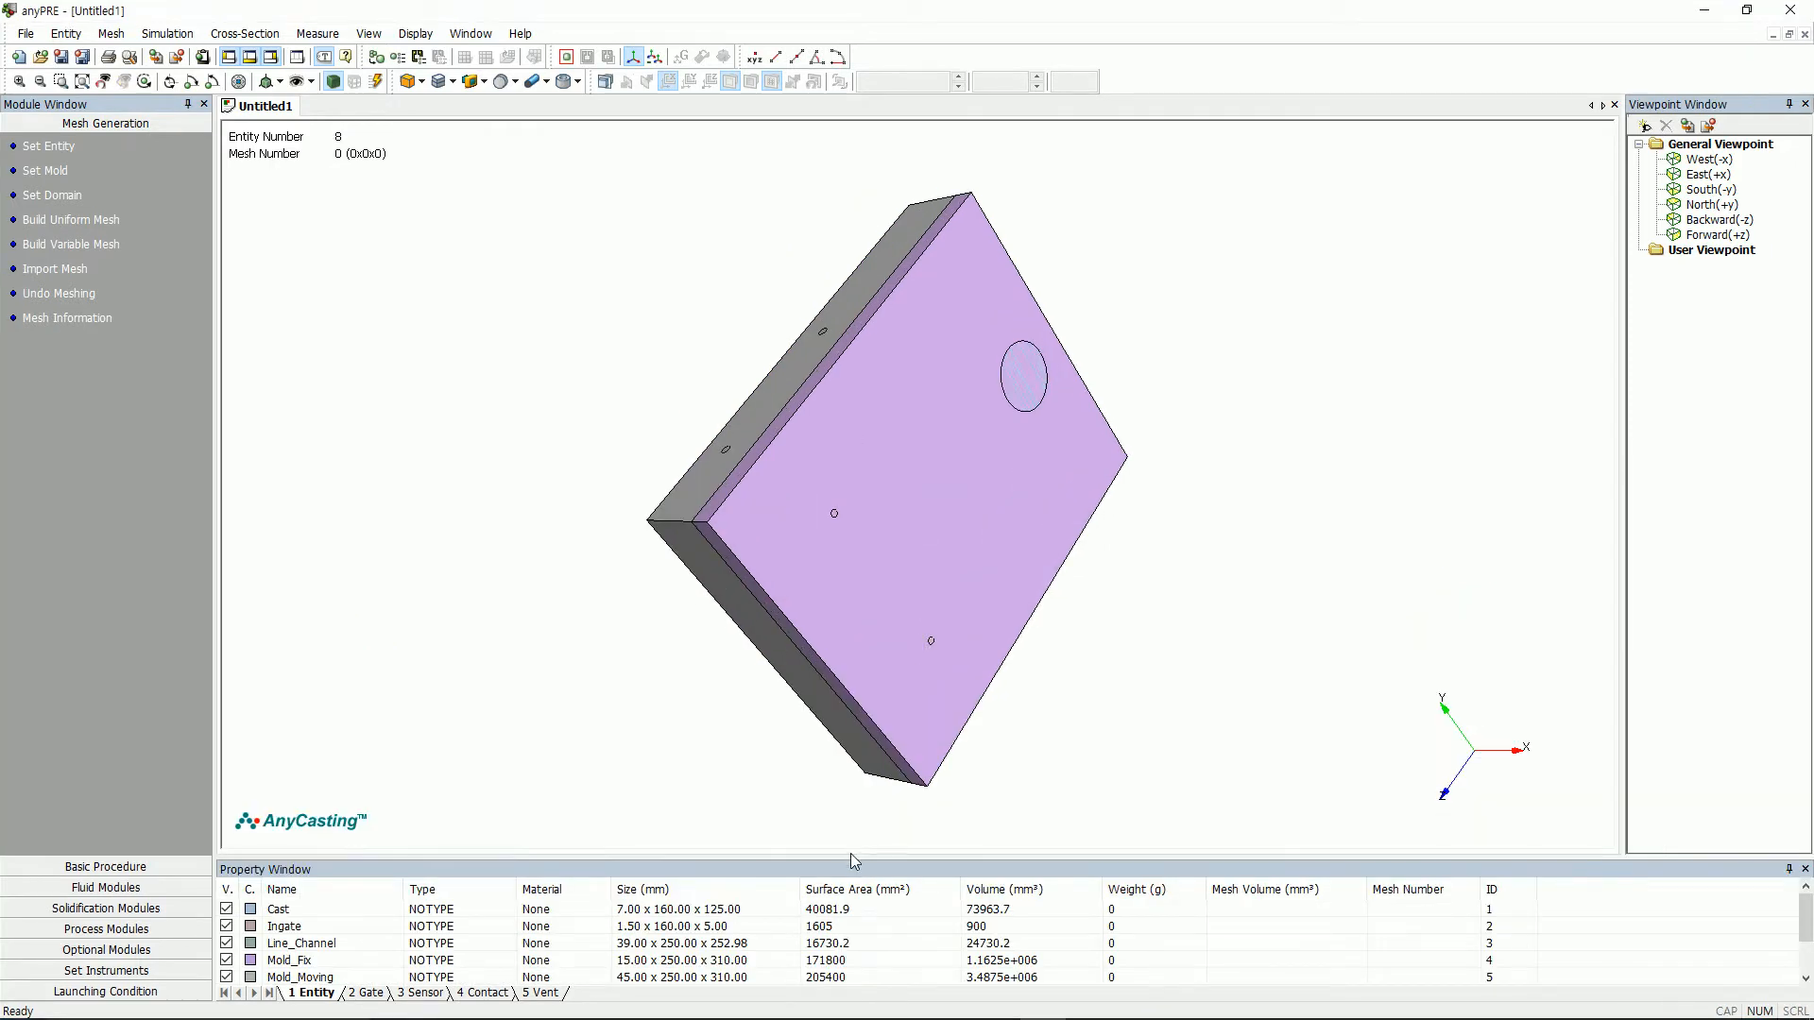
# - Enlarge the entity list, hide Mold_Fix and Mold_Moving, and show the remaining parts face-on in the YZ plane
pyautogui.moveTo(848, 856); pyautogui.dragTo(847, 815)
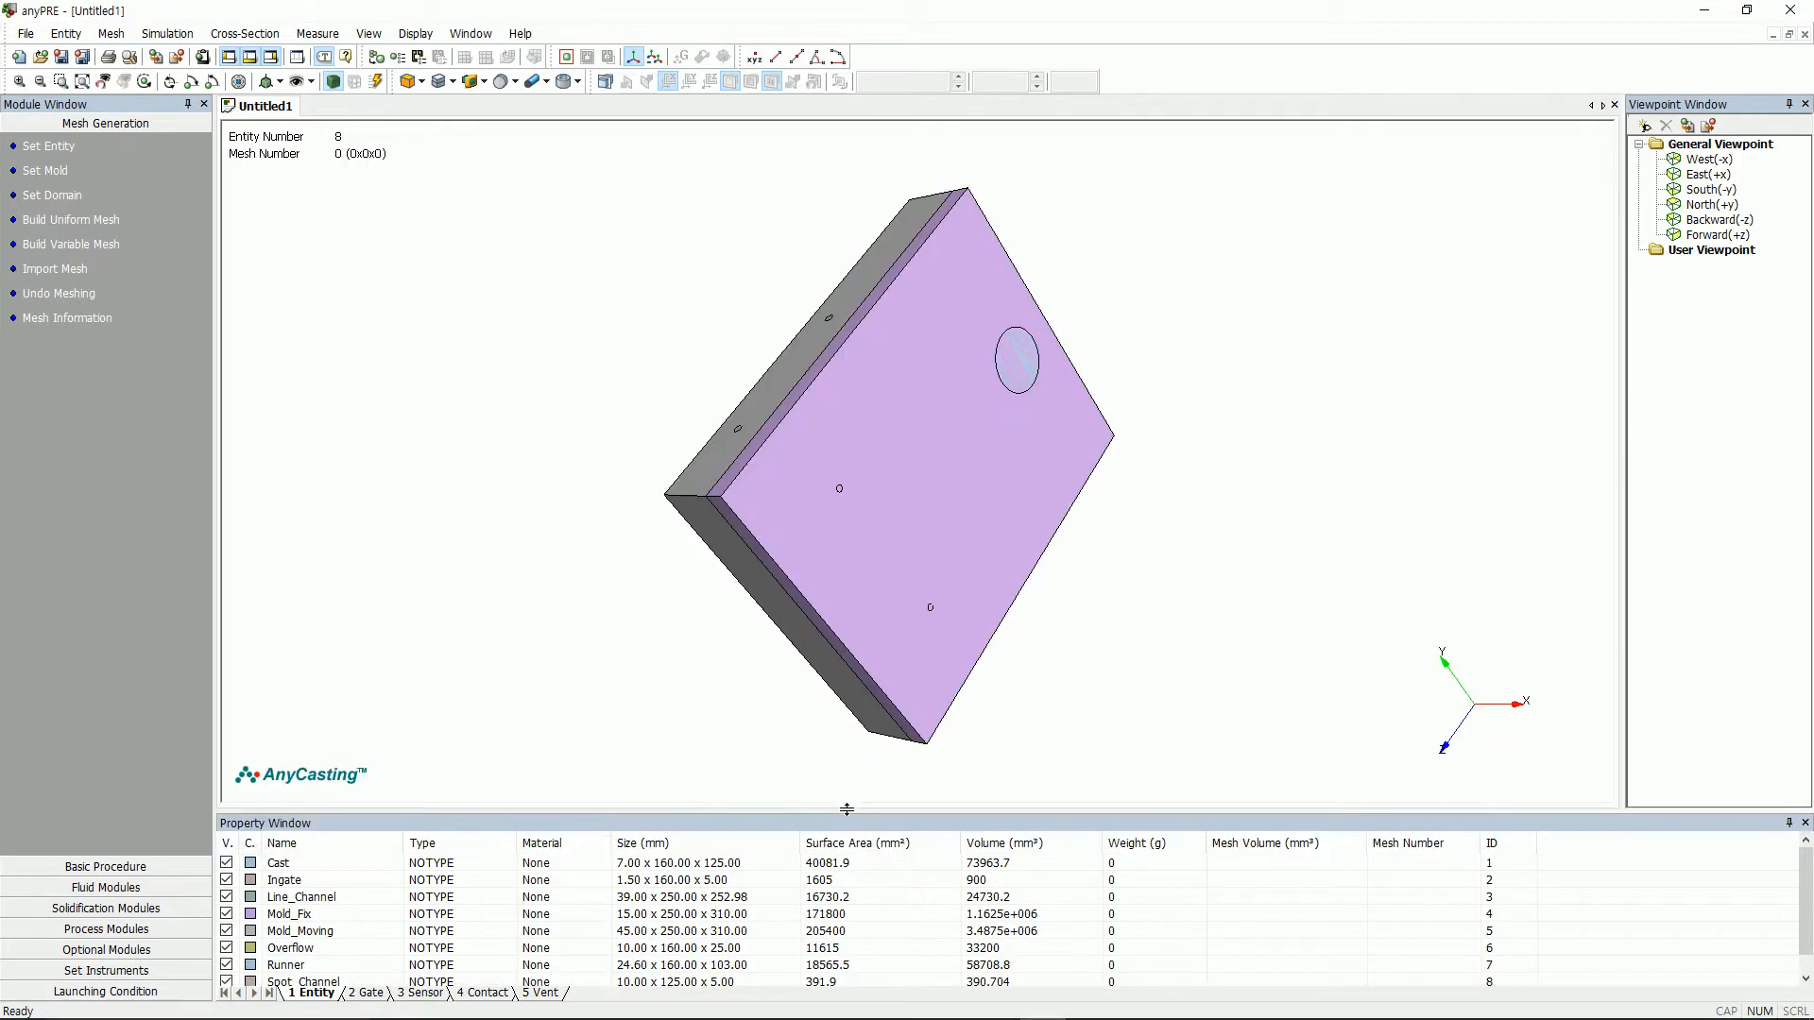
pyautogui.click(227, 914)
pyautogui.click(227, 931)
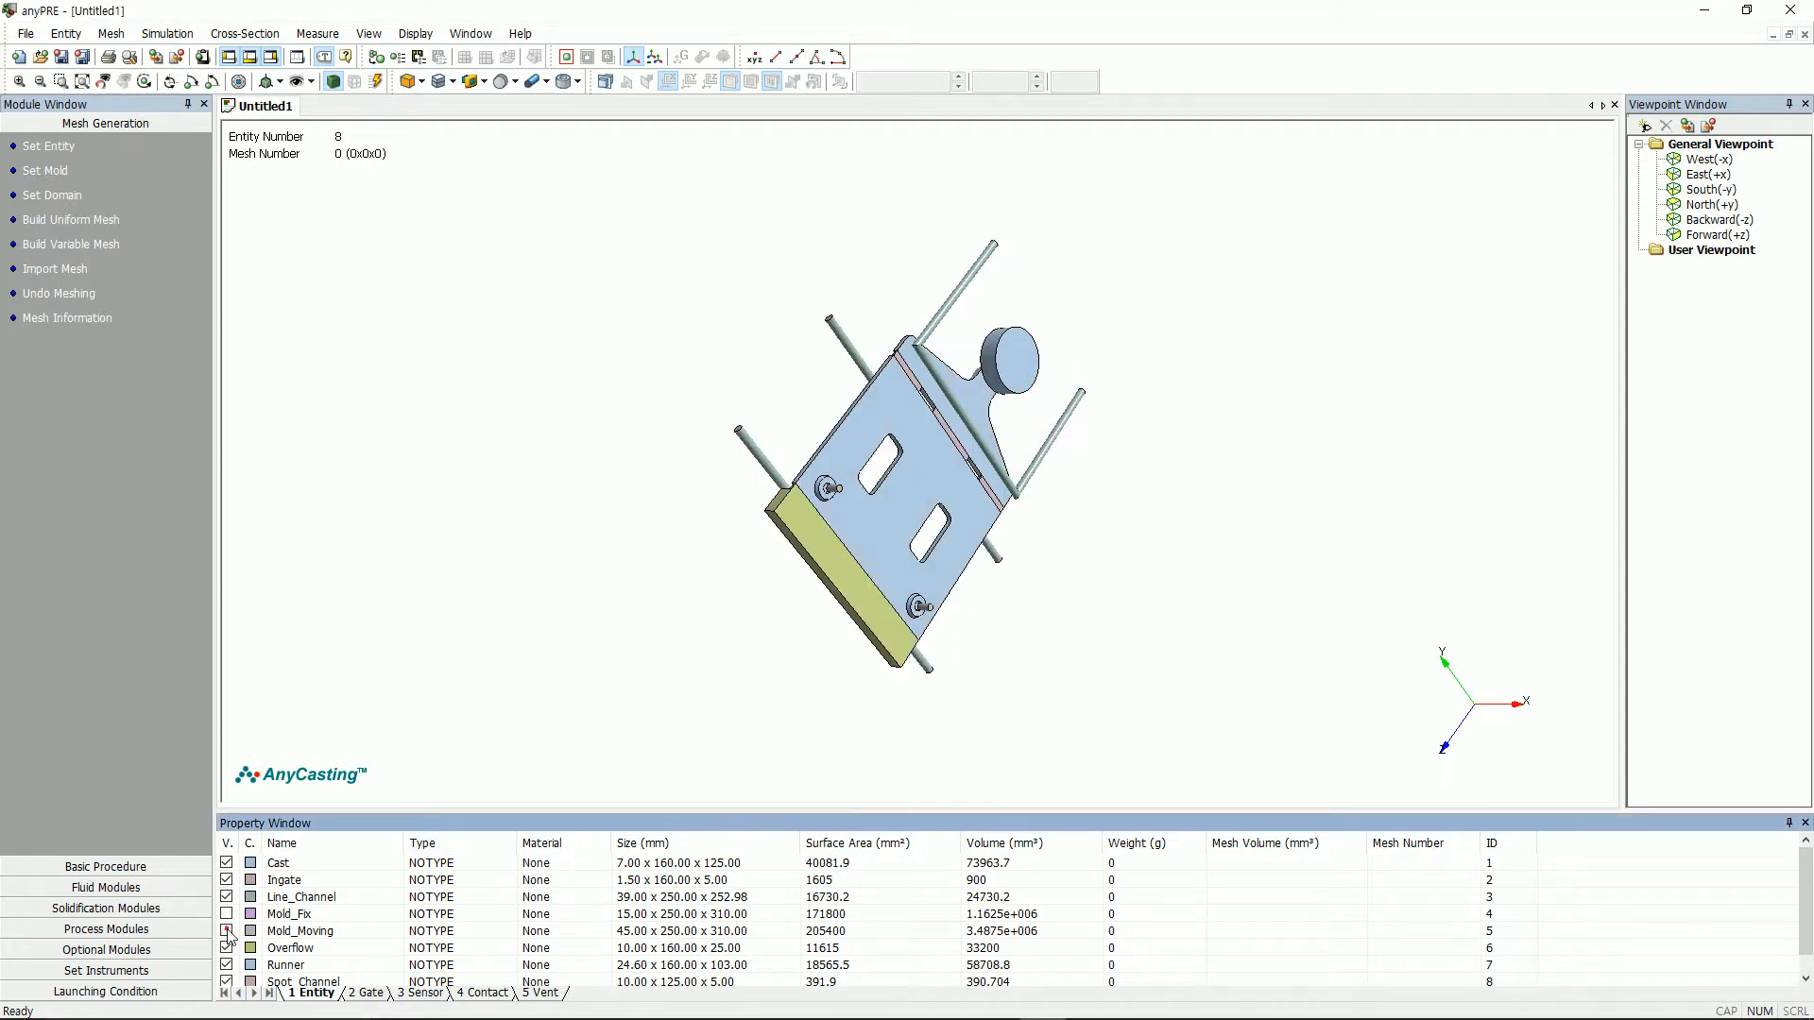
pyautogui.click(908, 522)
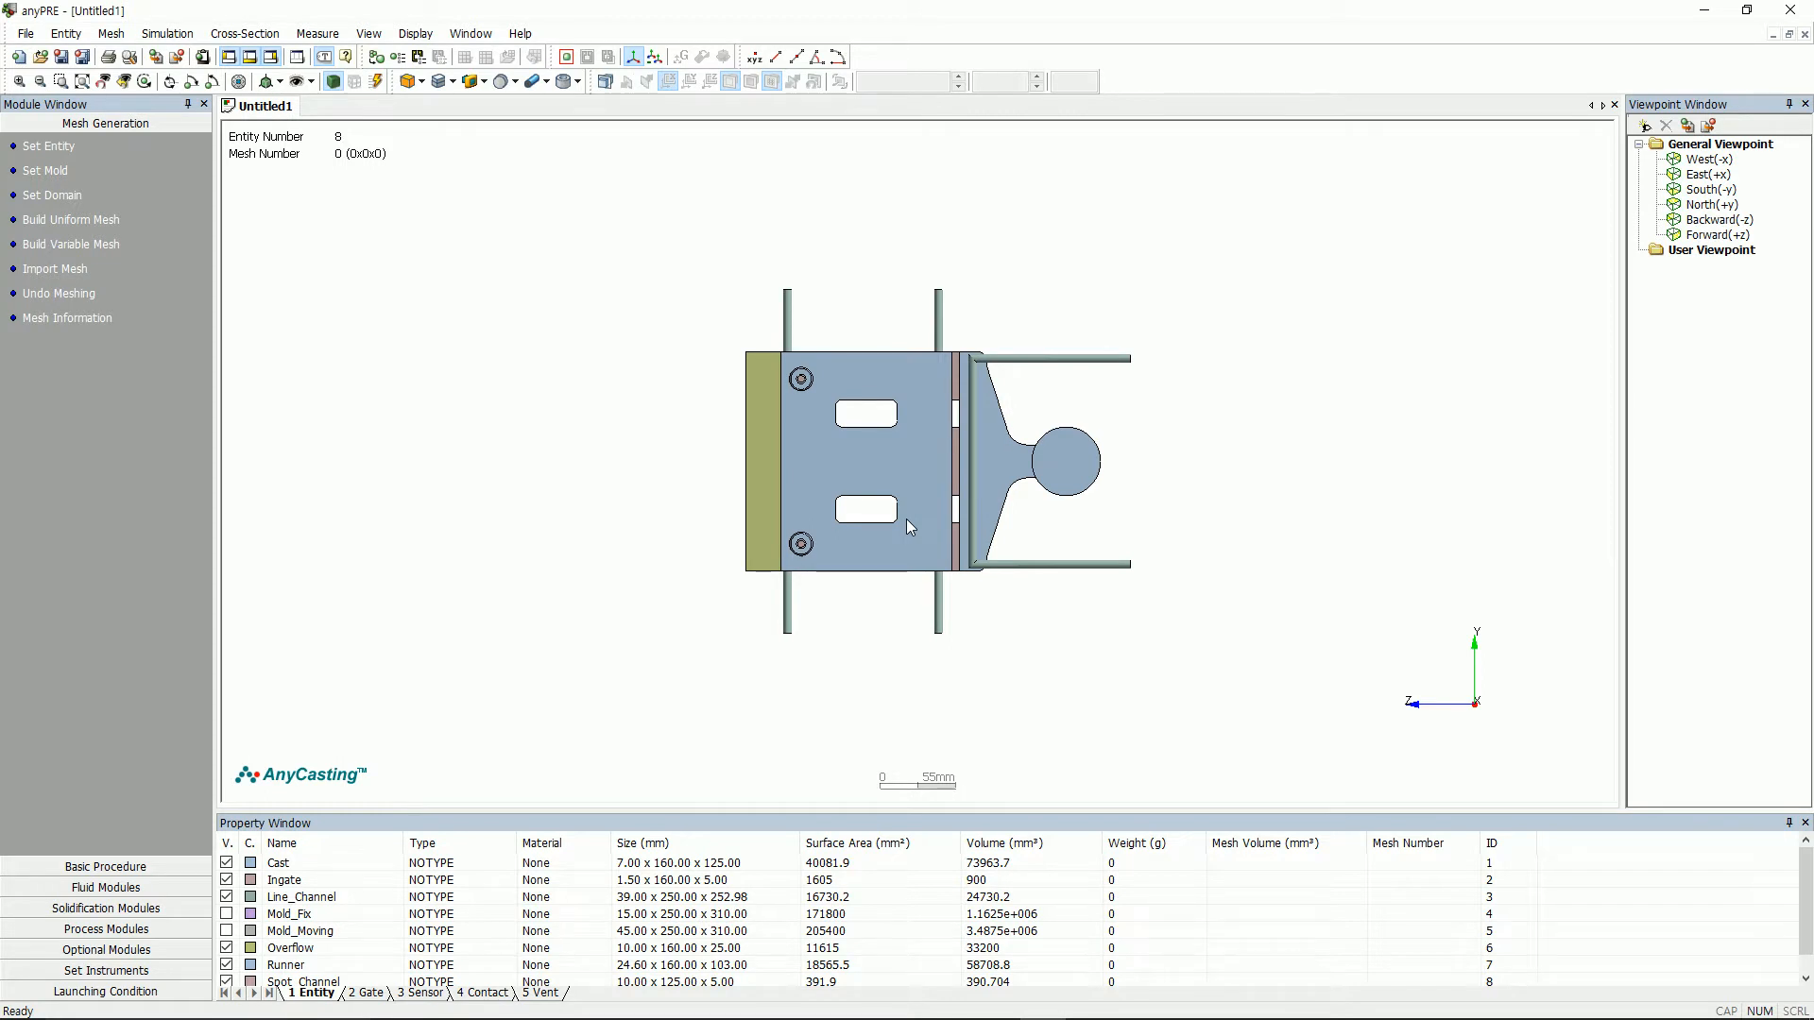
pyautogui.scroll(3, 905, 519)
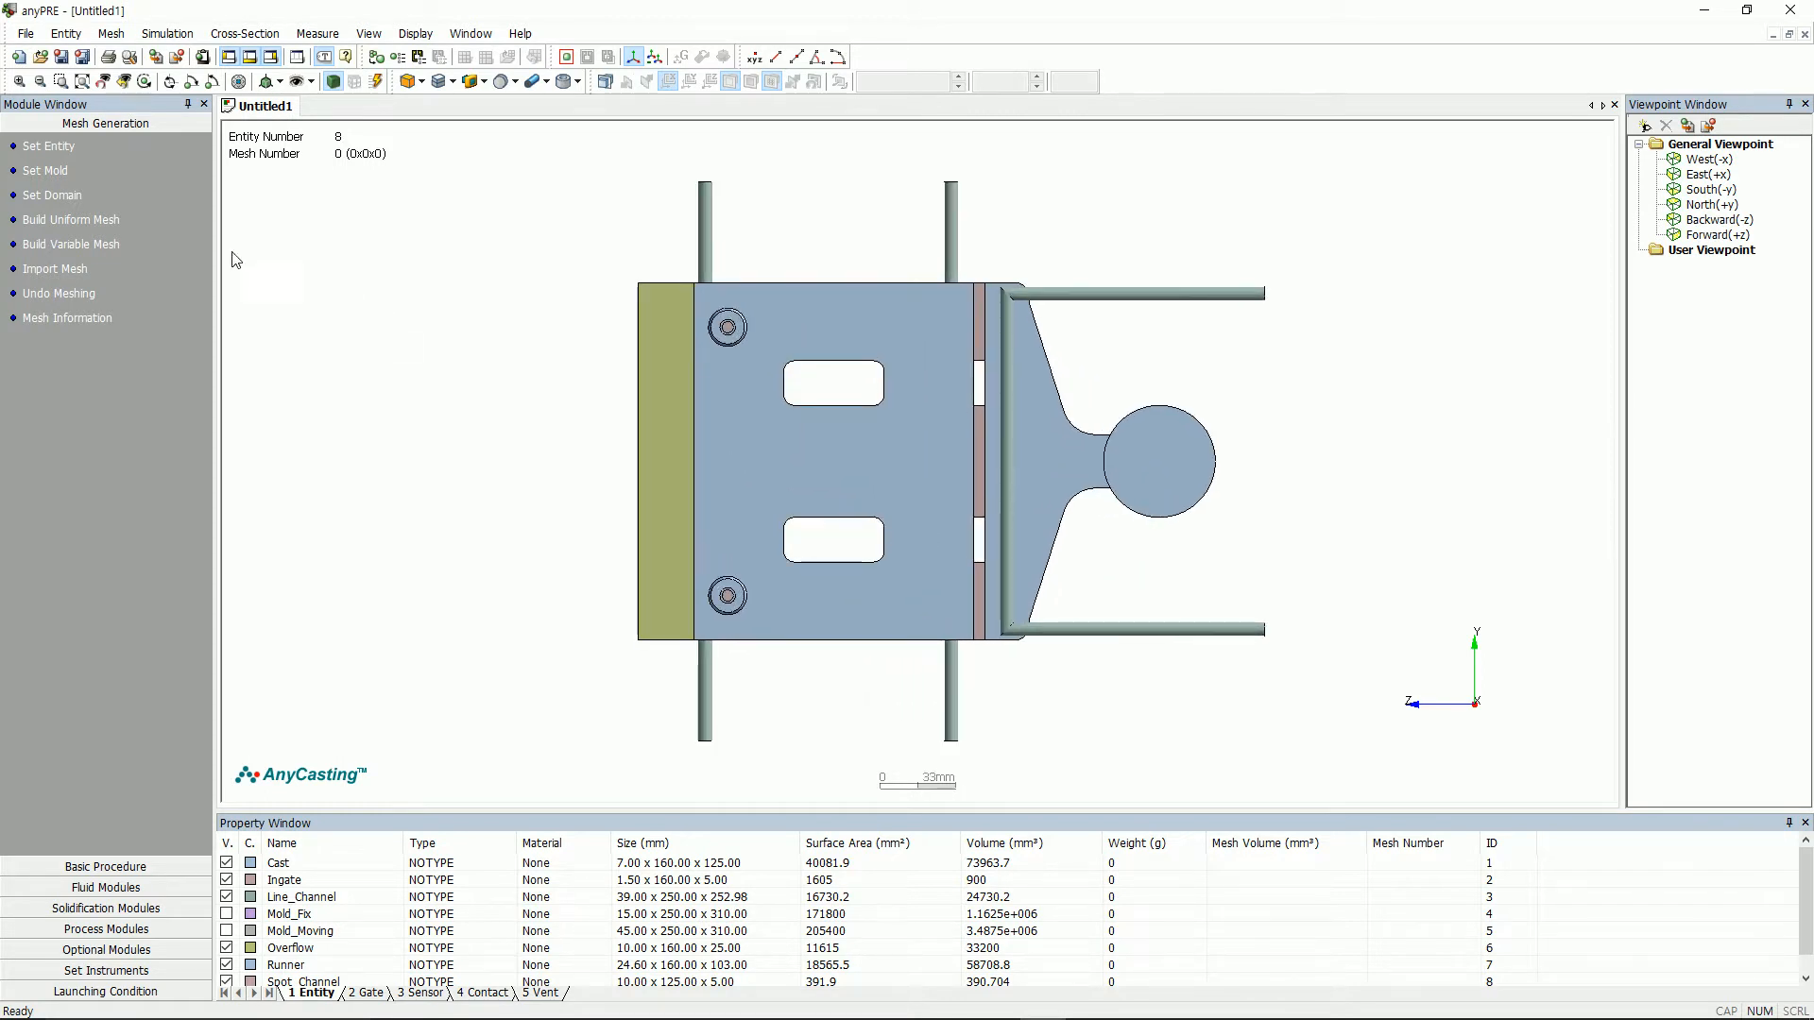
# - Set the Cast entity to type CAST with subtype CAVITY and the Ingate entity to CAST with subtype INGATE
pyautogui.click(48, 147)
pyautogui.click(155, 258)
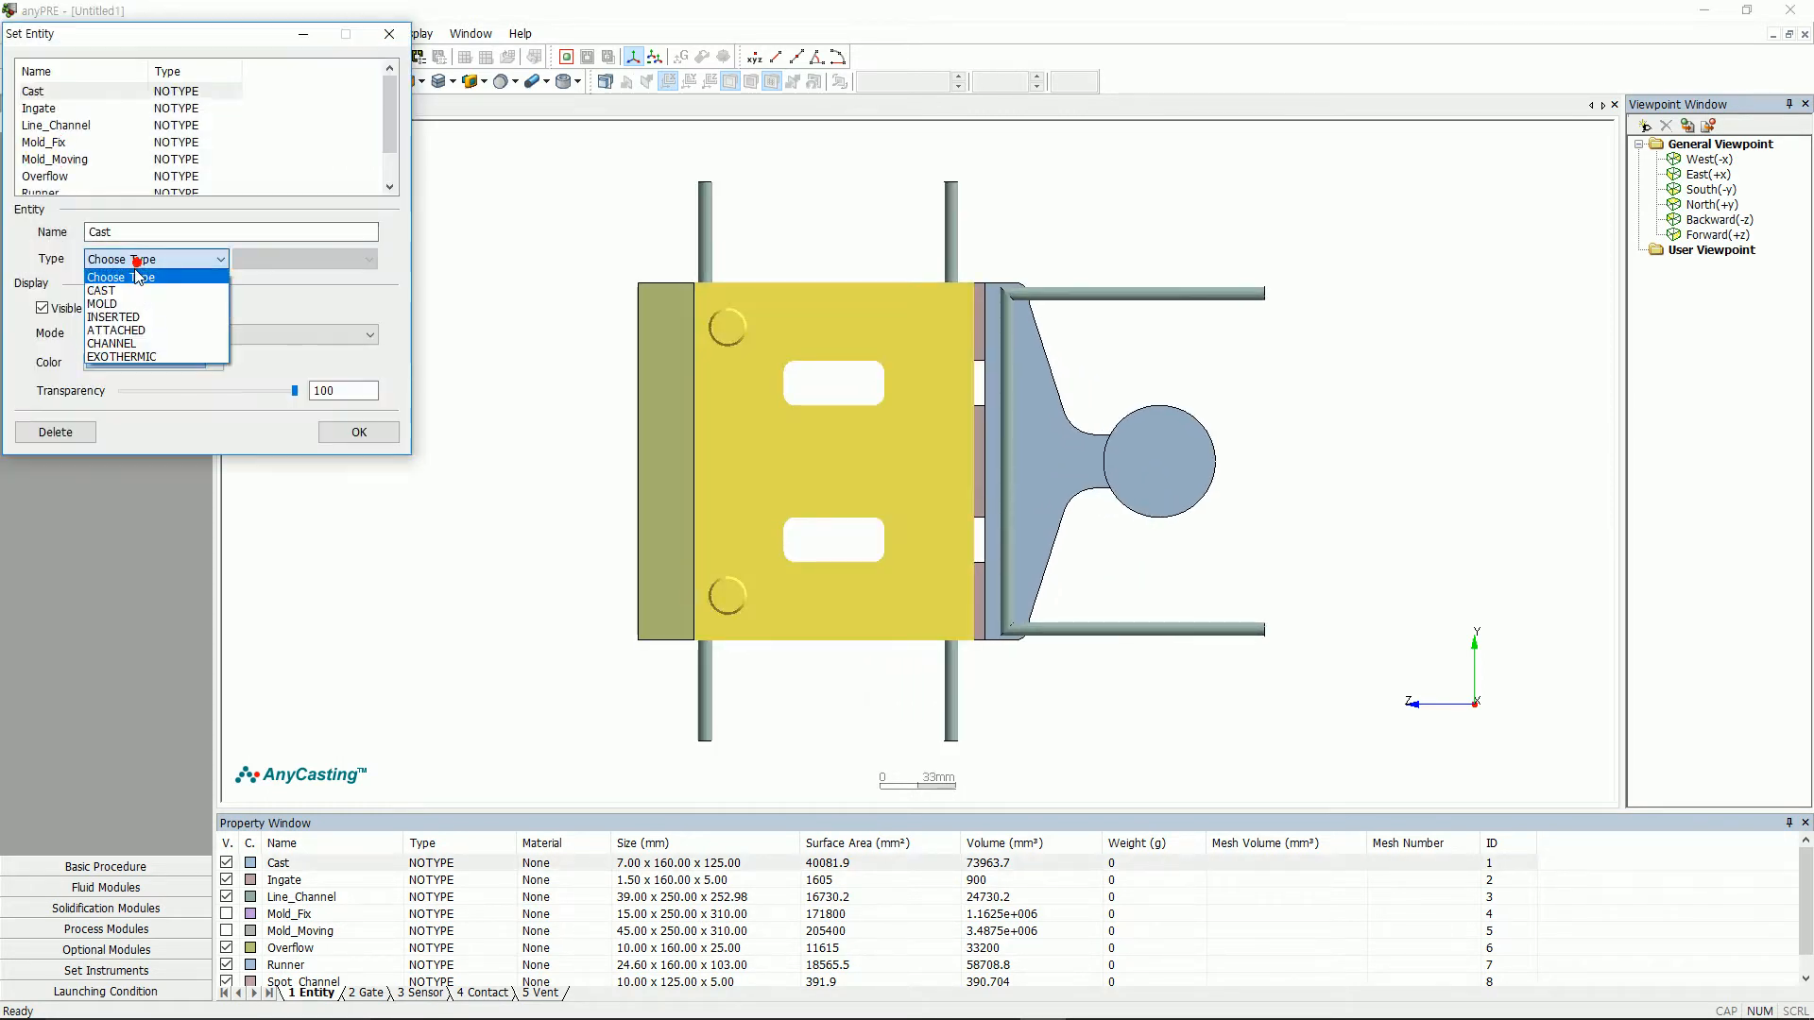
pyautogui.click(129, 290)
pyautogui.click(39, 107)
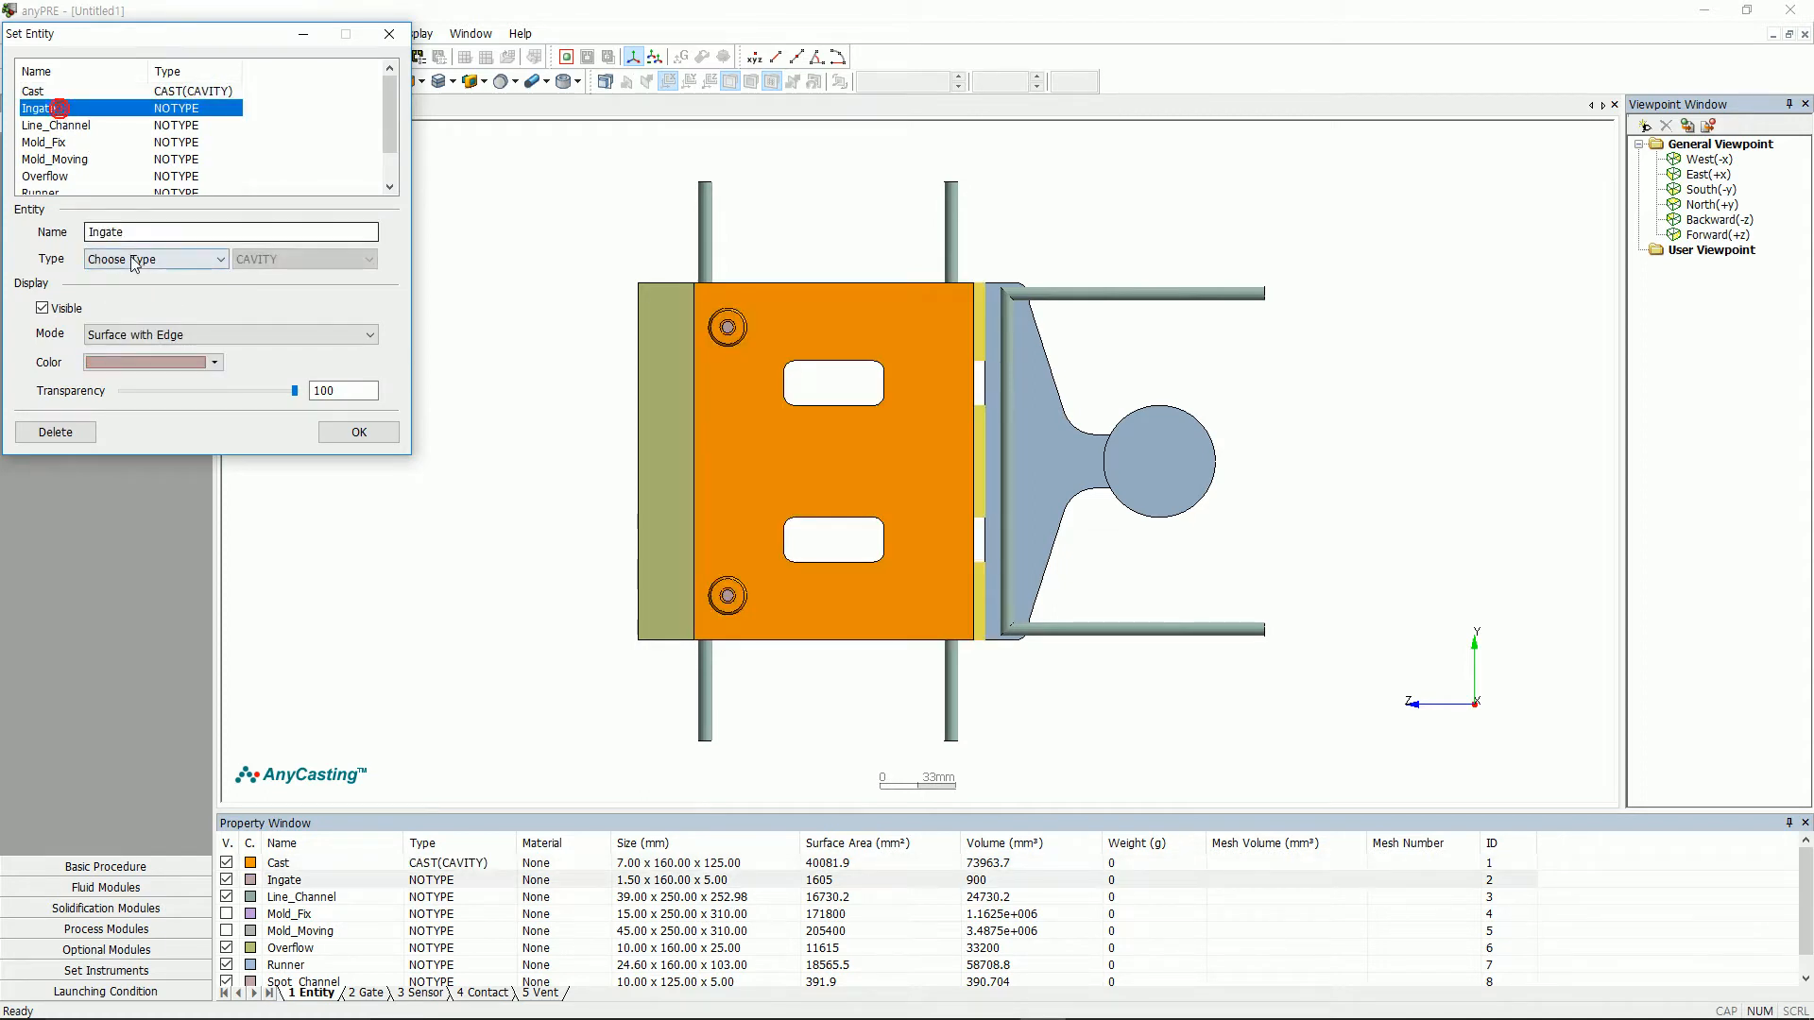
pyautogui.click(133, 261)
pyautogui.click(130, 279)
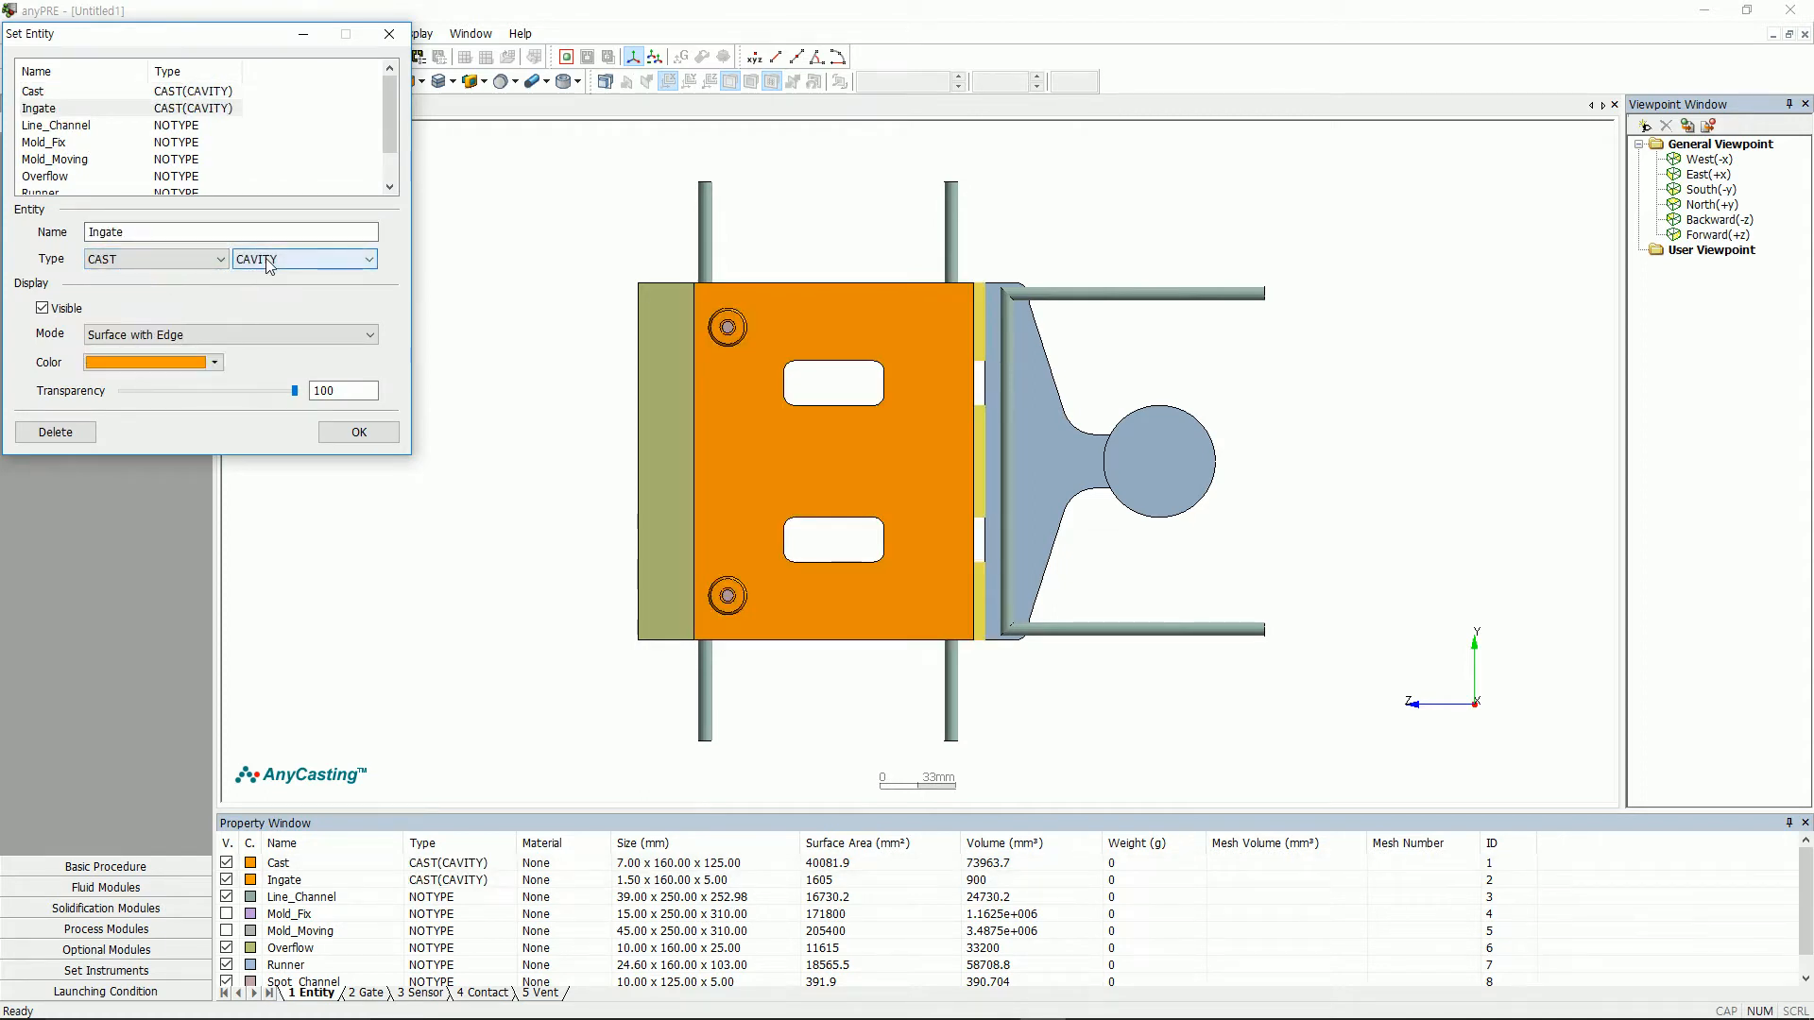
pyautogui.click(266, 259)
pyautogui.click(256, 290)
# - Set the Line_Channel entity's type to CHANNEL
pyautogui.click(56, 125)
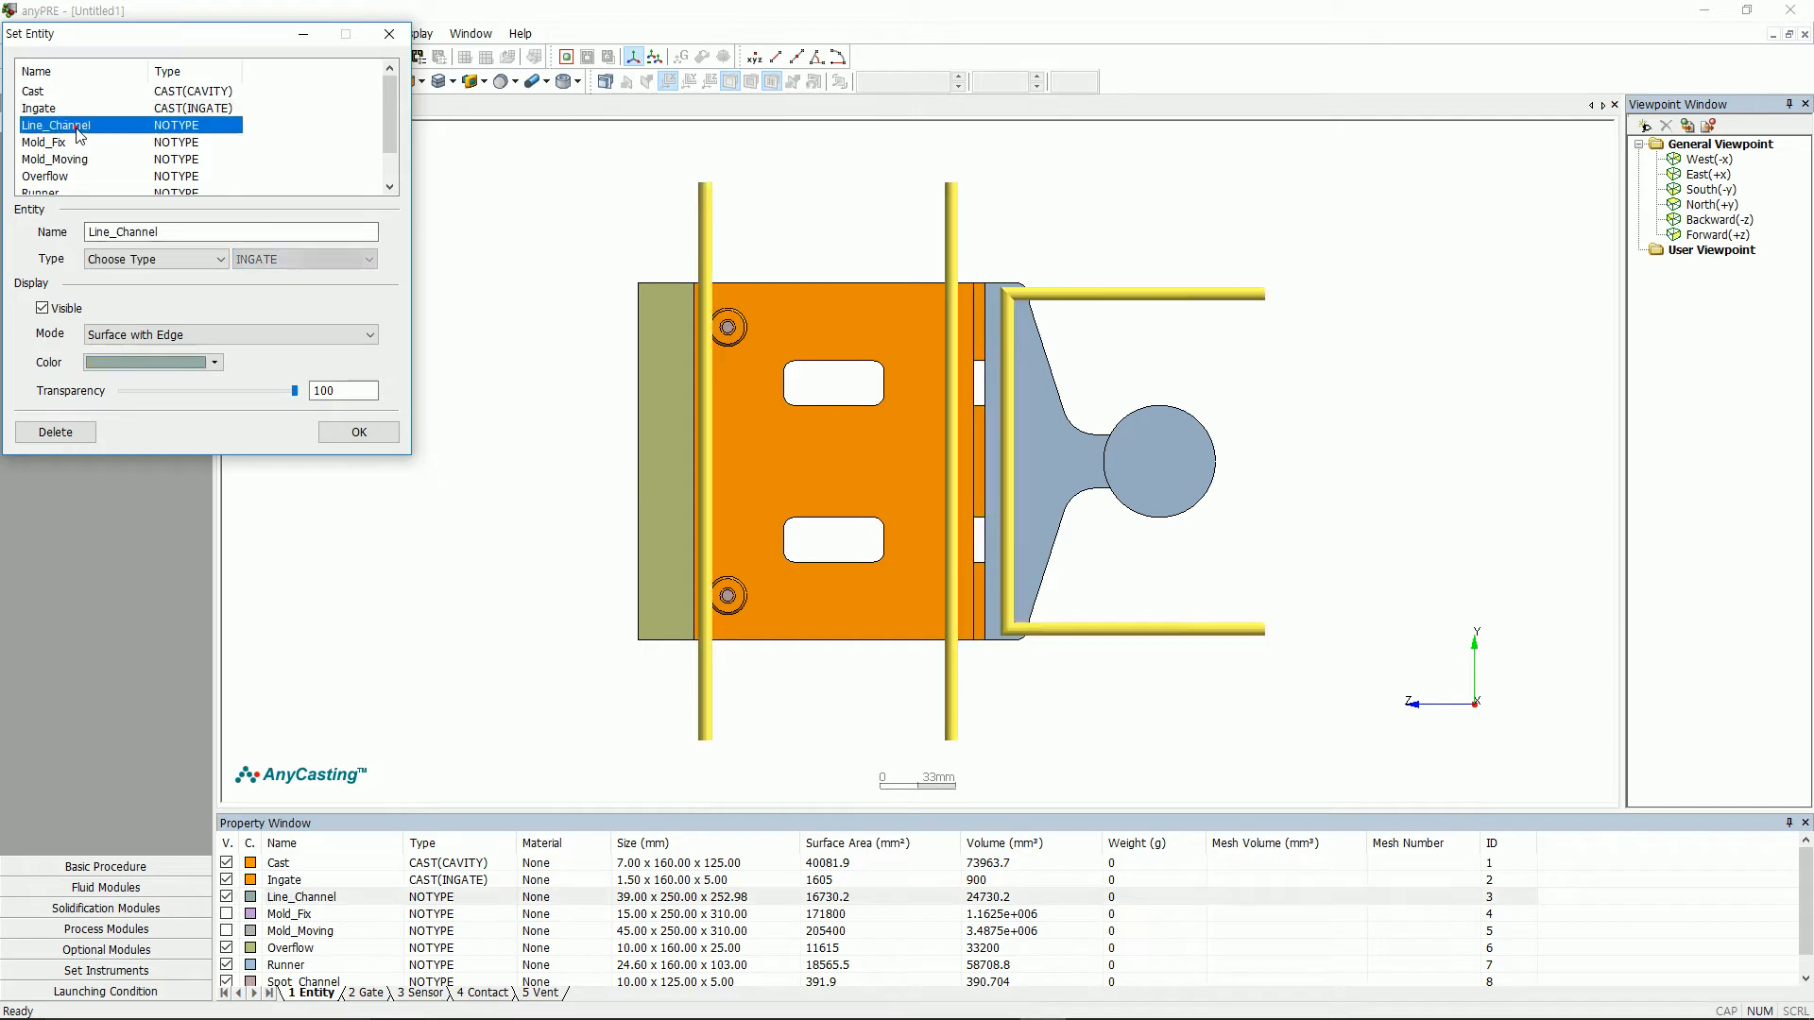
pyautogui.click(134, 267)
pyautogui.click(132, 349)
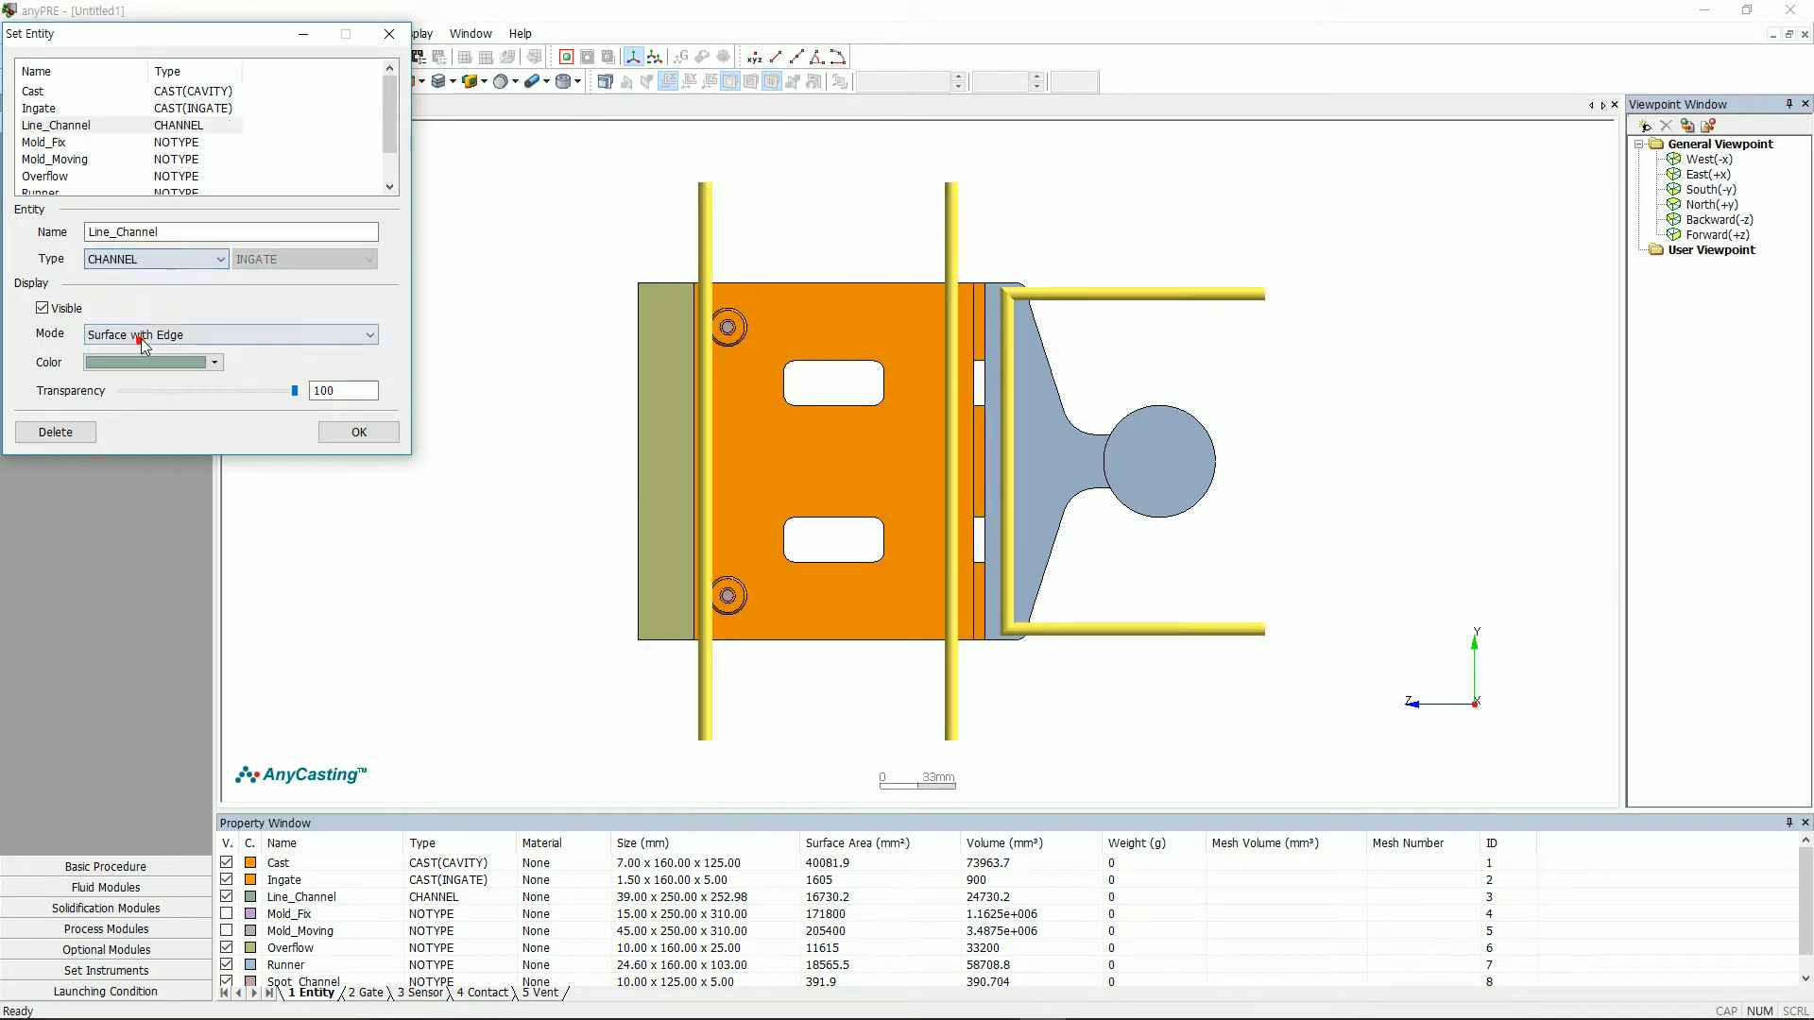
# - Set the type of both the Mold_Fix and Mold_Moving entities to MOLD
pyautogui.click(57, 141)
pyautogui.click(135, 259)
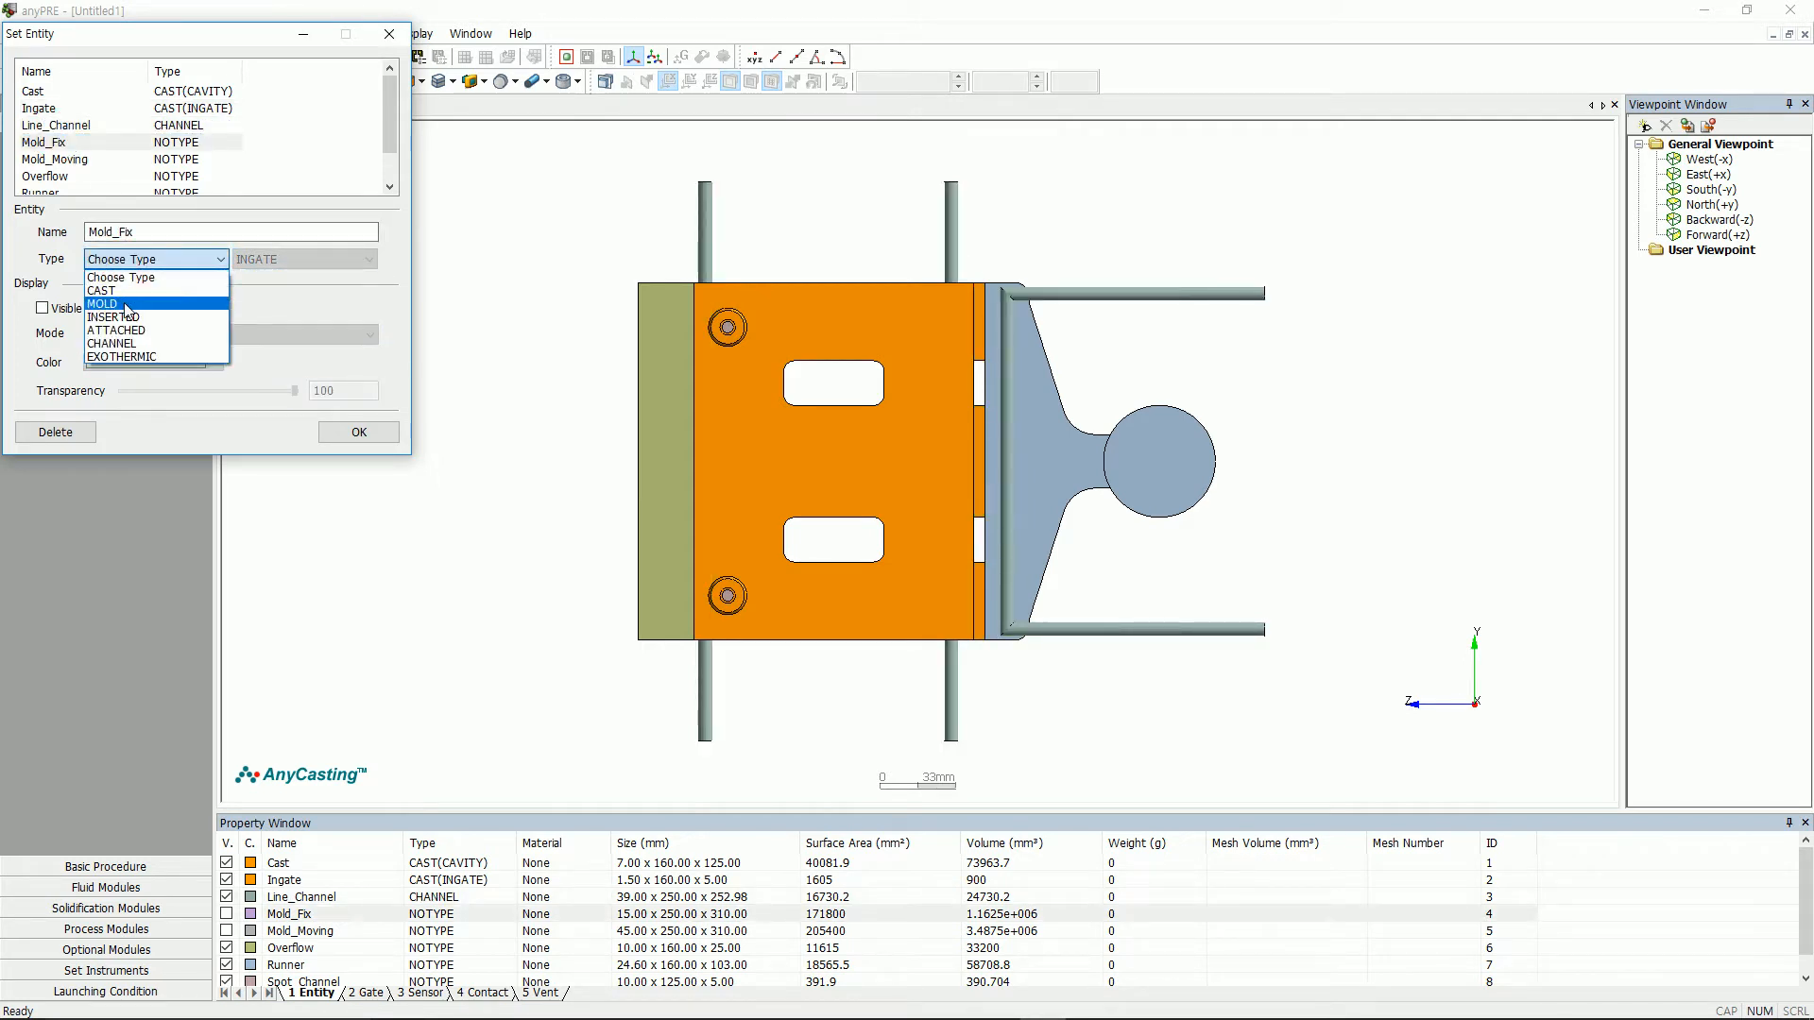
pyautogui.click(129, 299)
pyautogui.click(54, 159)
pyautogui.click(134, 258)
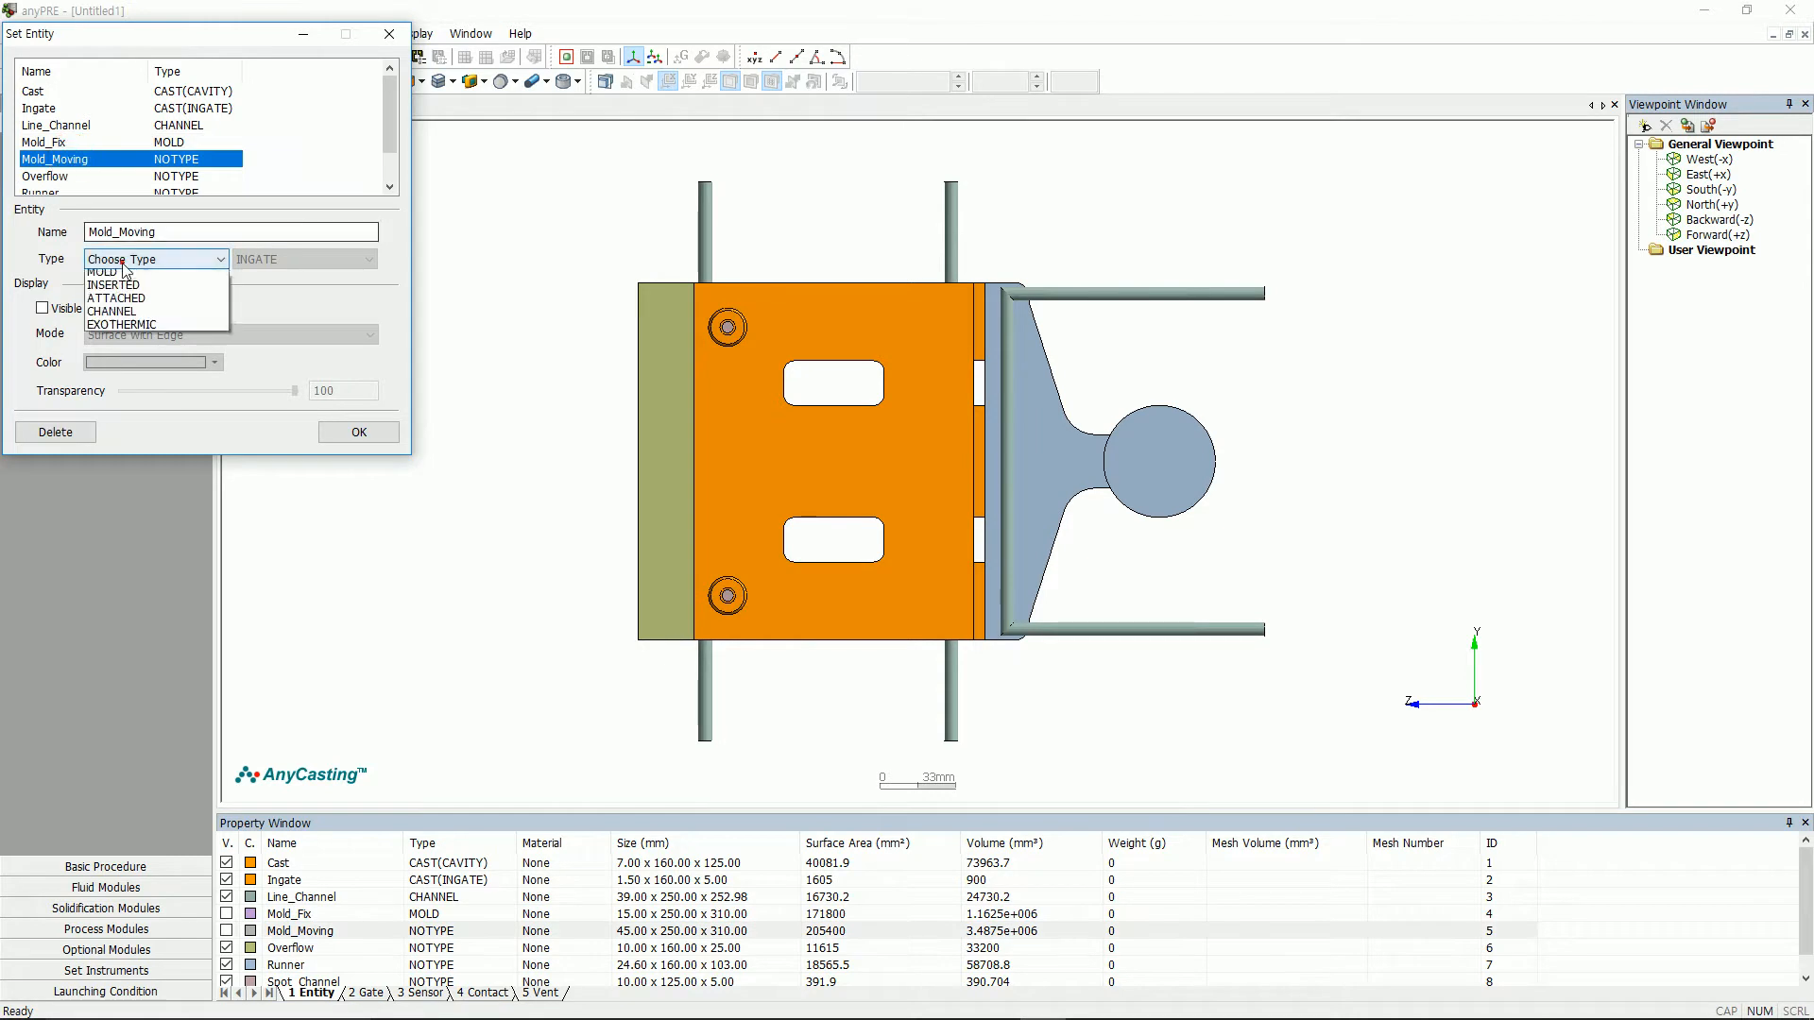
pyautogui.click(102, 303)
# - Set the Overflow entity to type CAST with subtype OVERFLOW
pyautogui.click(46, 176)
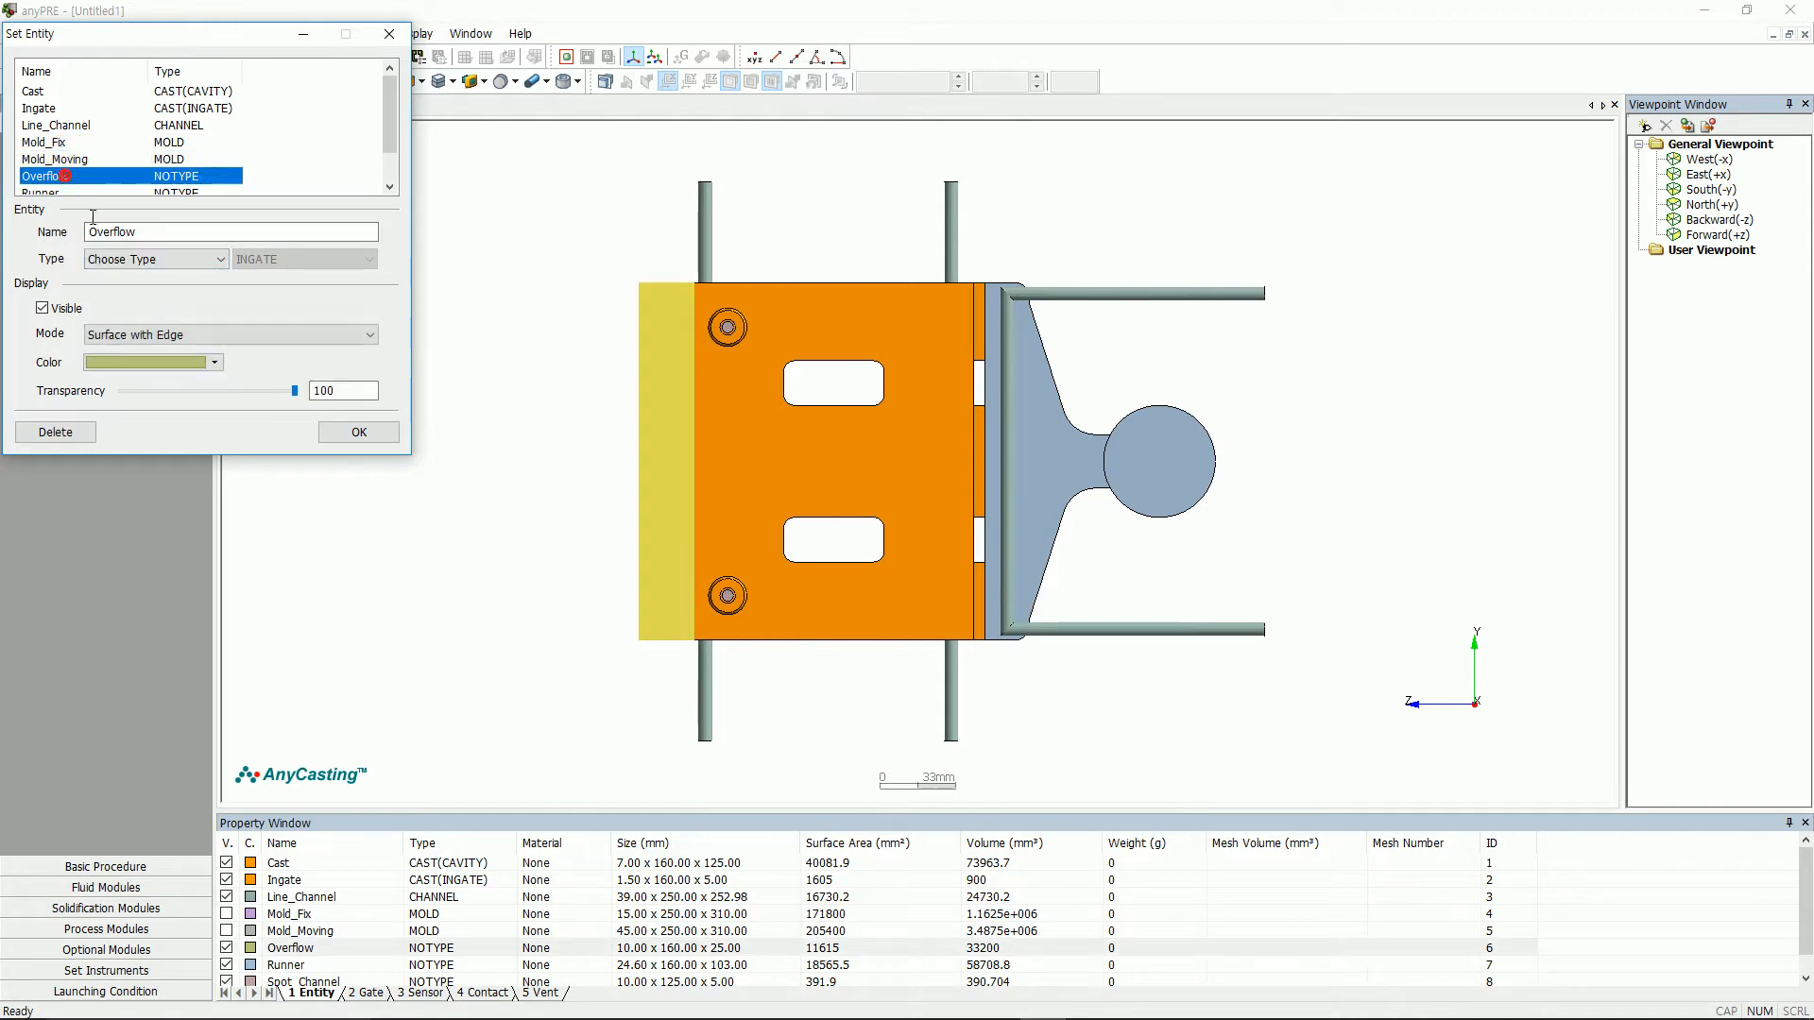
pyautogui.click(131, 265)
pyautogui.click(123, 277)
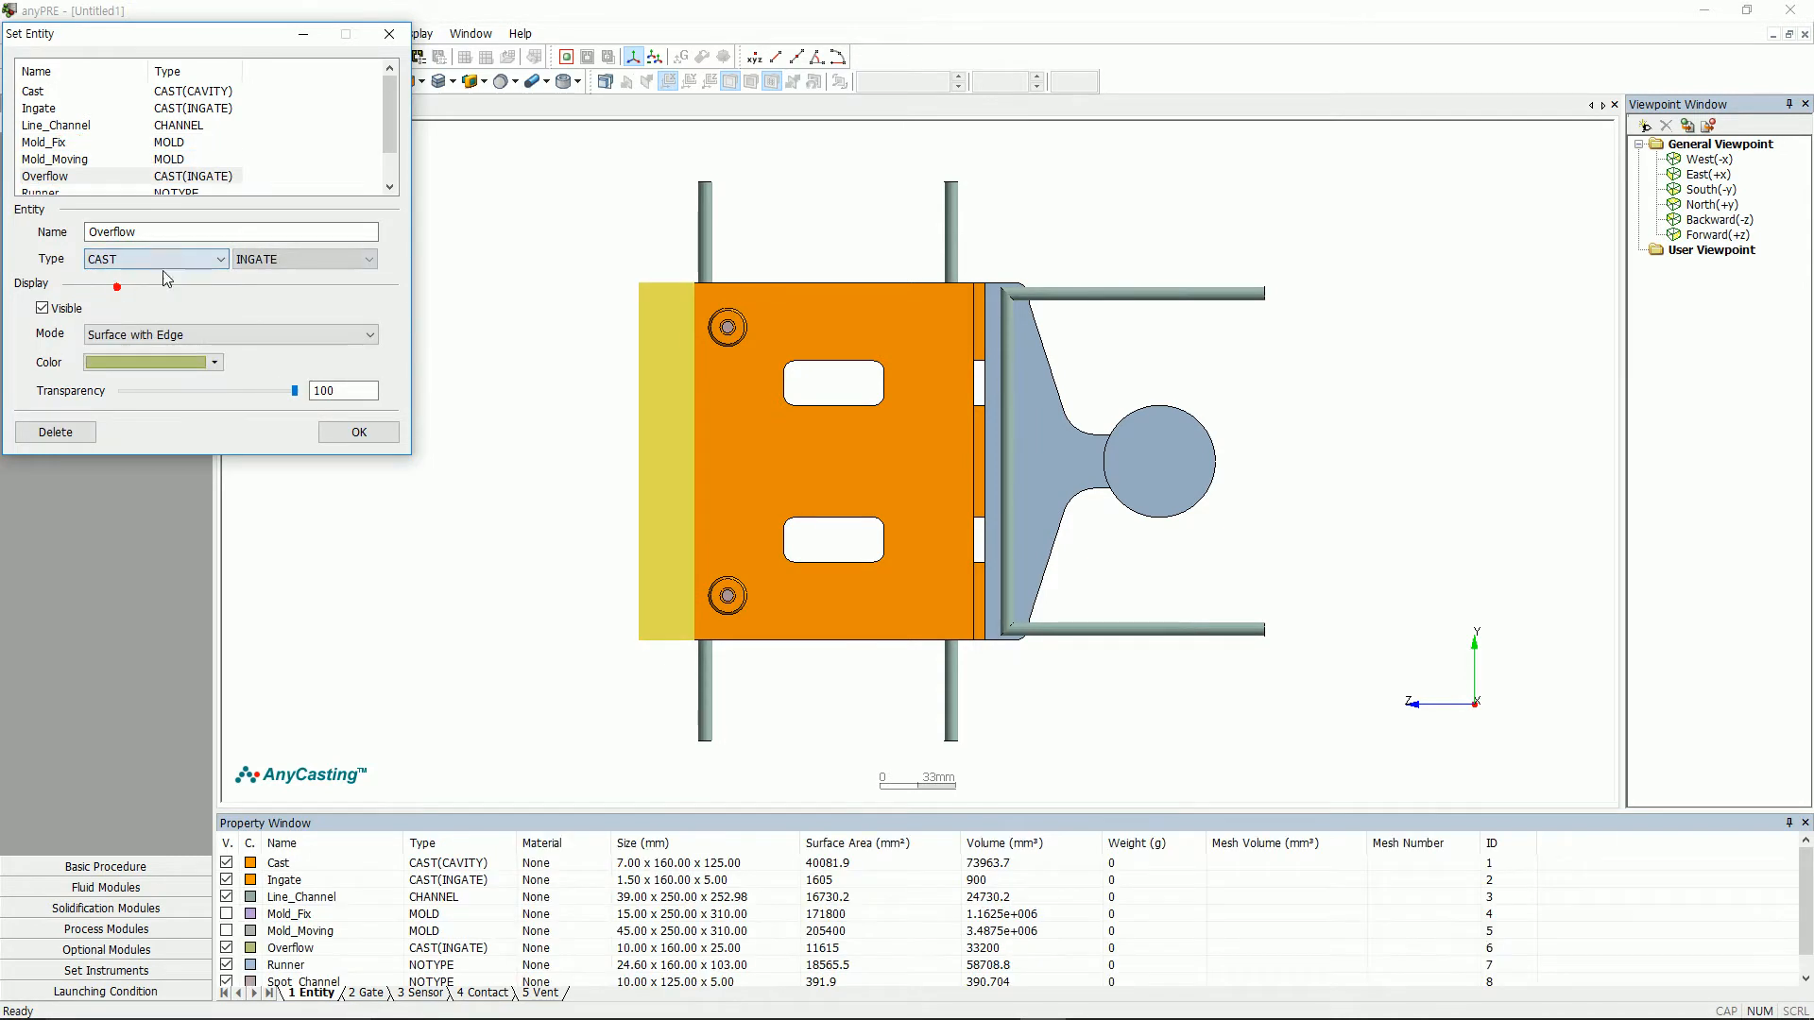
pyautogui.click(262, 261)
pyautogui.click(265, 343)
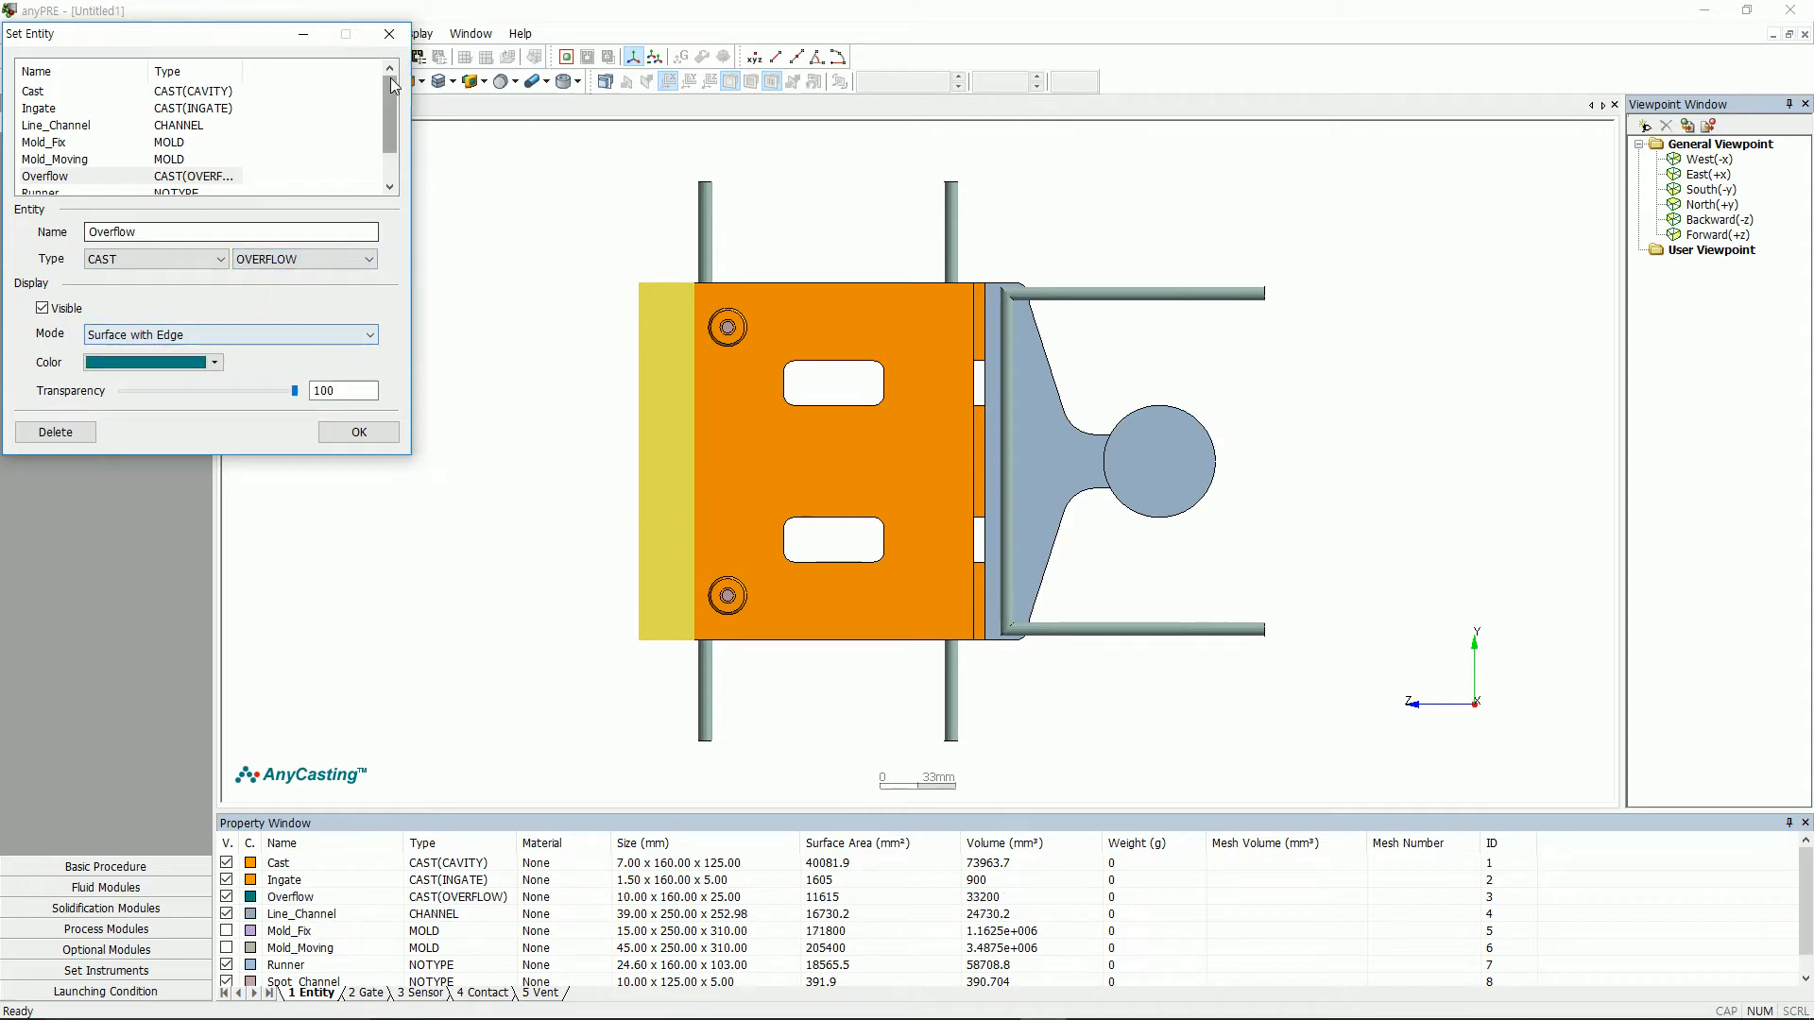
# - Set the Runner entity to type CAST with subtype RUNNER
pyautogui.moveTo(388, 89); pyautogui.dragTo(391, 113)
pyautogui.click(147, 159)
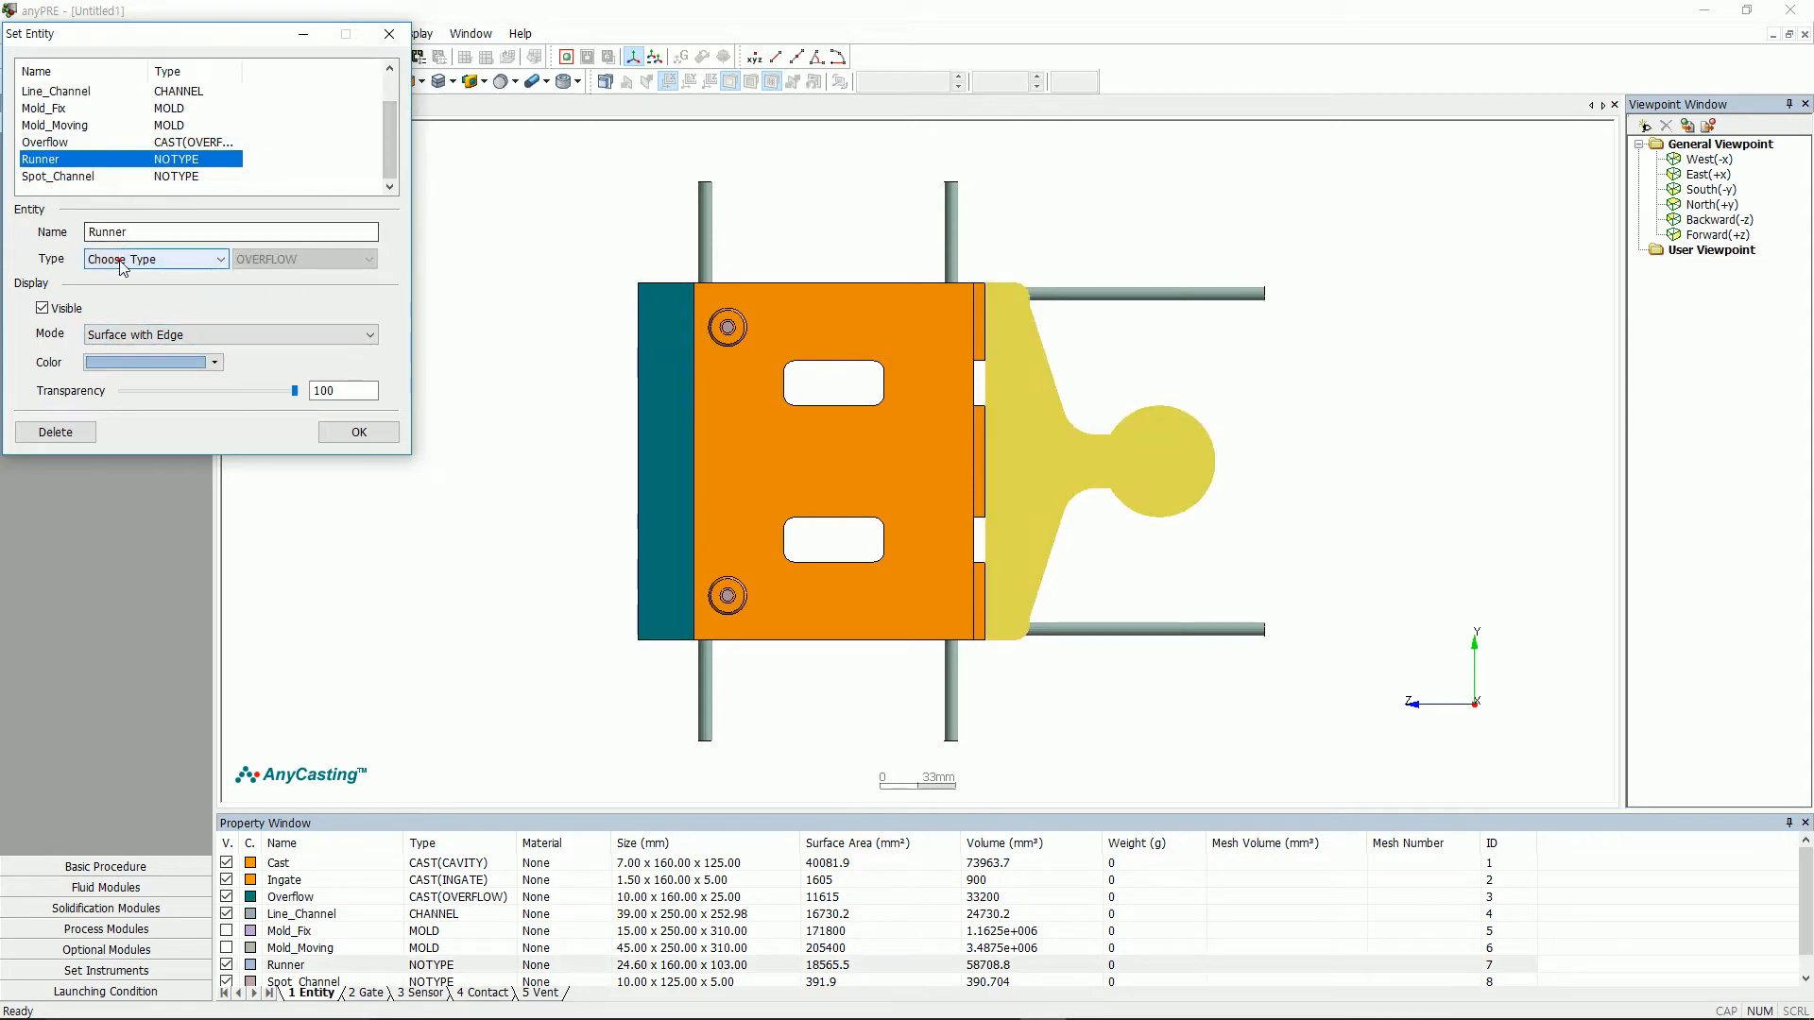
pyautogui.click(117, 259)
pyautogui.click(122, 290)
pyautogui.click(302, 259)
pyautogui.click(279, 312)
# - Set the Spot_Channel entity's type to CHANNEL and accept the entity settings
pyautogui.click(75, 176)
pyautogui.click(132, 259)
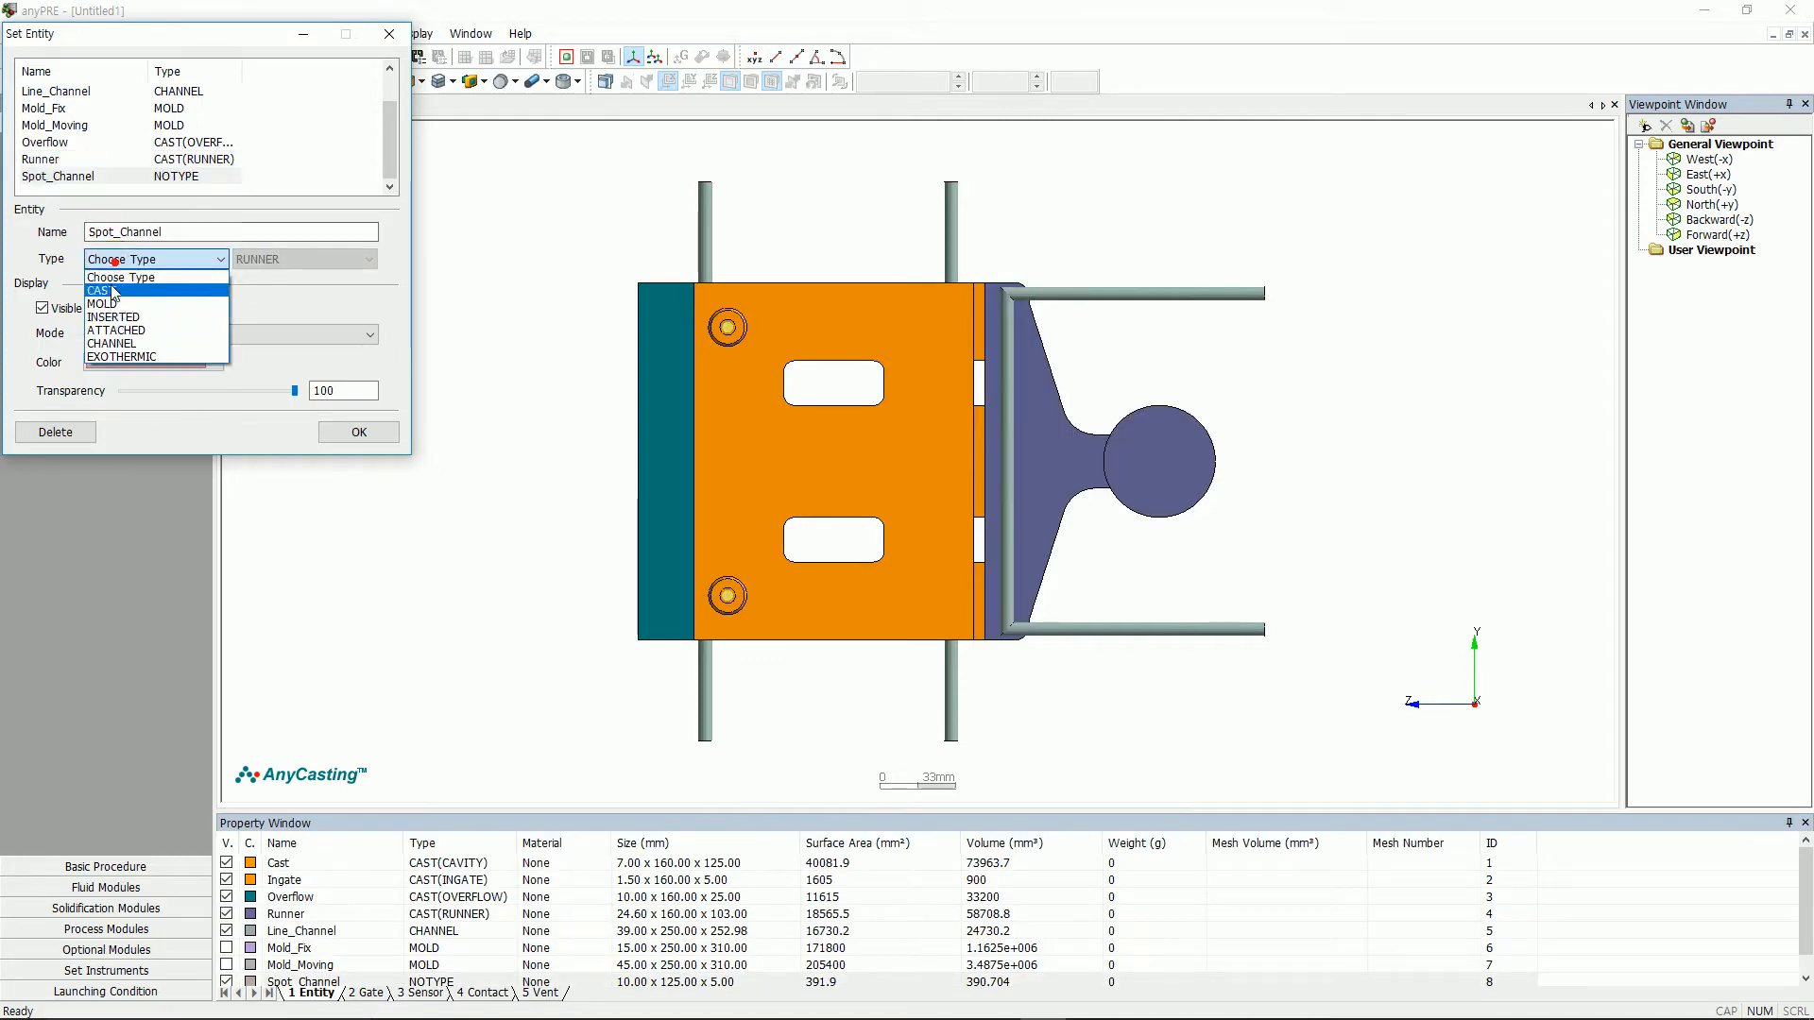
pyautogui.click(137, 344)
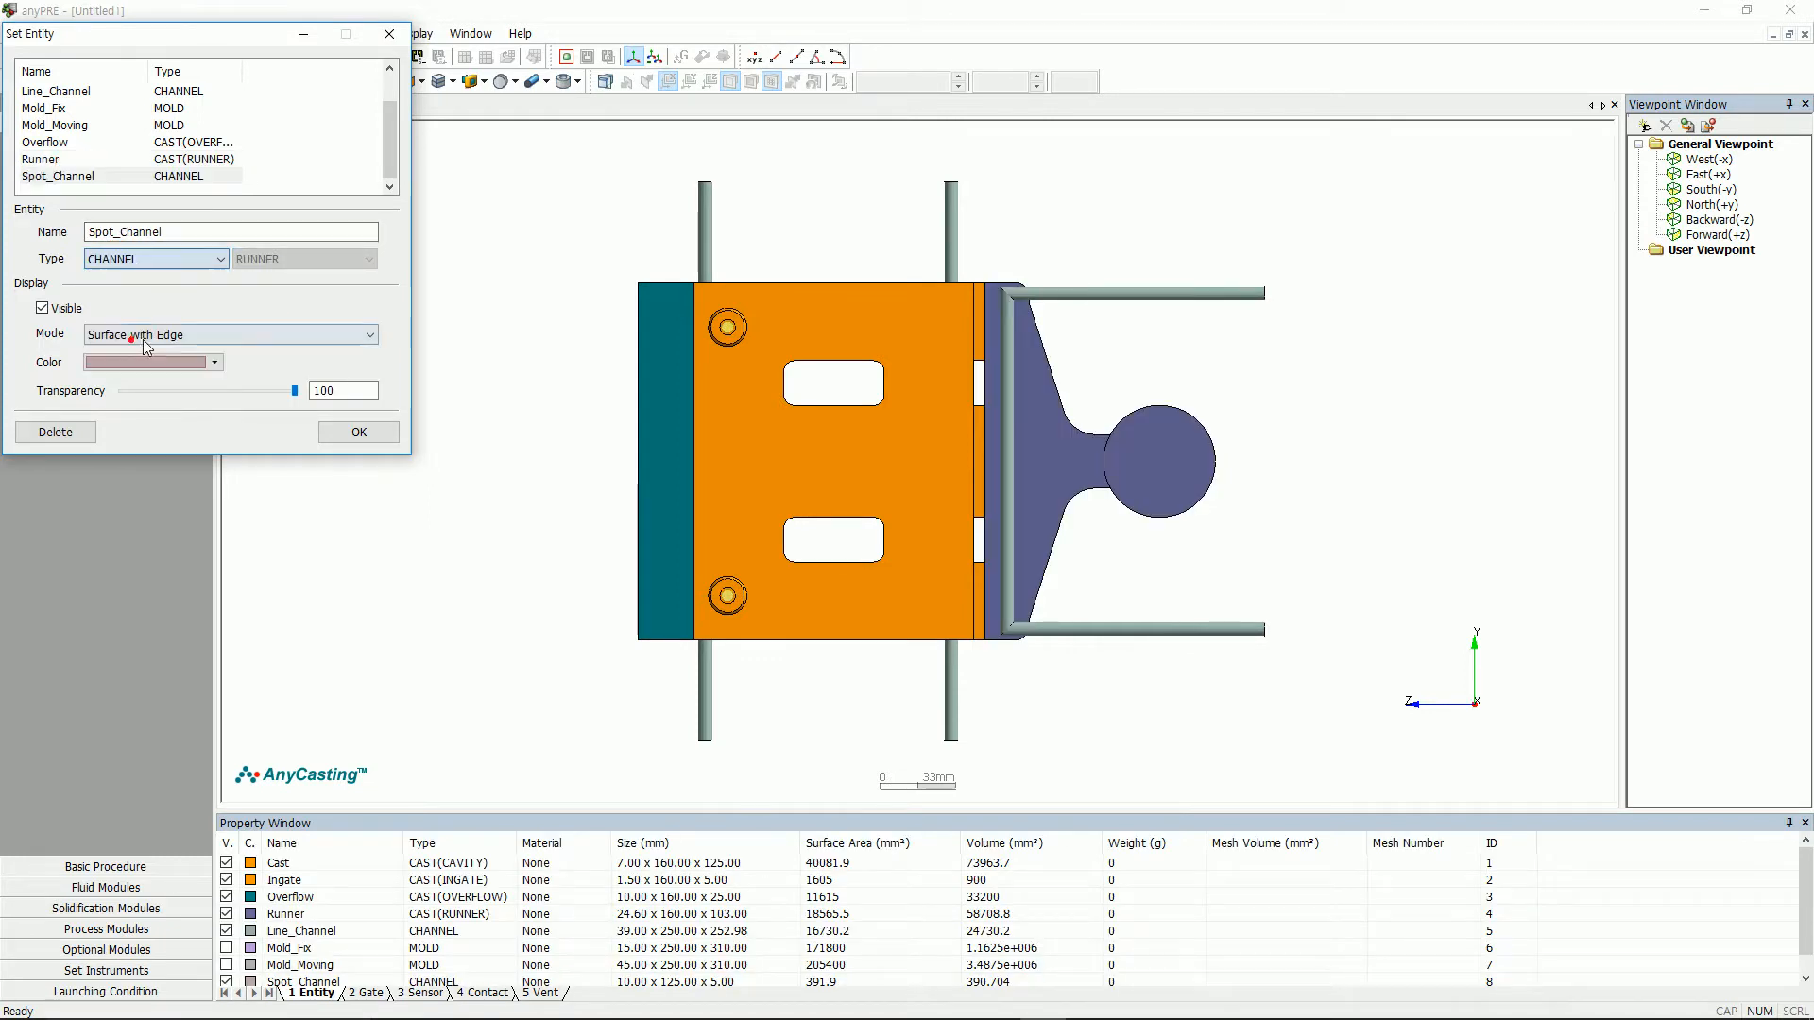
pyautogui.click(354, 433)
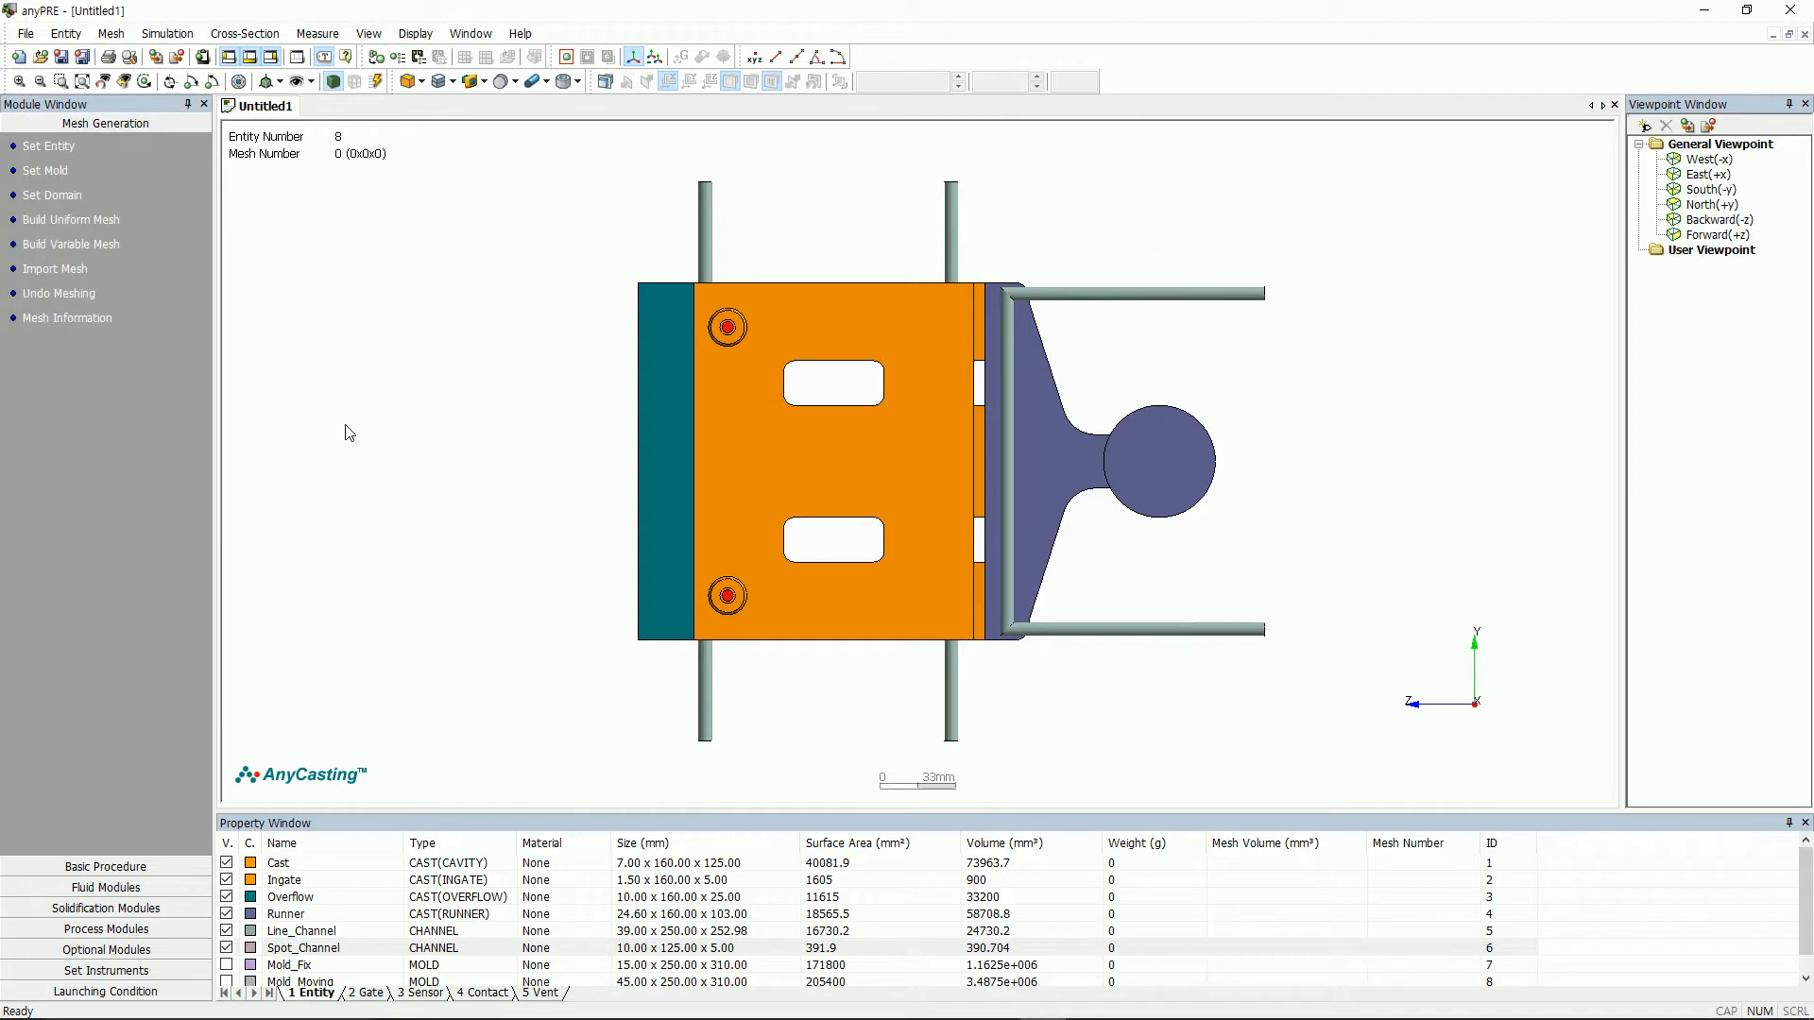
# - Set the mold domain to Casting + Mold using the Mold Entity type, and apply it
pyautogui.click(61, 173)
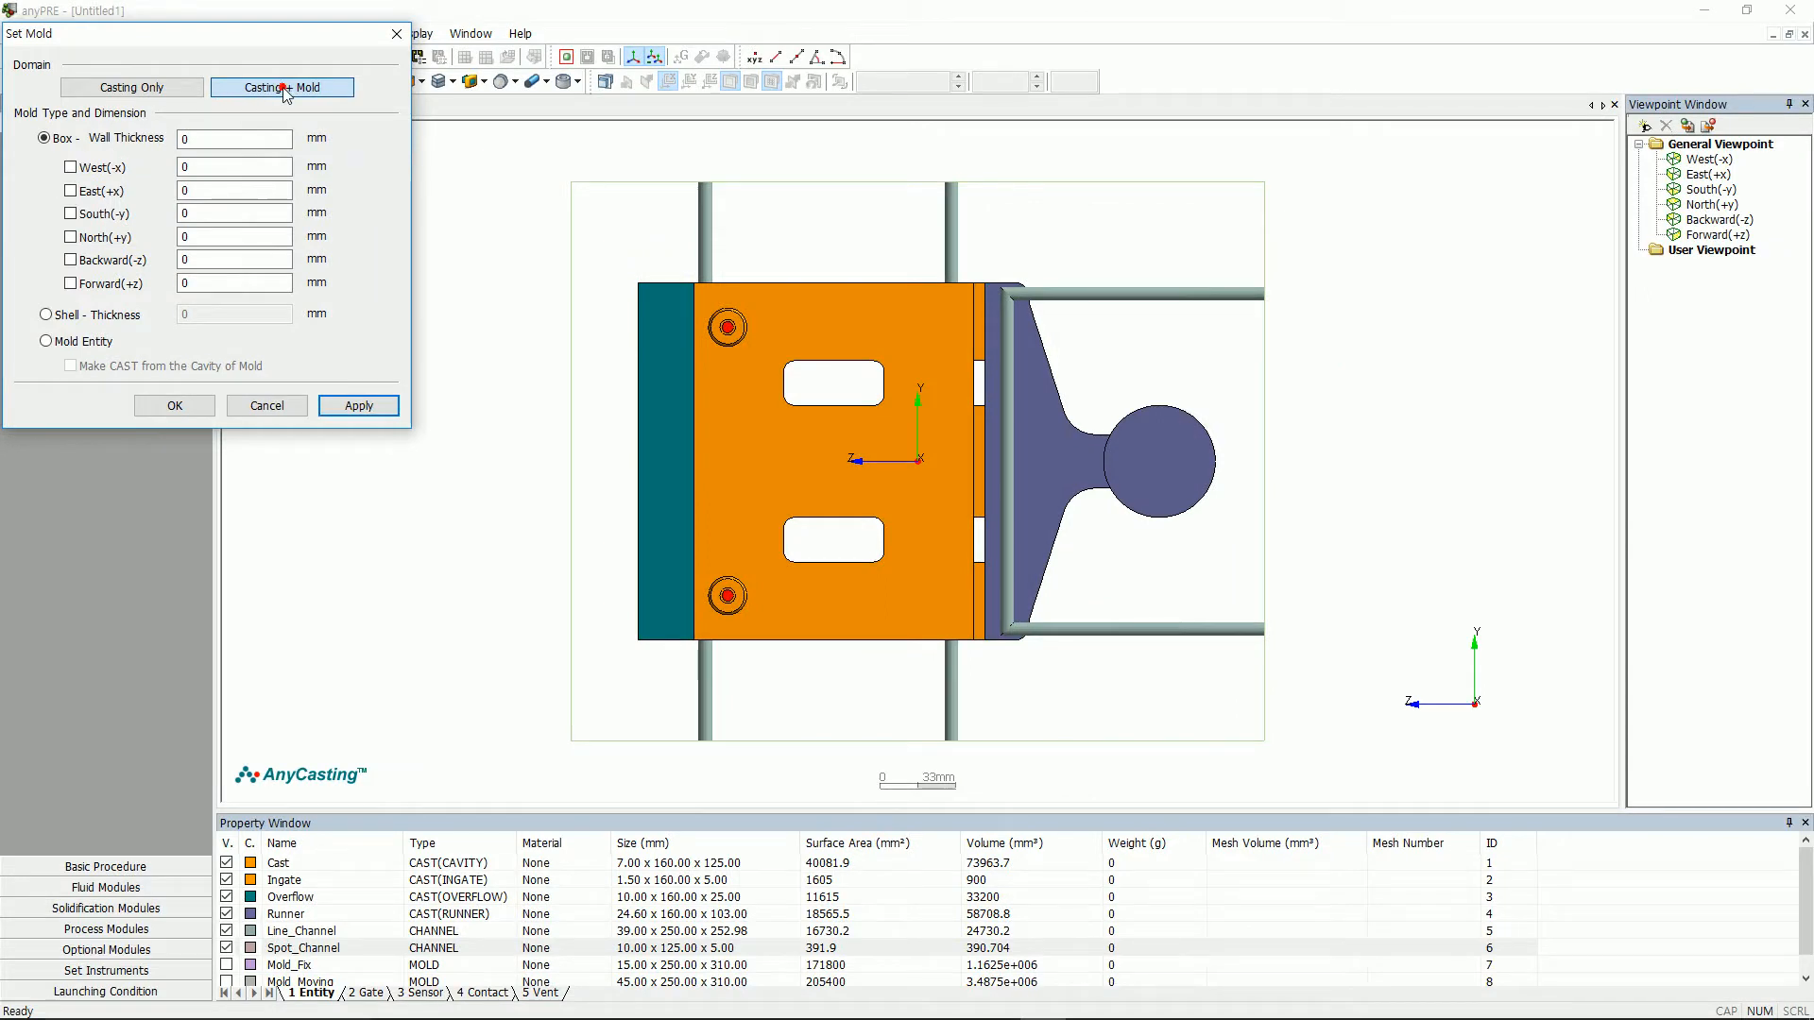
pyautogui.click(283, 88)
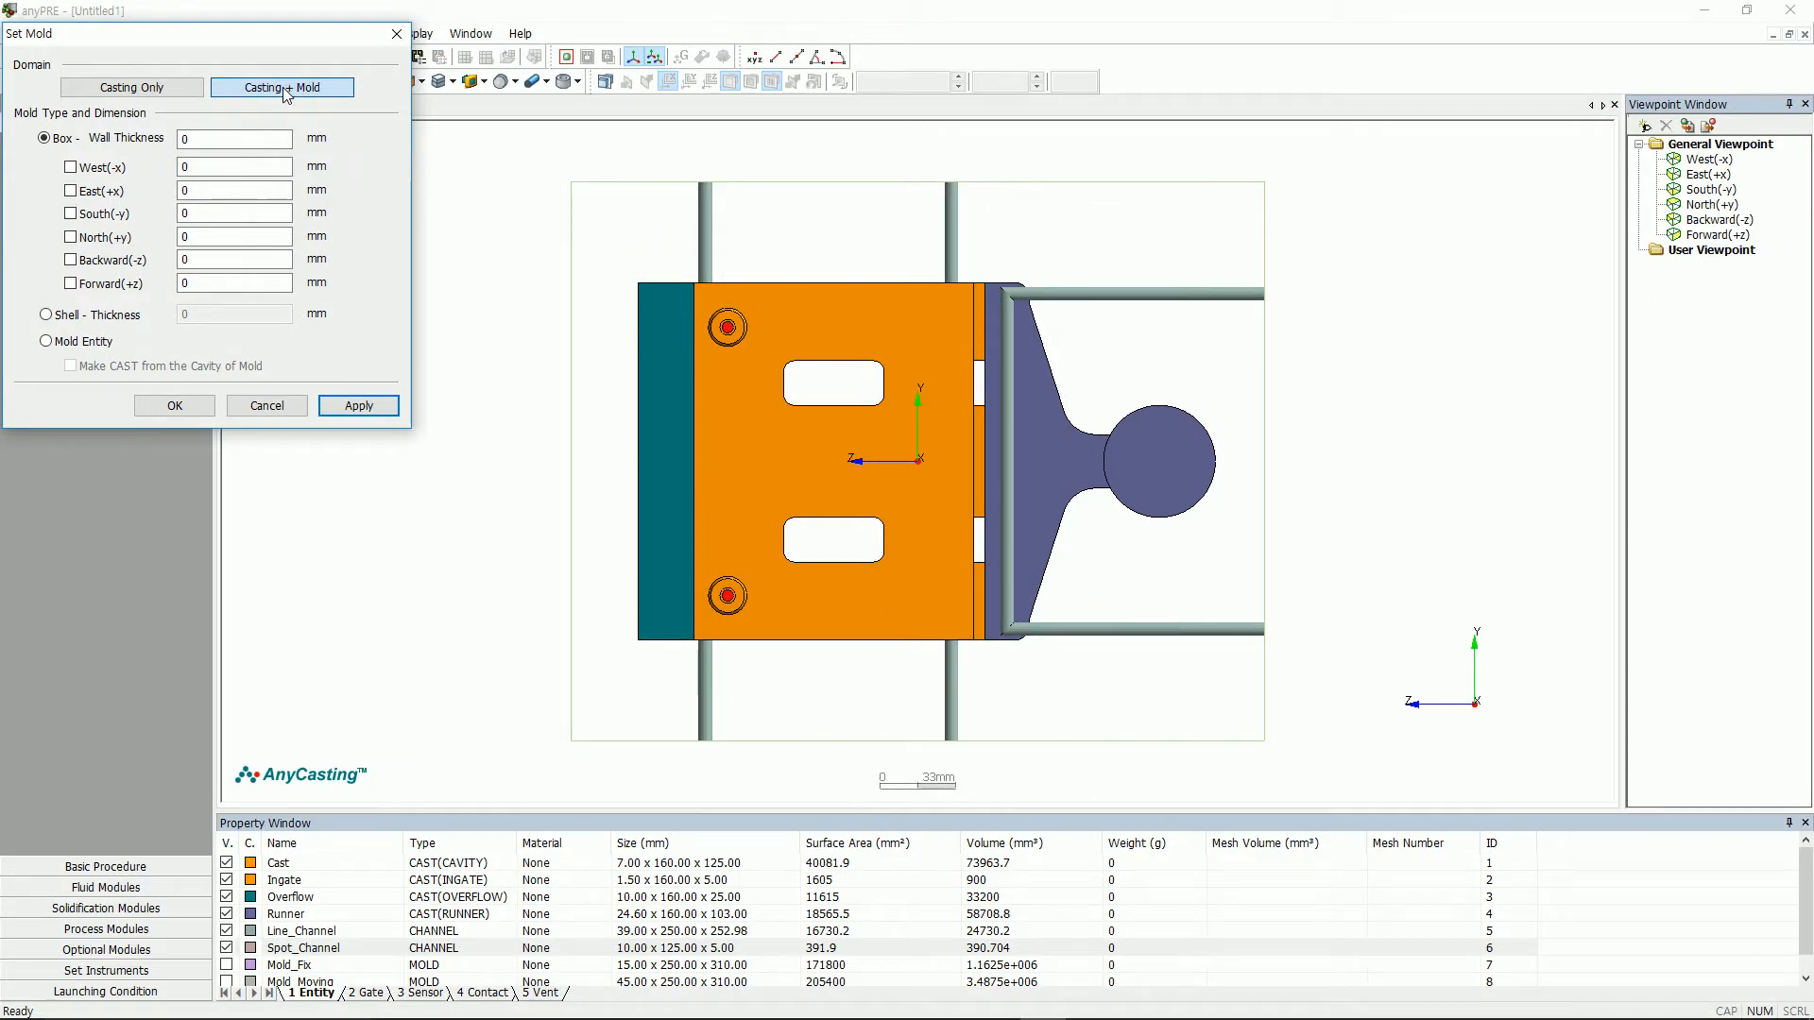
pyautogui.click(90, 344)
pyautogui.click(359, 405)
pyautogui.click(176, 406)
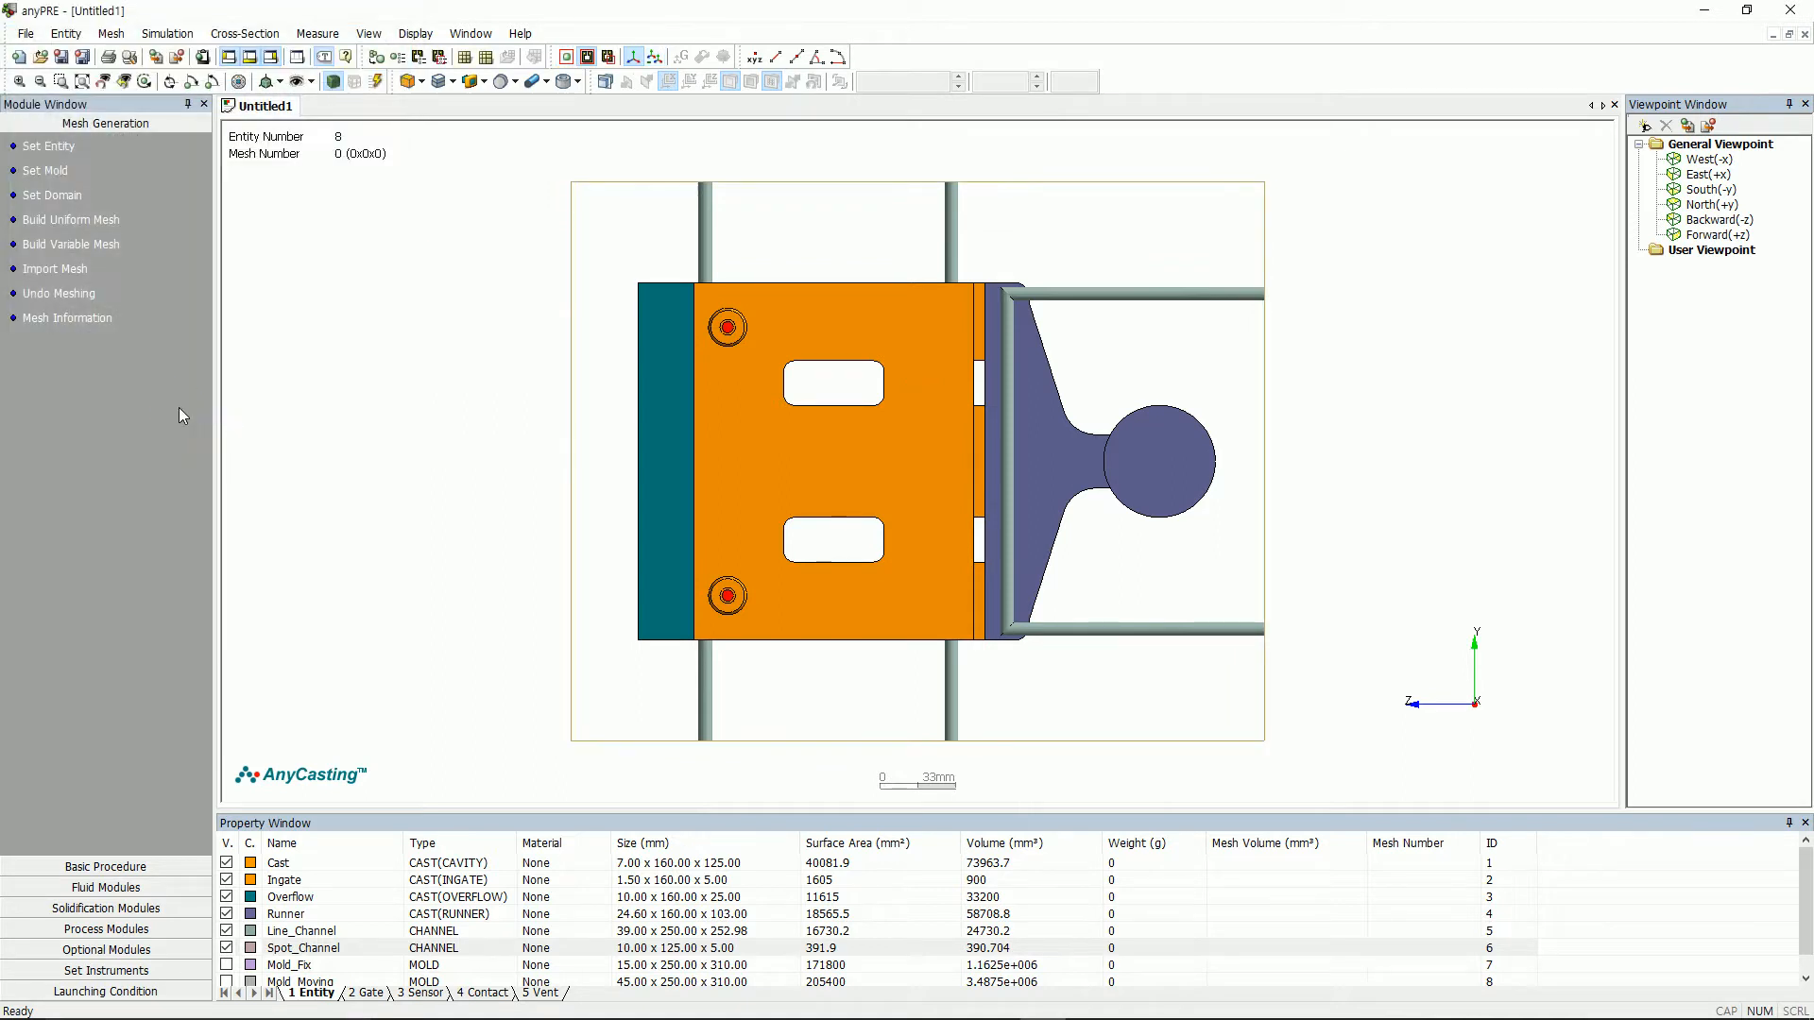
# - In the domain settings, set the boundary ratios to 0.2 for West, 0.1 for South and 0.9 for North
pyautogui.click(52, 195)
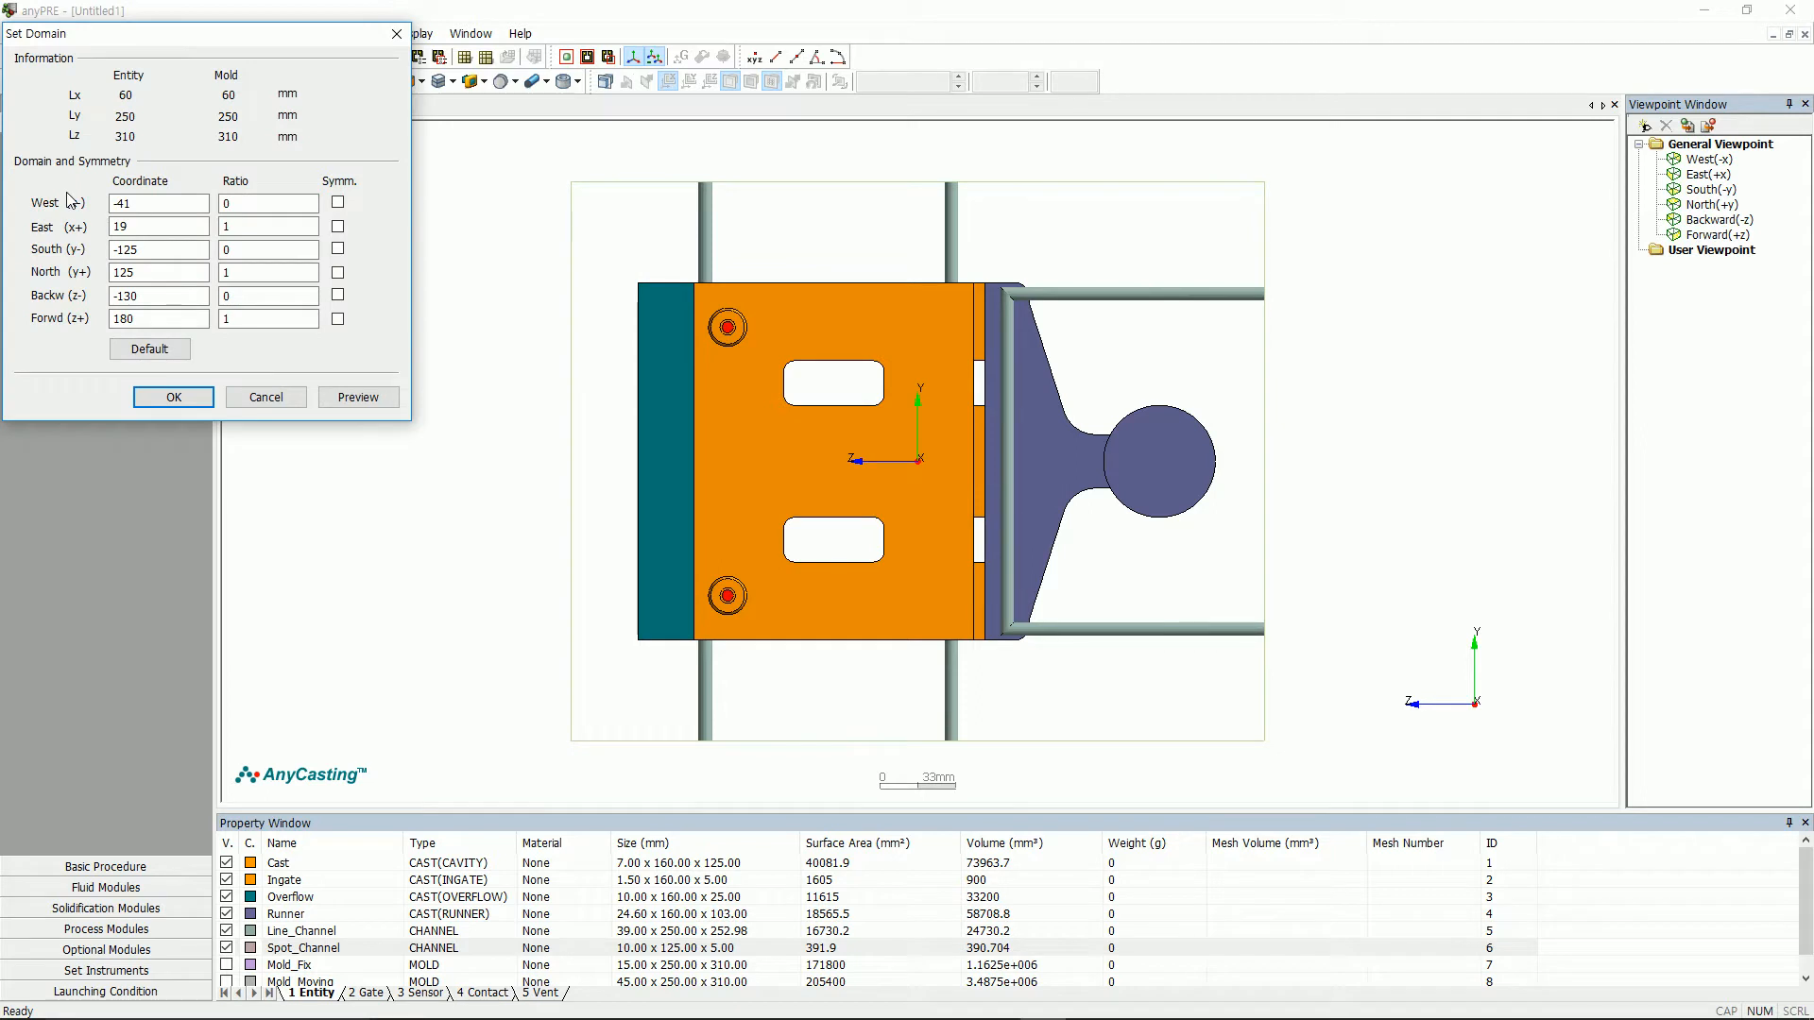
pyautogui.doubleClick(267, 202)
pyautogui.write('0')
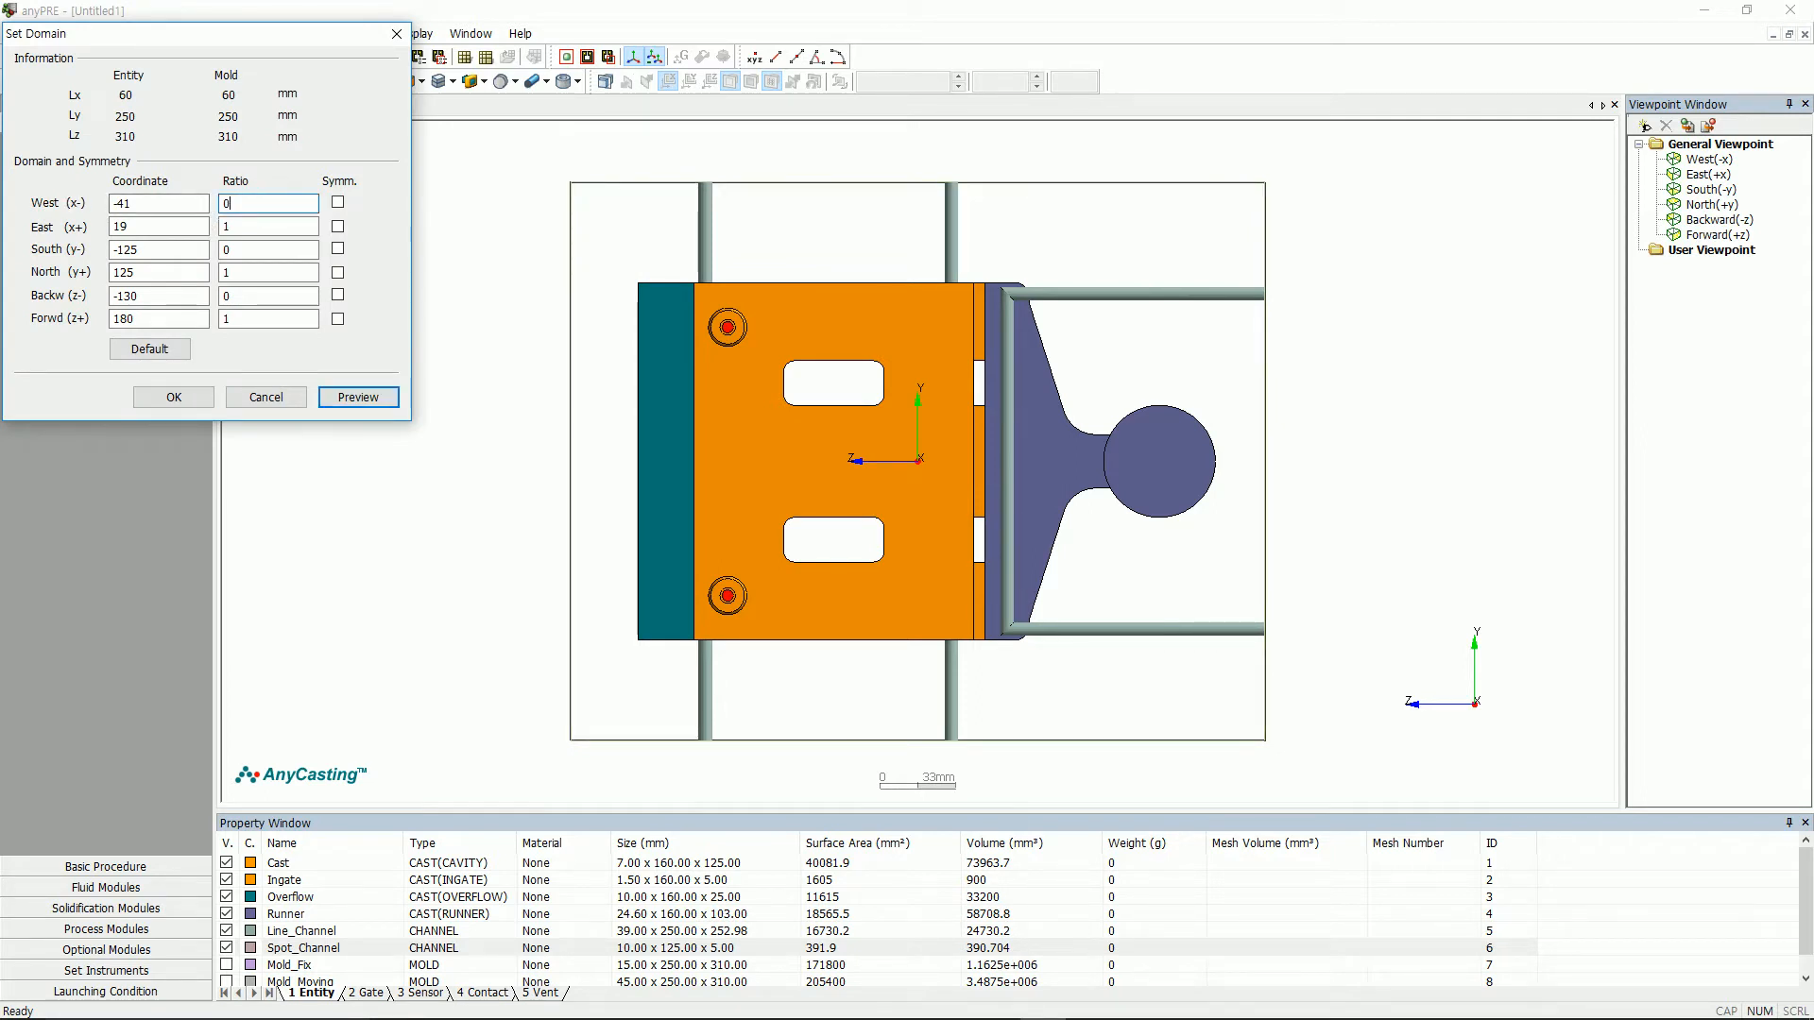
pyautogui.write('.2')
pyautogui.doubleClick(247, 249)
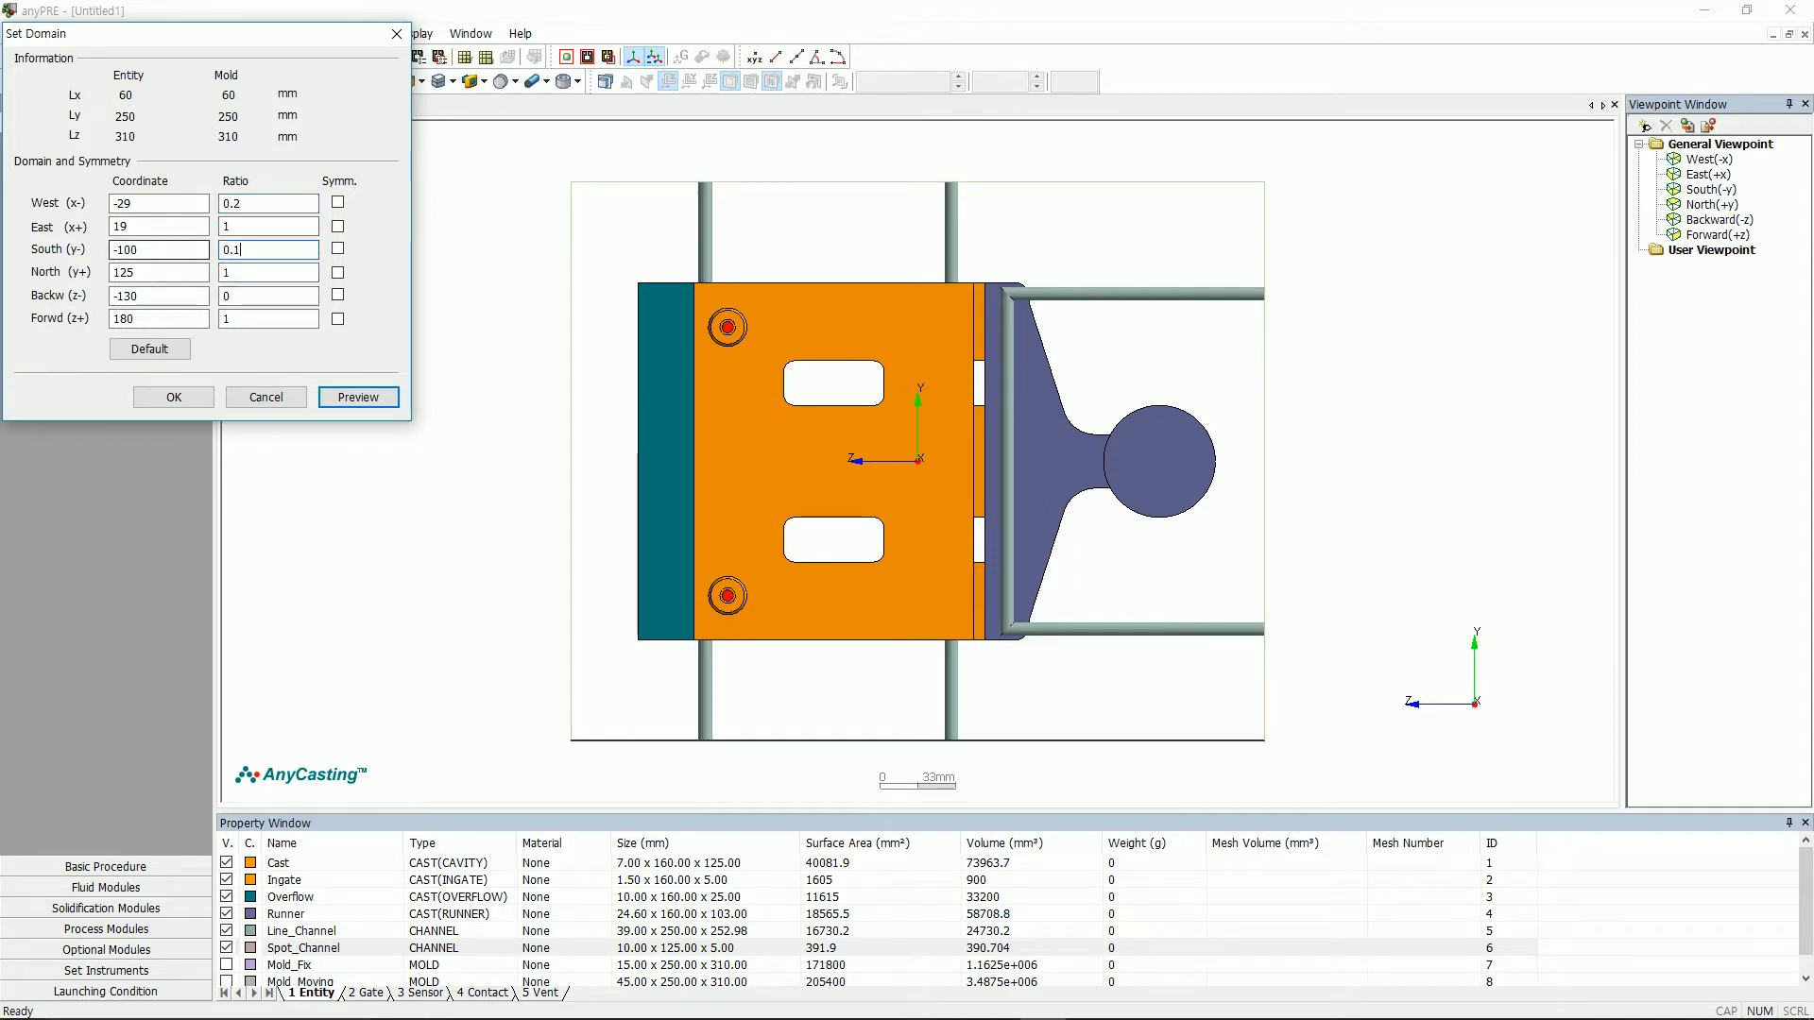
pyautogui.doubleClick(247, 272)
pyautogui.write('0.9')
# - Set the domain's Backward coordinate to -115 and Forward coordinate to 160, preview the domain and accept it
pyautogui.doubleClick(137, 295)
pyautogui.write('-115')
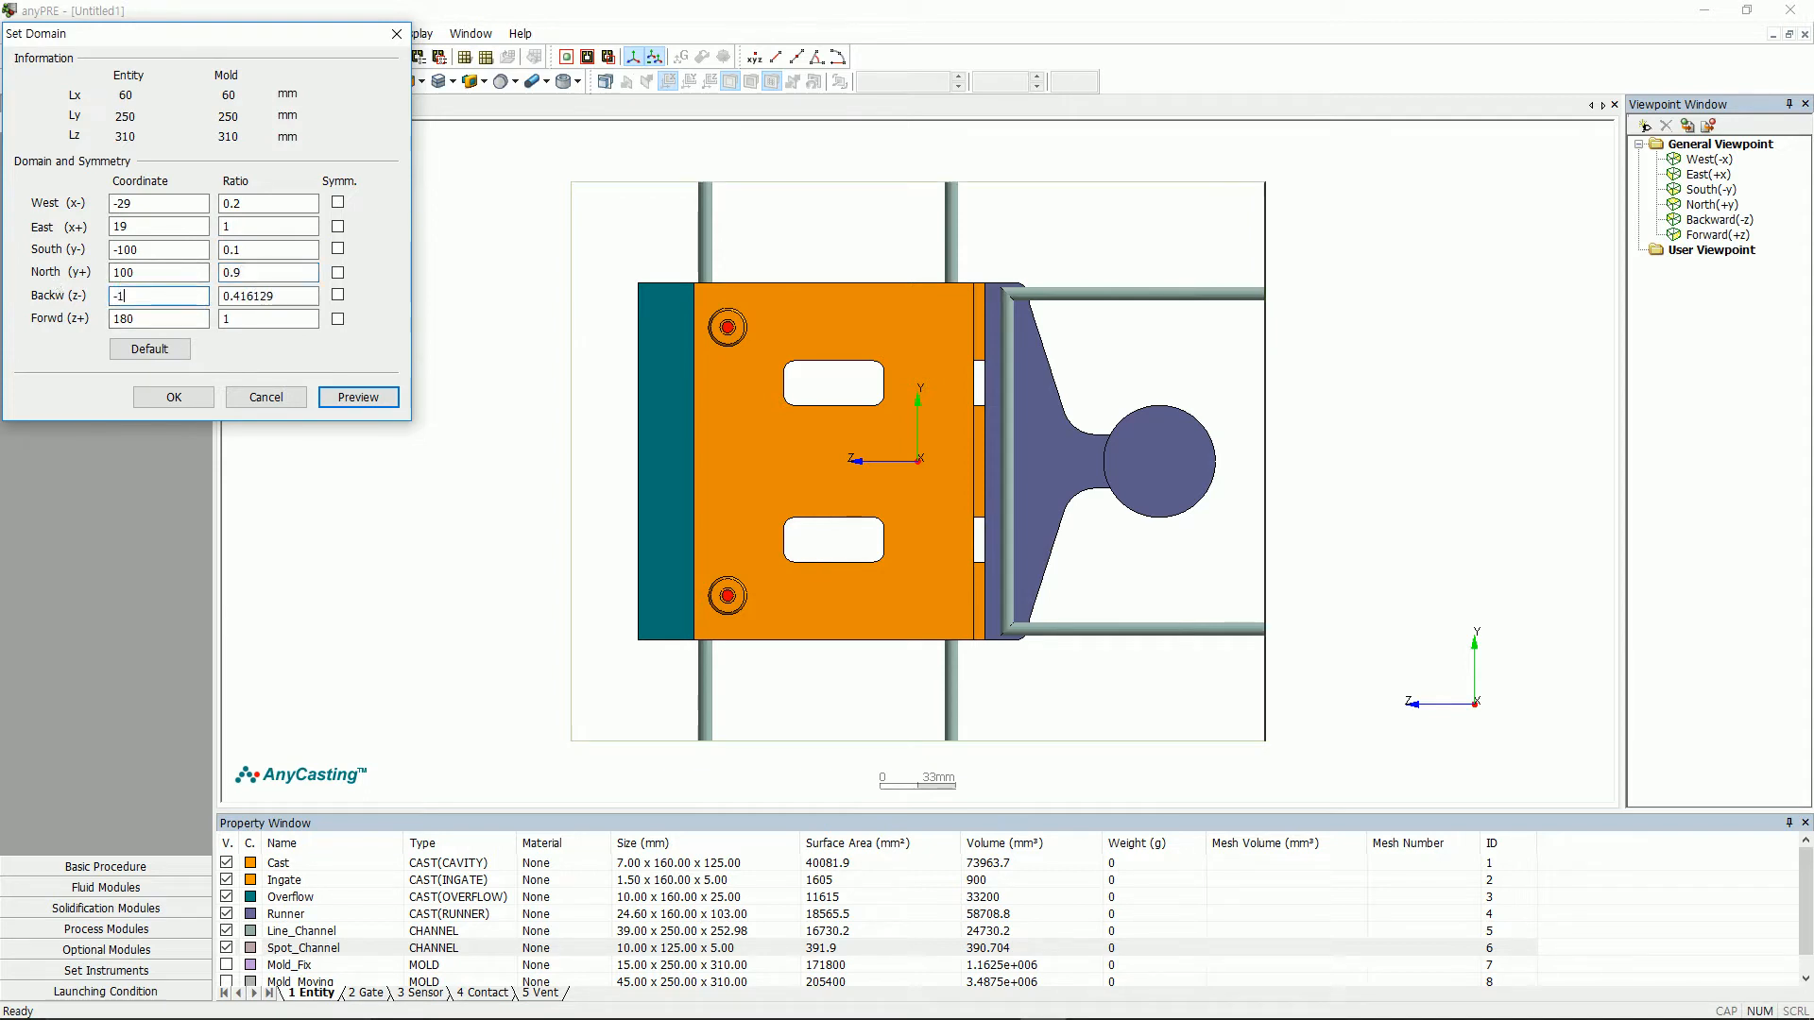
pyautogui.doubleClick(147, 317)
pyautogui.write('160')
pyautogui.click(393, 402)
pyautogui.click(202, 403)
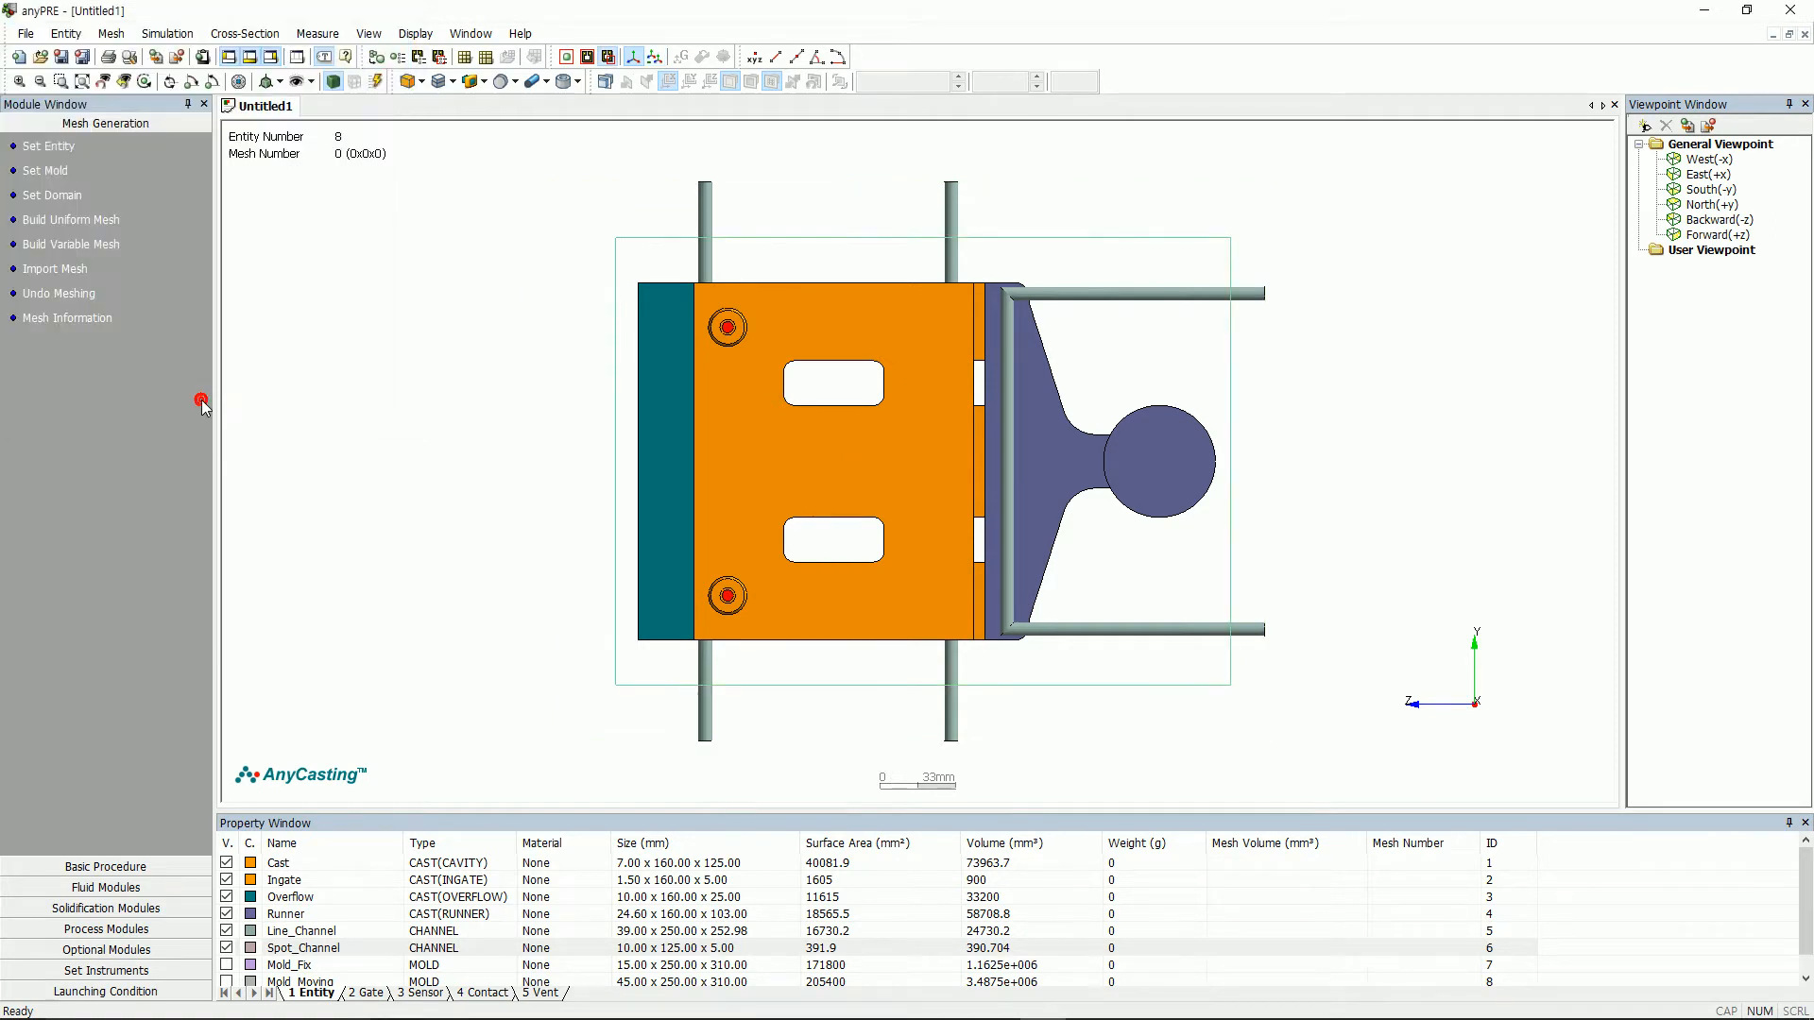
# - In the variable mesh, define an X block across the ingate thickness from 2.5 to 4 with 4 divisions, and auto-generate the remaining X blocks
pyautogui.click(79, 243)
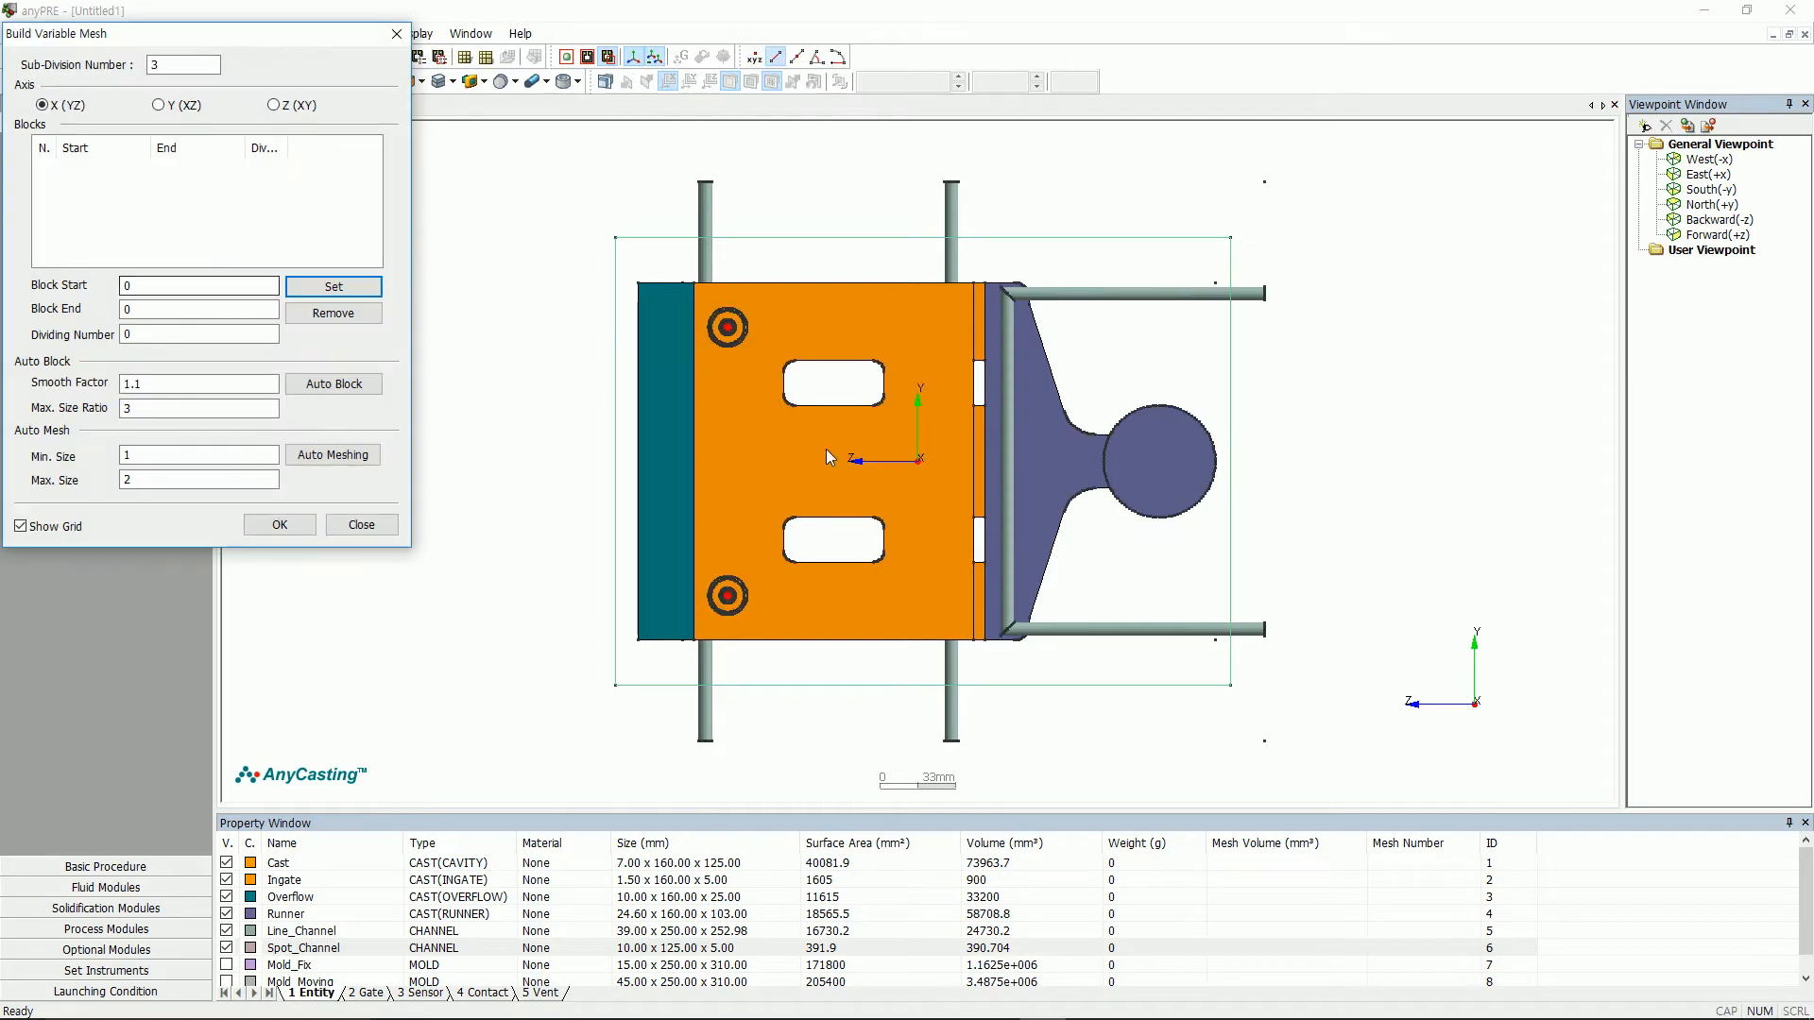
pyautogui.click(814, 441)
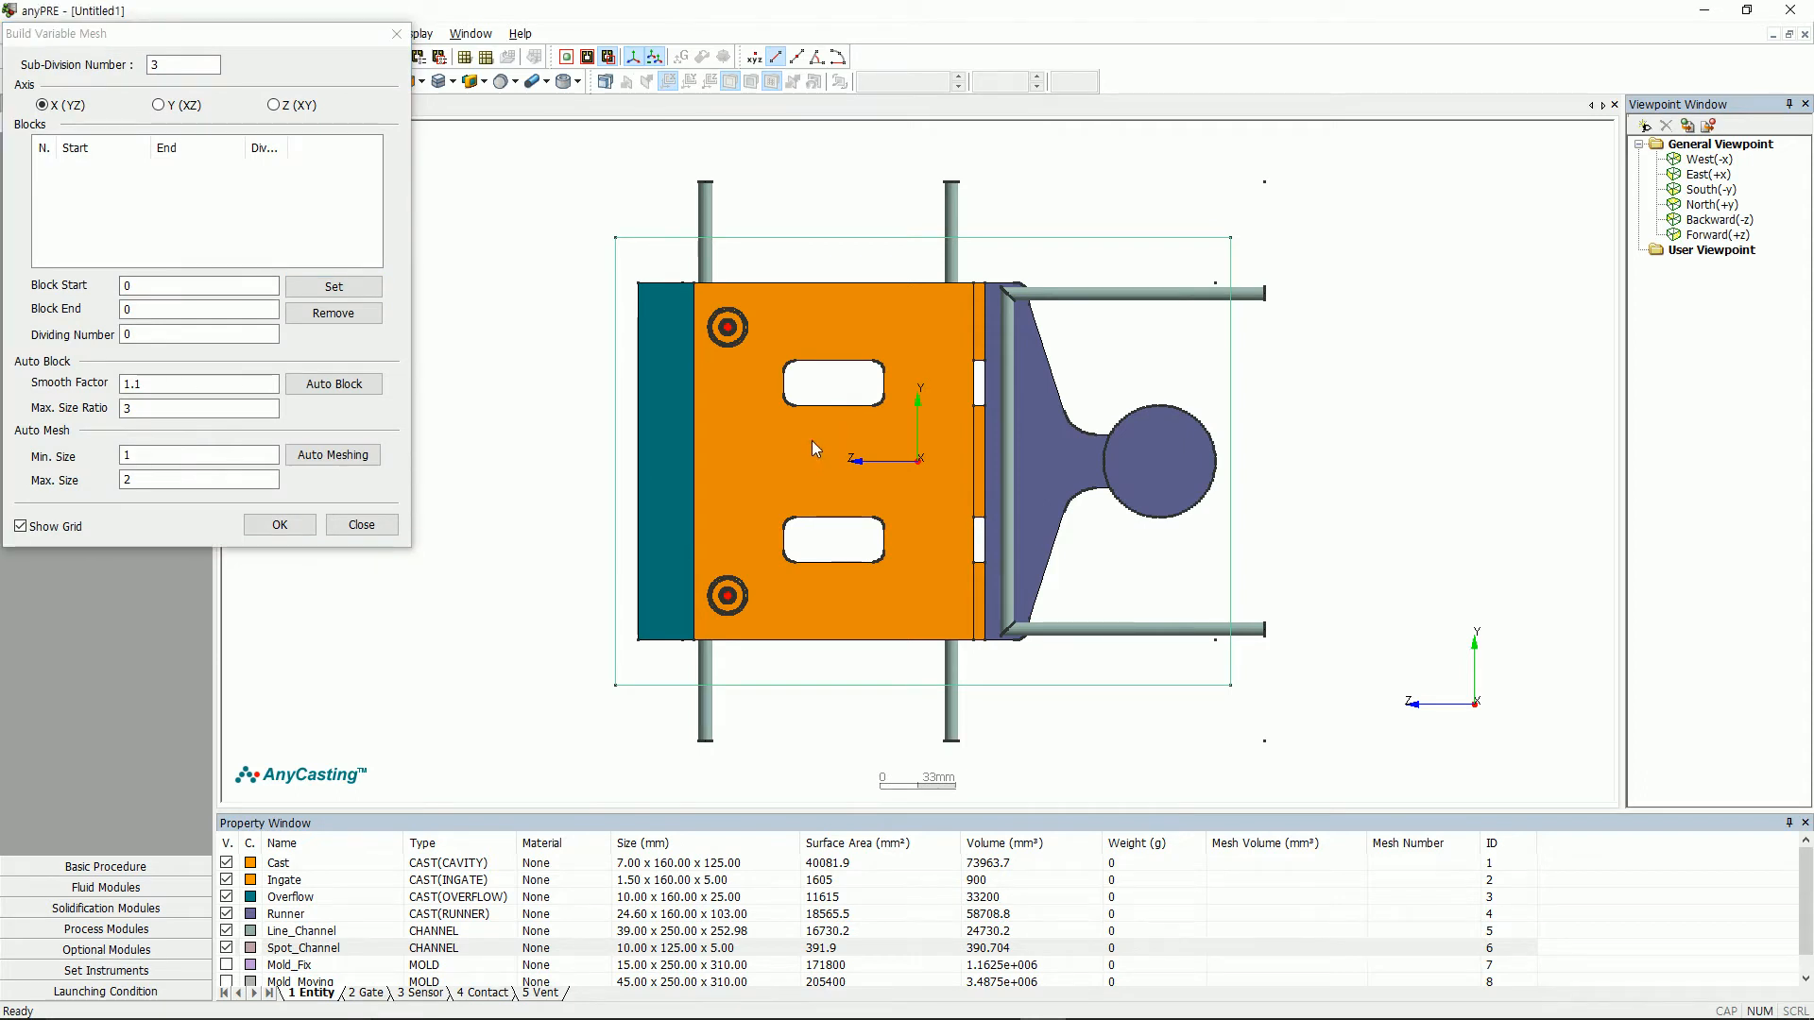
pyautogui.press('y')
pyautogui.scroll(4, 1009, 492)
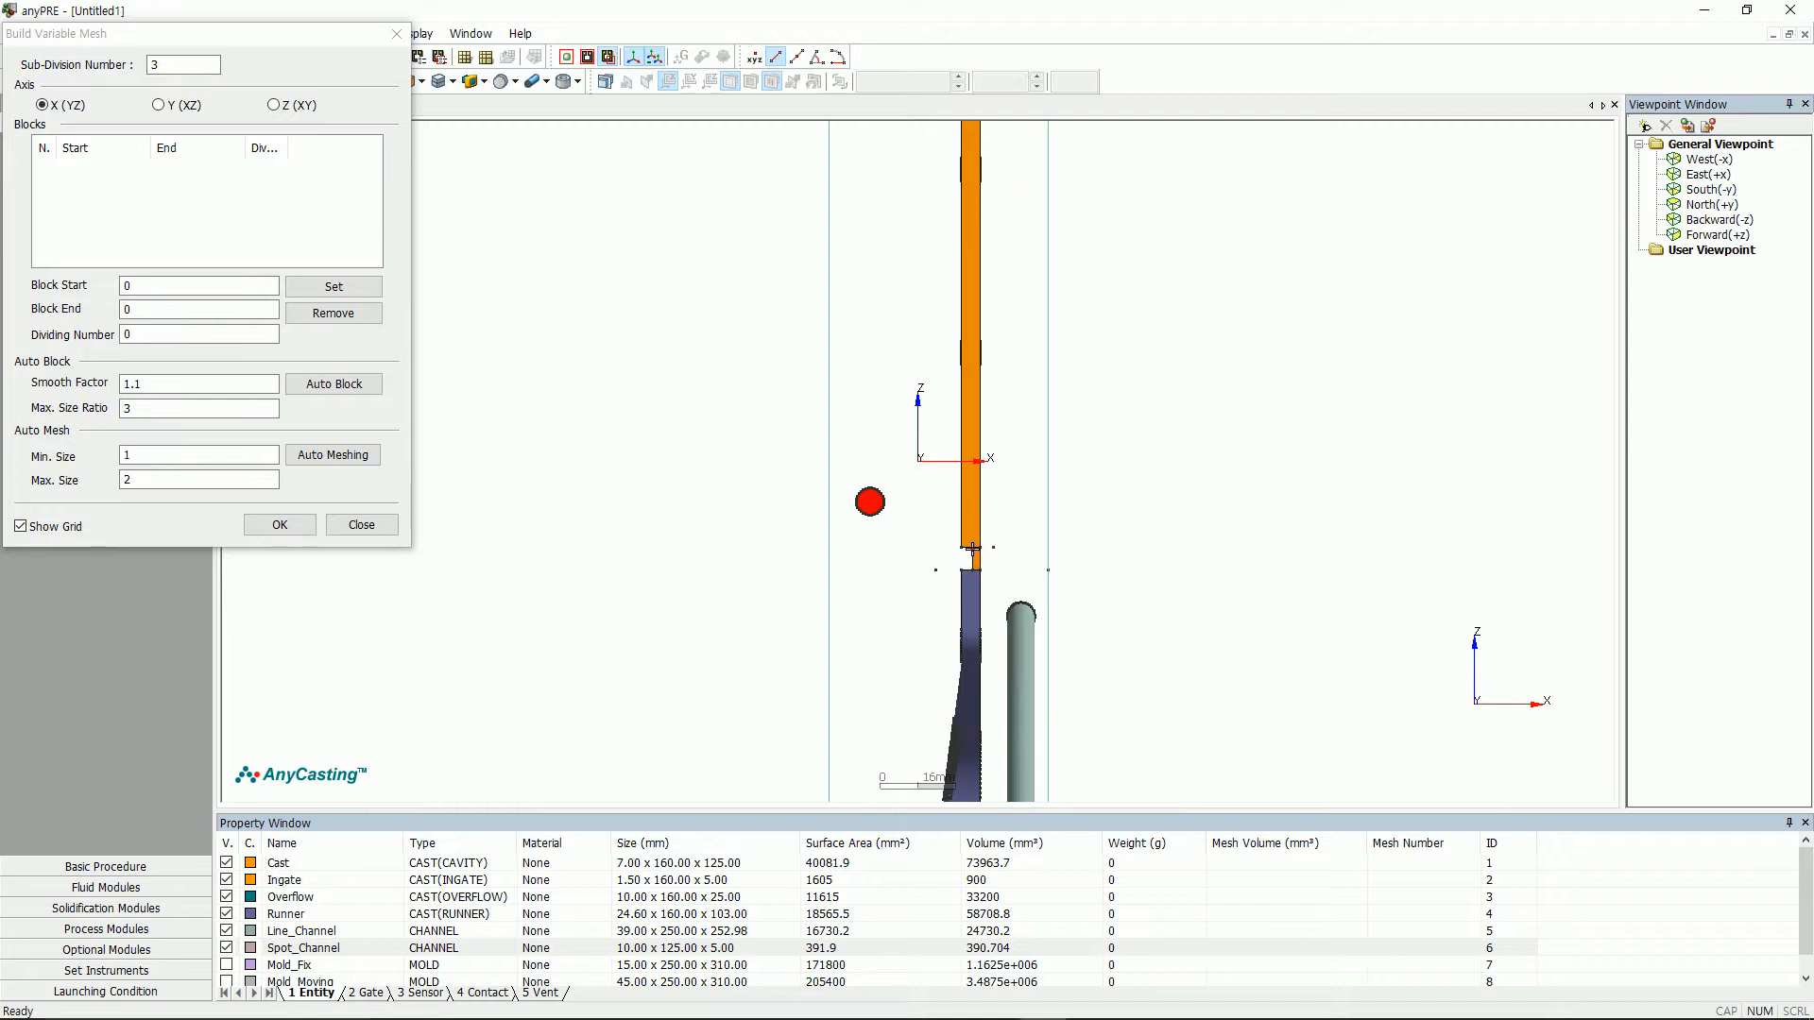
pyautogui.click(981, 547)
pyautogui.doubleClick(151, 335)
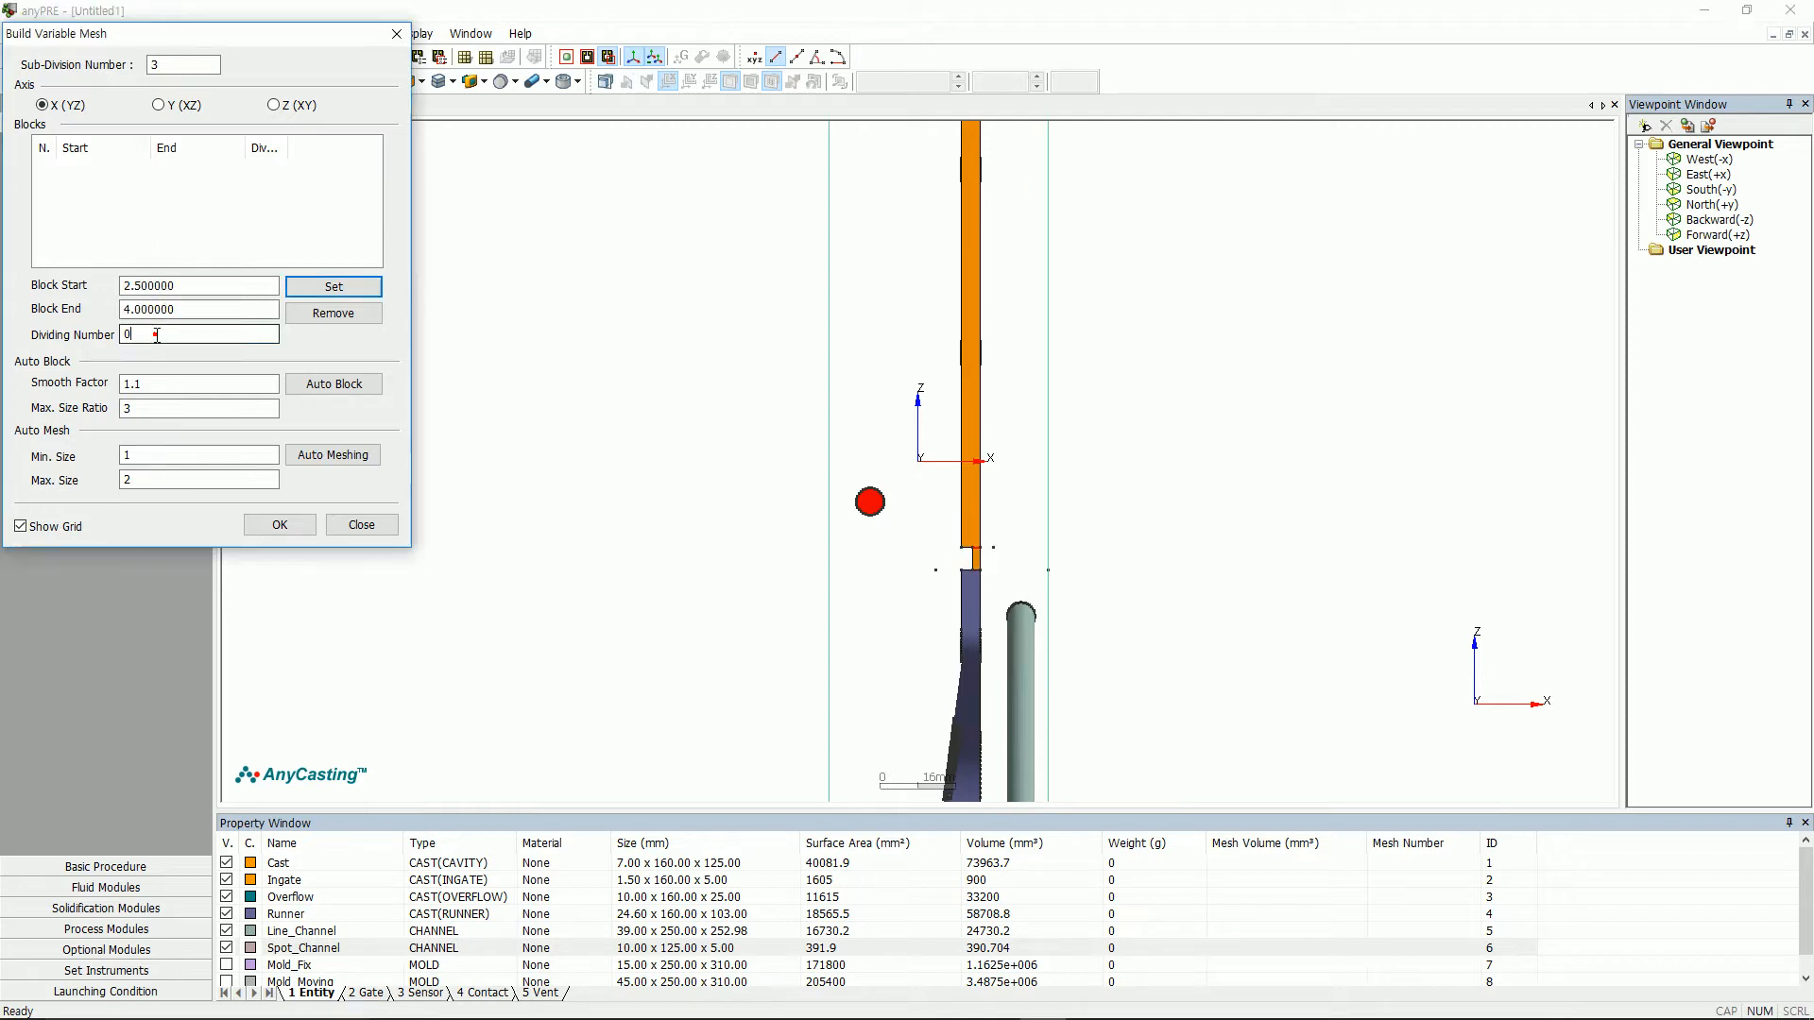
pyautogui.write('4')
pyautogui.click(333, 286)
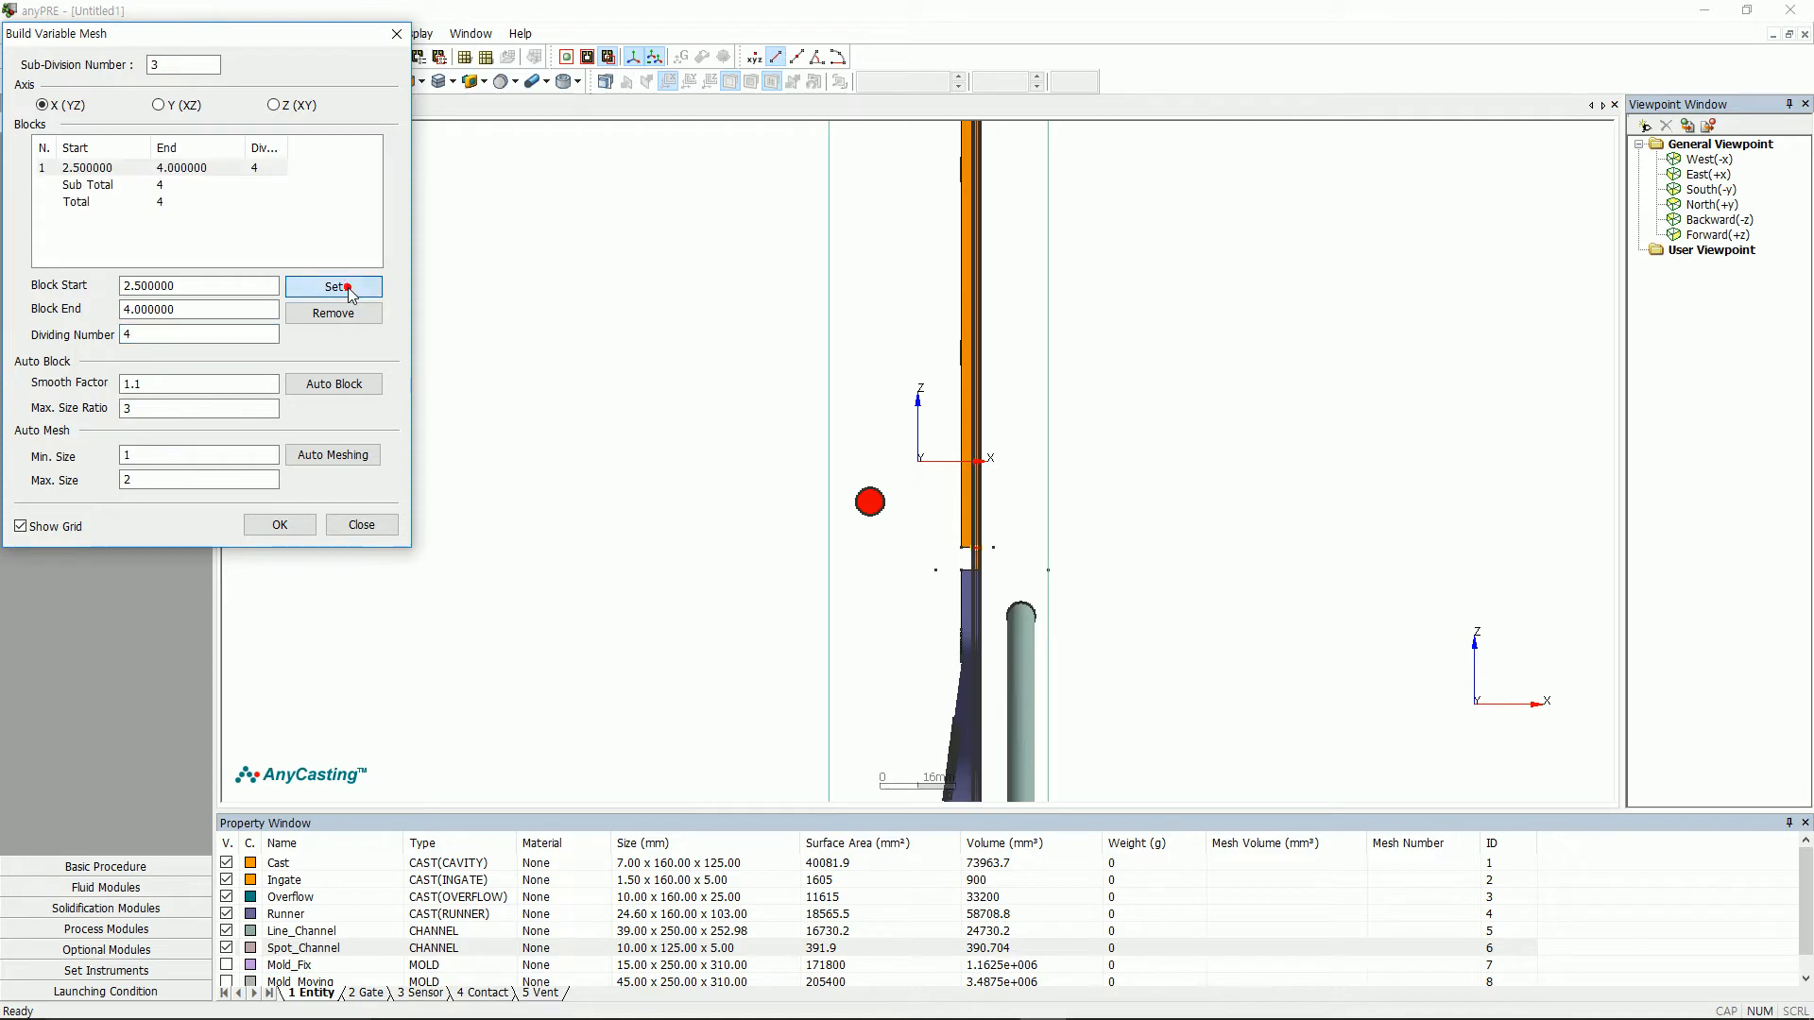
pyautogui.click(338, 386)
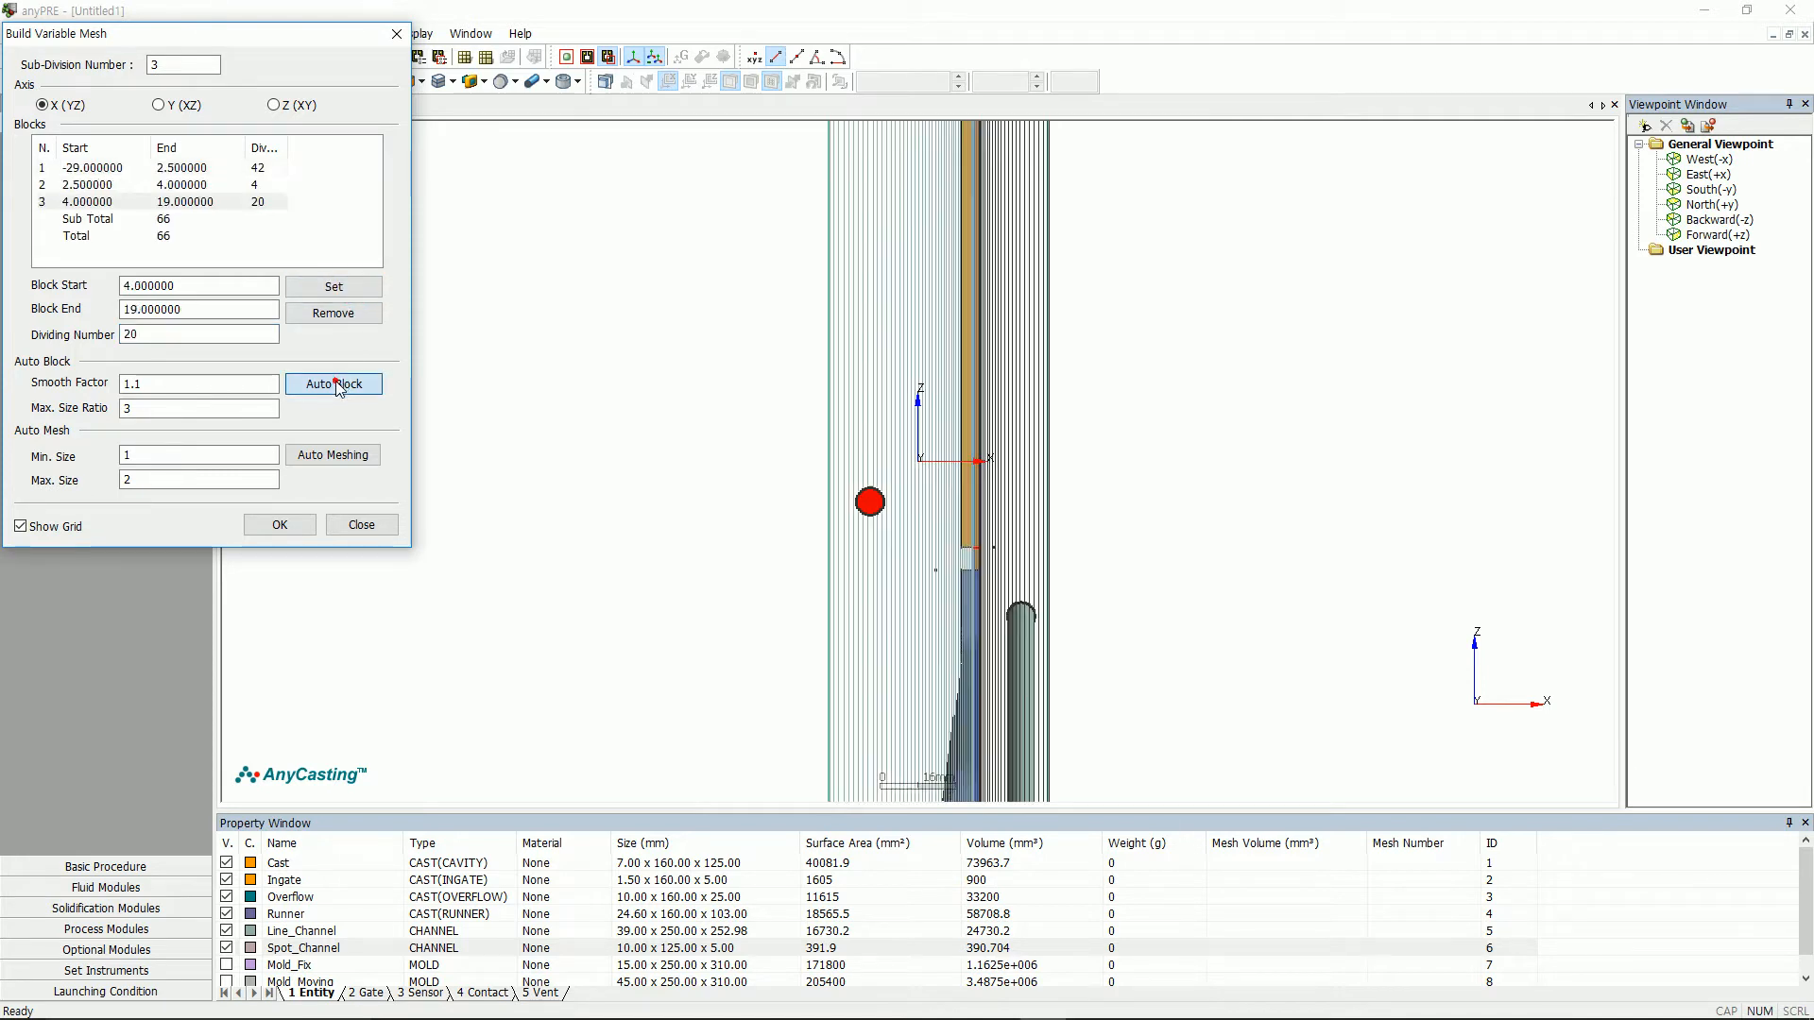
# - For the Y axis, define a mesh block across the runner's circular end from -25 to 24.960670 with 25 divisions
pyautogui.click(158, 105)
pyautogui.click(750, 446)
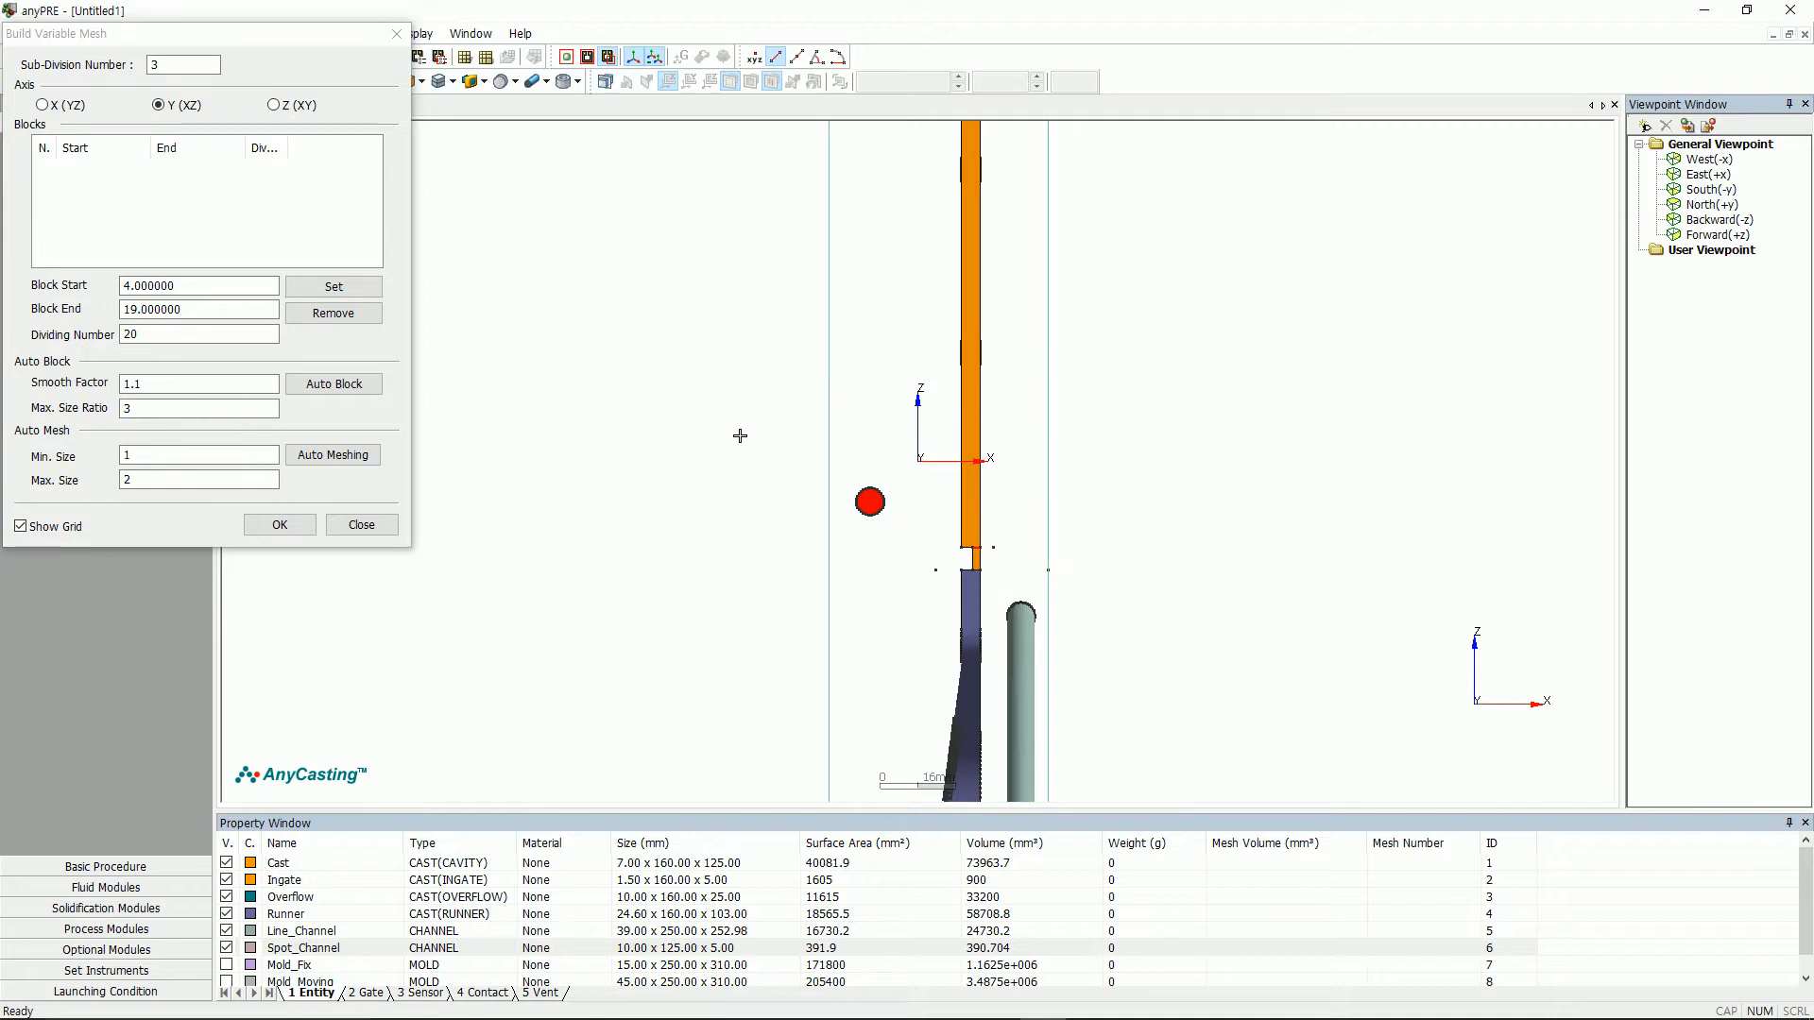
pyautogui.press('x')
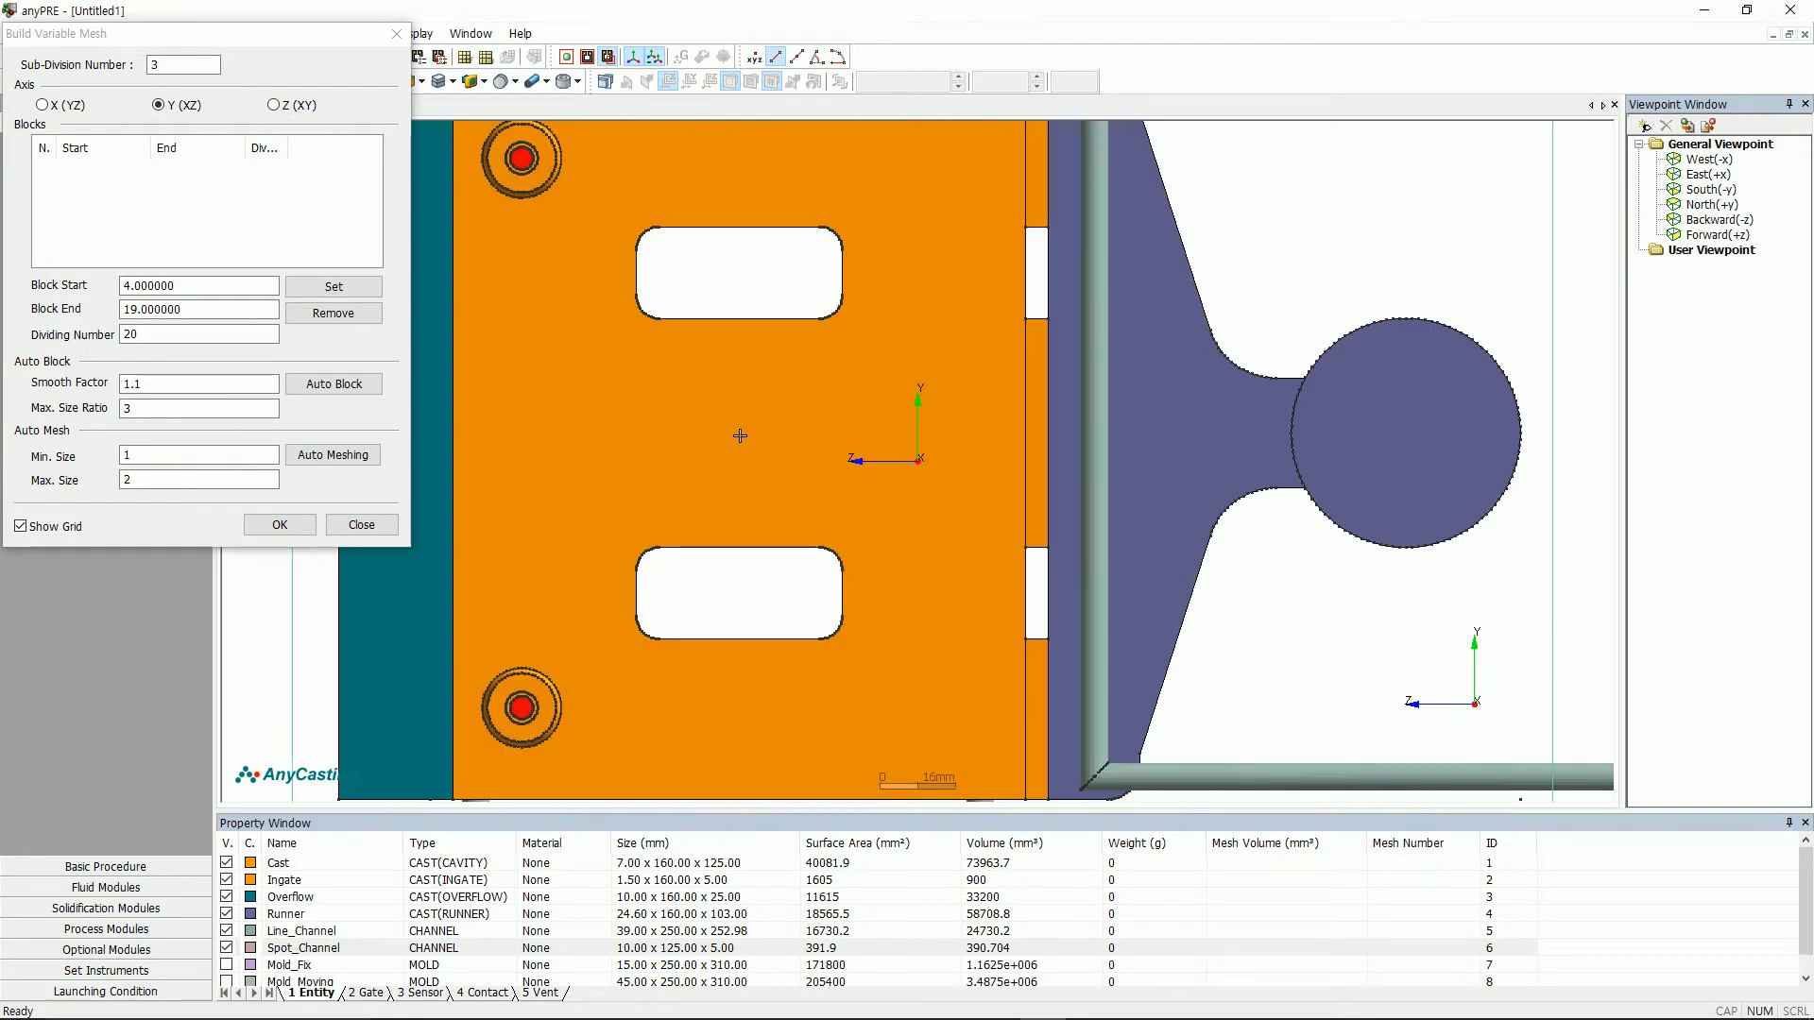
pyautogui.moveTo(1413, 319); pyautogui.dragTo(1408, 548)
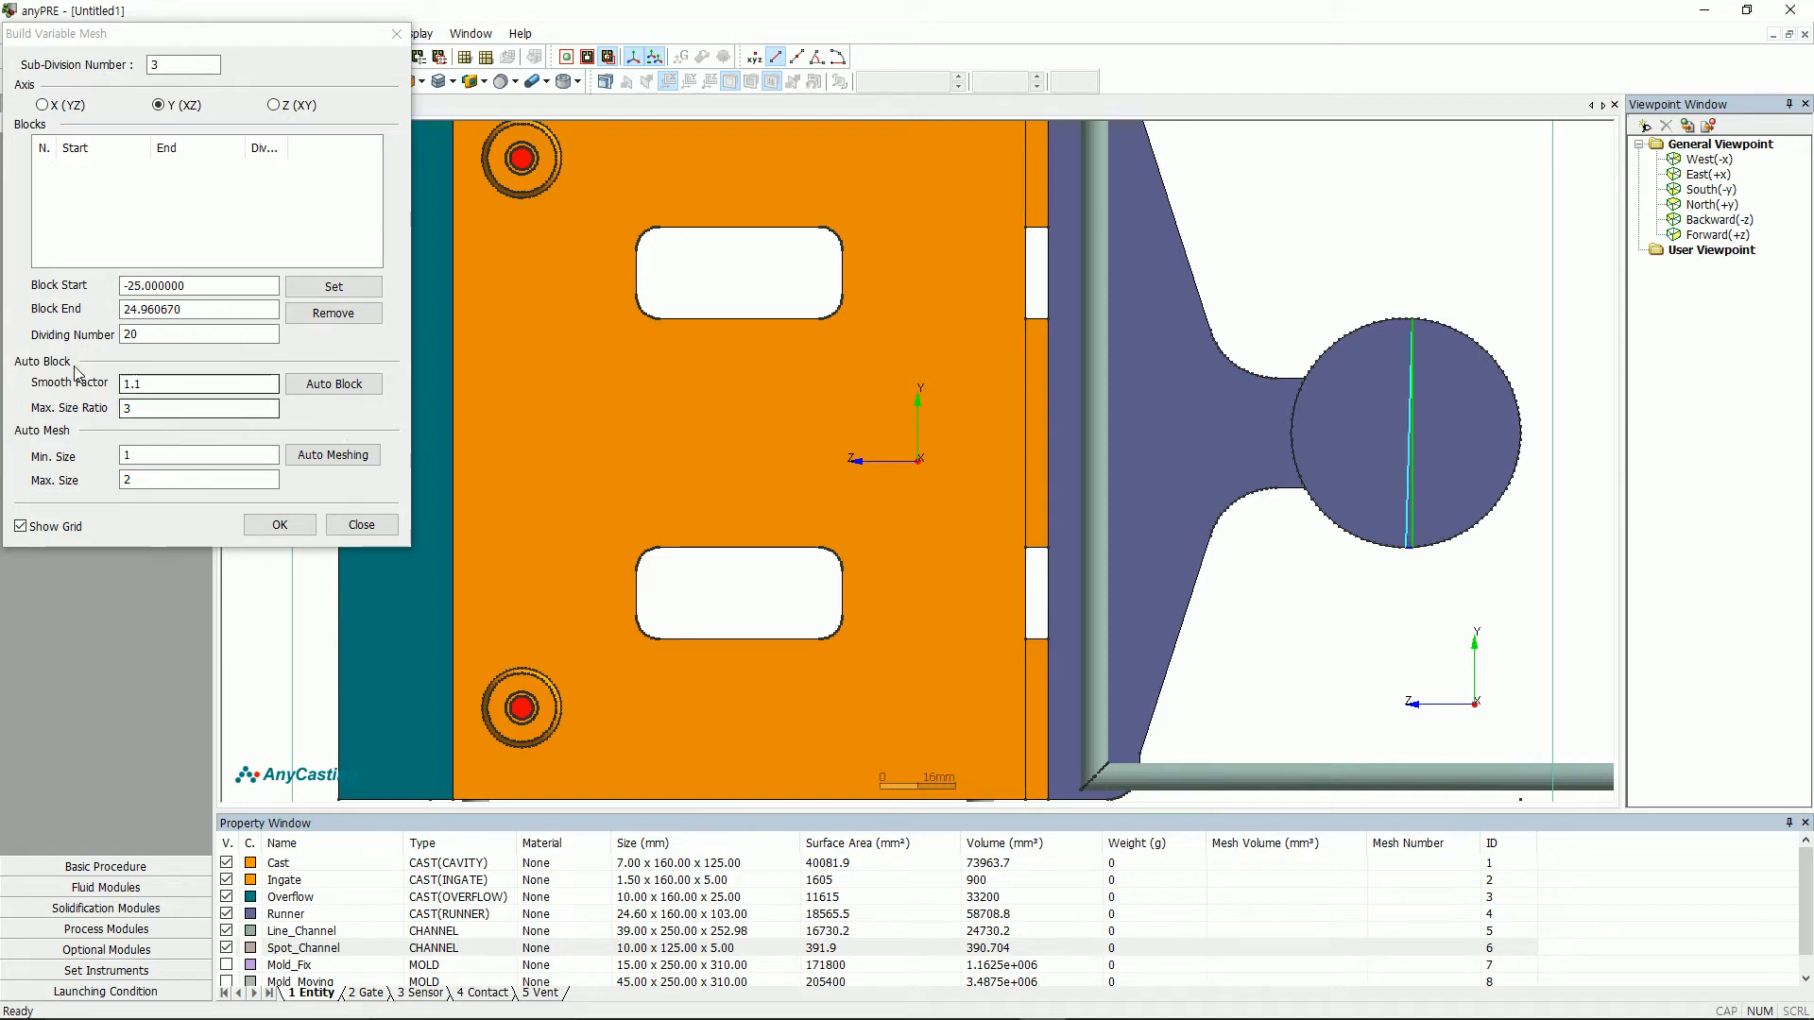
pyautogui.doubleClick(132, 335)
pyautogui.write('25')
pyautogui.click(375, 296)
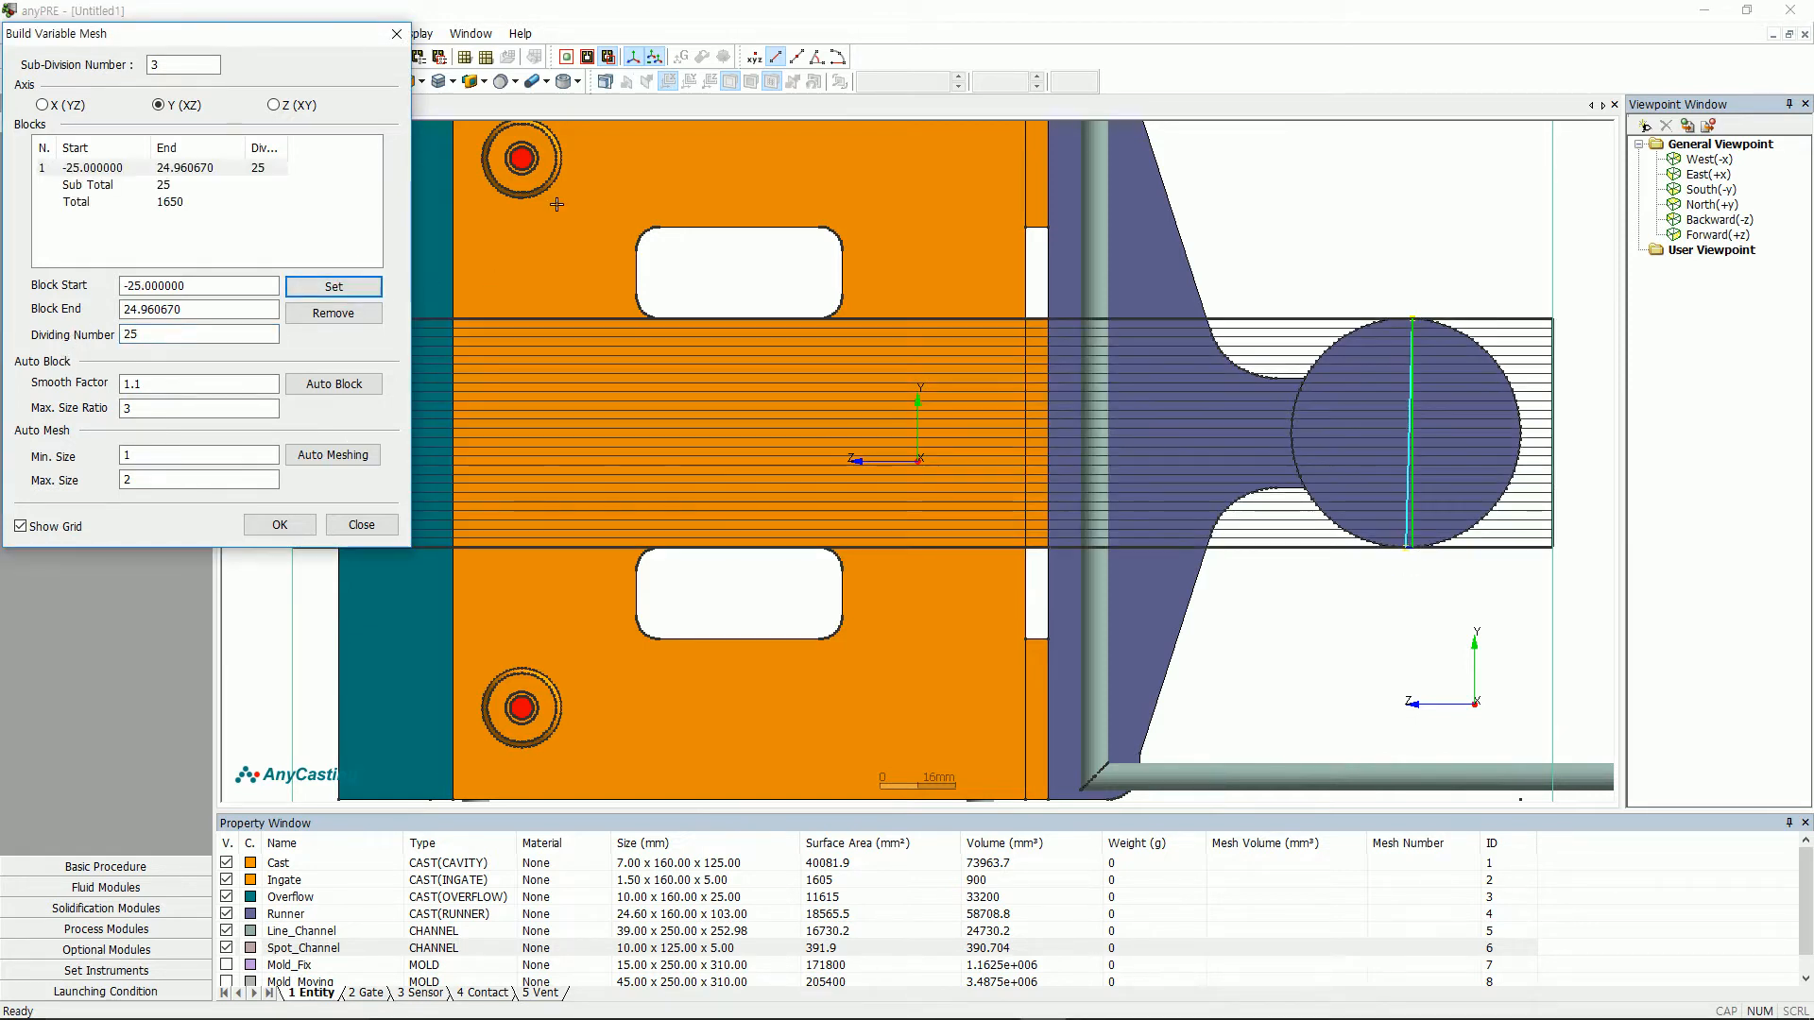
# - Define a Y block across the lower round spot-channel feature from -68.591911 to -51.446991 with 12 divisions
pyautogui.click(520, 669)
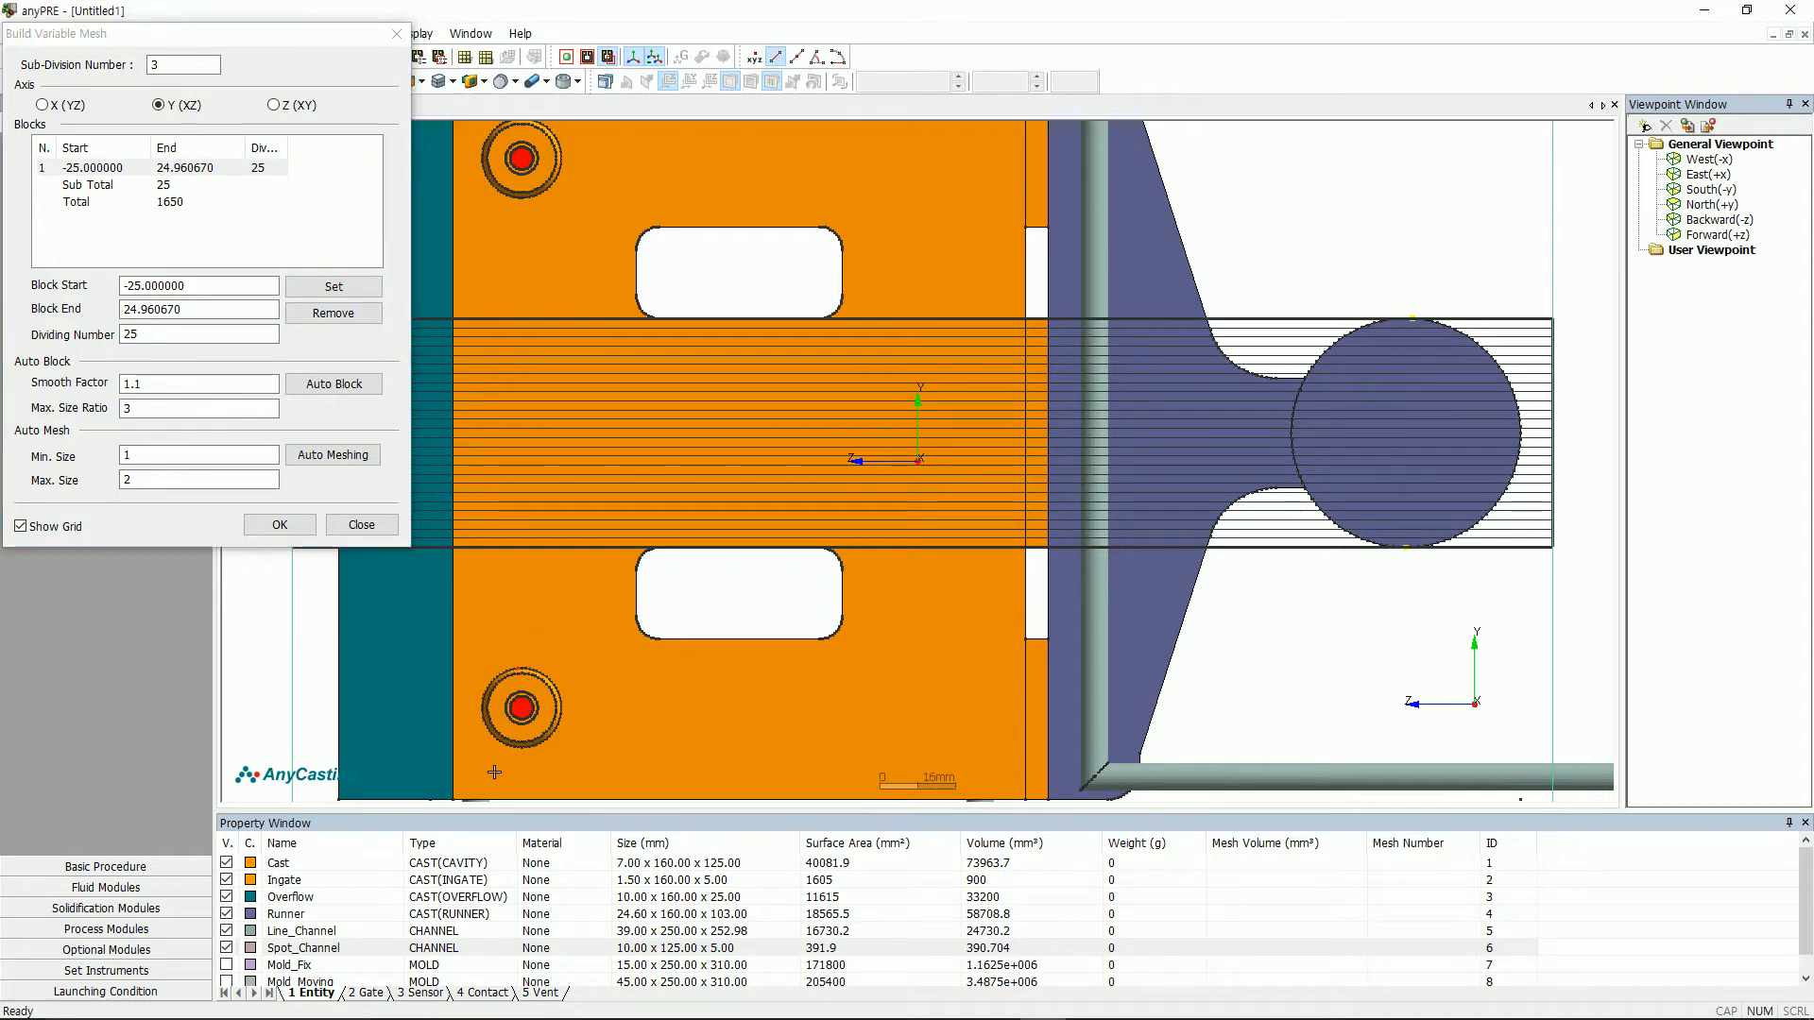
pyautogui.click(517, 747)
pyautogui.doubleClick(132, 334)
pyautogui.write('12')
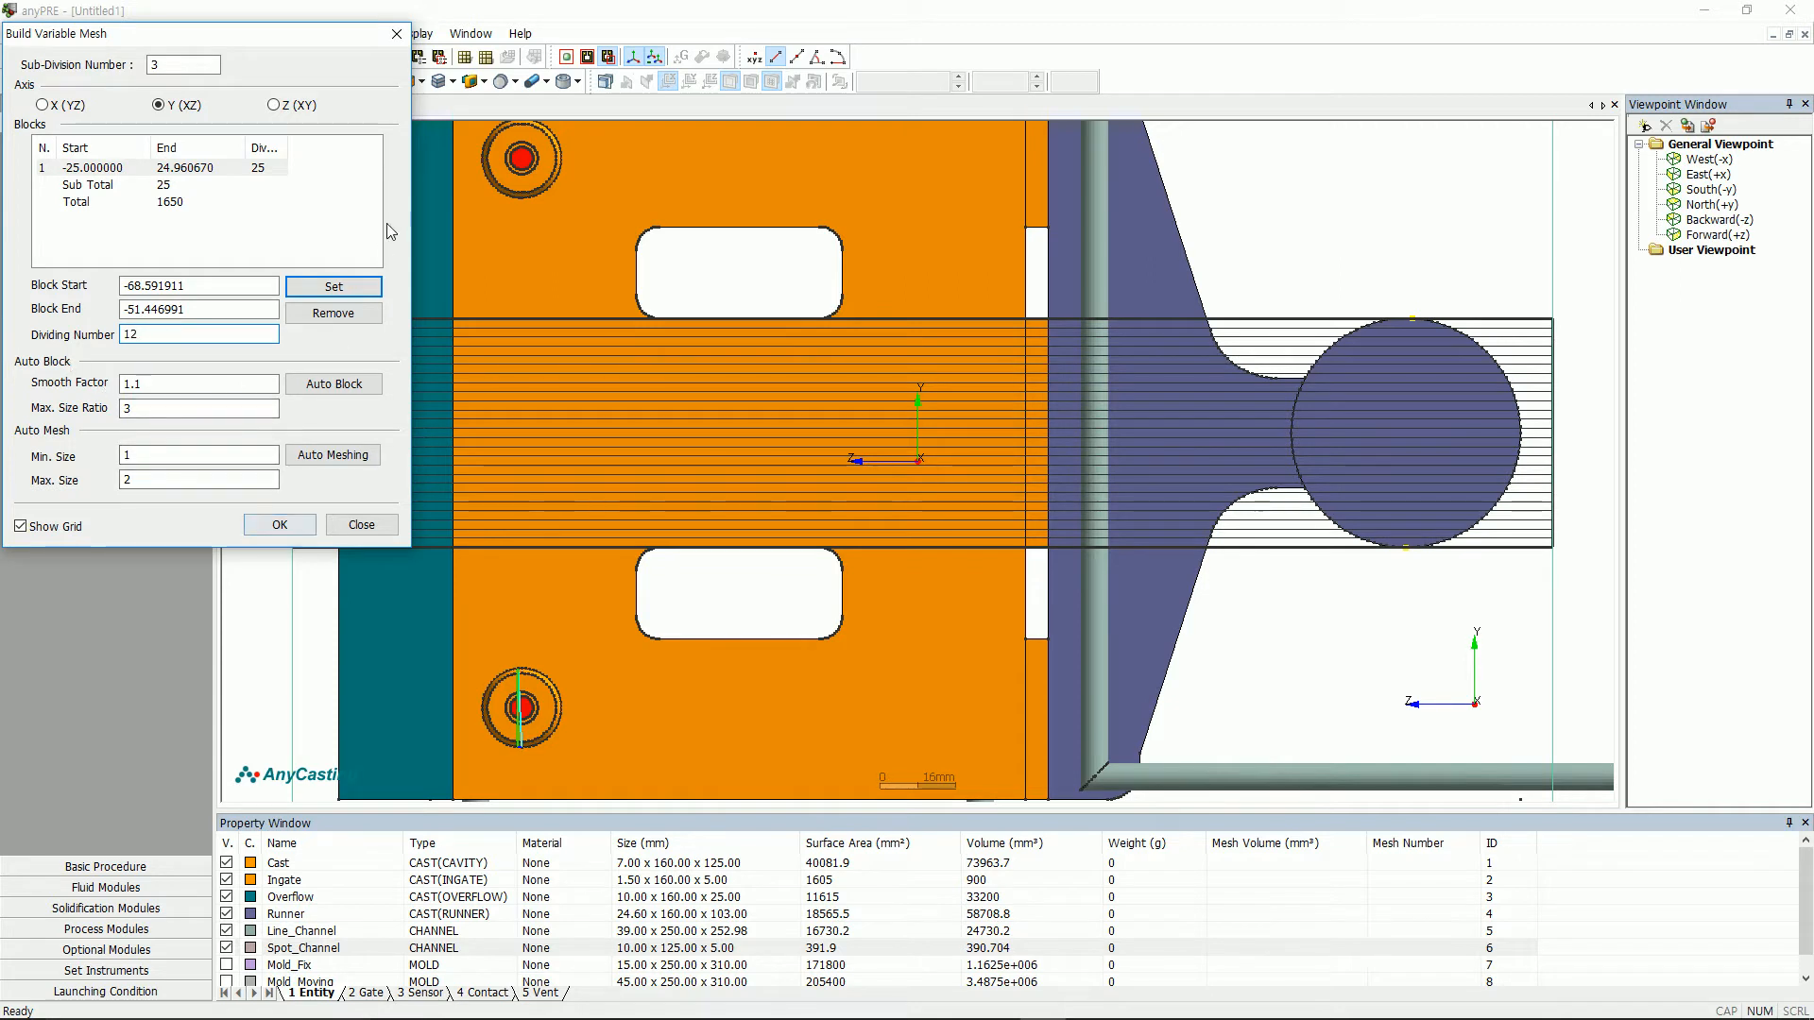
pyautogui.click(333, 286)
# - Define a Y block across the upper round spot-channel feature from 51.408081 to 68.561829 with 12 divisions, and auto-generate the remaining Y blocks
pyautogui.moveTo(665, 217); pyautogui.dragTo(662, 269, button='middle')
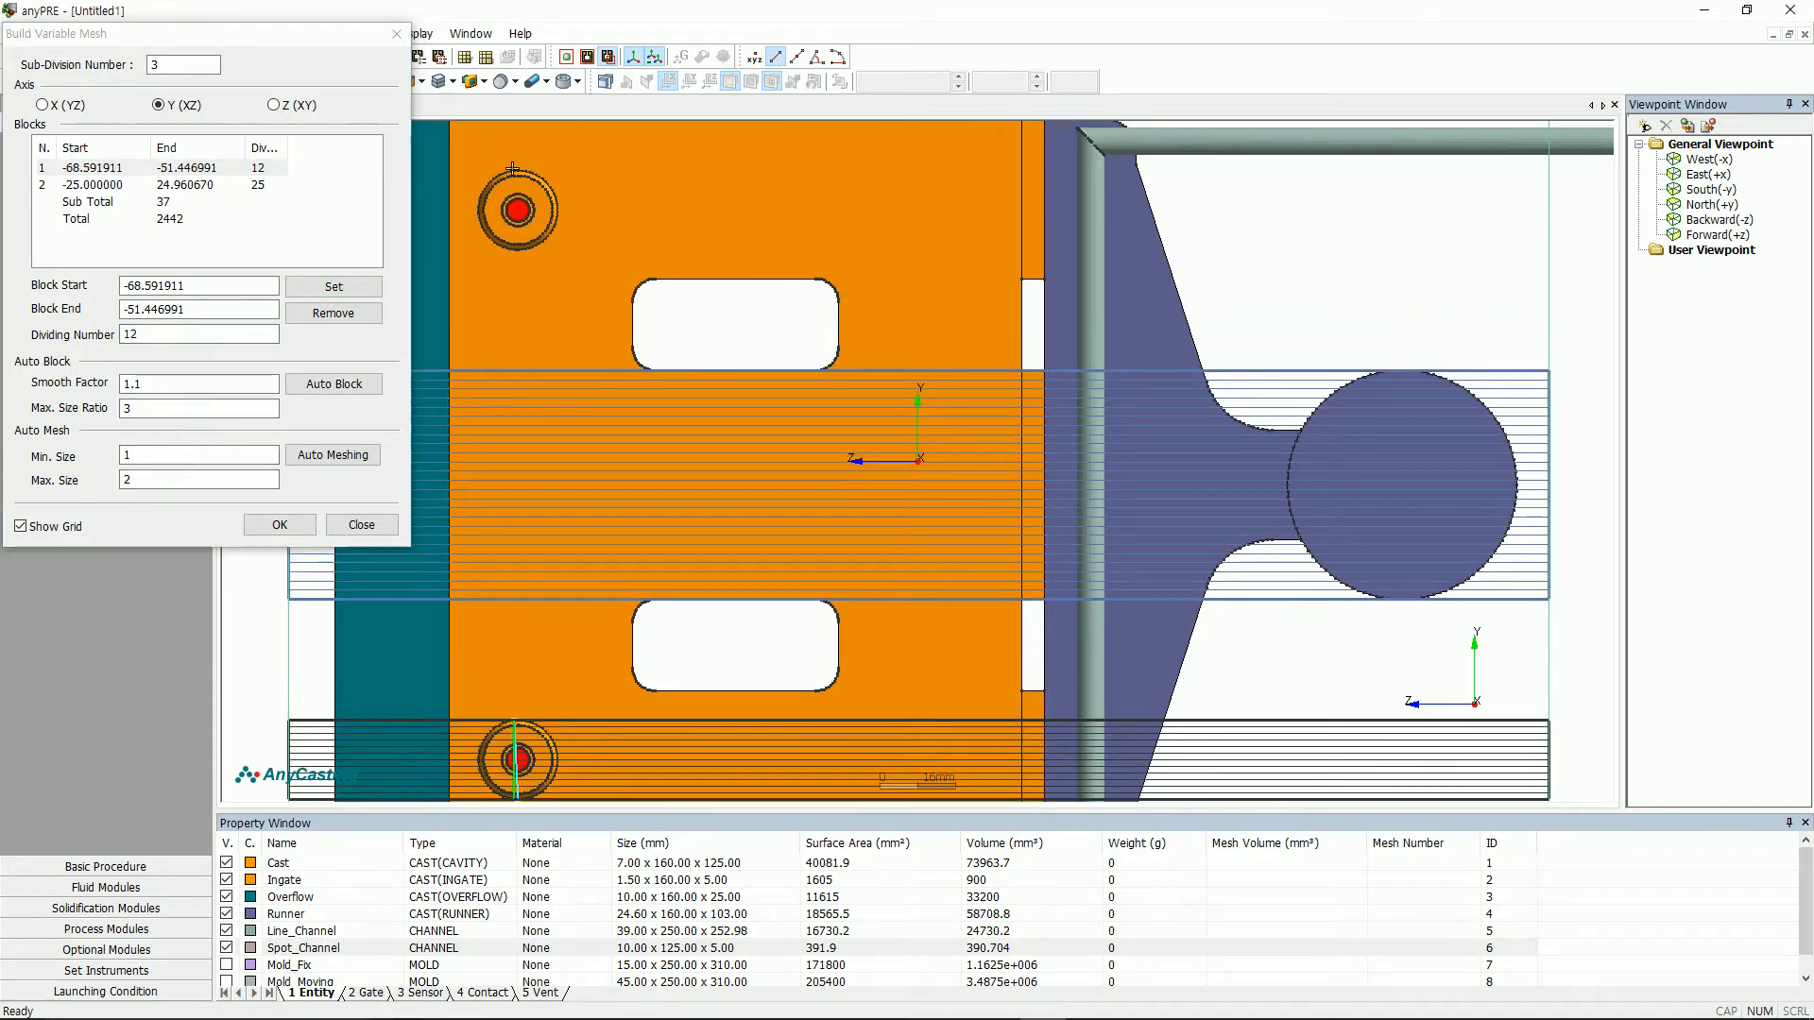
pyautogui.click(516, 247)
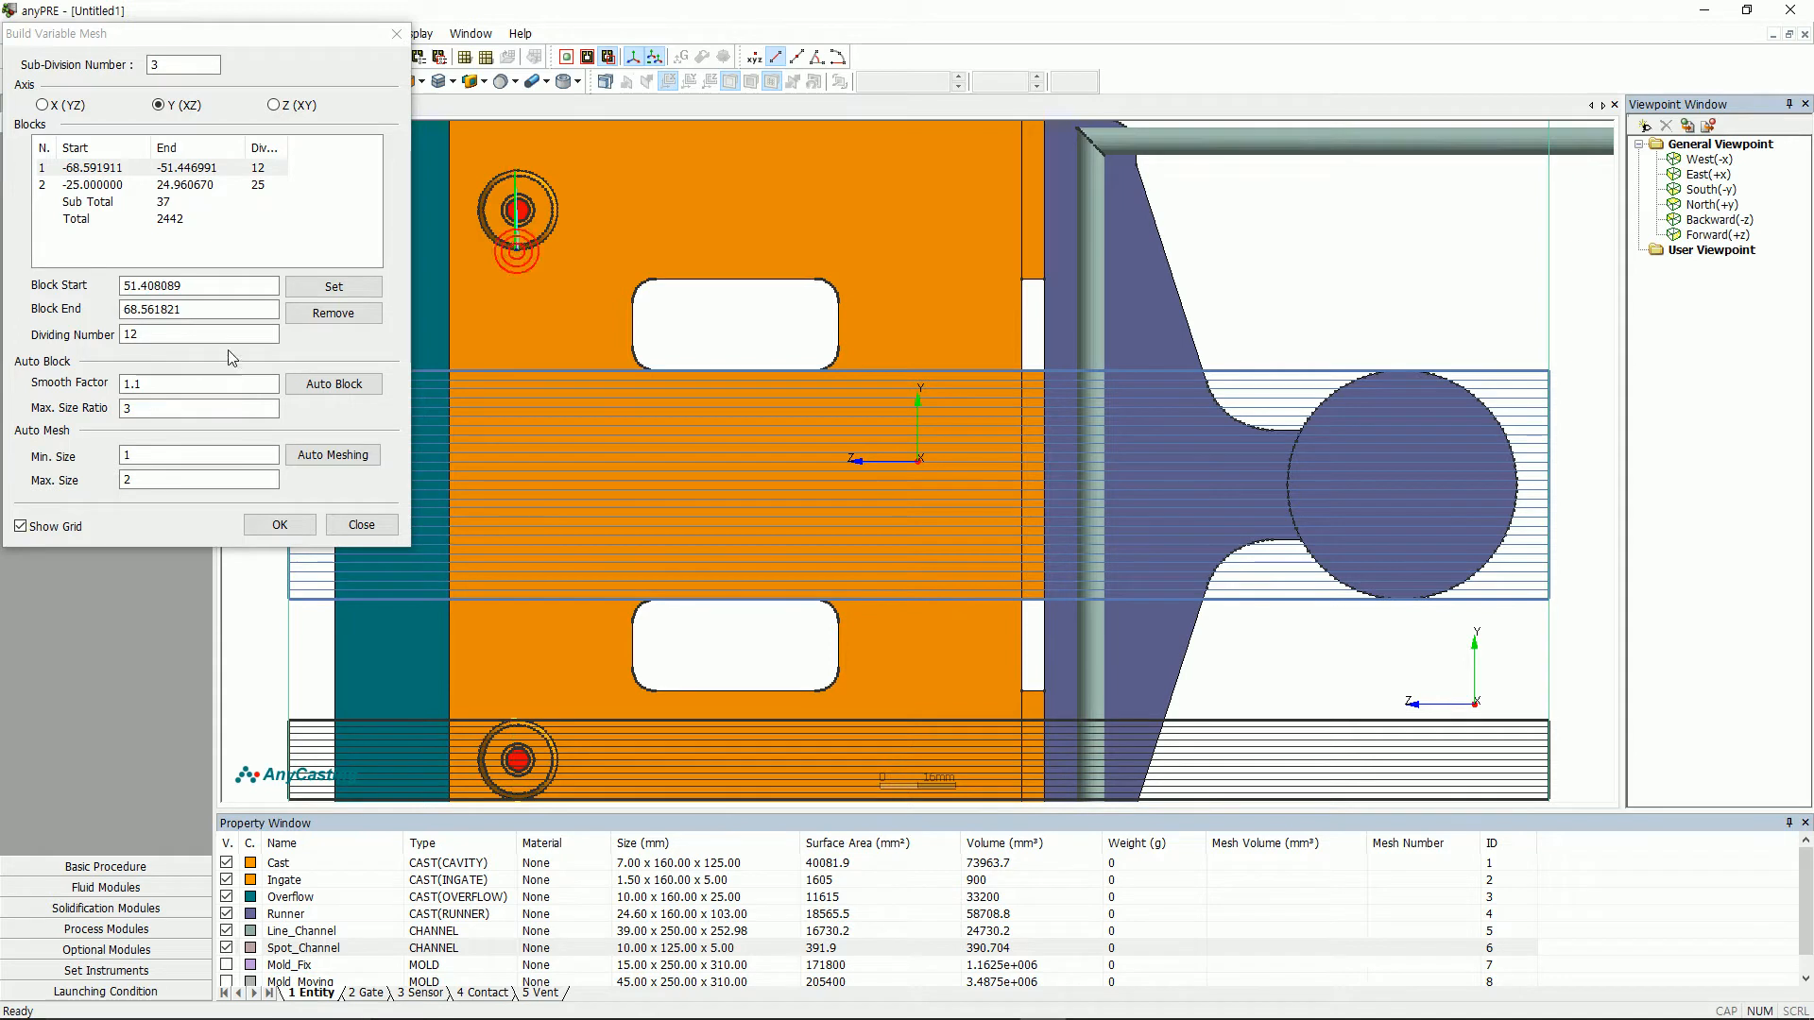
pyautogui.click(347, 287)
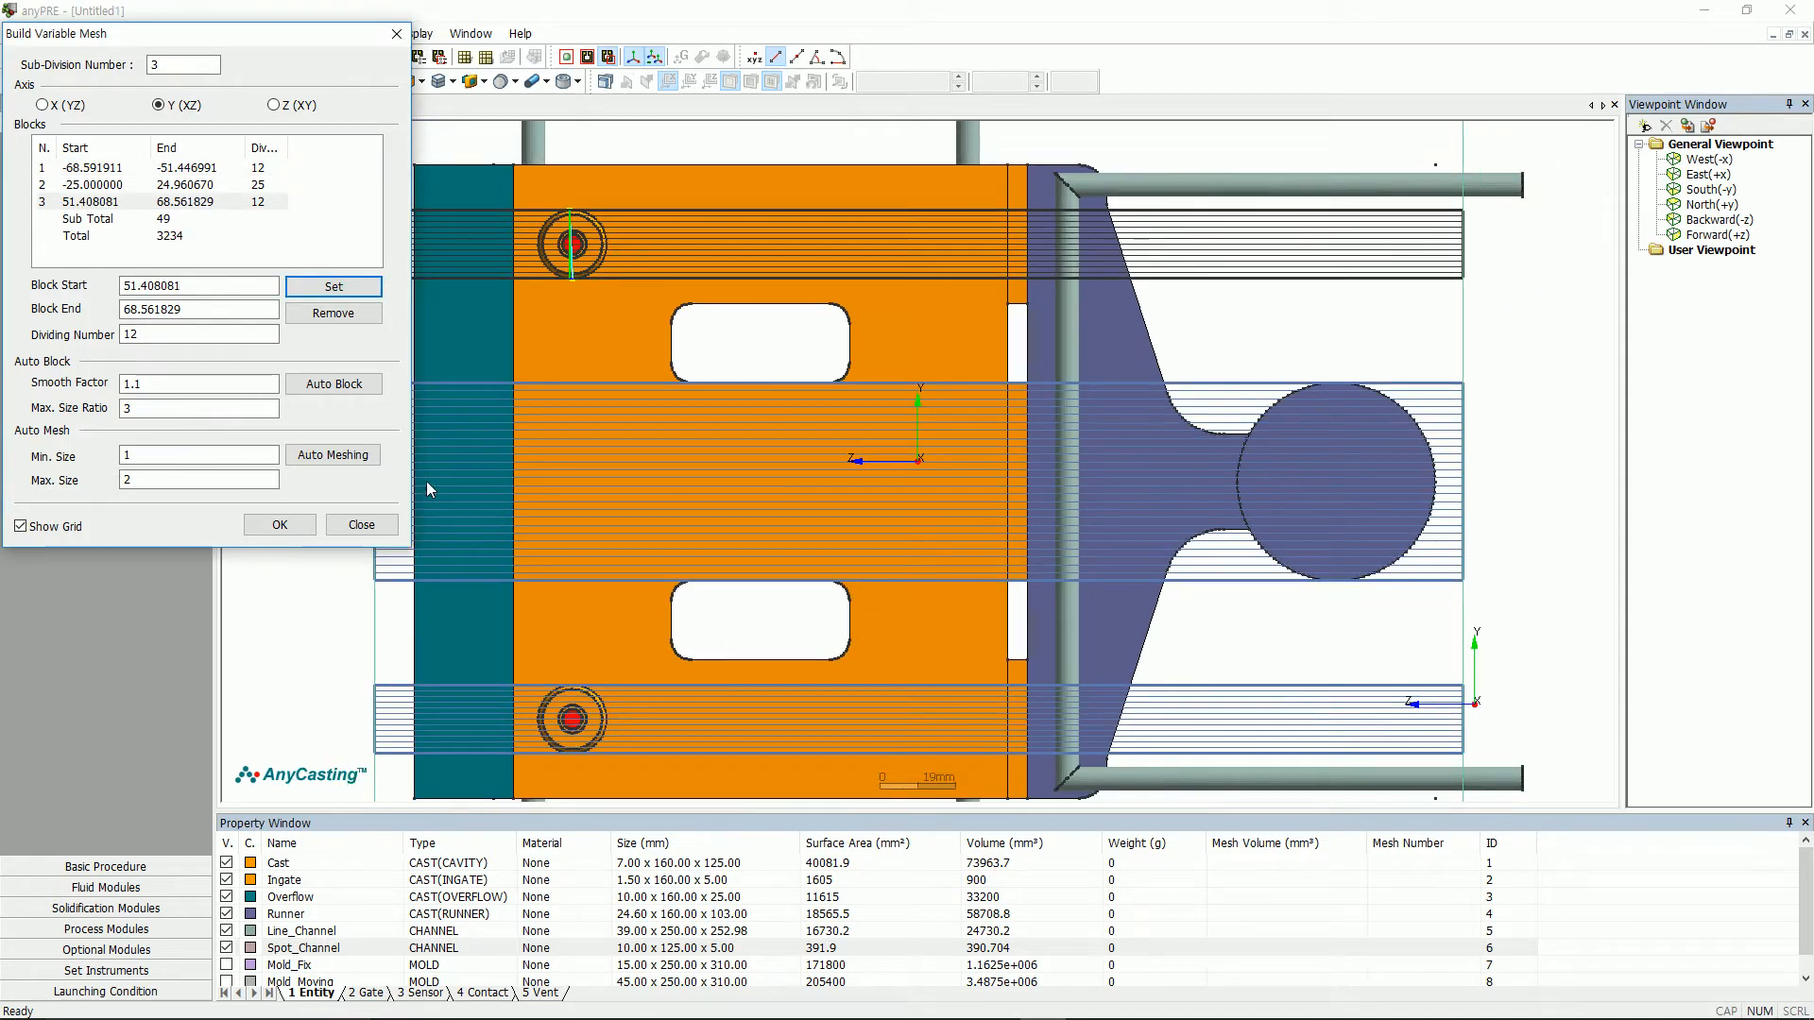
pyautogui.click(347, 384)
pyautogui.moveTo(801, 528)
pyautogui.mouseDown(button='middle')
pyautogui.moveTo(818, 486)
pyautogui.moveTo(824, 508)
pyautogui.mouseUp(button='middle')
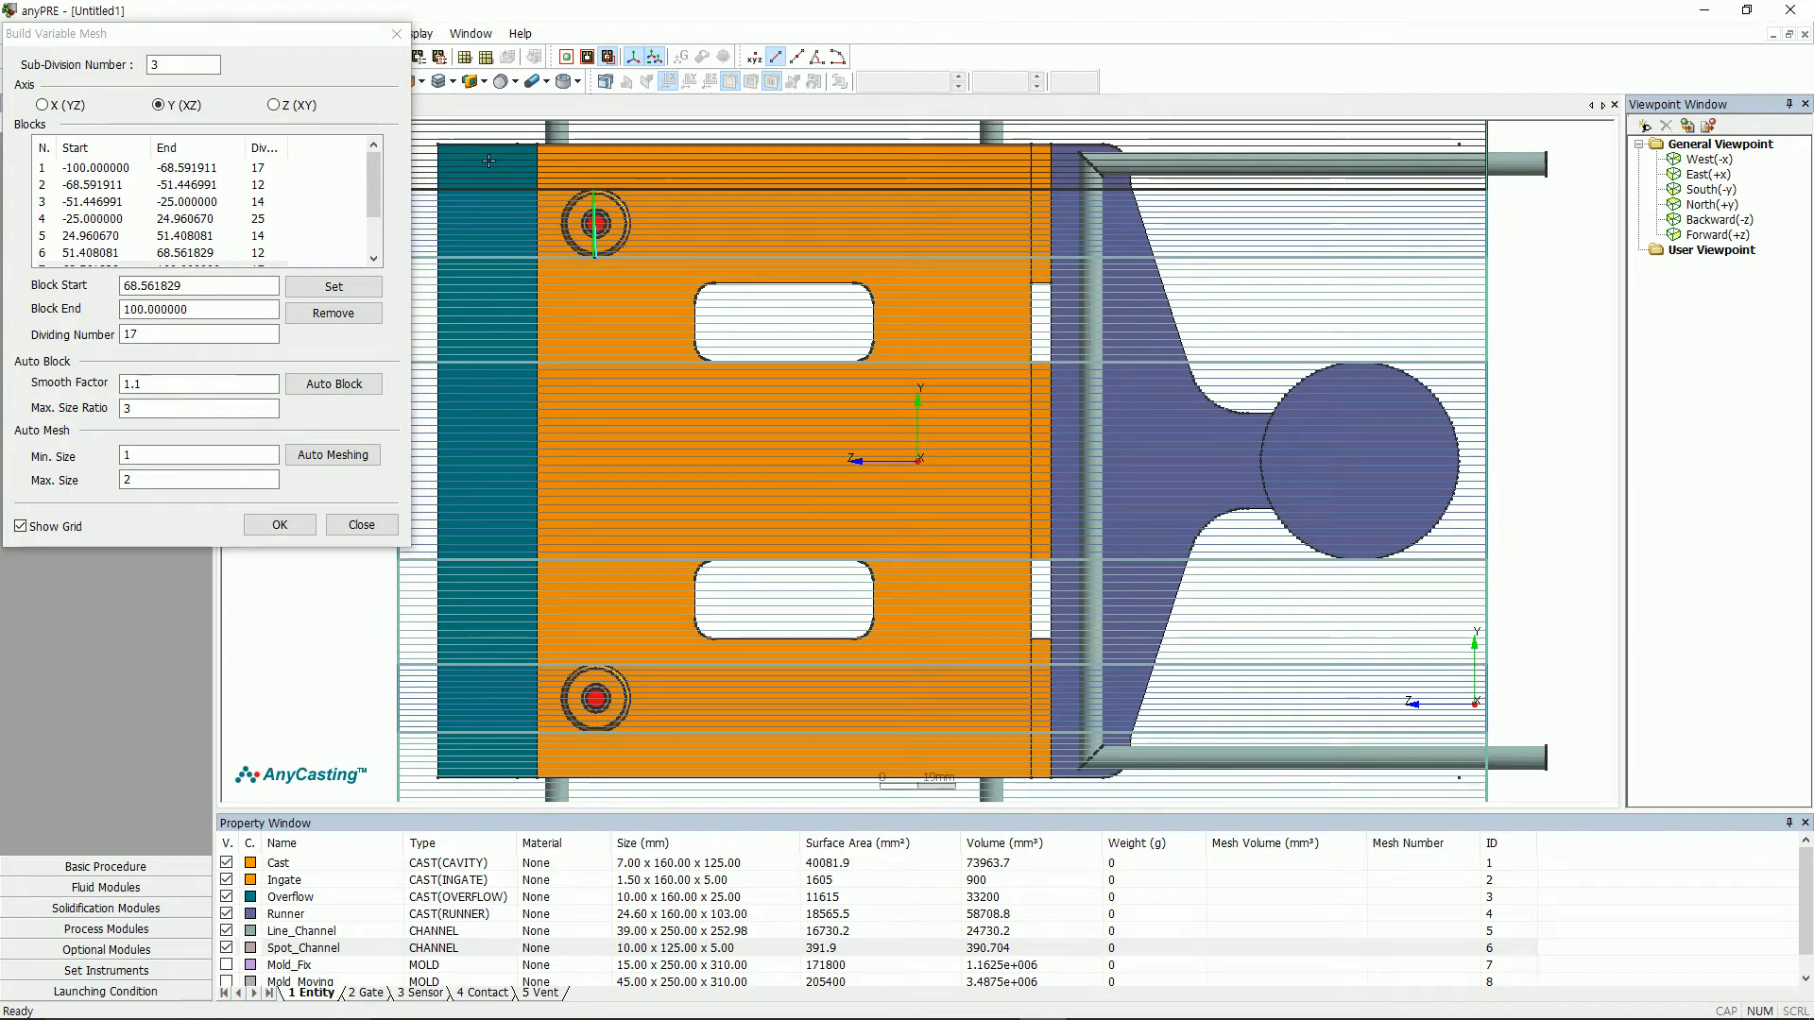
# - For the Z axis, define a mesh block across the runner's circular end from -107.960701 to -58.039330 with 20 divisions
pyautogui.click(288, 106)
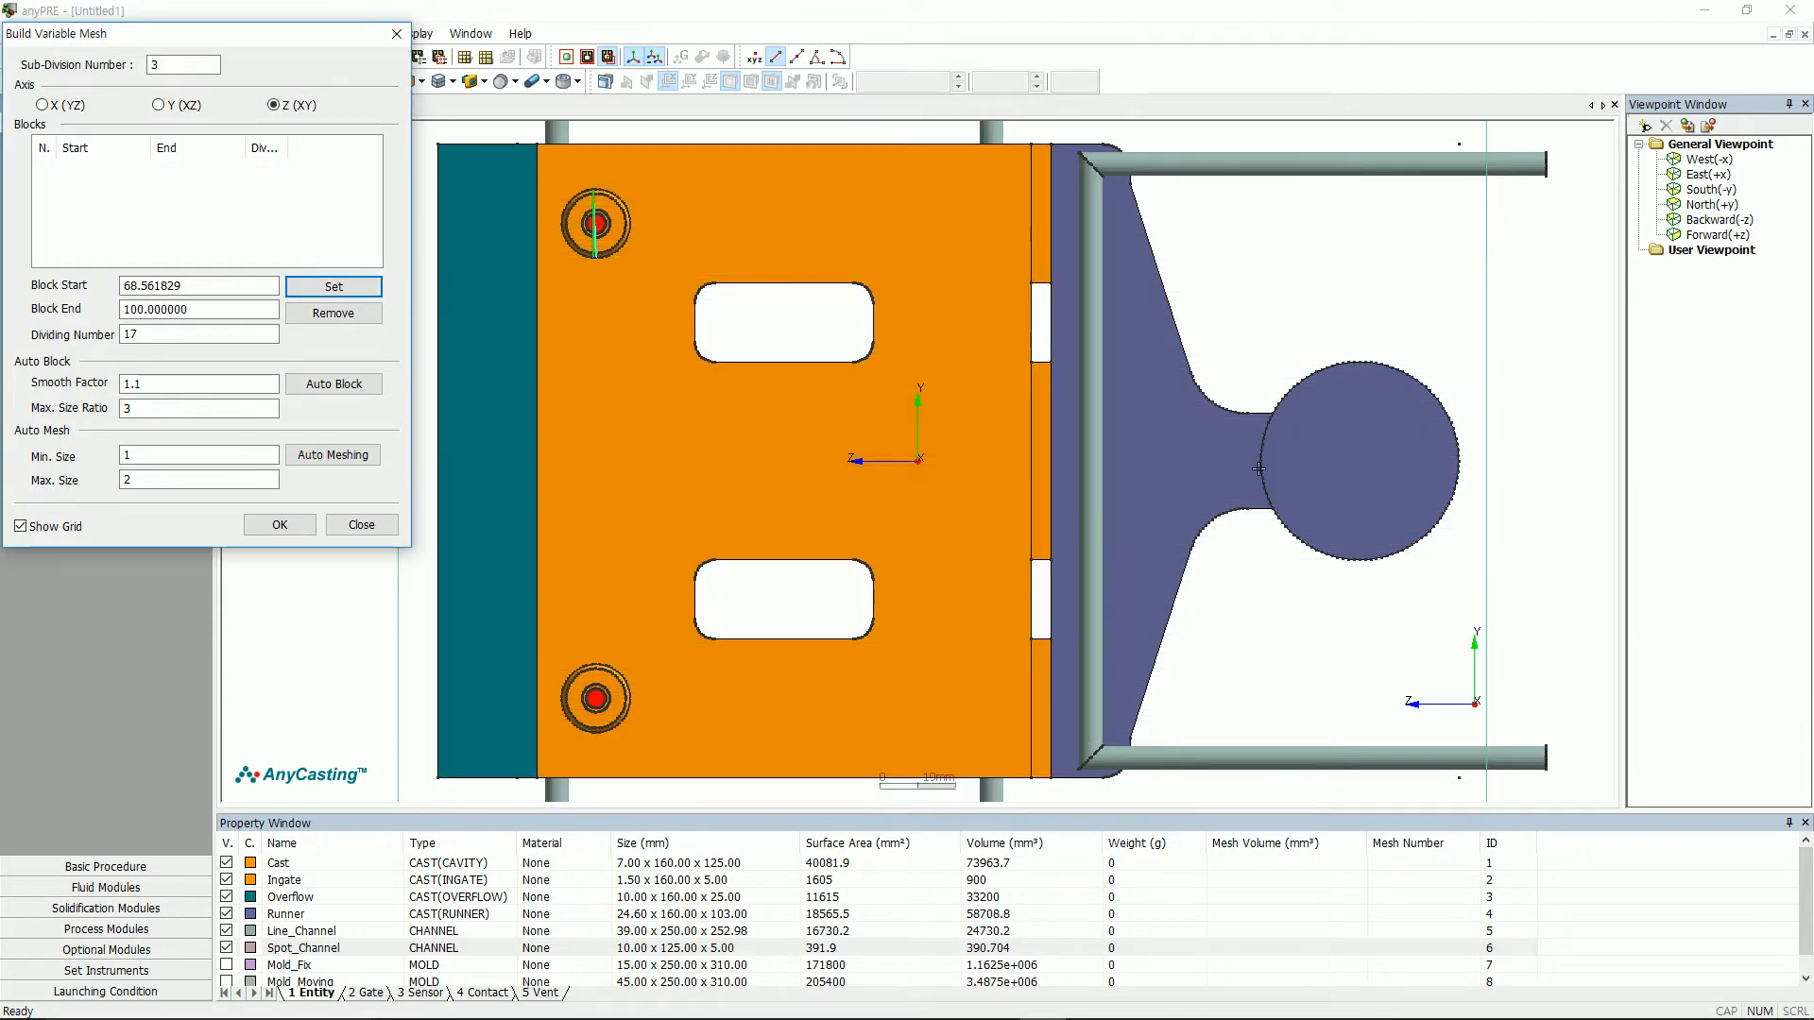
pyautogui.click(1458, 468)
pyautogui.moveTo(174, 334); pyautogui.dragTo(7, 342)
pyautogui.write('20')
pyautogui.click(364, 291)
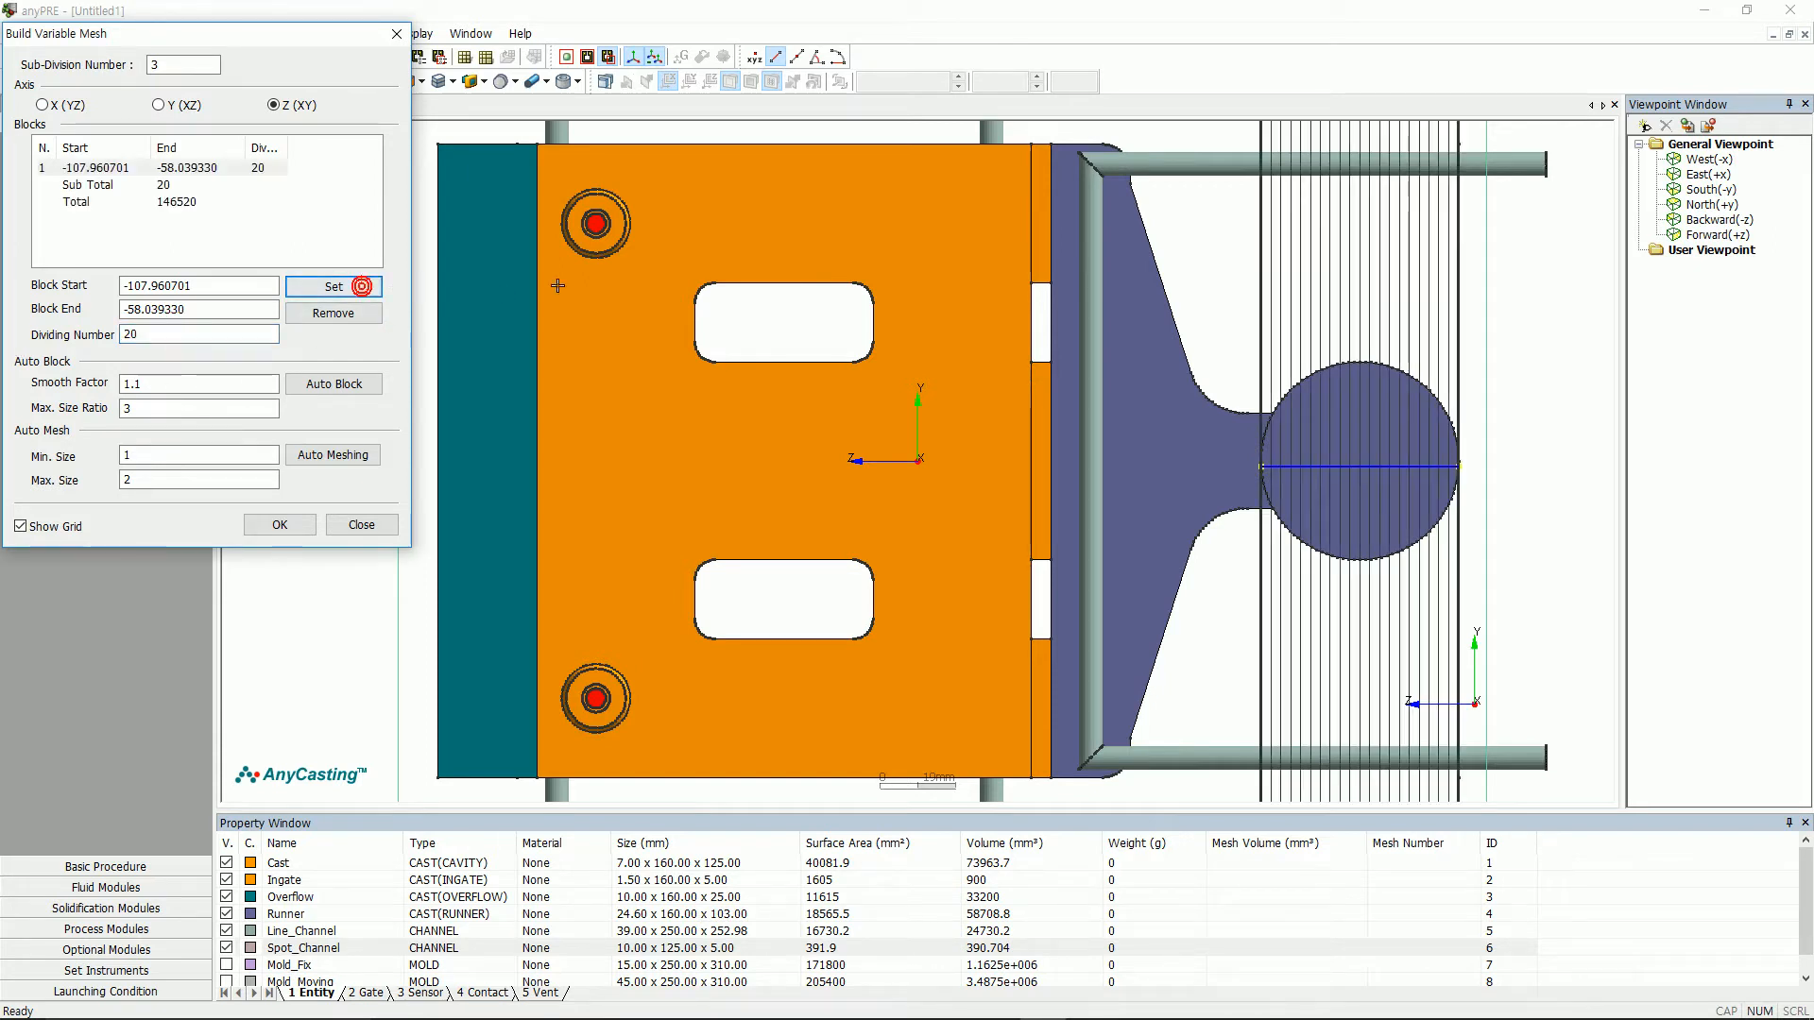
# - Define a Z block across the upper round spot-channel feature from 101.417801 to 118.590210 with 12 divisions
pyautogui.click(639, 233)
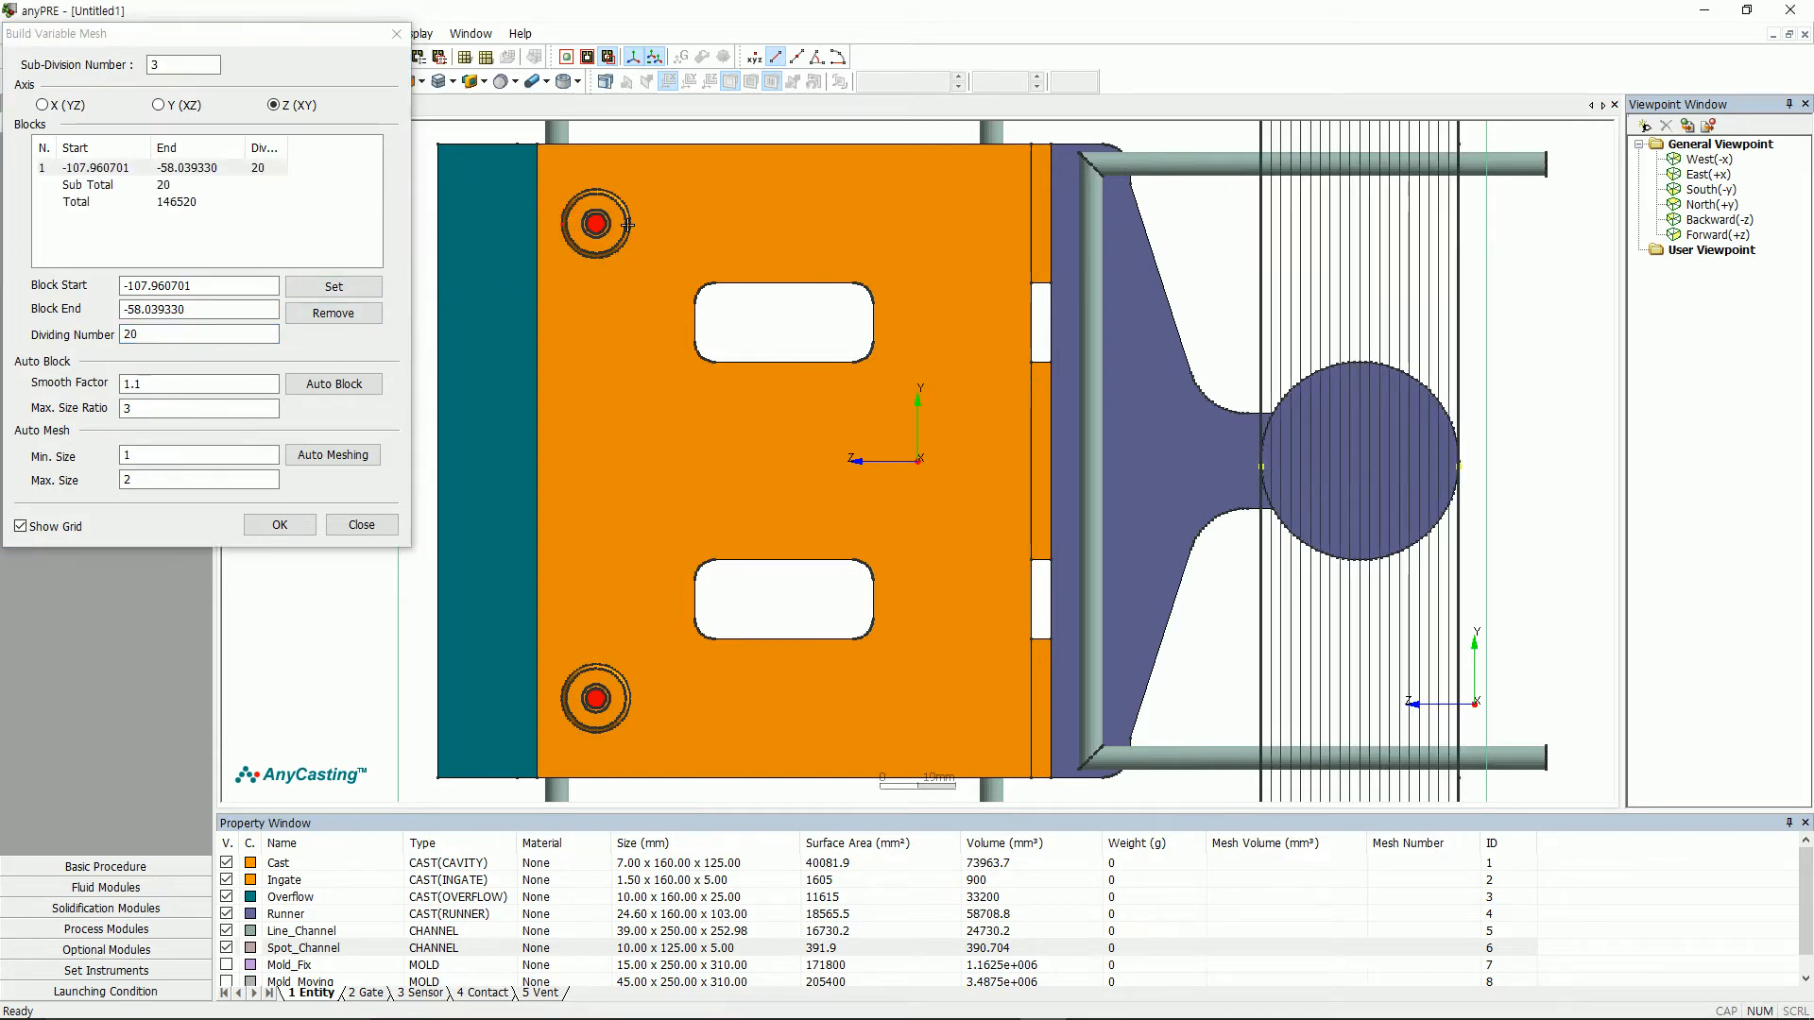
pyautogui.click(629, 224)
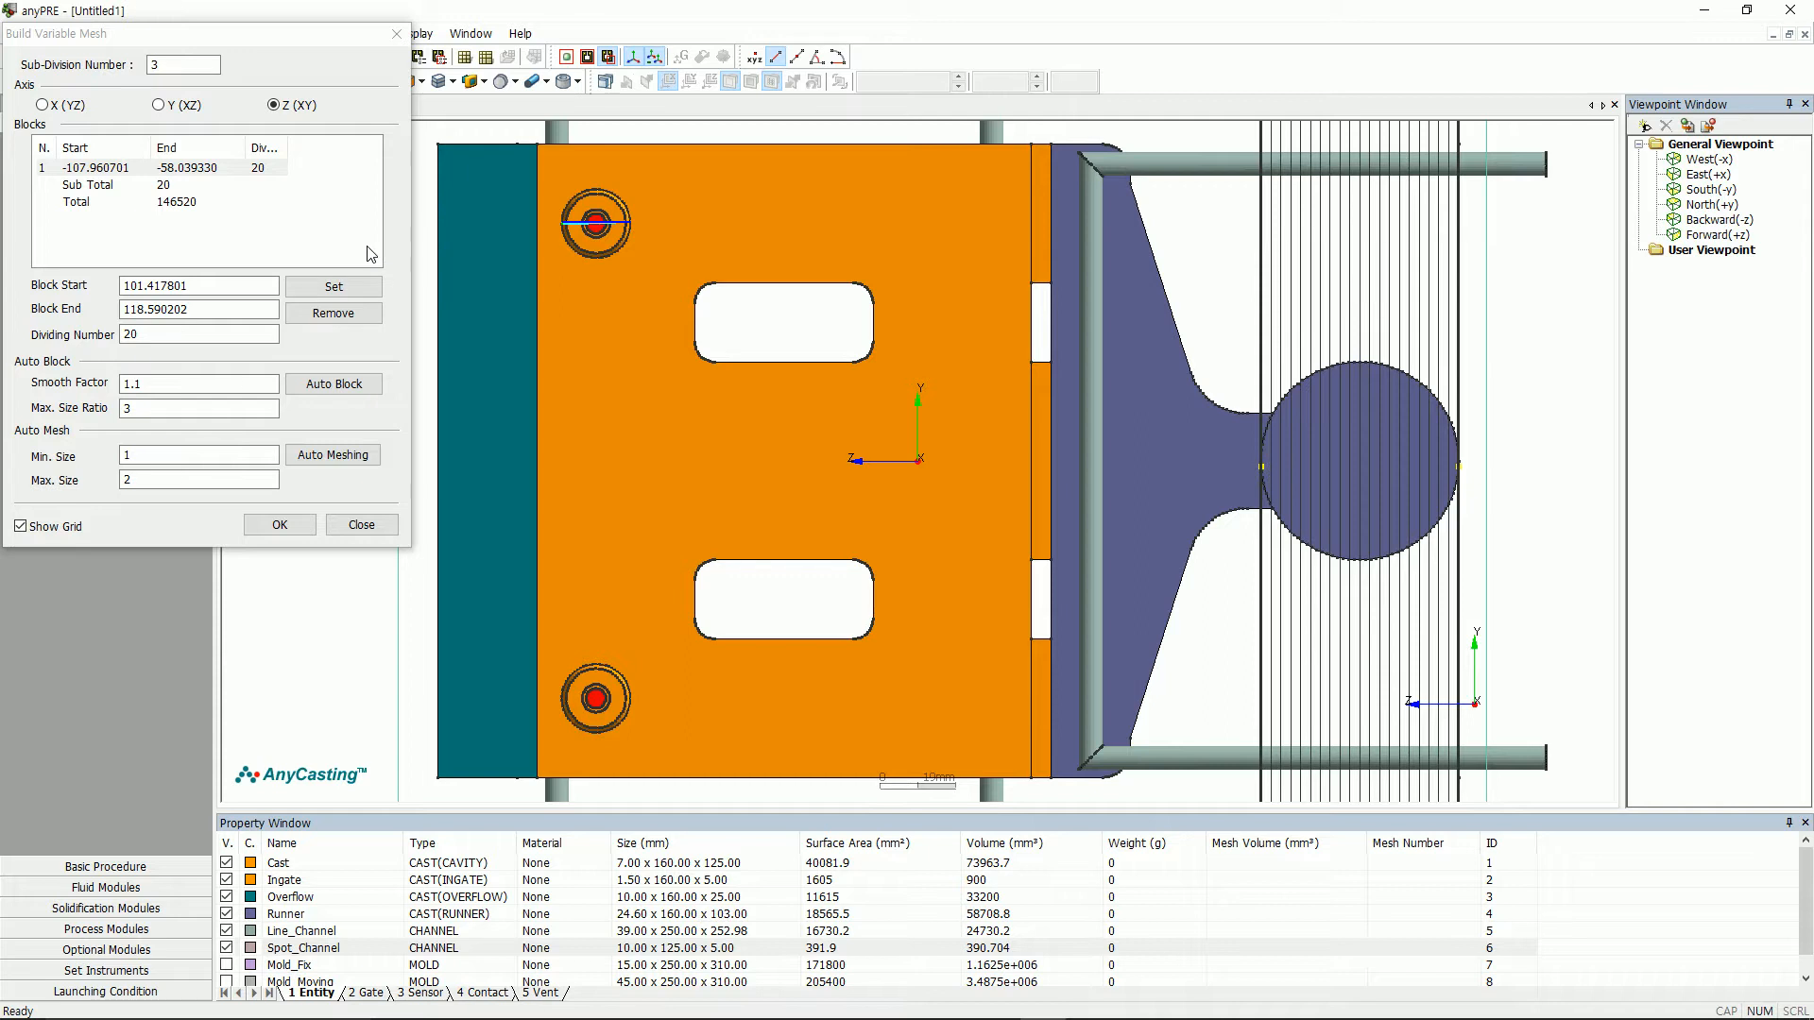
pyautogui.doubleClick(198, 335)
pyautogui.write('12')
pyautogui.click(333, 286)
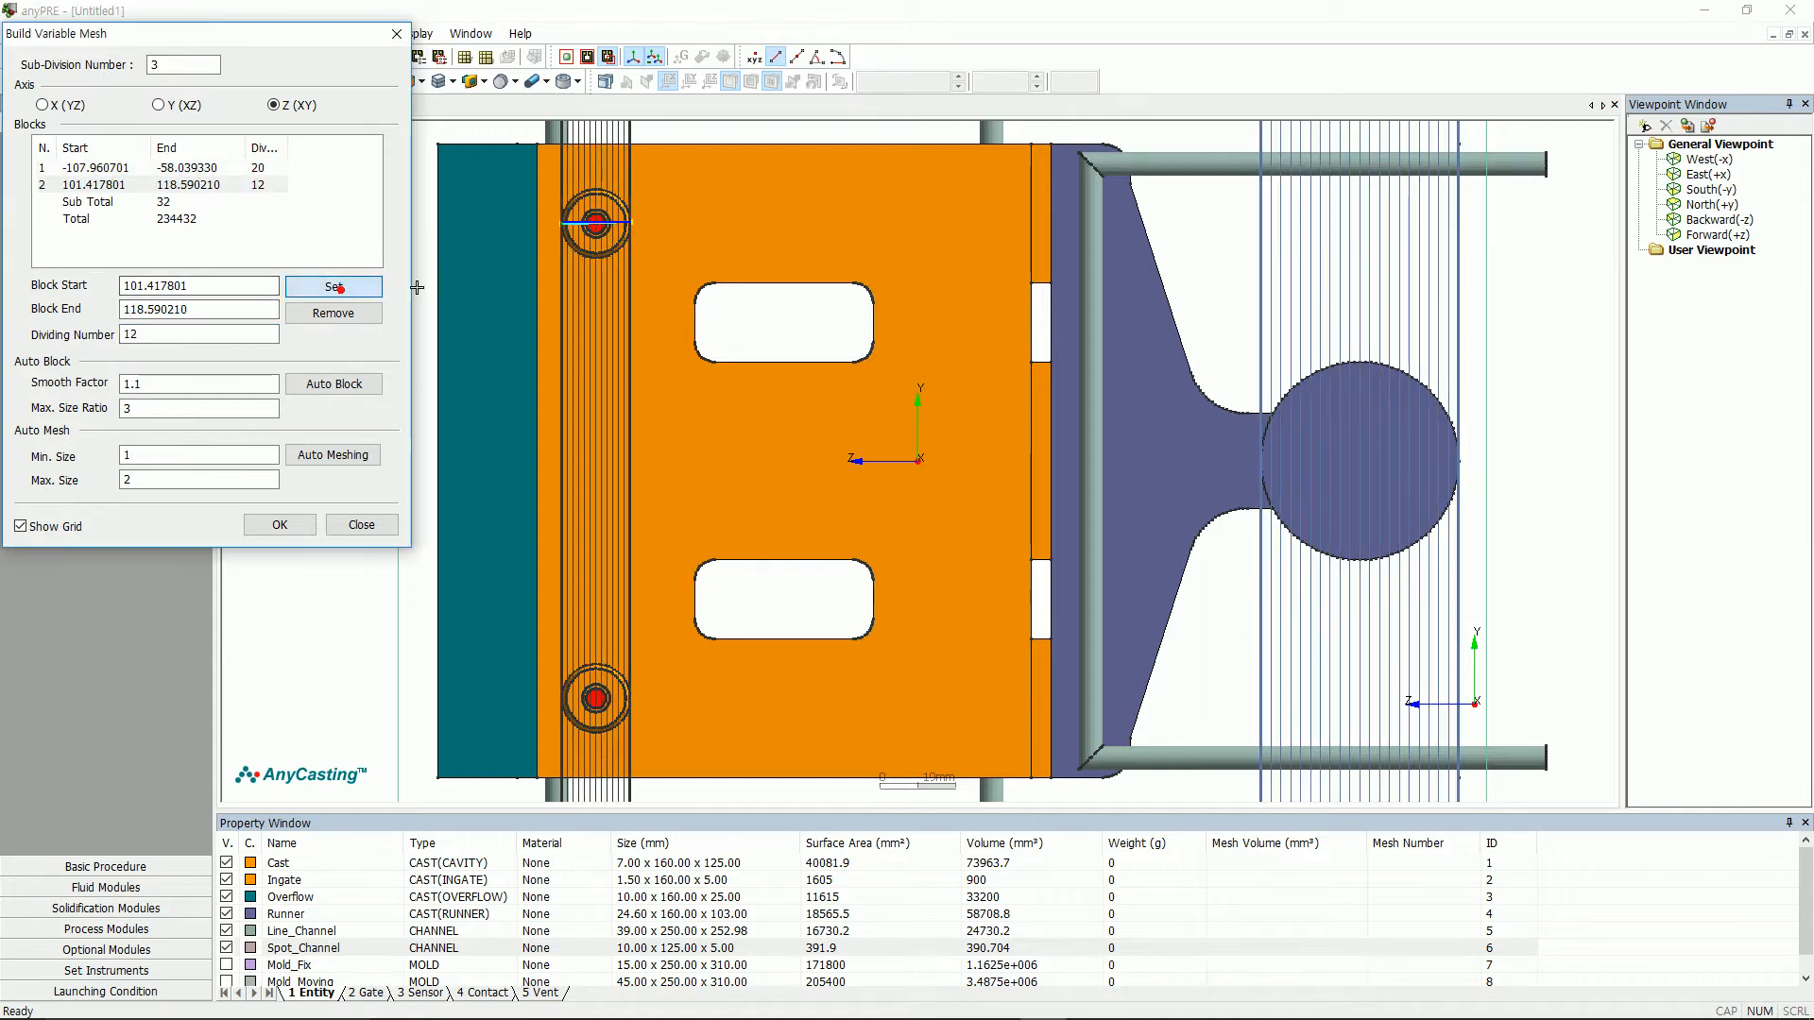
# - Define a Z block across the ingate from -5 to 0 with 5 divisions
pyautogui.click(1039, 282)
pyautogui.click(1052, 280)
pyautogui.doubleClick(251, 335)
pyautogui.write('5')
pyautogui.click(358, 287)
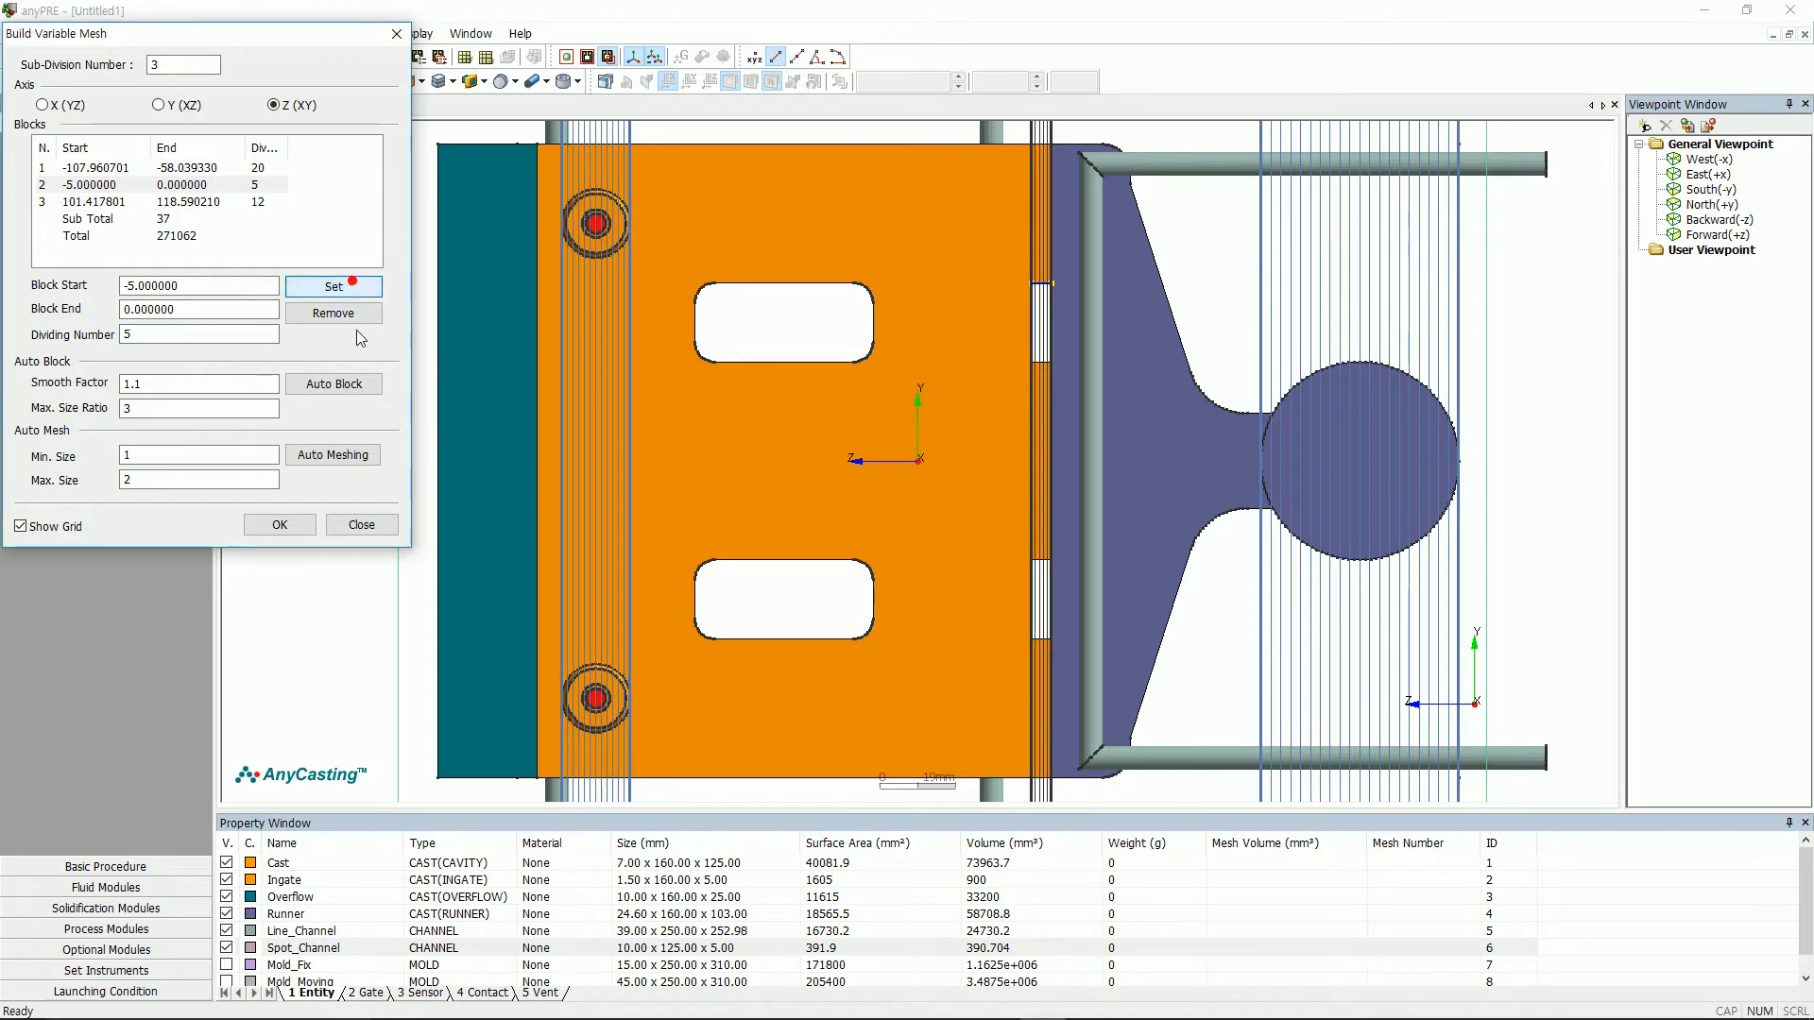
# - Auto-generate the remaining Z blocks and build the variable mesh
pyautogui.click(350, 385)
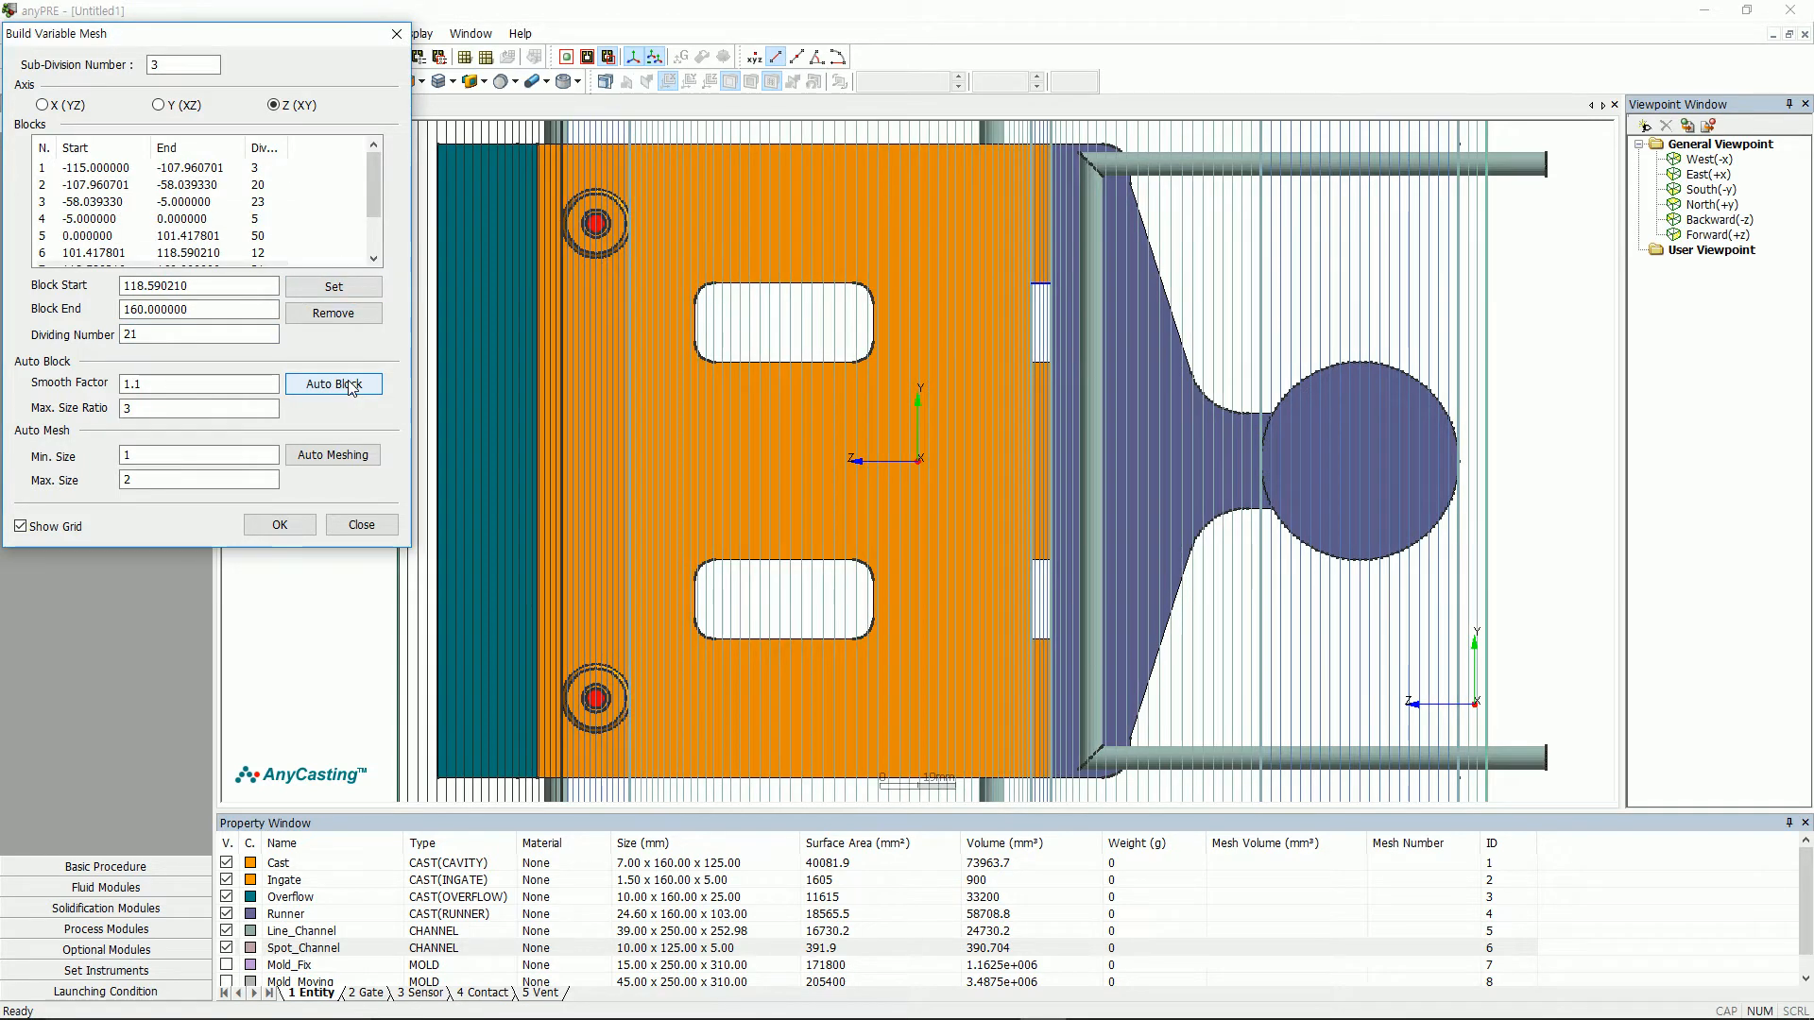
pyautogui.scroll(-3, 669, 533)
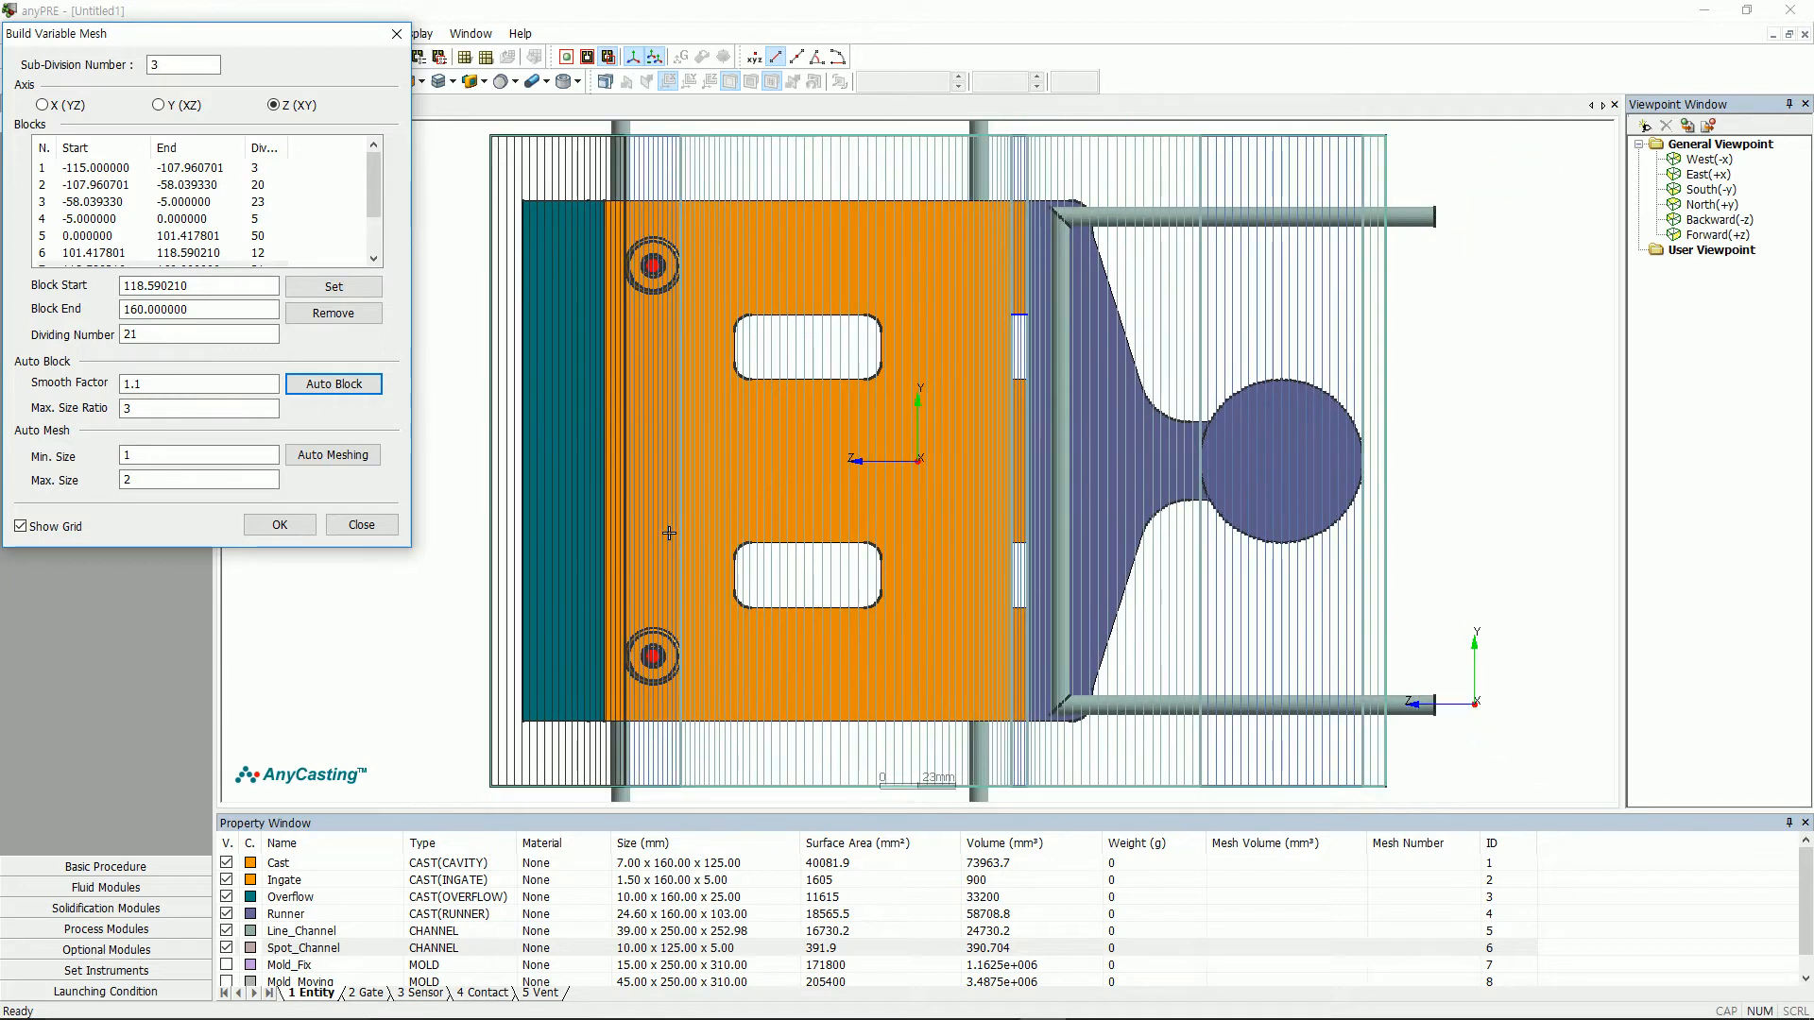
pyautogui.click(279, 525)
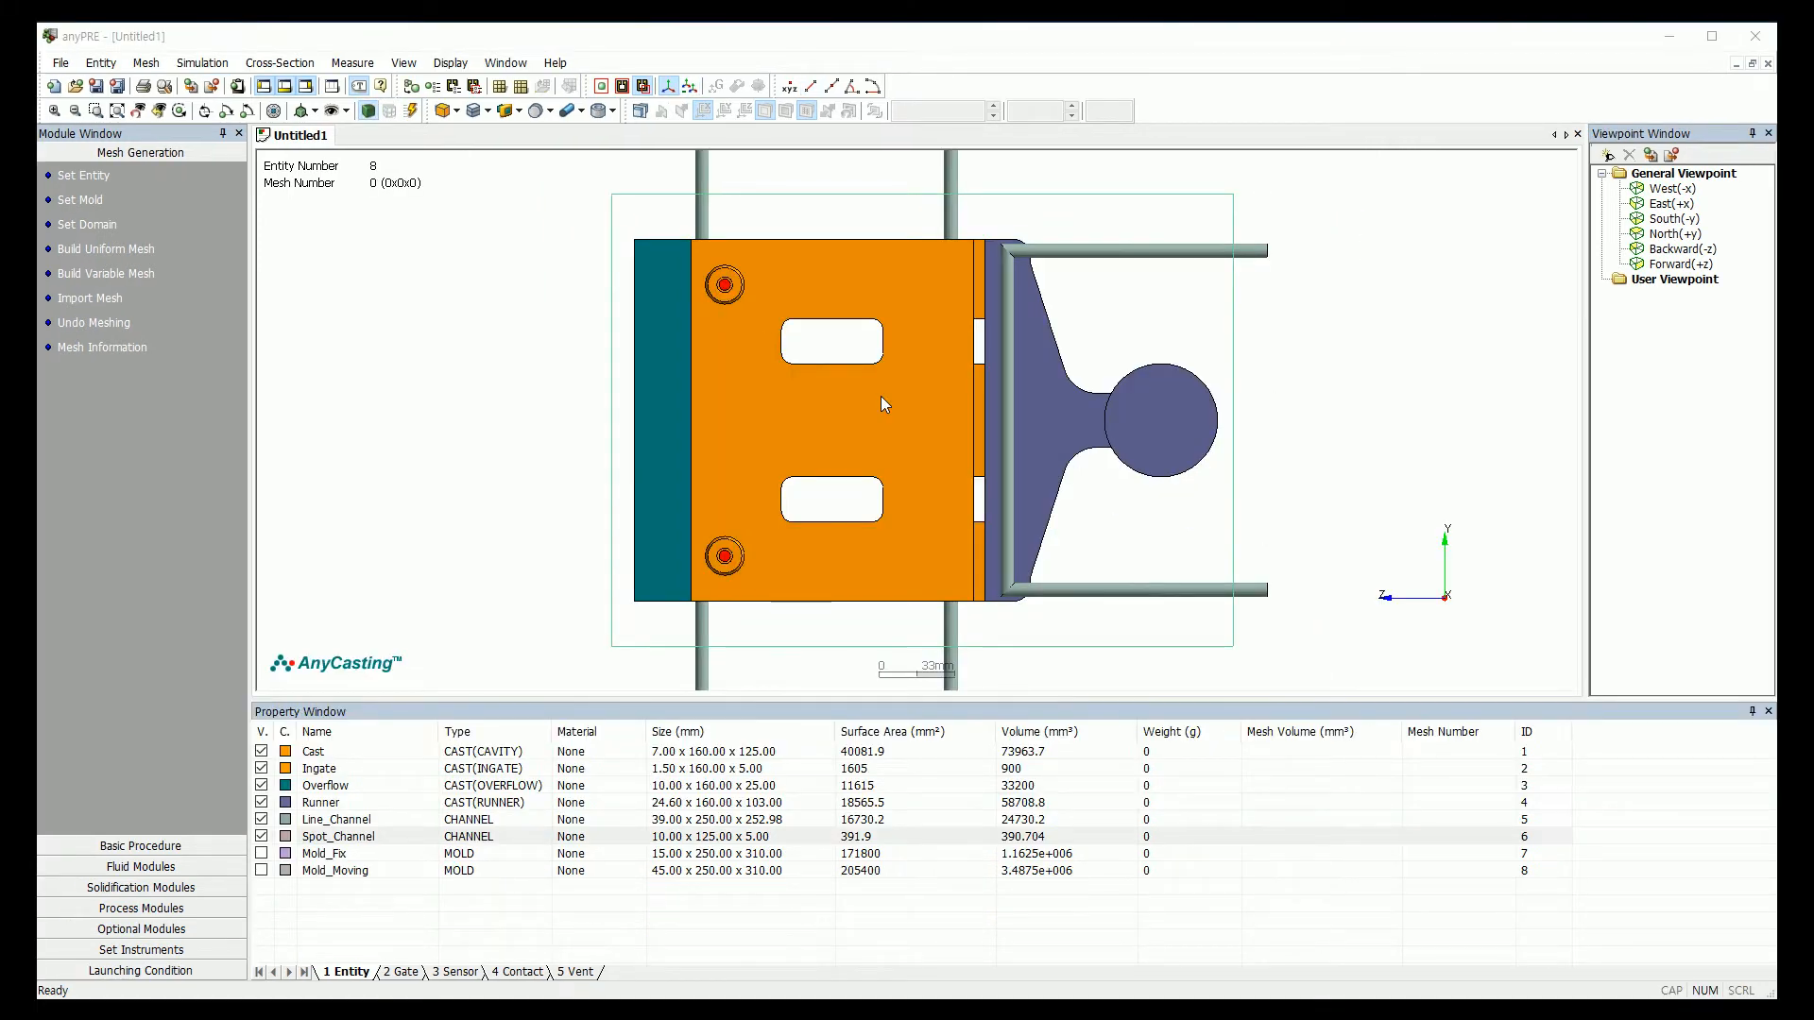
# - Build a uniform mesh with a total of 3,000,000 cells and dismiss the mesh information
pyautogui.click(117, 250)
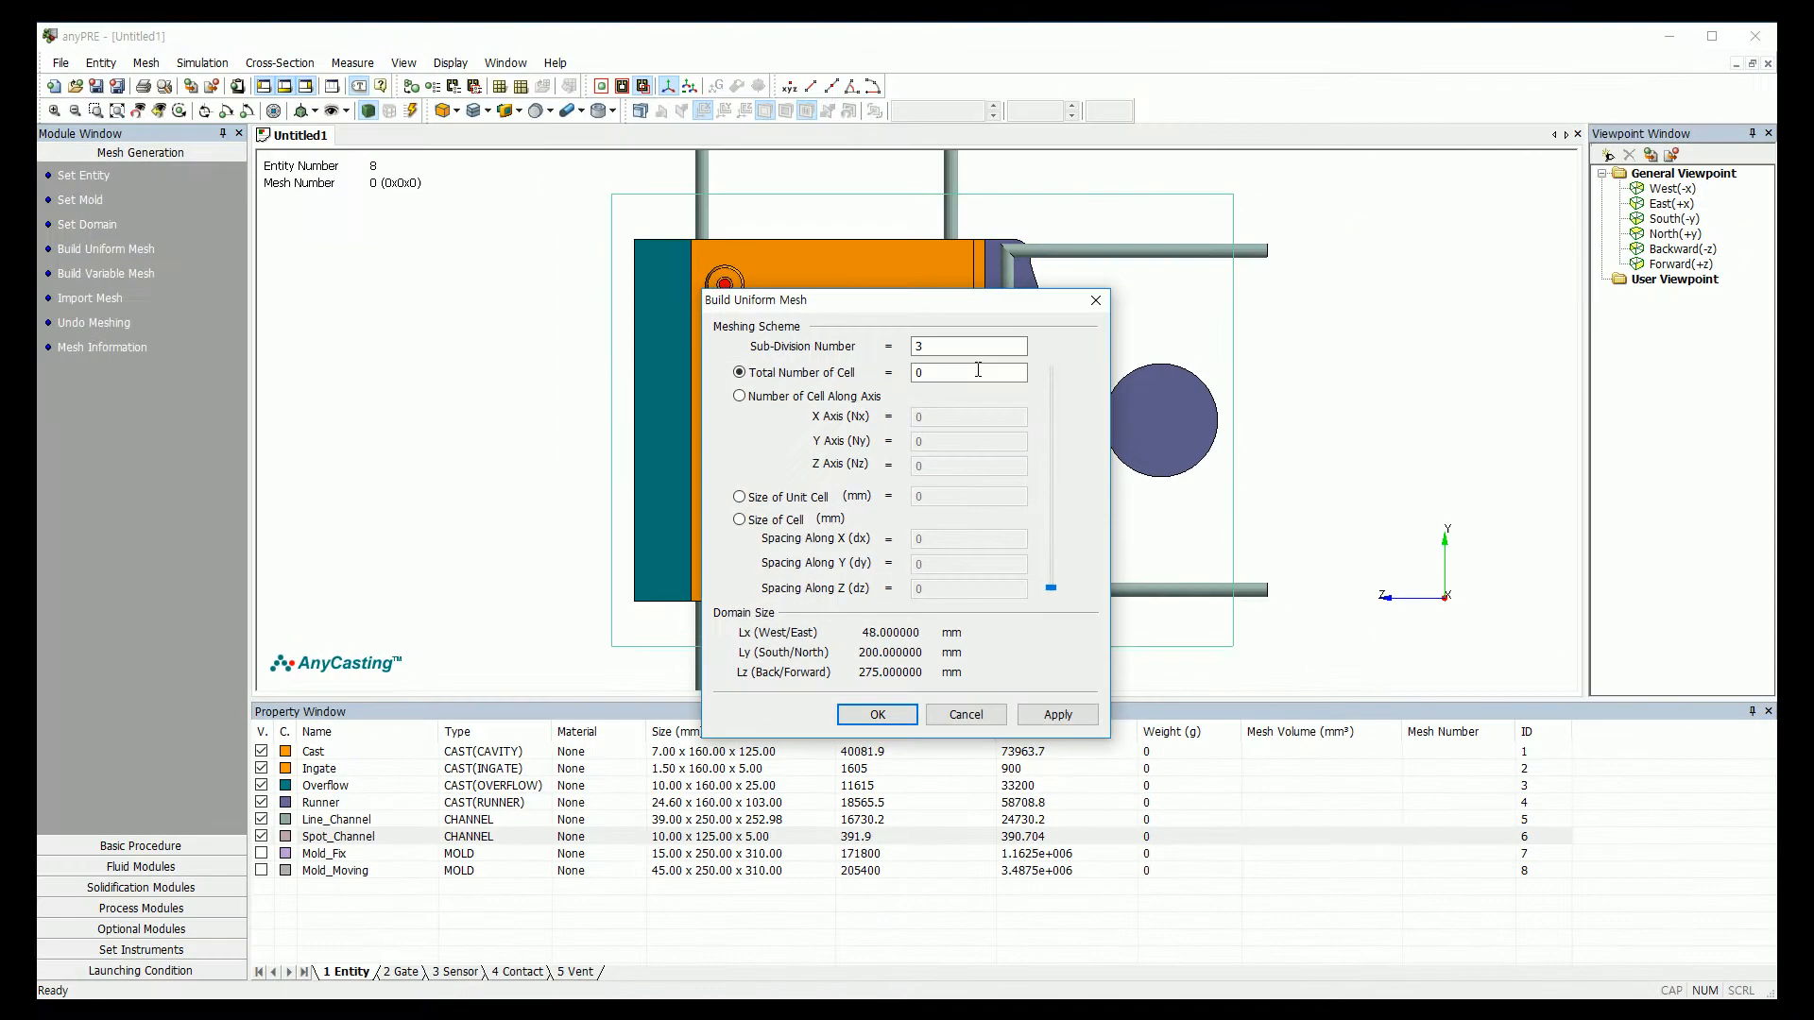
pyautogui.doubleClick(978, 370)
pyautogui.write('3,000,000')
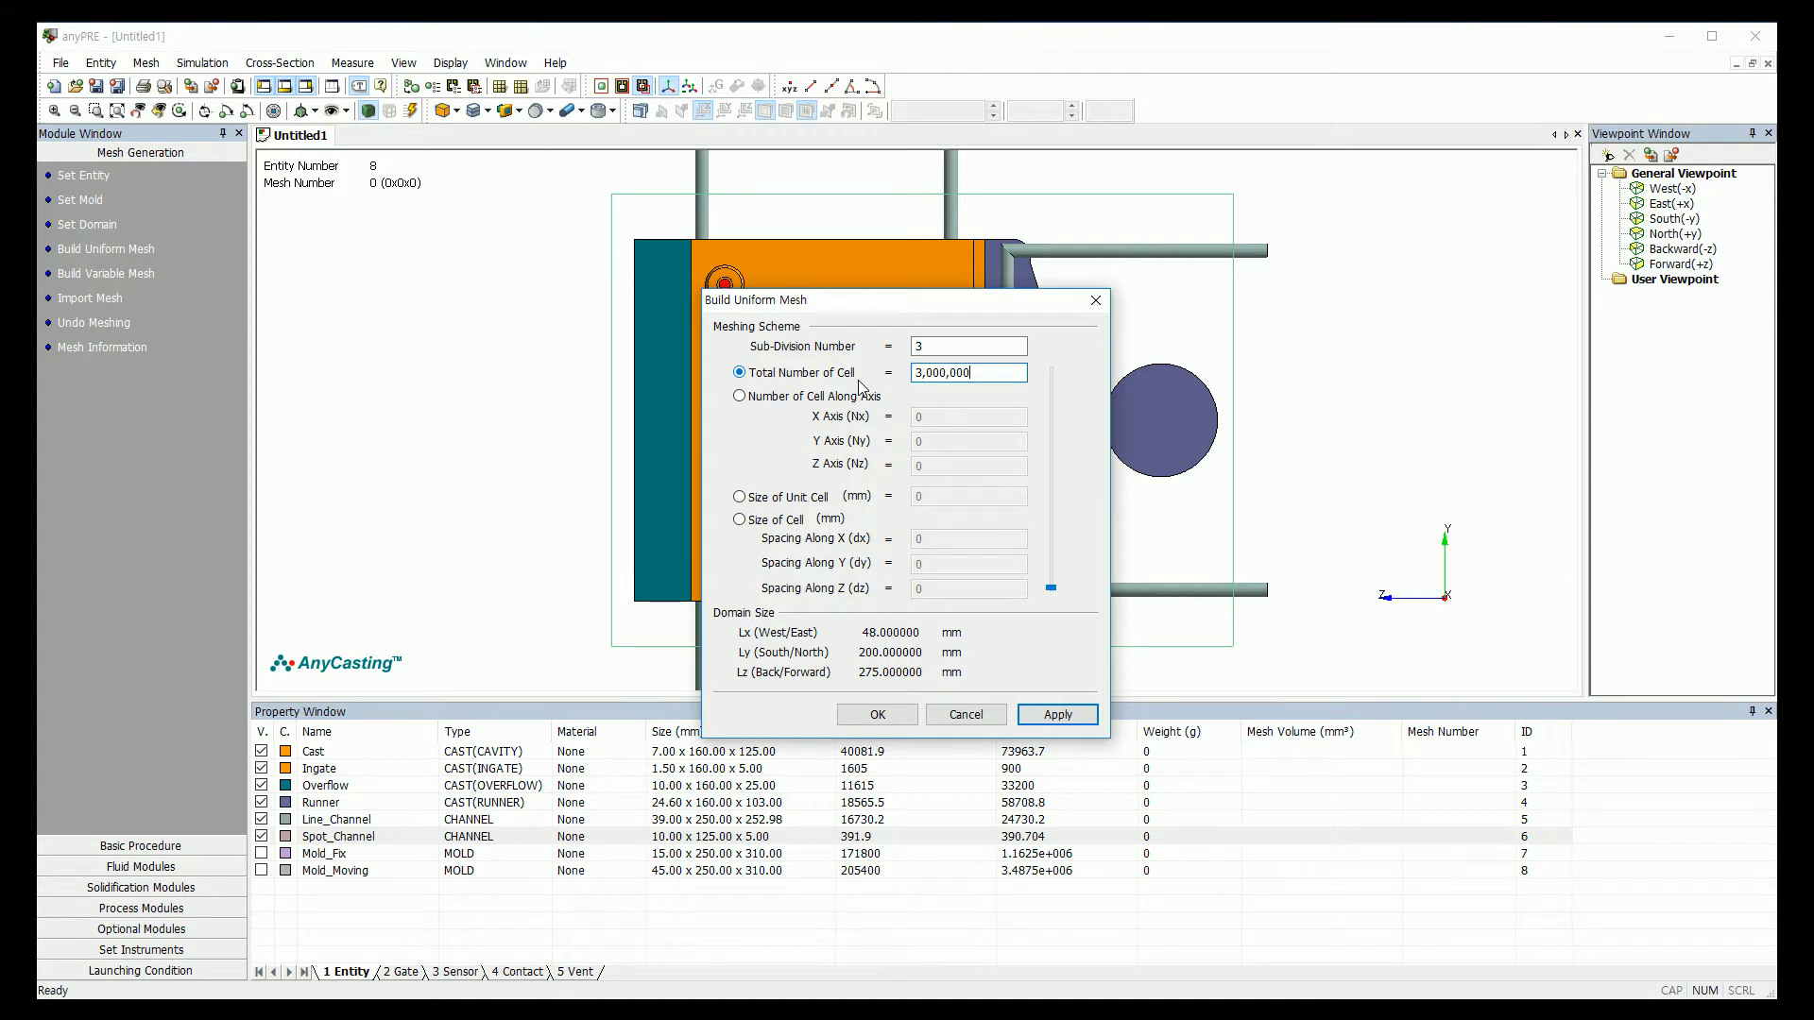
pyautogui.click(1058, 715)
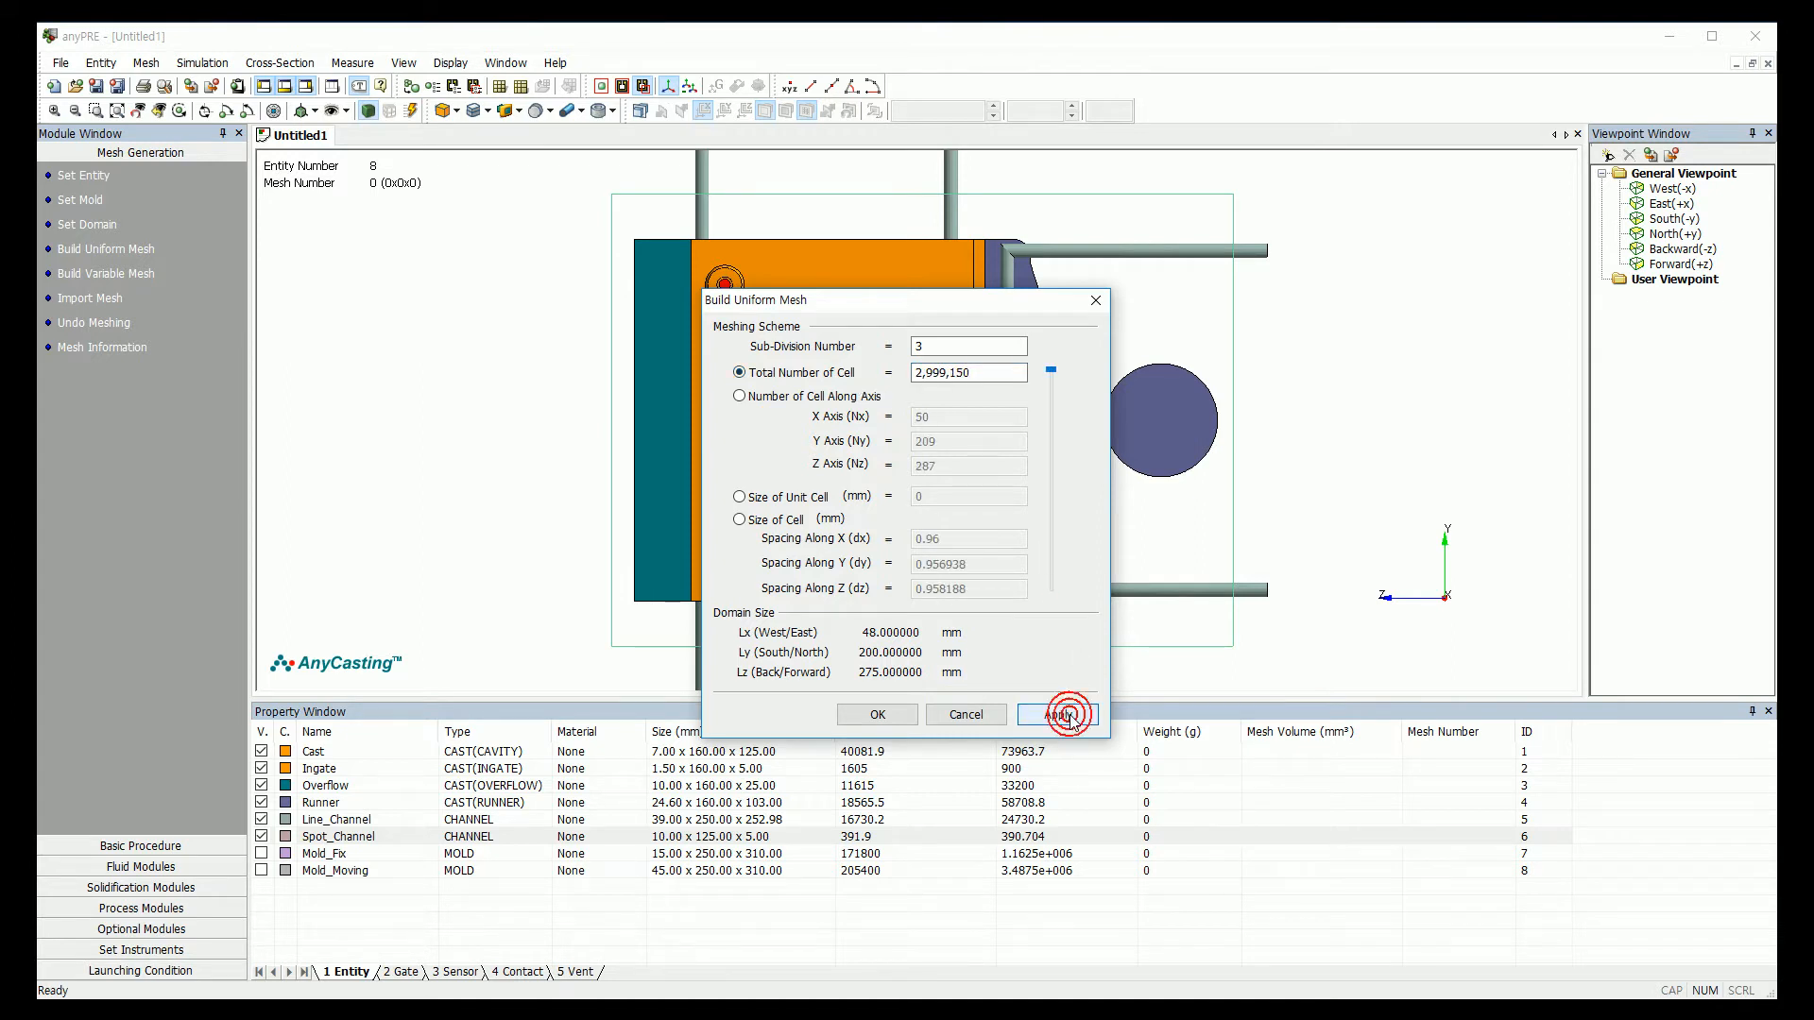
pyautogui.click(871, 716)
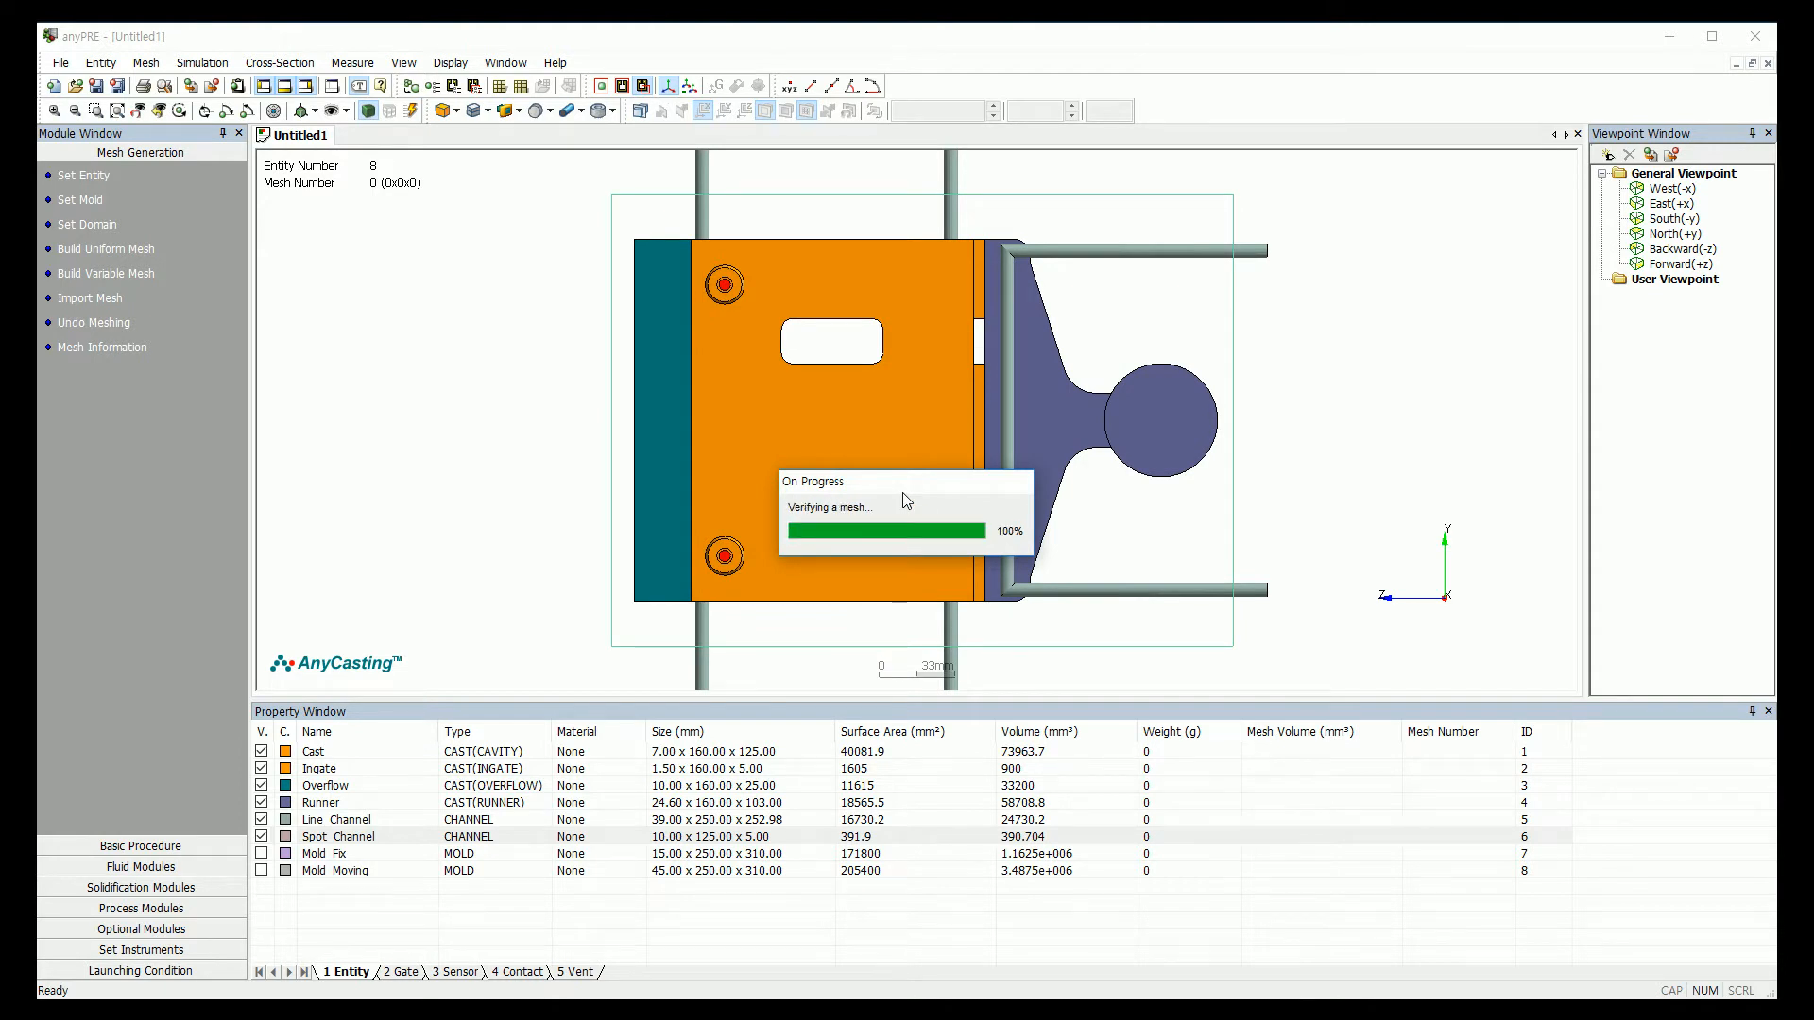
pyautogui.click(1007, 637)
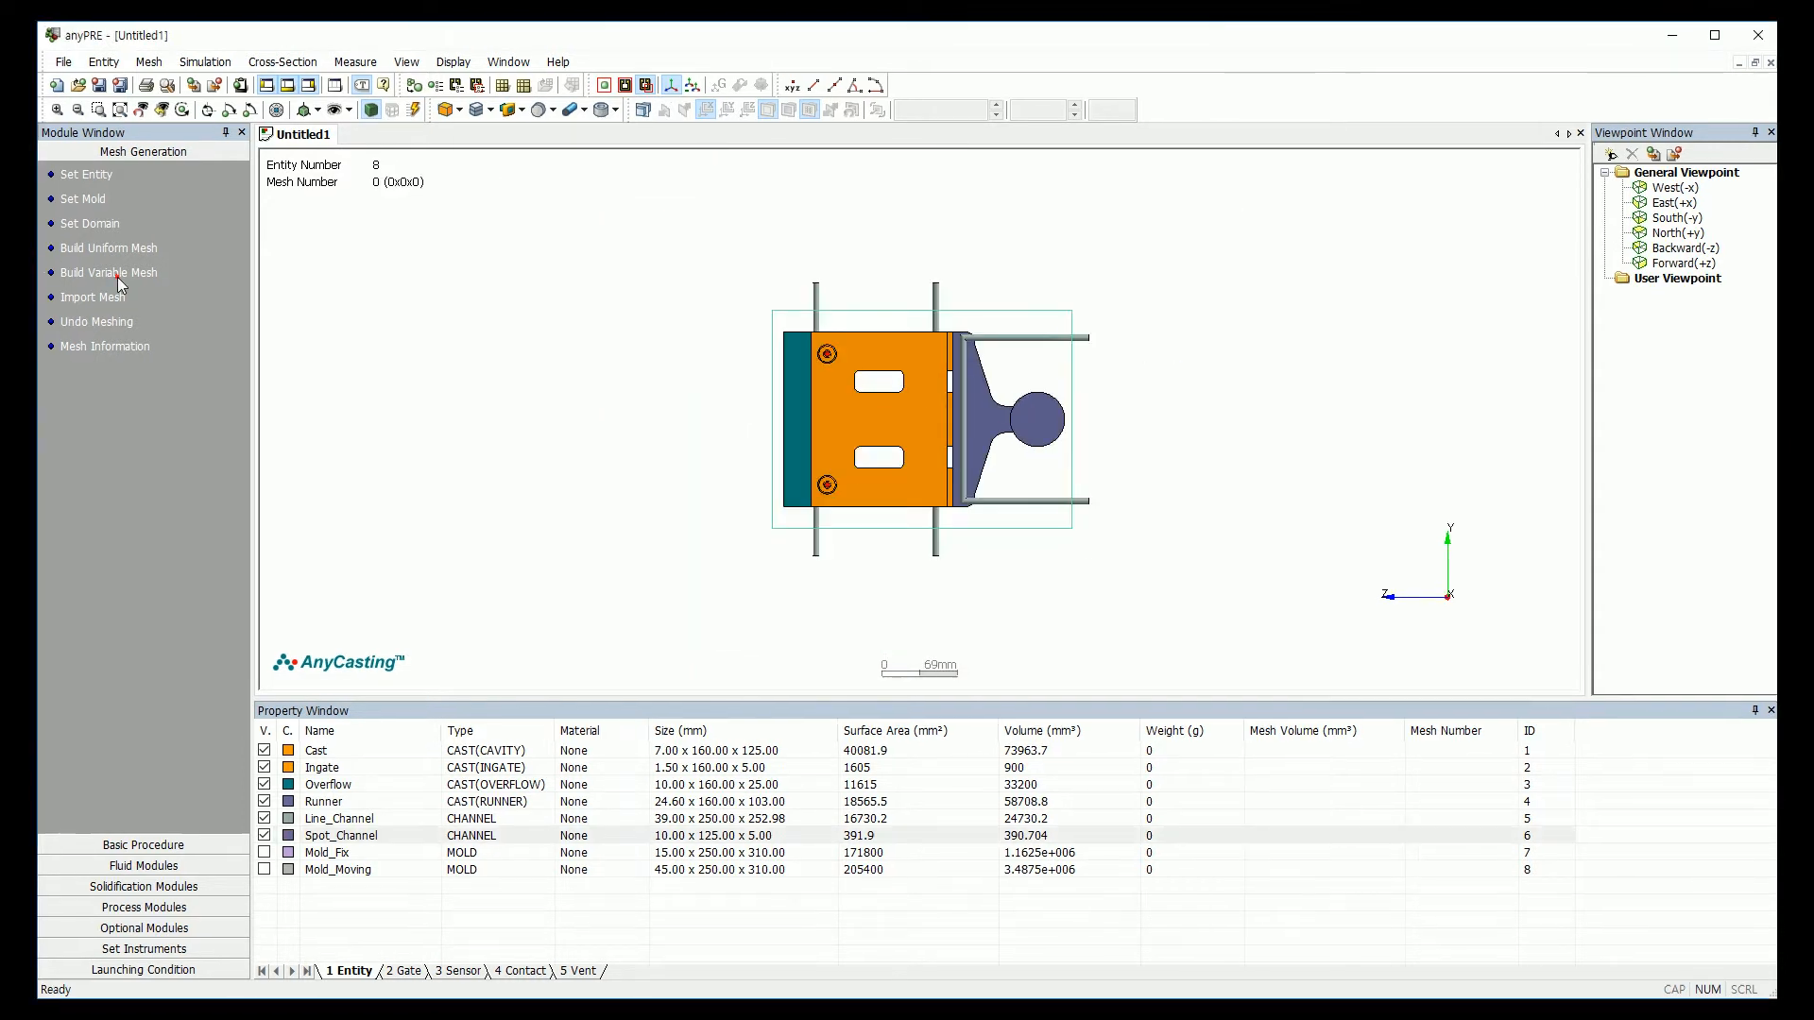
# - Build a variable mesh using Auto Meshing on the X, Y and Z axes with minimum size 1 and maximum size 2
pyautogui.click(106, 273)
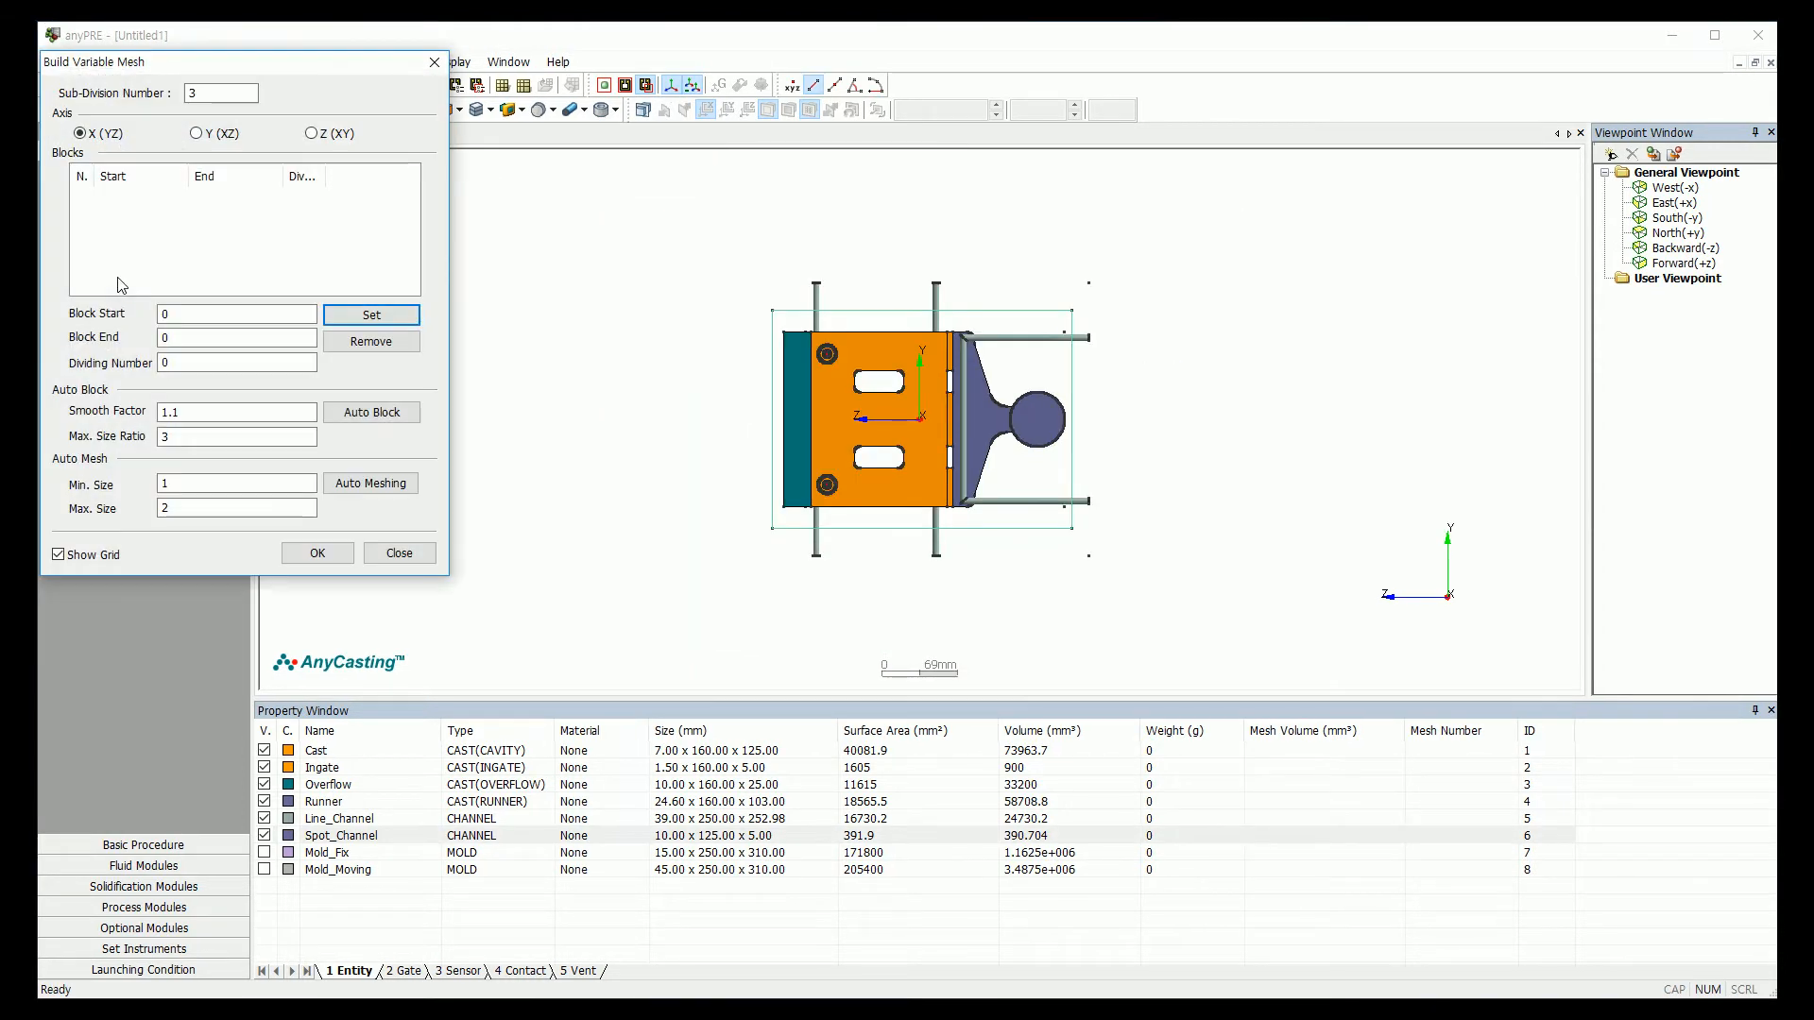
pyautogui.click(330, 489)
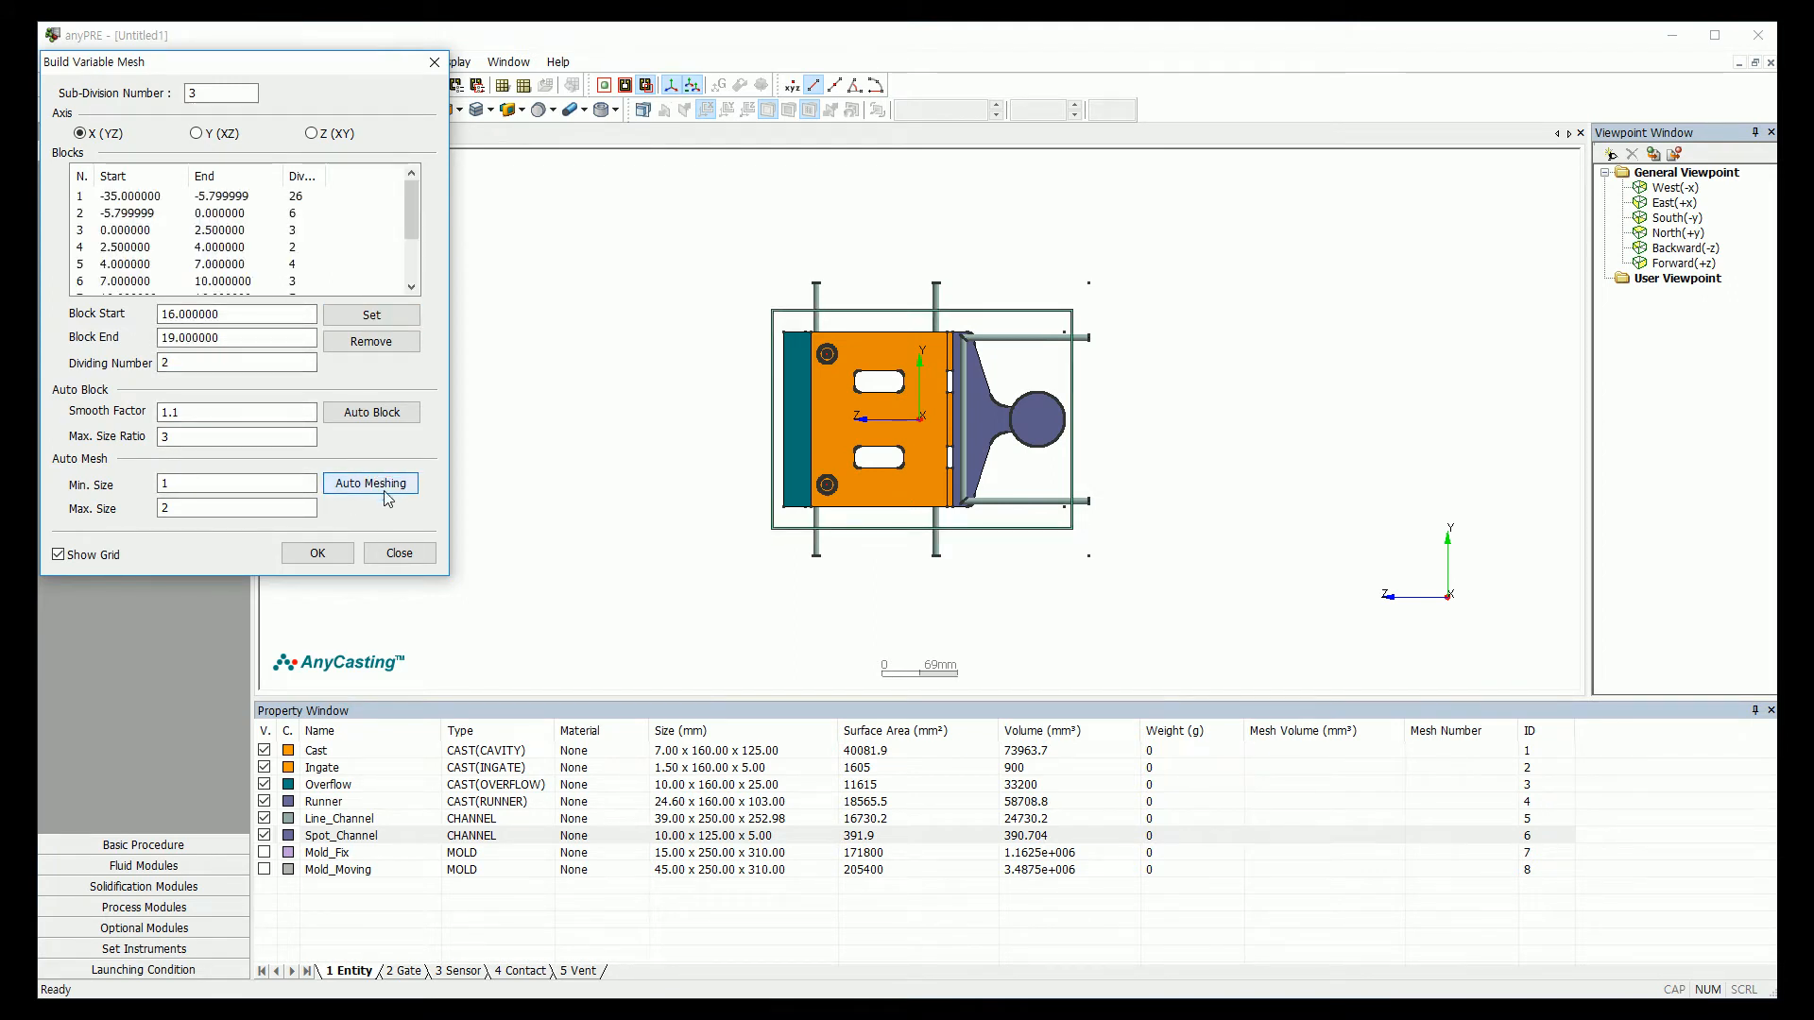
pyautogui.click(200, 140)
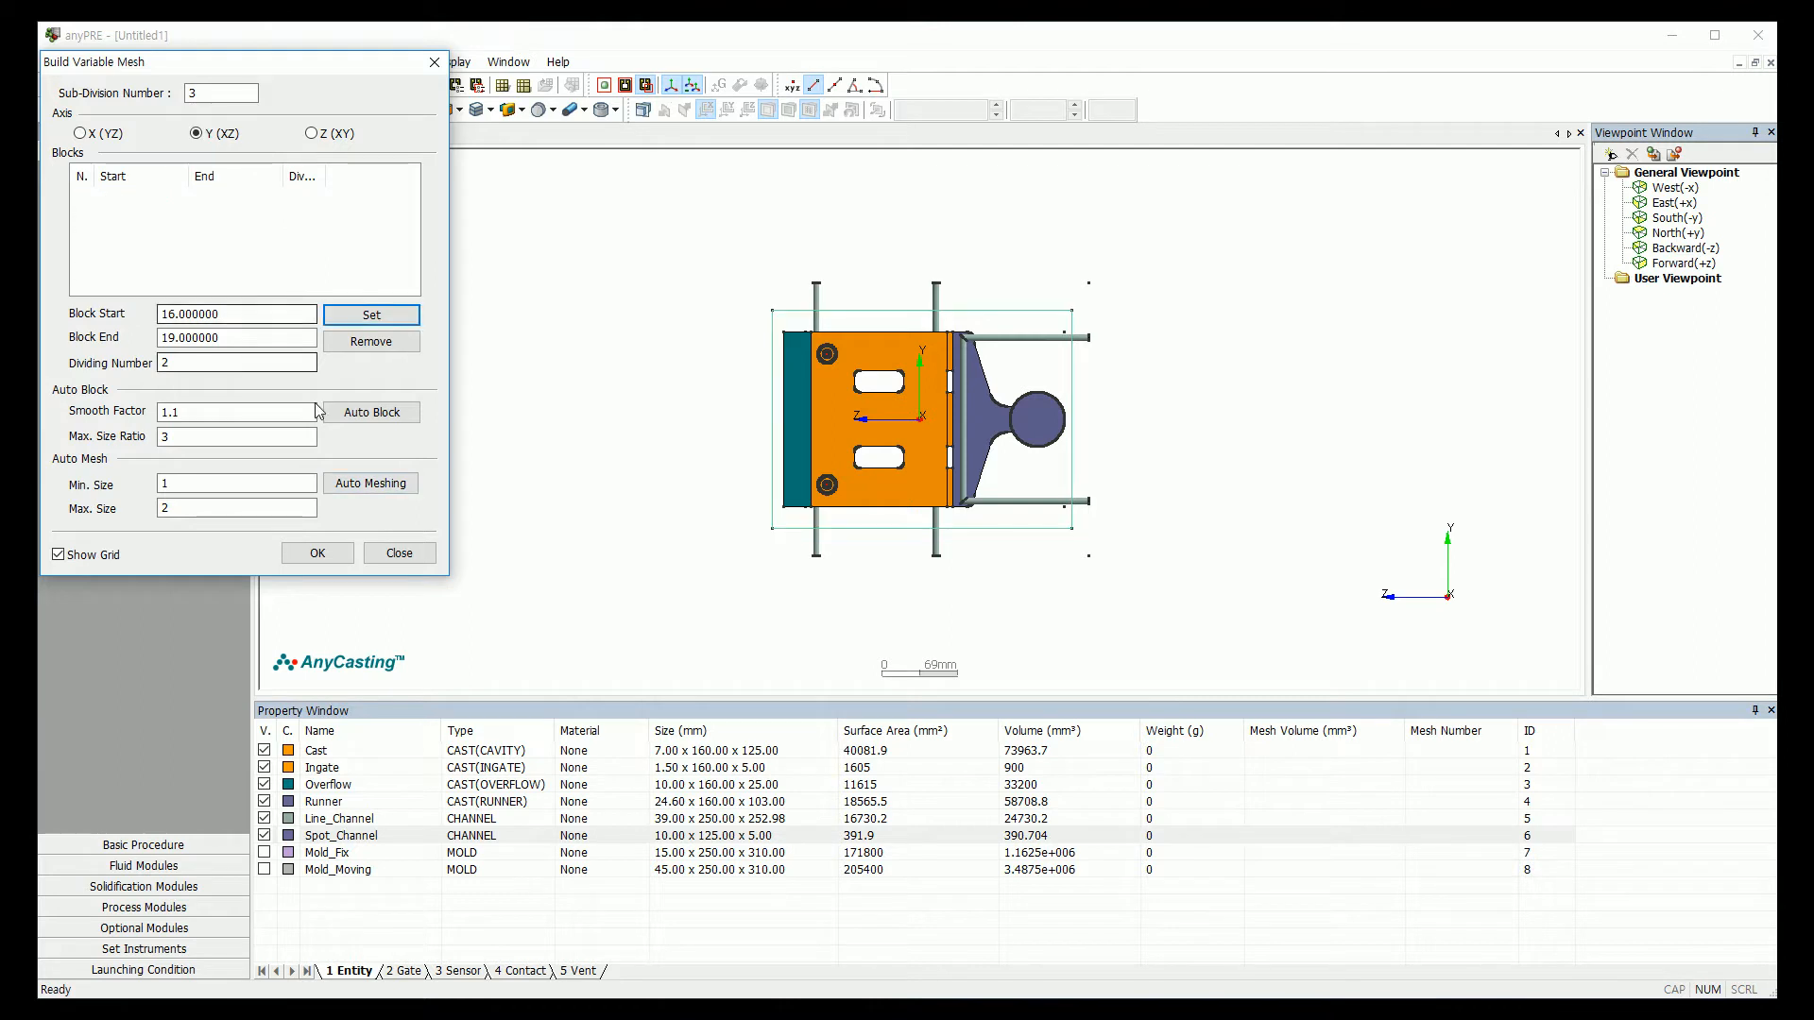
pyautogui.click(355, 485)
pyautogui.click(311, 133)
pyautogui.click(365, 486)
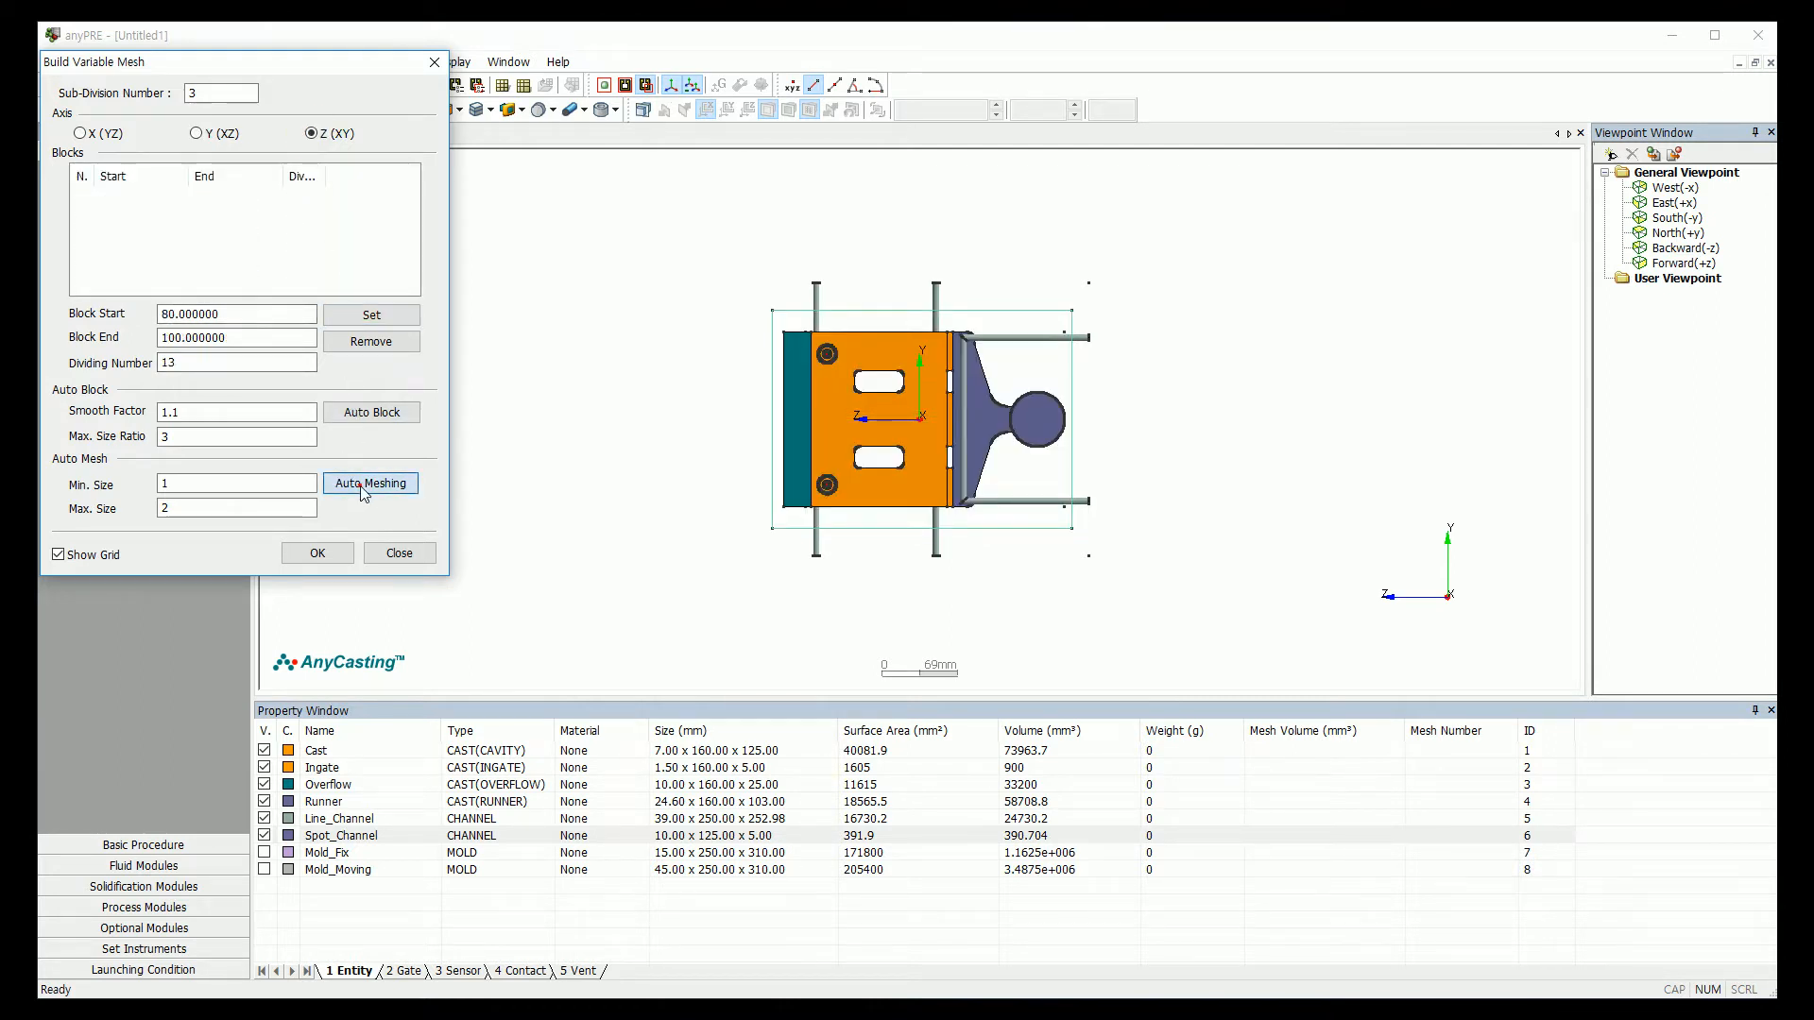
pyautogui.click(318, 553)
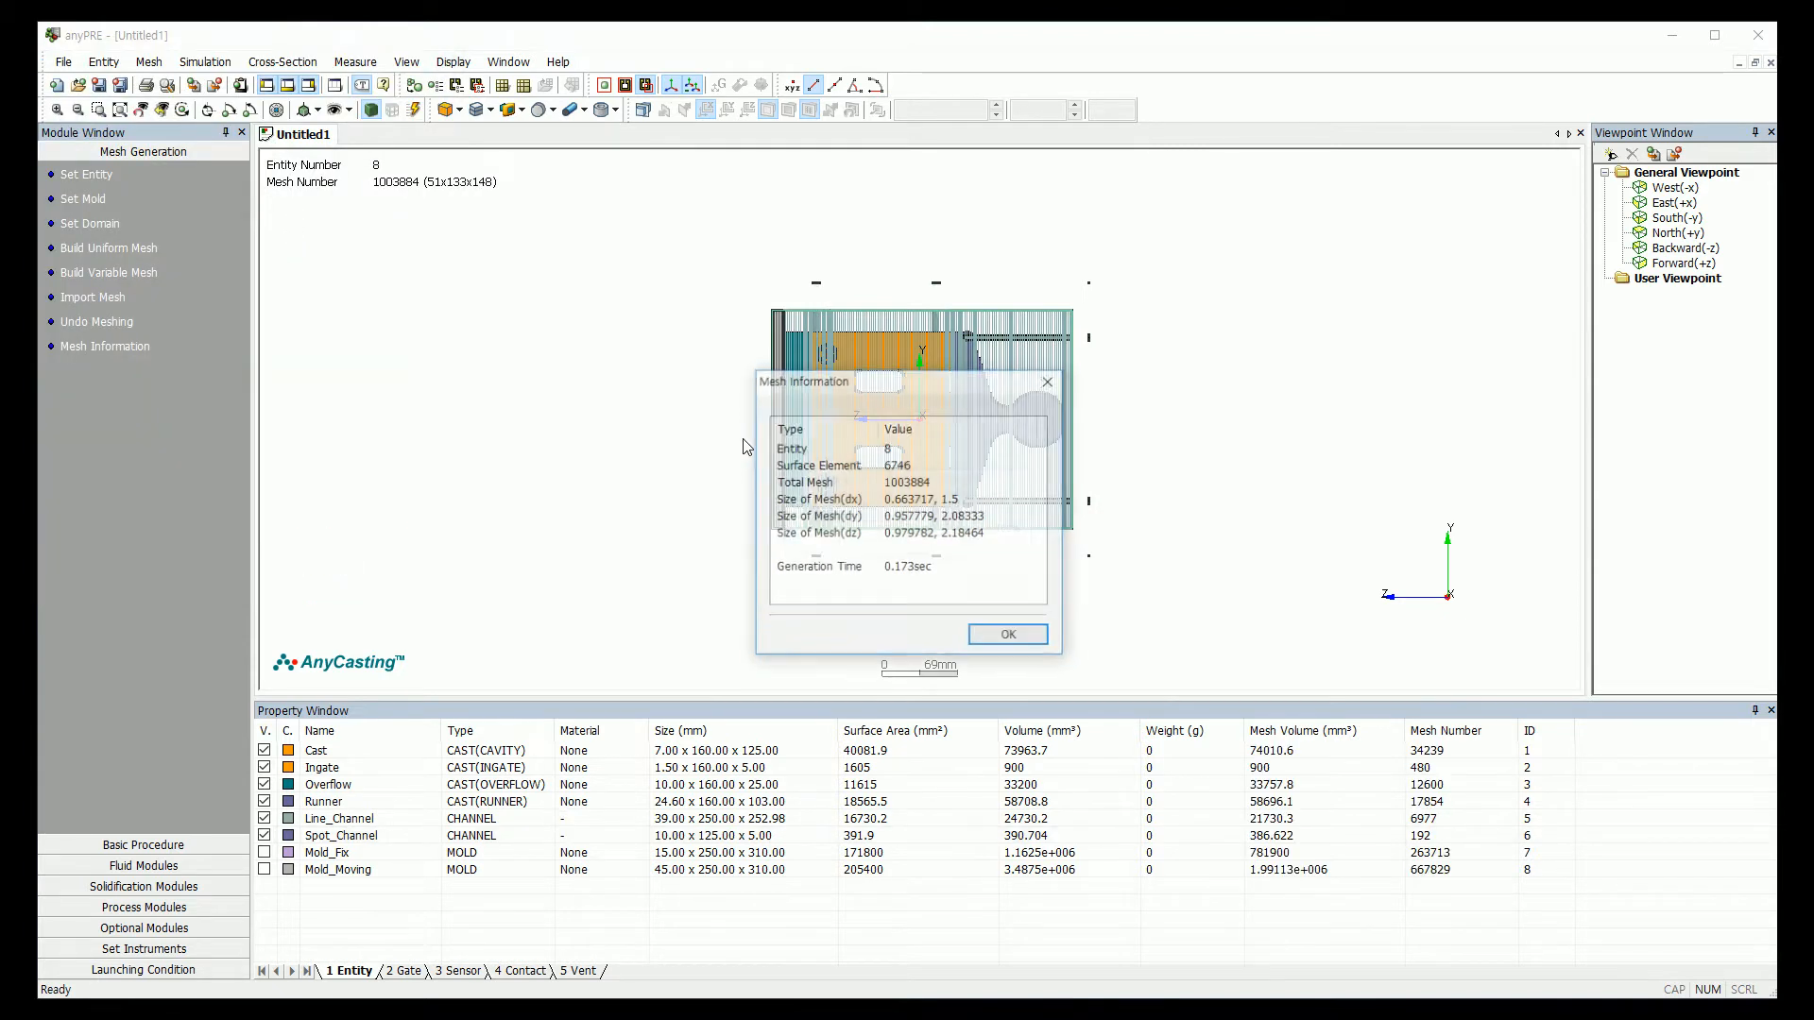
pyautogui.click(1007, 638)
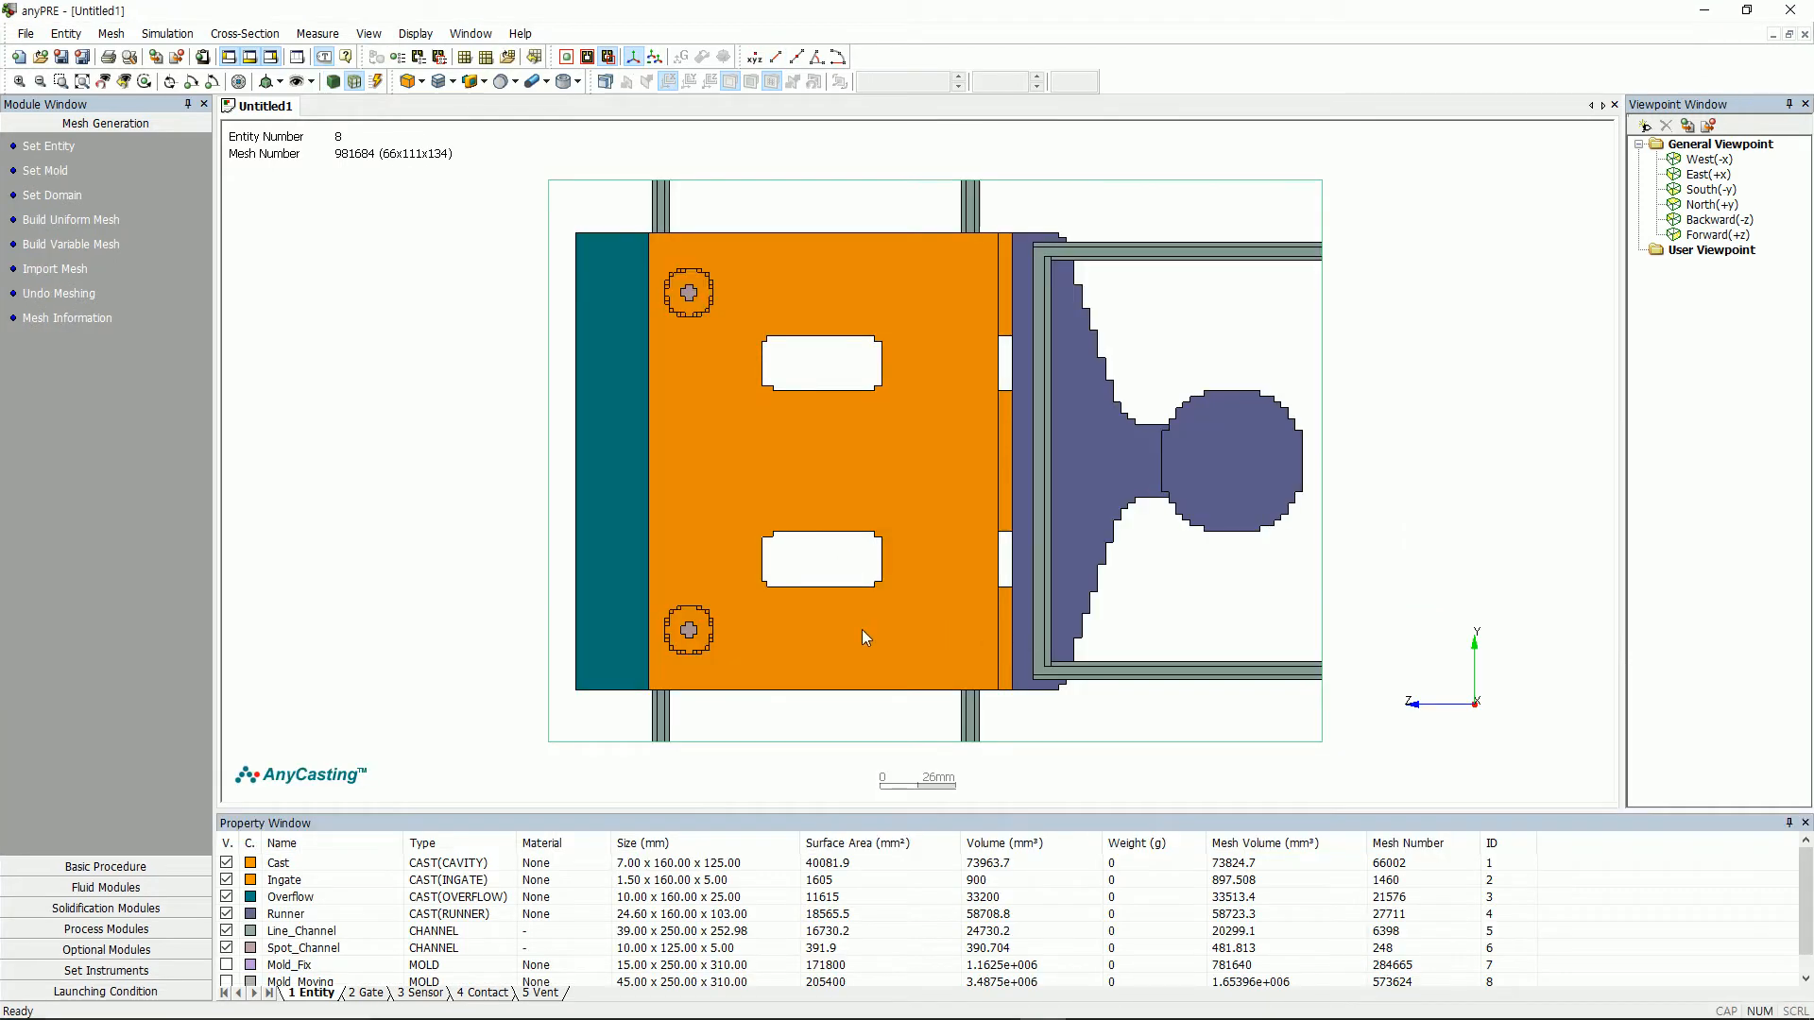
# - In the task design, set the target process to High Pressure Die Casting from Group3 (Pressurized) and apply it
pyautogui.click(106, 866)
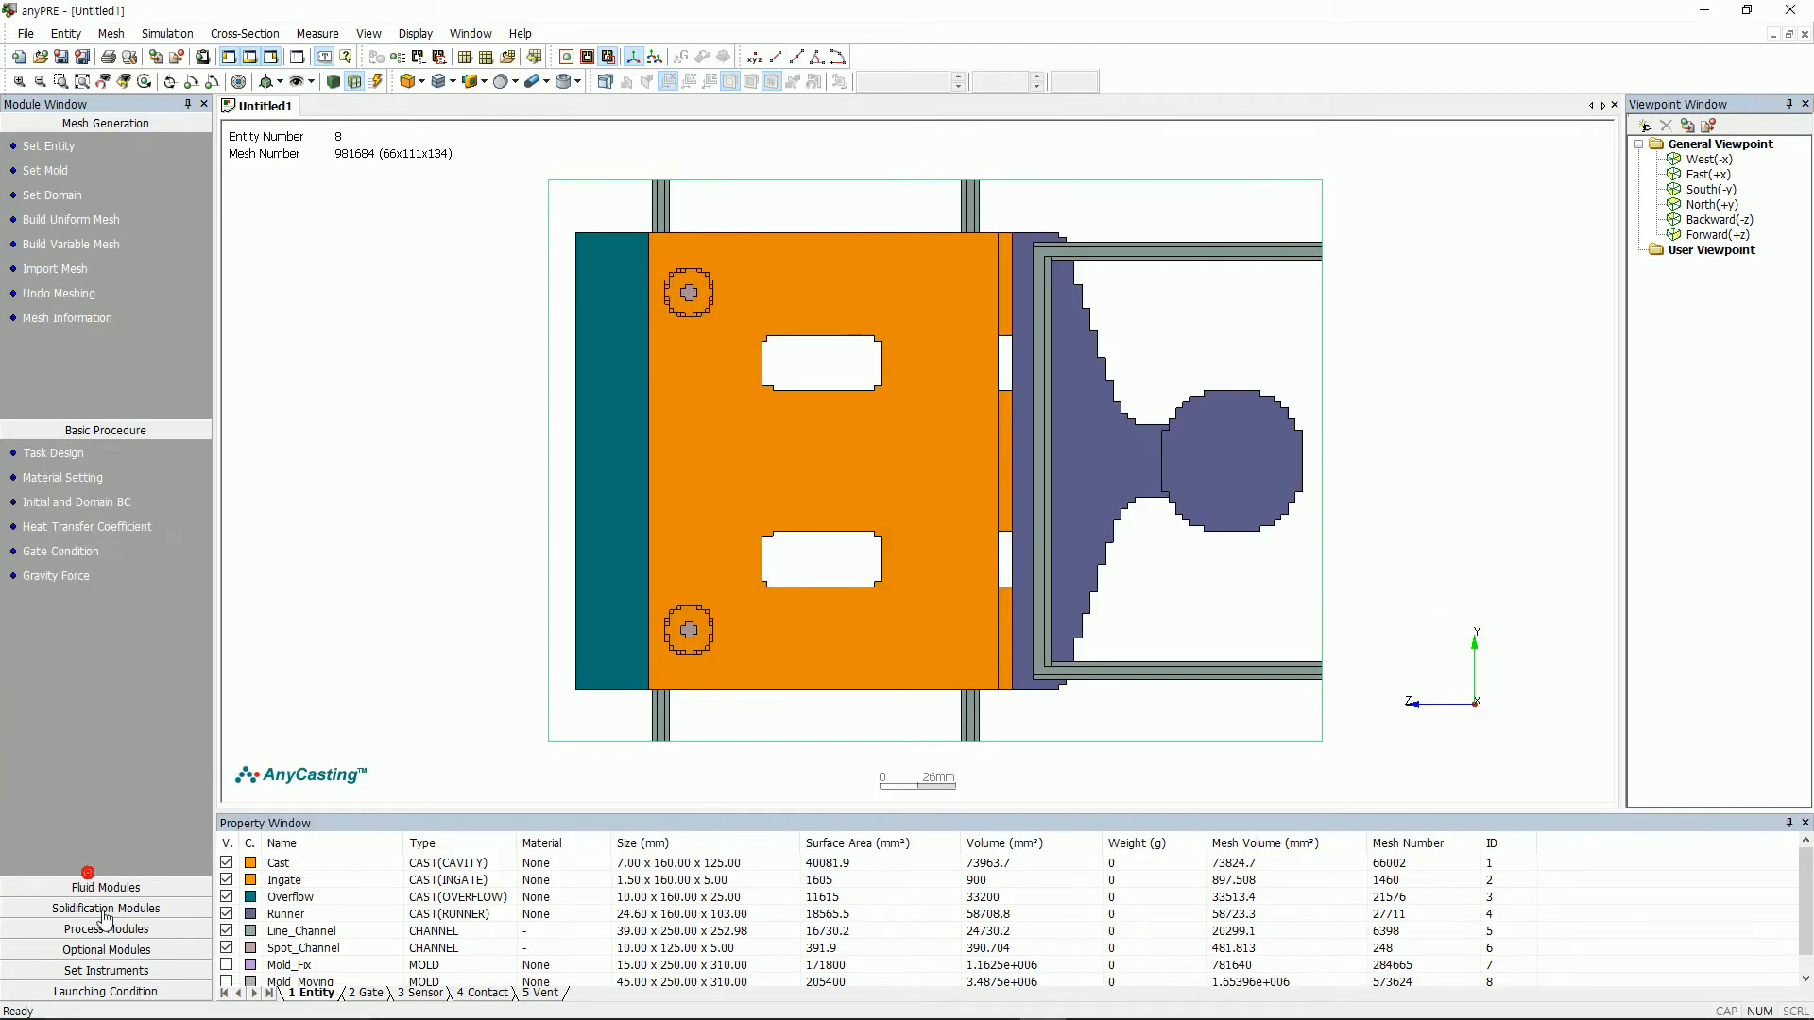
pyautogui.click(52, 166)
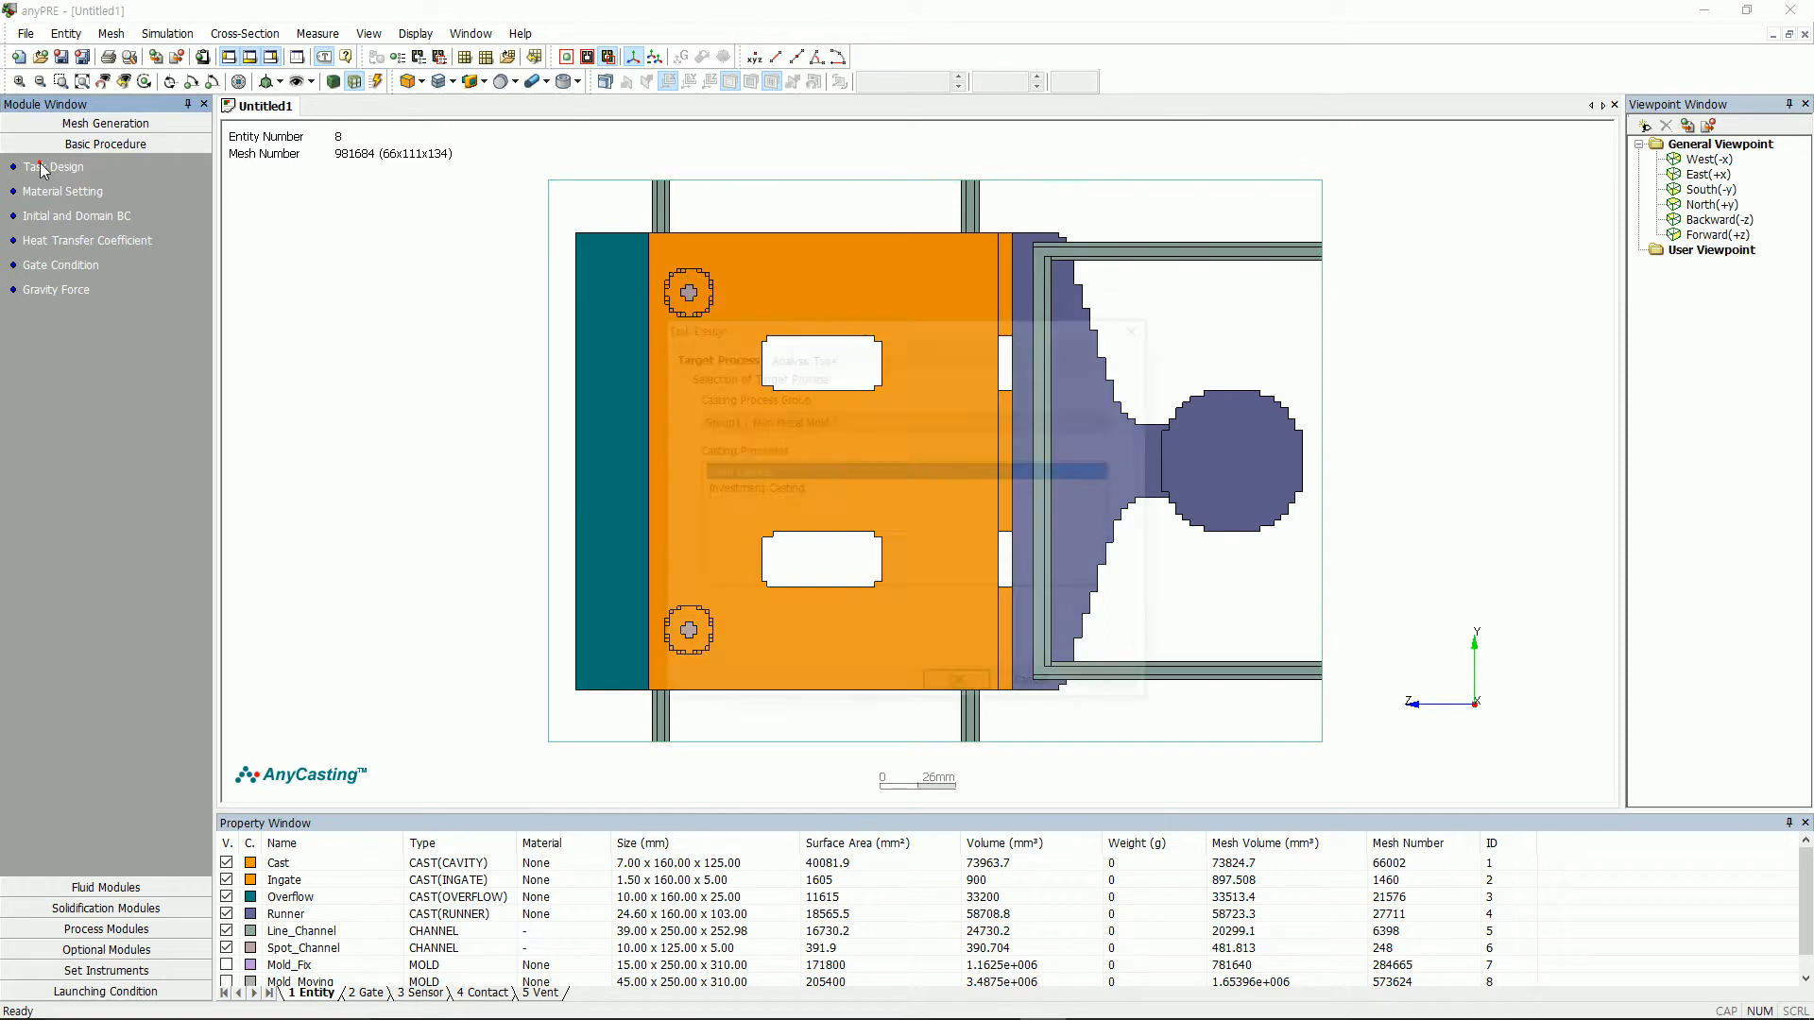
pyautogui.click(783, 422)
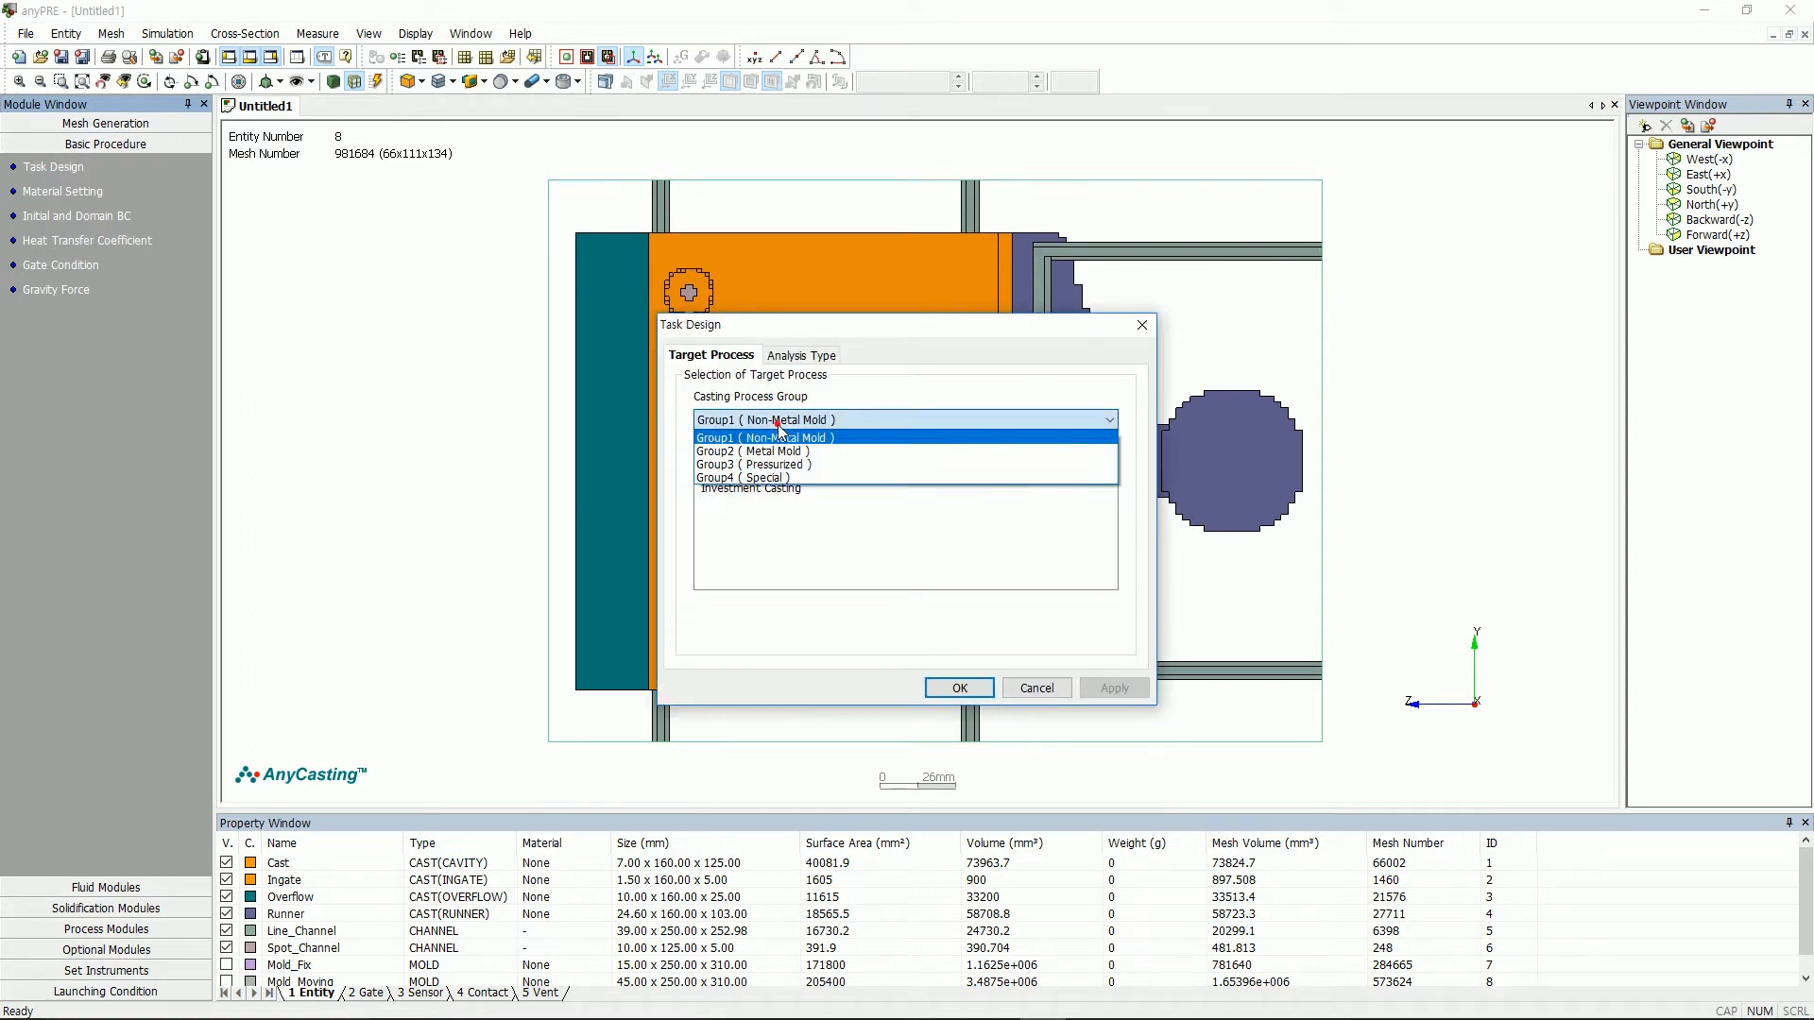
pyautogui.click(790, 465)
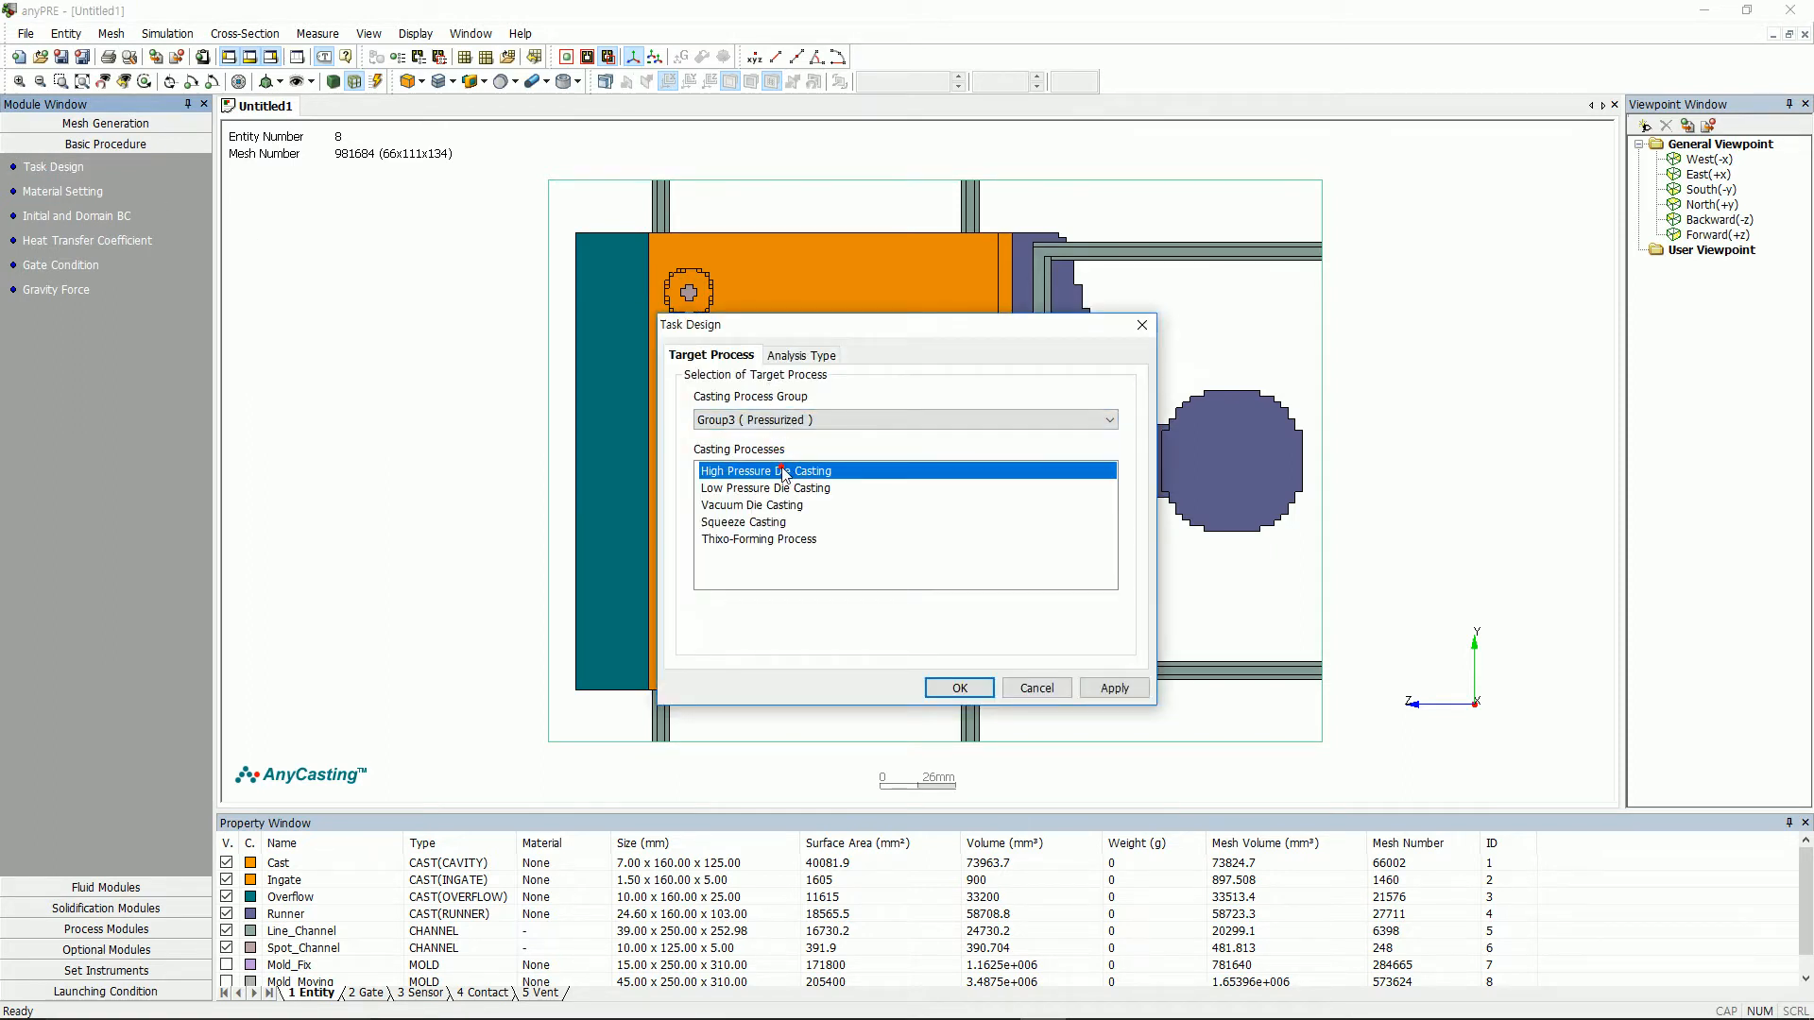
pyautogui.click(1133, 686)
pyautogui.click(964, 555)
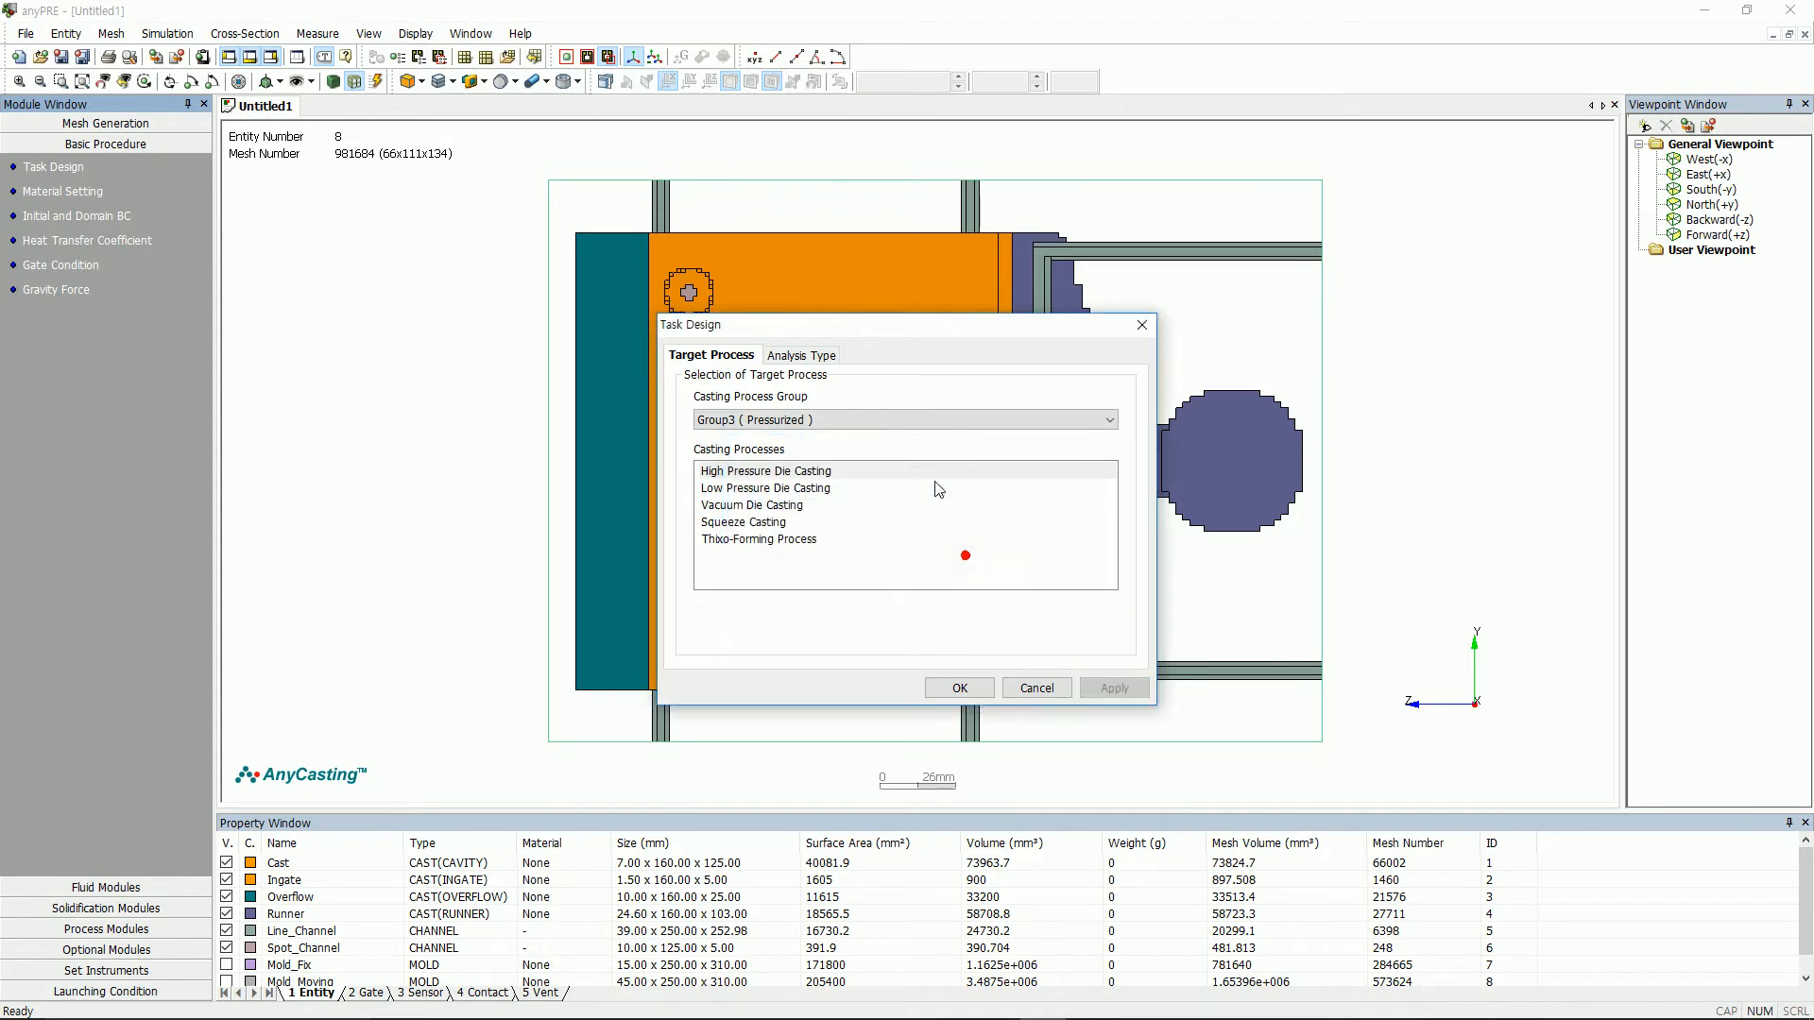
# - Set the analysis type to Mold Filling and Heat/Solidification 'During and After Filling' and confirm the task design
pyautogui.click(797, 355)
pyautogui.click(817, 489)
pyautogui.click(970, 565)
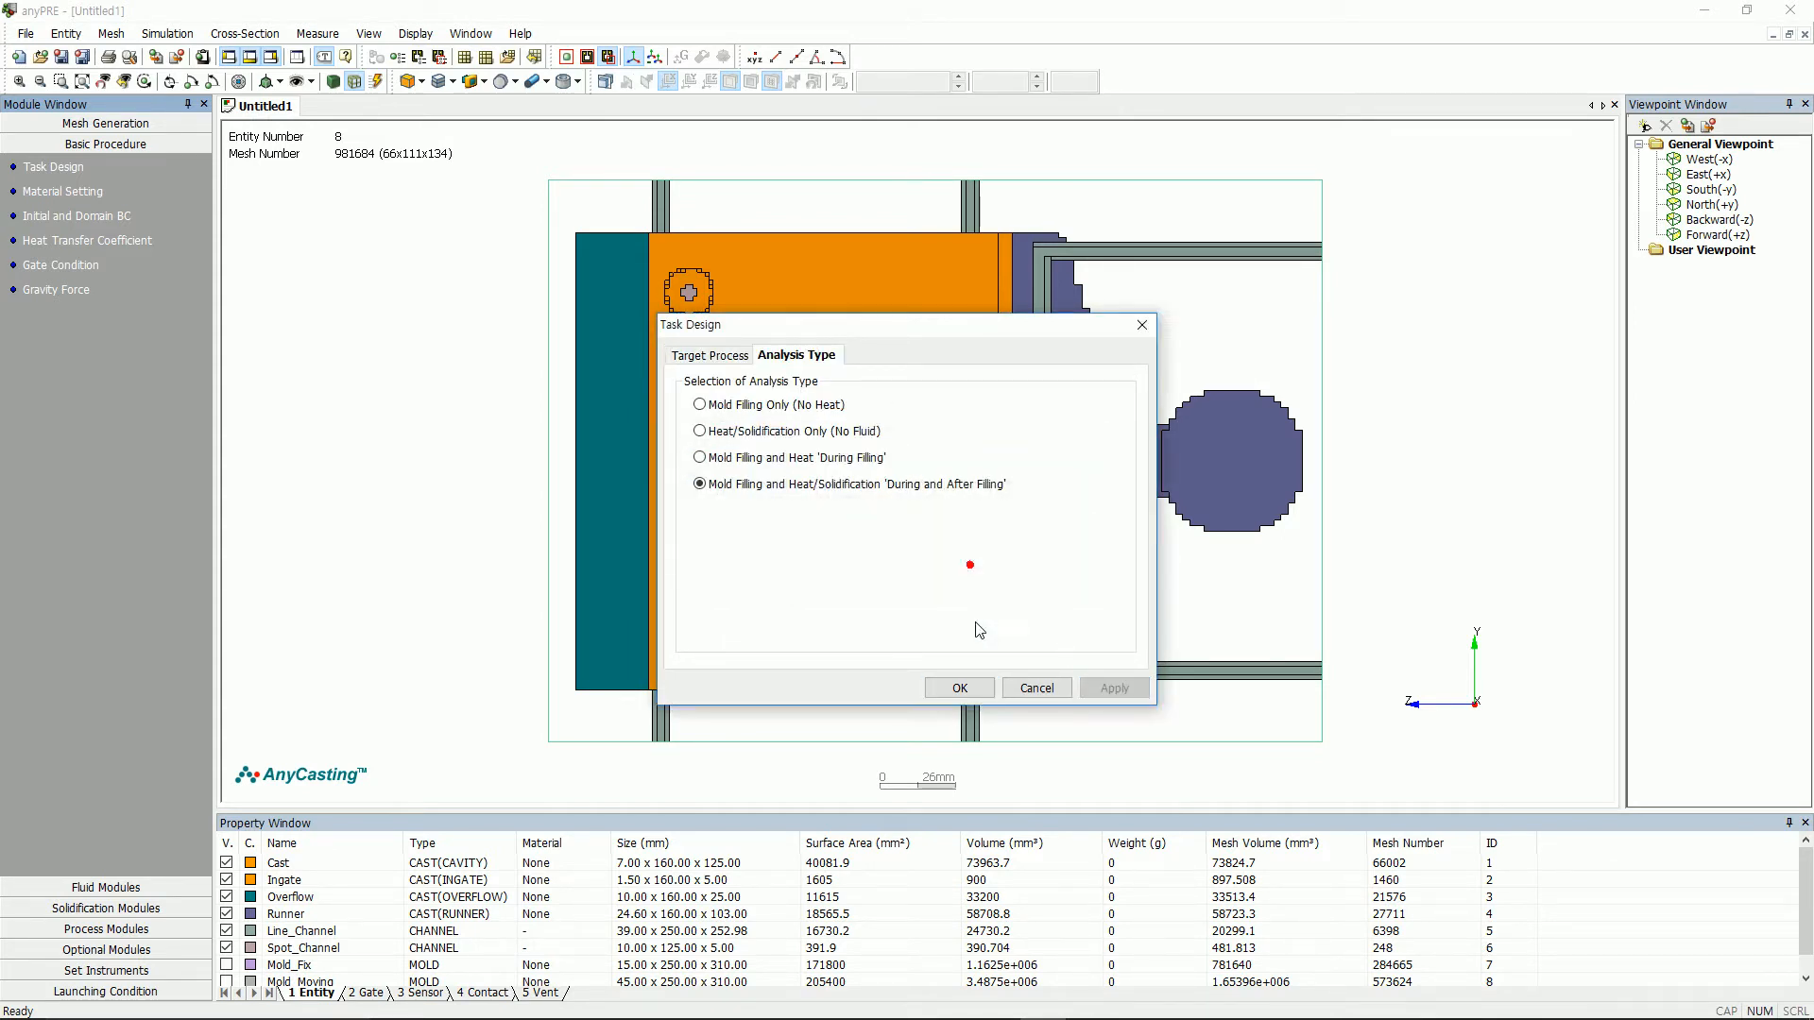
pyautogui.click(960, 689)
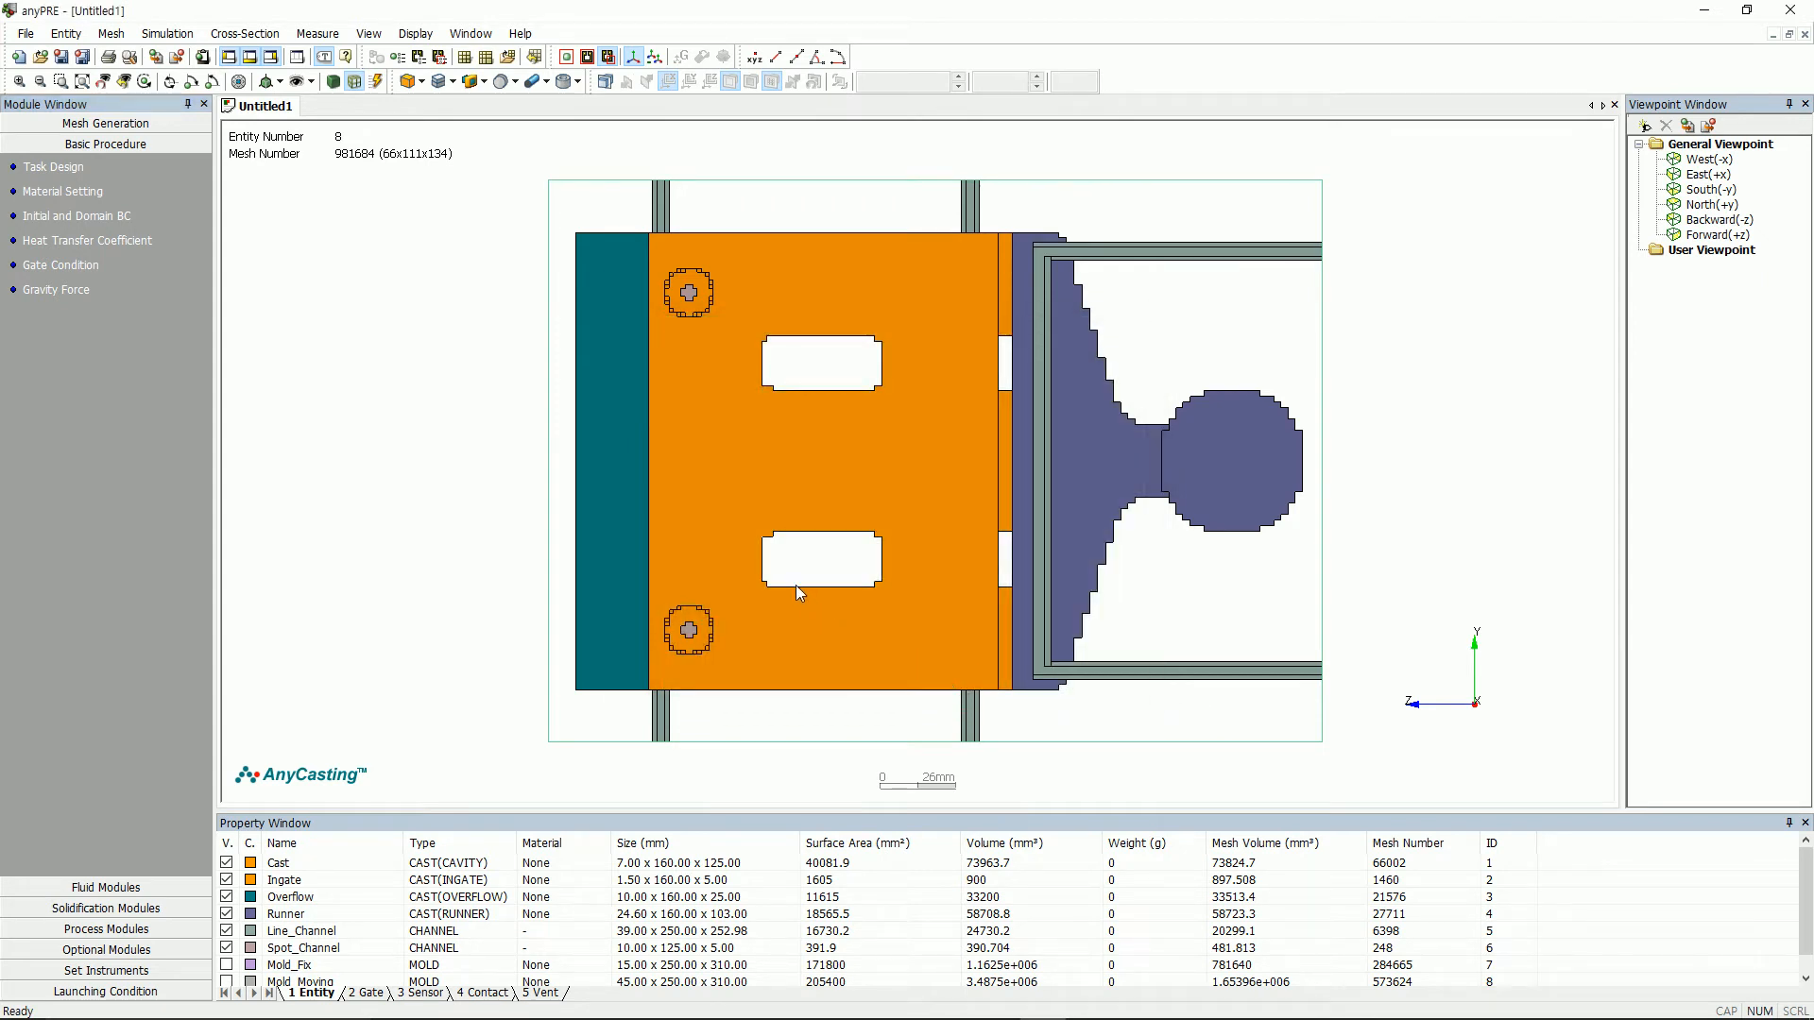
# - Assign the JIS aluminum alloy ADC12 to the Cast entity and copy it to the other CAST entities
pyautogui.click(52, 194)
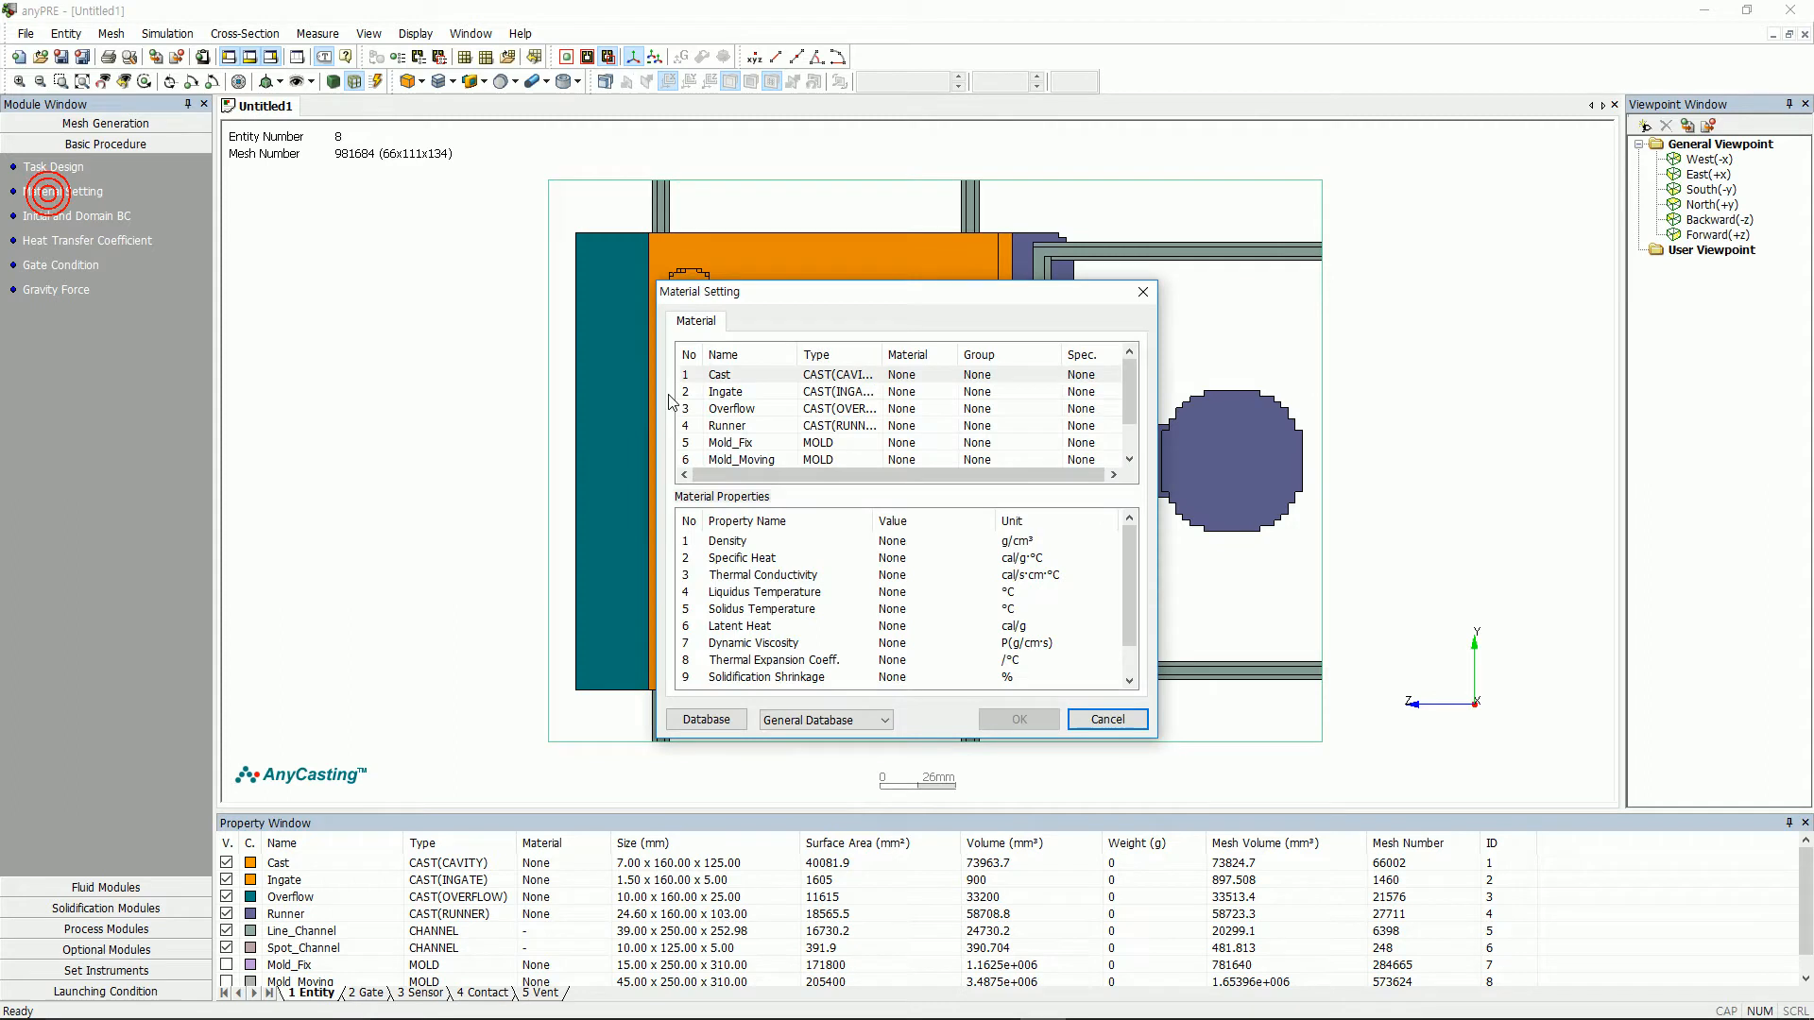
pyautogui.click(756, 383)
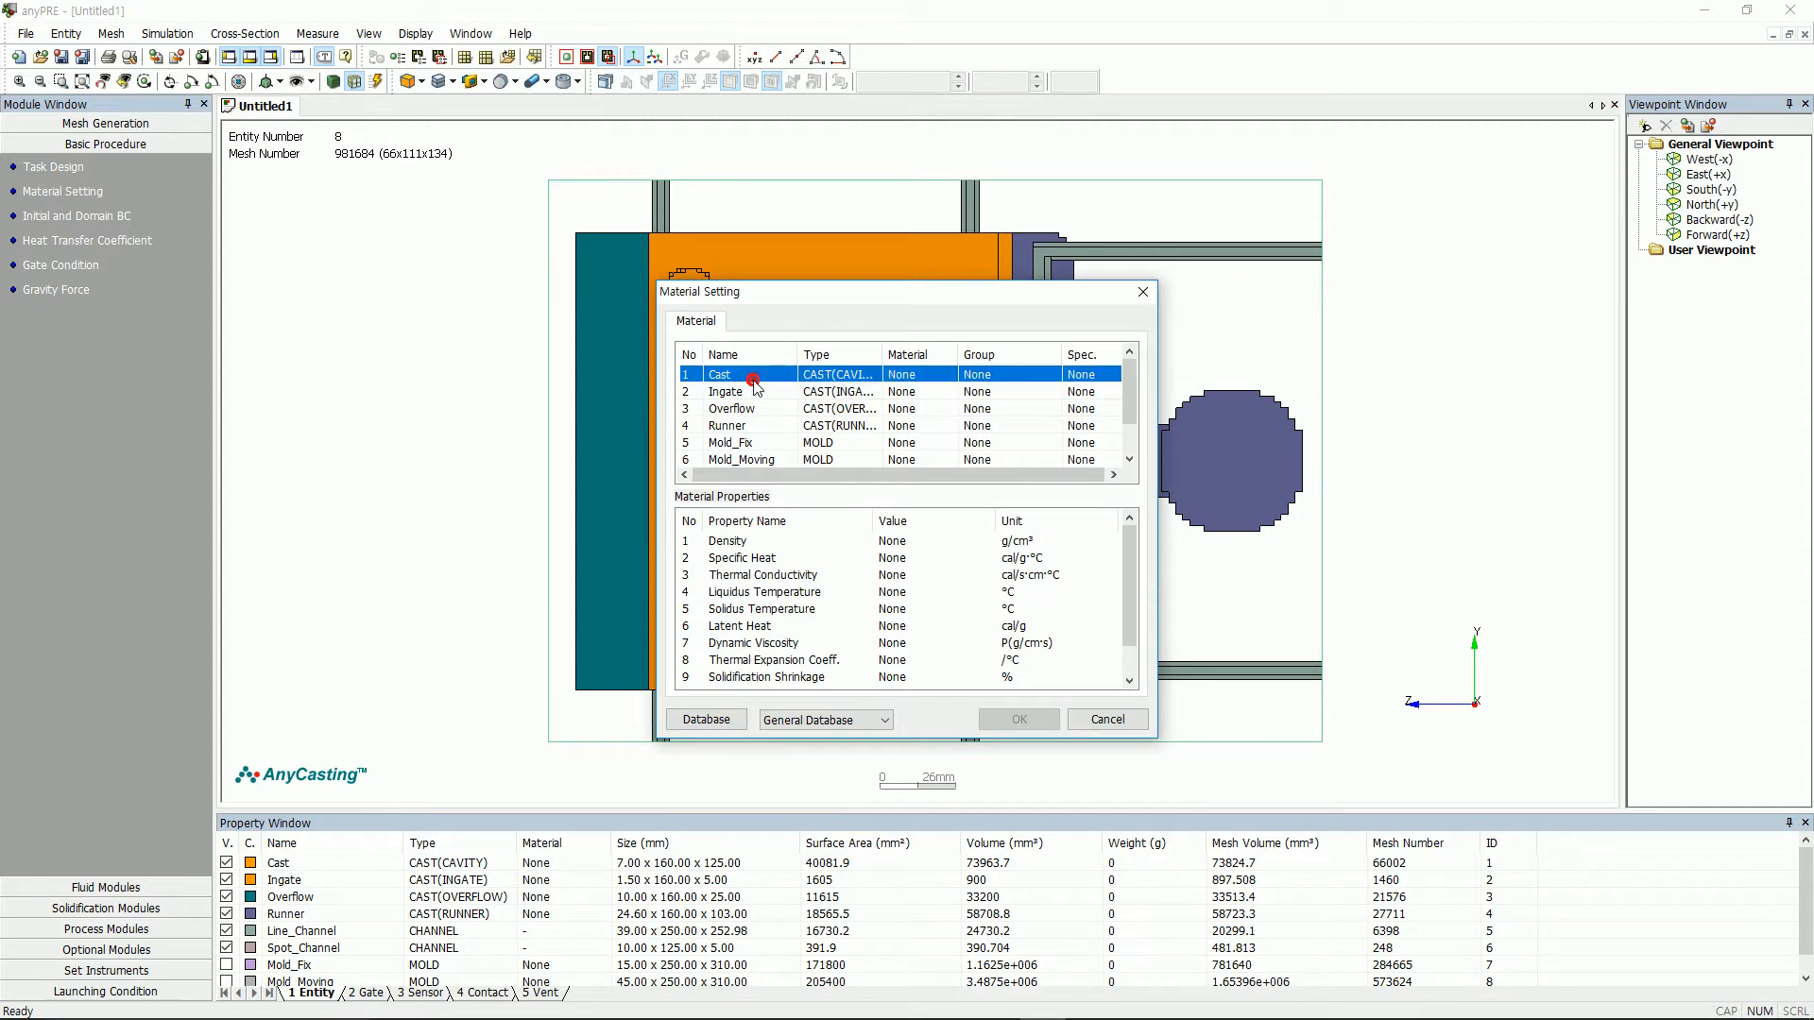
pyautogui.click(705, 718)
pyautogui.click(693, 327)
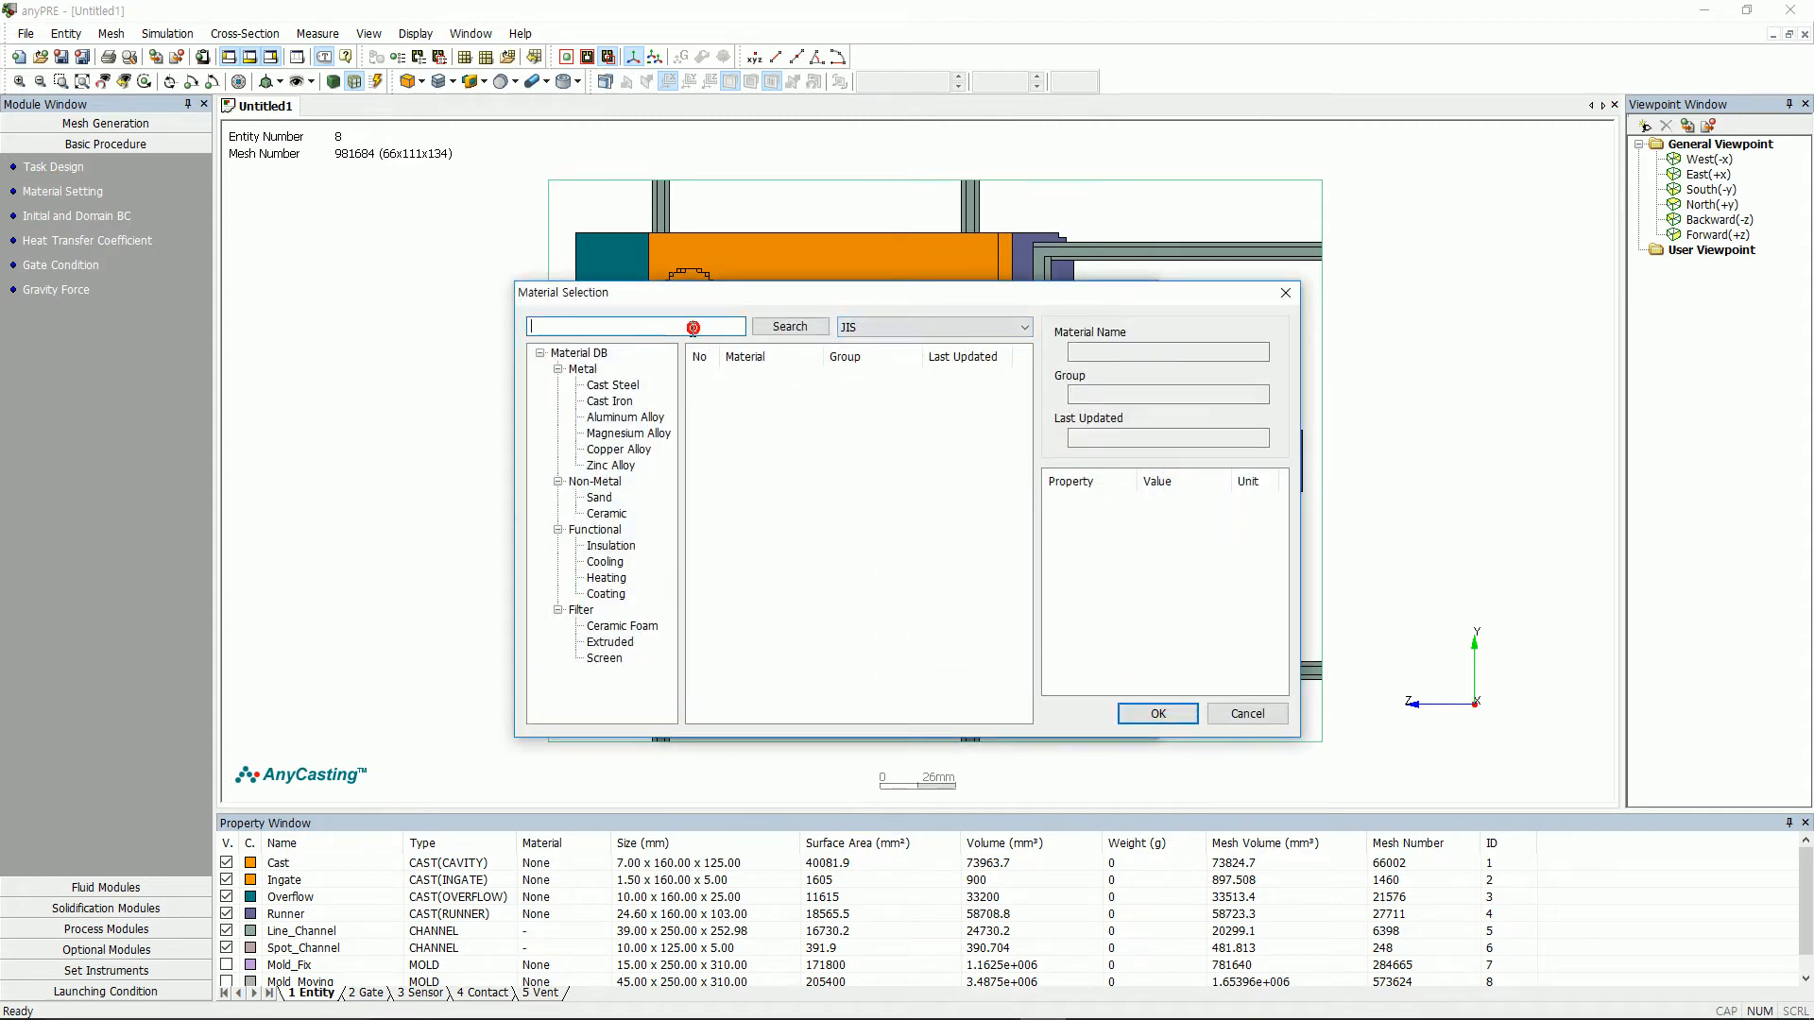
pyautogui.write('adc12')
pyautogui.click(782, 321)
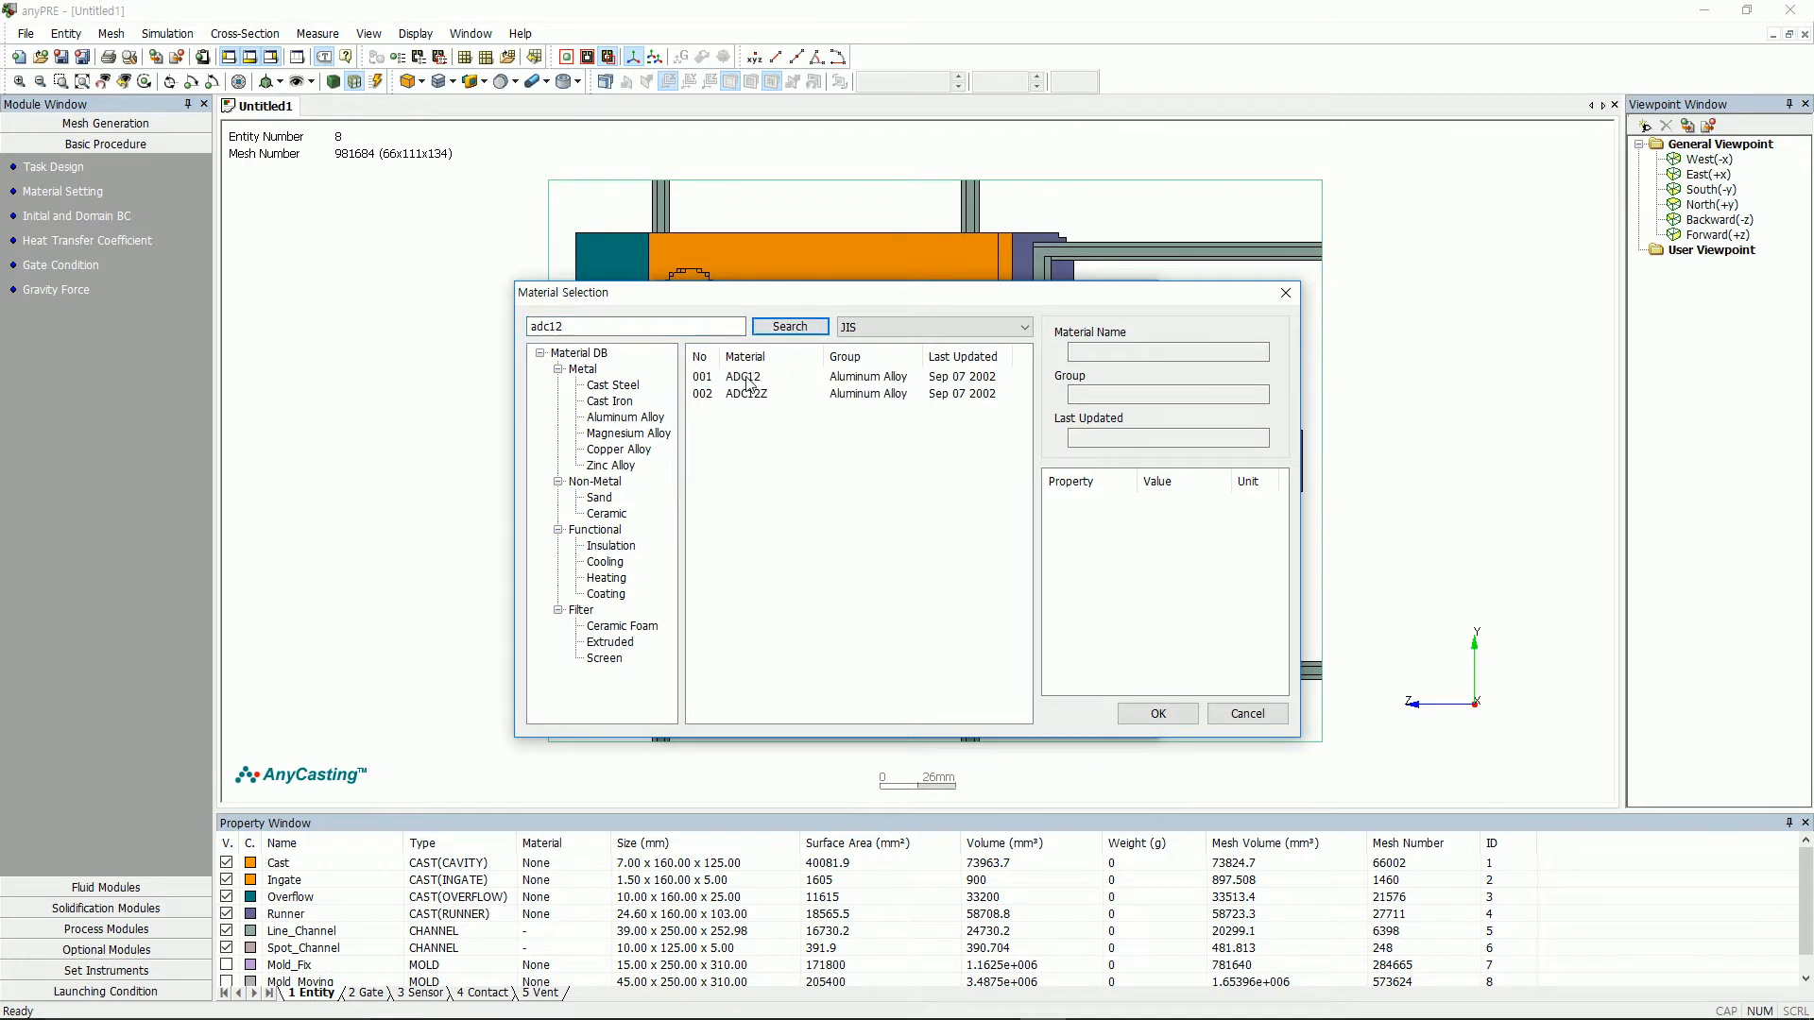
pyautogui.click(744, 376)
pyautogui.click(1158, 713)
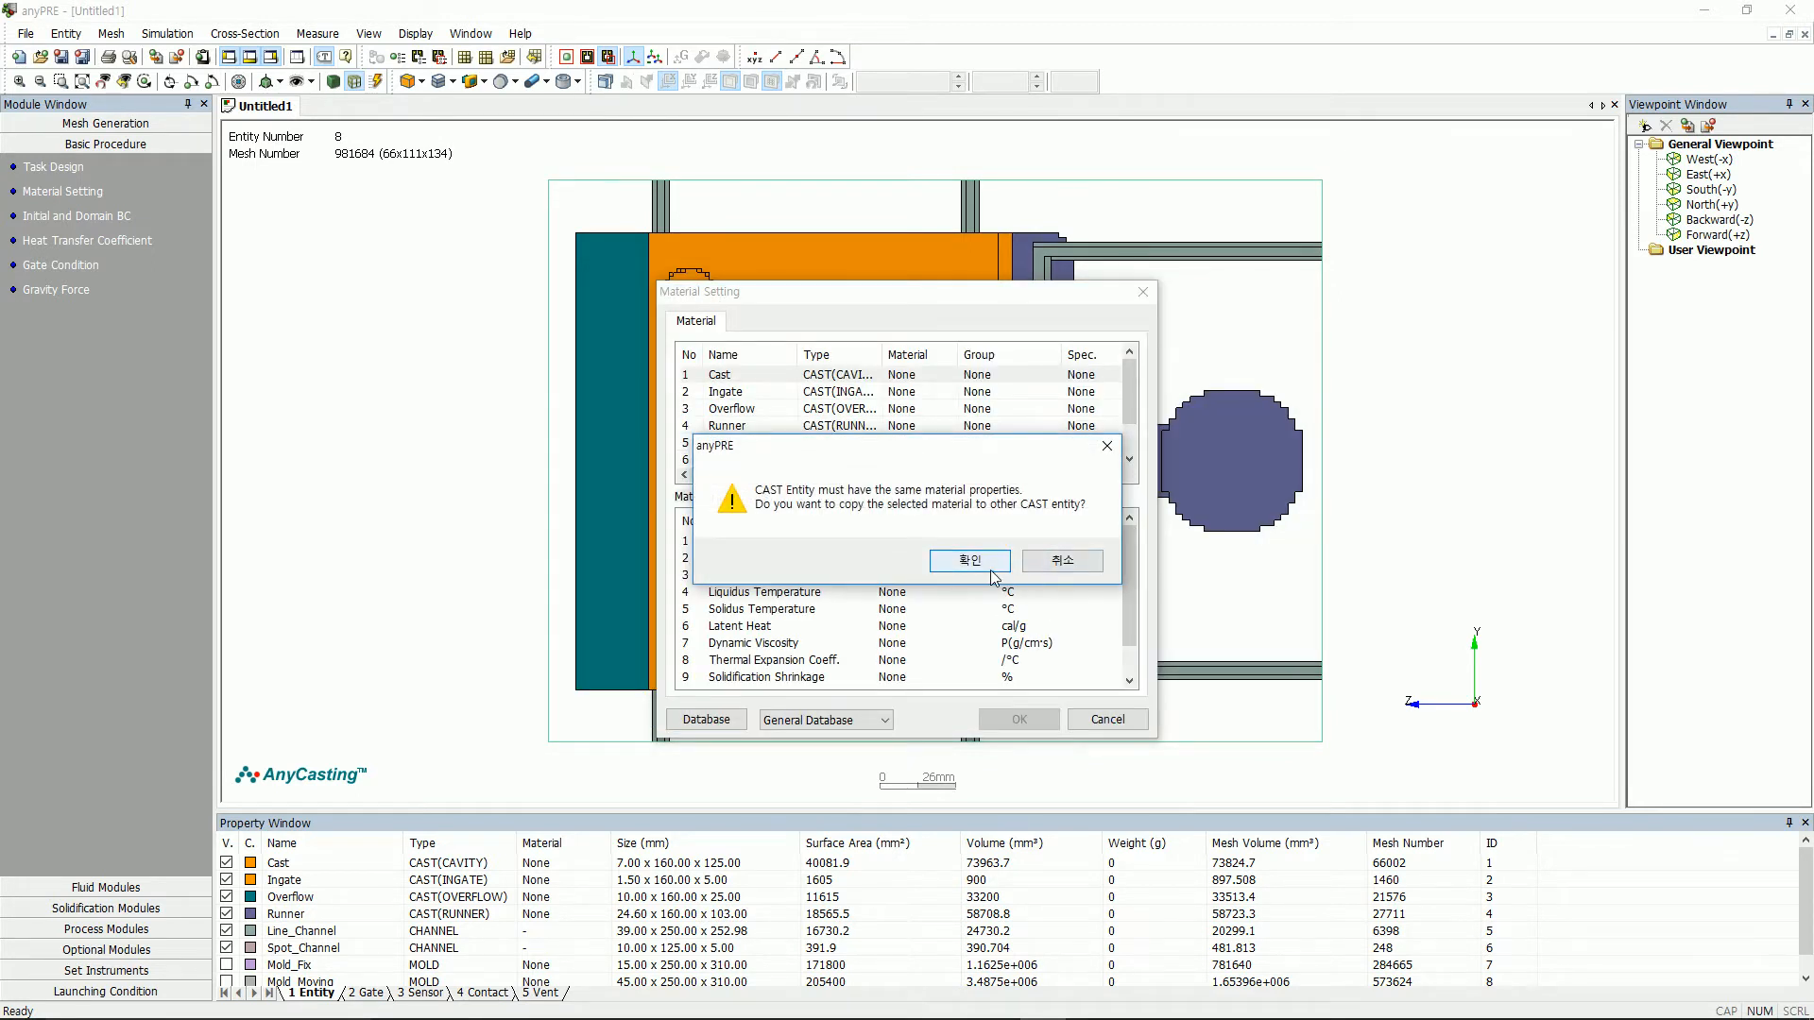
pyautogui.click(989, 570)
# - Assign the JIS cast steel SKD61 to the Mold_Fix entity
pyautogui.doubleClick(760, 443)
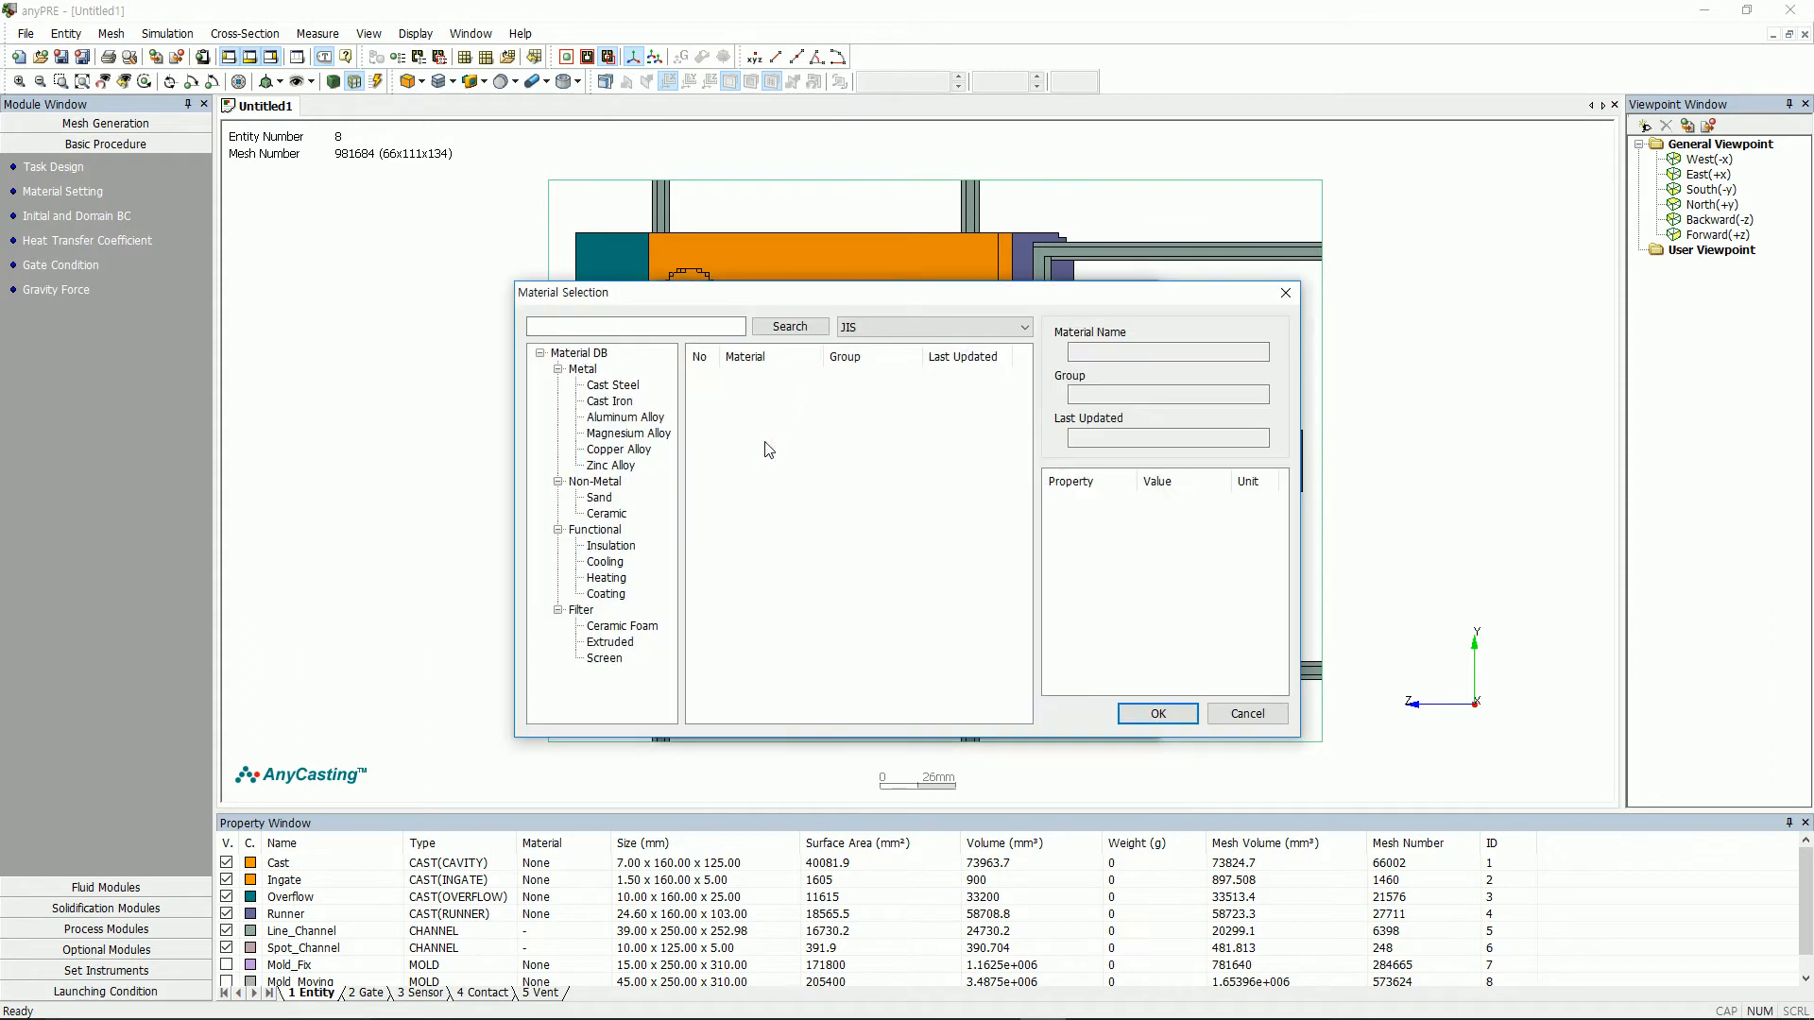
pyautogui.click(626, 387)
pyautogui.moveTo(1022, 412); pyautogui.dragTo(1013, 486)
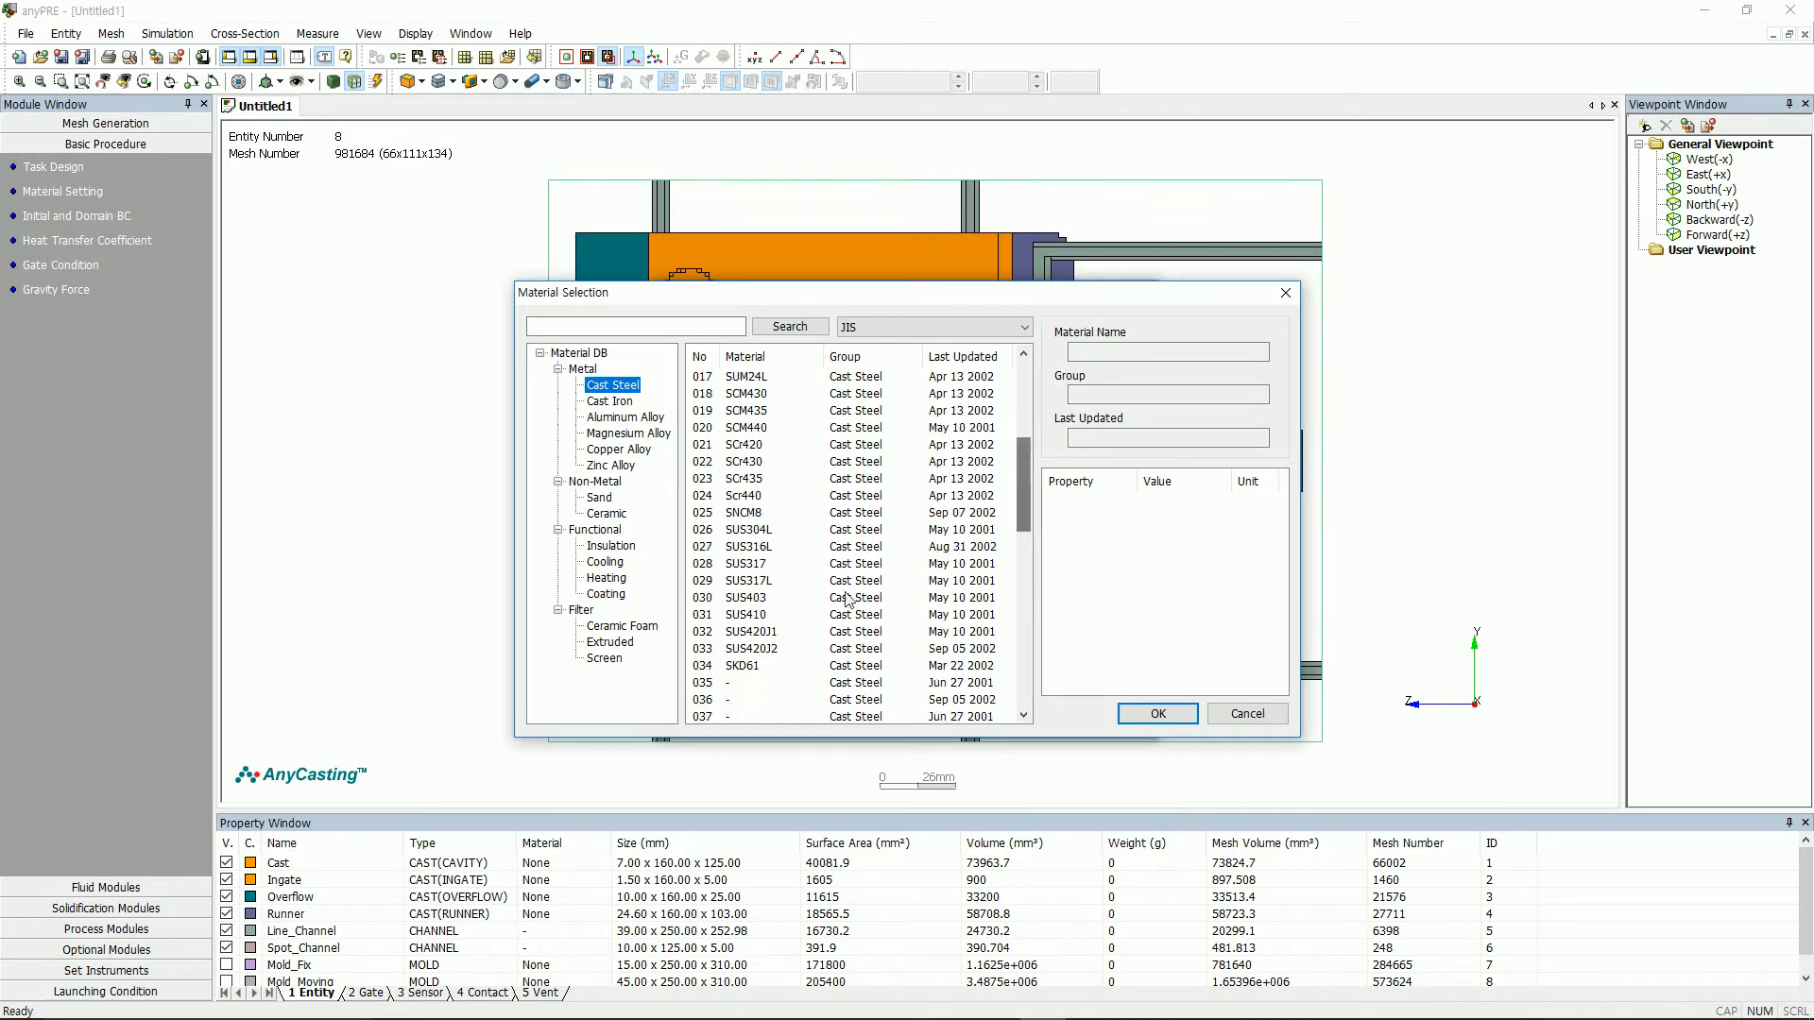
pyautogui.click(747, 666)
pyautogui.click(1157, 713)
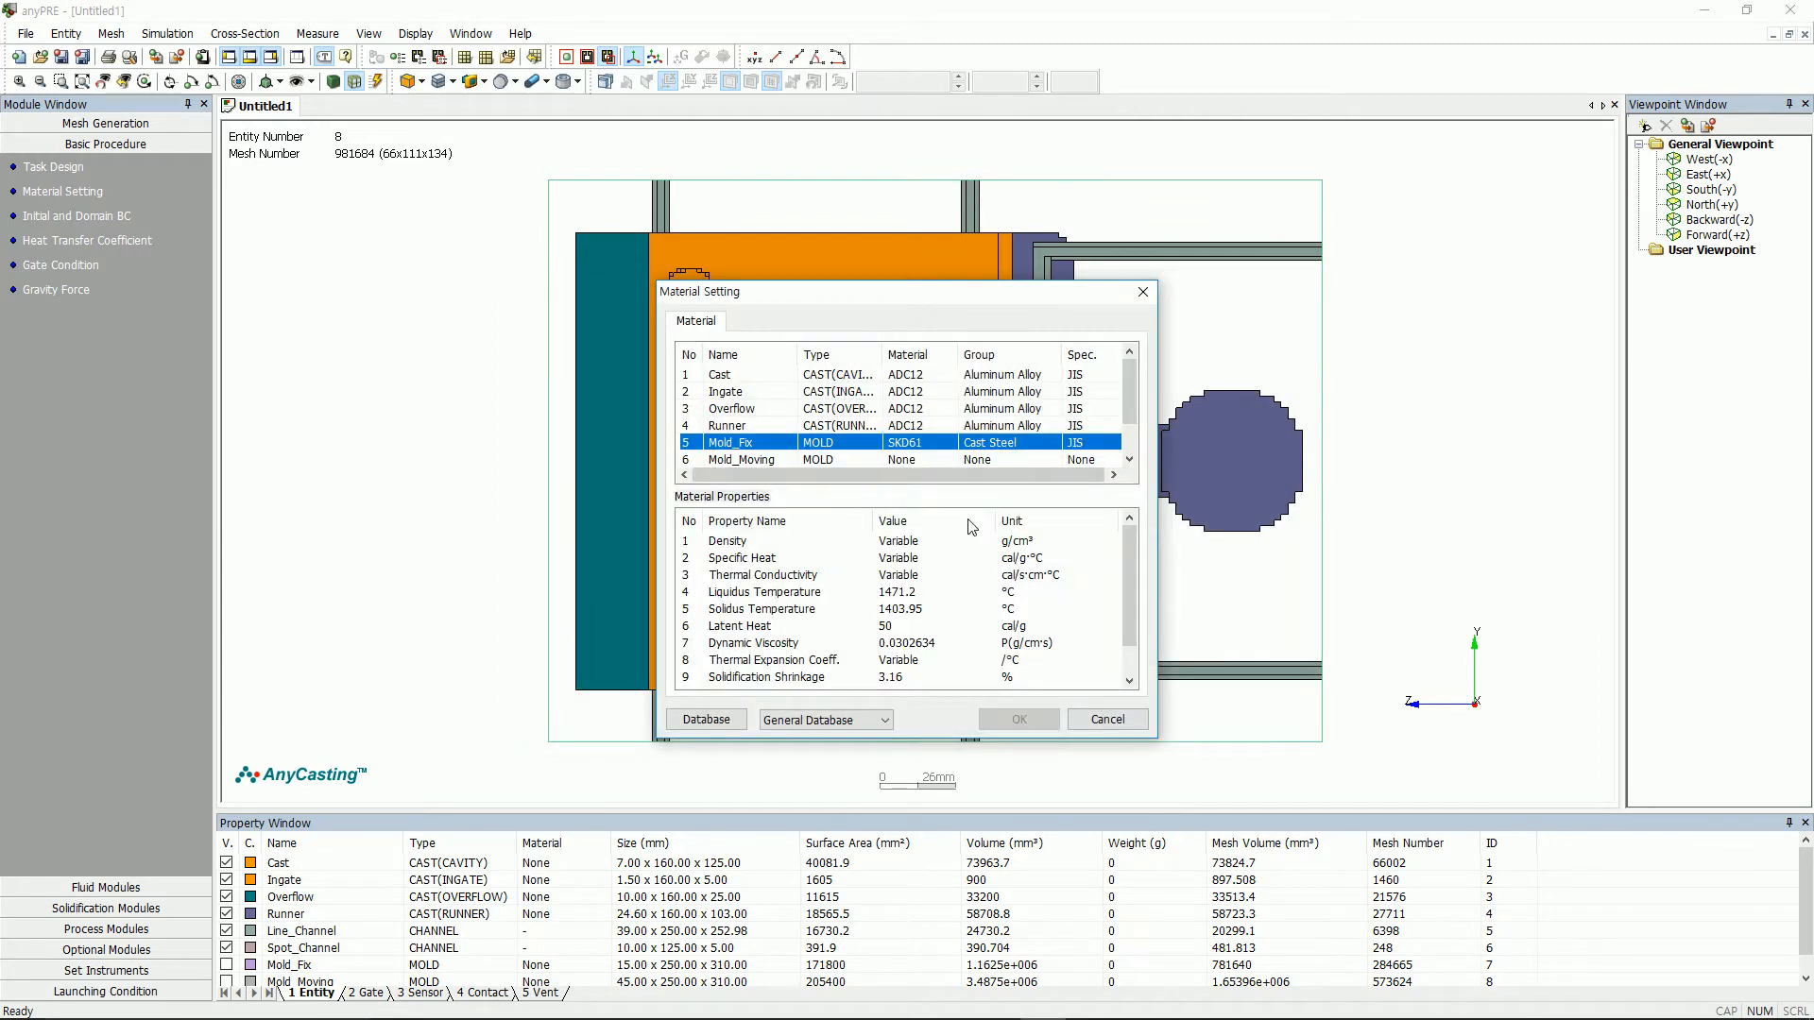
# - Assign the JIS cast steel SKD61 to the Mold_Moving entity and confirm the material settings
pyautogui.doubleClick(915, 463)
pyautogui.click(605, 385)
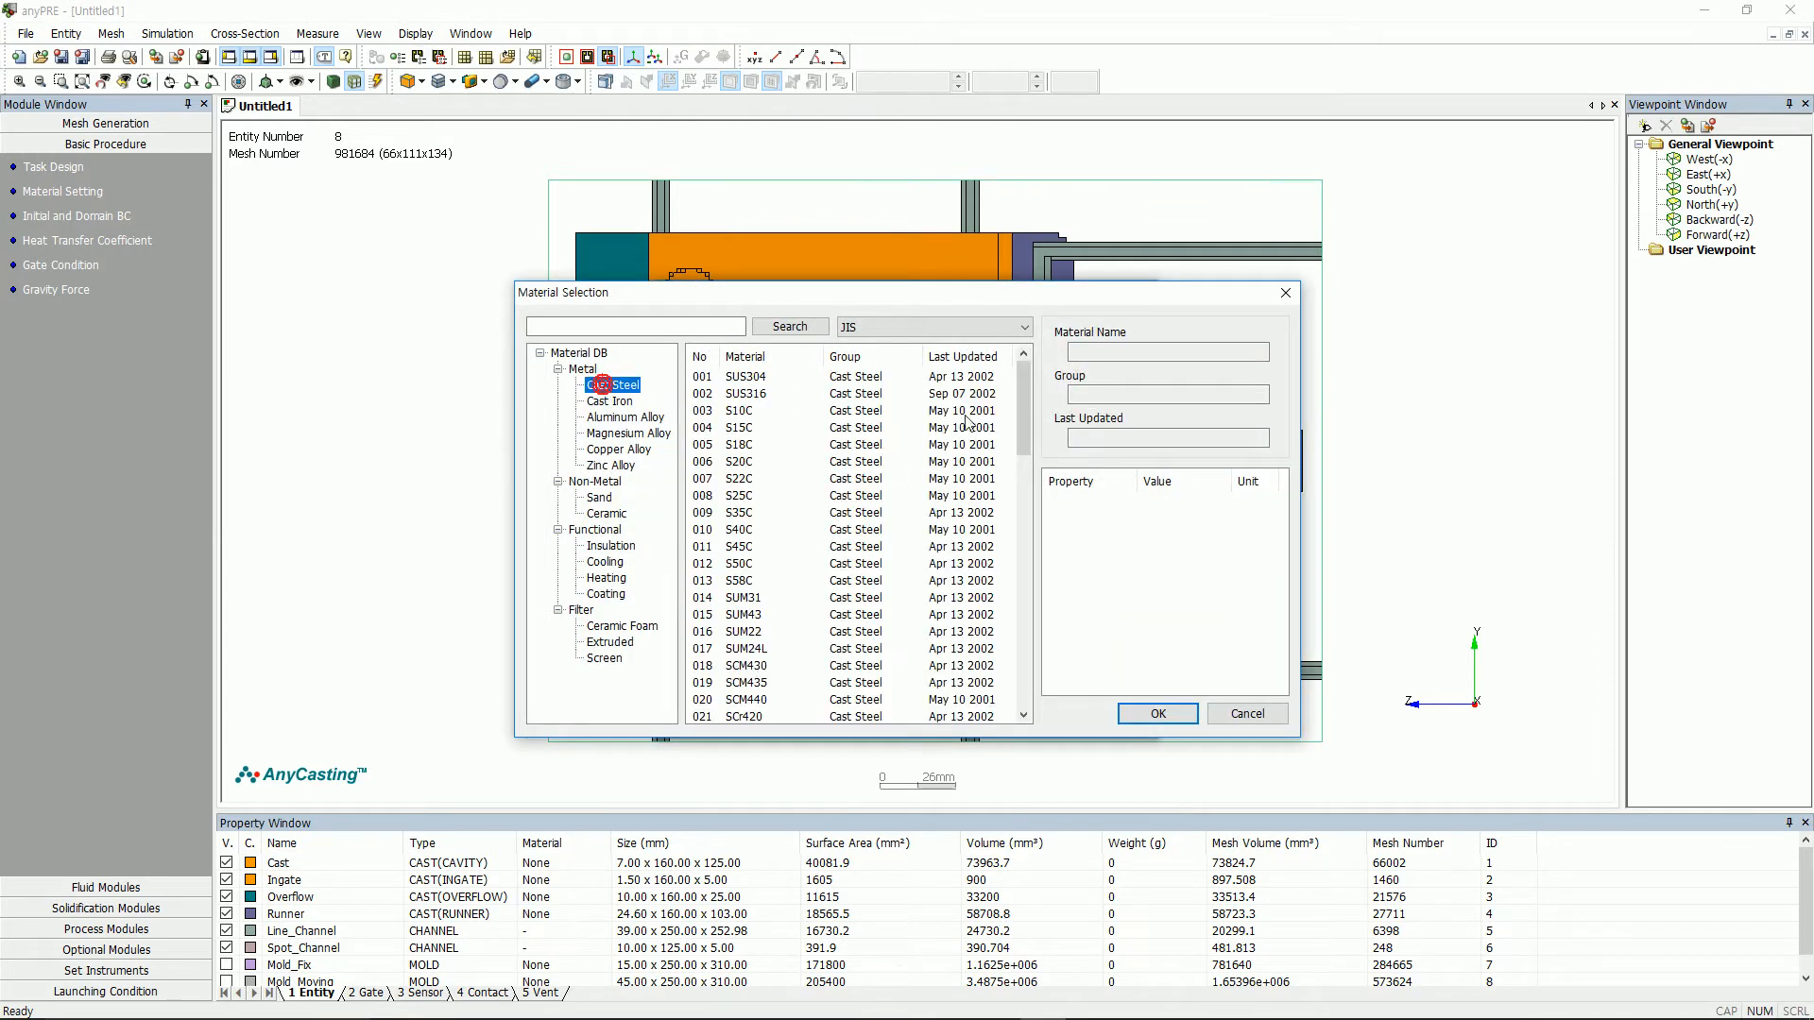
pyautogui.moveTo(1028, 389); pyautogui.dragTo(1028, 490)
pyautogui.click(767, 583)
pyautogui.click(1157, 713)
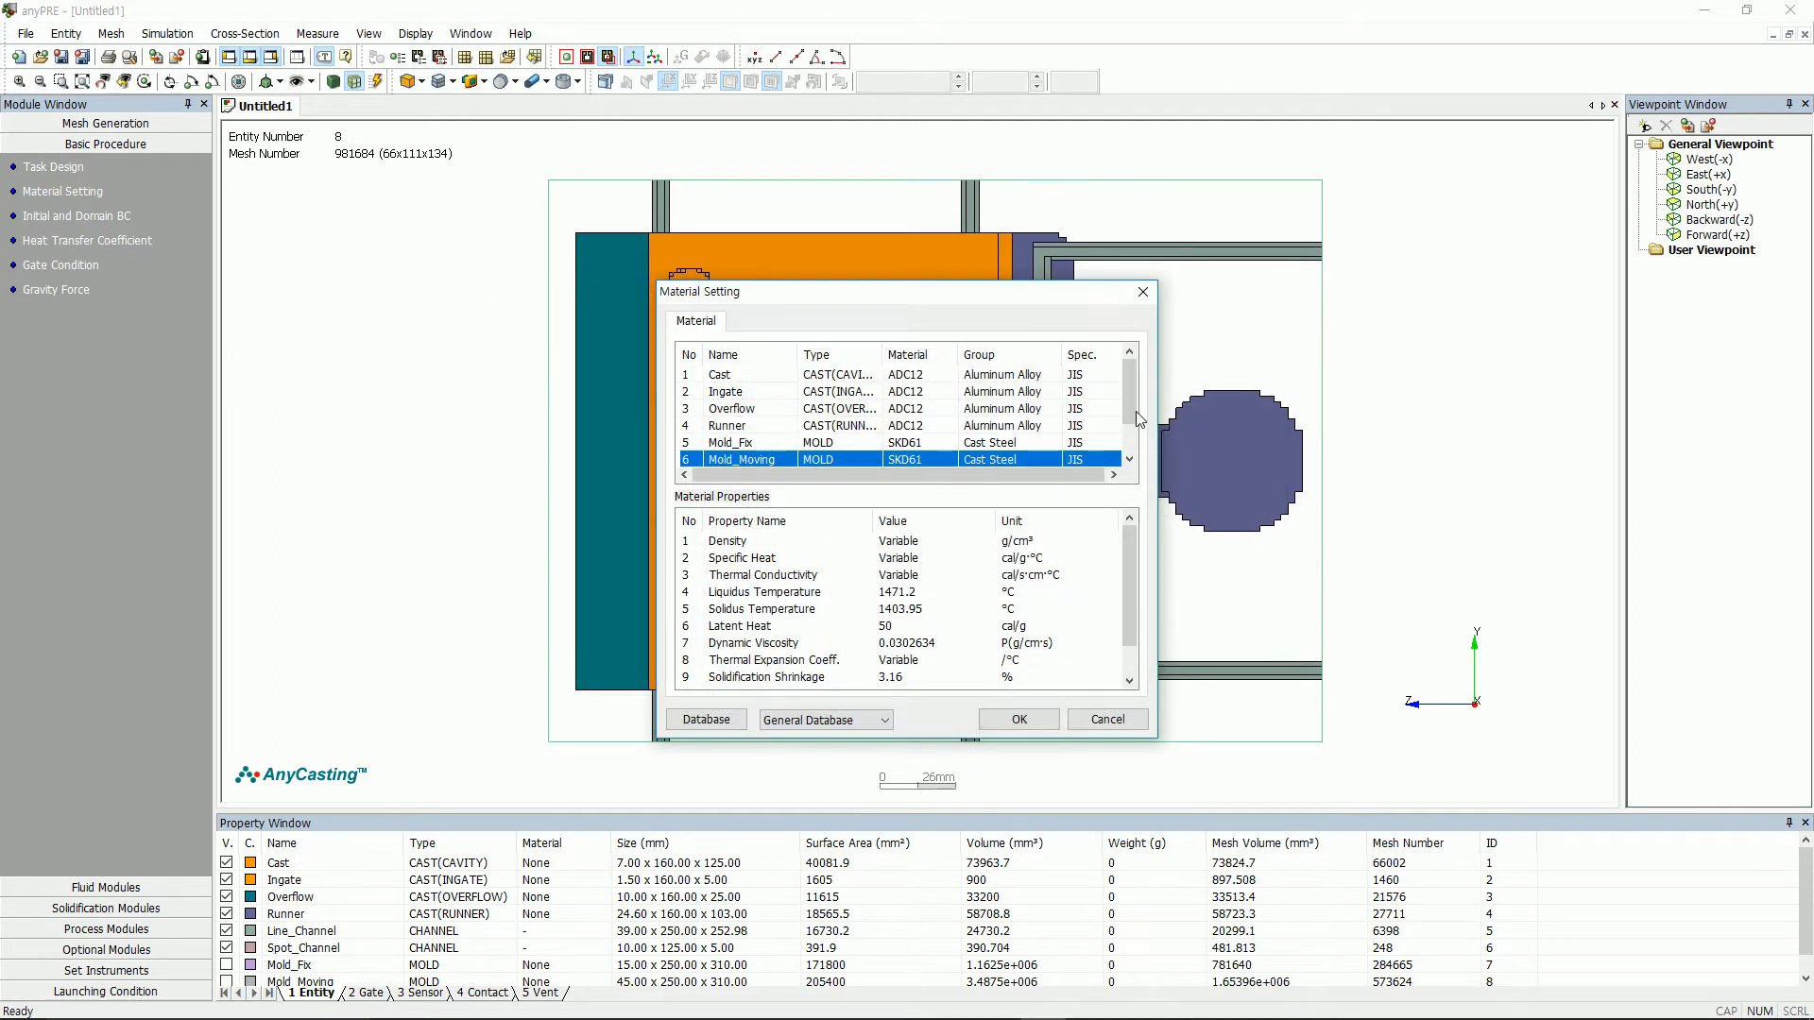
pyautogui.scroll(-1, 1139, 418)
pyautogui.click(1008, 718)
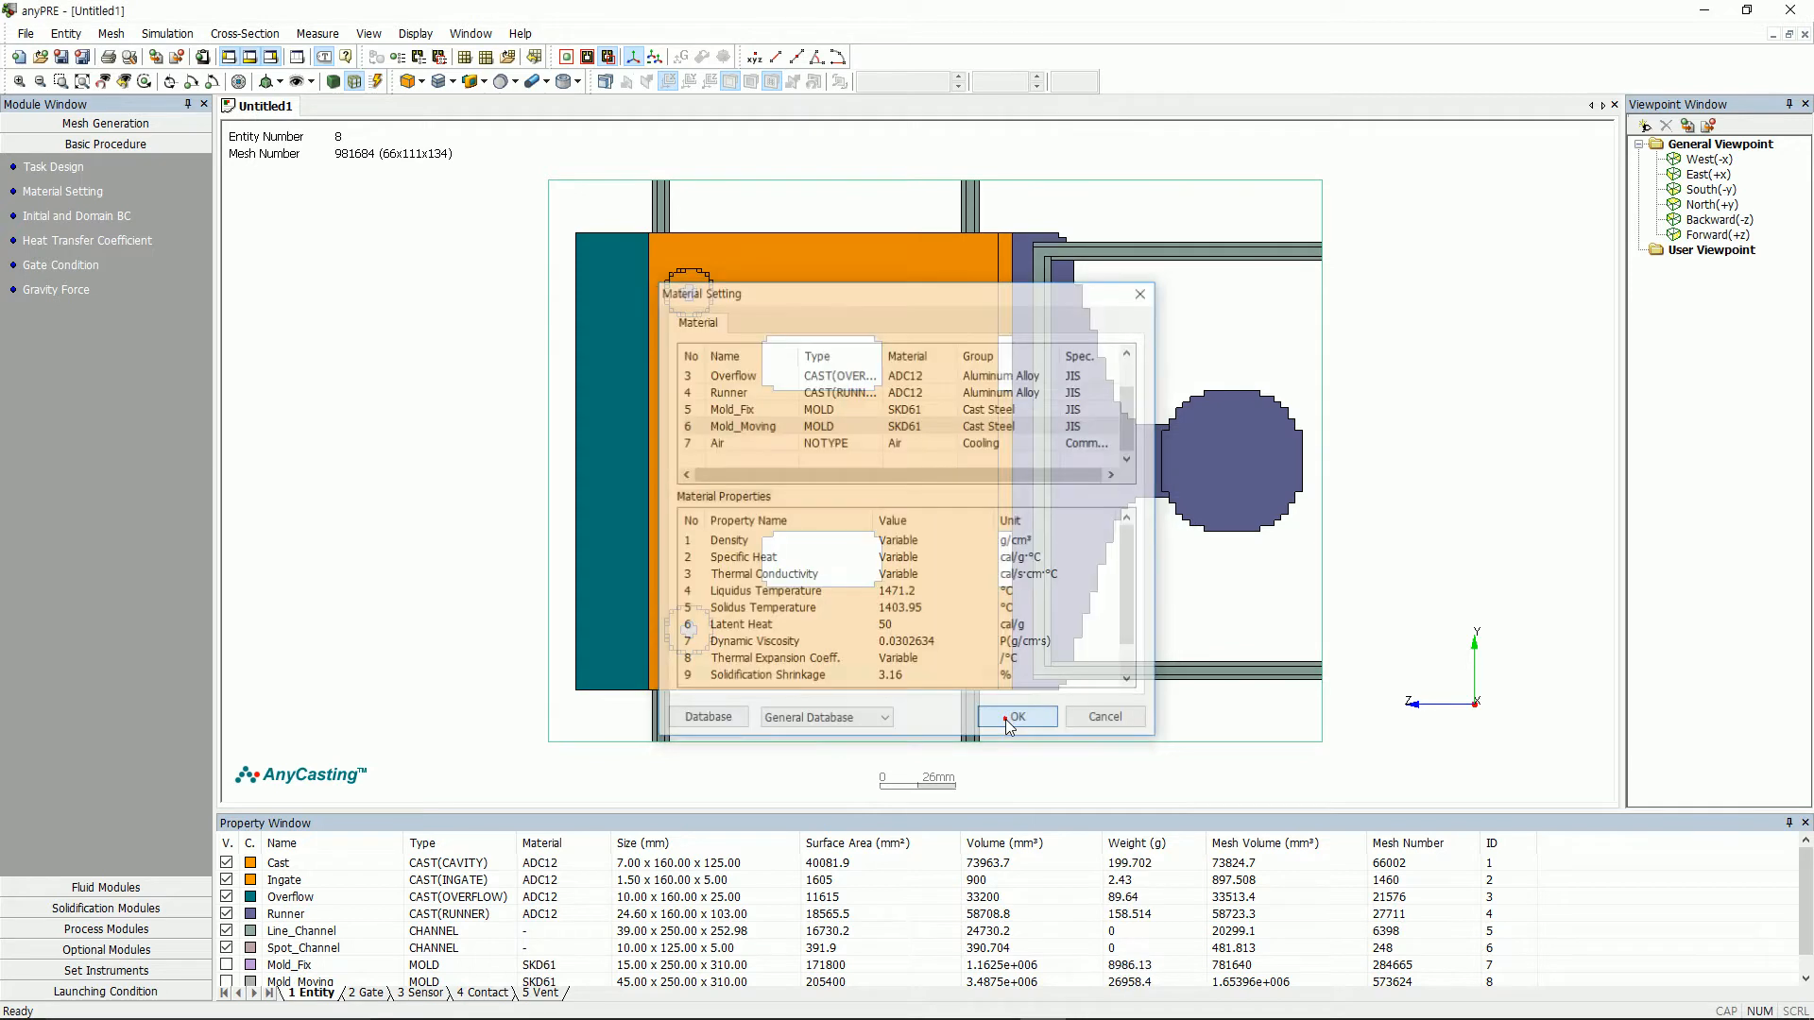
# - Set the initial temperature of Mold_Fix and Mold_Moving to a constant 180 °C and confirm the conditions
pyautogui.click(87, 217)
pyautogui.scroll(-1, 780, 476)
pyautogui.click(781, 472)
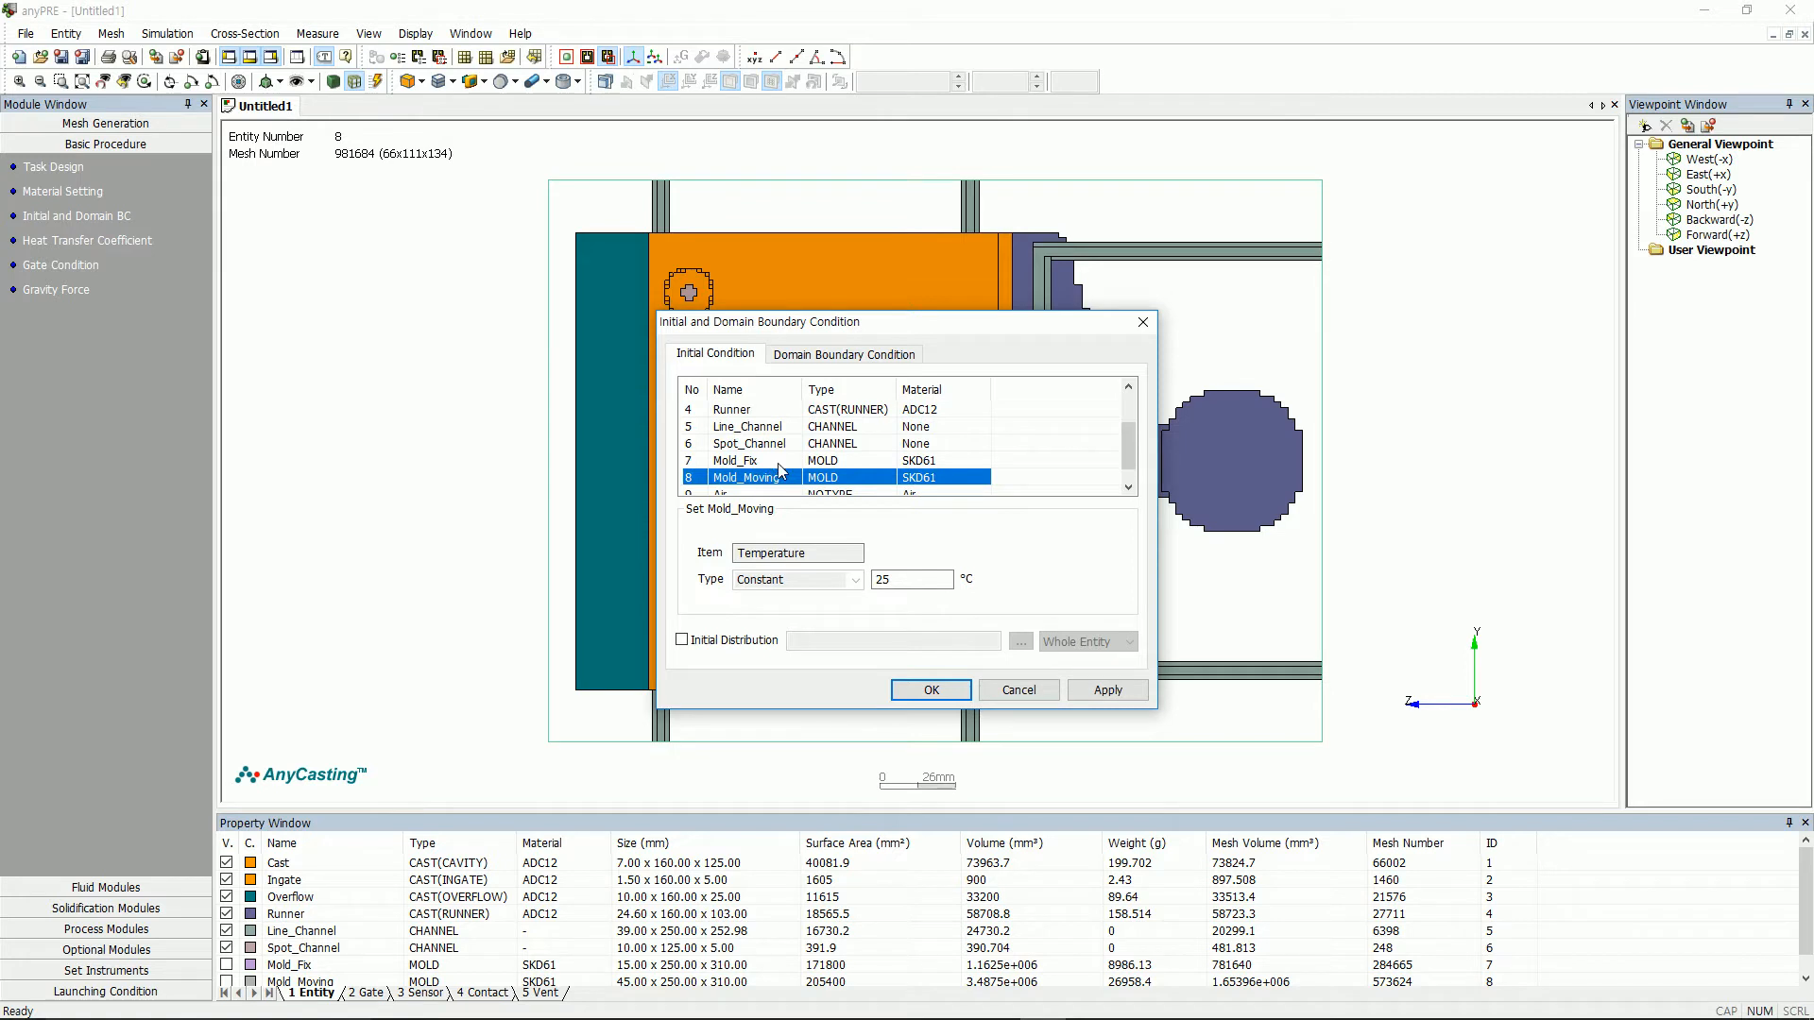
pyautogui.keyDown('shift'); pyautogui.click(747, 460); pyautogui.keyUp('shift')
pyautogui.doubleClick(907, 579)
pyautogui.write('180')
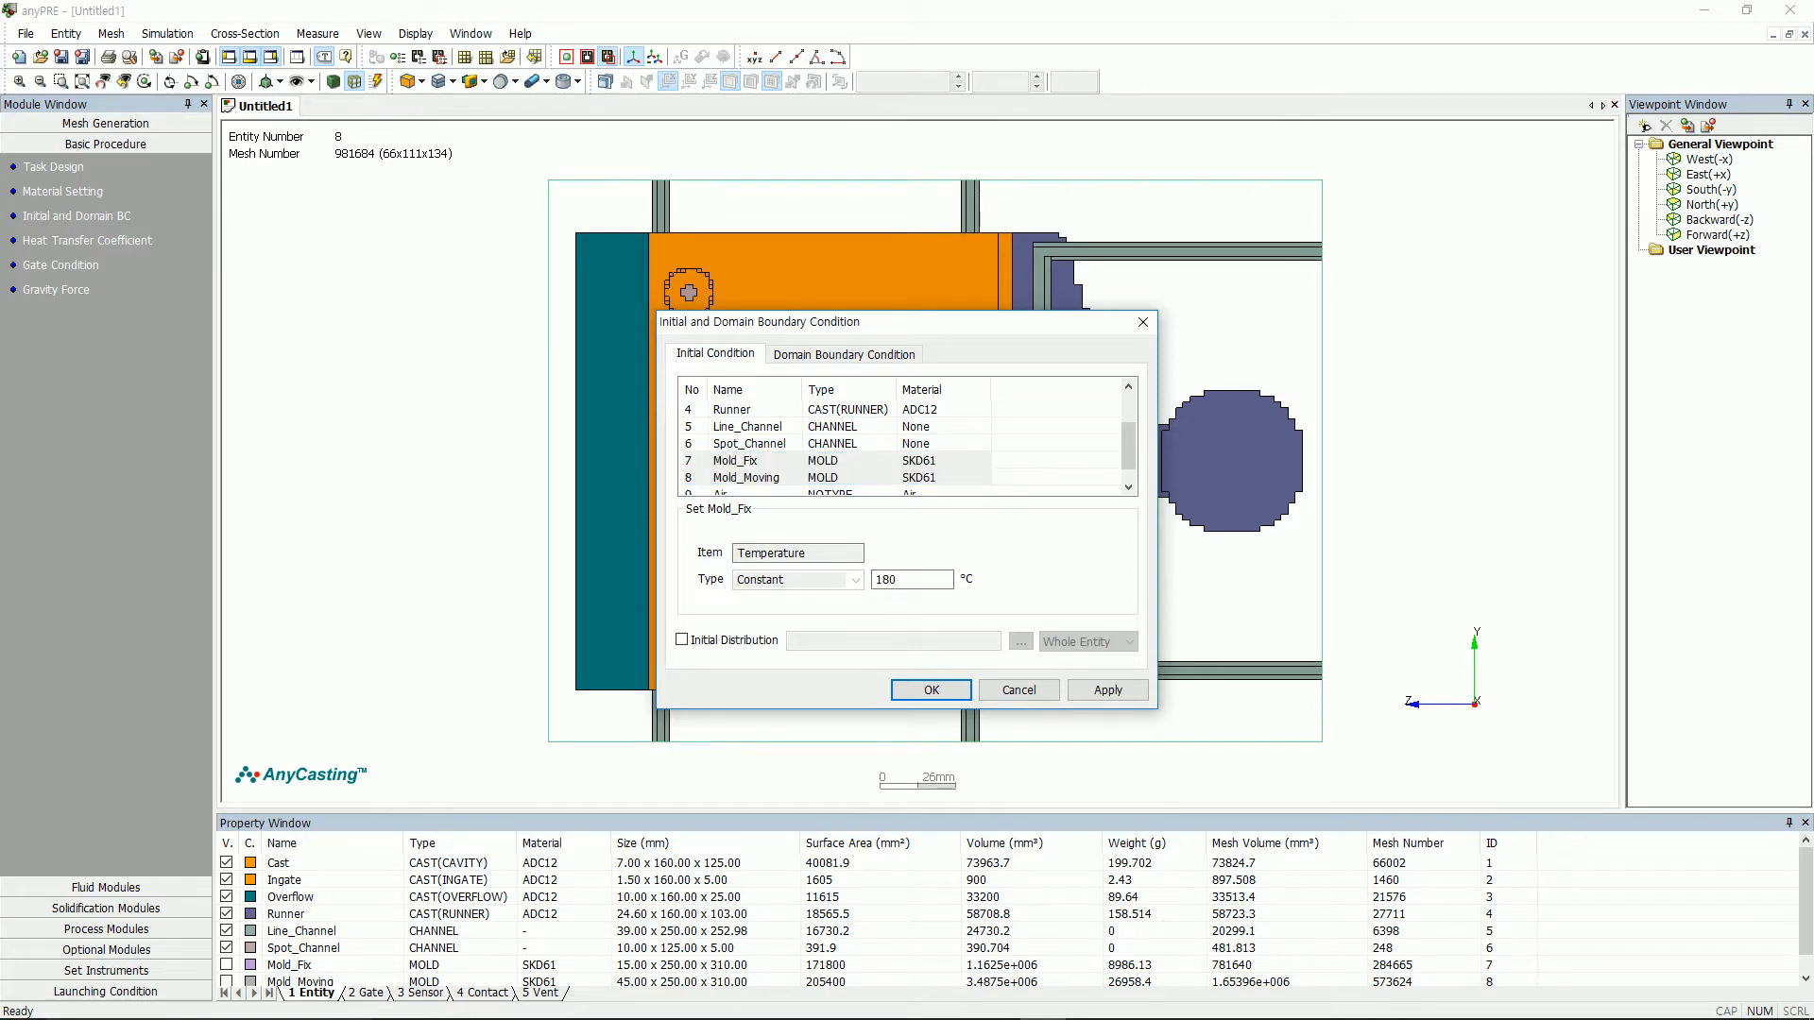
pyautogui.click(1107, 691)
pyautogui.click(920, 695)
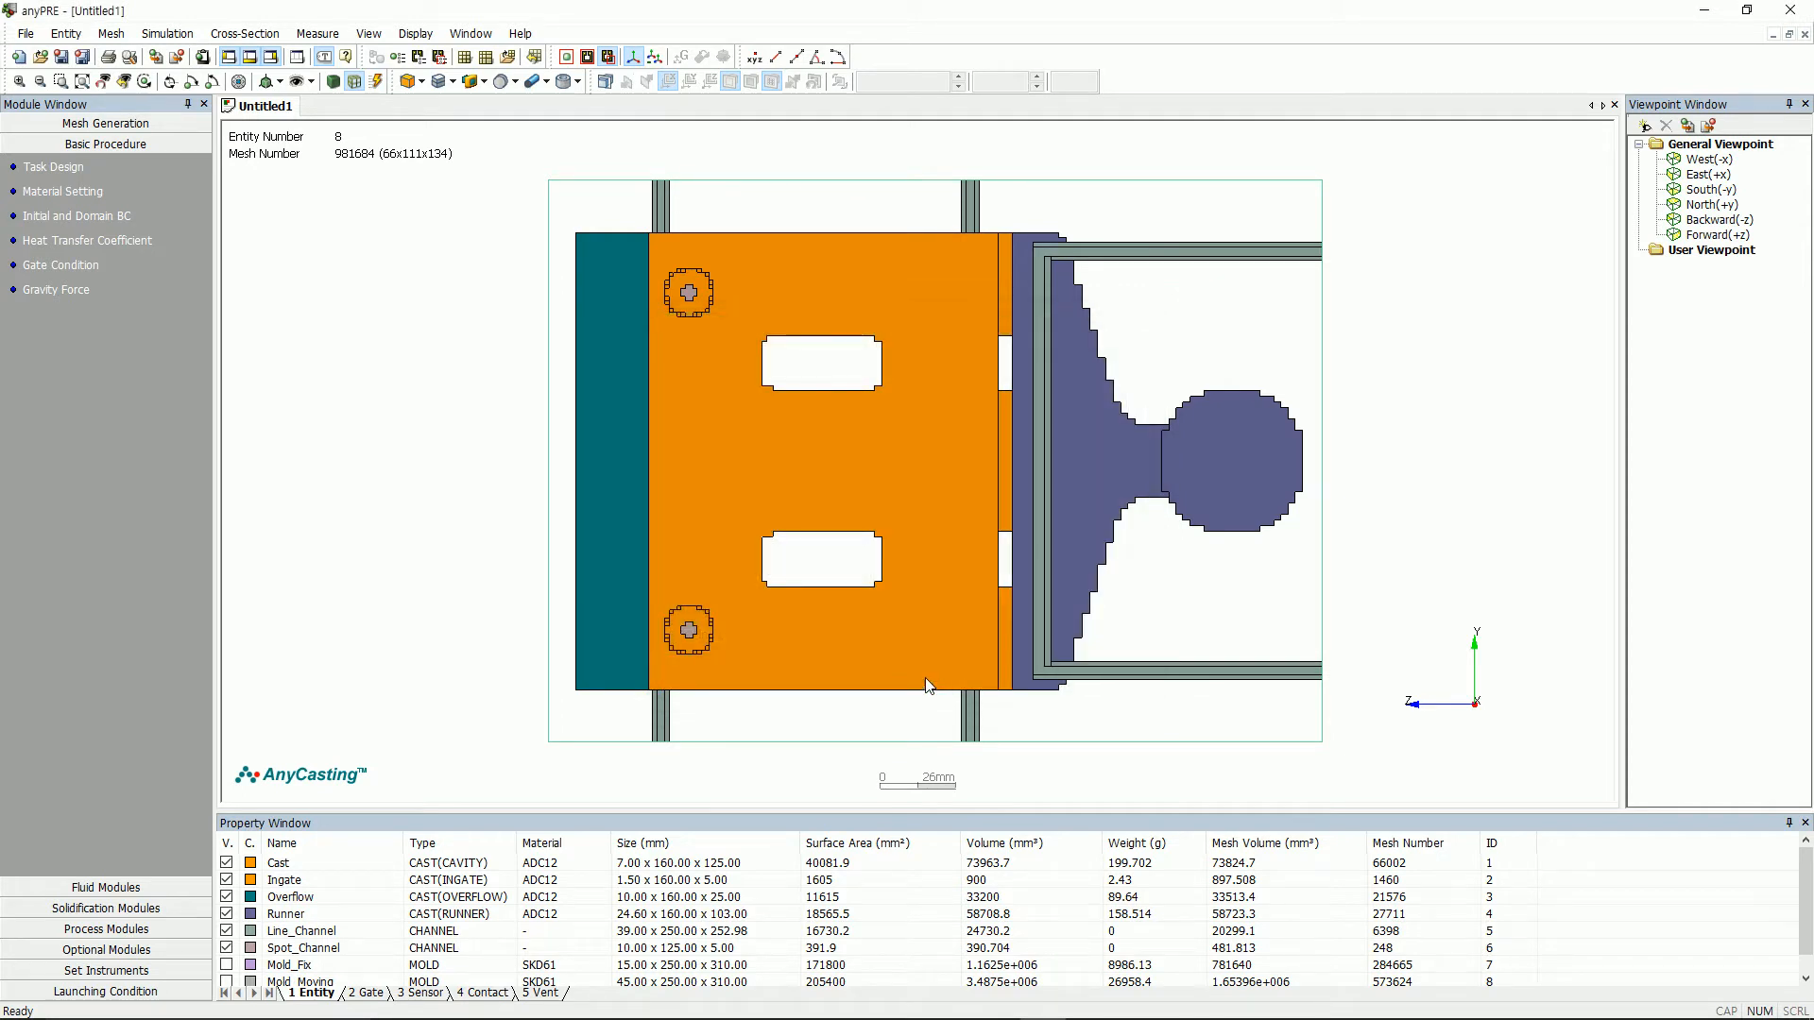
# - Review the heat transfer coefficients of the entity pairs and apply the listed values
pyautogui.click(133, 240)
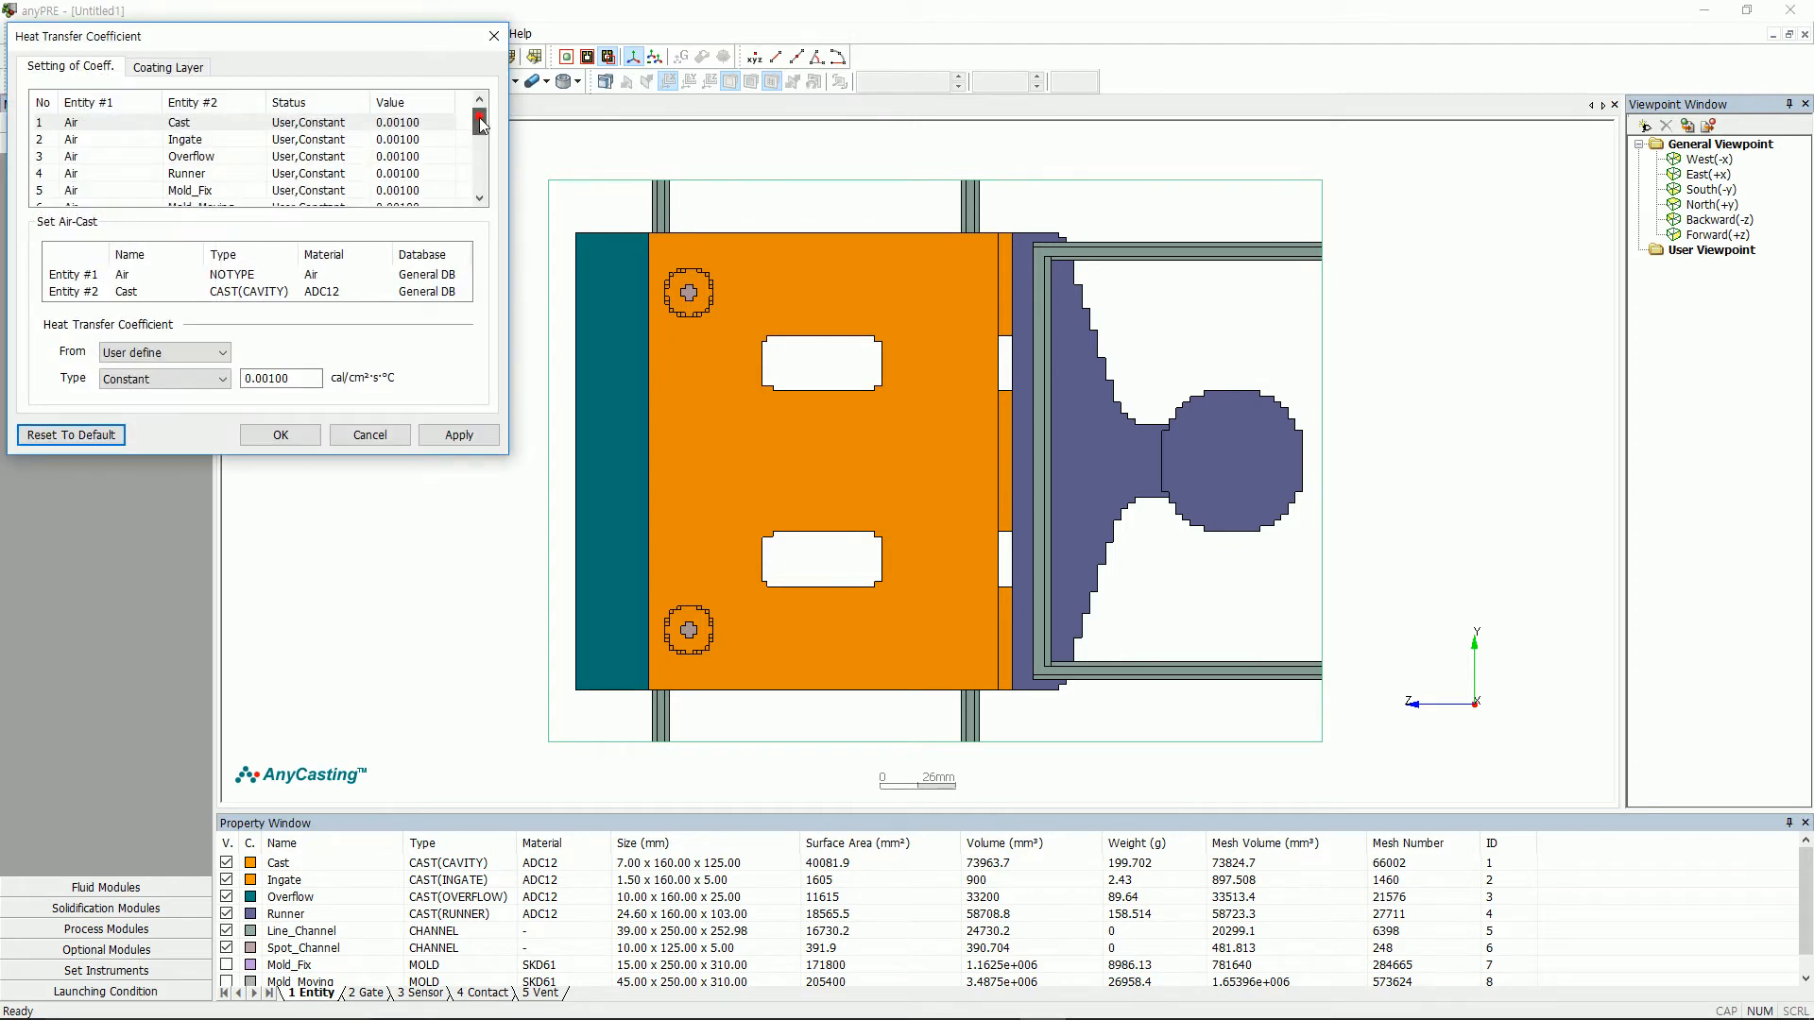
pyautogui.moveTo(479, 118); pyautogui.dragTo(479, 181)
pyautogui.click(453, 438)
pyautogui.click(284, 434)
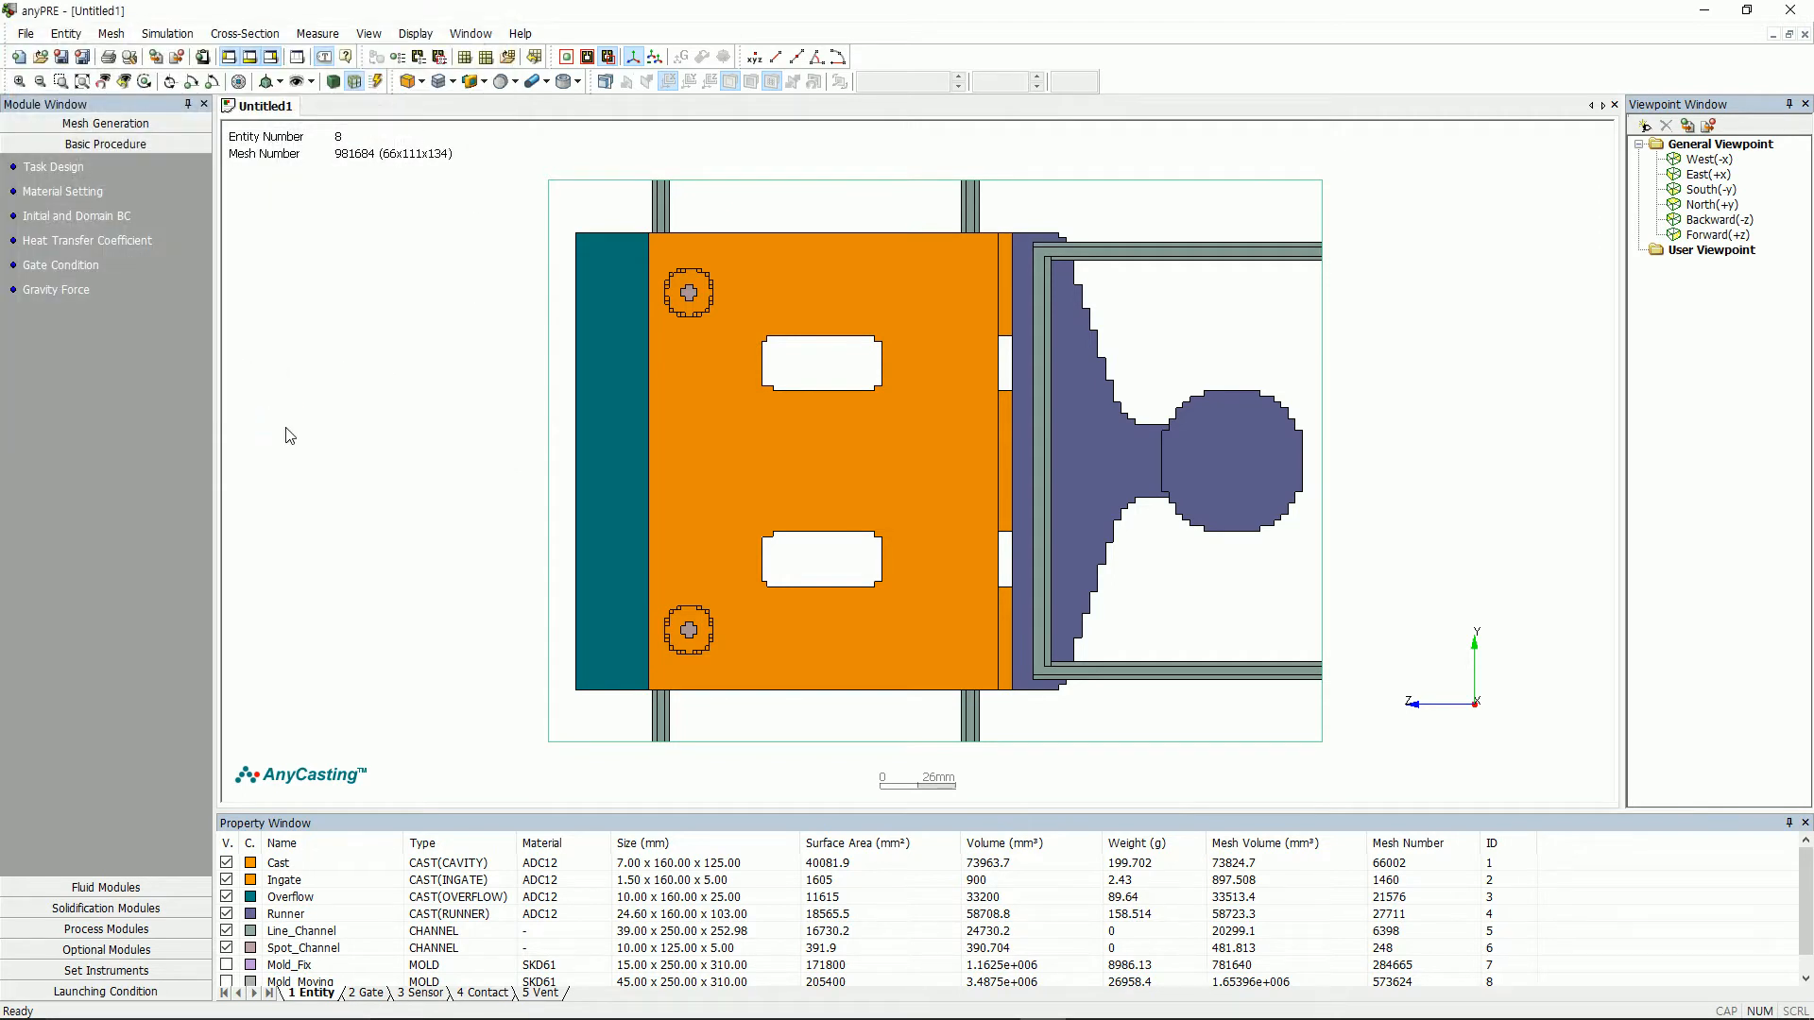
# - Define a gate on the runner's round end face with a constant temperature of 640 °C during filling
pyautogui.click(76, 264)
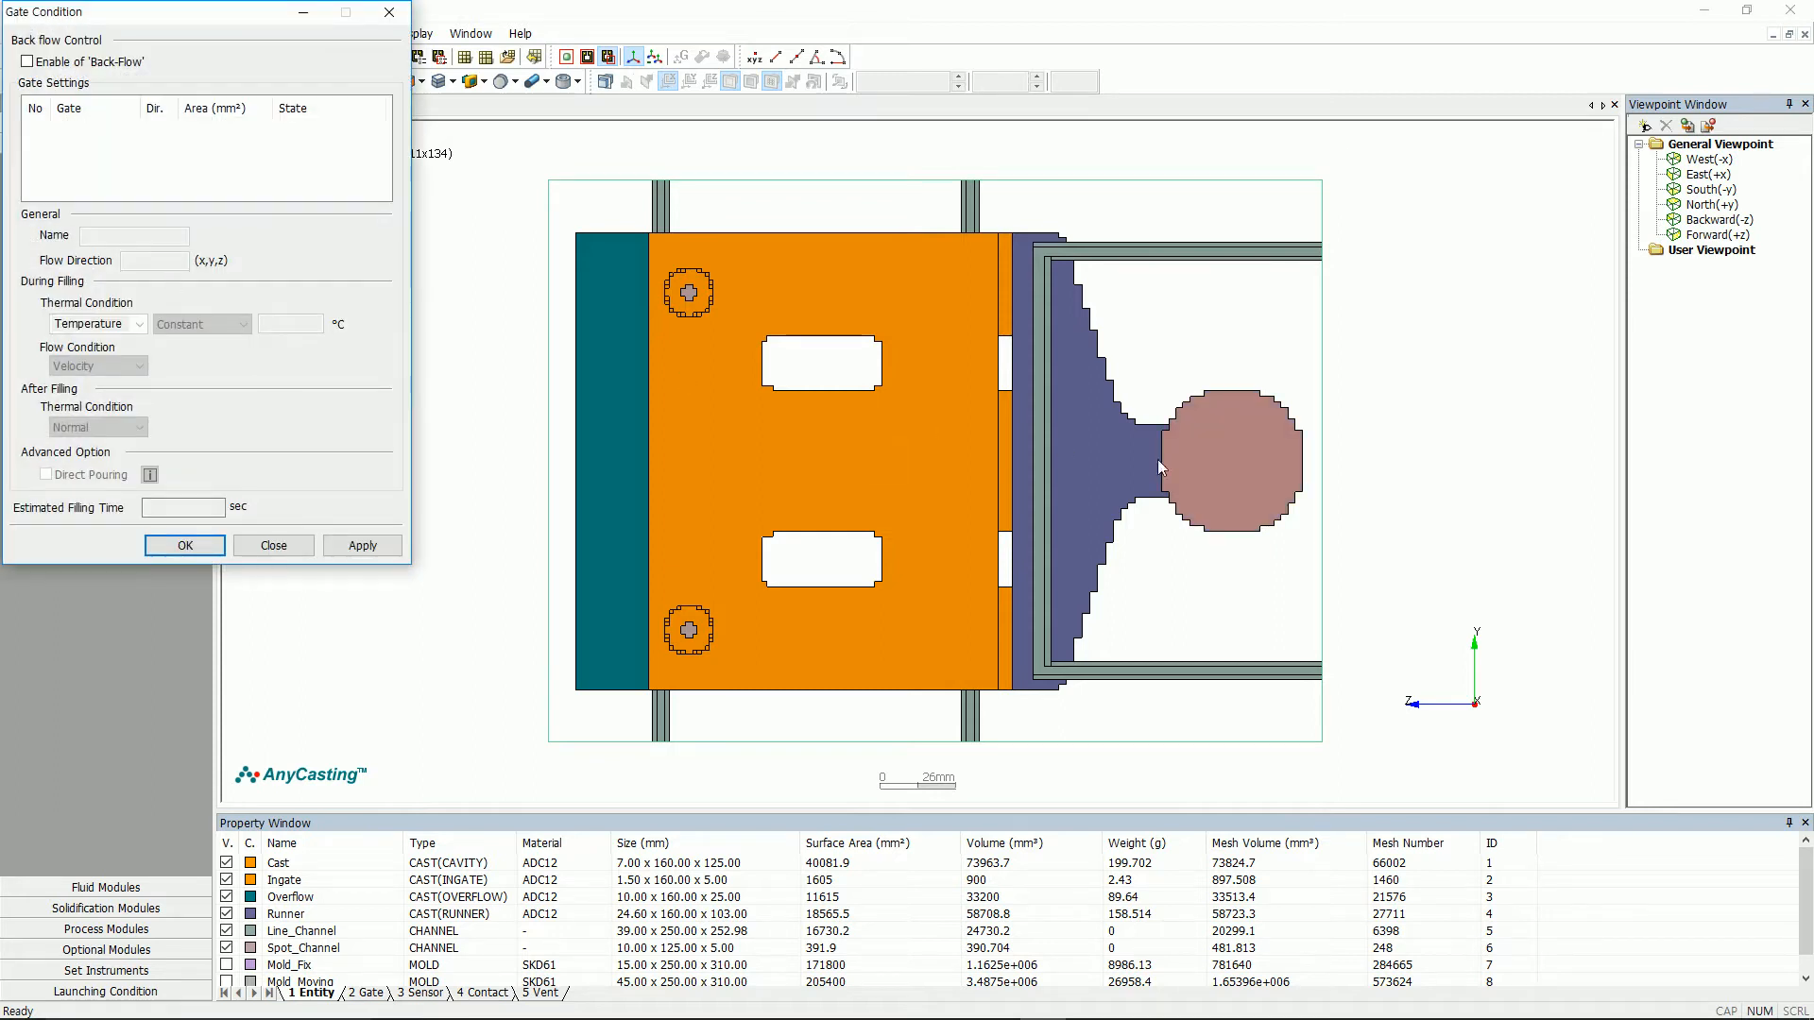
pyautogui.click(1234, 463)
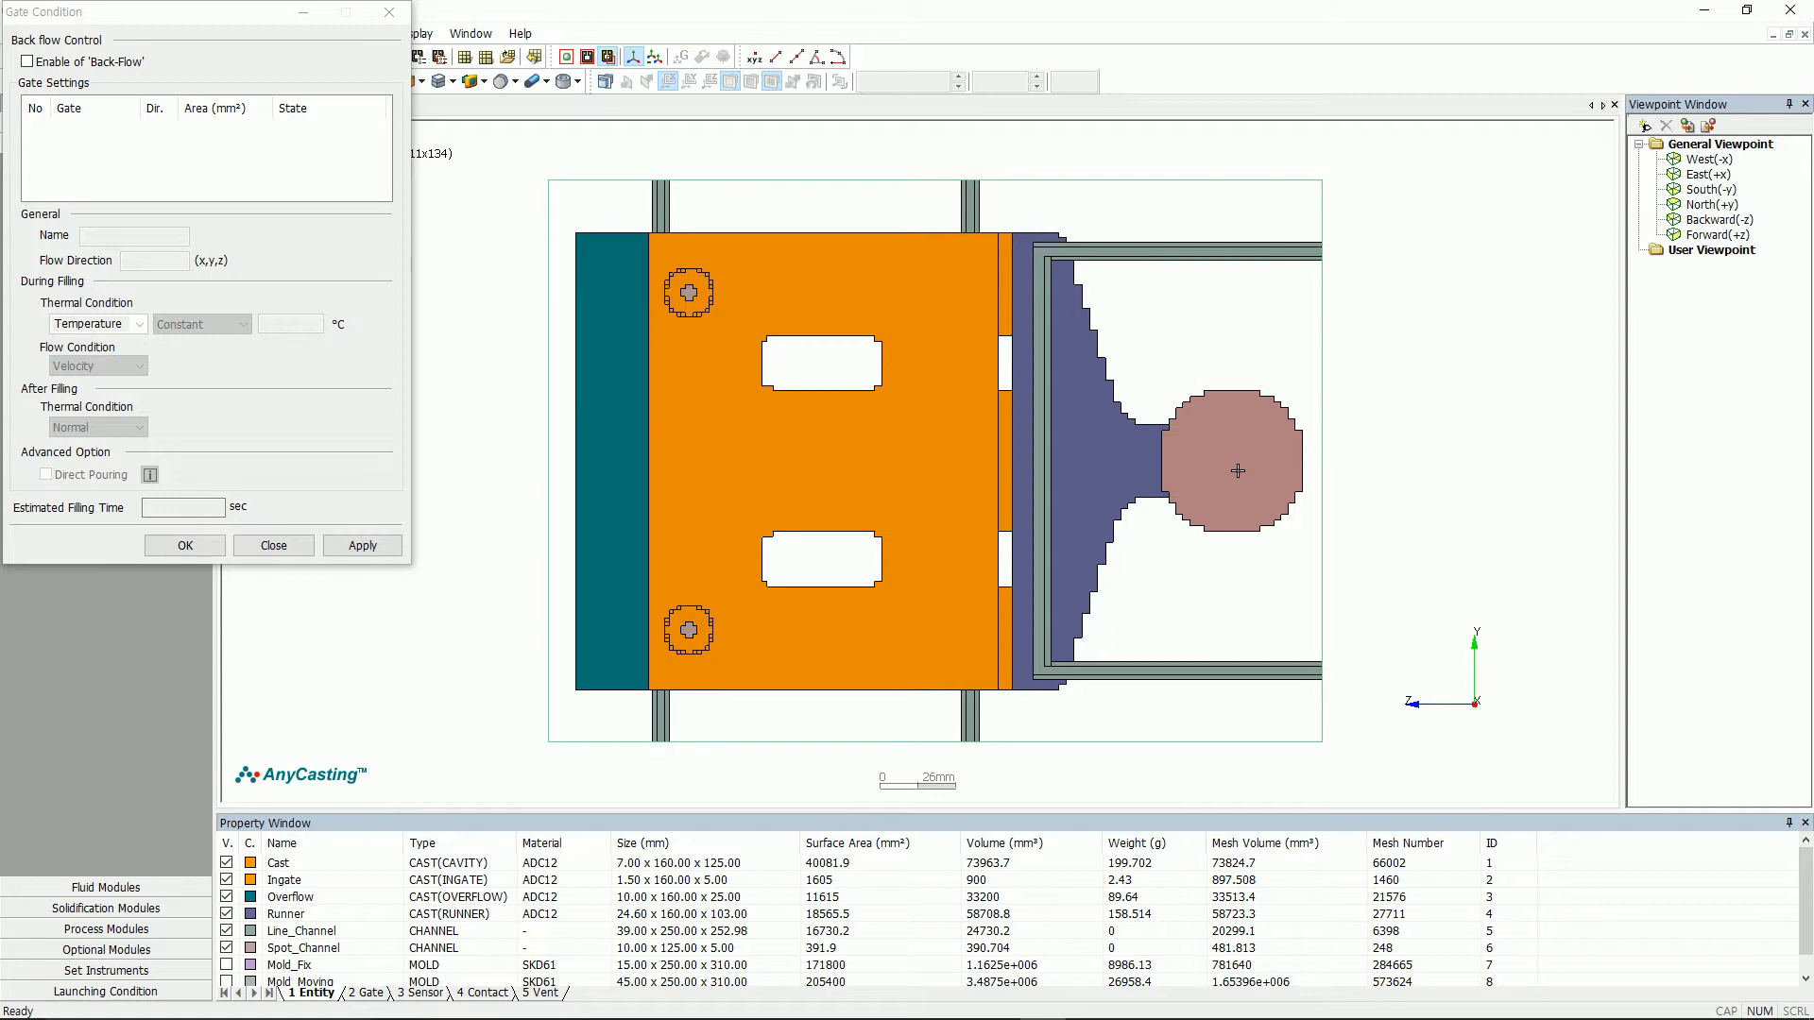
pyautogui.click(1238, 471)
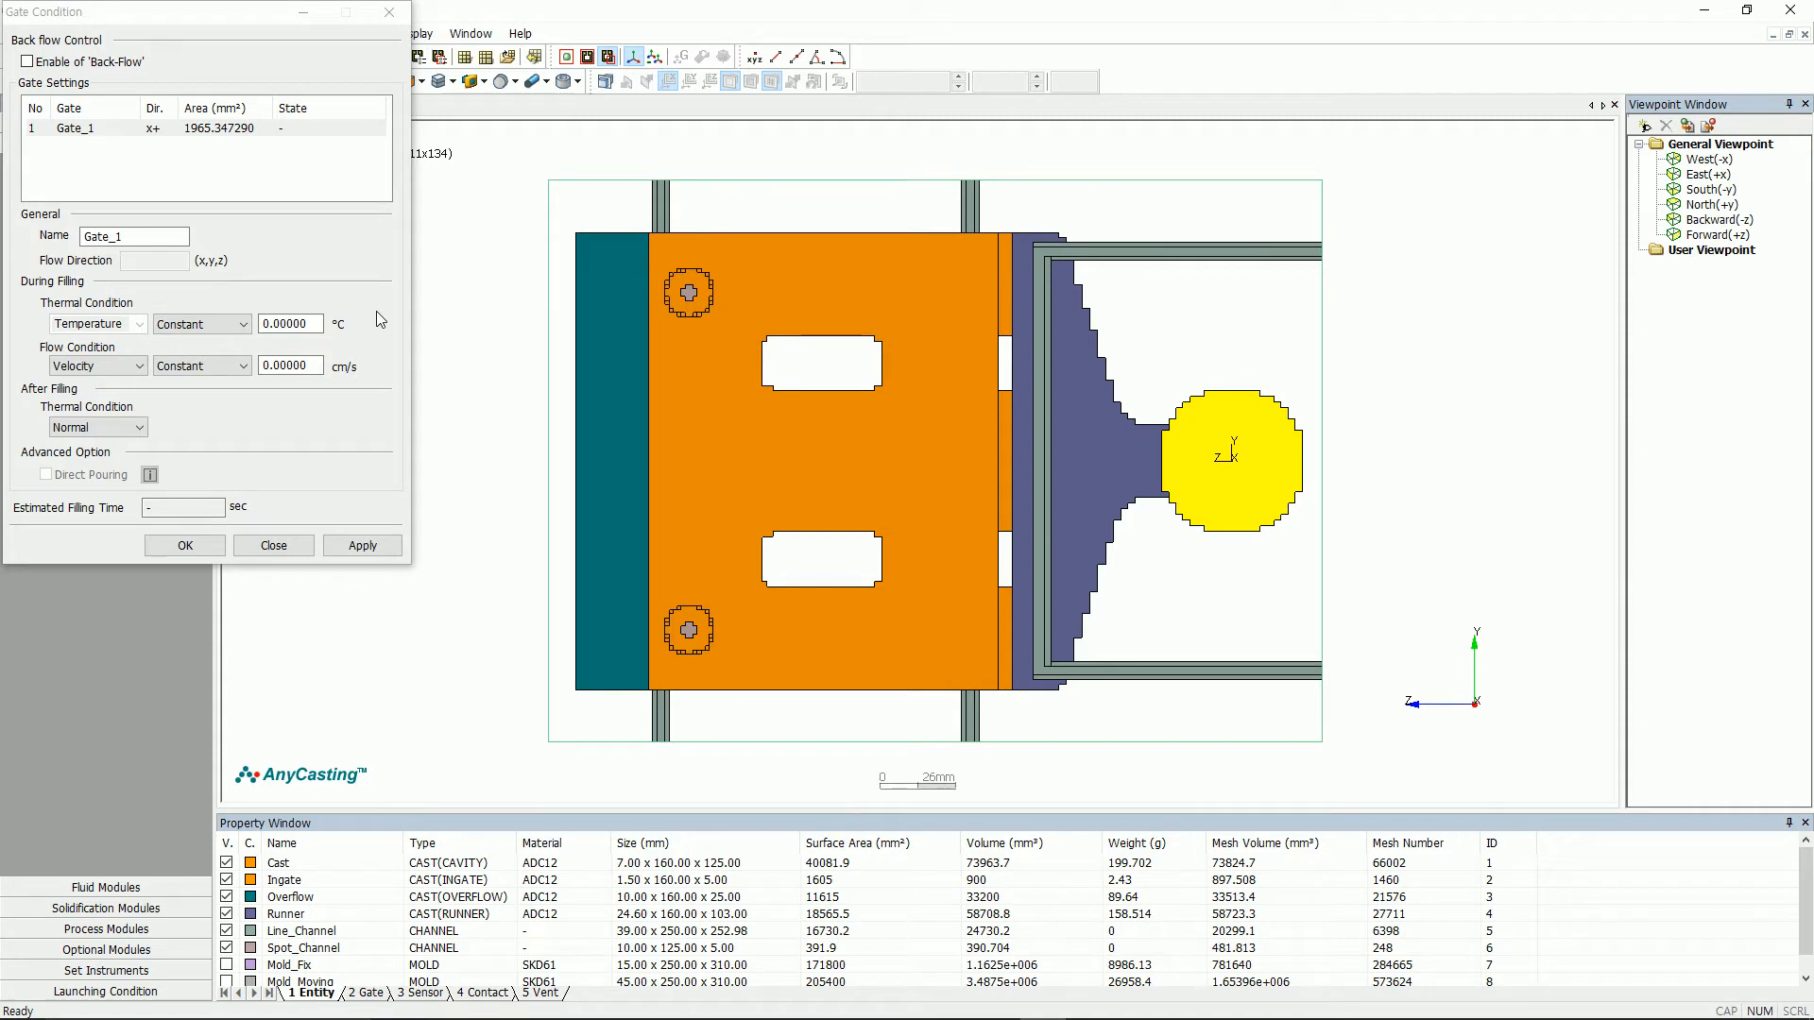
pyautogui.doubleClick(290, 323)
pyautogui.write('640')
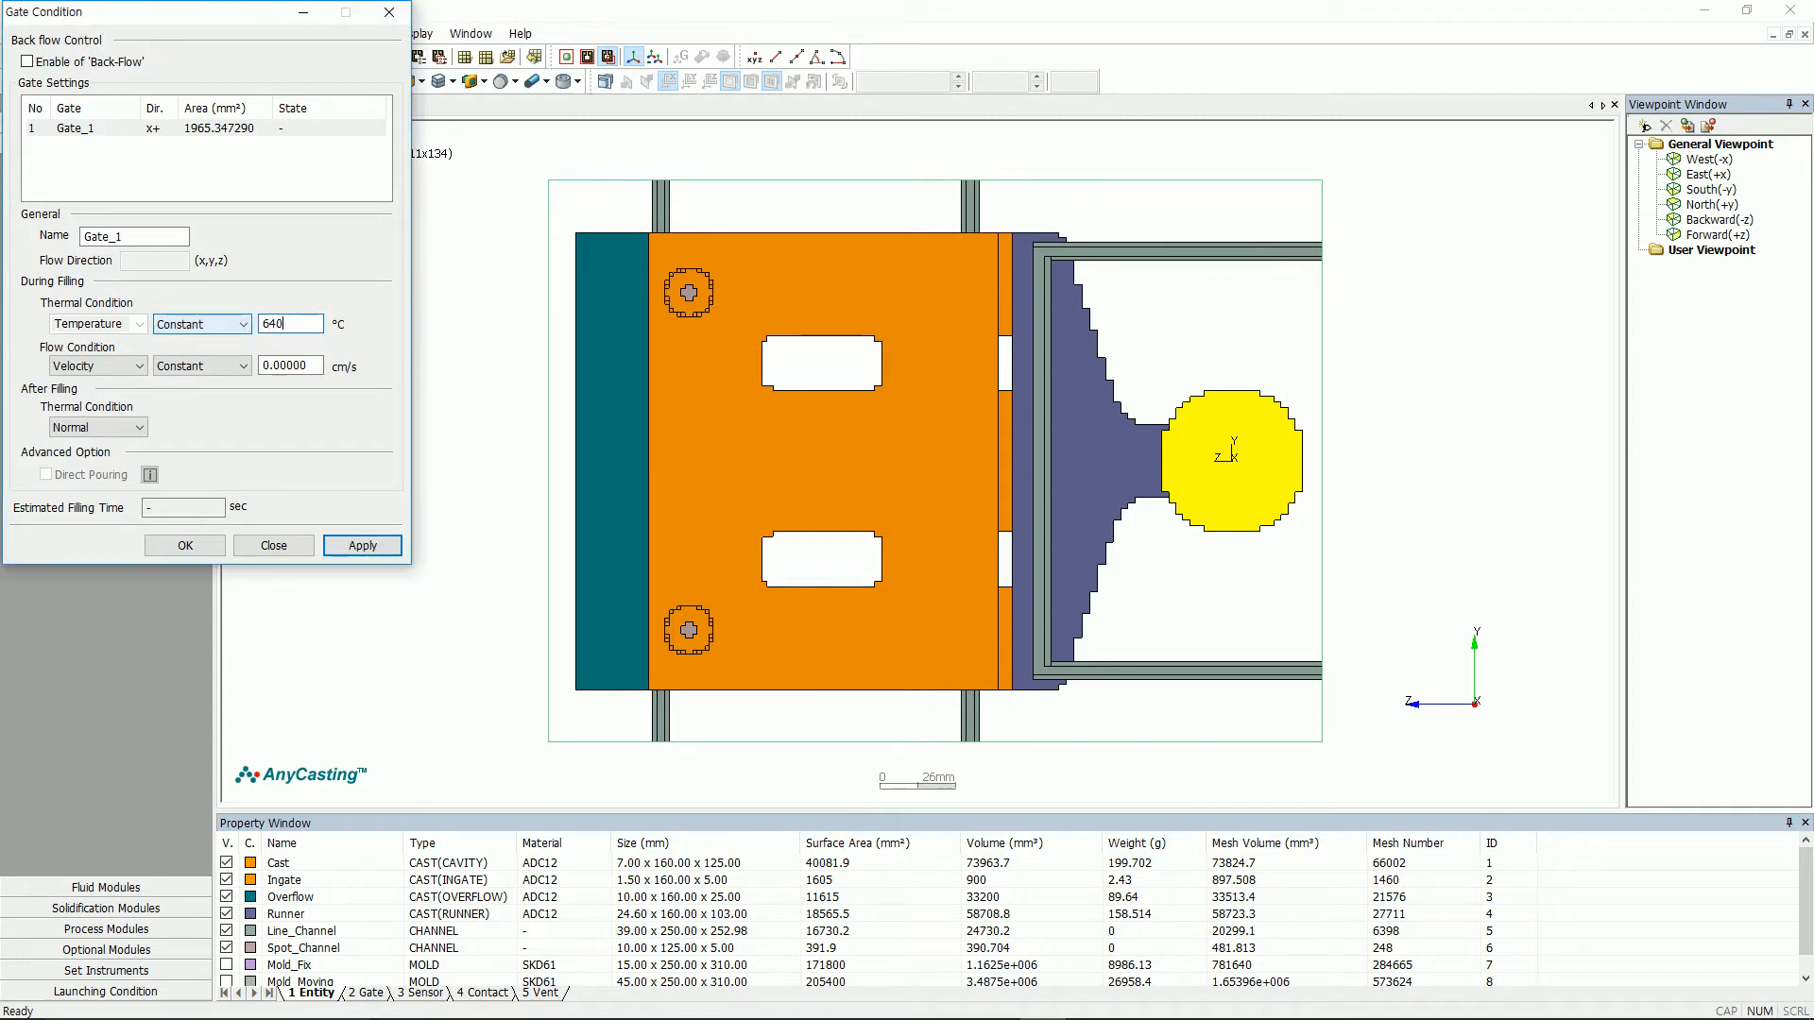
pyautogui.click(362, 546)
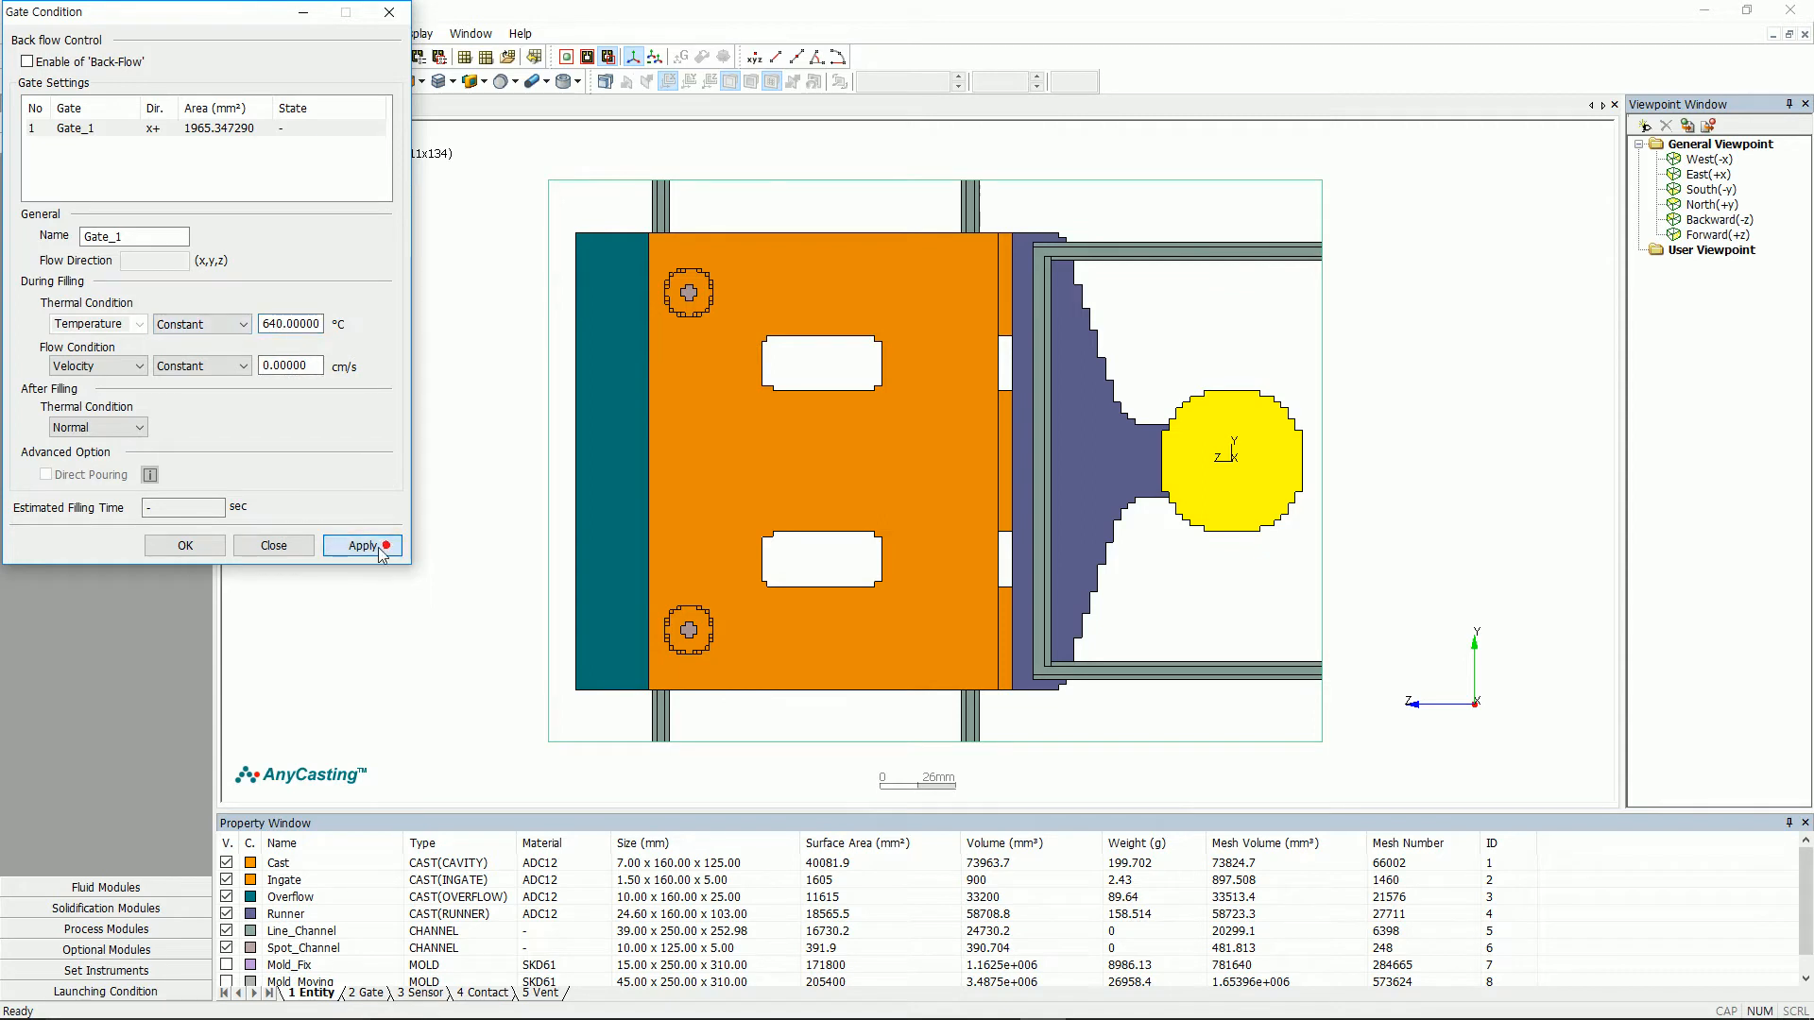
pyautogui.click(180, 546)
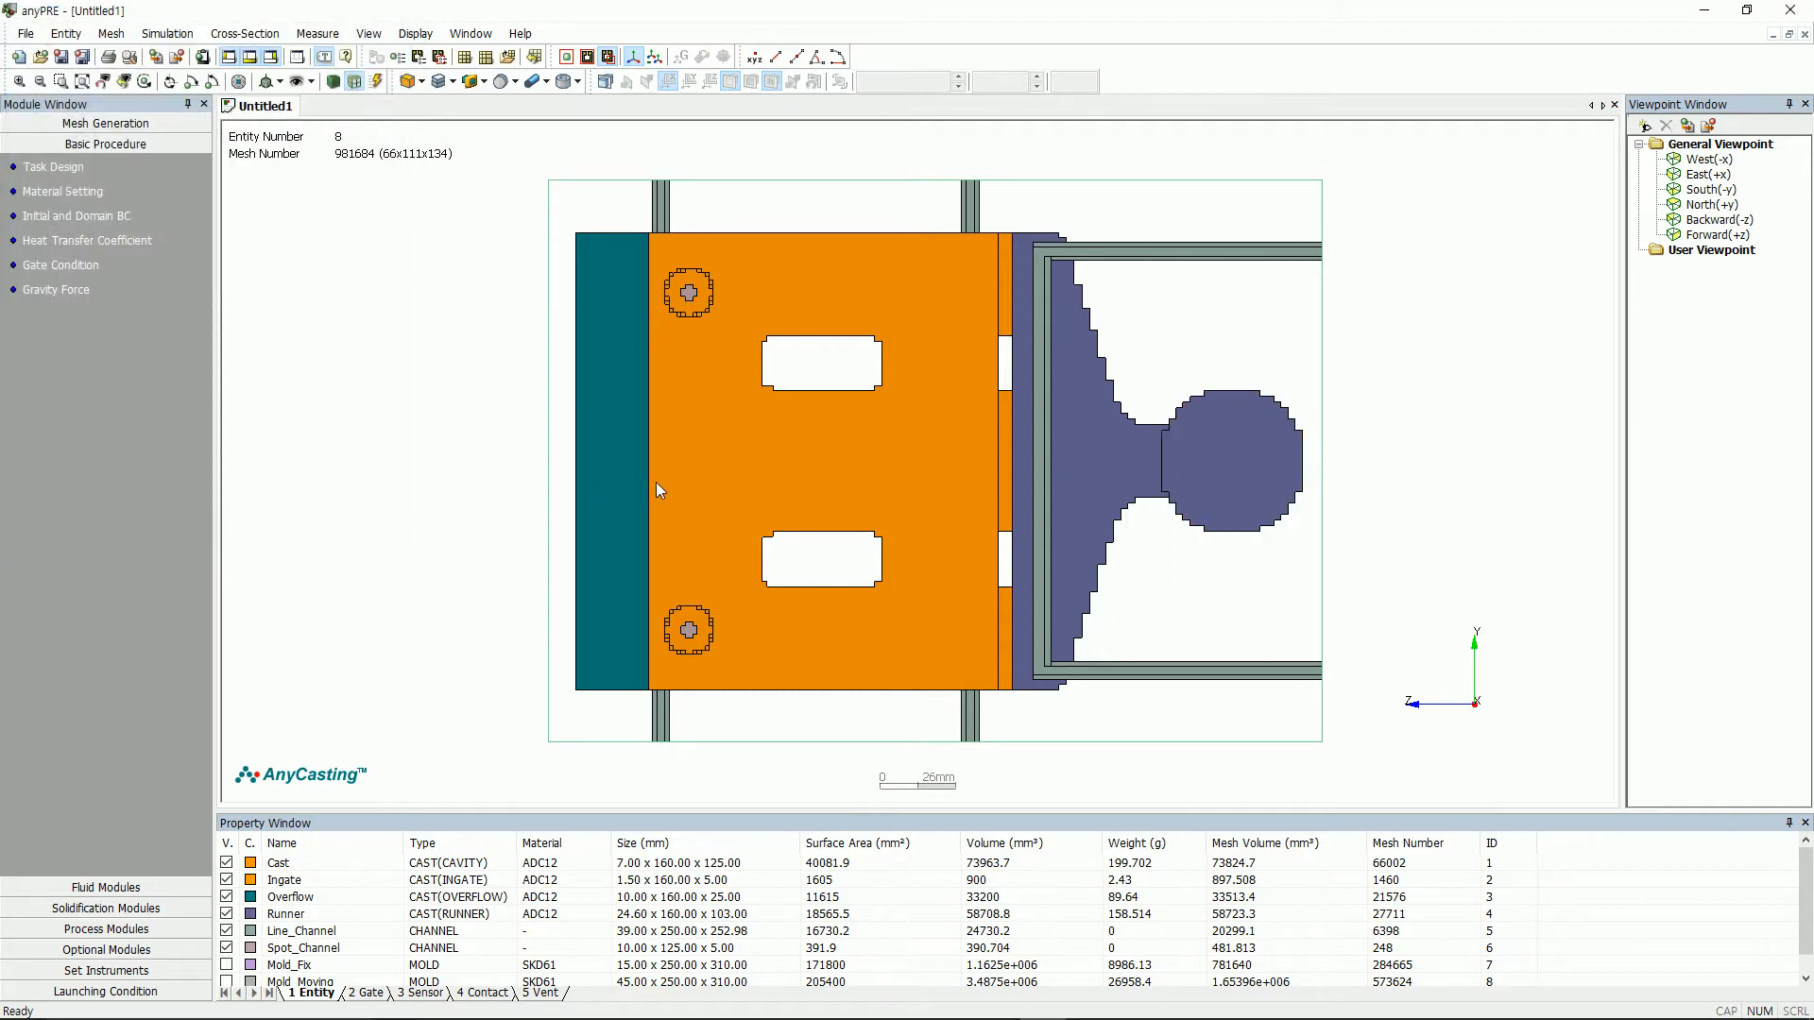
# - Enable the gravity force and set its direction to -z
pyautogui.click(189, 81)
pyautogui.scroll(-2, 1133, 624)
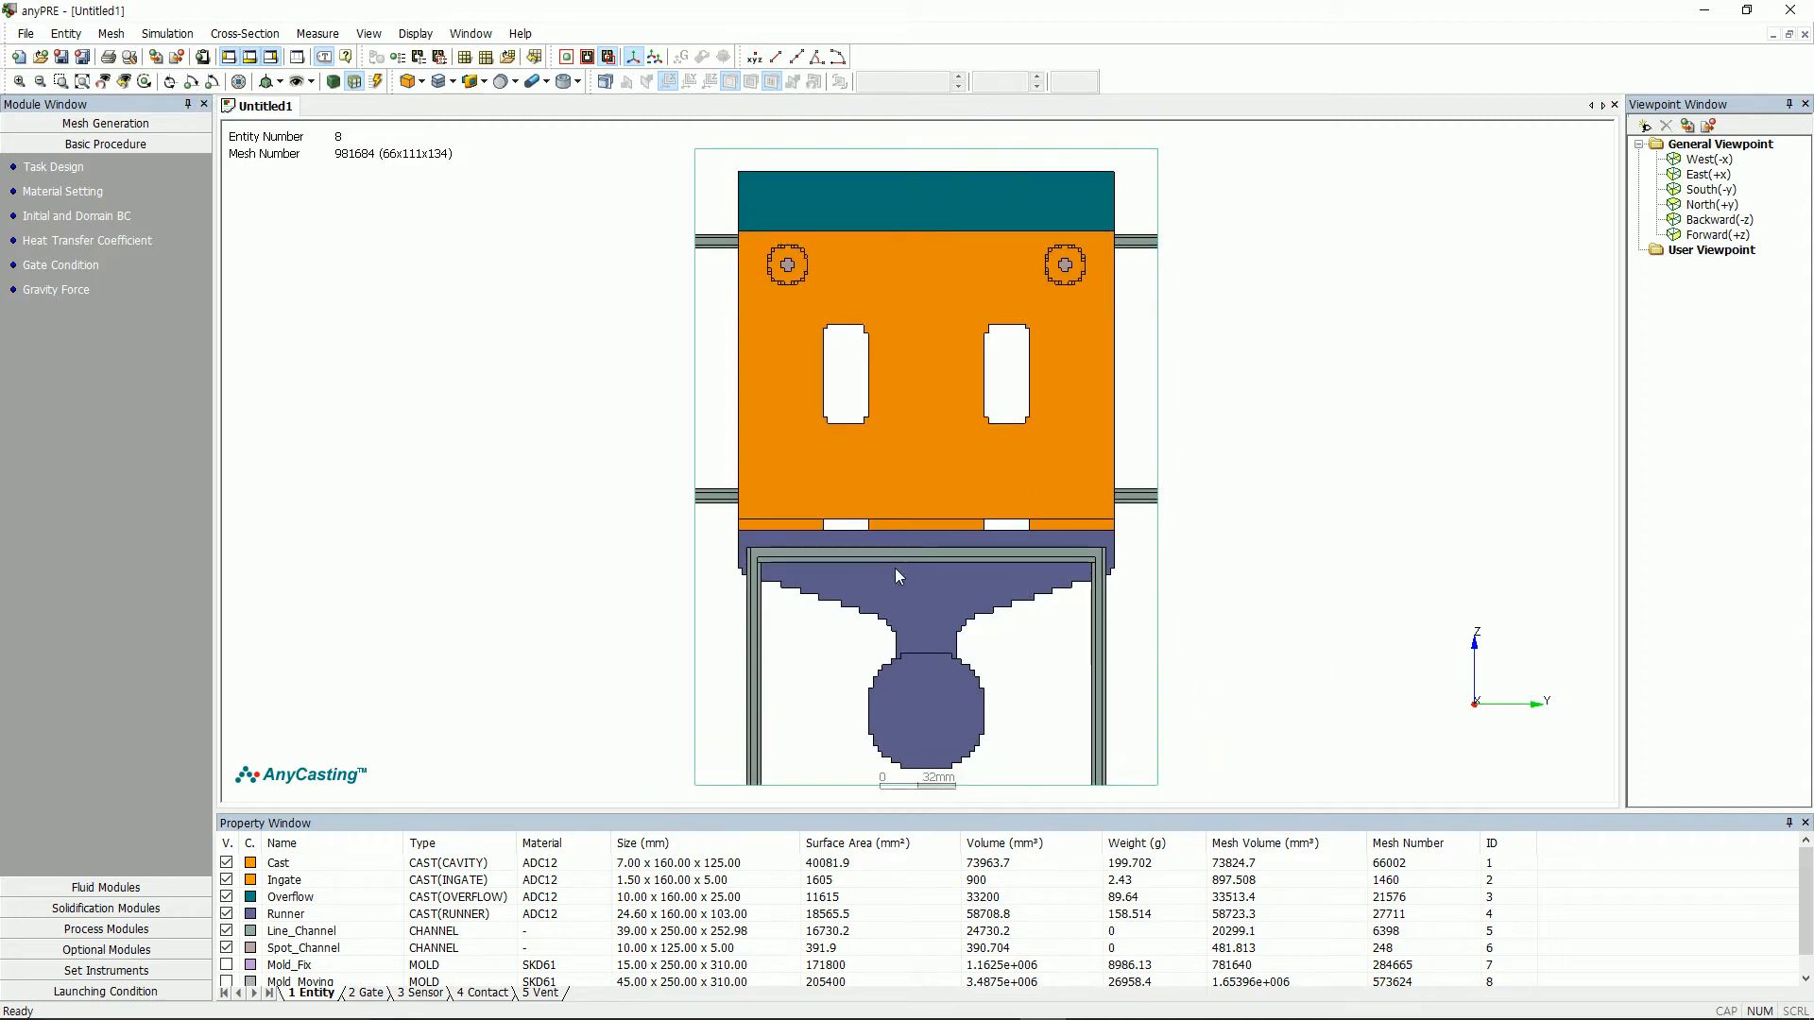
pyautogui.click(49, 290)
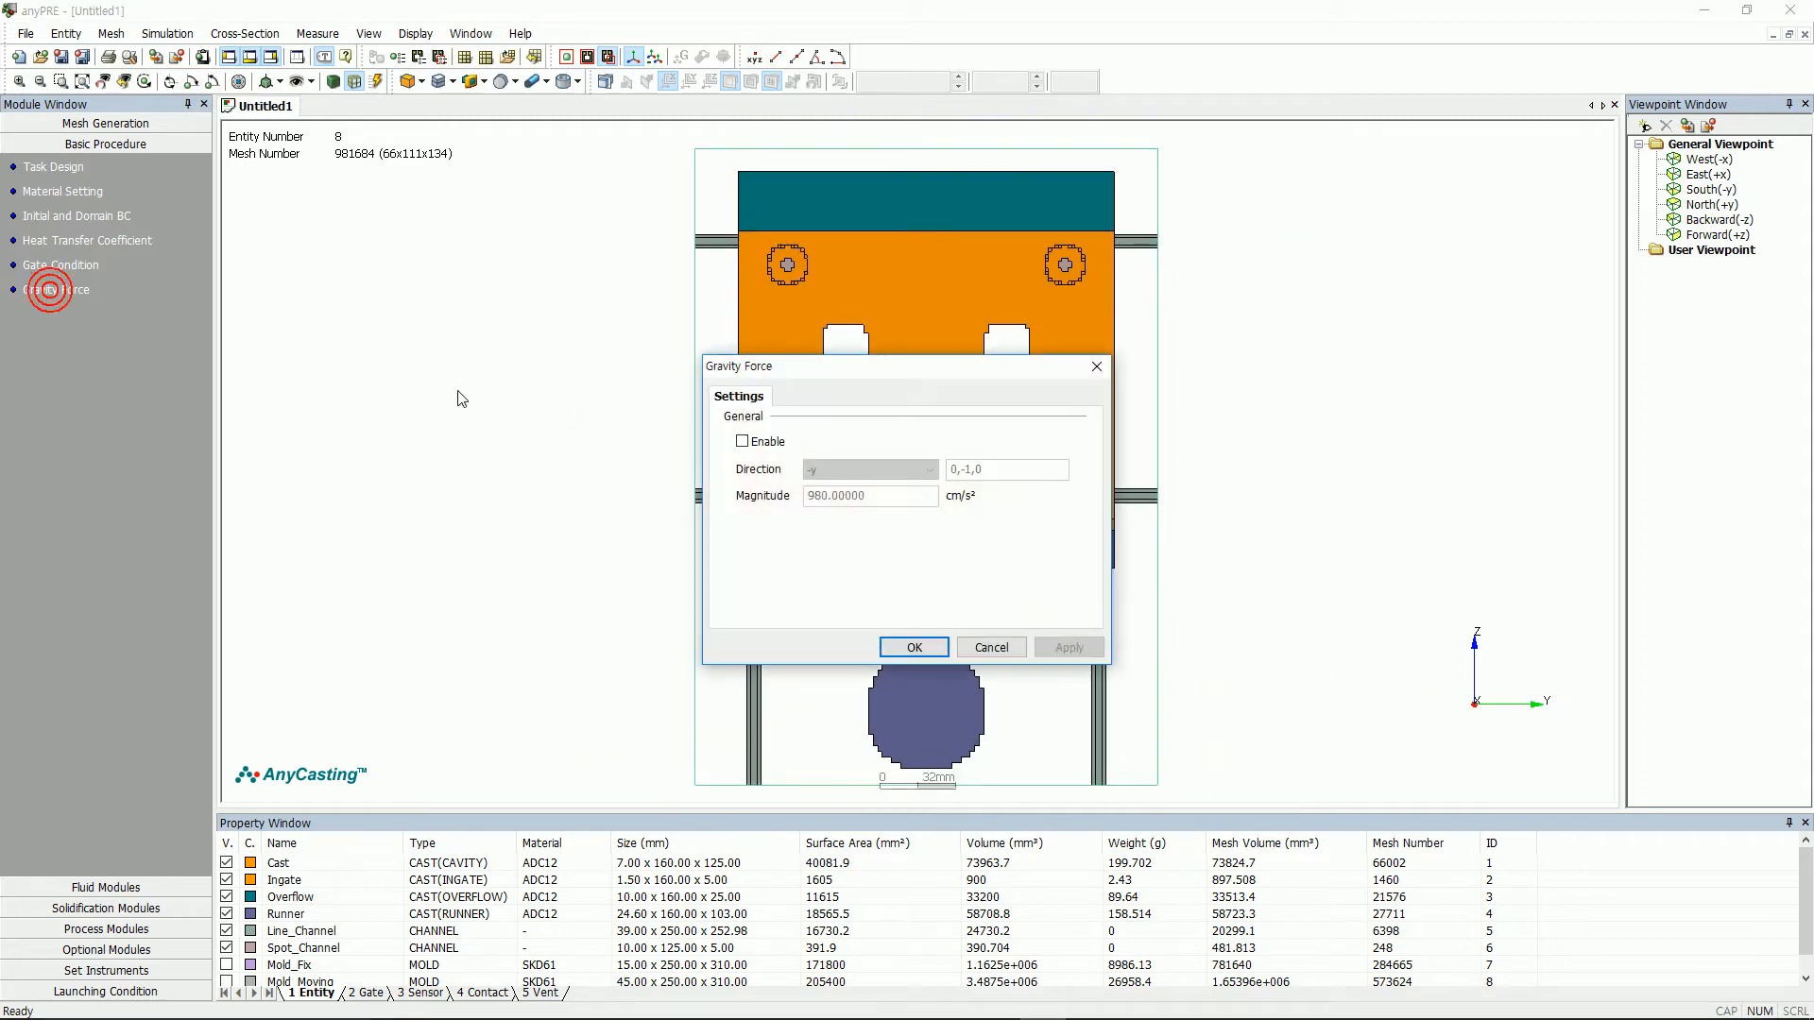
pyautogui.click(743, 442)
pyautogui.click(872, 470)
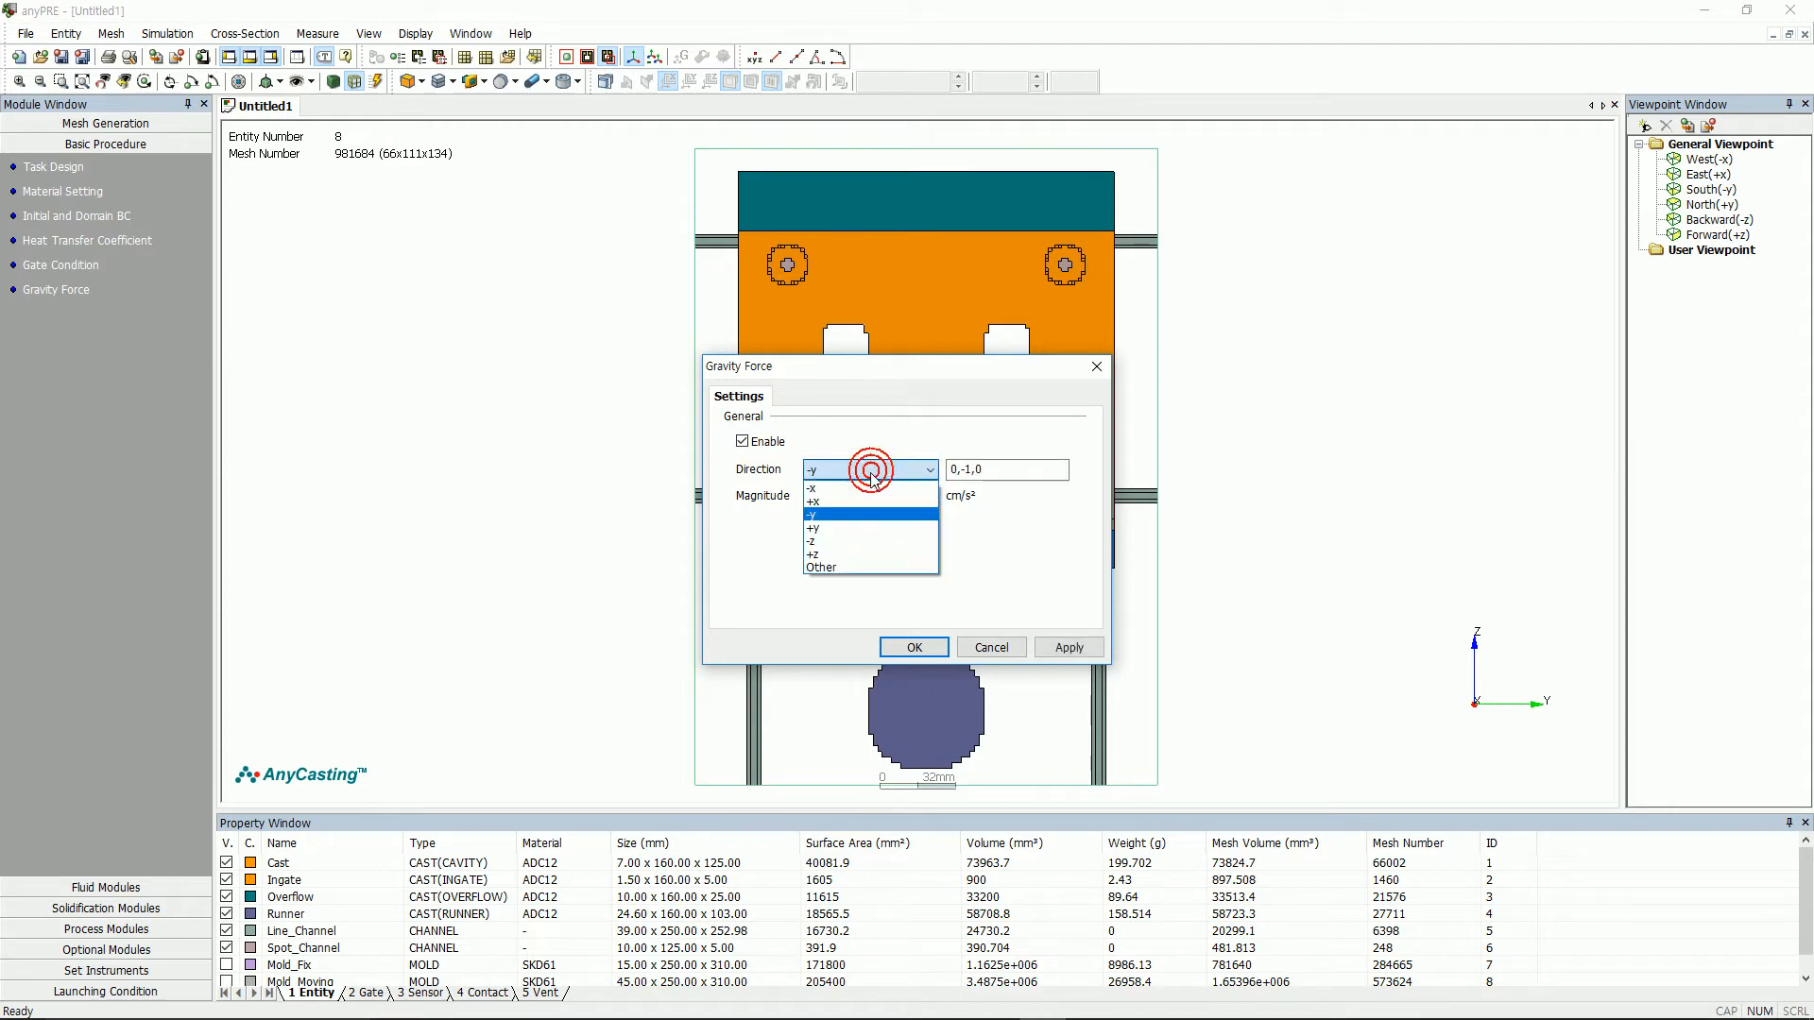
pyautogui.click(838, 549)
pyautogui.click(1069, 648)
pyautogui.click(921, 650)
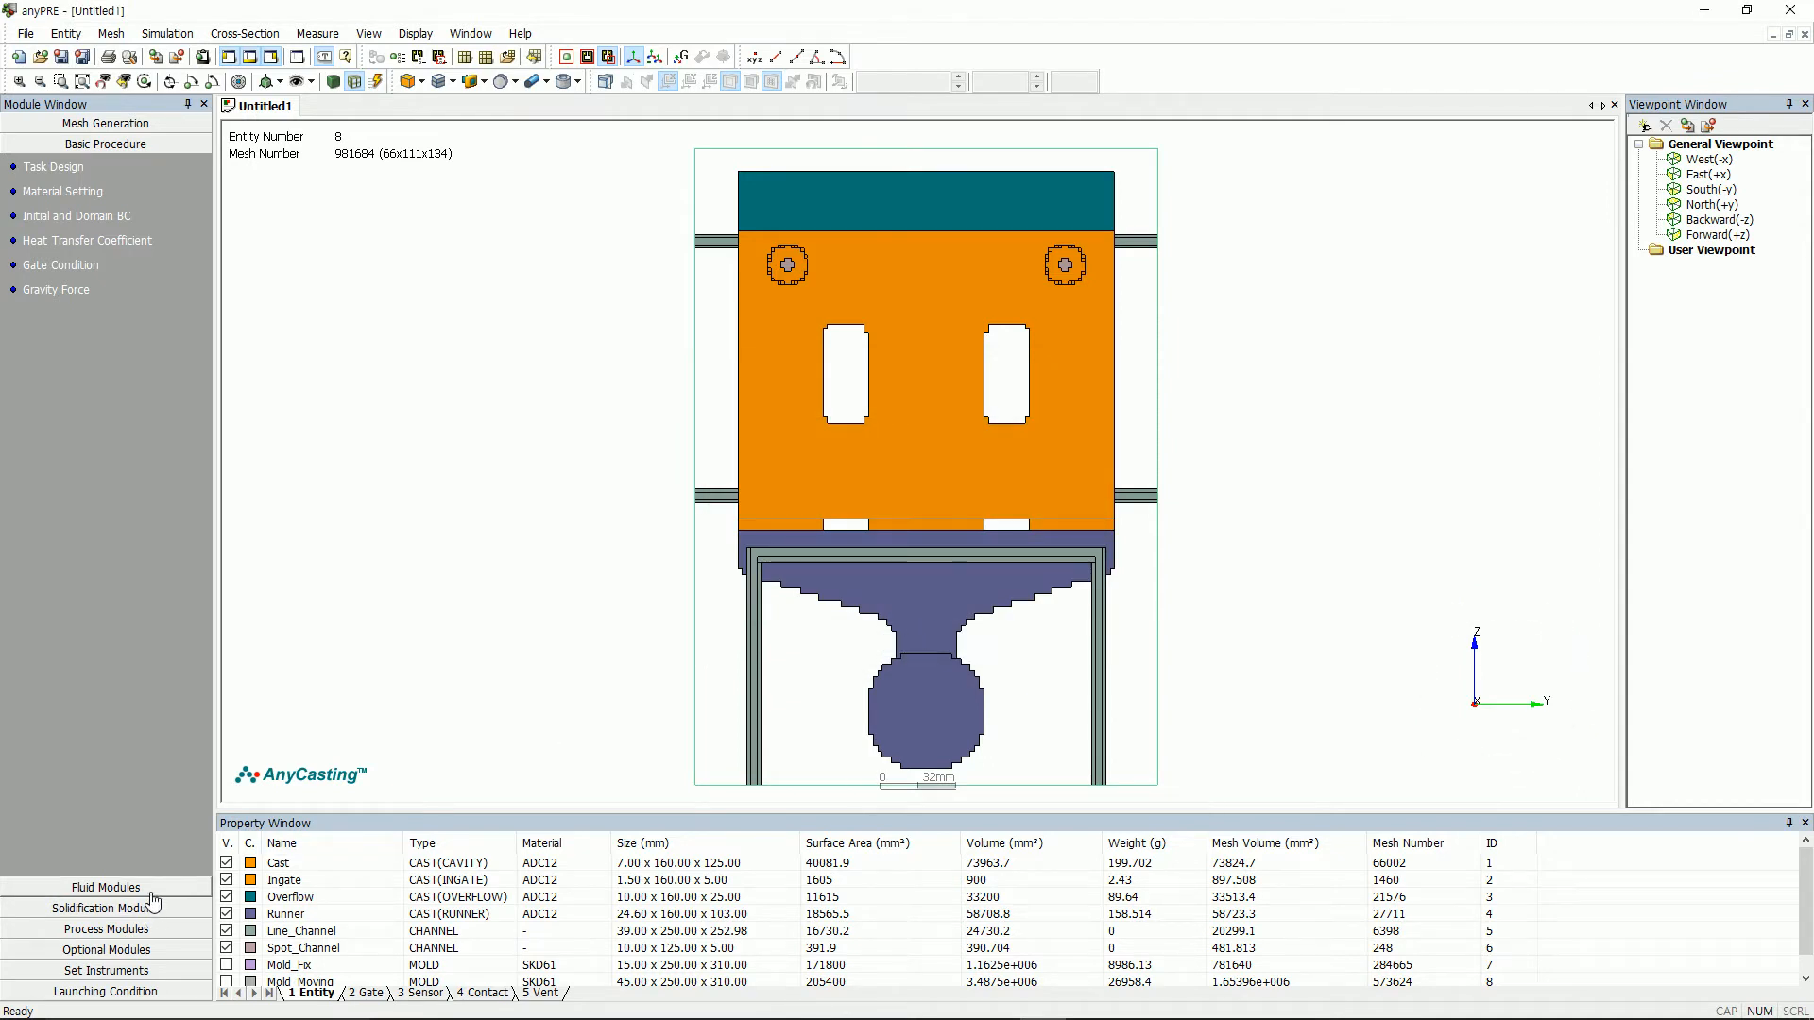
# - Enable the Gas in Melt Surface fluid module with the Gas Penetration Model
pyautogui.click(106, 888)
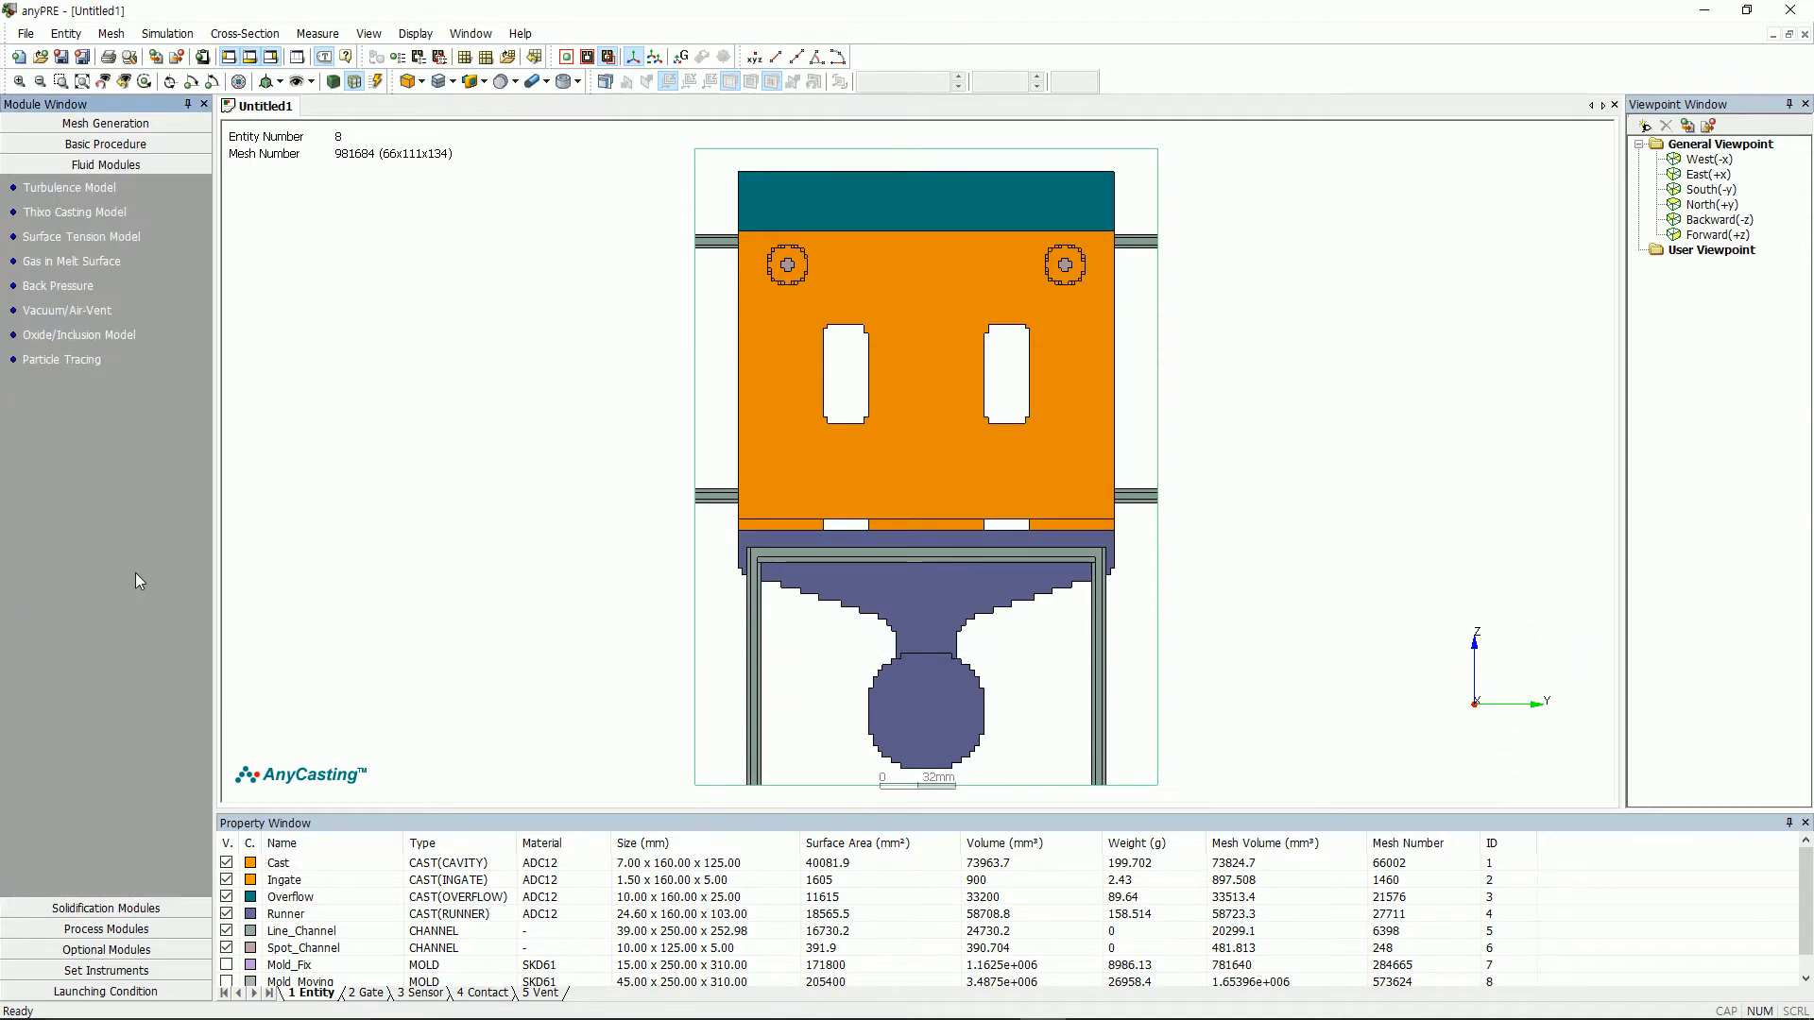
pyautogui.click(93, 262)
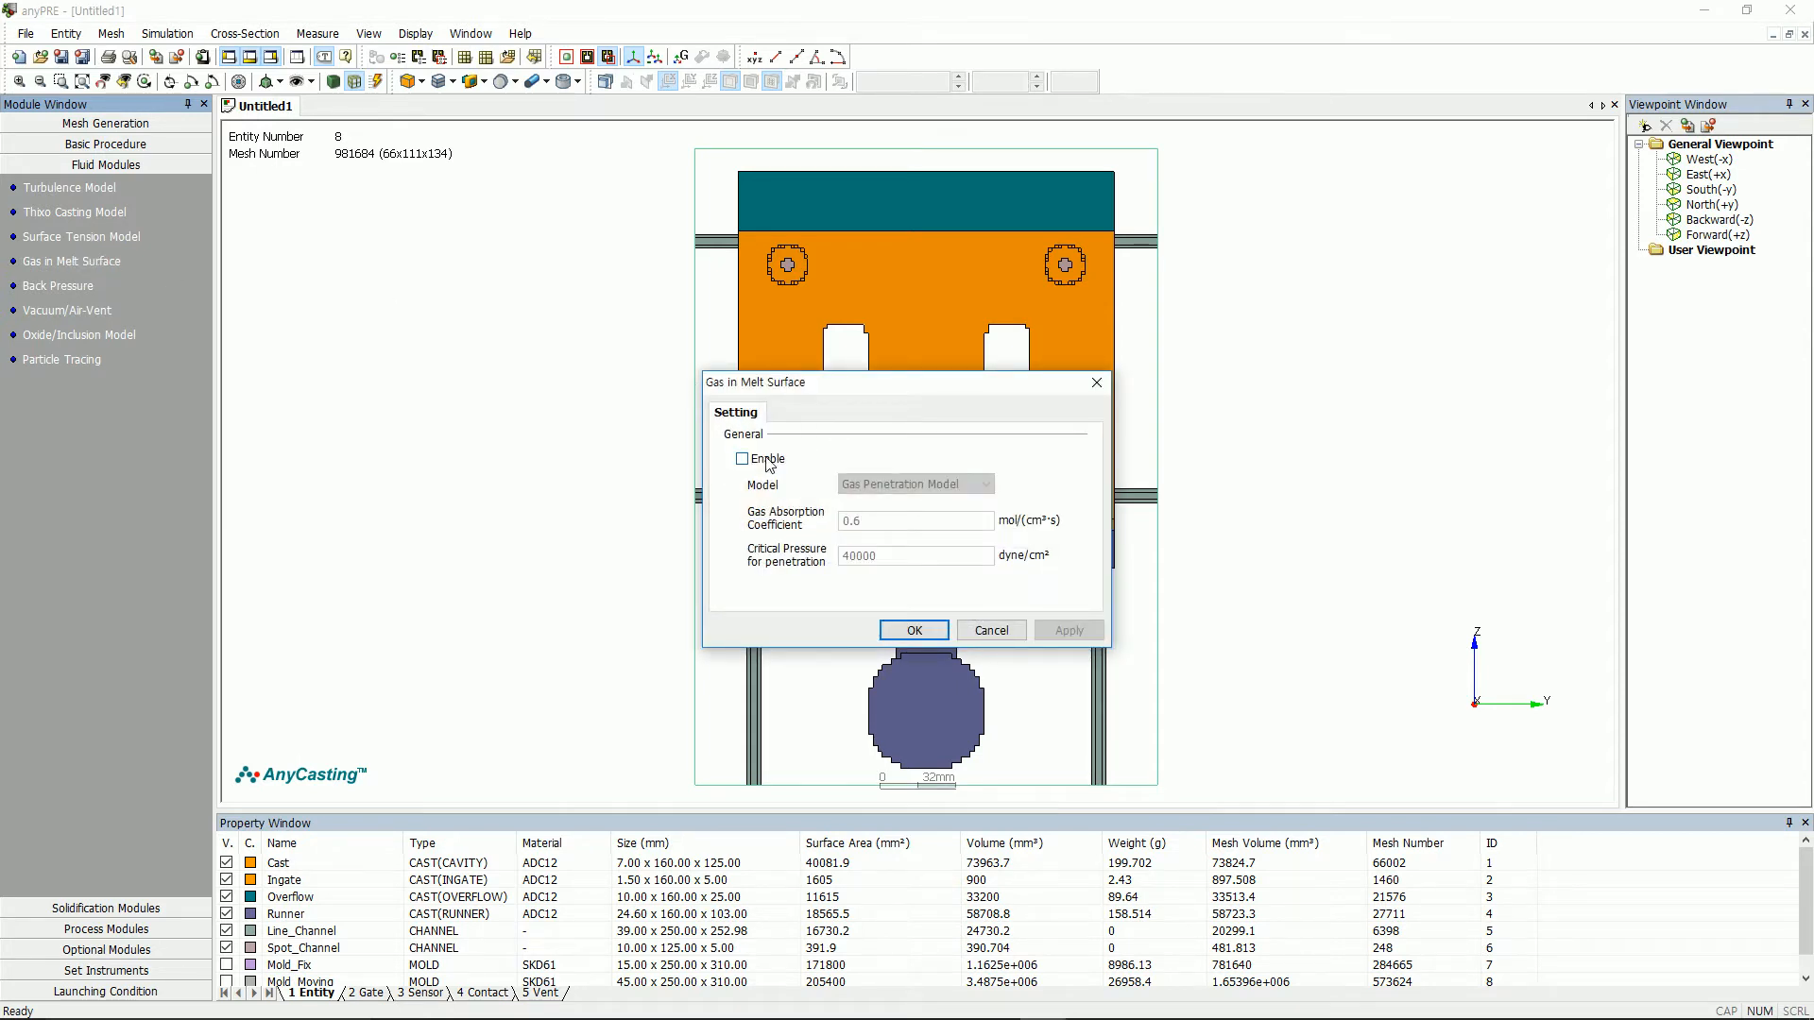
pyautogui.click(767, 461)
pyautogui.click(1070, 631)
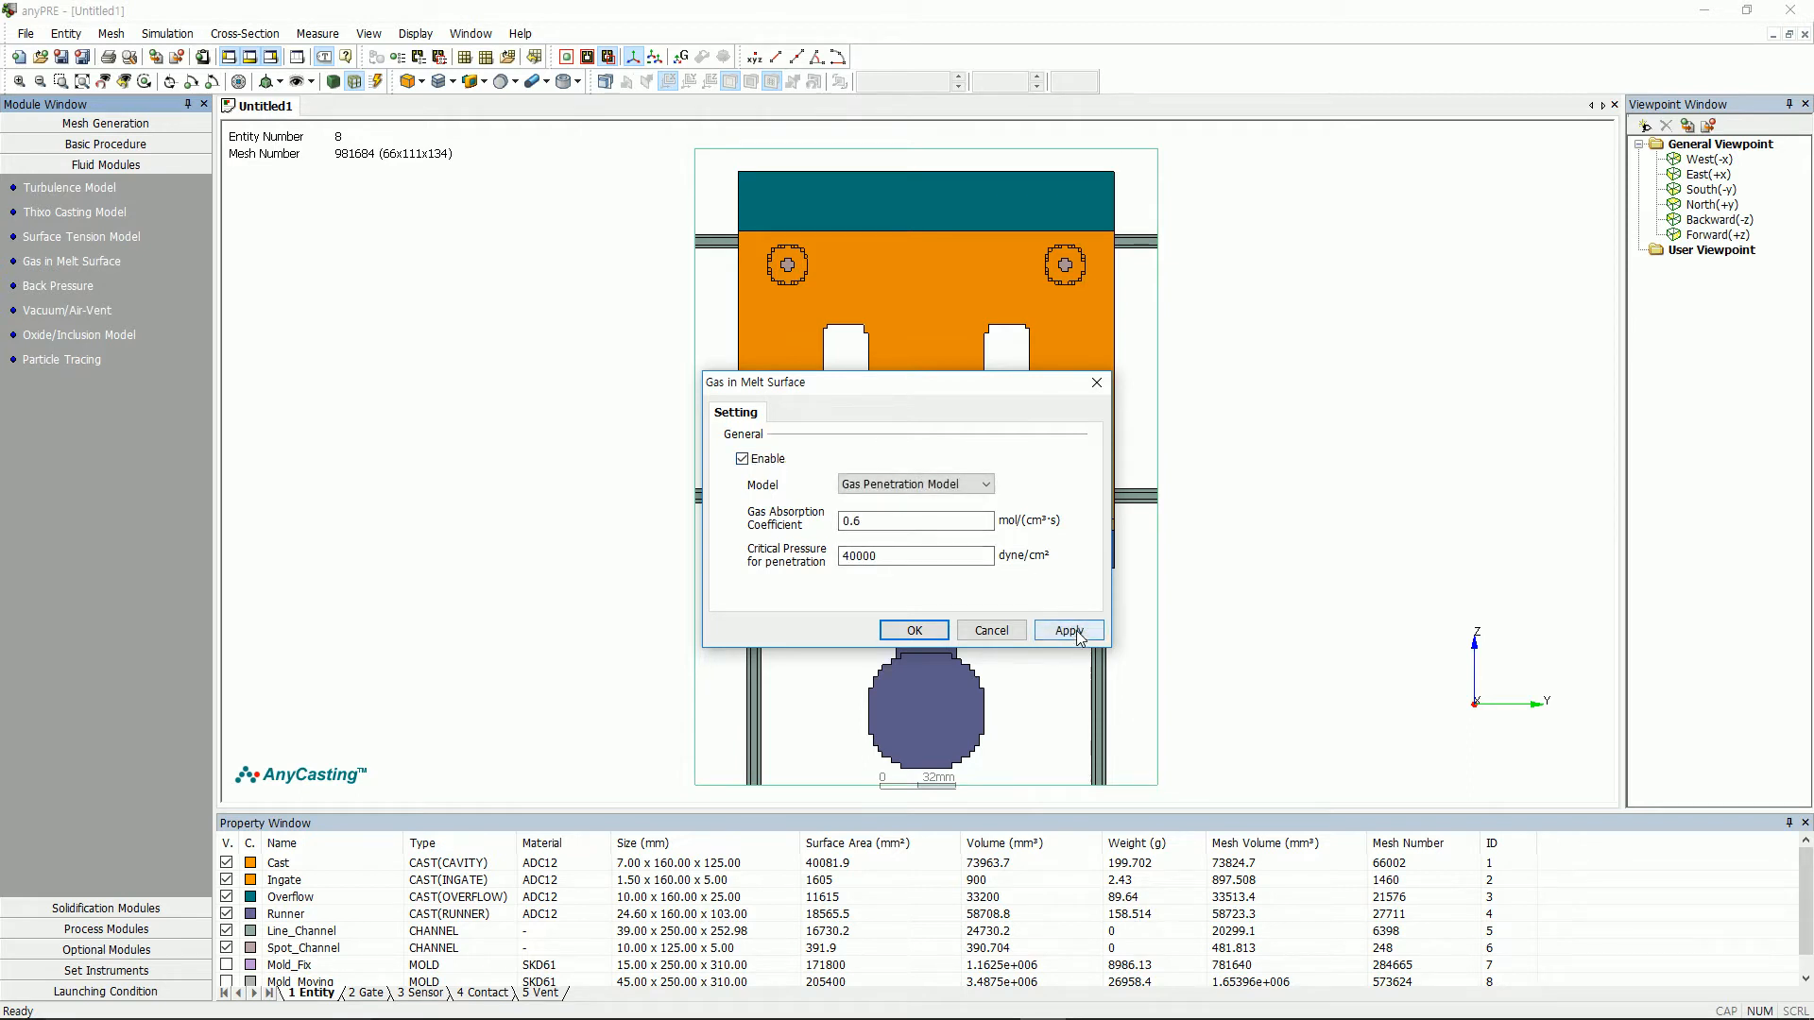
pyautogui.click(913, 631)
# - Enable the Oxide/Inclusion Model with a Variable Temp. amount and accept its temperature-dependent generation data
pyautogui.click(56, 337)
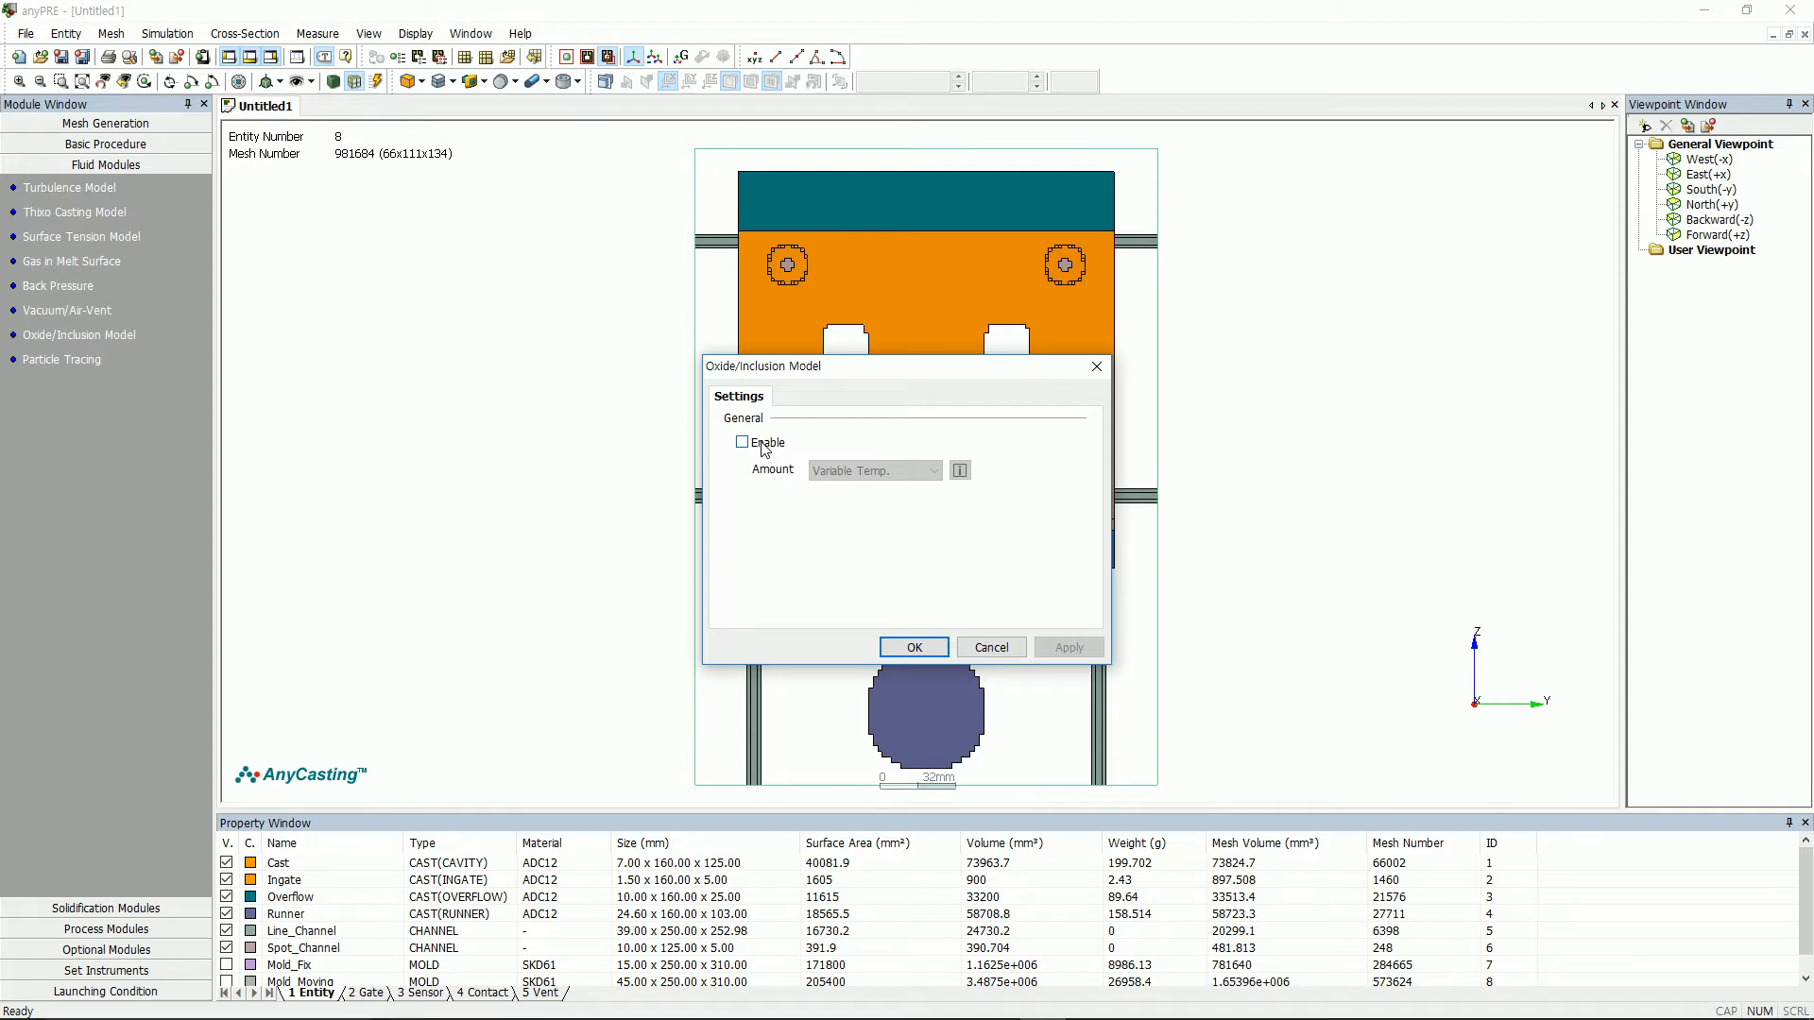
pyautogui.click(762, 443)
pyautogui.click(960, 471)
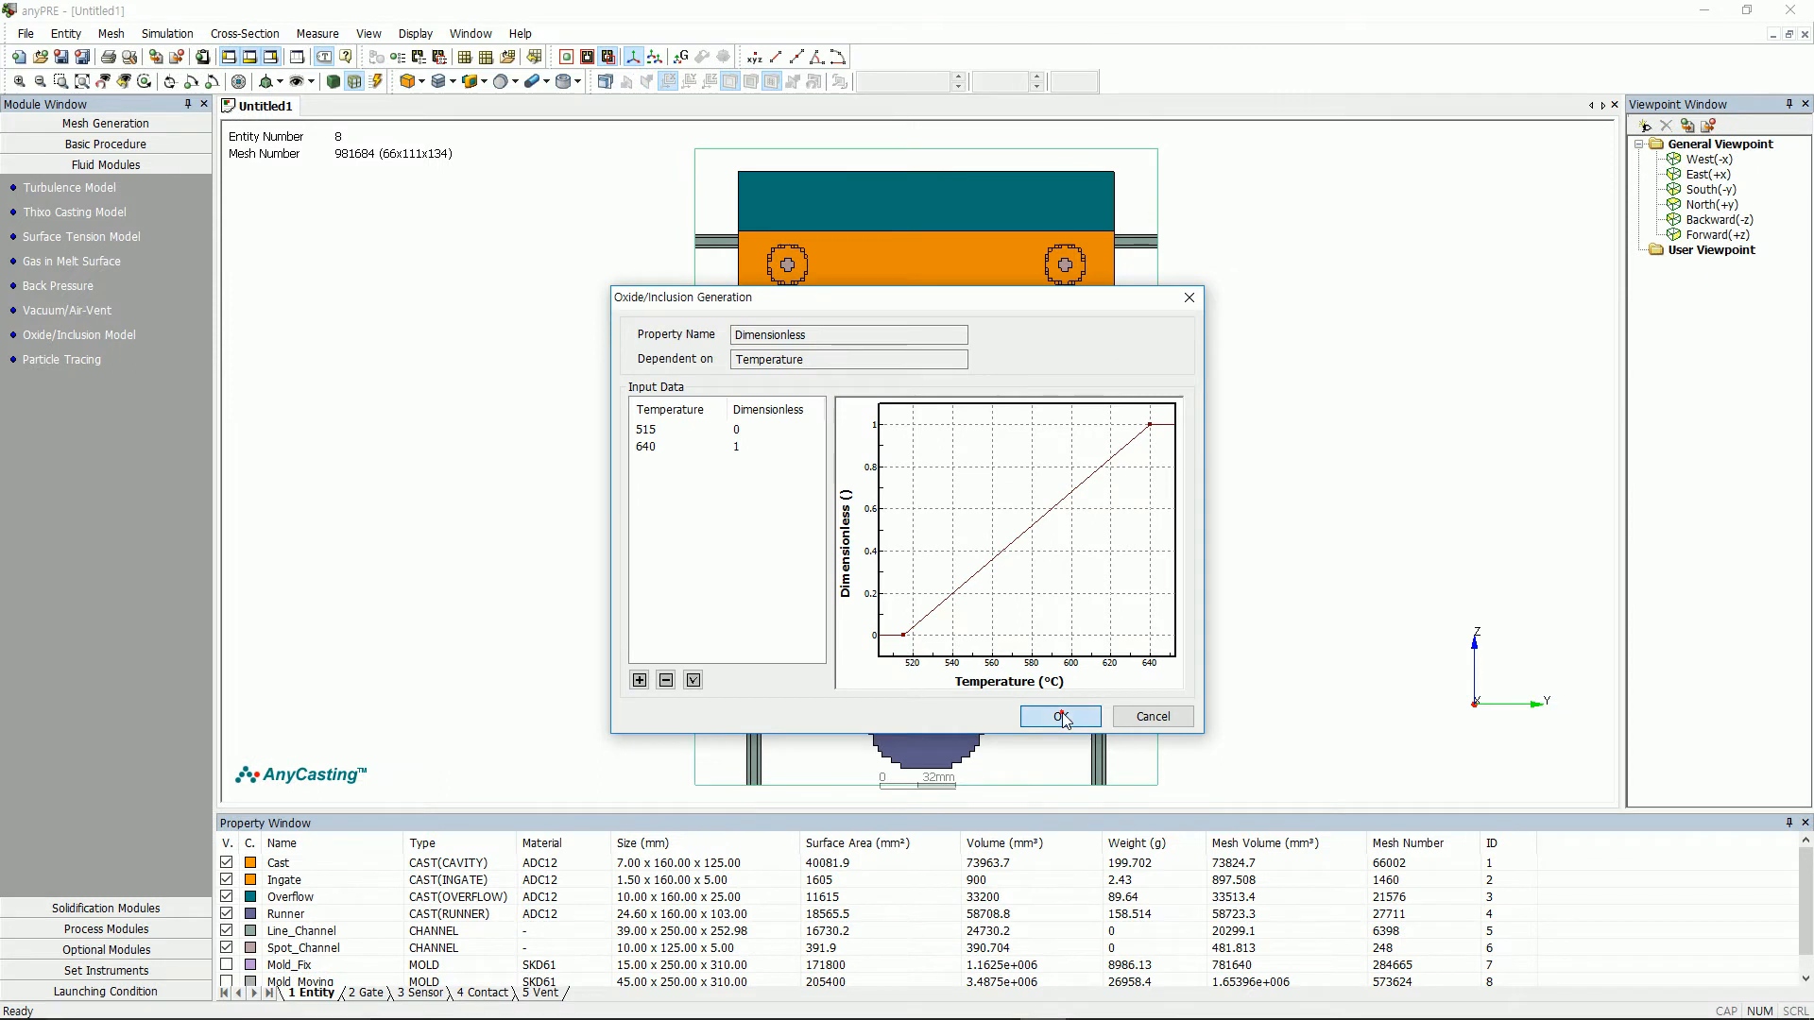
pyautogui.click(1060, 716)
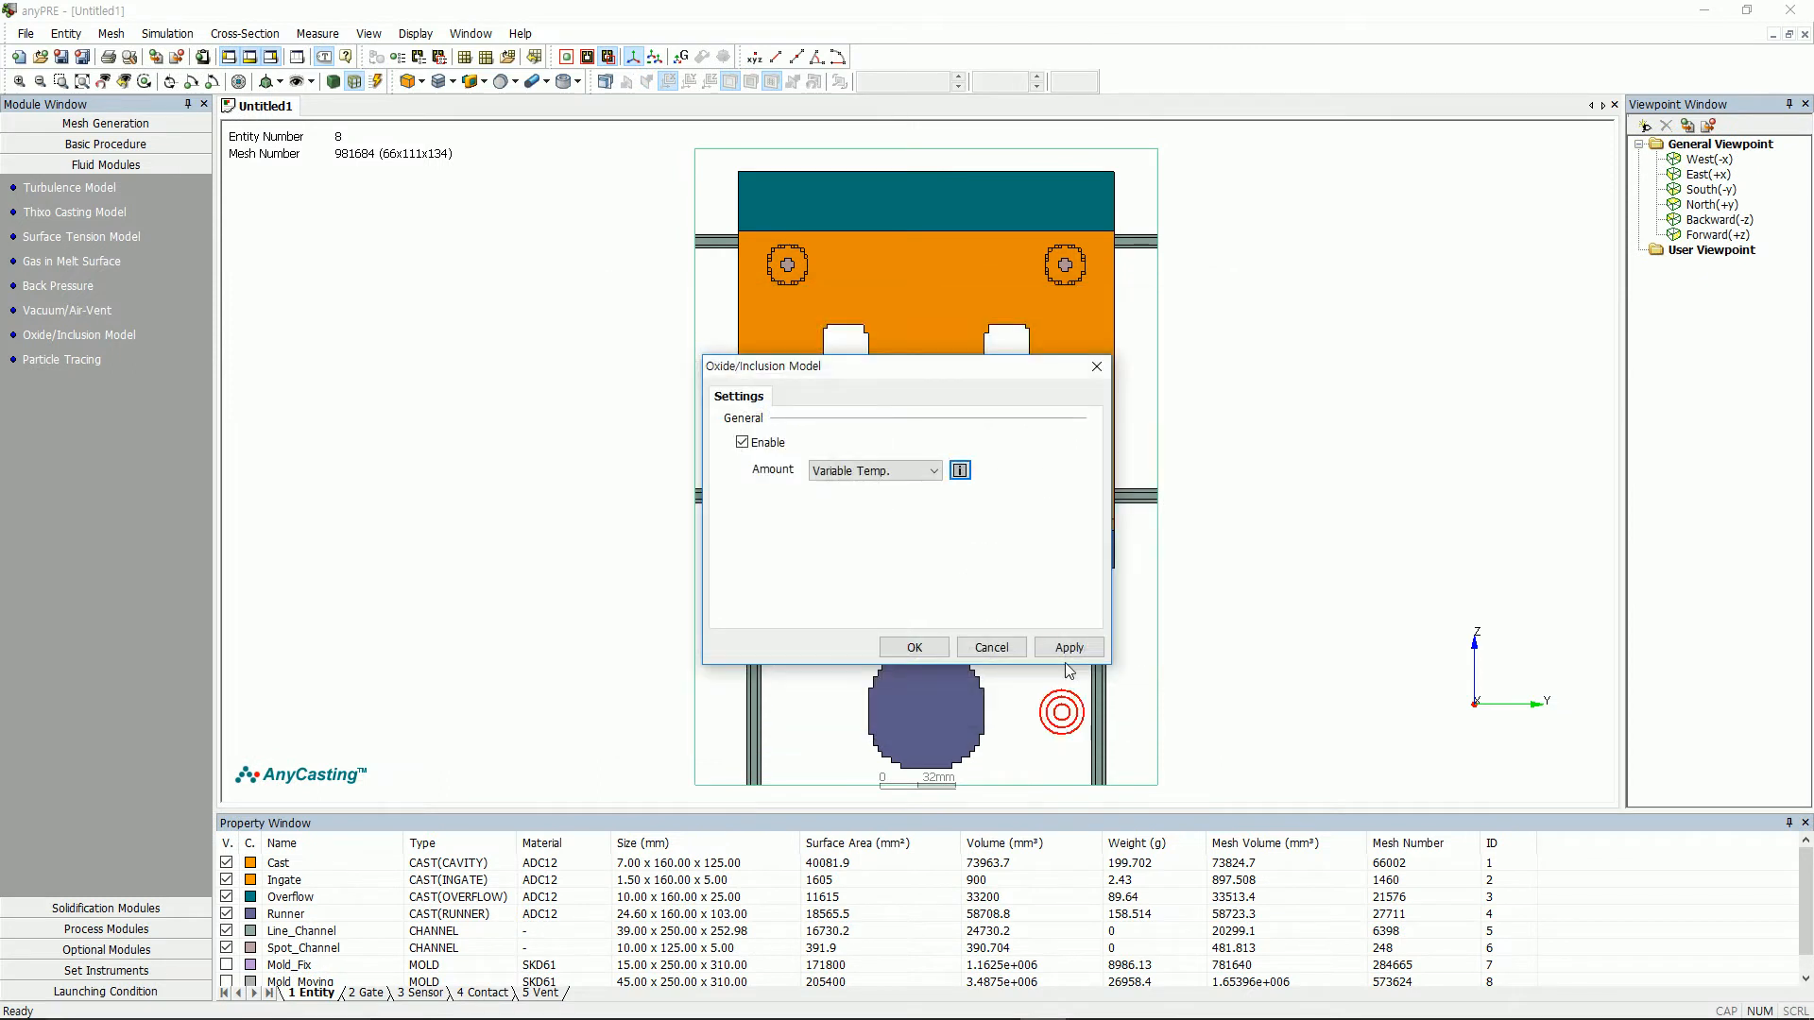
pyautogui.click(915, 648)
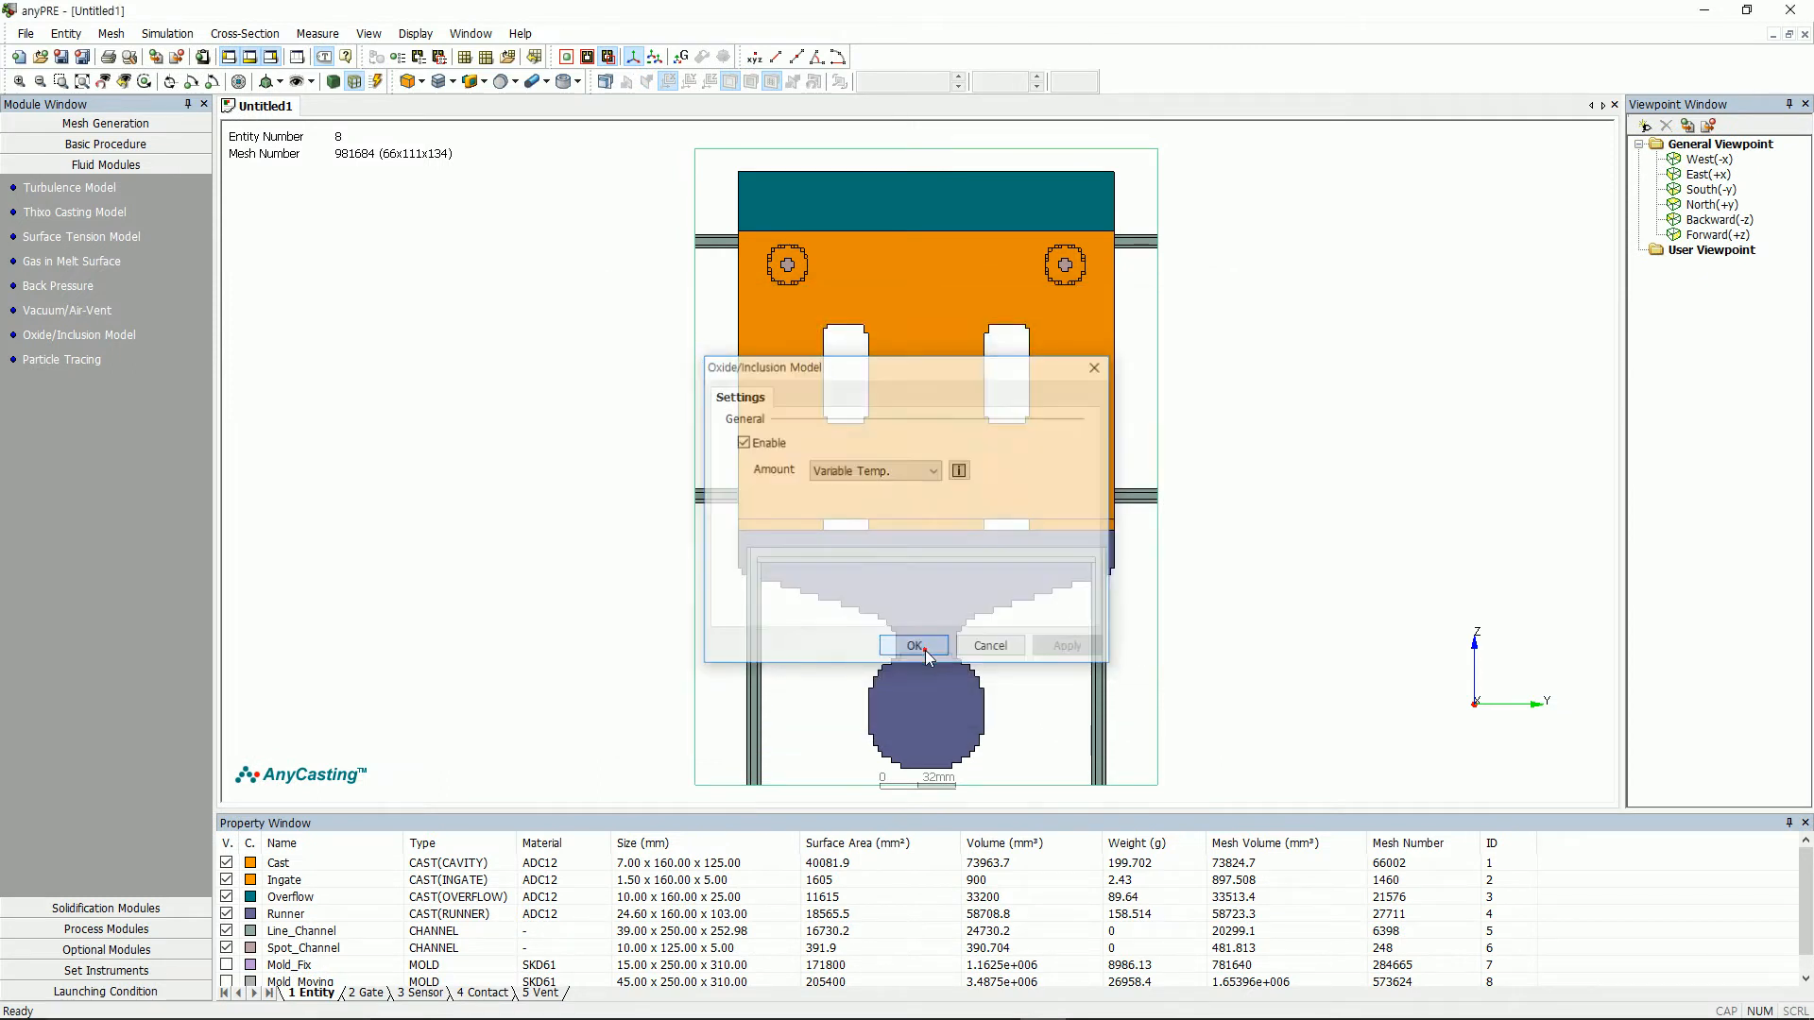
# - Enable Particle Tracing controlled by filling rate and set the end filling rate to 100%
pyautogui.click(53, 365)
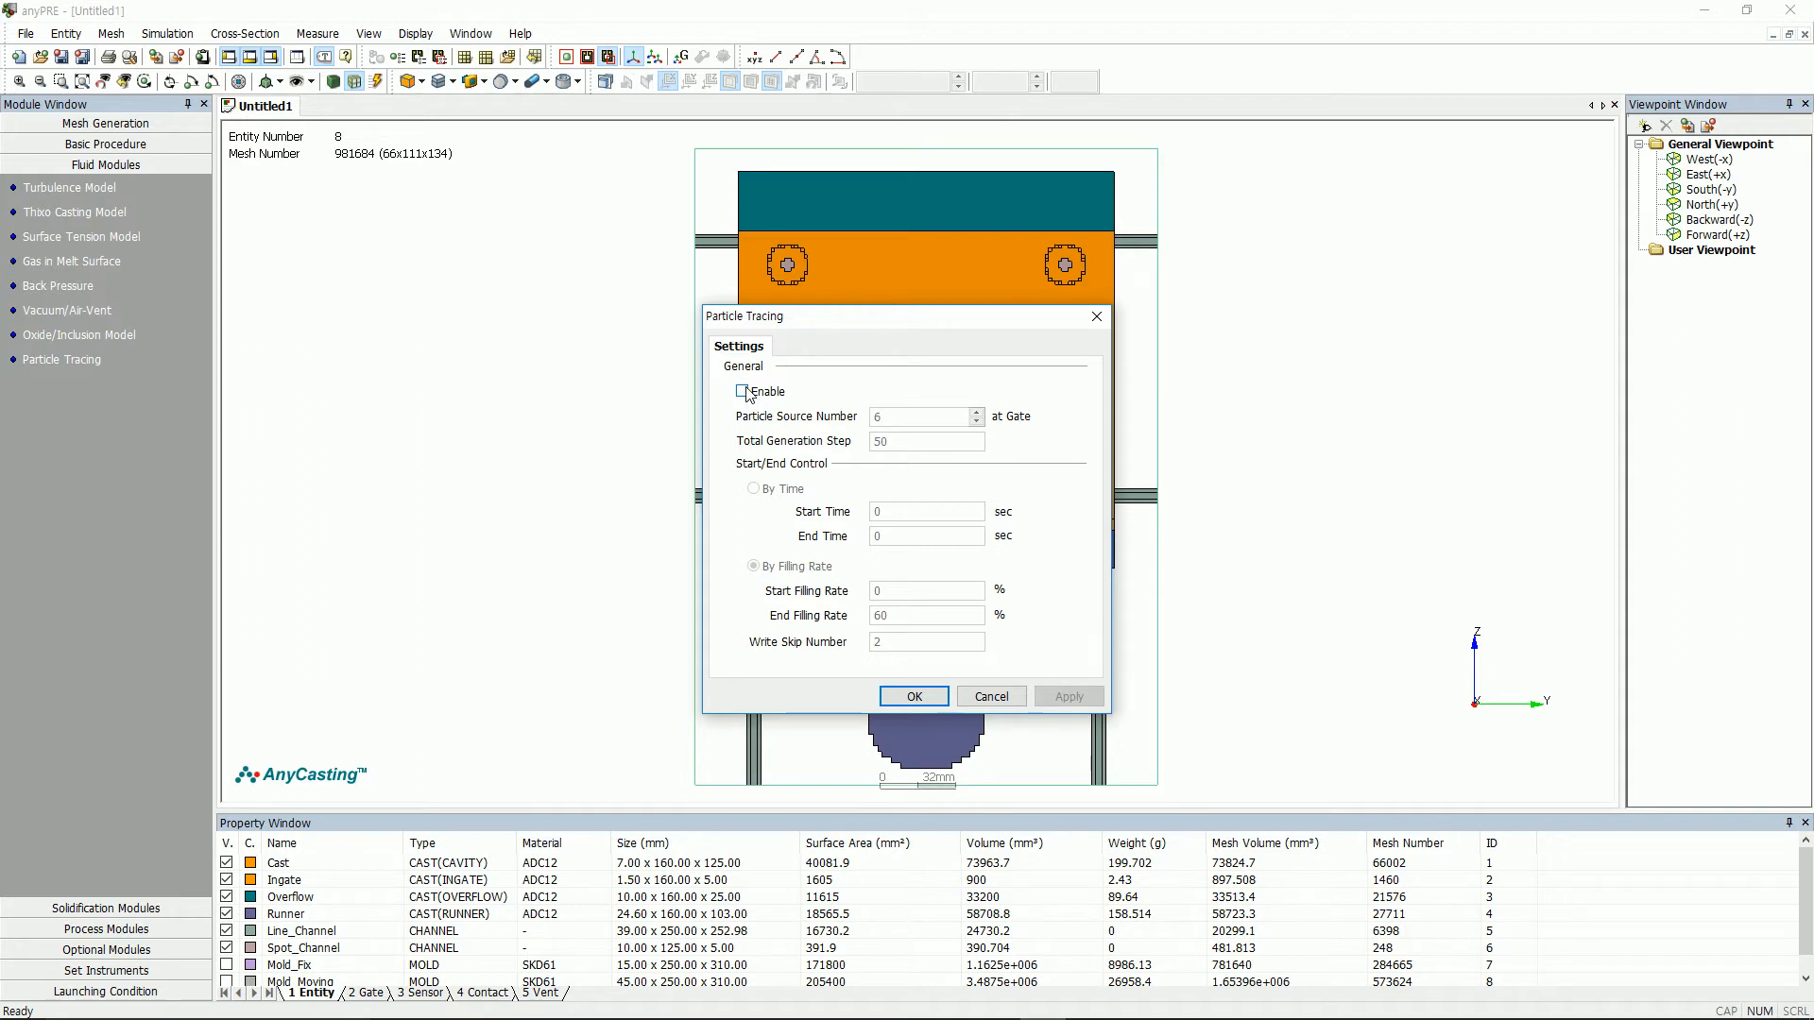
pyautogui.click(742, 391)
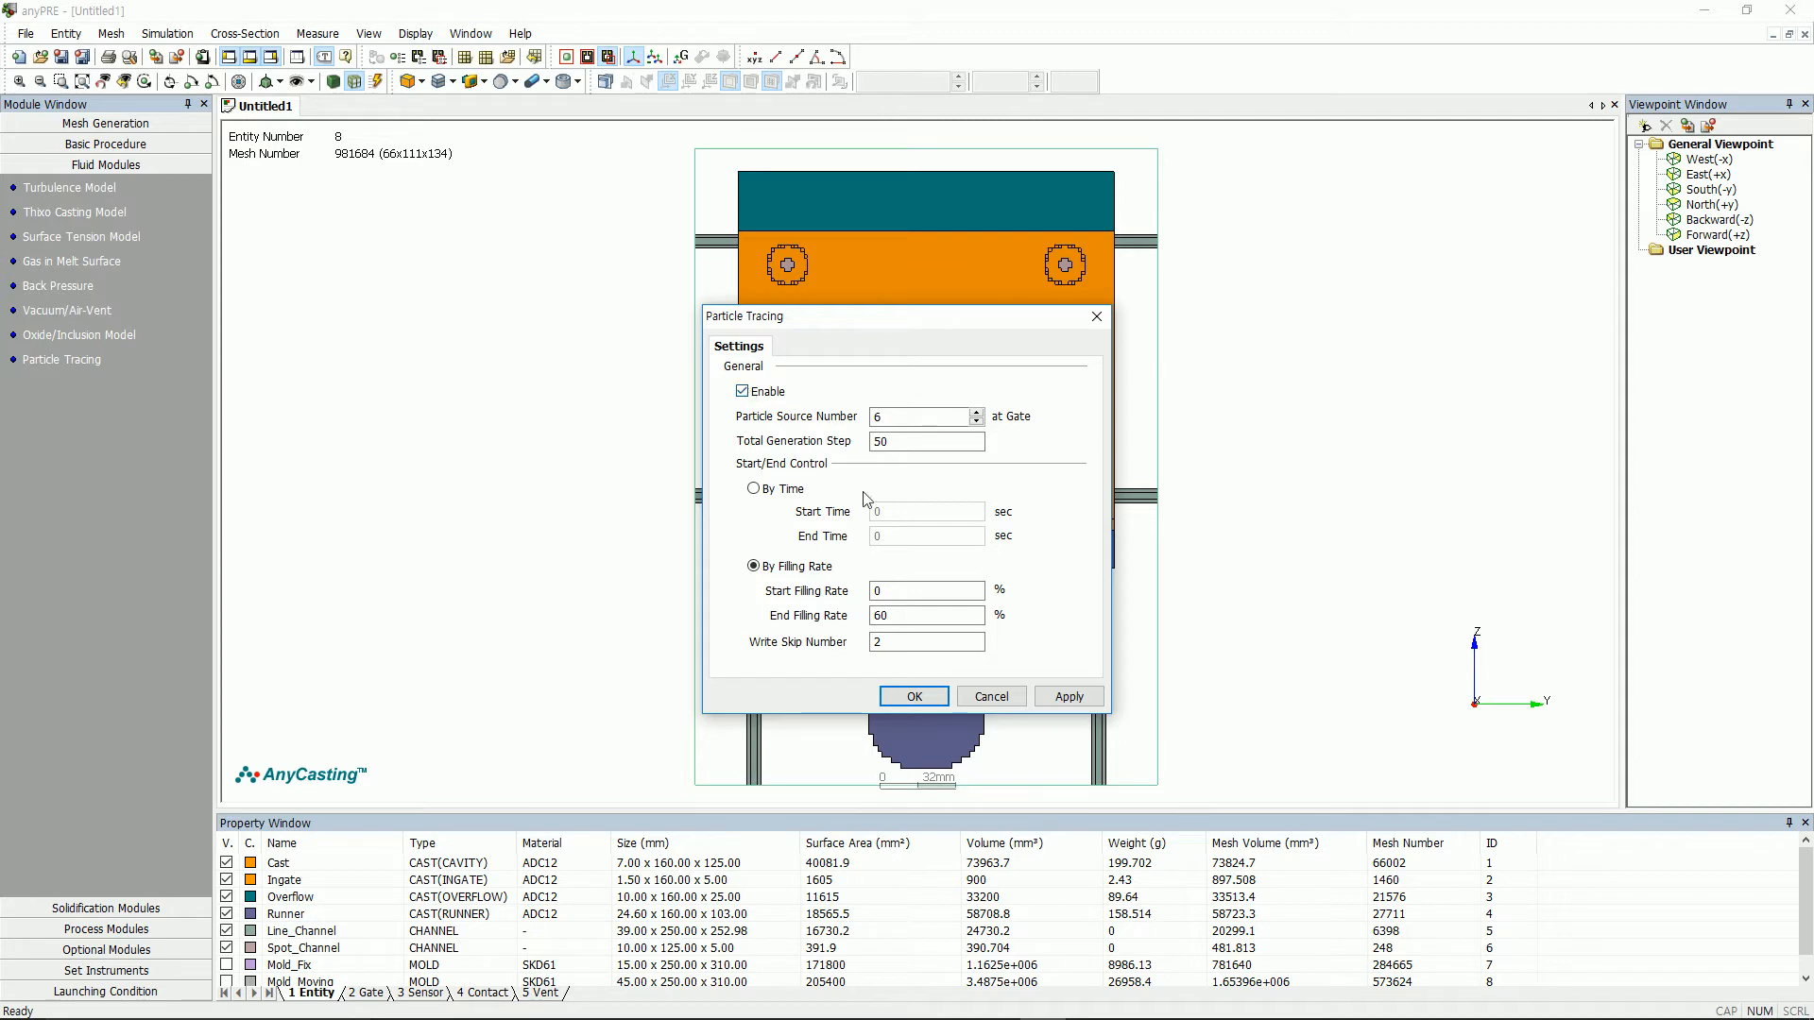
pyautogui.doubleClick(916, 615)
pyautogui.write('100')
pyautogui.click(1065, 696)
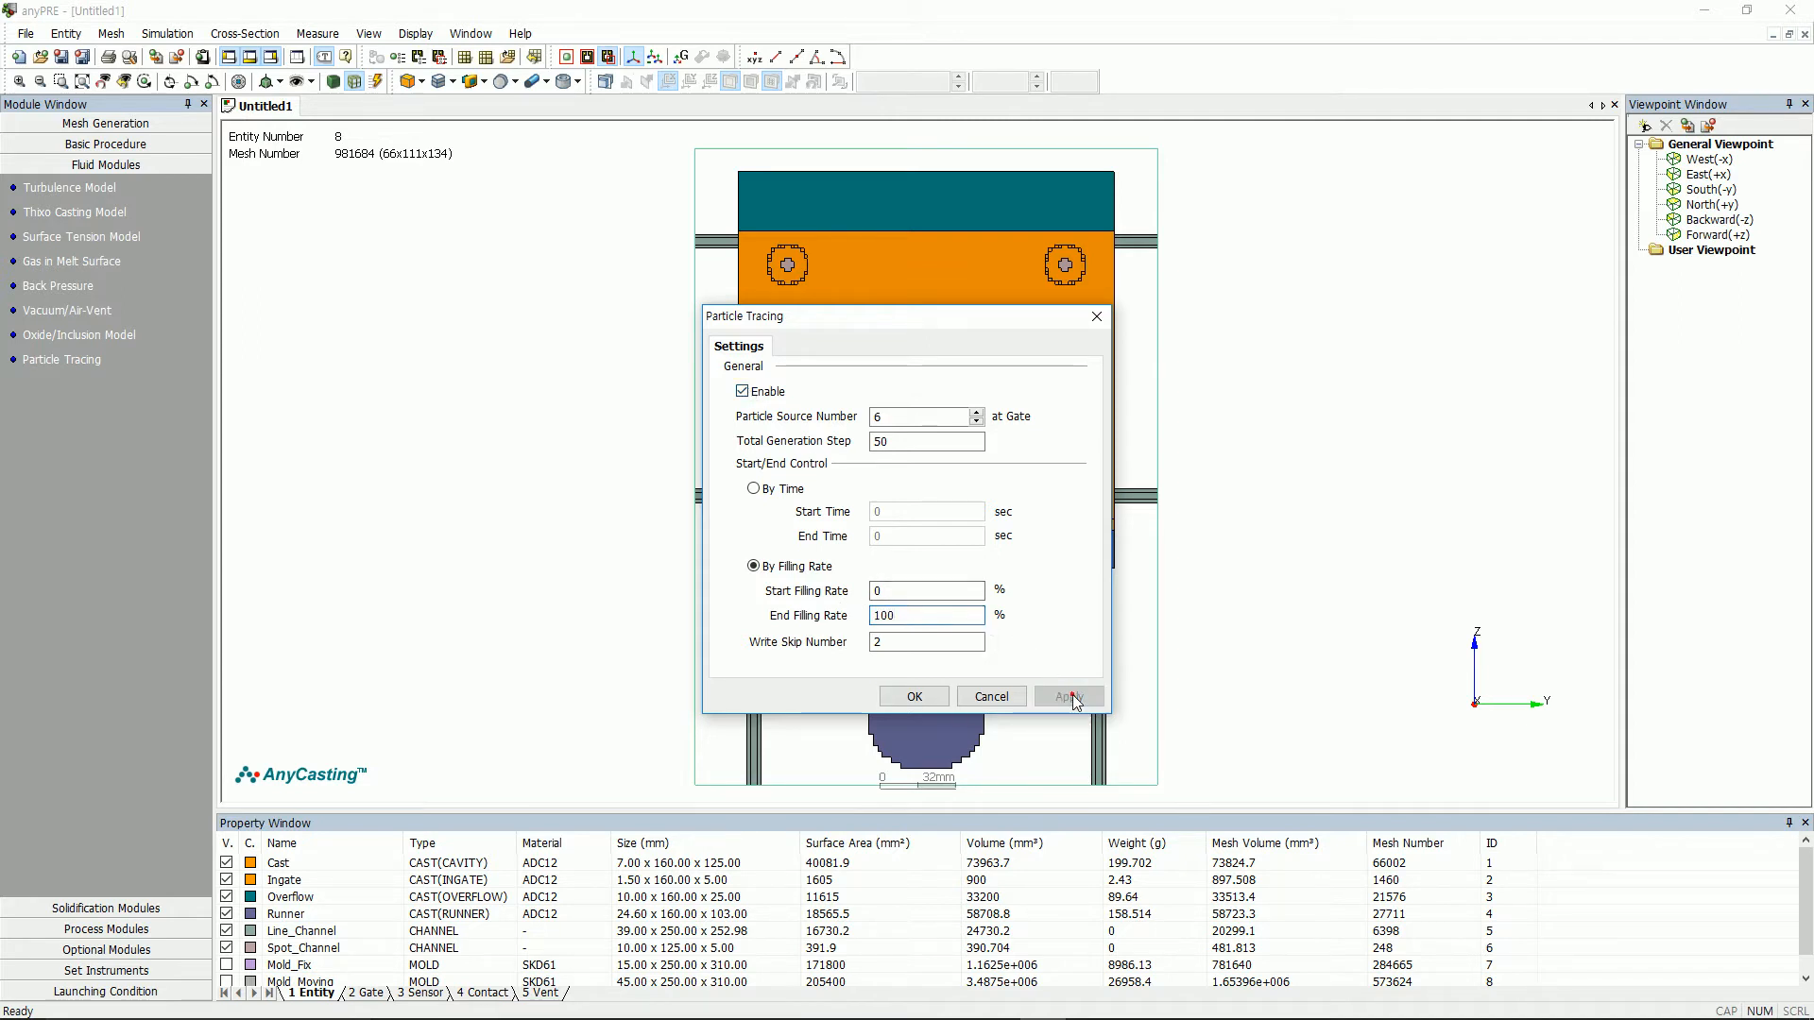
pyautogui.click(922, 698)
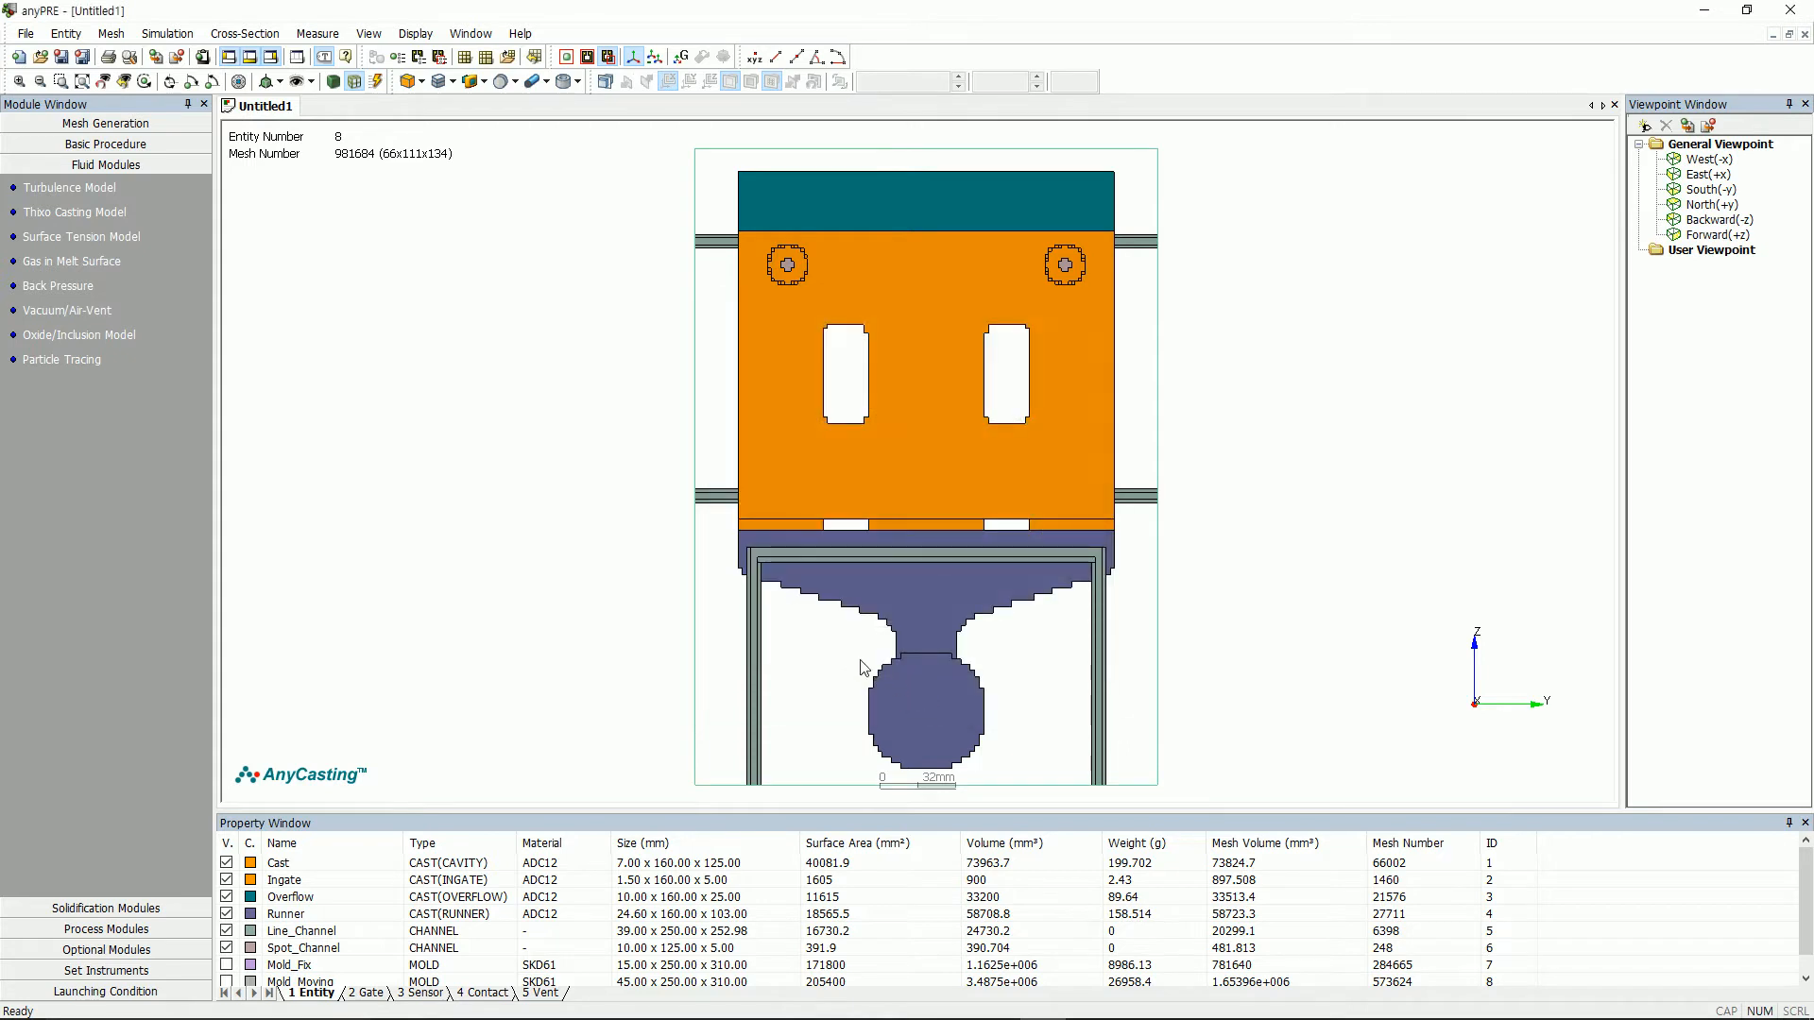
# - Accept the enabled Shrinkage Model for ADC12 with Database solidification shrinkage and a critical solidification fraction of 0.1
pyautogui.click(64, 908)
pyautogui.doubleClick(66, 212)
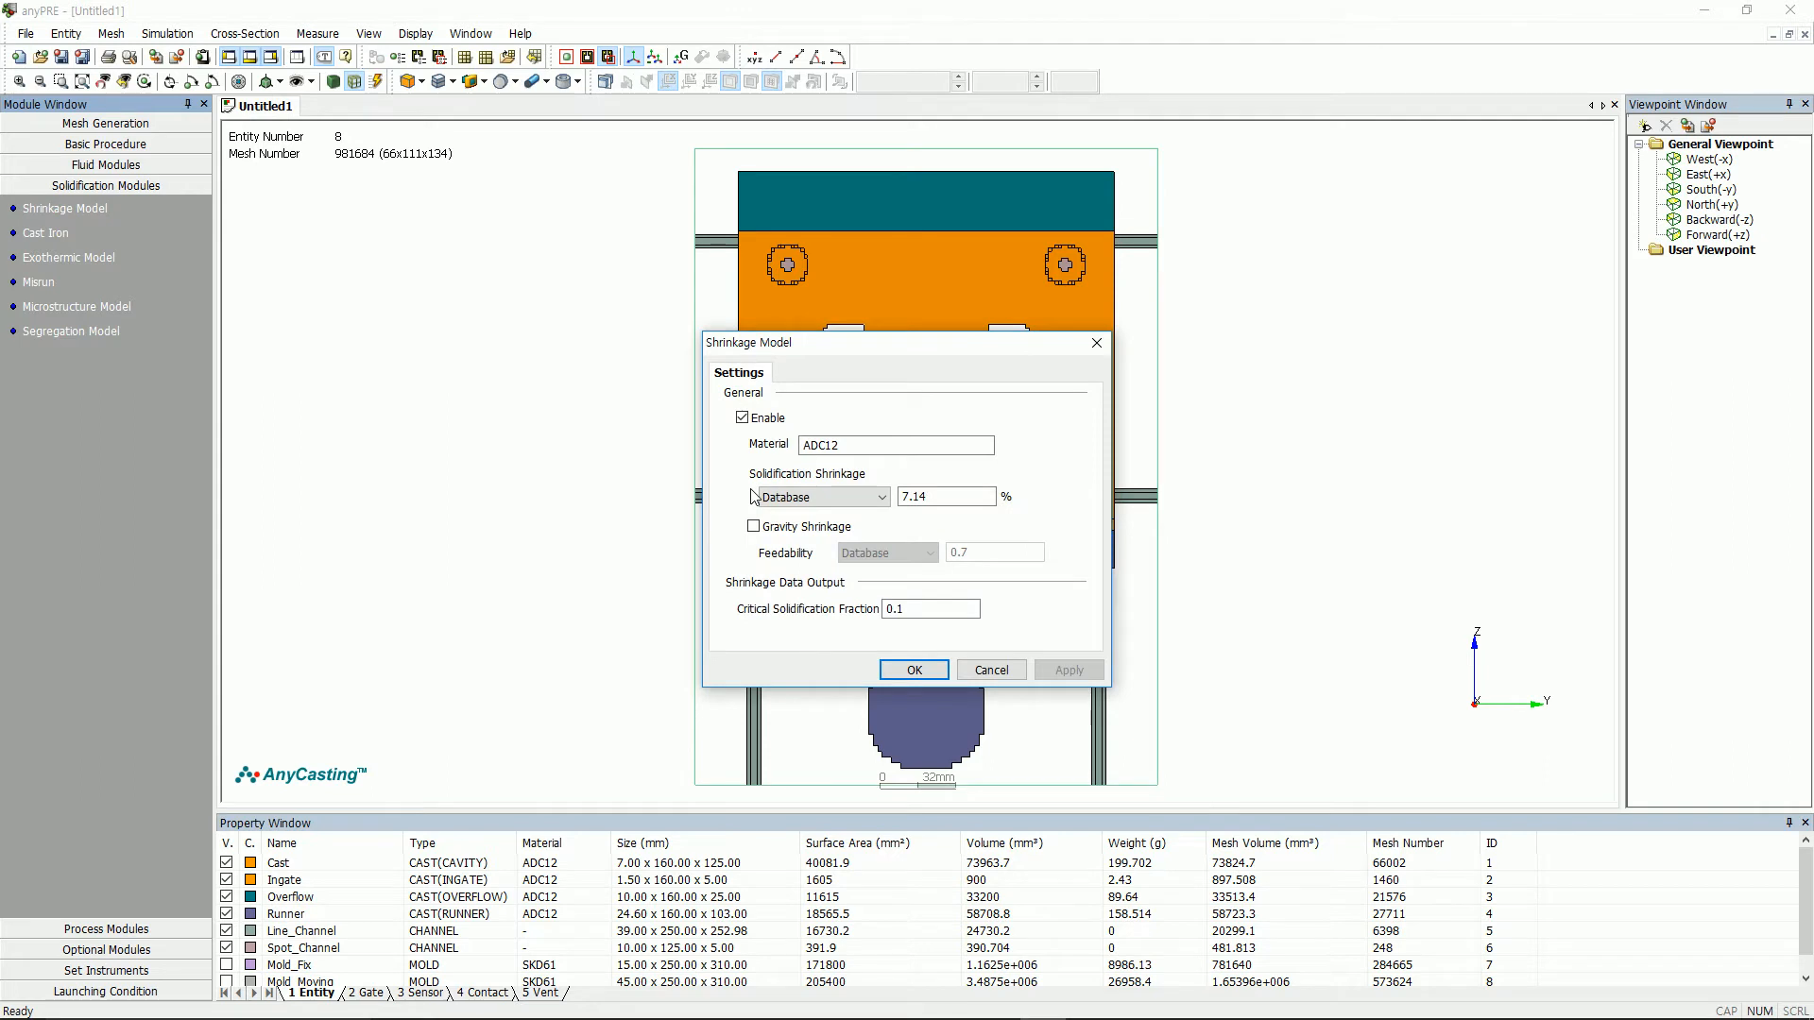
pyautogui.click(914, 670)
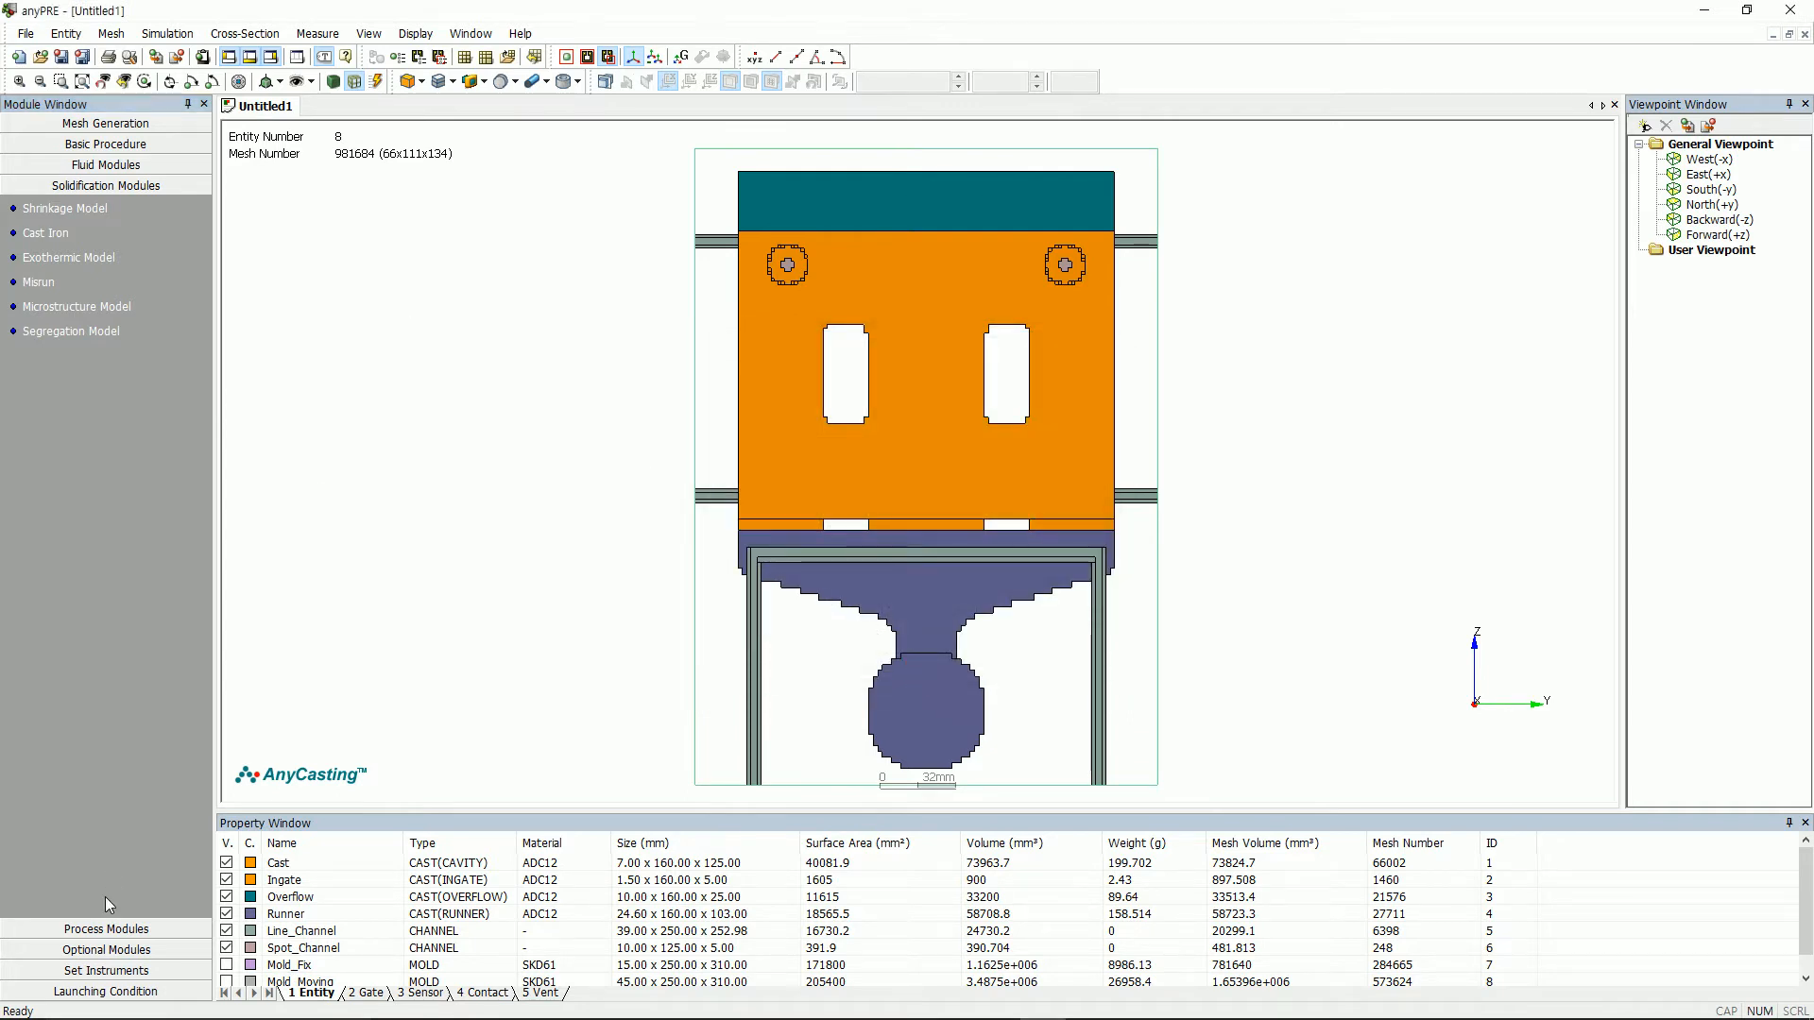
# - Set the shot sleeve length to 250 mm, inner diameter to 50 mm and biscuit length to 15 mm, with the biscuit included in the domain
pyautogui.click(105, 928)
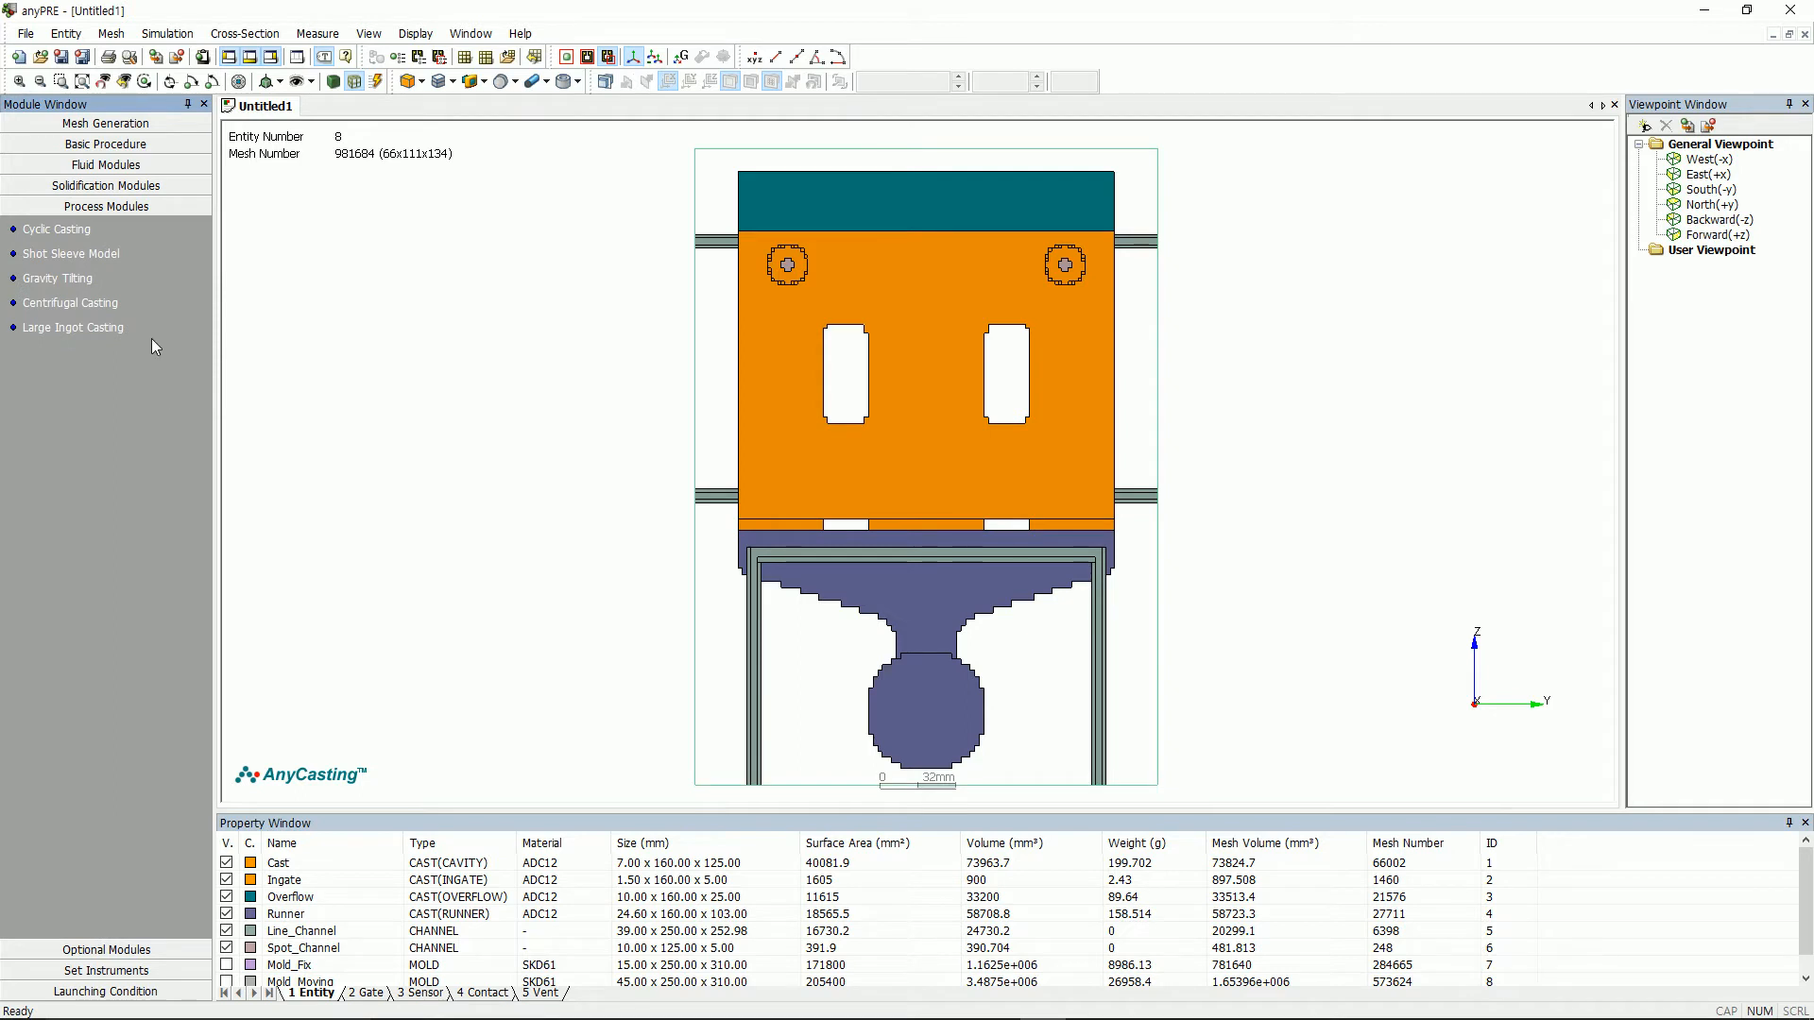
pyautogui.click(71, 253)
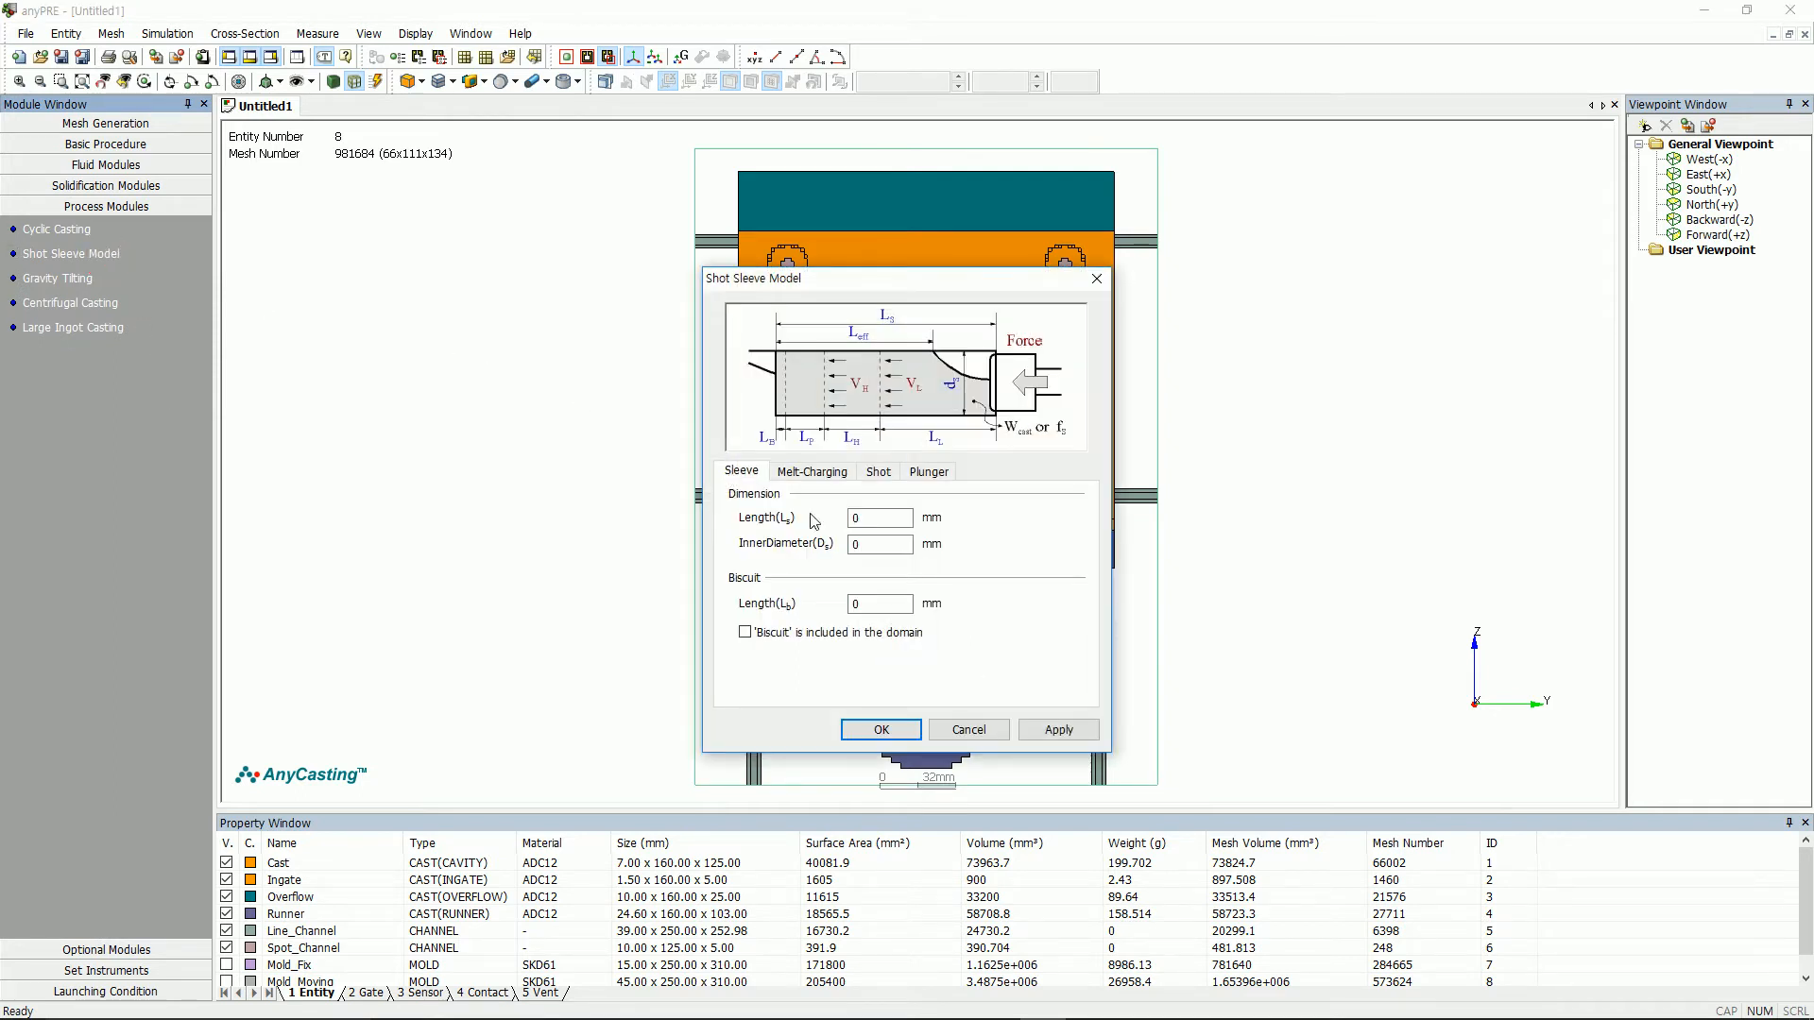
pyautogui.doubleClick(877, 521)
pyautogui.write('250')
pyautogui.press('Tab')
pyautogui.write('50')
pyautogui.press('Tab')
pyautogui.write('15')
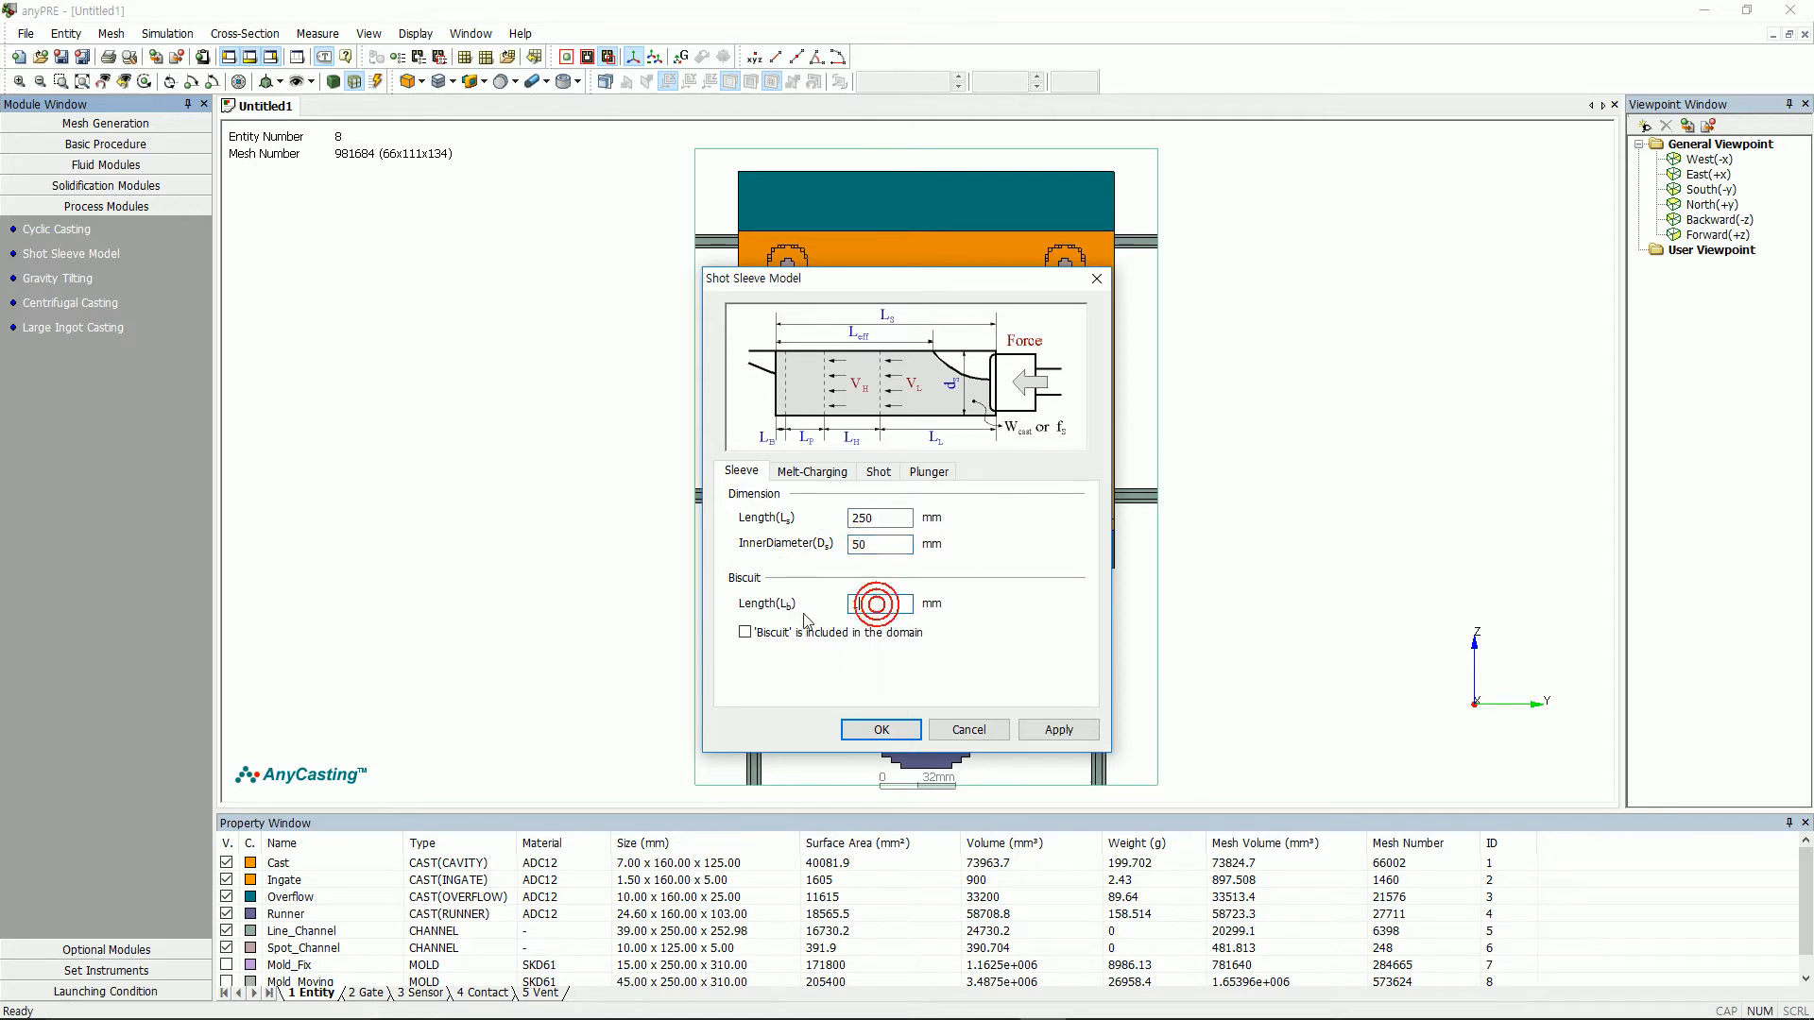
pyautogui.click(773, 635)
pyautogui.click(1058, 730)
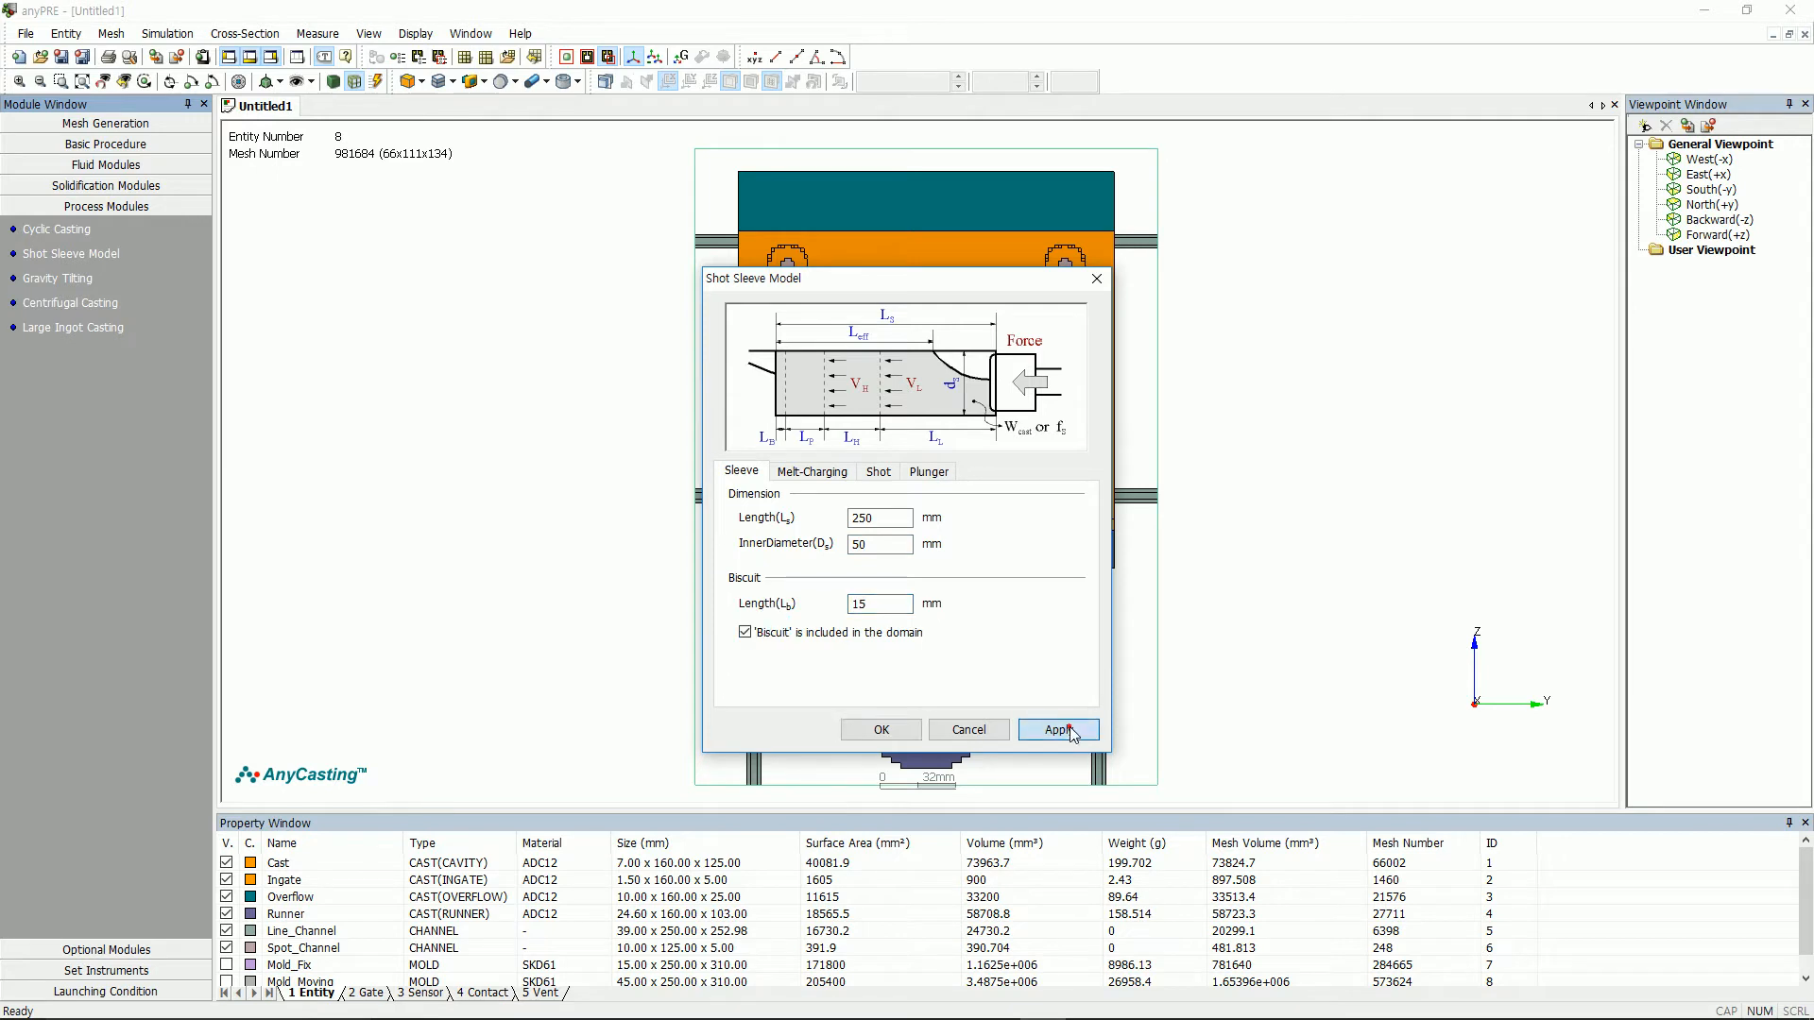
# - Review the sleeve's melt-charging data and set the shot's low speed to 20 cm/s and low speed length to 180 mm
pyautogui.click(819, 477)
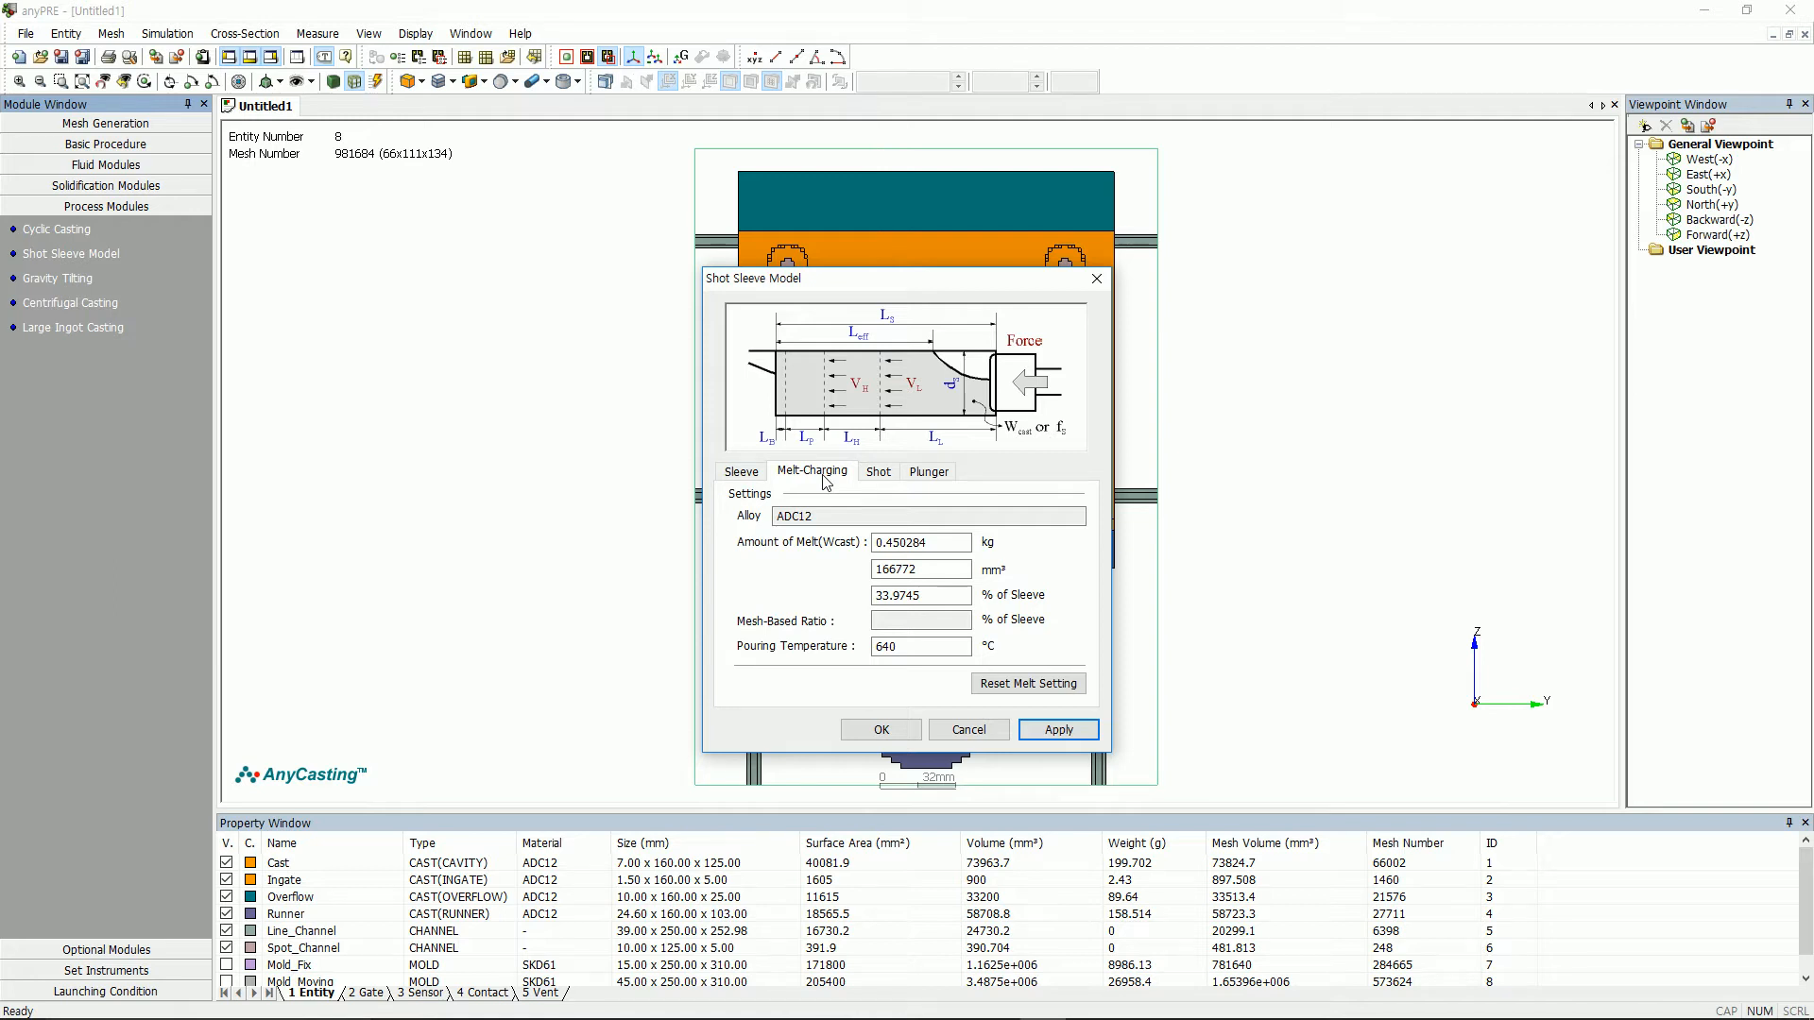
pyautogui.click(876, 476)
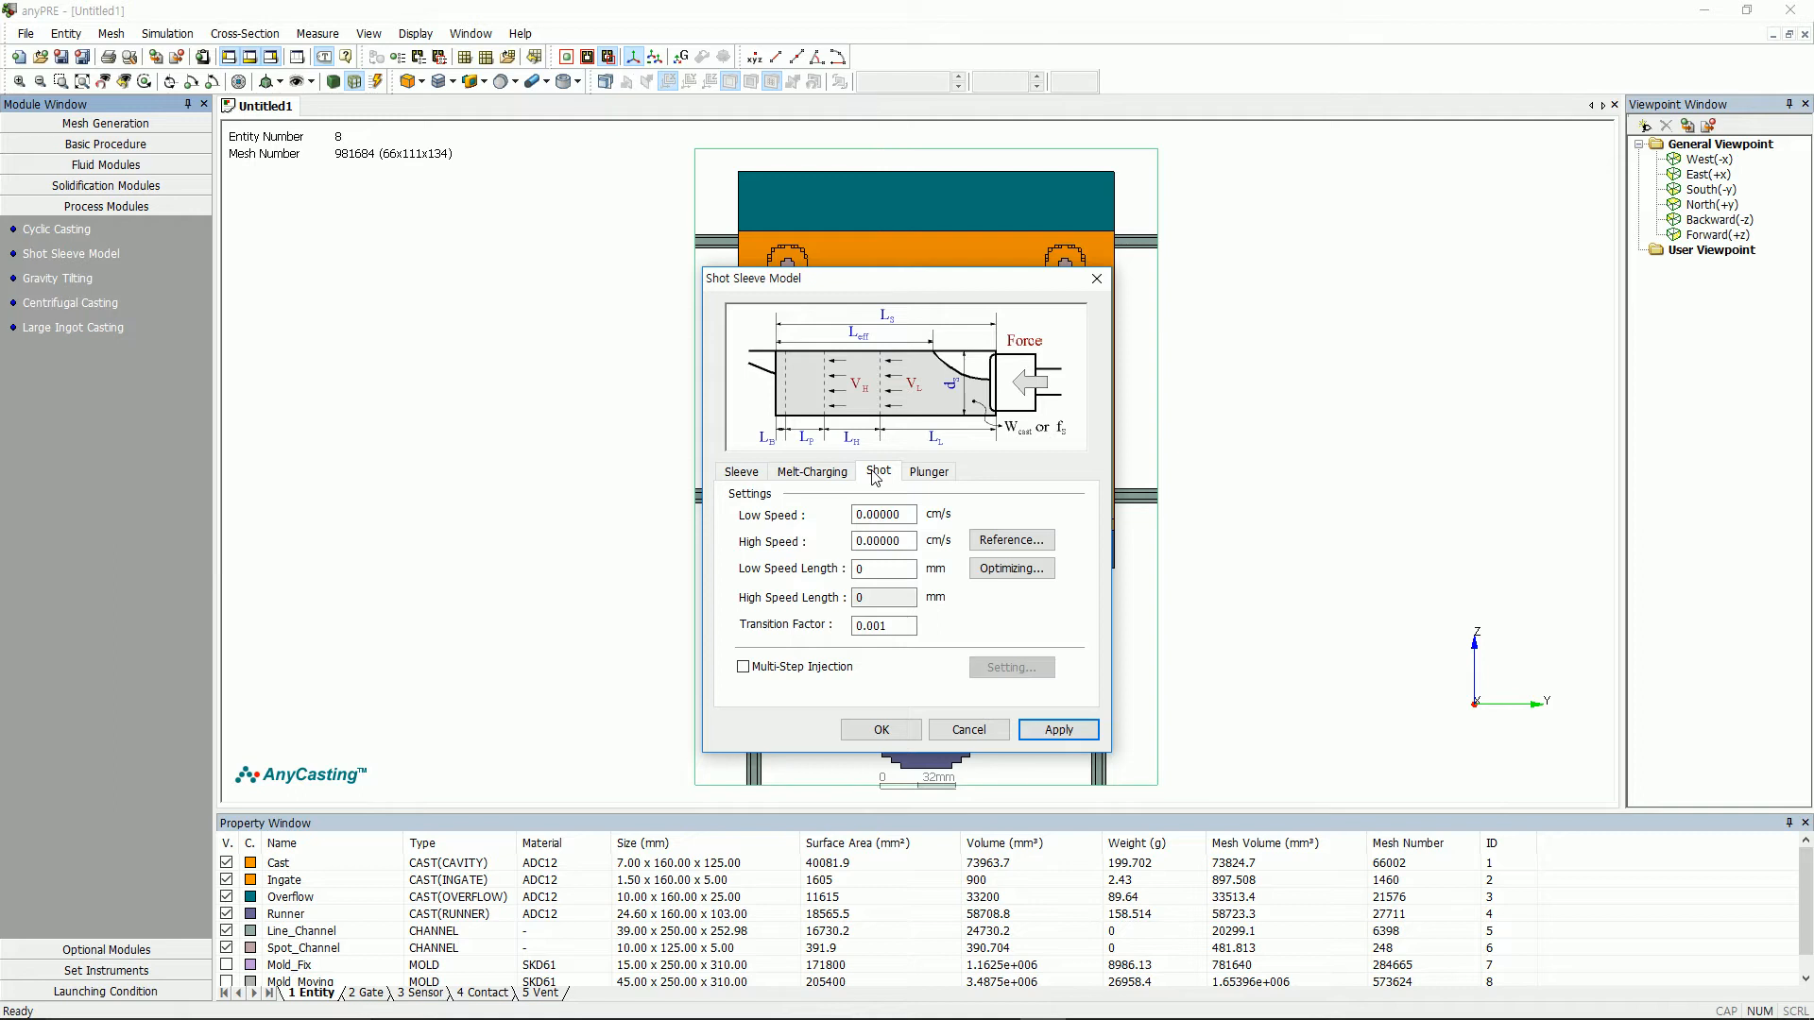
pyautogui.doubleClick(884, 515)
pyautogui.write('20')
pyautogui.moveTo(882, 569); pyautogui.dragTo(797, 575)
pyautogui.write('180')
# - Derive the shot's high speed from the product weight with an in-gate area of 180 mm² and accept the Shot Sleeve Model
pyautogui.click(1033, 546)
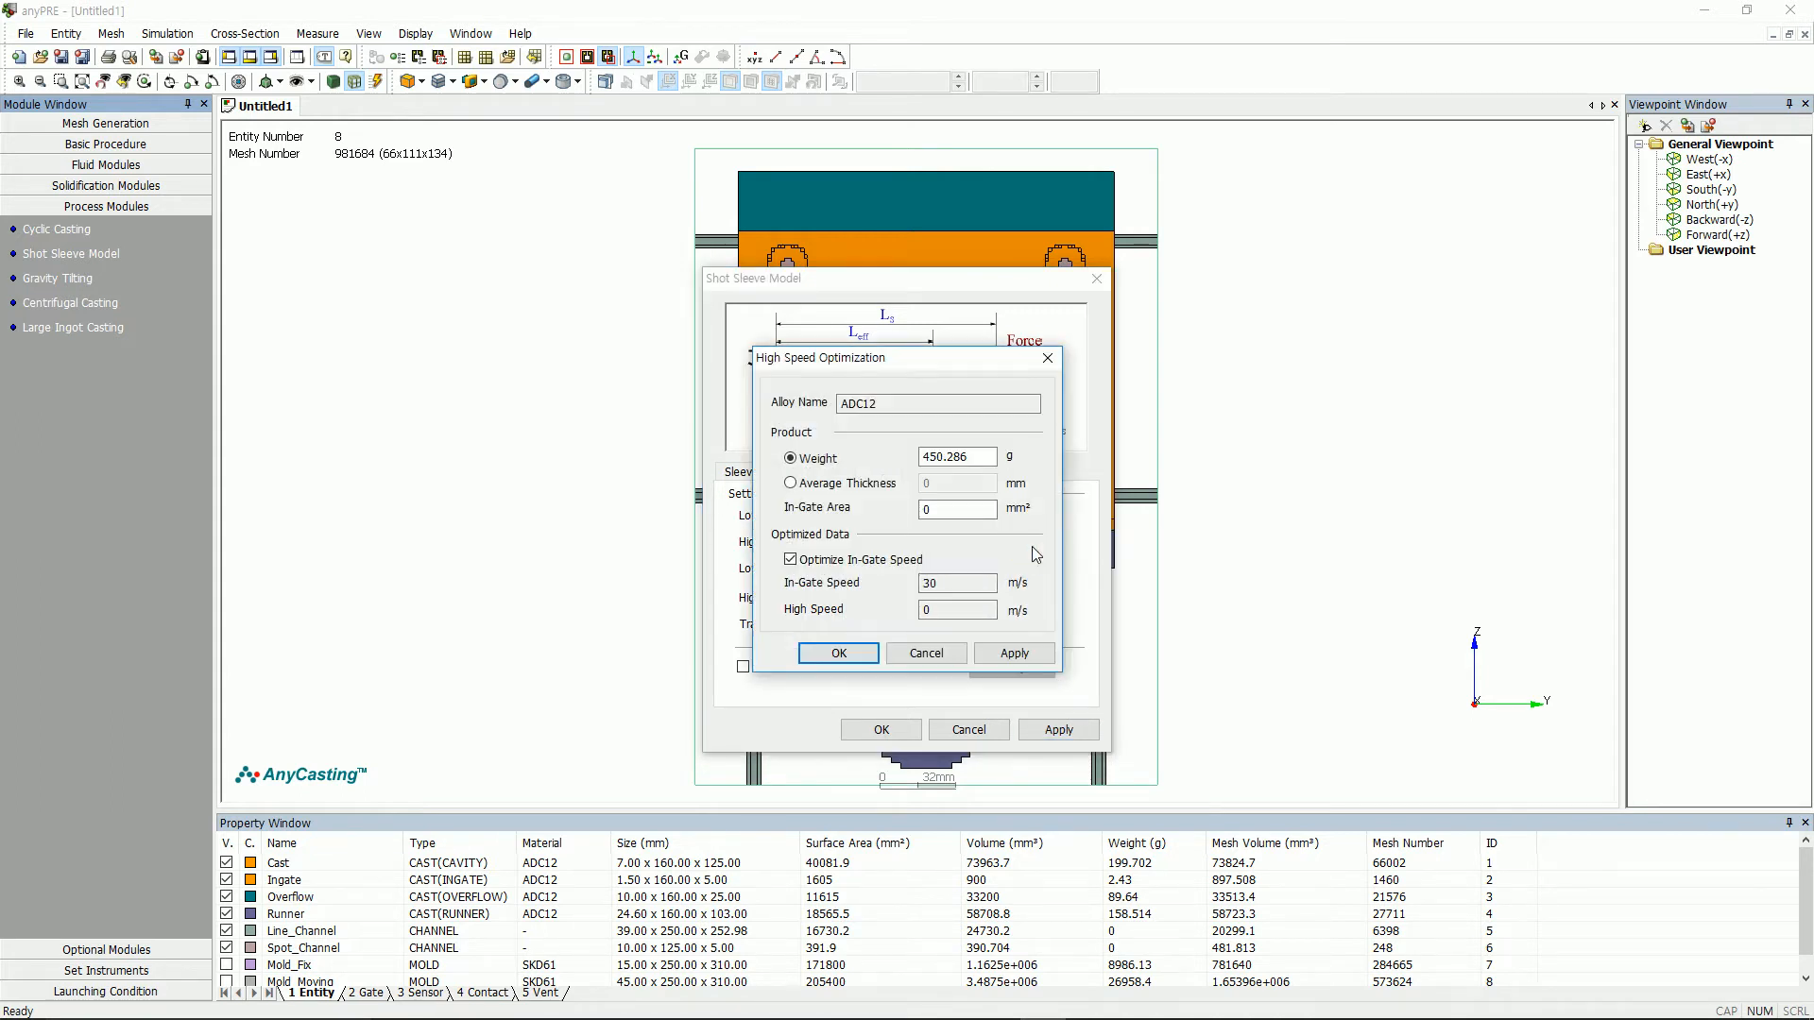
pyautogui.moveTo(956, 512); pyautogui.dragTo(885, 509)
pyautogui.write('180')
pyautogui.click(1015, 653)
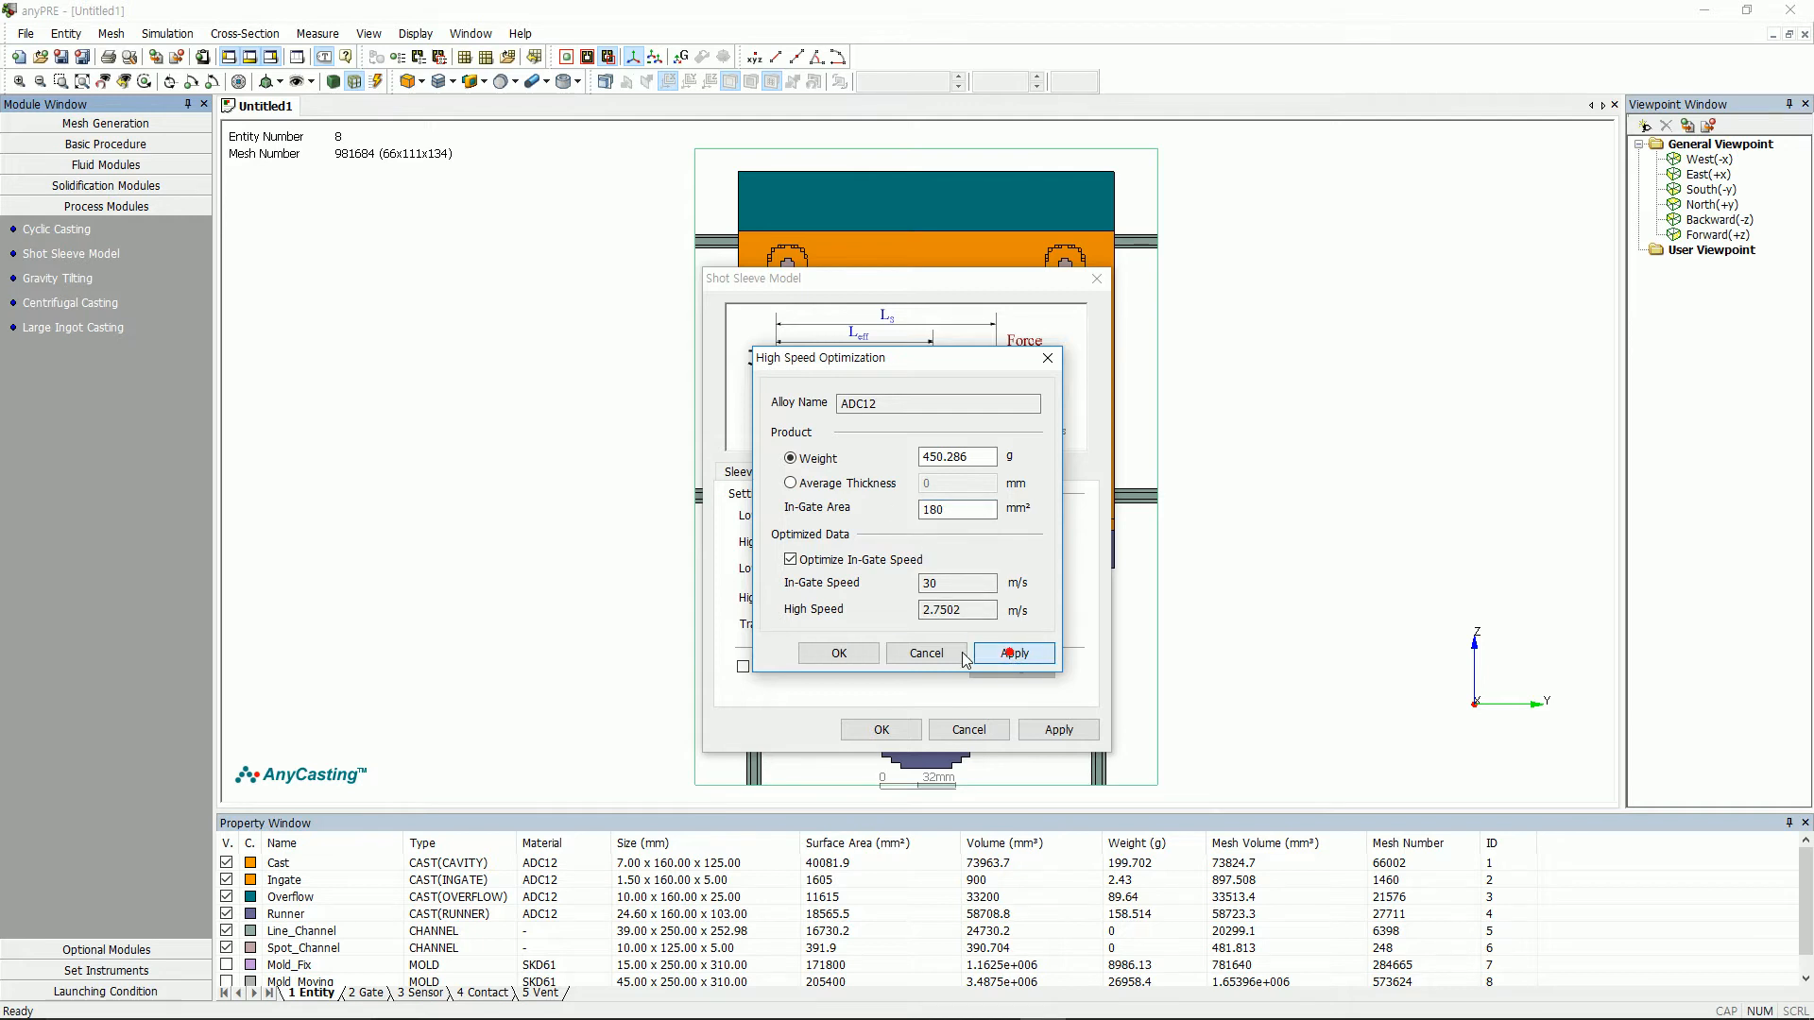
pyautogui.click(810, 653)
pyautogui.click(935, 559)
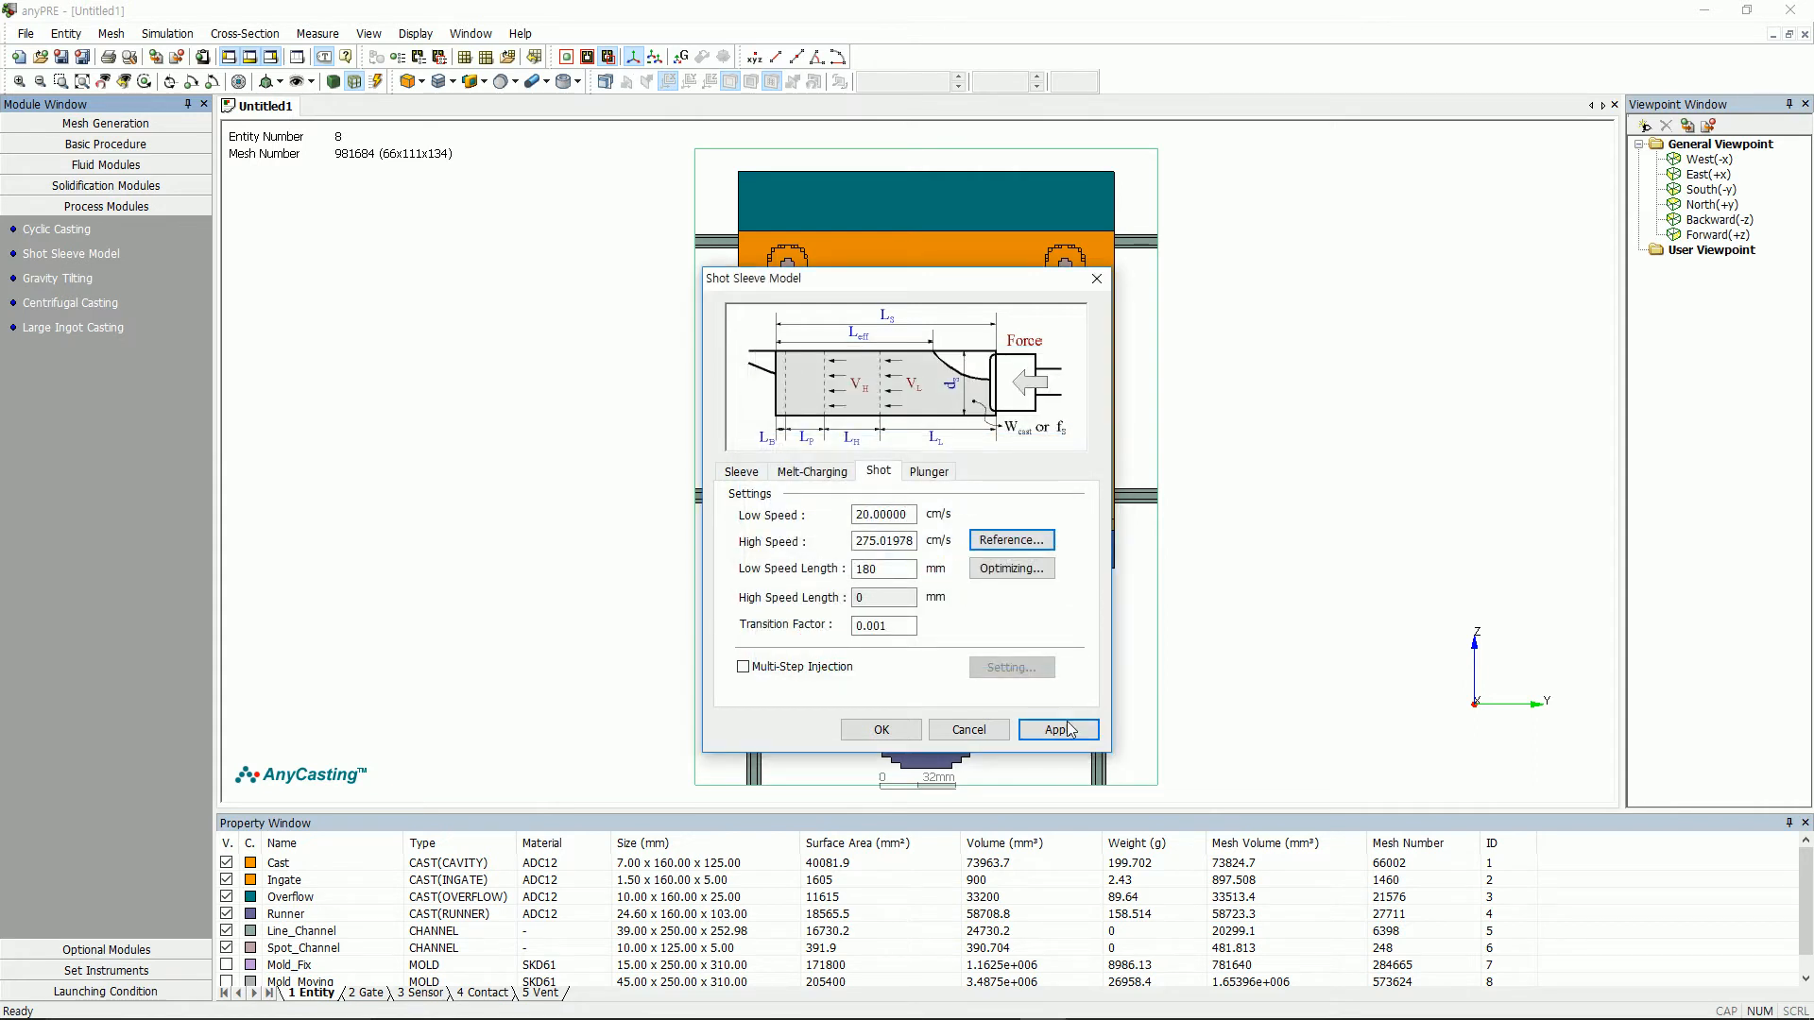
pyautogui.click(1059, 730)
pyautogui.click(881, 730)
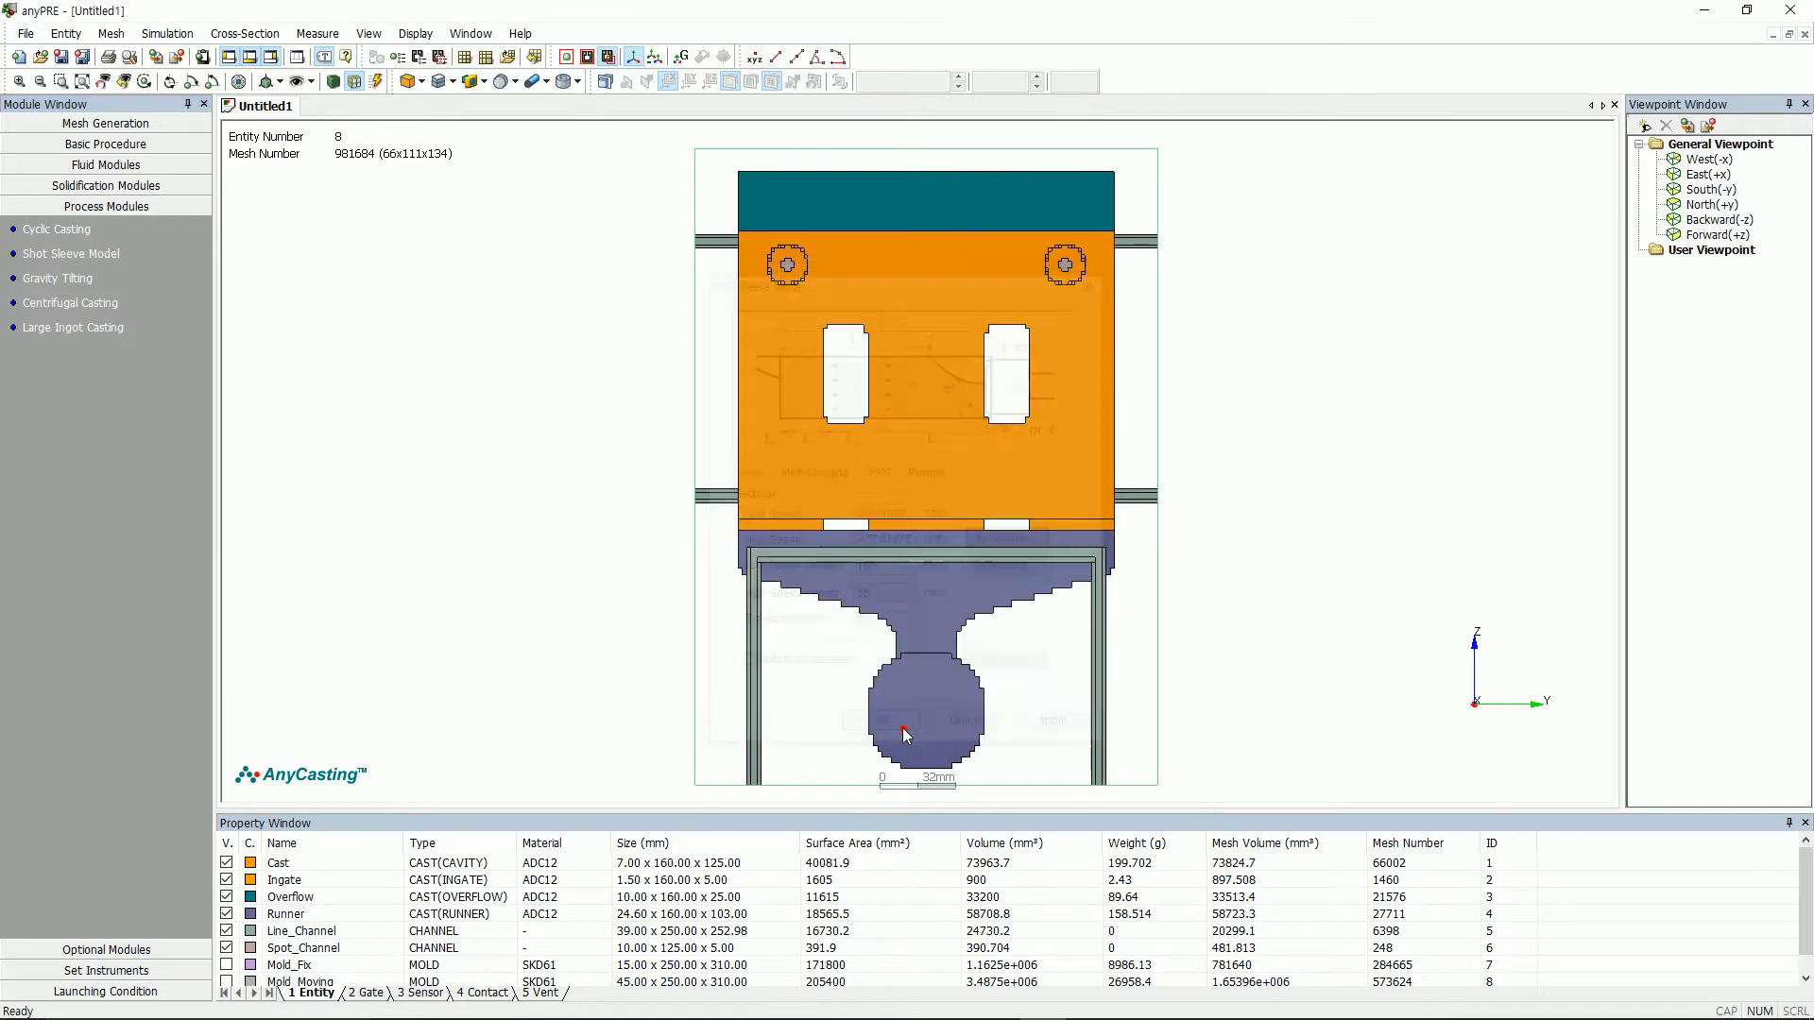
# - Enable the Mold Erosion optional module and accept its settings
pyautogui.click(106, 949)
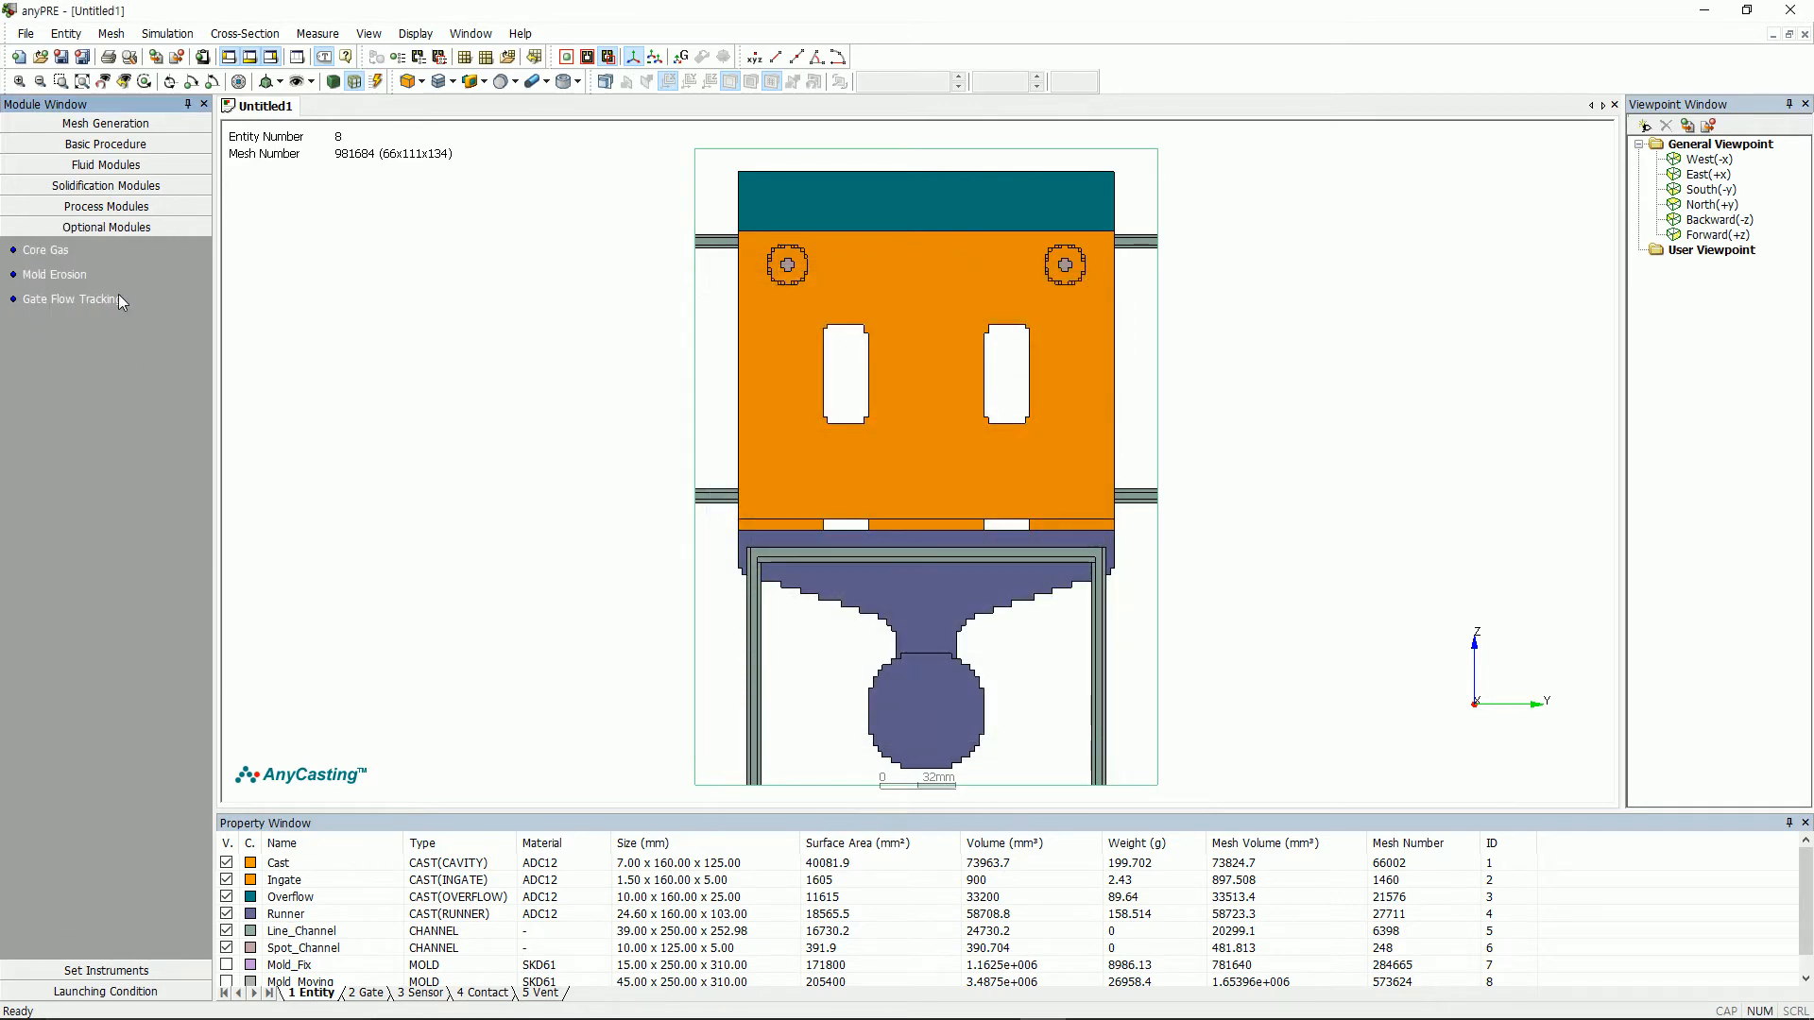
pyautogui.doubleClick(77, 275)
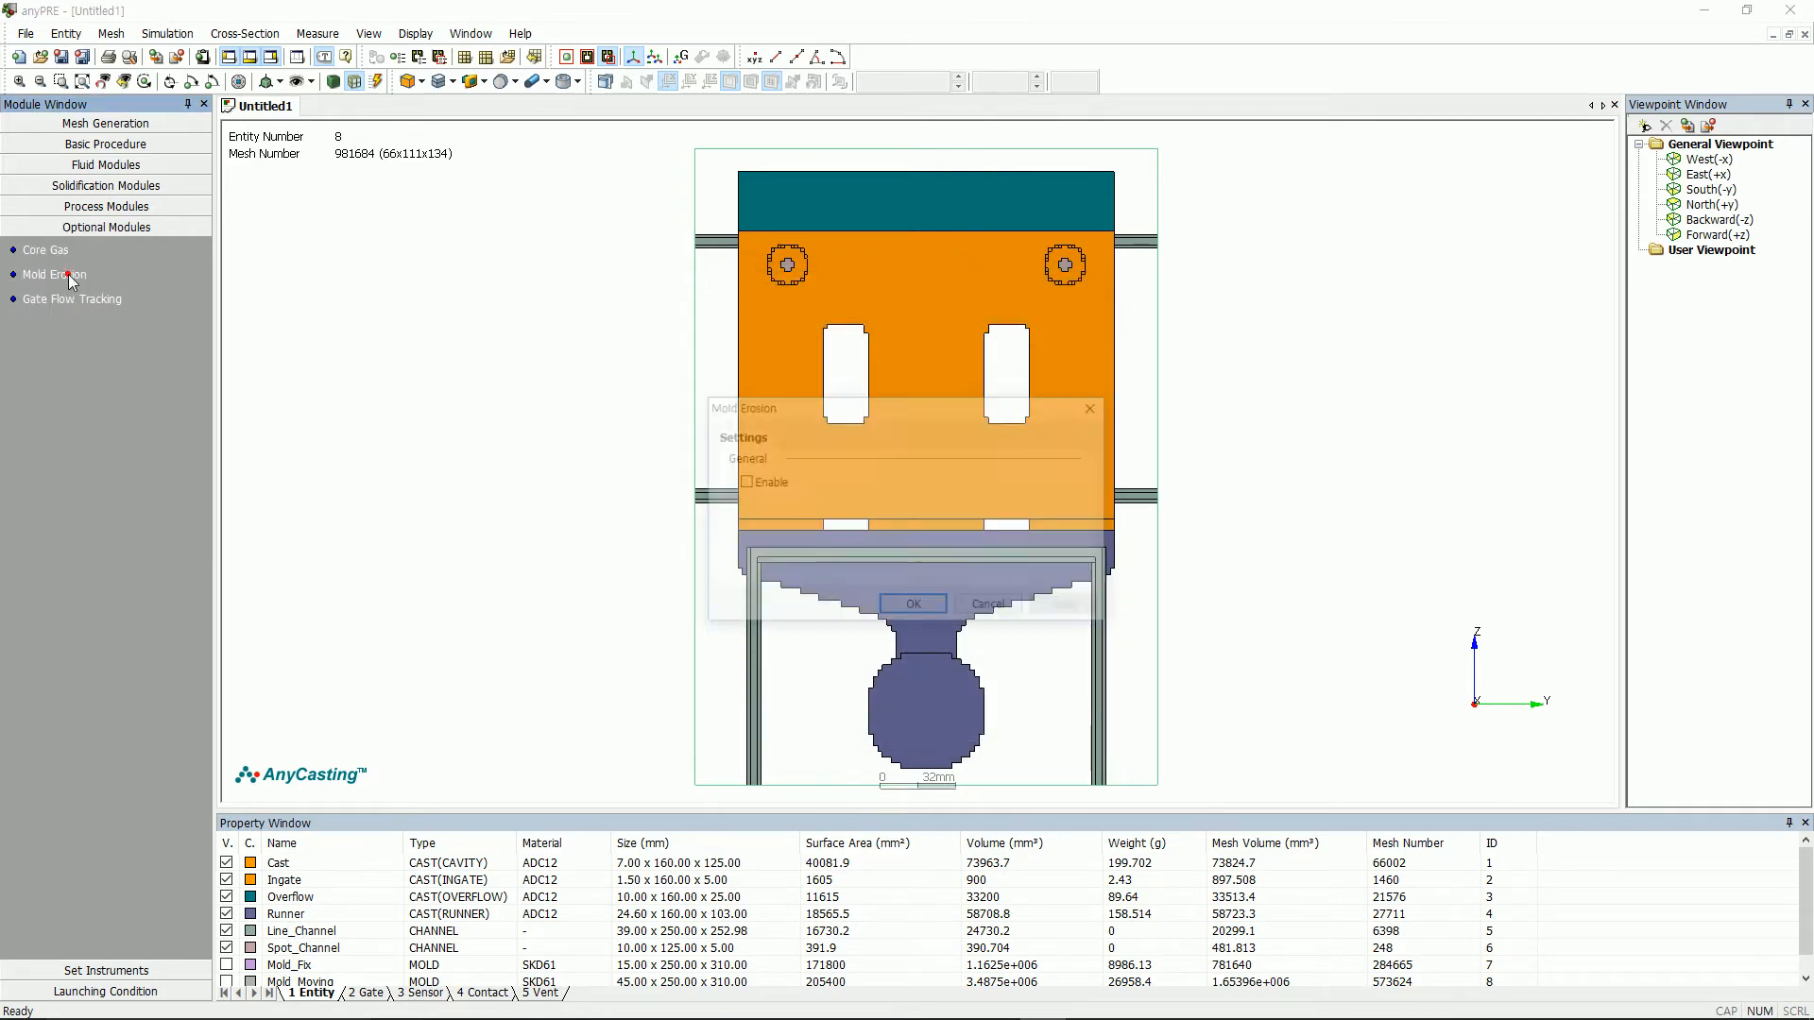
pyautogui.click(741, 481)
pyautogui.click(1078, 608)
pyautogui.click(944, 611)
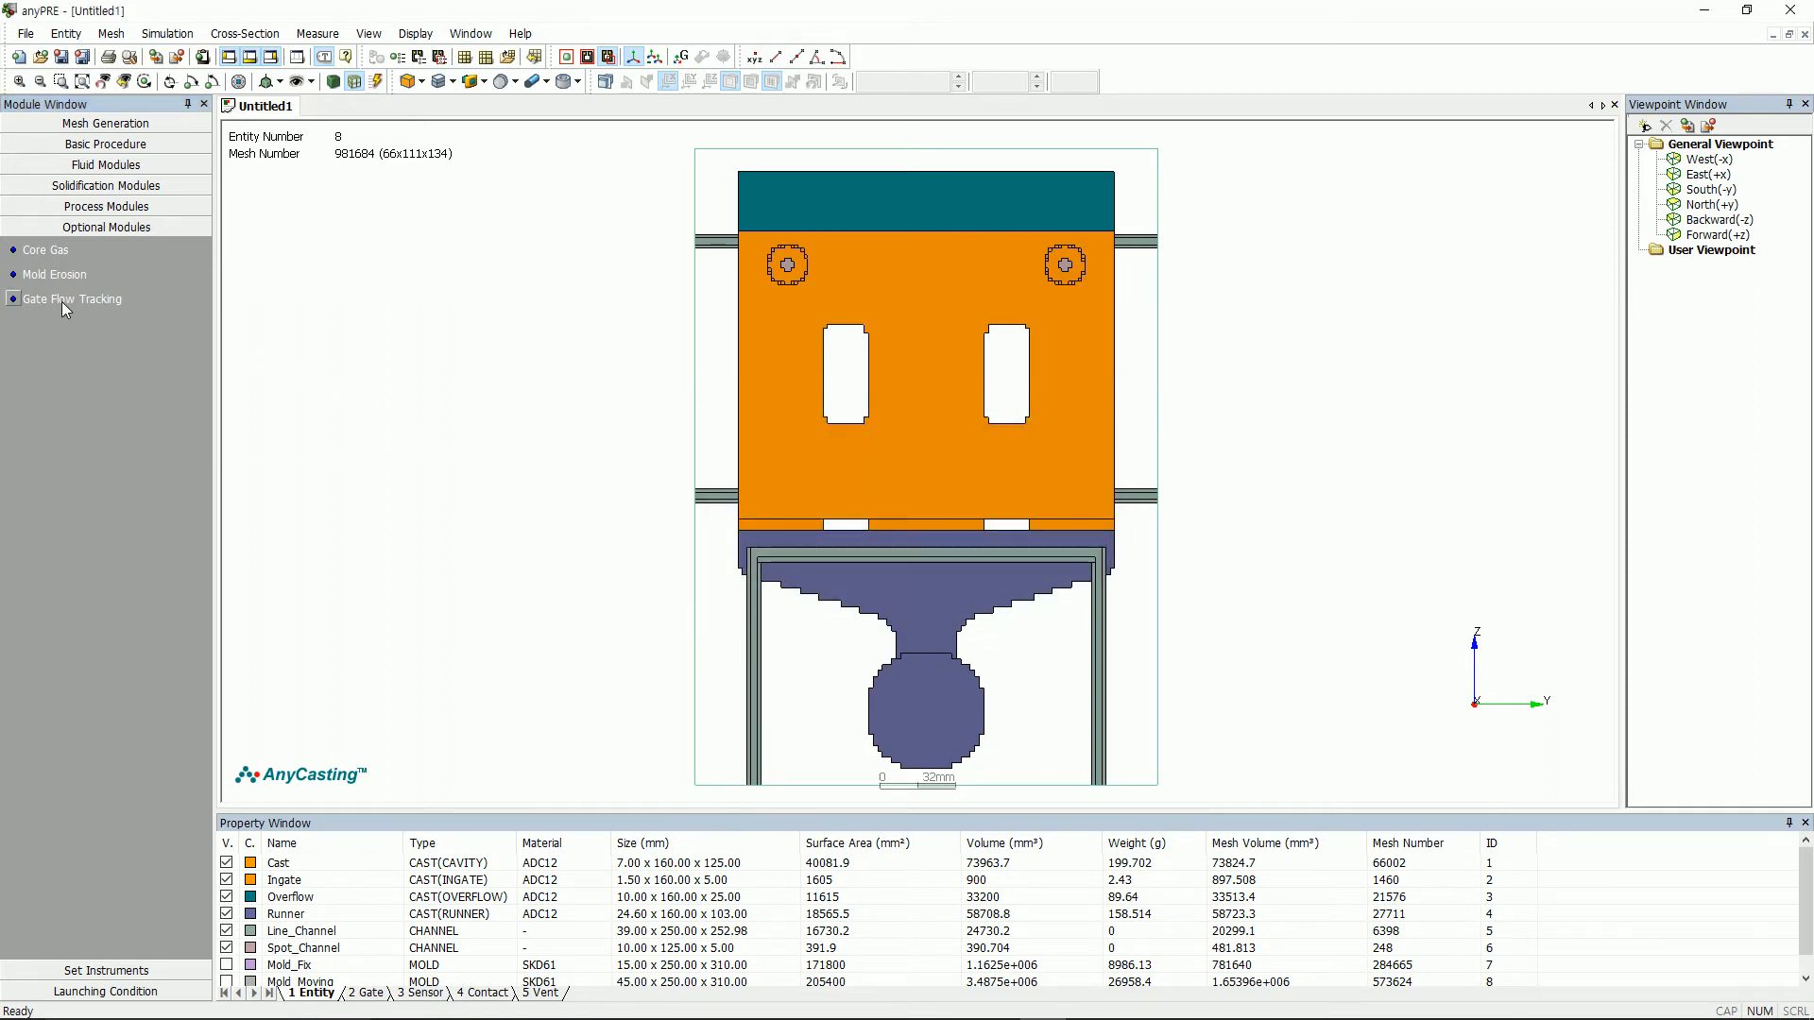
# - Enable the Gate Flow Tracking optional module and accept its settings
pyautogui.doubleClick(61, 300)
pyautogui.click(742, 441)
pyautogui.click(1070, 647)
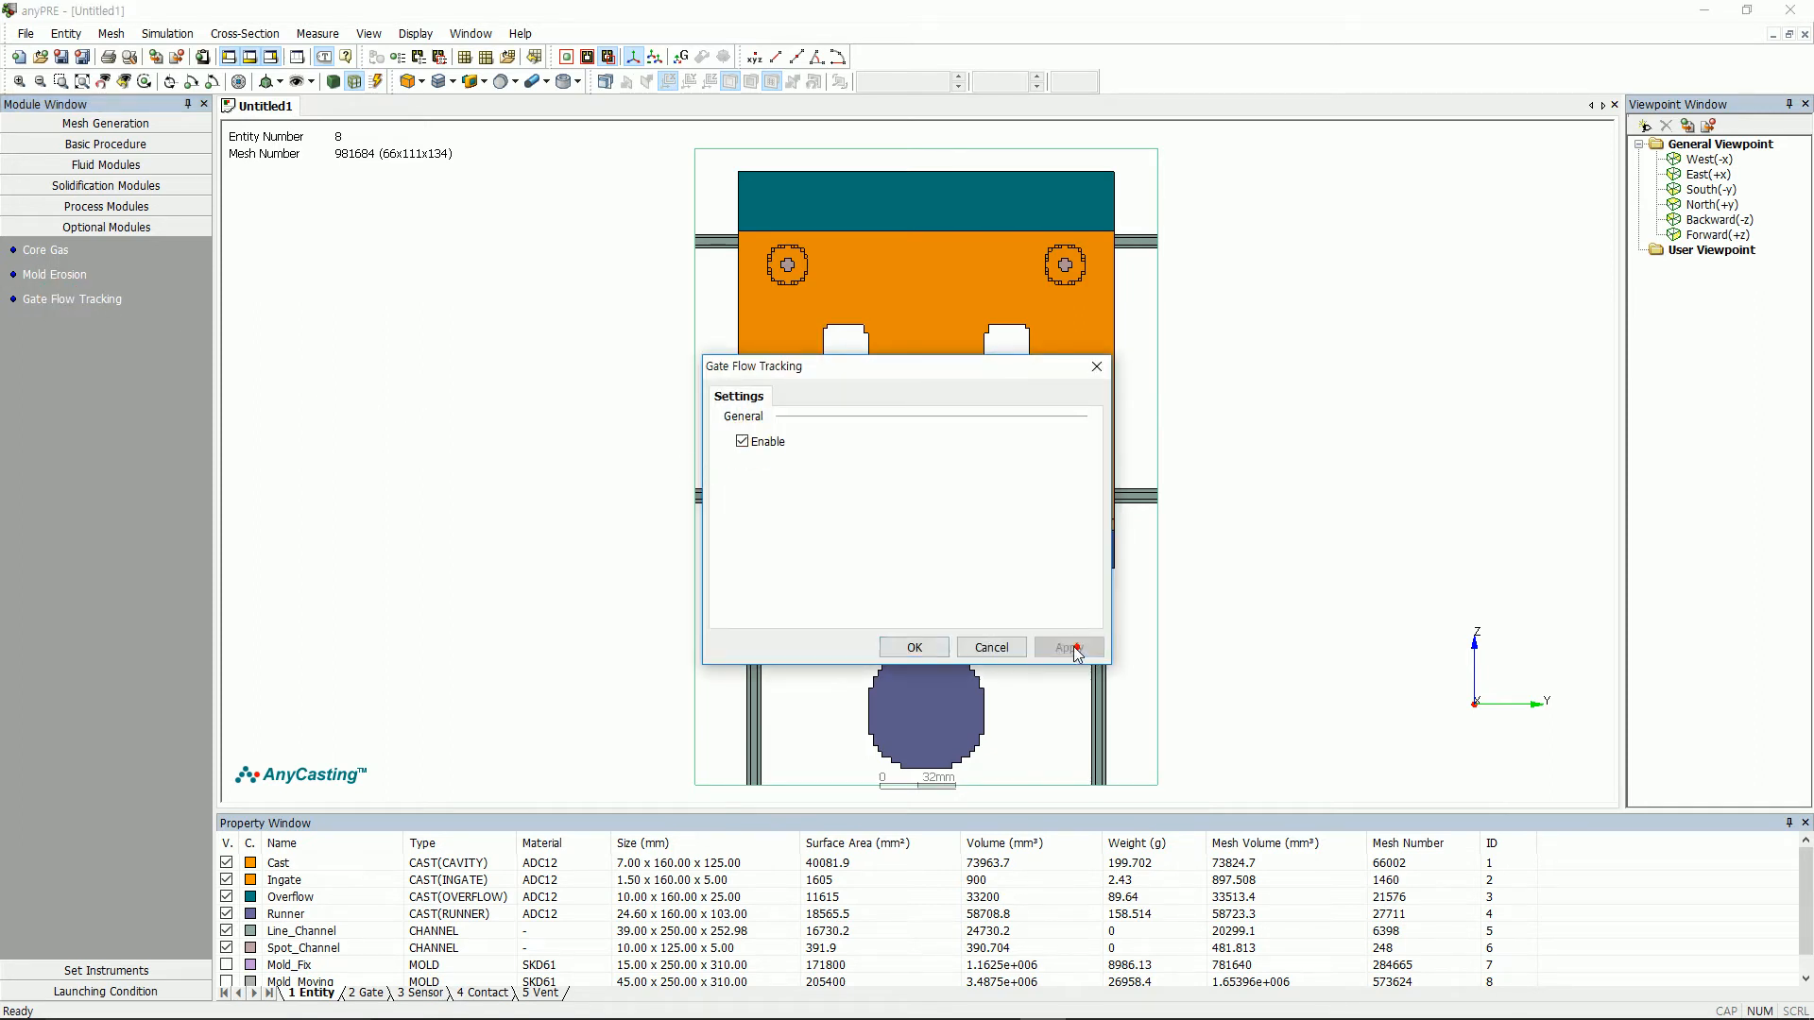
pyautogui.click(913, 648)
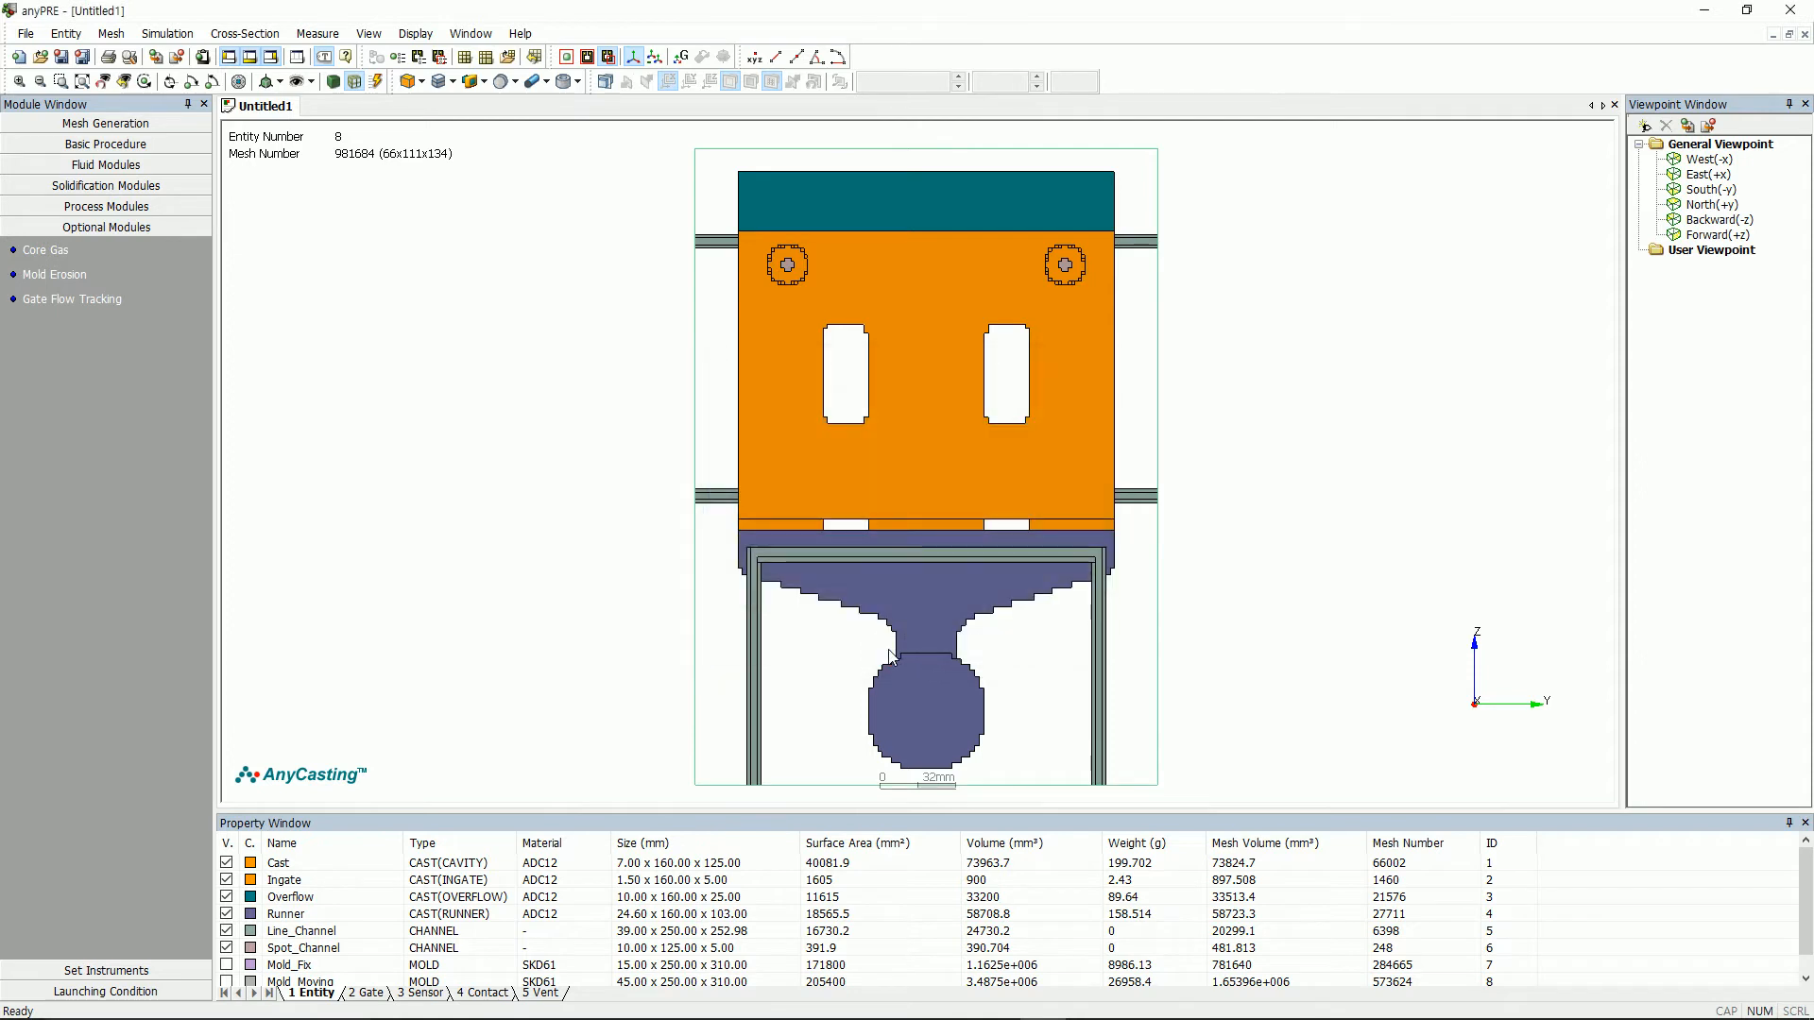
# - Start defining sensors and move the sensor cross-section plane to x = 0
pyautogui.click(119, 972)
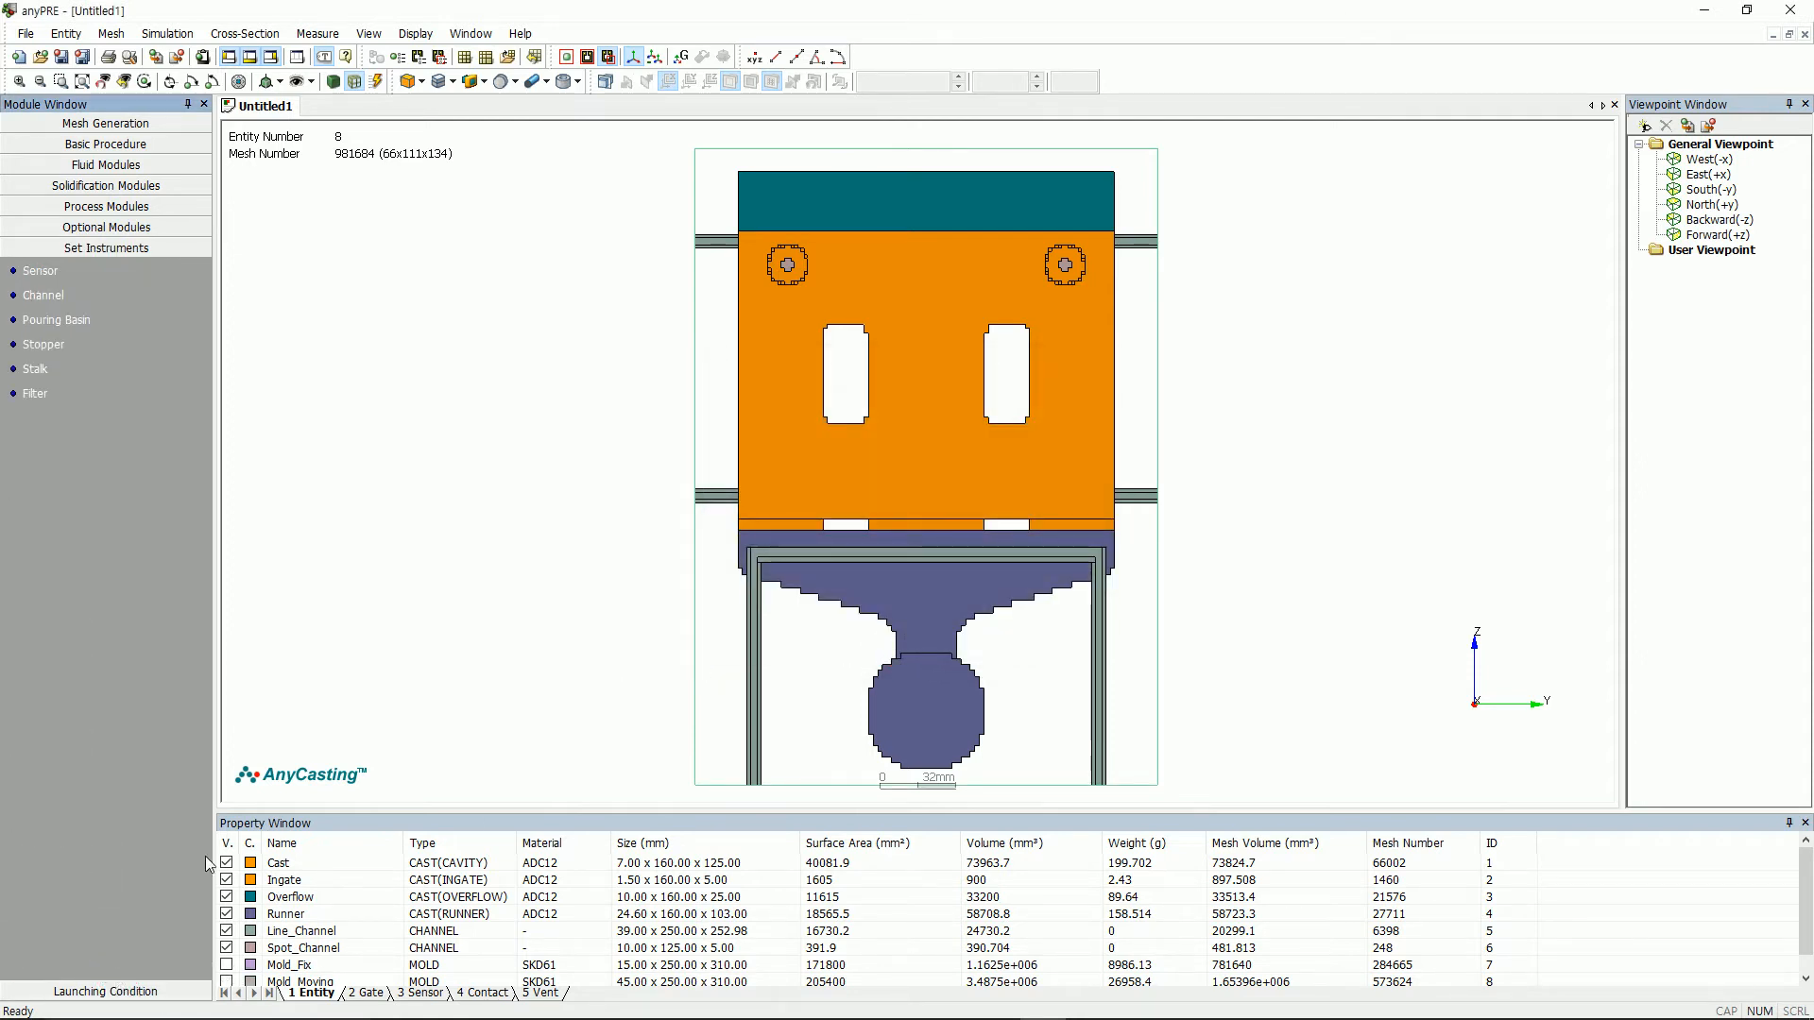
pyautogui.click(41, 271)
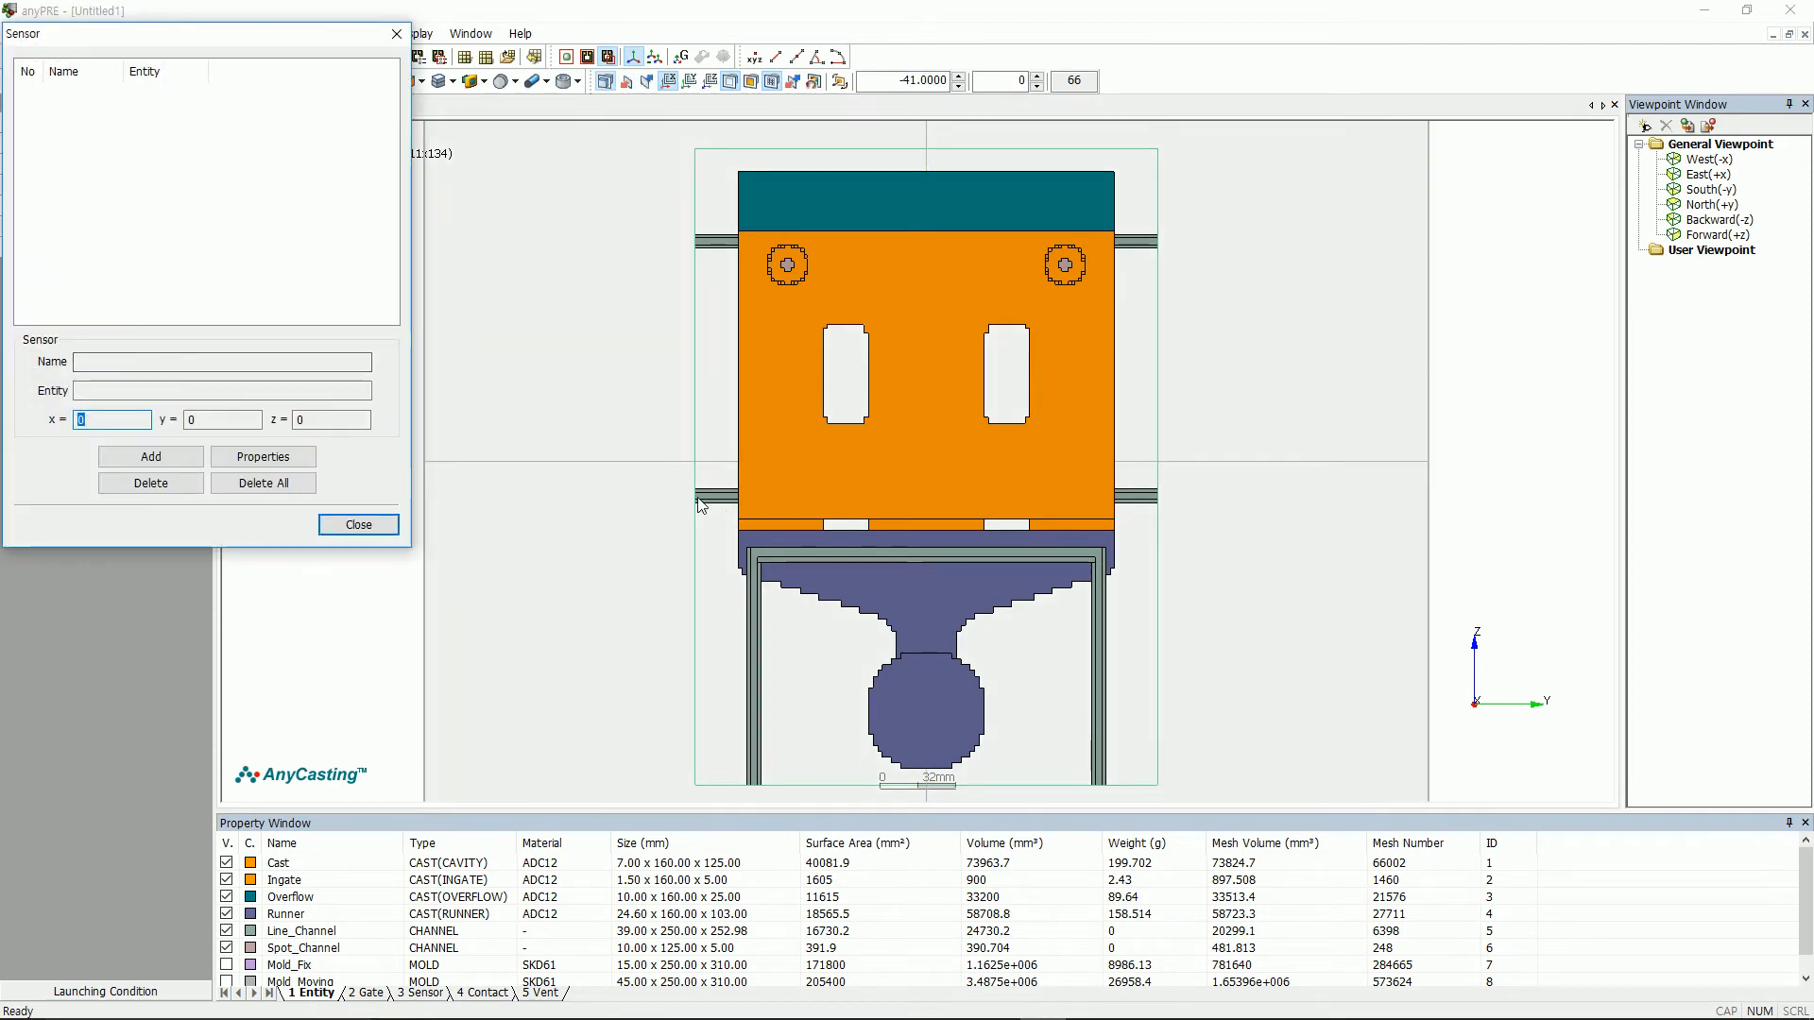
pyautogui.click(659, 487)
pyautogui.press('Right')
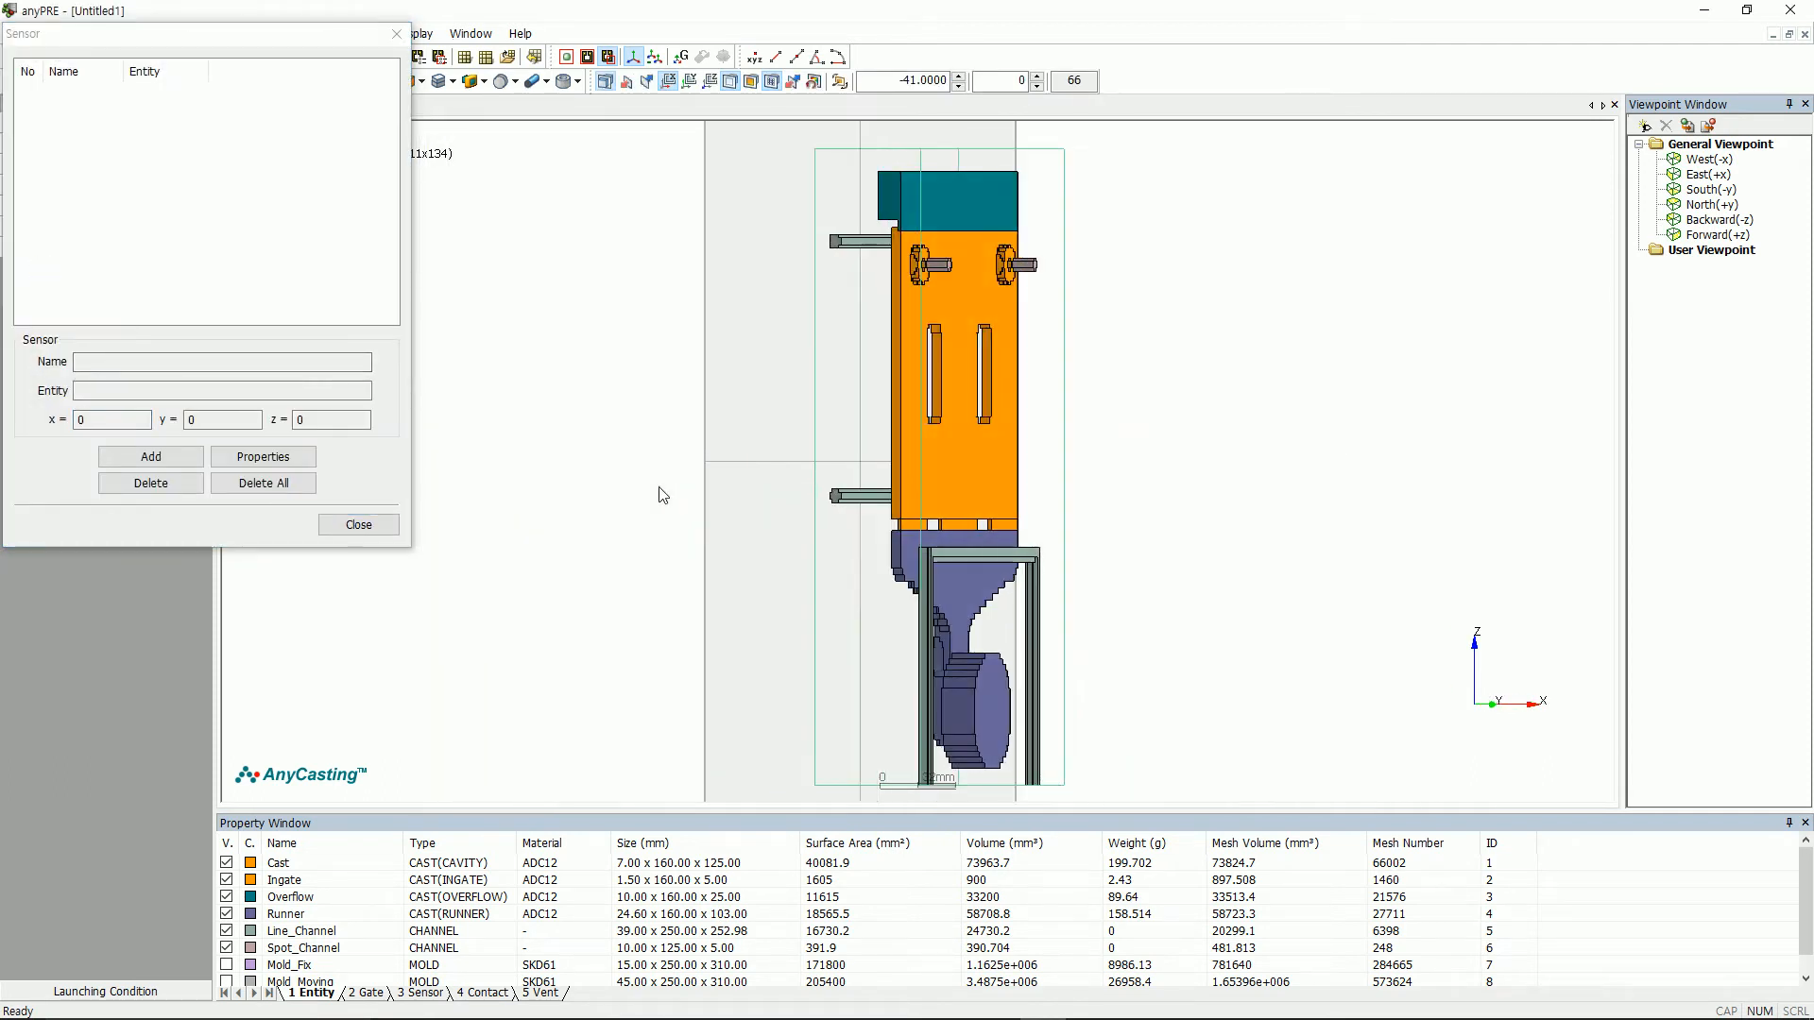
pyautogui.doubleClick(895, 81)
pyautogui.write('0')
pyautogui.press('Return')
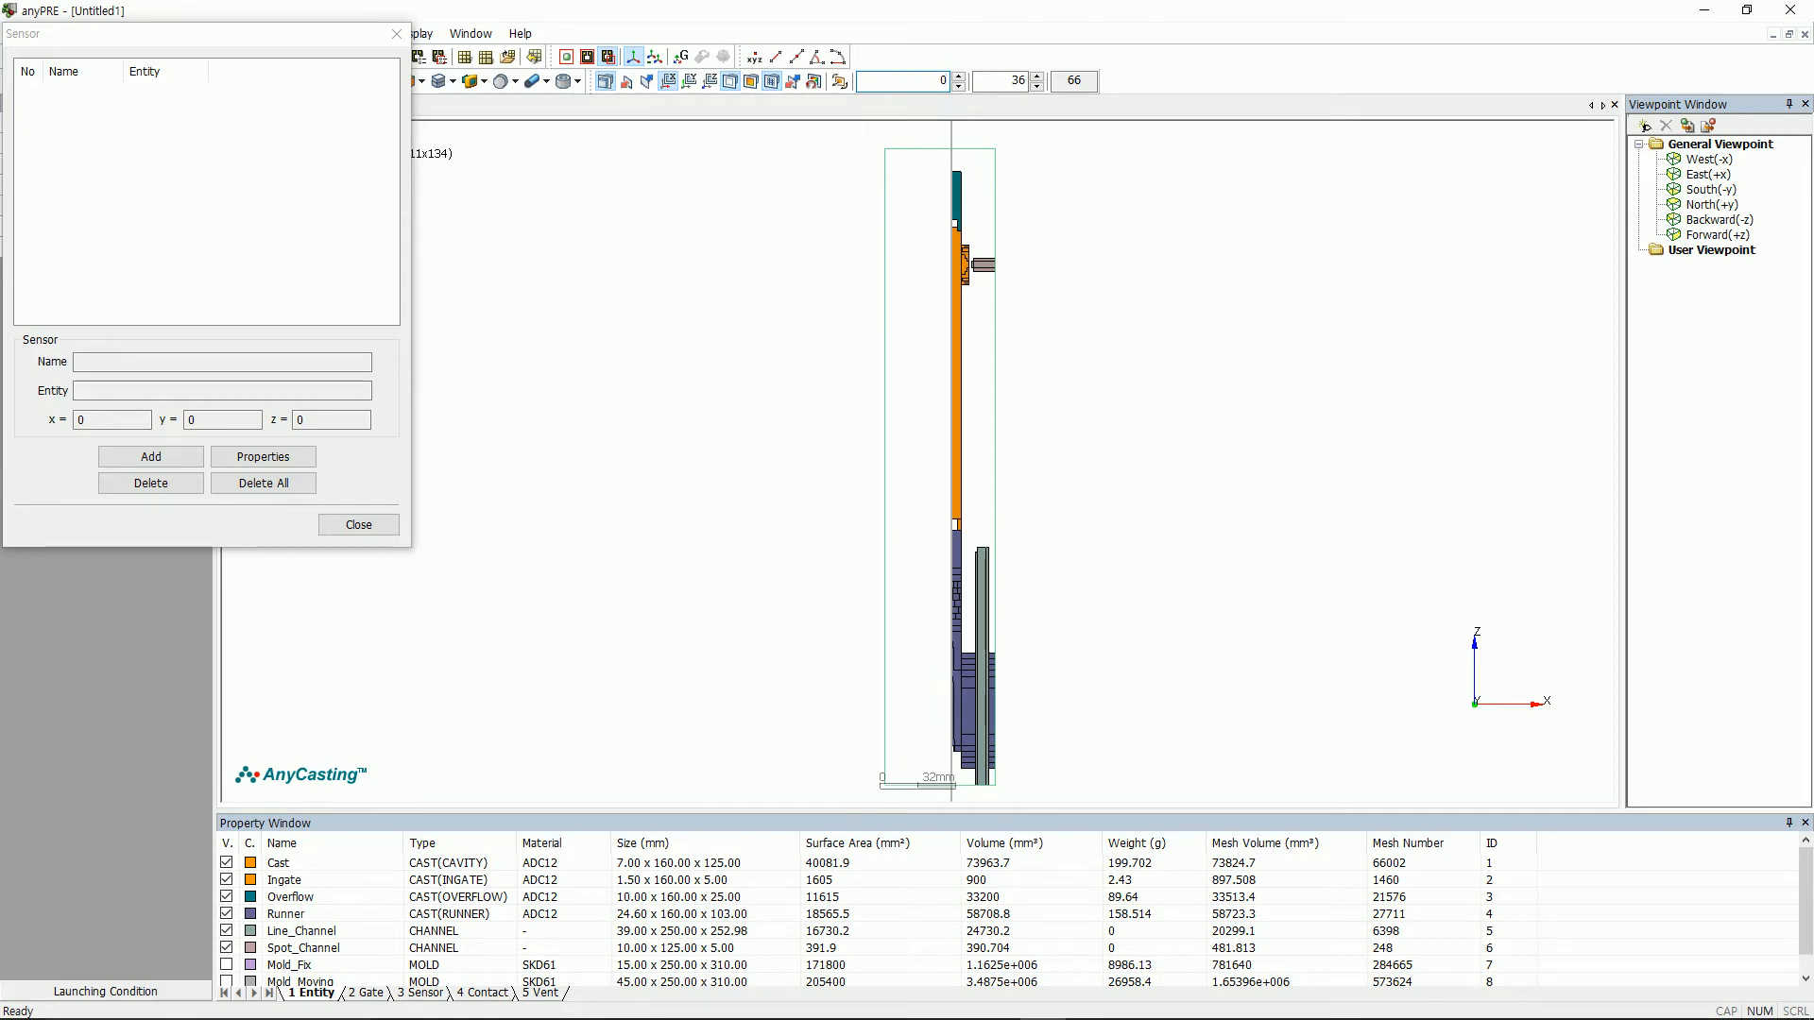
# - Place three sensors on the x = 0 section, one each in the runner, cavity and overflow near the centerline
pyautogui.click(715, 429)
pyautogui.press('x')
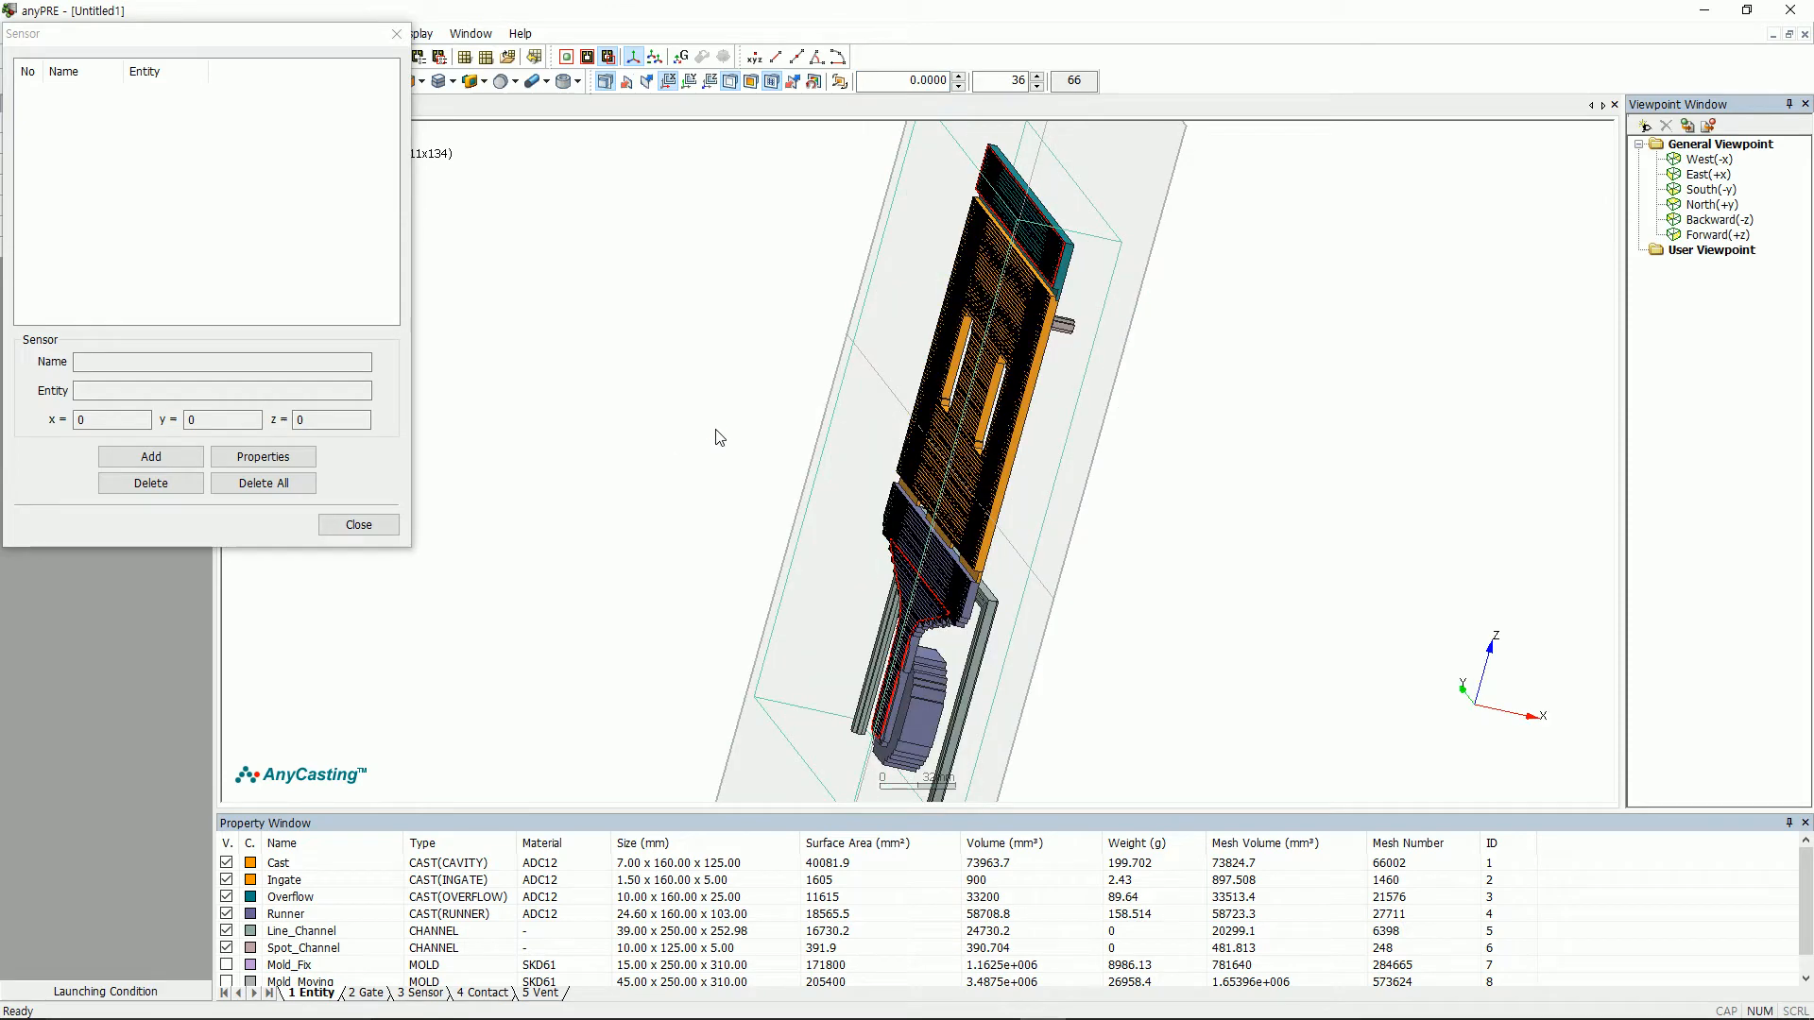
pyautogui.click(832, 445)
pyautogui.click(1005, 445)
pyautogui.click(1197, 450)
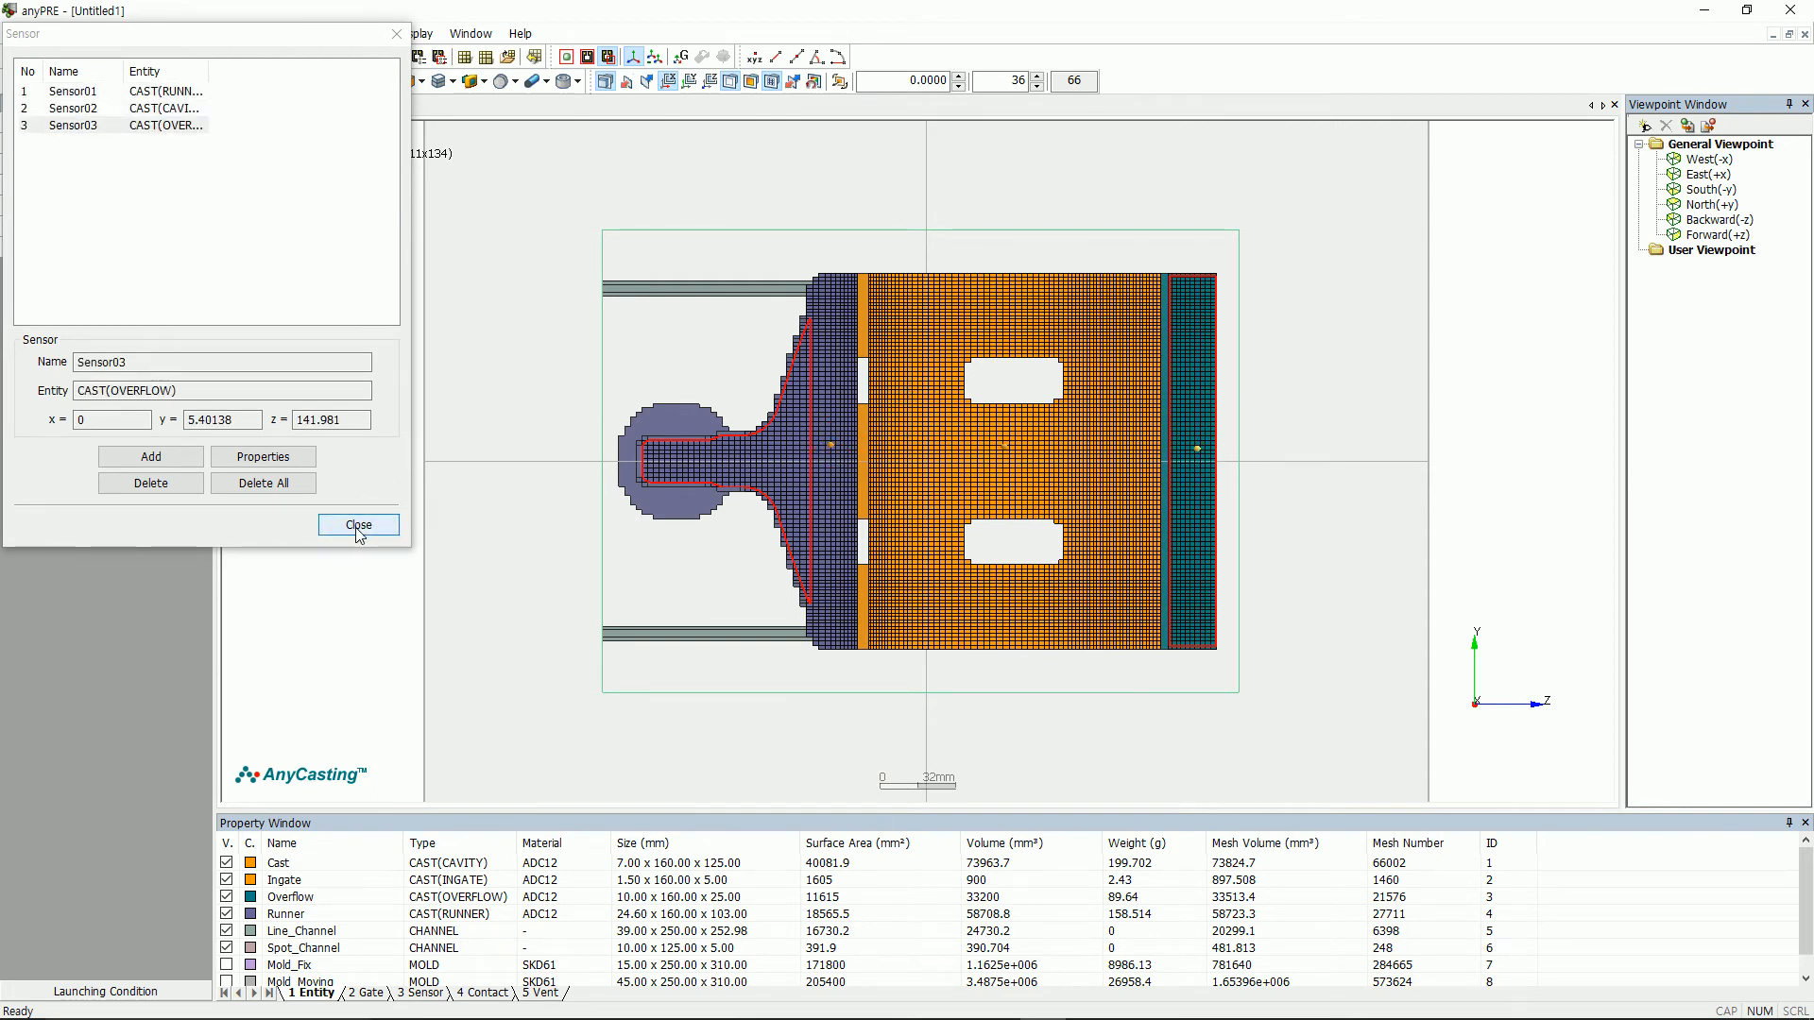
pyautogui.click(358, 527)
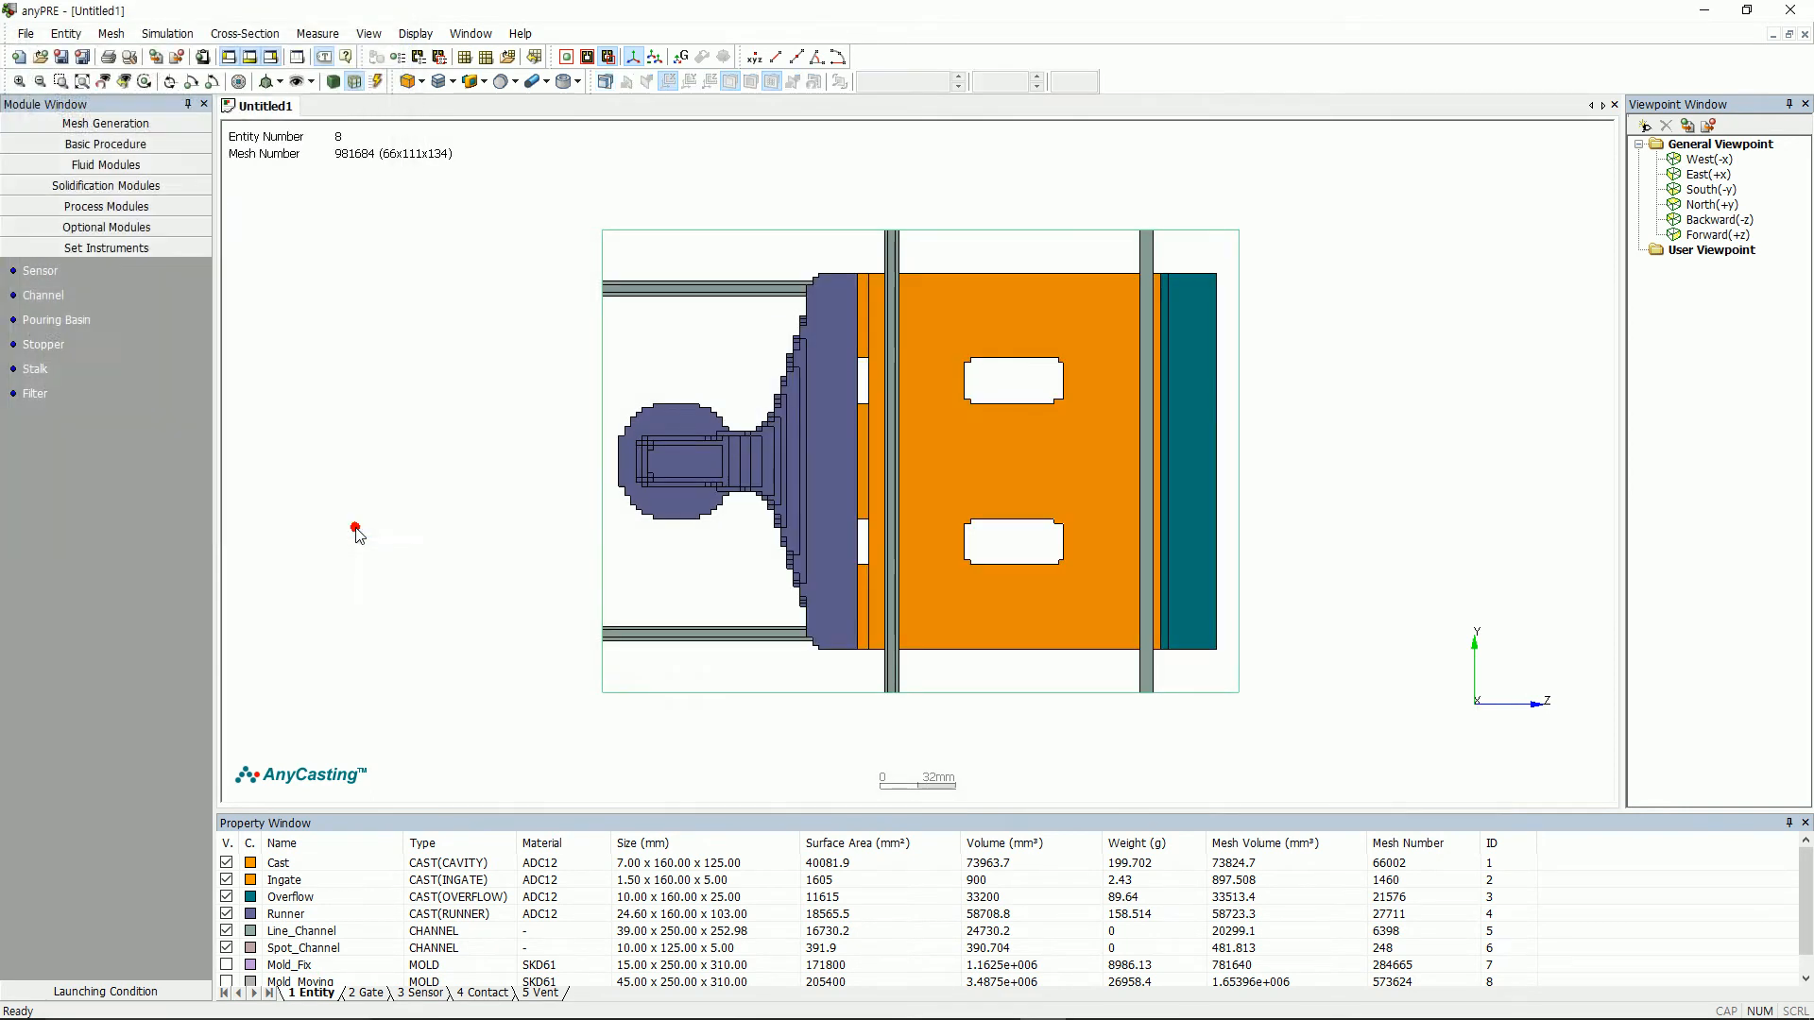
# - Turn on both the line channel and the spot channel and select the line channel
pyautogui.click(32, 297)
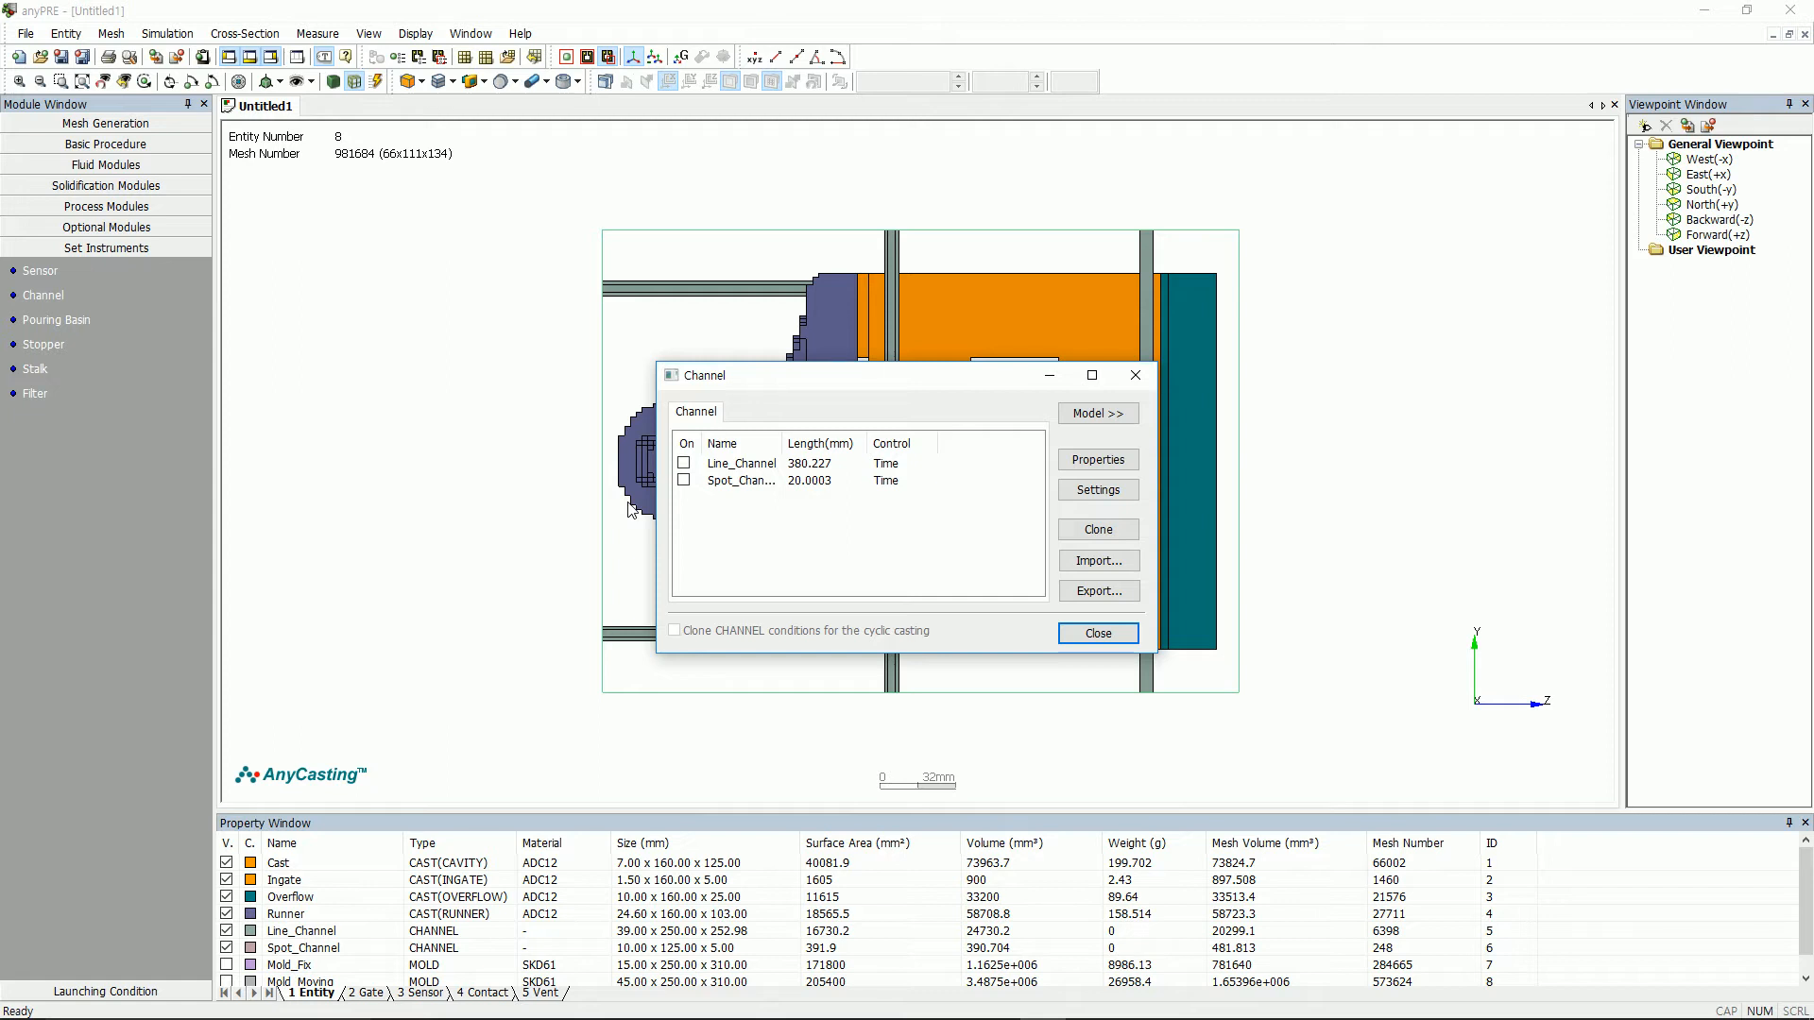
pyautogui.click(683, 463)
pyautogui.click(683, 480)
pyautogui.click(794, 463)
pyautogui.click(793, 481)
pyautogui.click(798, 464)
# - Add a time-controlled water condition to the line channel: on 0 s, off 1000 s, flux 10 L/min, inlet 25 °C, outlet 40 °C
pyautogui.click(1118, 460)
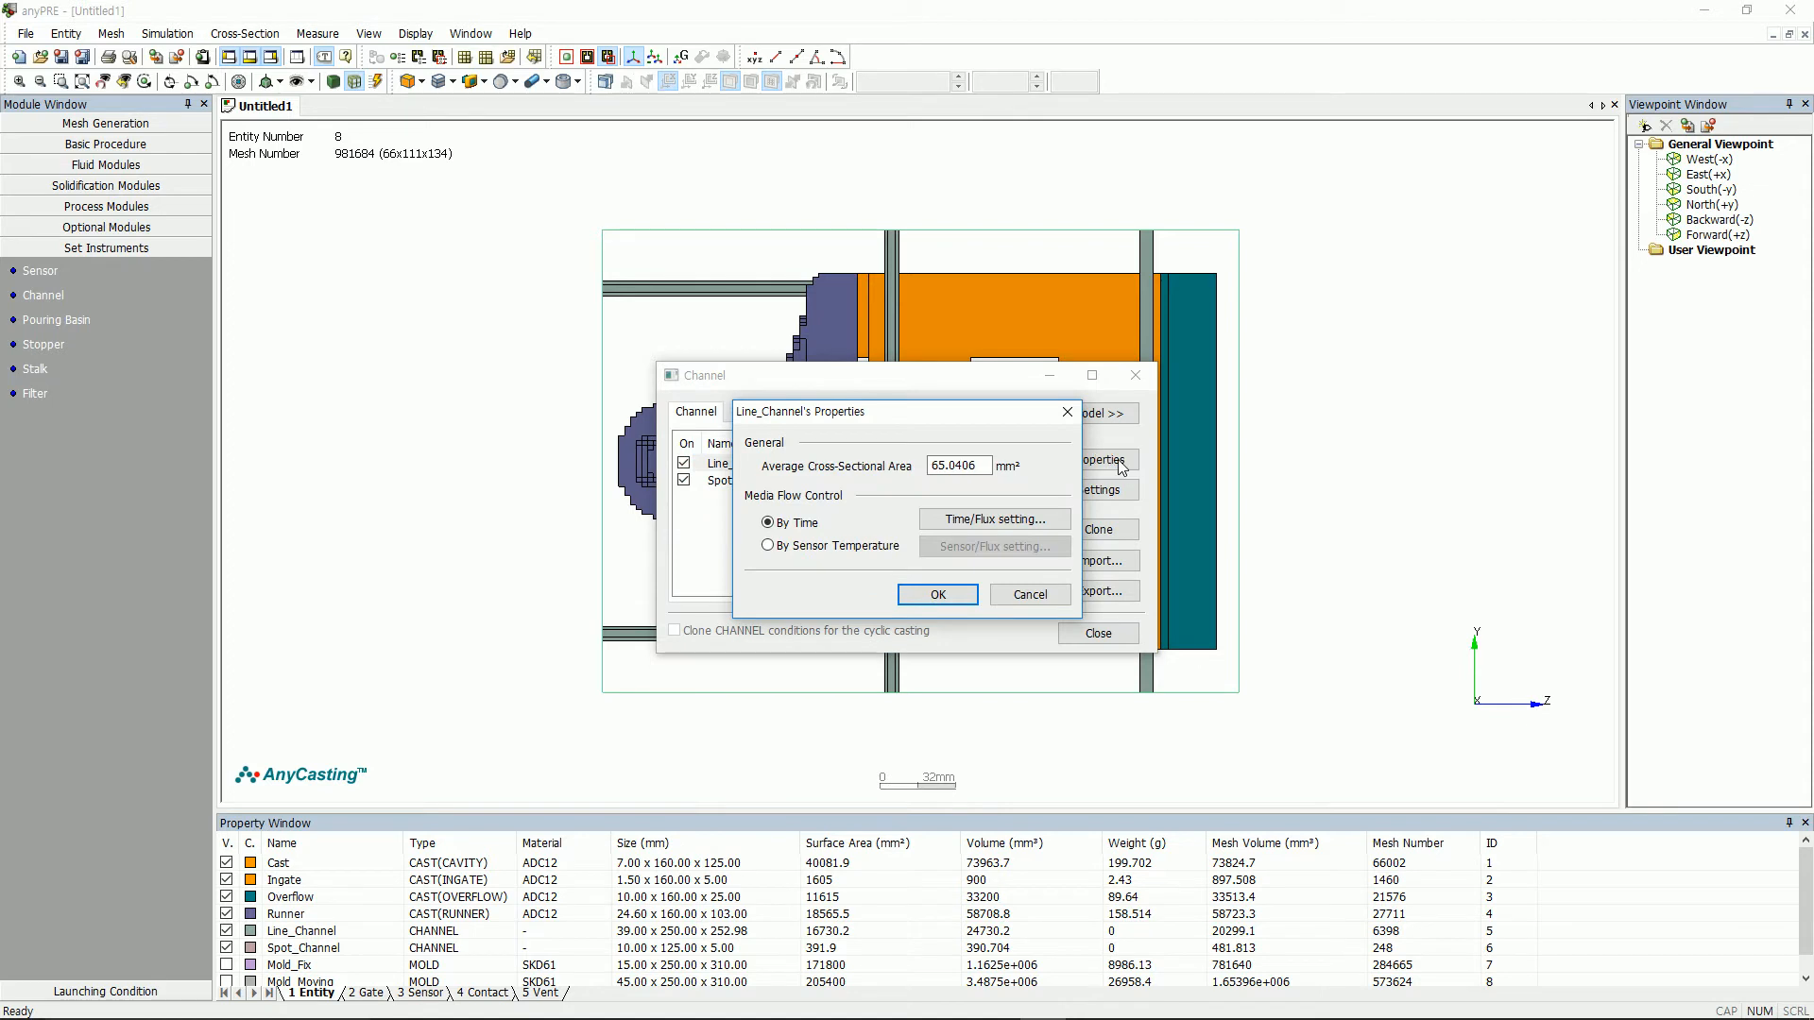
pyautogui.click(1003, 519)
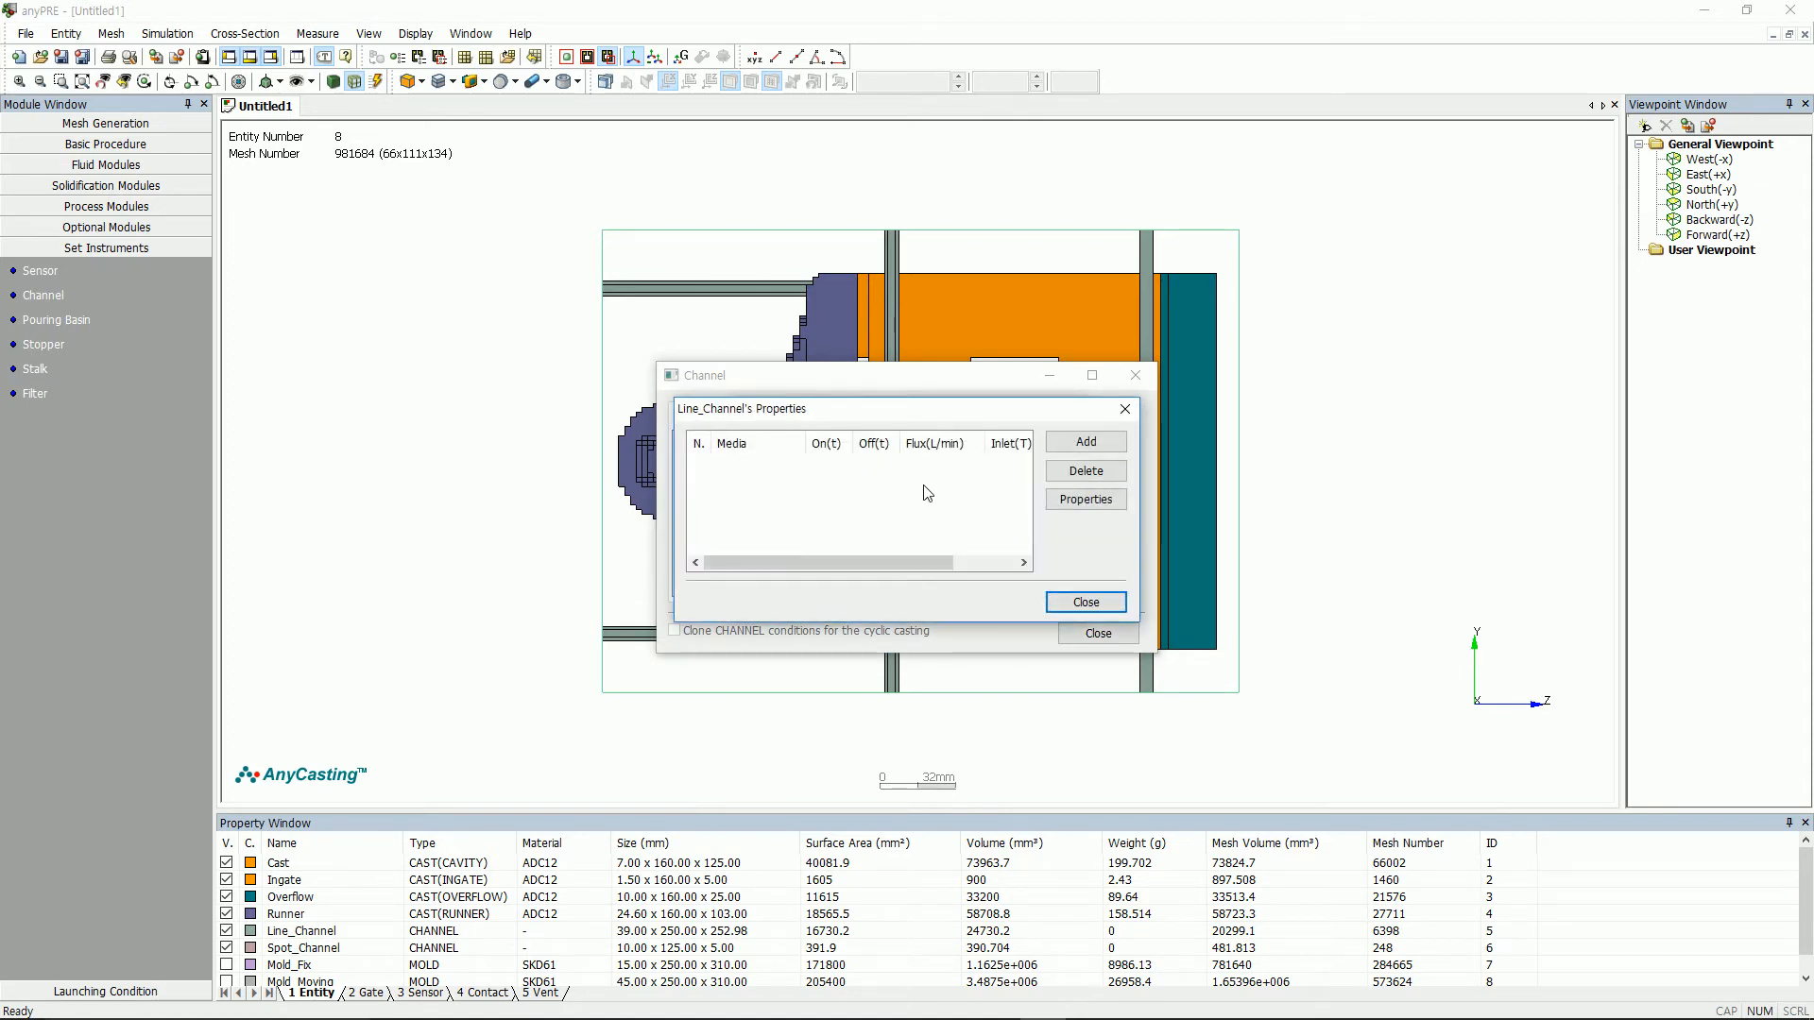
pyautogui.click(1079, 442)
pyautogui.doubleClick(928, 424)
pyautogui.doubleClick(921, 449)
pyautogui.write('1000')
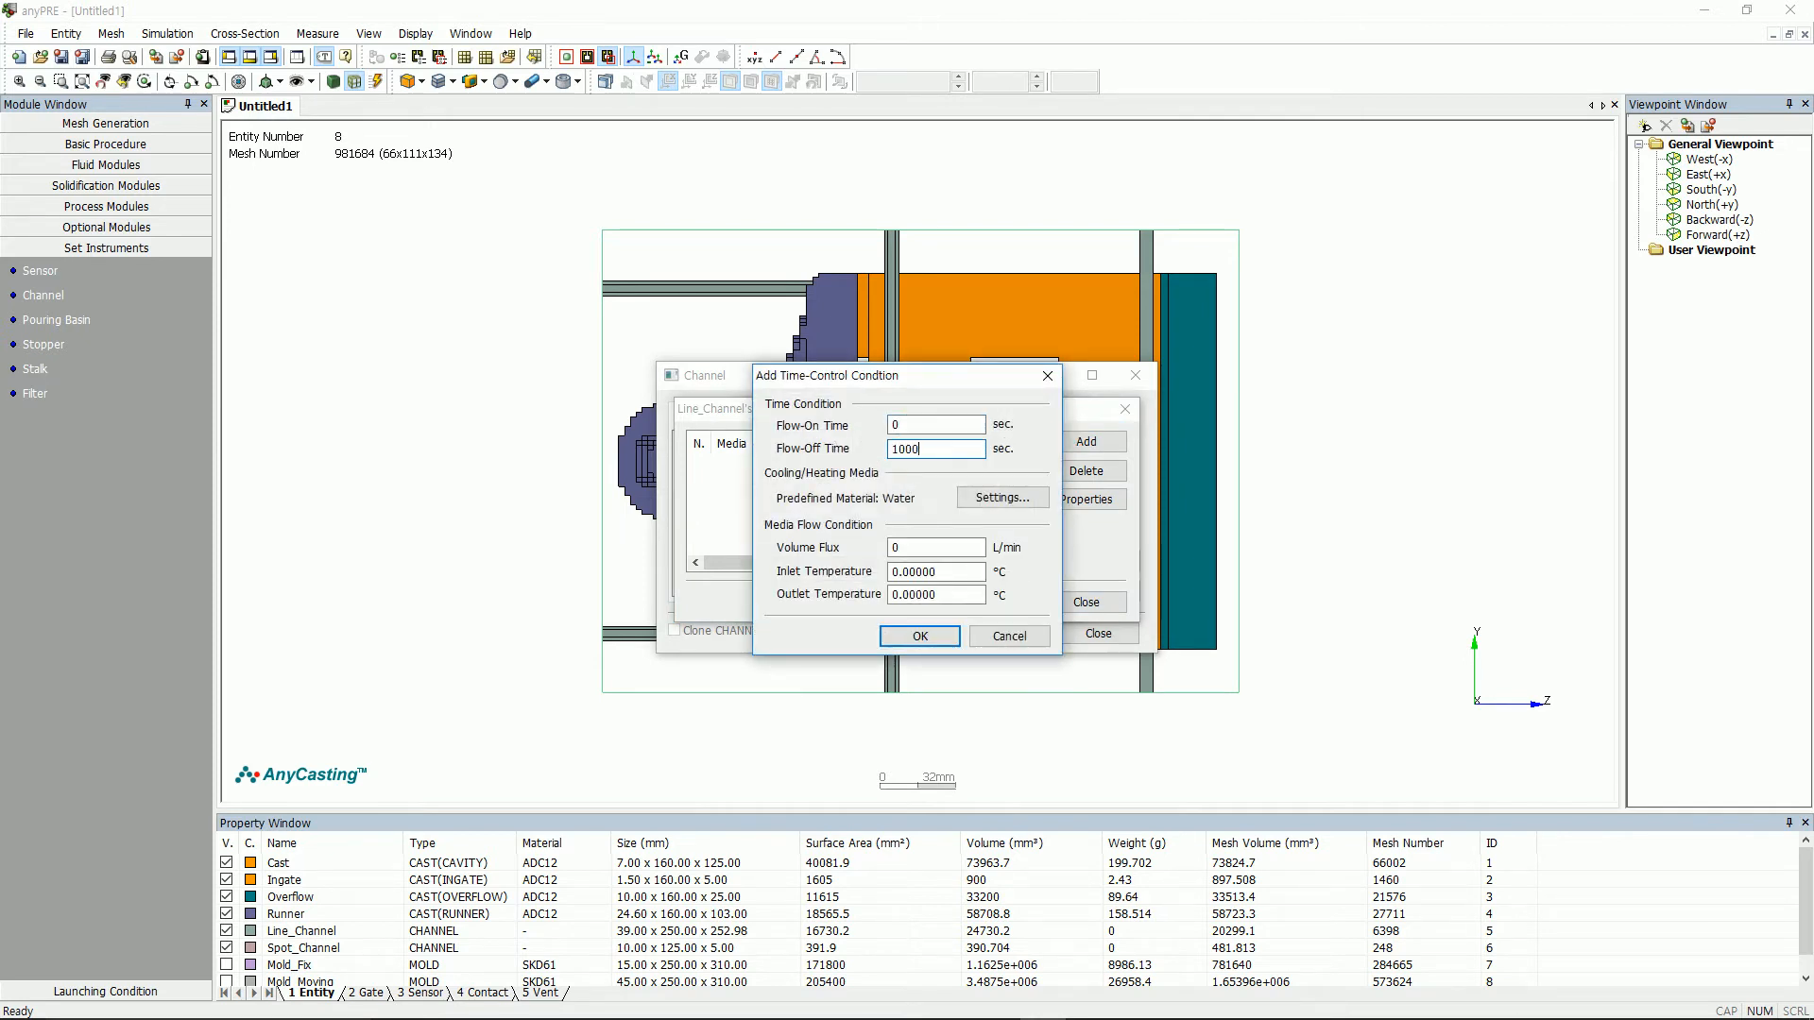
pyautogui.doubleClick(898, 548)
pyautogui.write('10')
pyautogui.press('Tab')
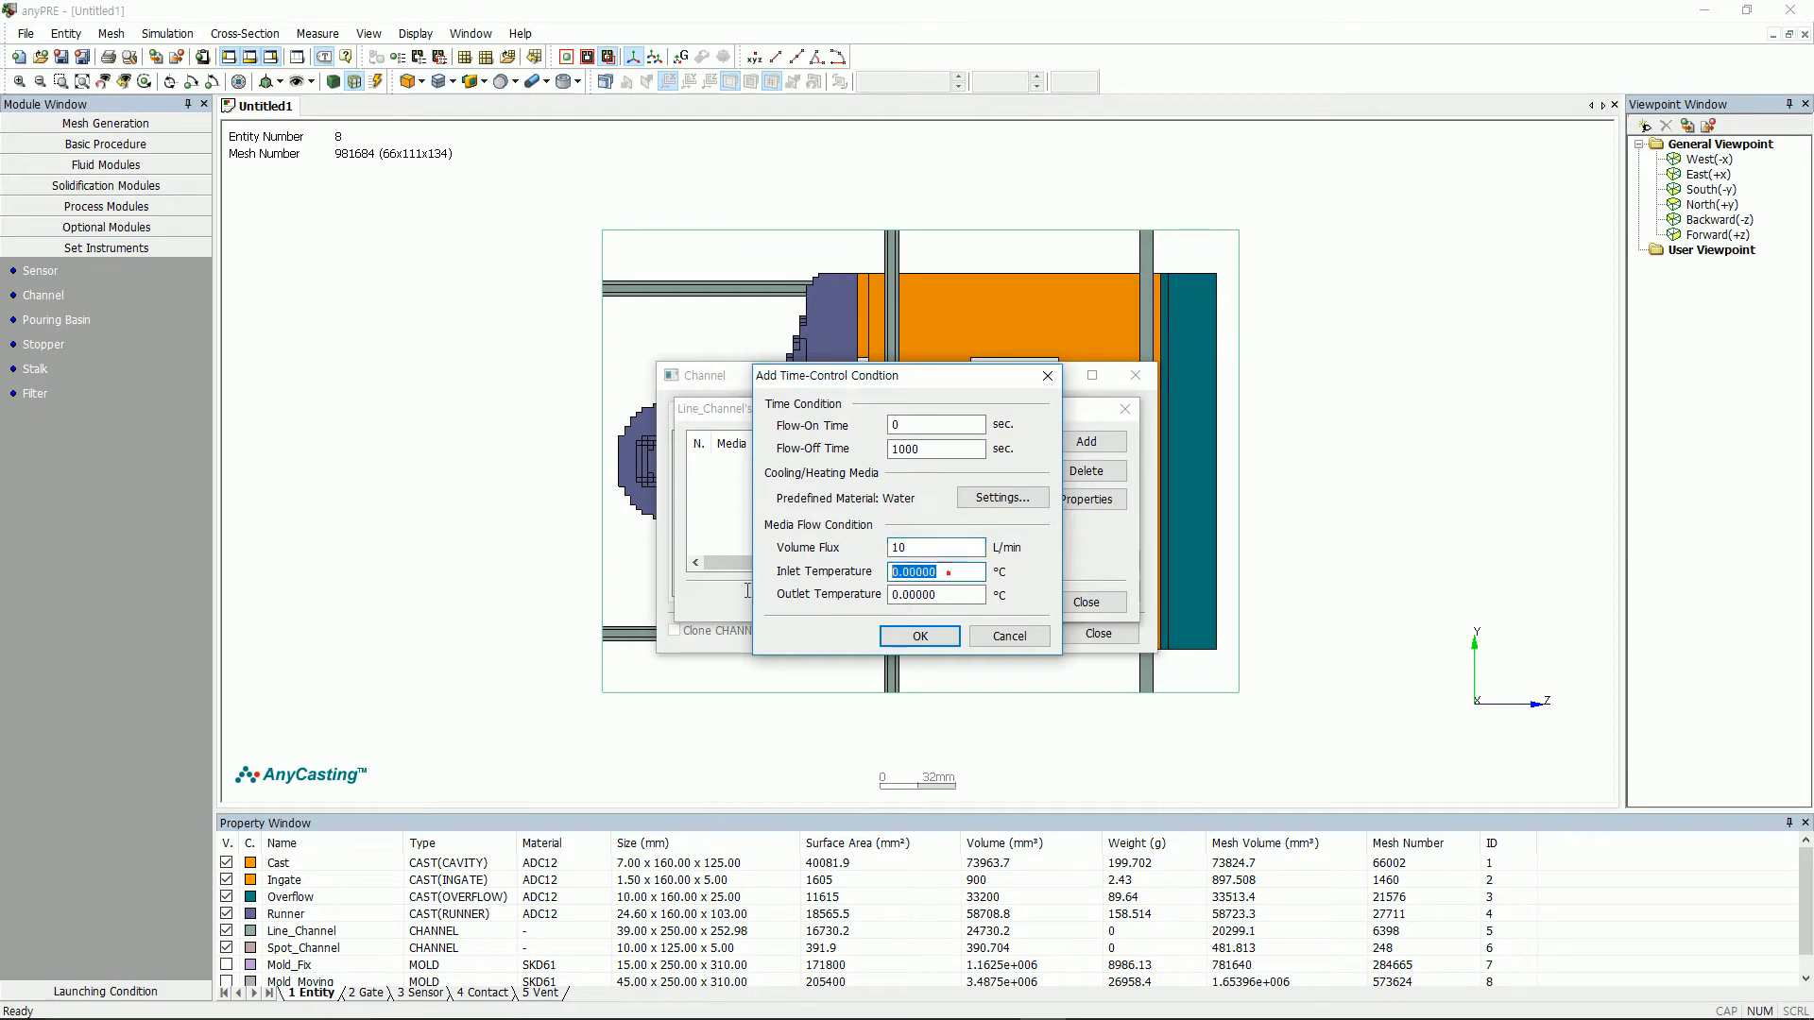
pyautogui.write('25')
pyautogui.press('Tab')
pyautogui.write('40')
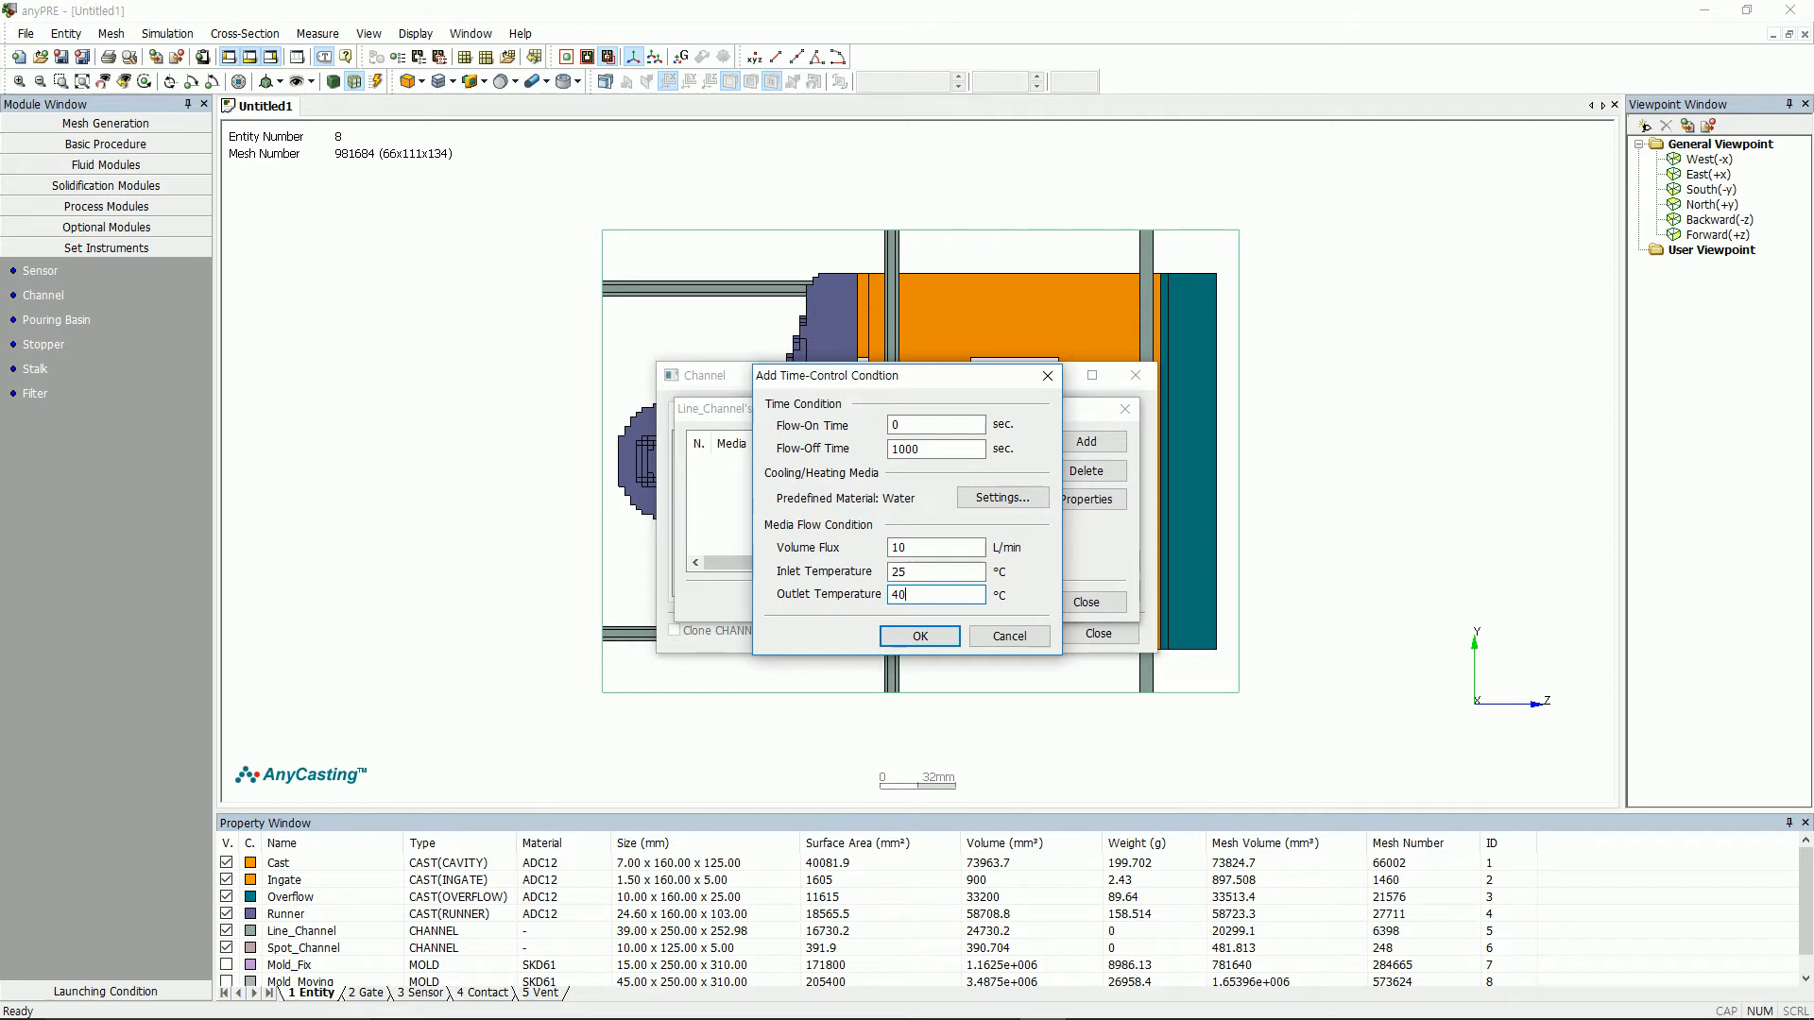
pyautogui.click(896, 635)
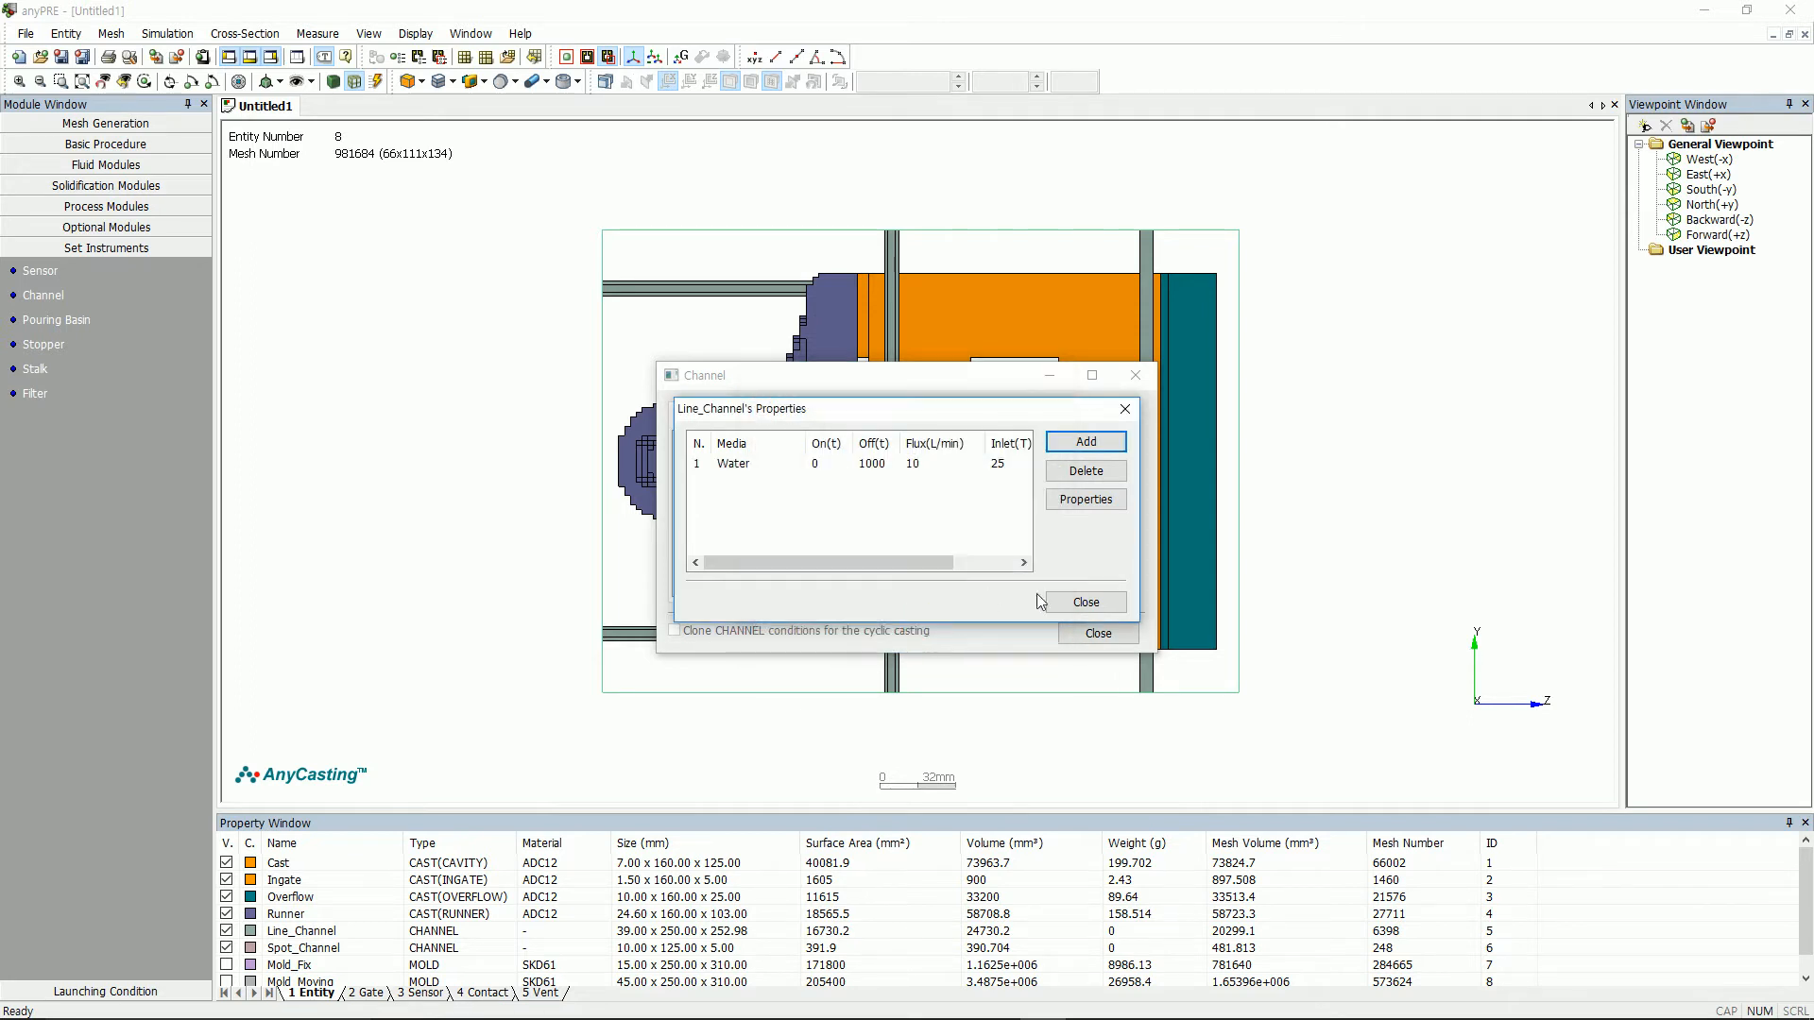
# - Accept the line channel's time-based media flow control and finish the channel setup
pyautogui.click(1087, 605)
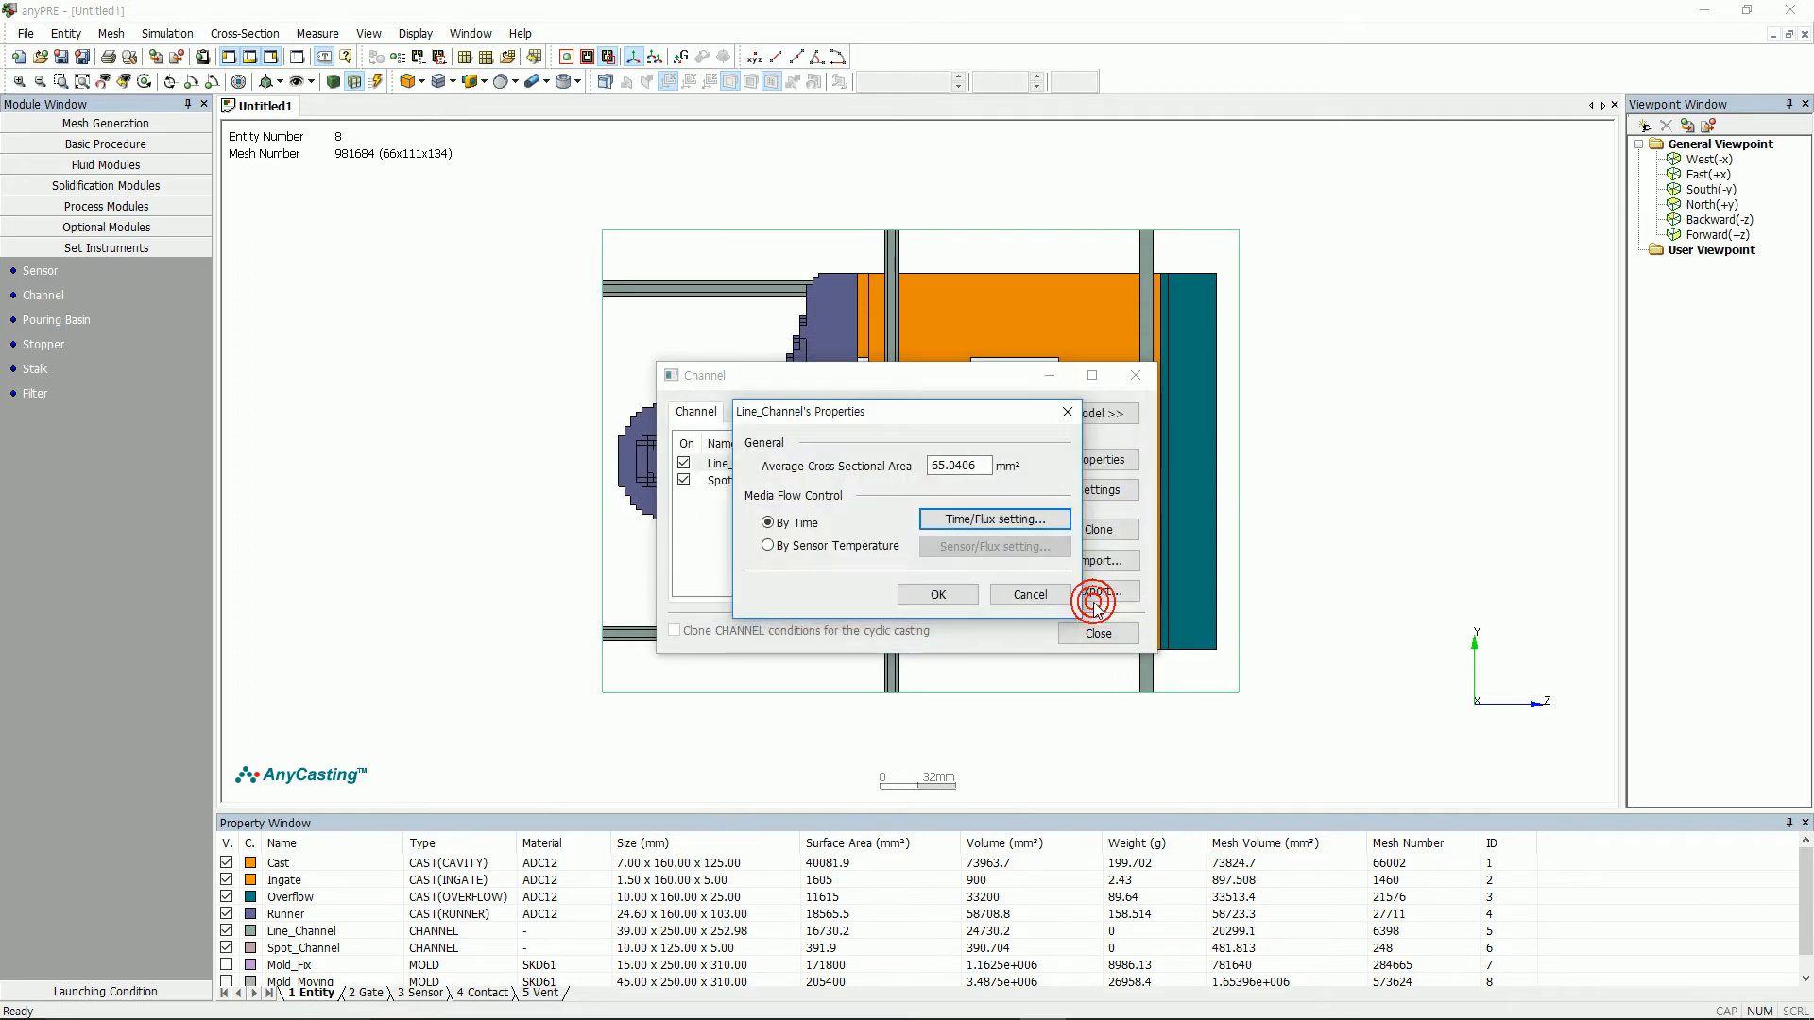
pyautogui.click(949, 597)
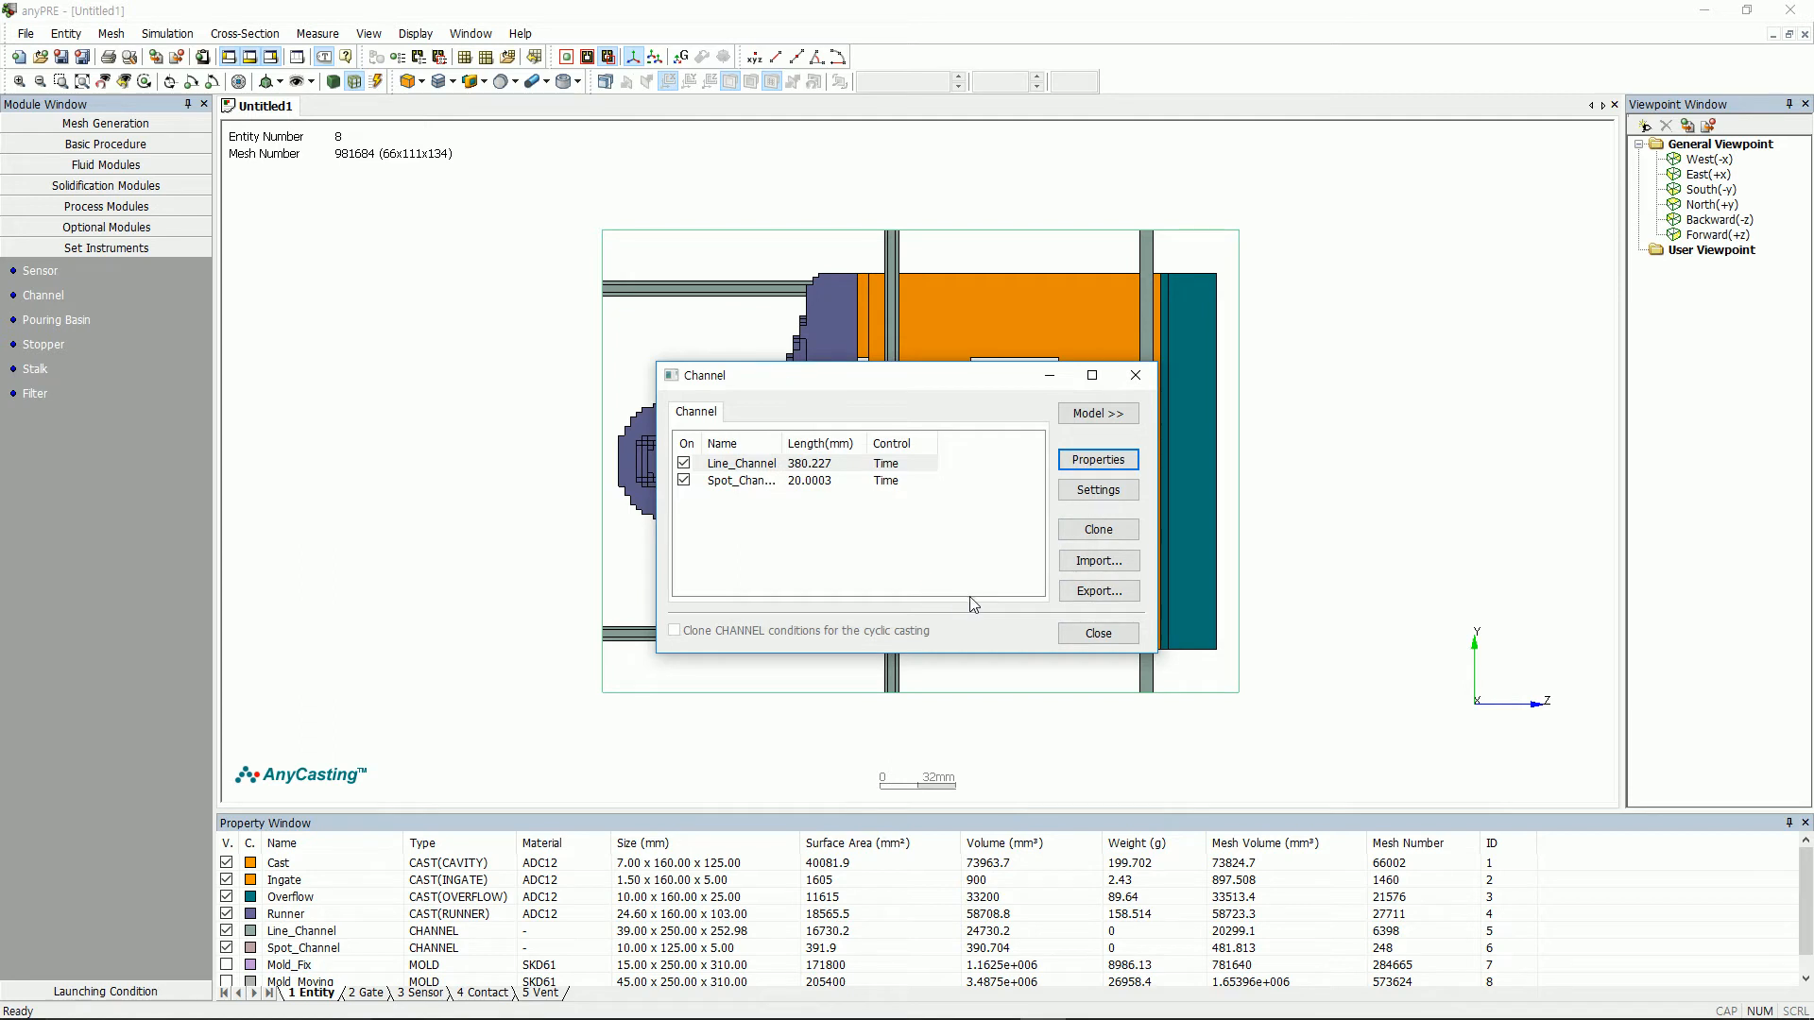
pyautogui.click(1098, 634)
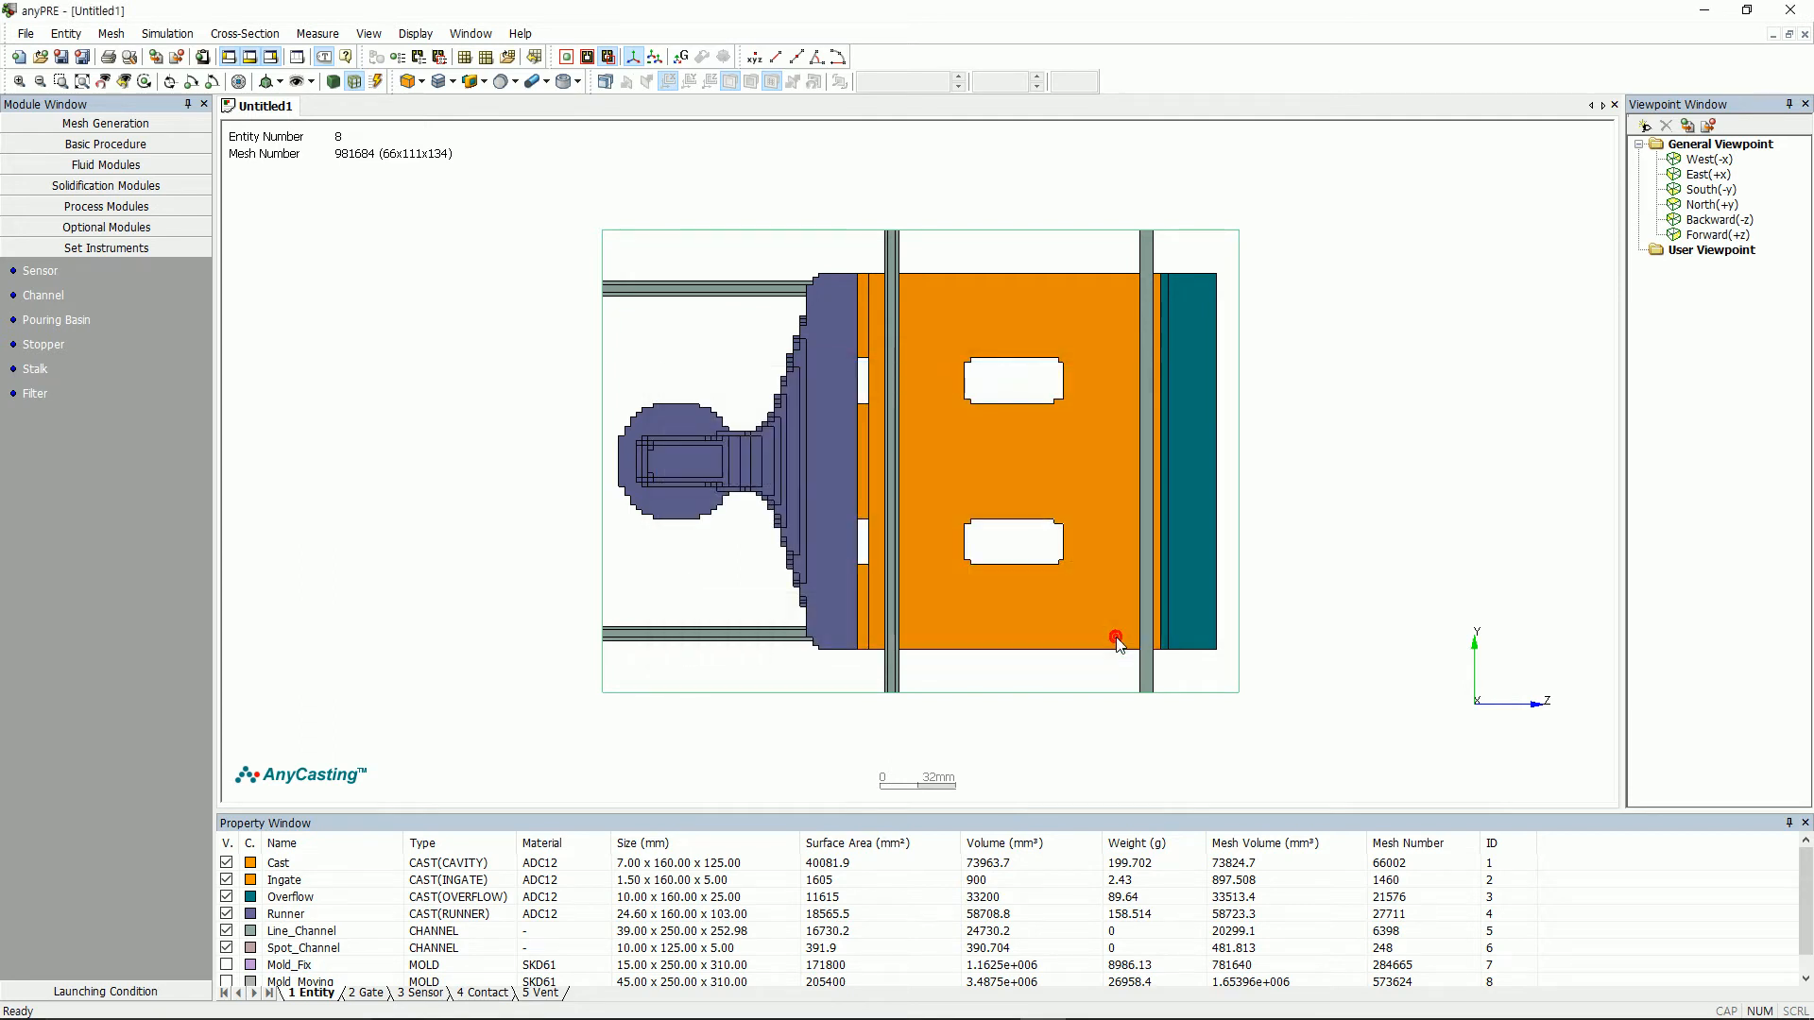
# - Add a series of filling-rate output conditions starting at 0 % in 1 % increments
pyautogui.click(54, 987)
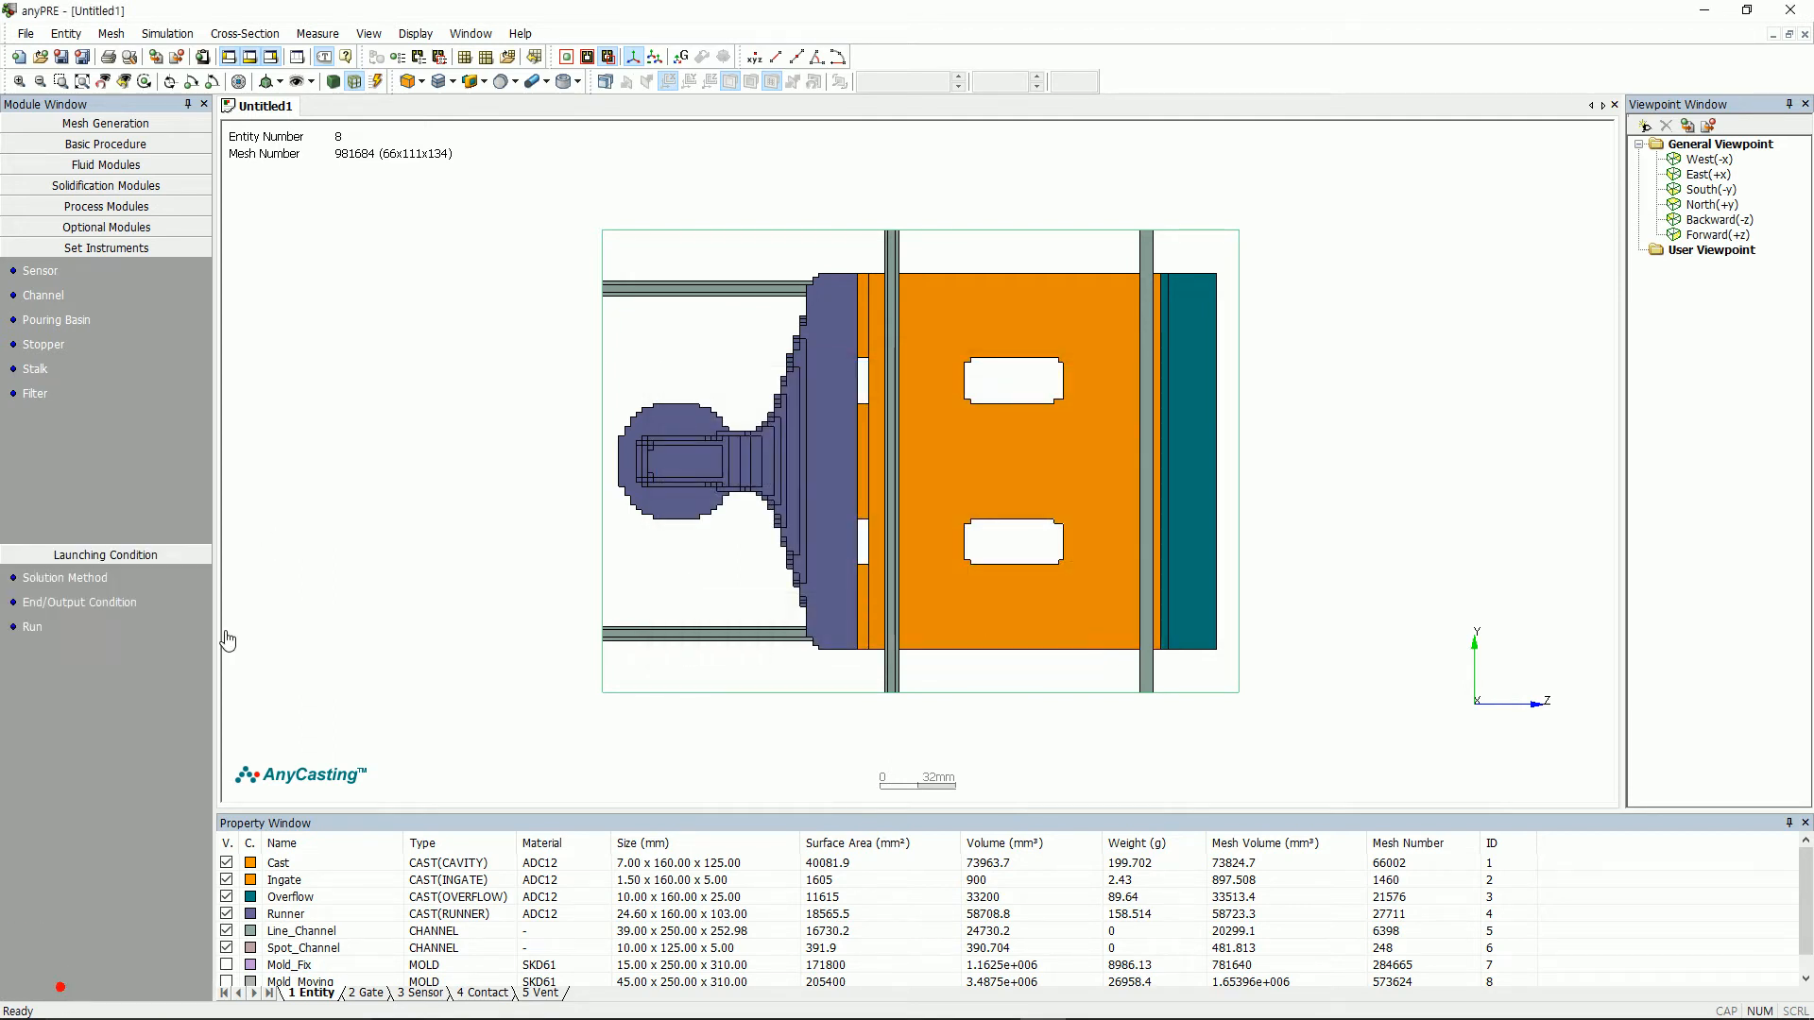
pyautogui.click(92, 315)
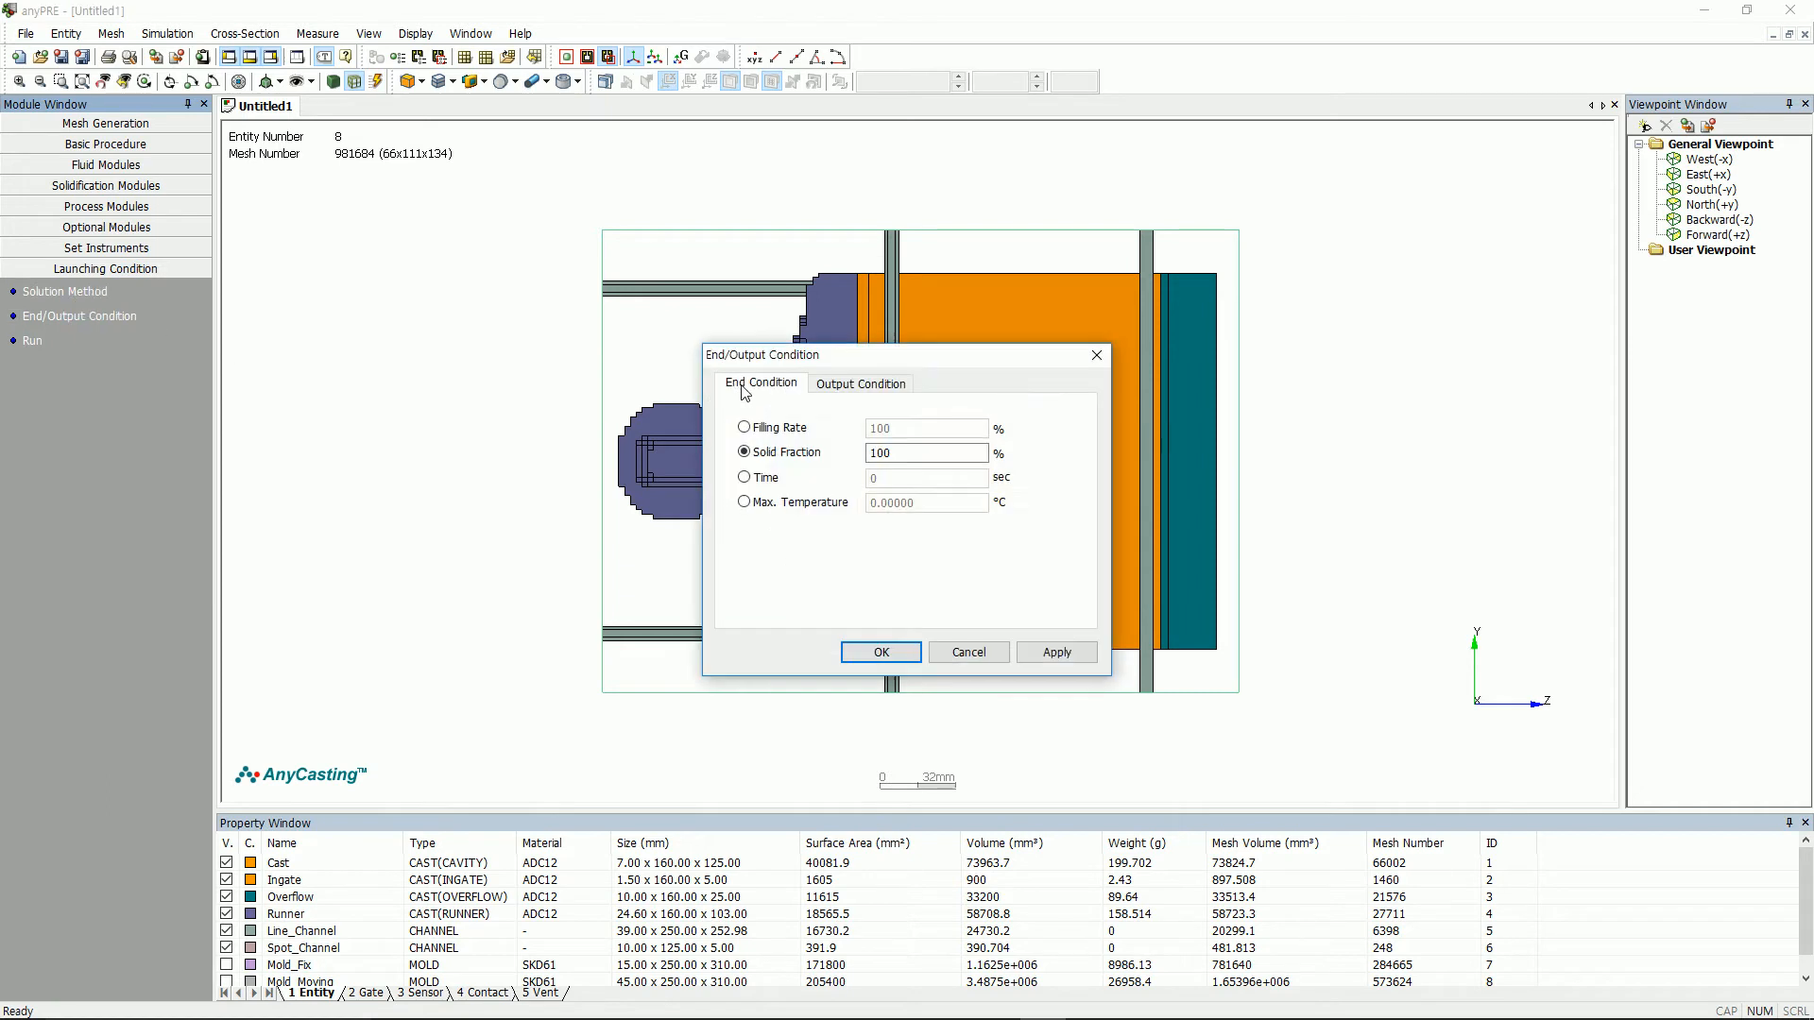
pyautogui.click(831, 384)
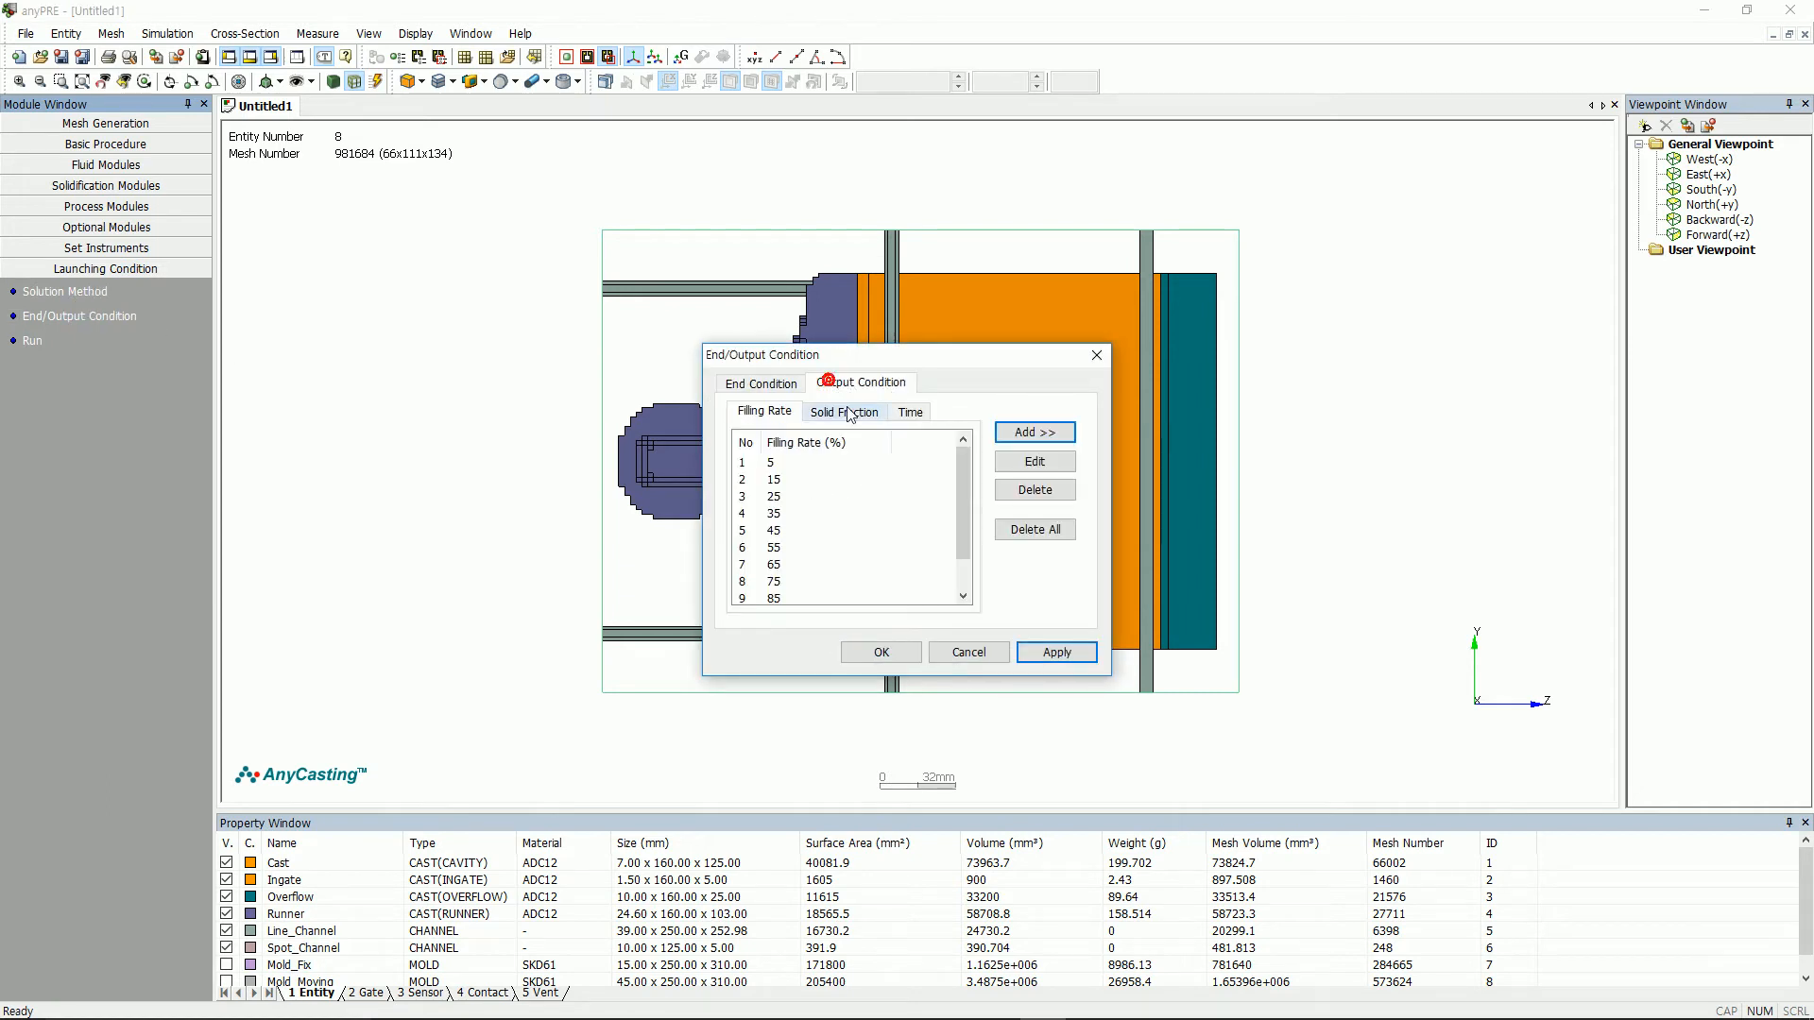
pyautogui.click(1004, 433)
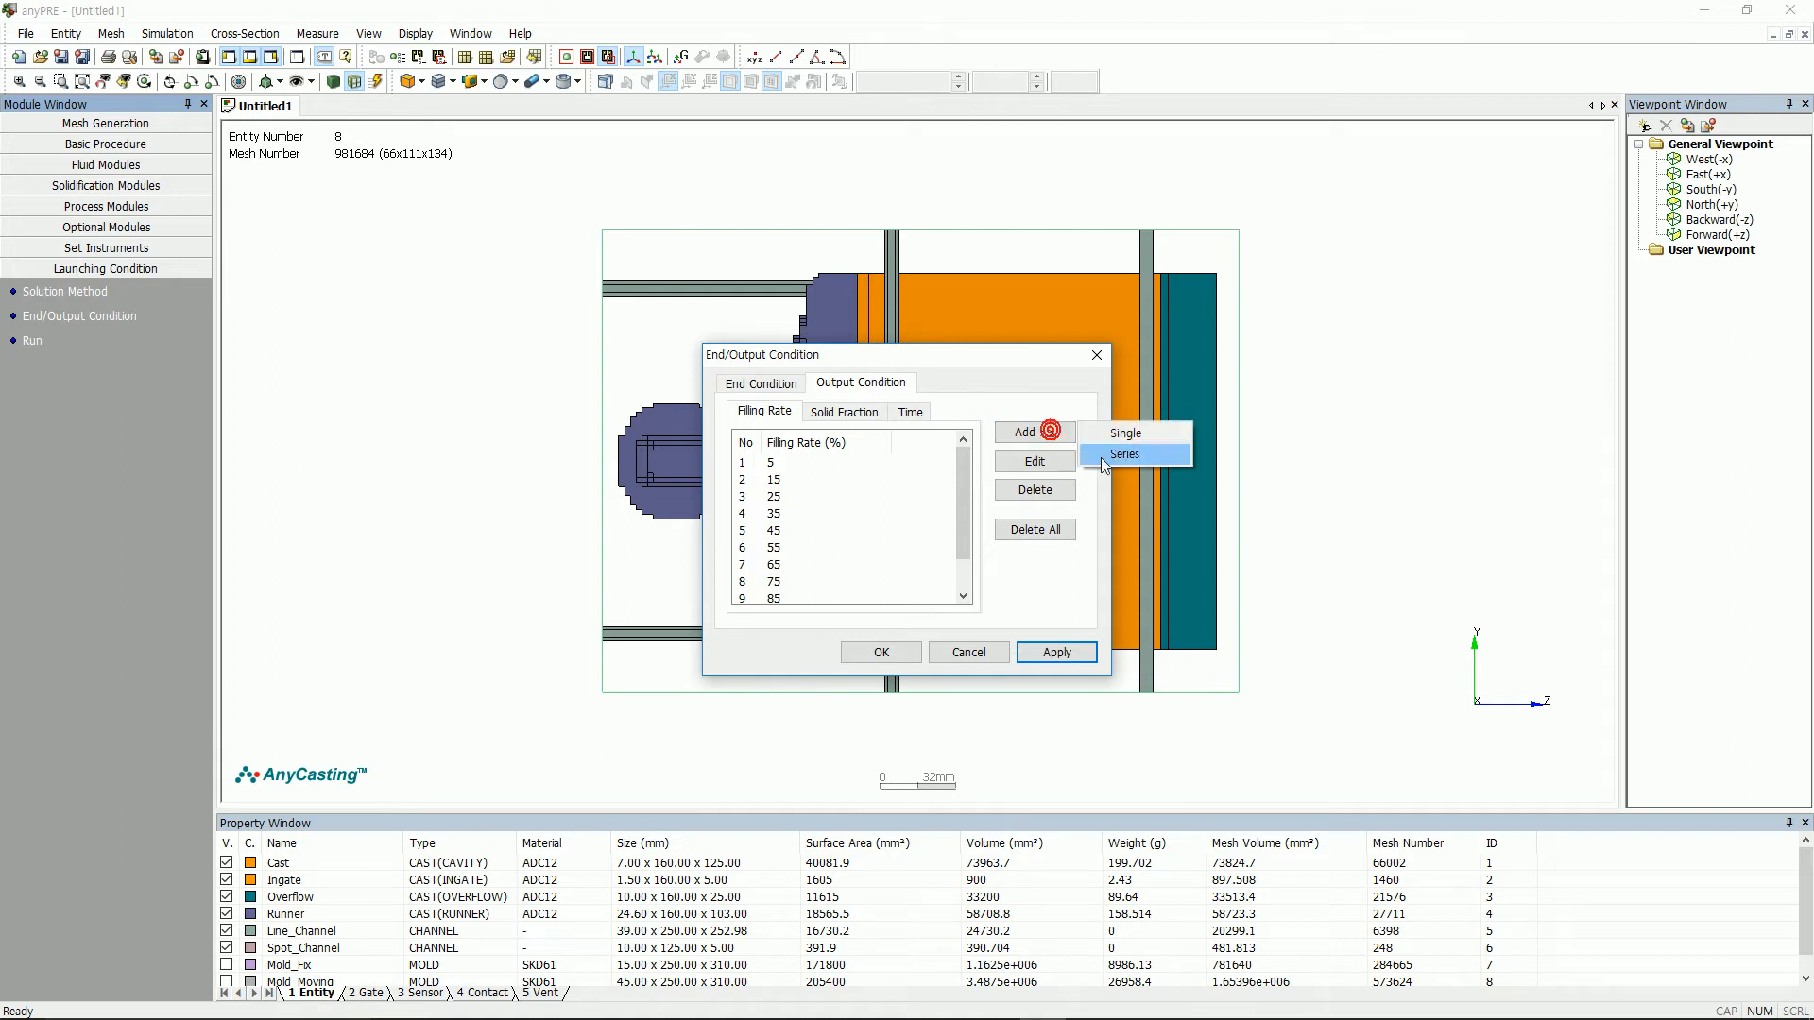
pyautogui.click(1106, 457)
pyautogui.doubleClick(920, 497)
pyautogui.write('0')
pyautogui.doubleClick(912, 549)
pyautogui.click(878, 594)
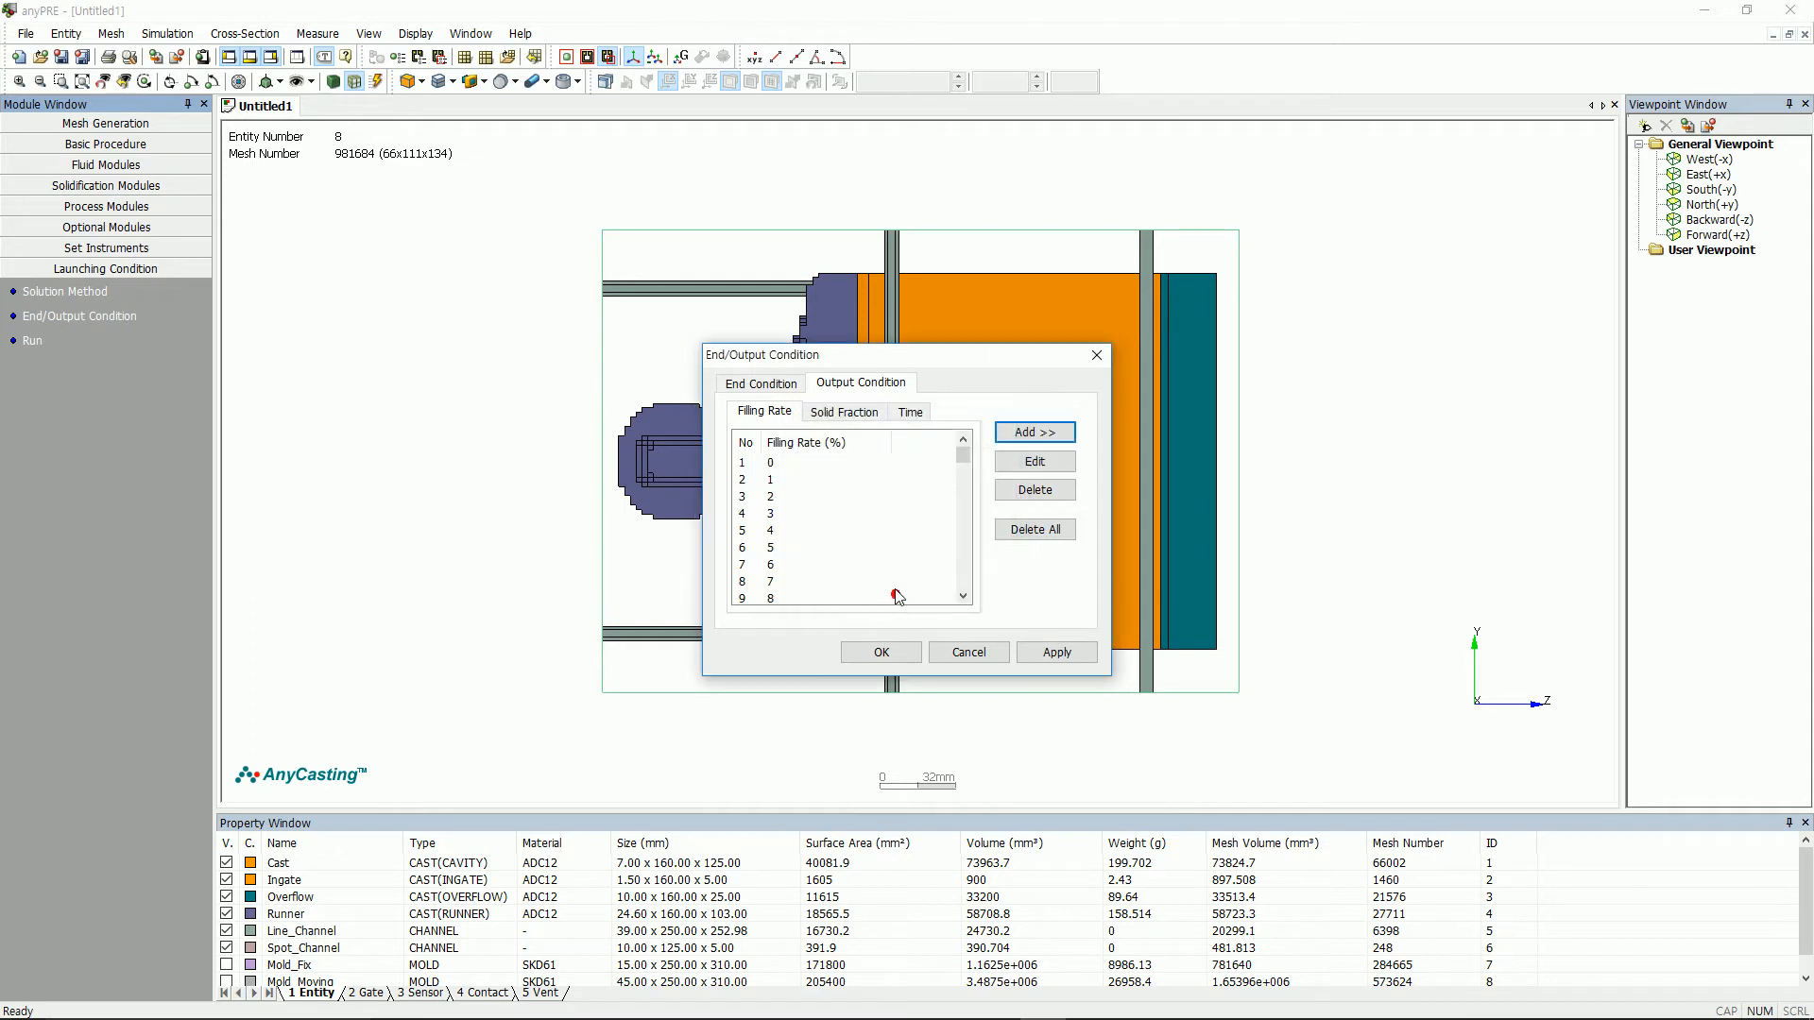
# - Add a series of solid-fraction output conditions starting at 0 % in 1 % increments and apply the end/output conditions
pyautogui.click(864, 412)
pyautogui.click(1068, 433)
pyautogui.click(1106, 458)
pyautogui.doubleClick(920, 497)
pyautogui.write('0')
pyautogui.doubleClick(913, 548)
pyautogui.write('1')
pyautogui.click(897, 602)
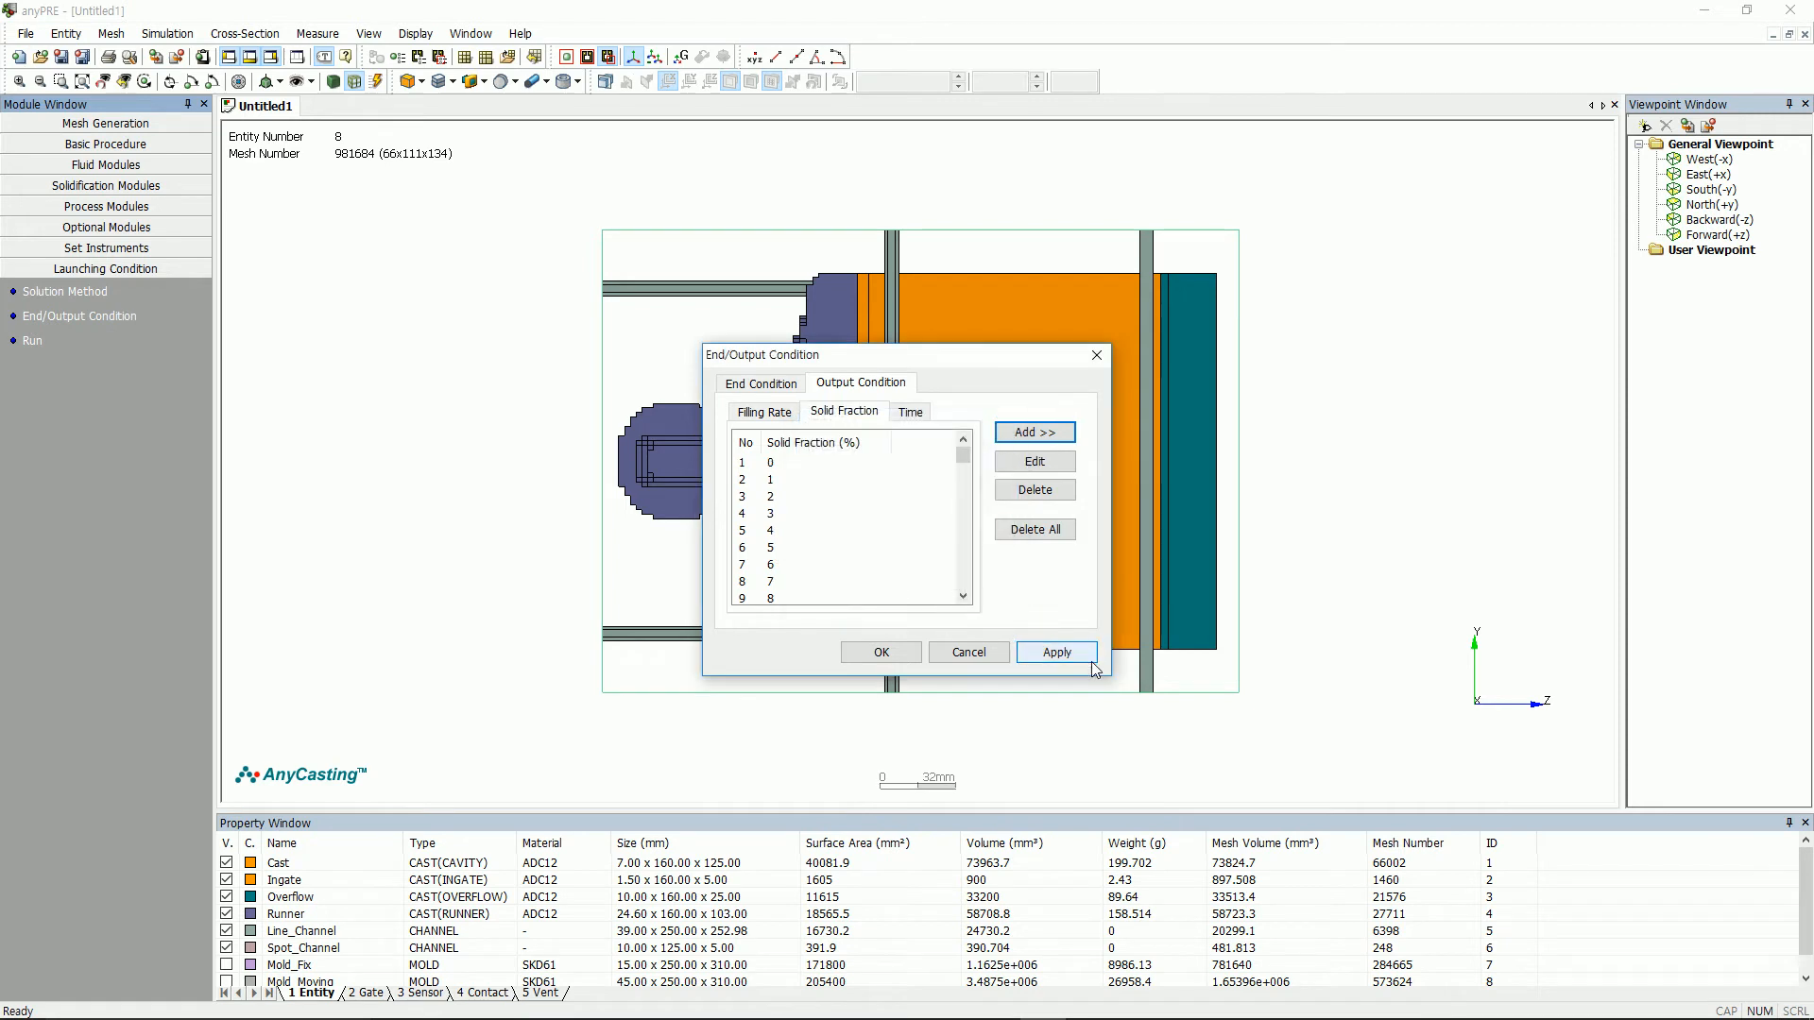
pyautogui.click(1060, 653)
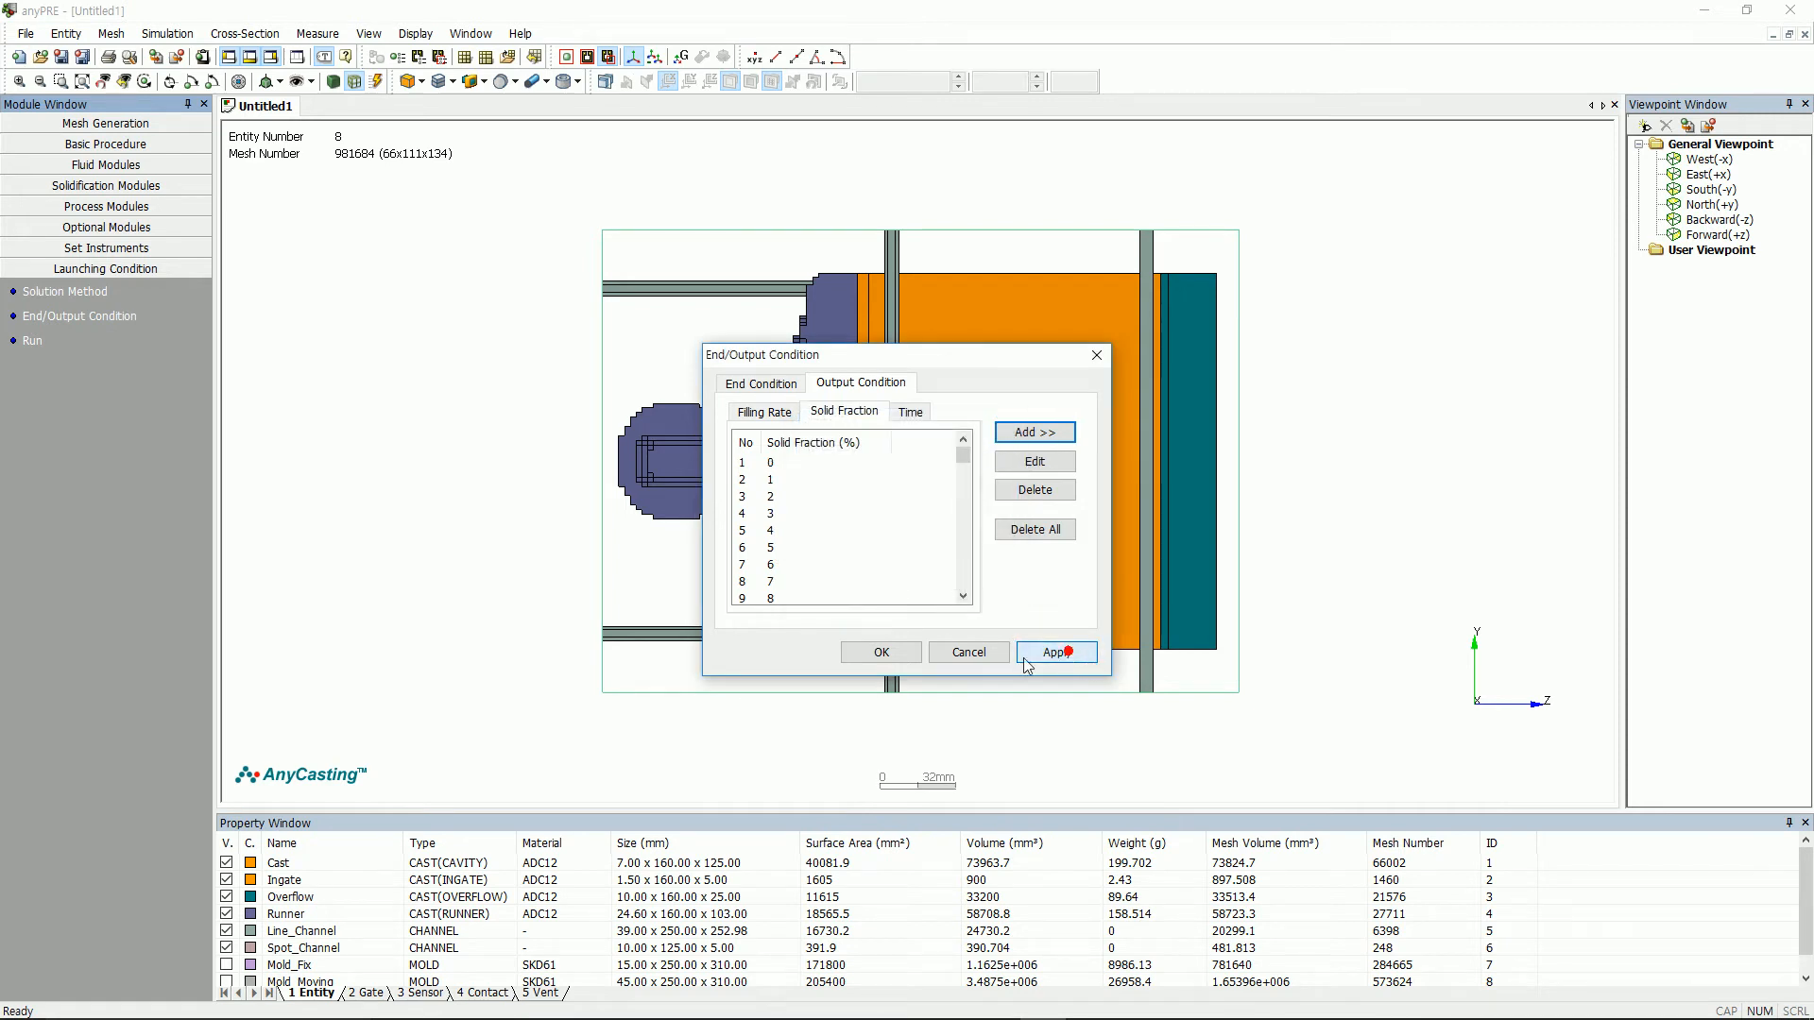
pyautogui.click(896, 656)
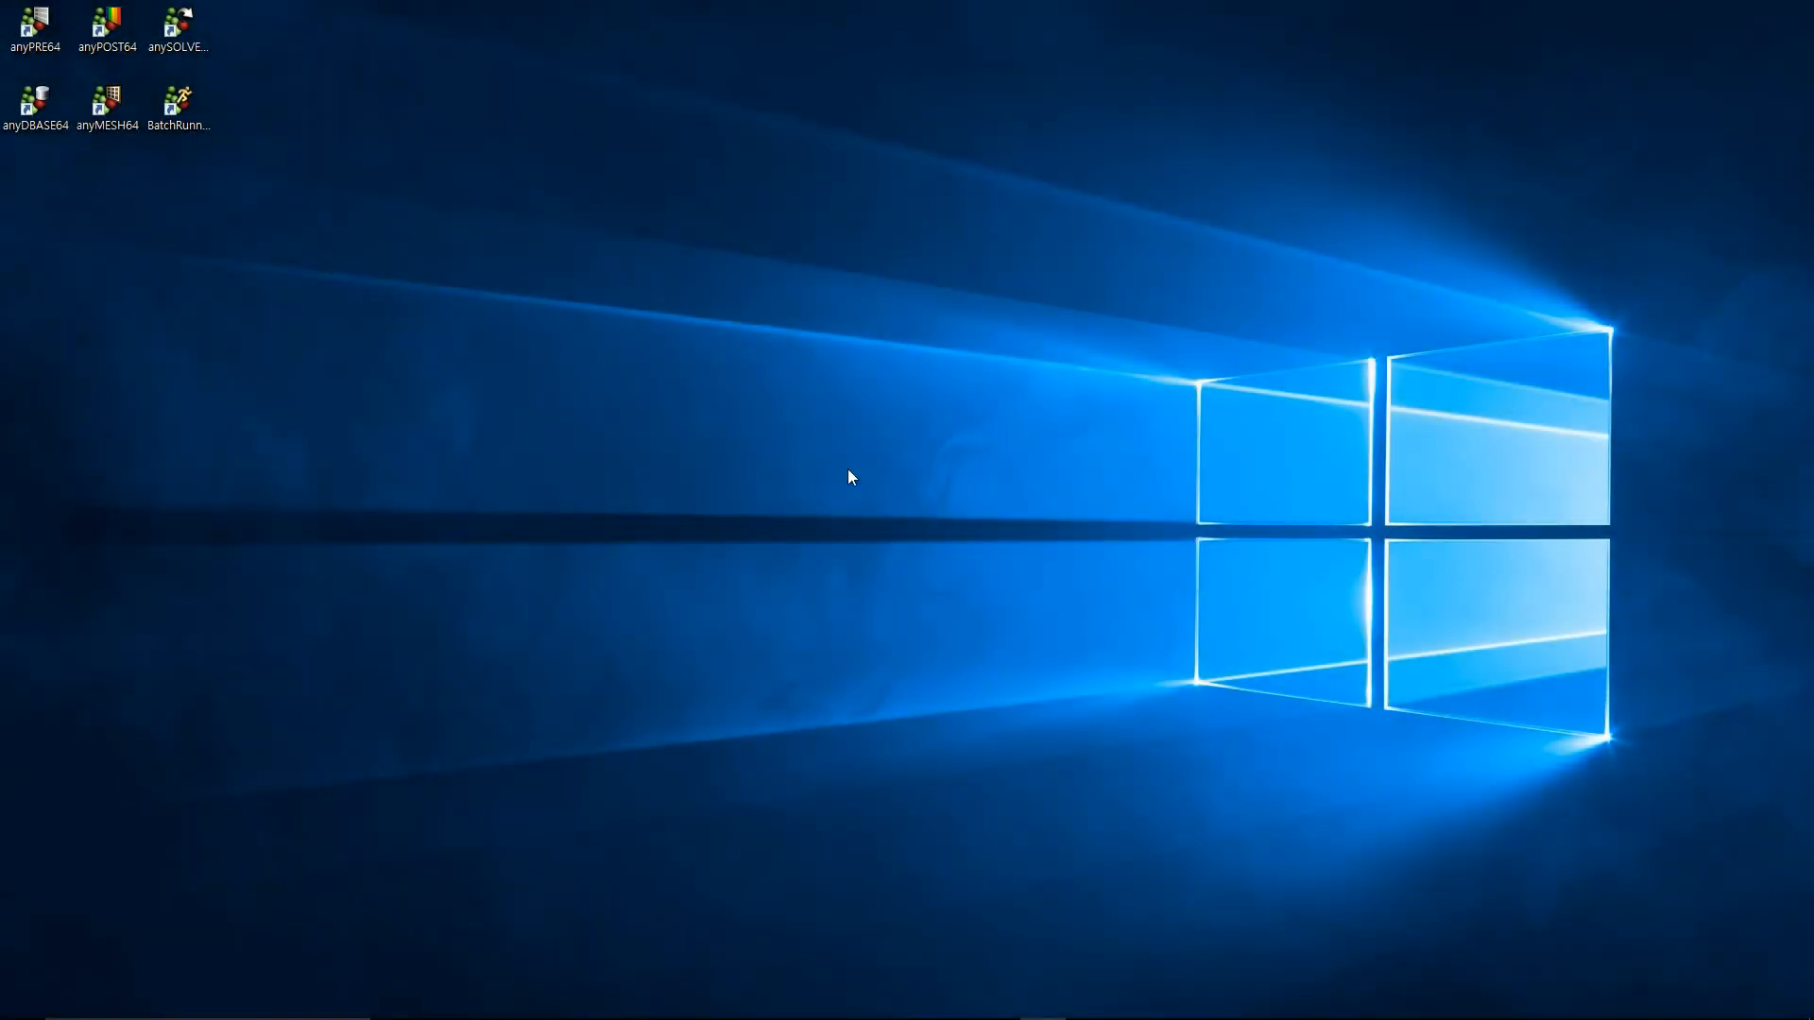
# - Launch anyPOST and load the HPDC_1 result file from the HPDC_1_Res folder
pyautogui.doubleClick(107, 29)
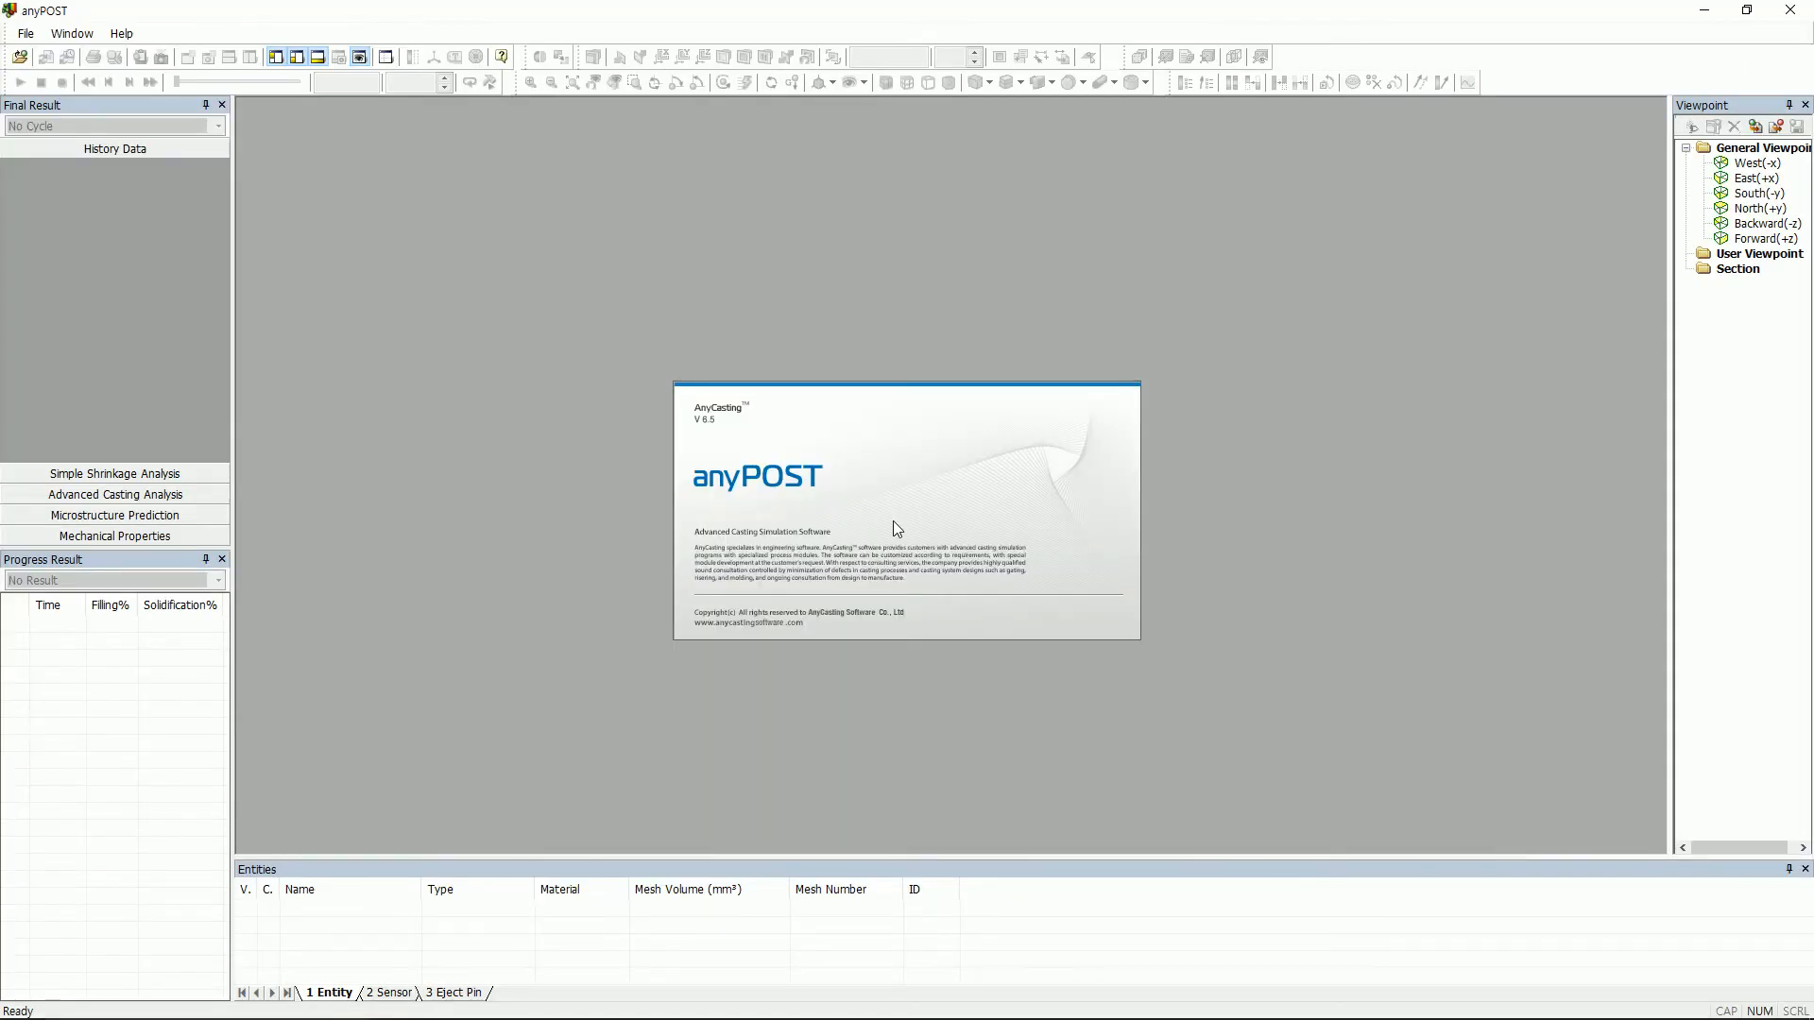
pyautogui.click(24, 34)
pyautogui.click(71, 55)
pyautogui.click(812, 383)
pyautogui.click(1334, 699)
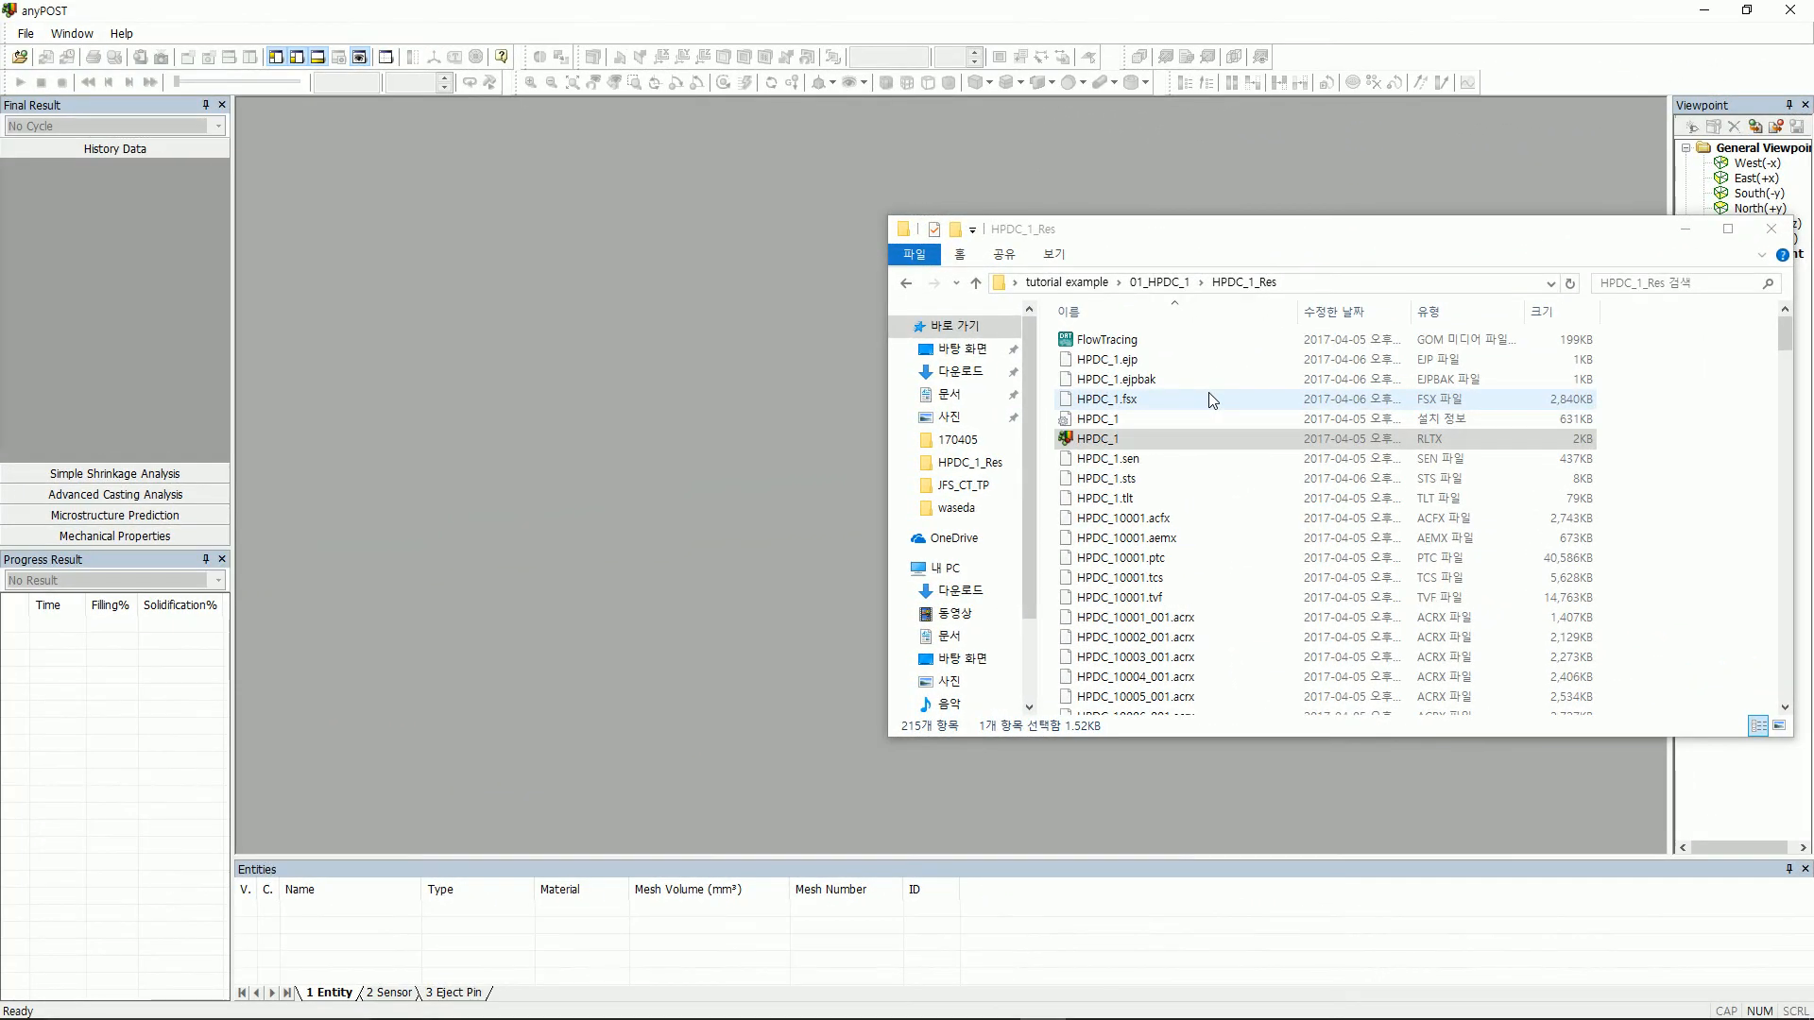
pyautogui.moveTo(1108, 446); pyautogui.dragTo(735, 412)
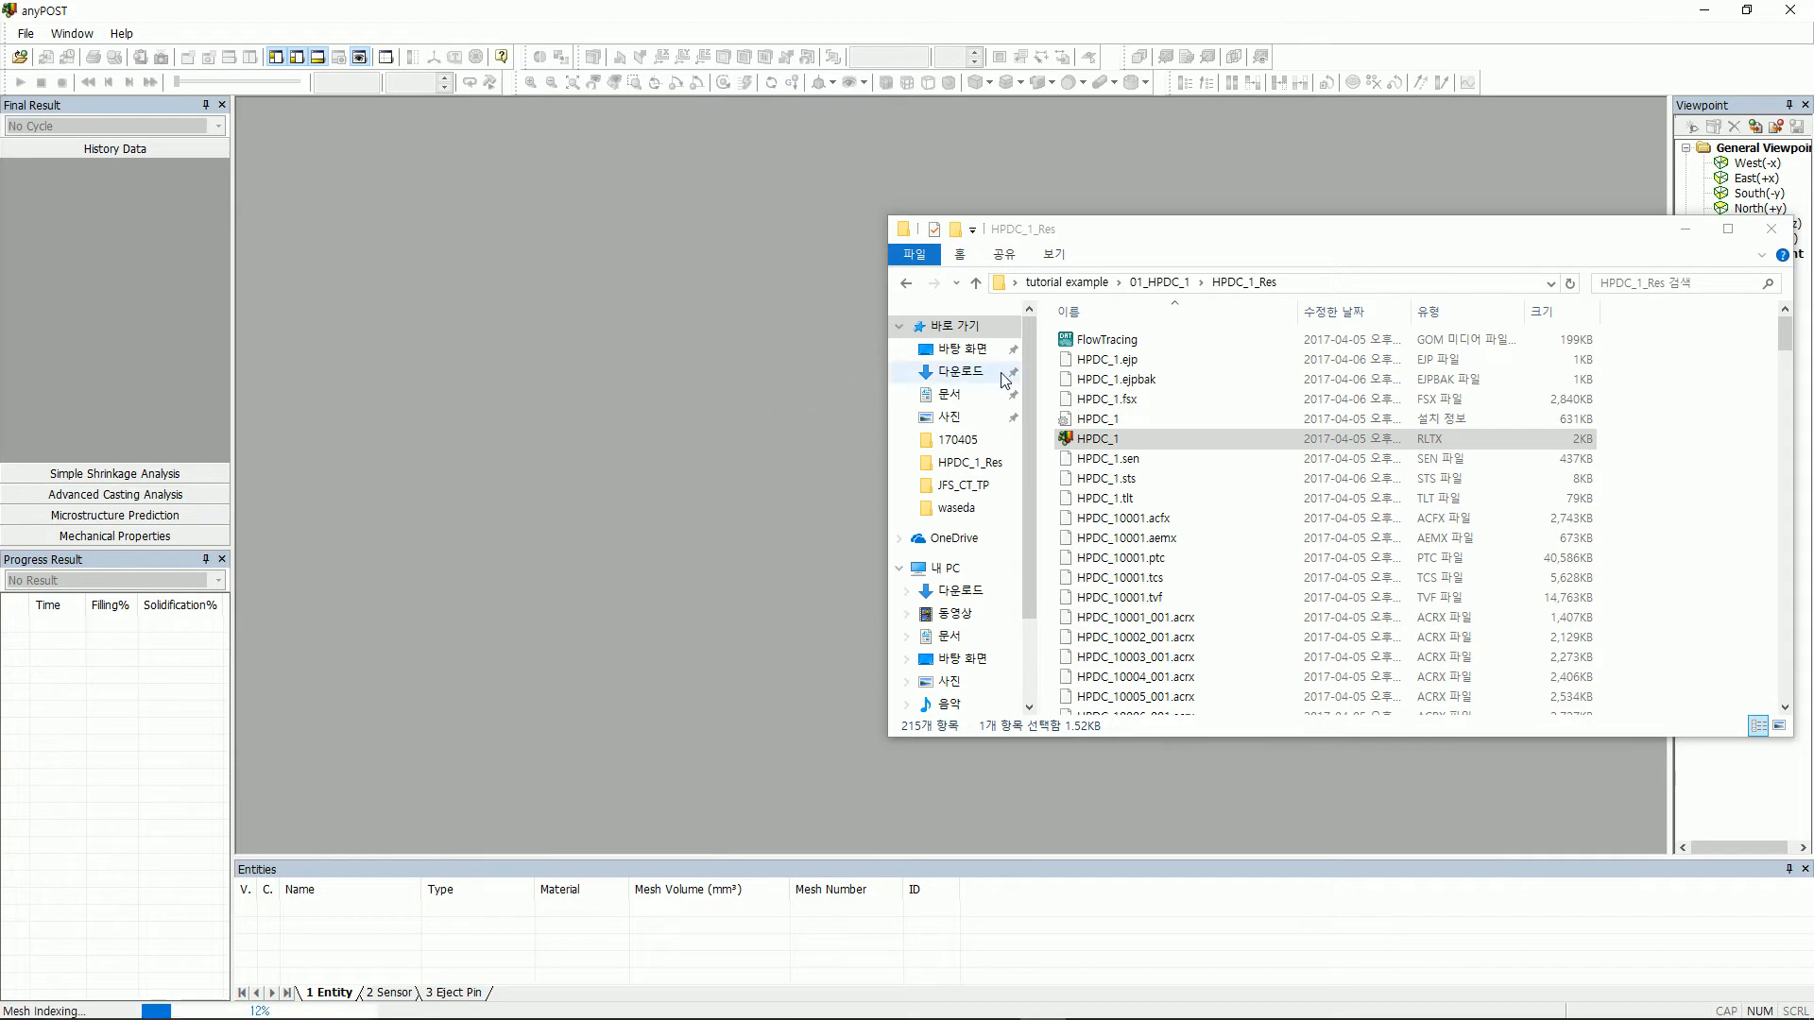
pyautogui.click(1771, 229)
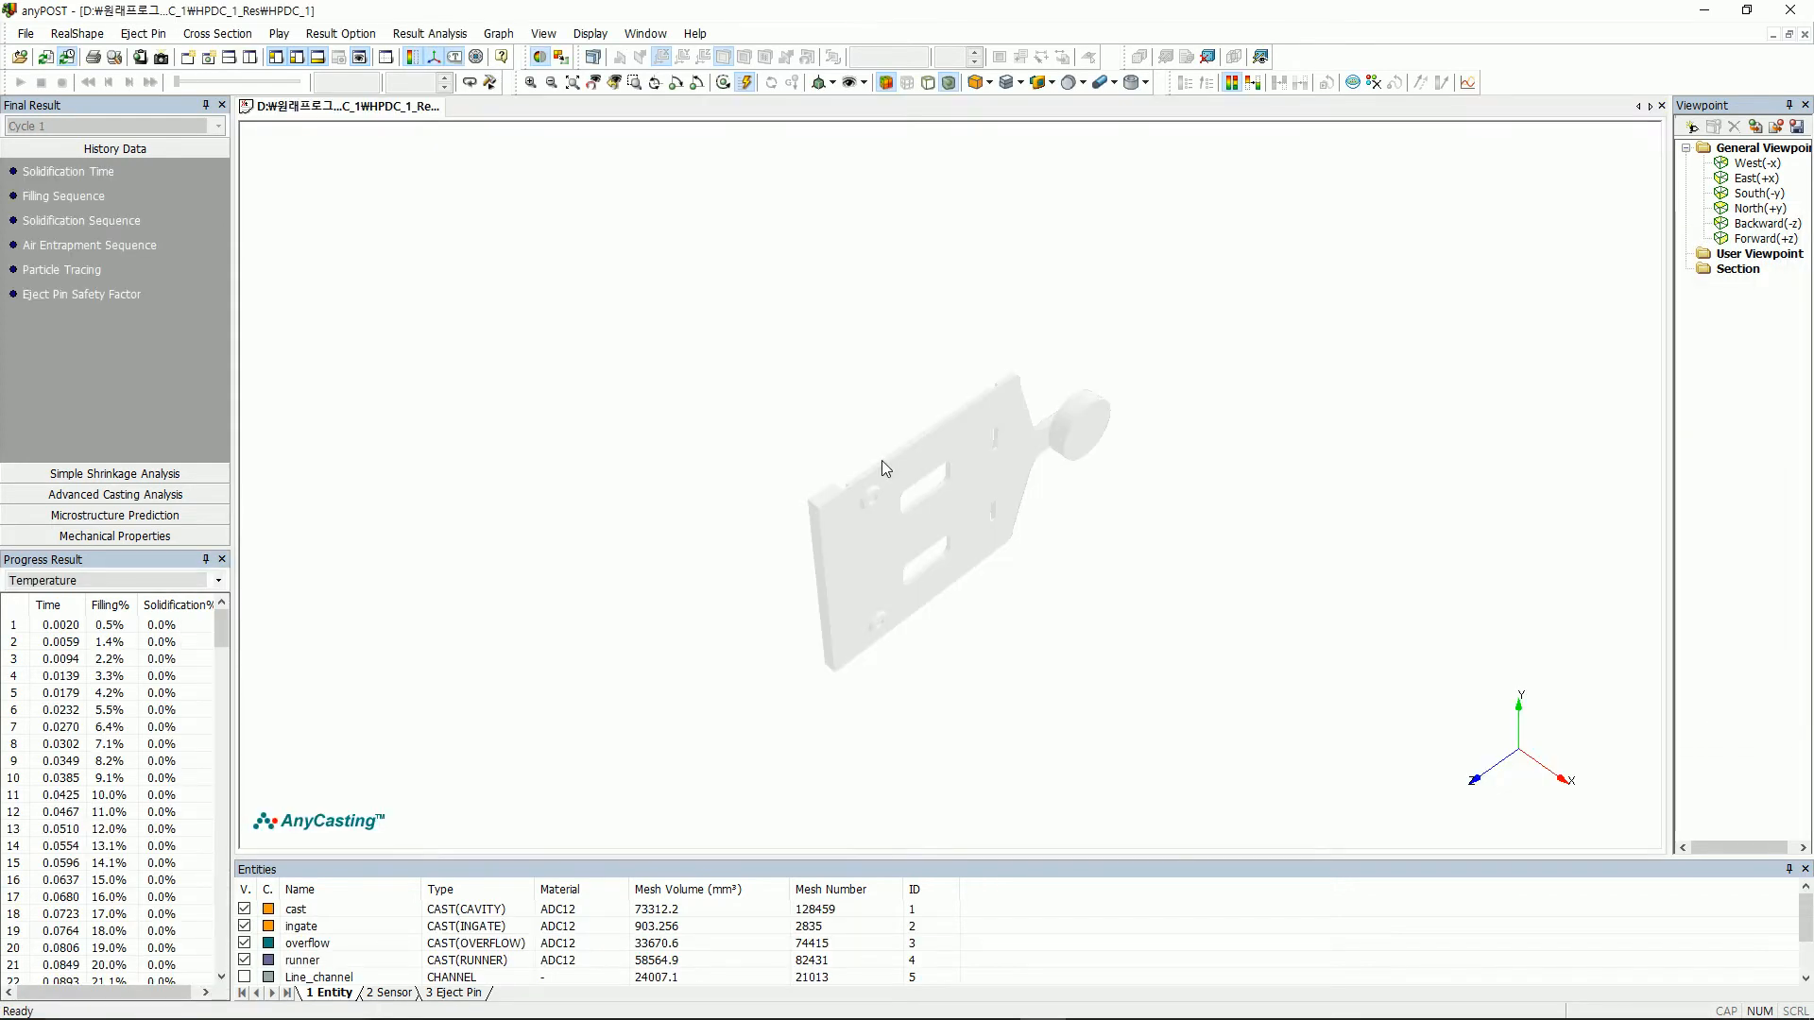
# - Build the RealShape data for the loaded casting and turn the model to face the plate
pyautogui.moveTo(858, 490); pyautogui.dragTo(930, 345)
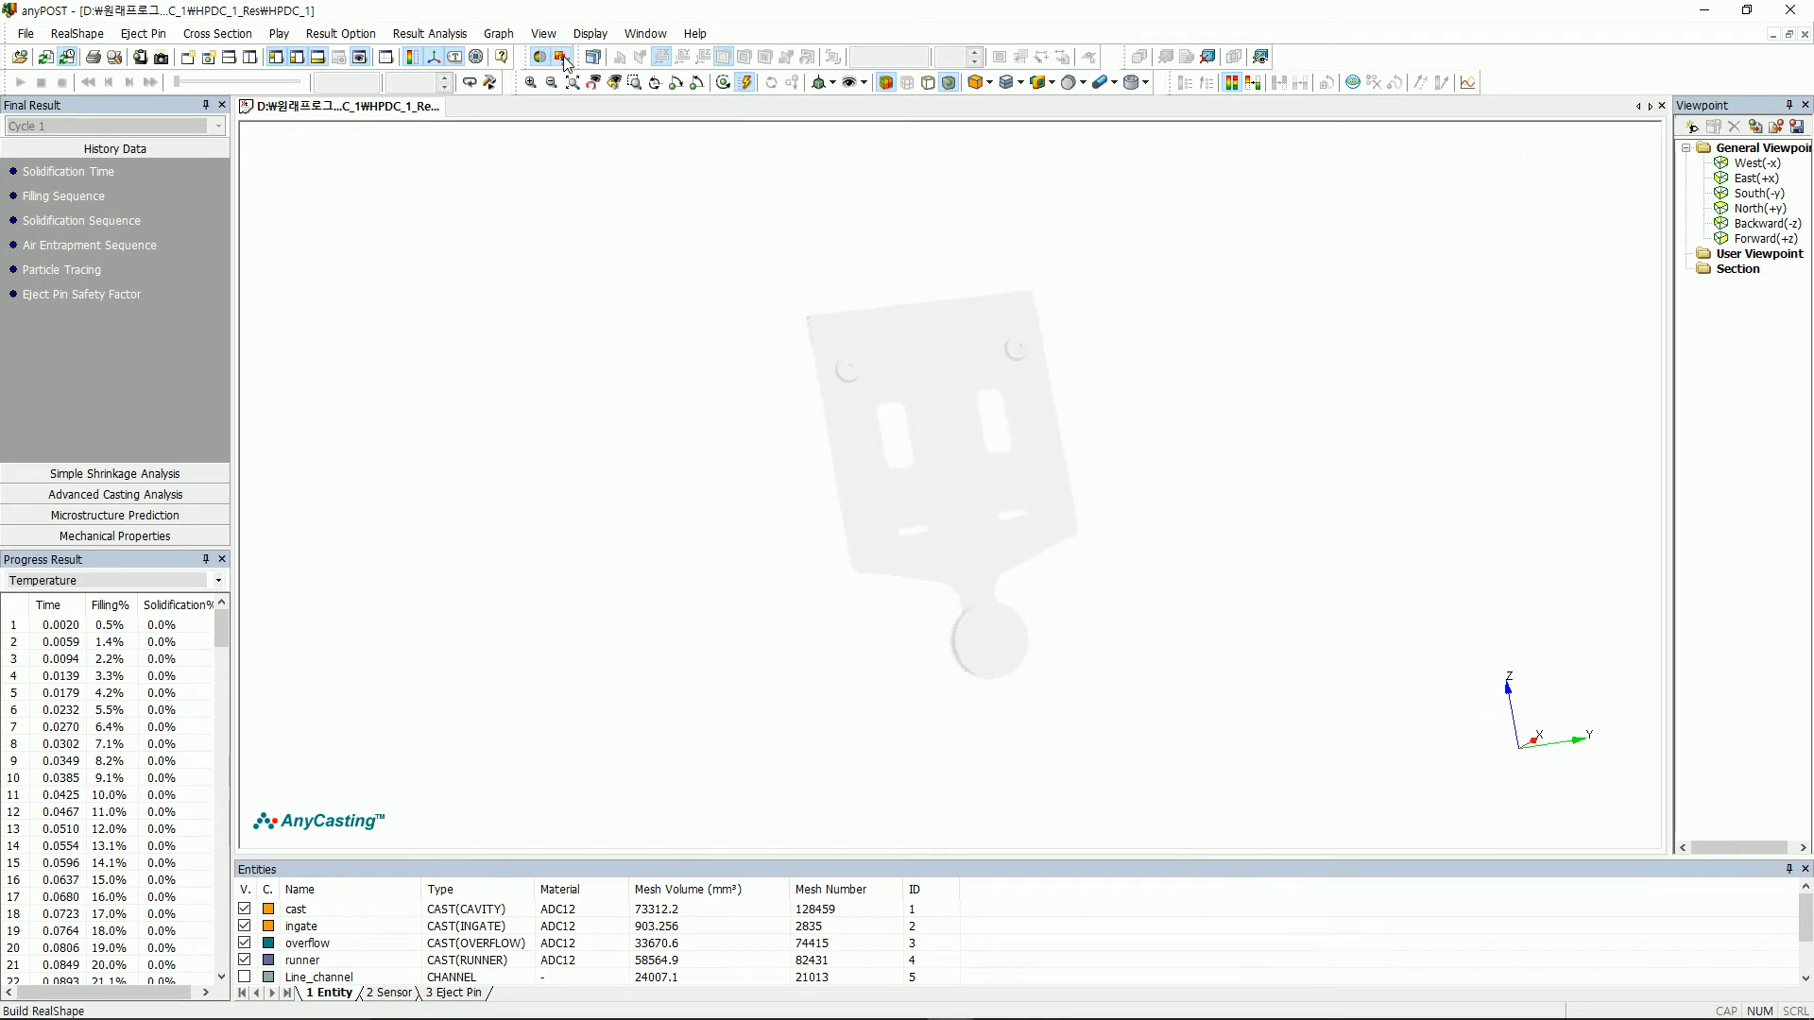
pyautogui.click(564, 62)
pyautogui.click(955, 633)
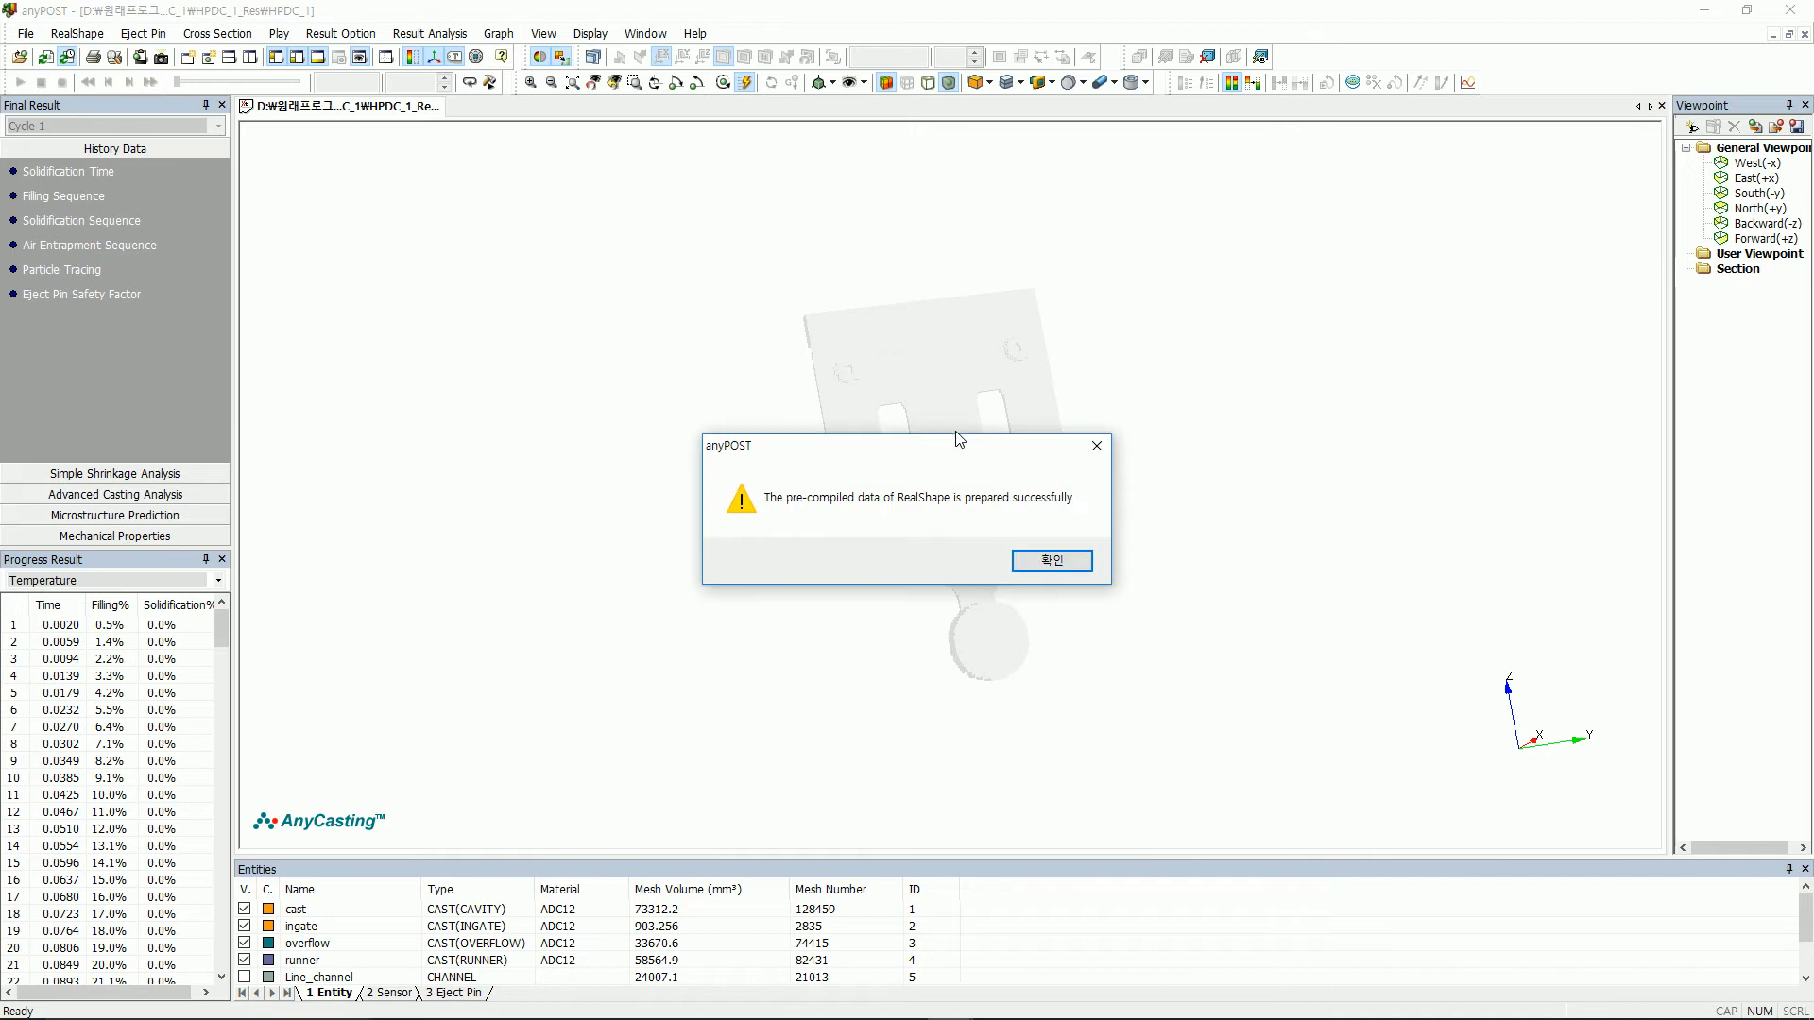
pyautogui.click(1049, 562)
pyautogui.moveTo(1048, 571); pyautogui.dragTo(1007, 365)
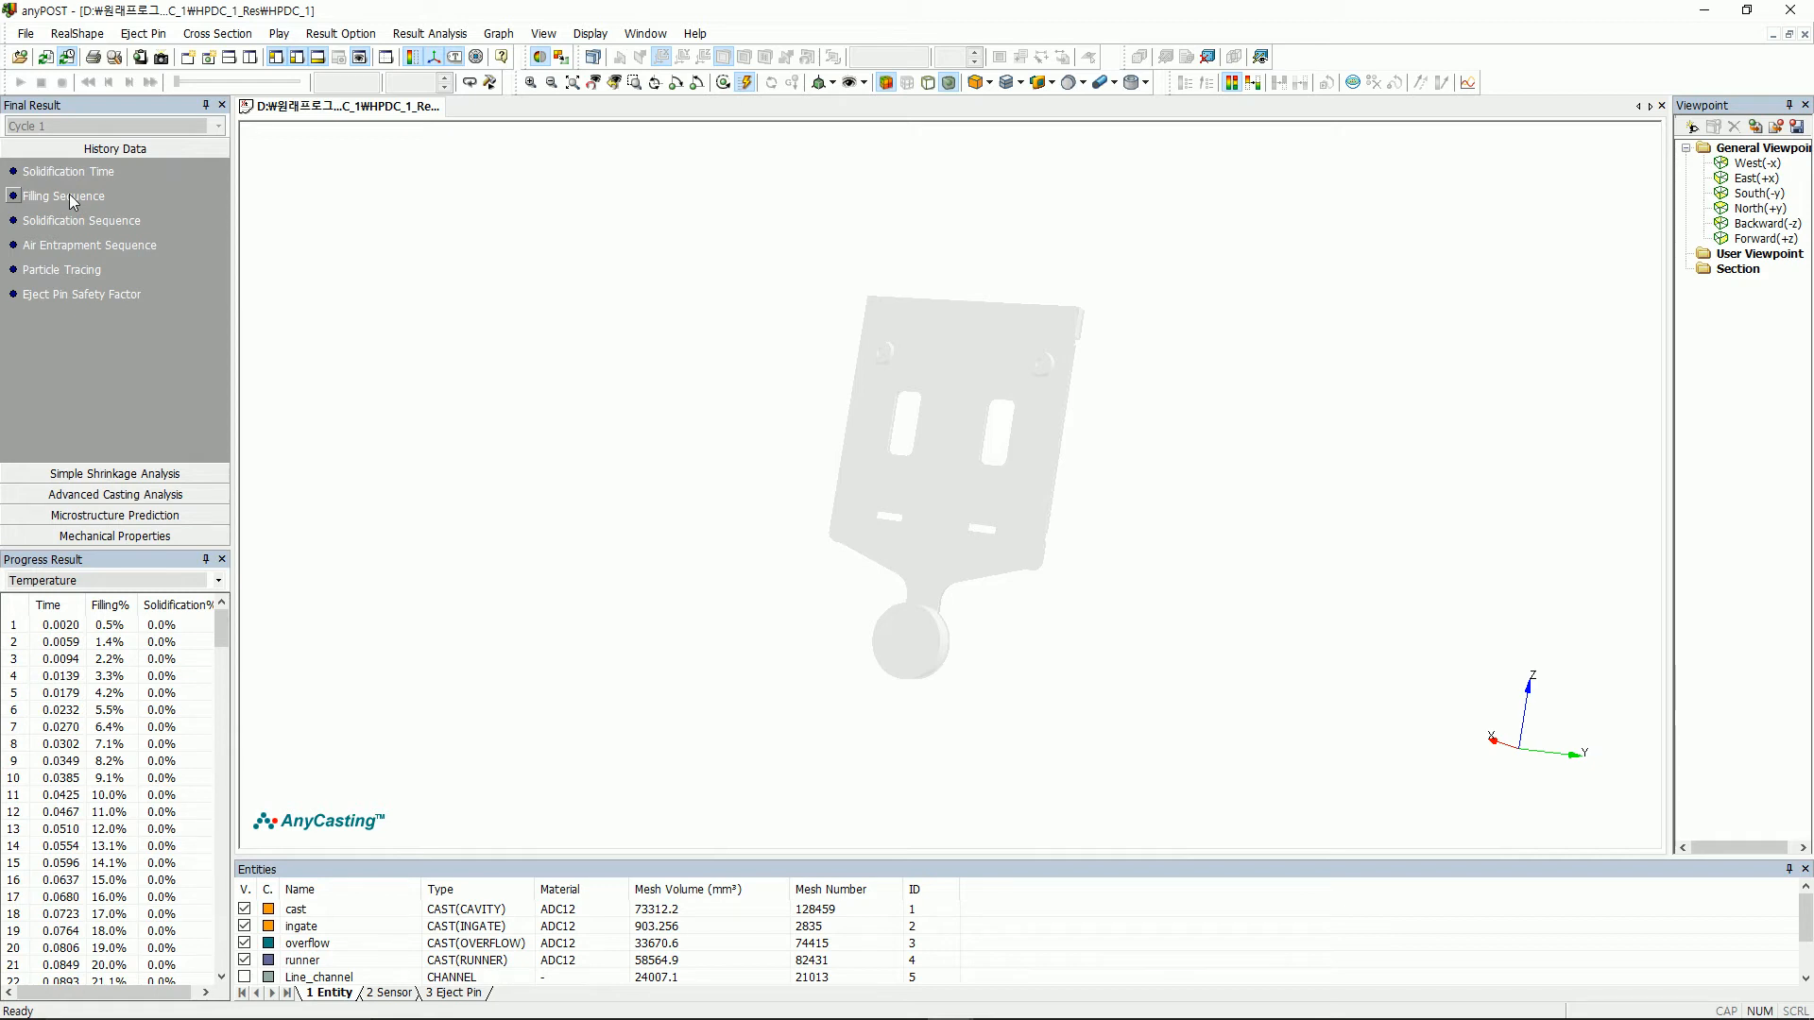
# - Show the Temperature progress result and look through the shrinkage, advanced casting and microstructure result categories
pyautogui.click(219, 580)
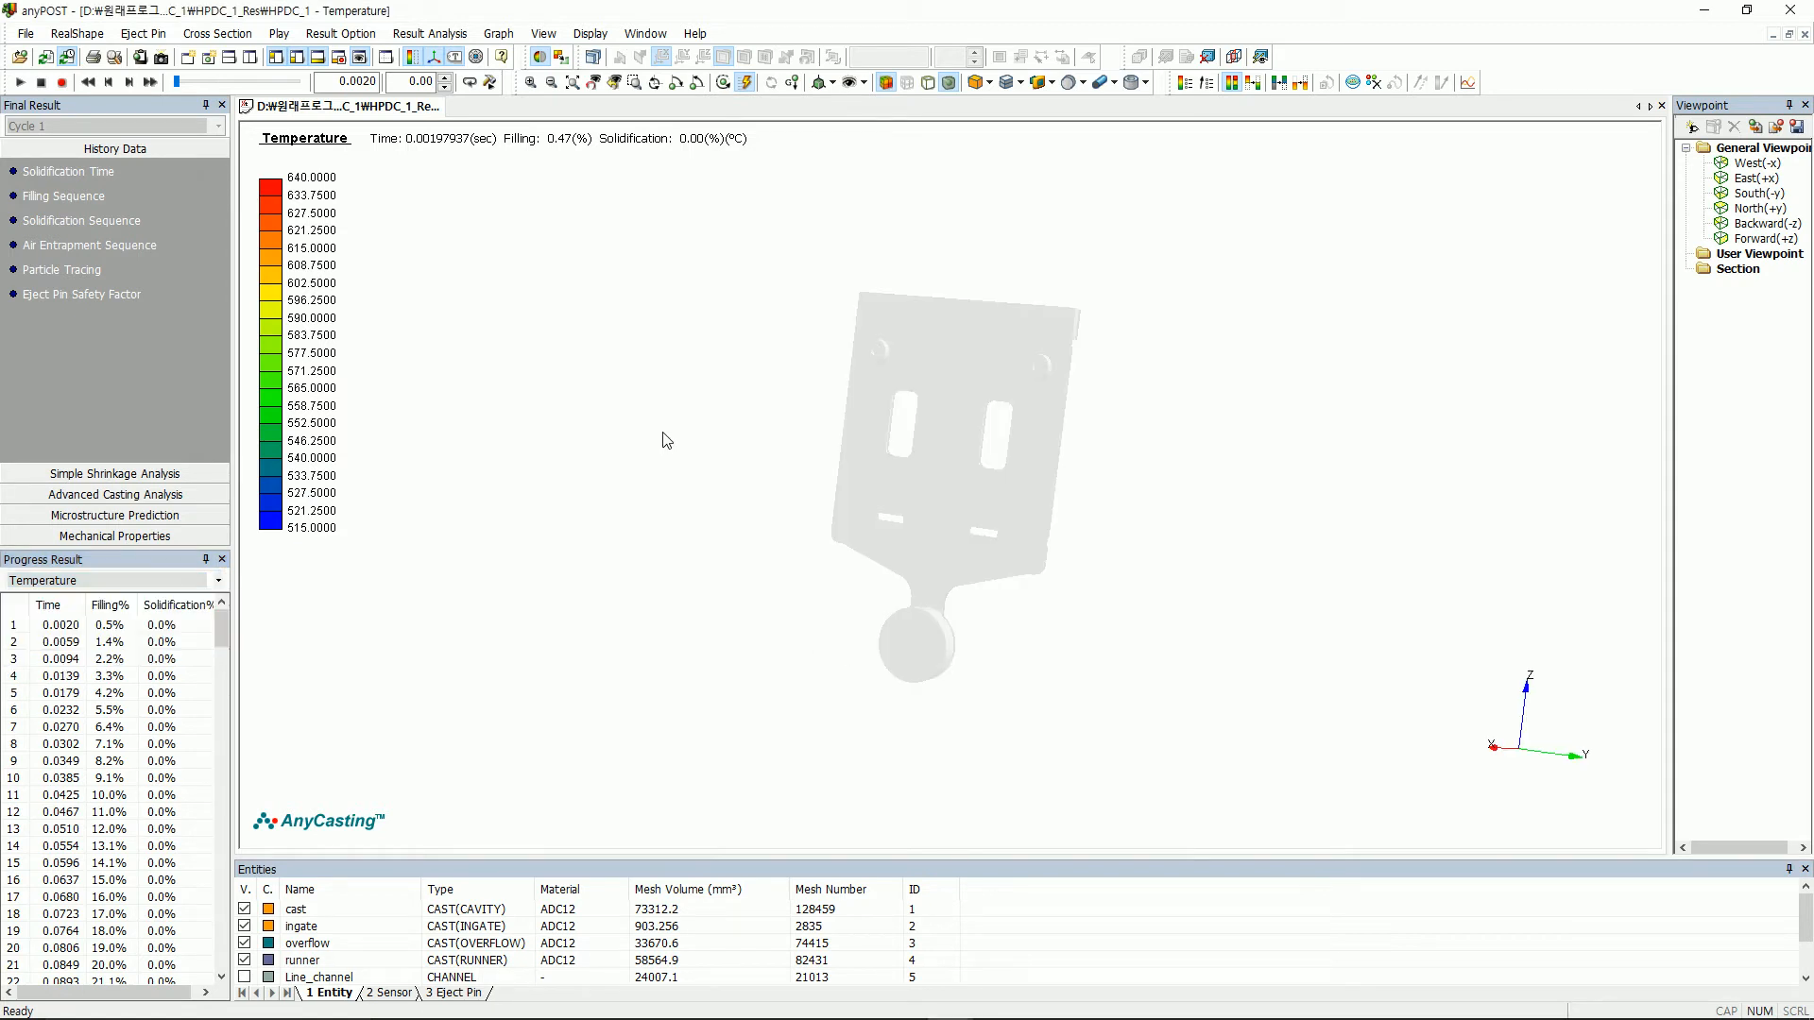
pyautogui.click(162, 473)
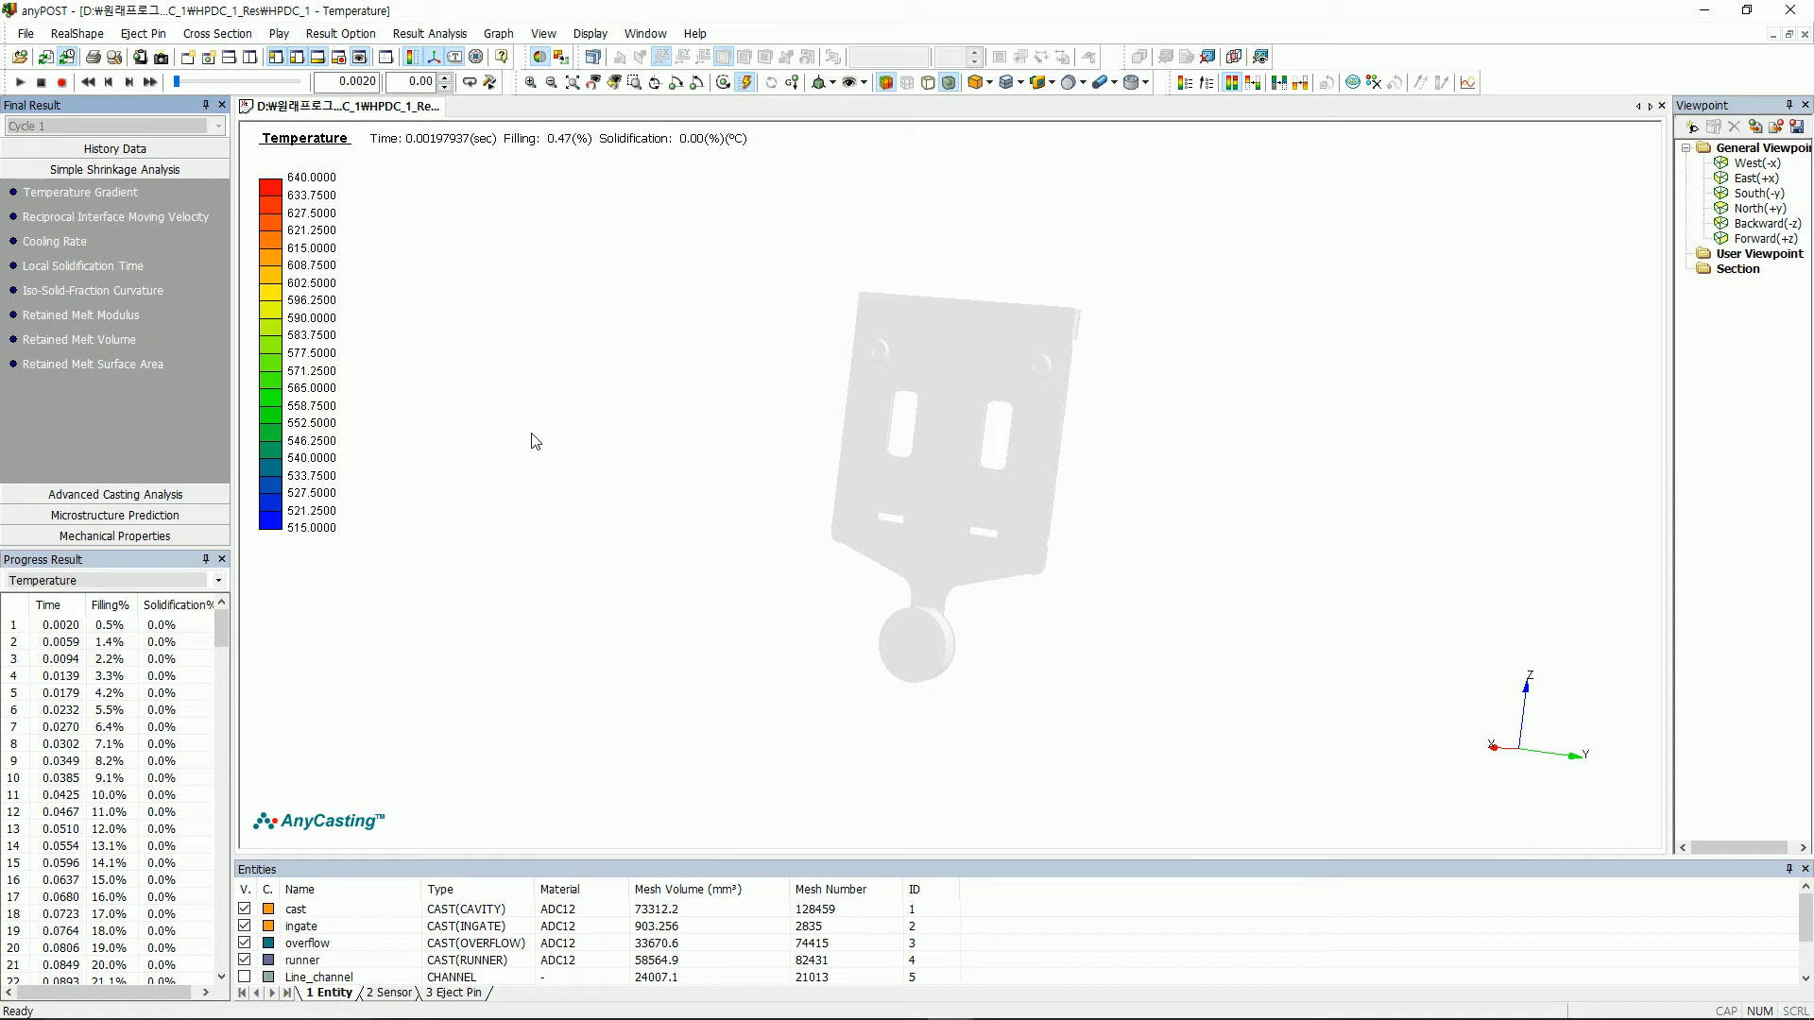
pyautogui.click(122, 495)
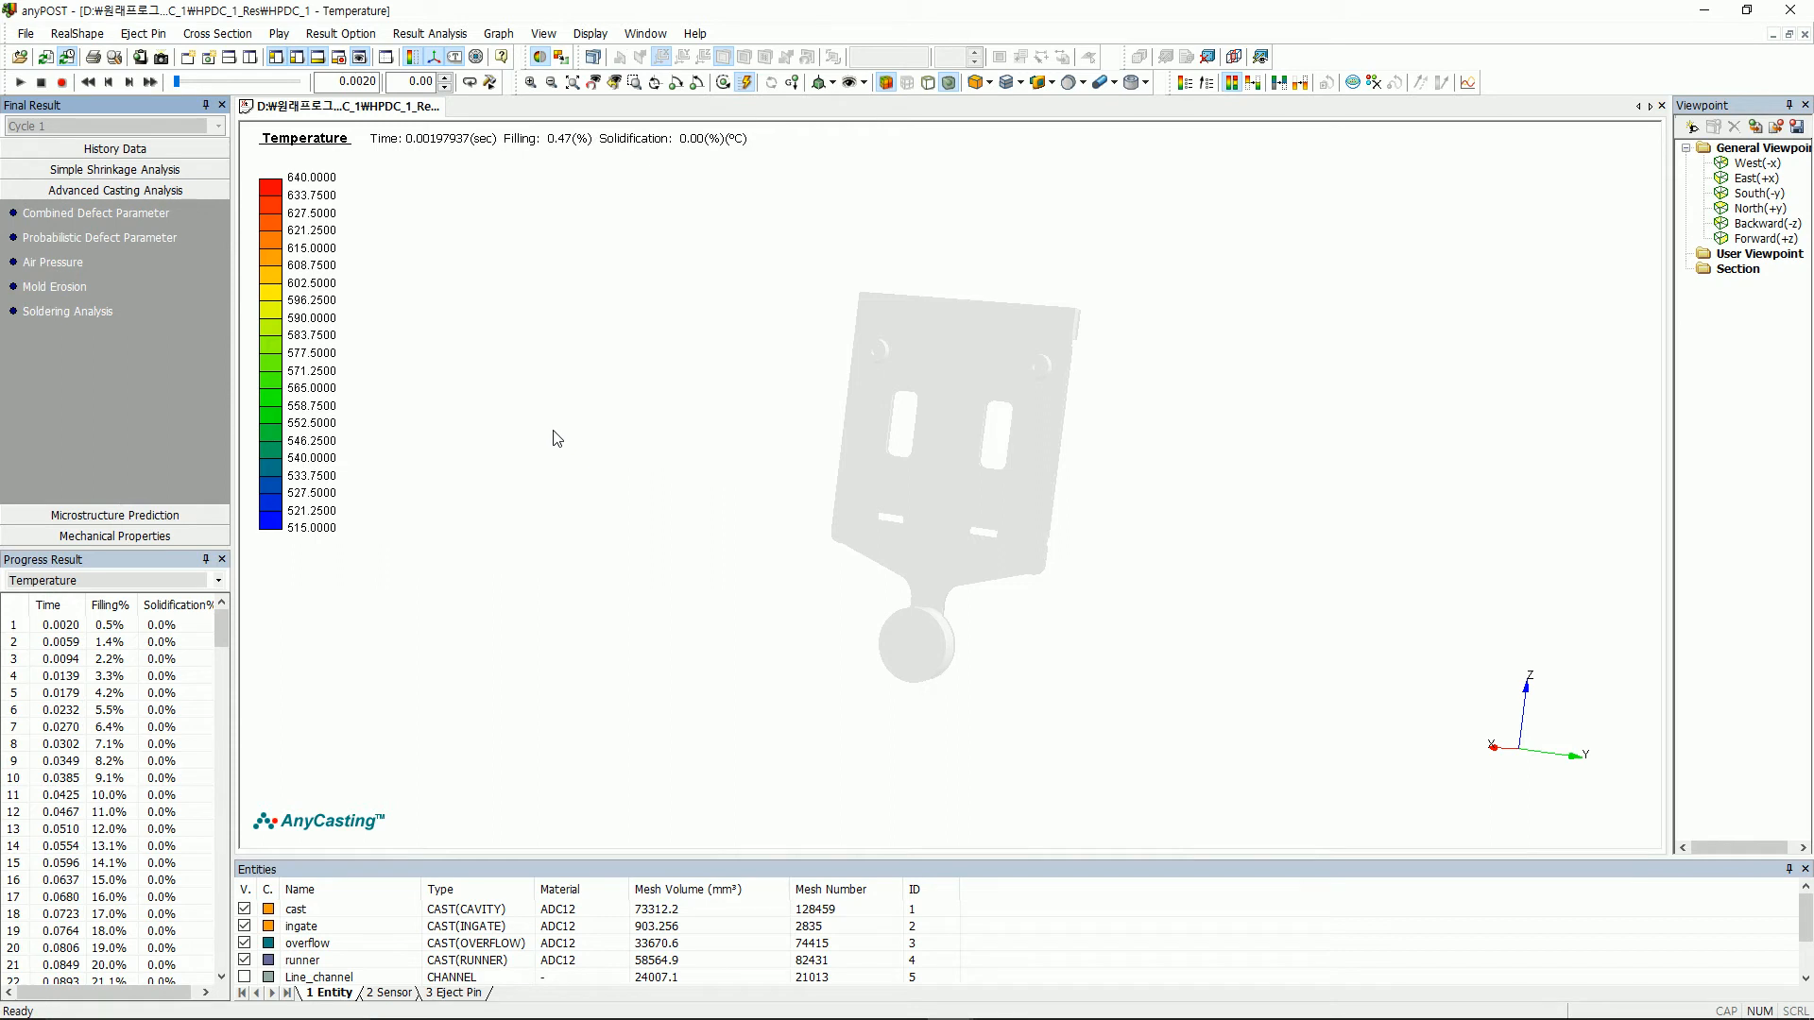
pyautogui.click(156, 515)
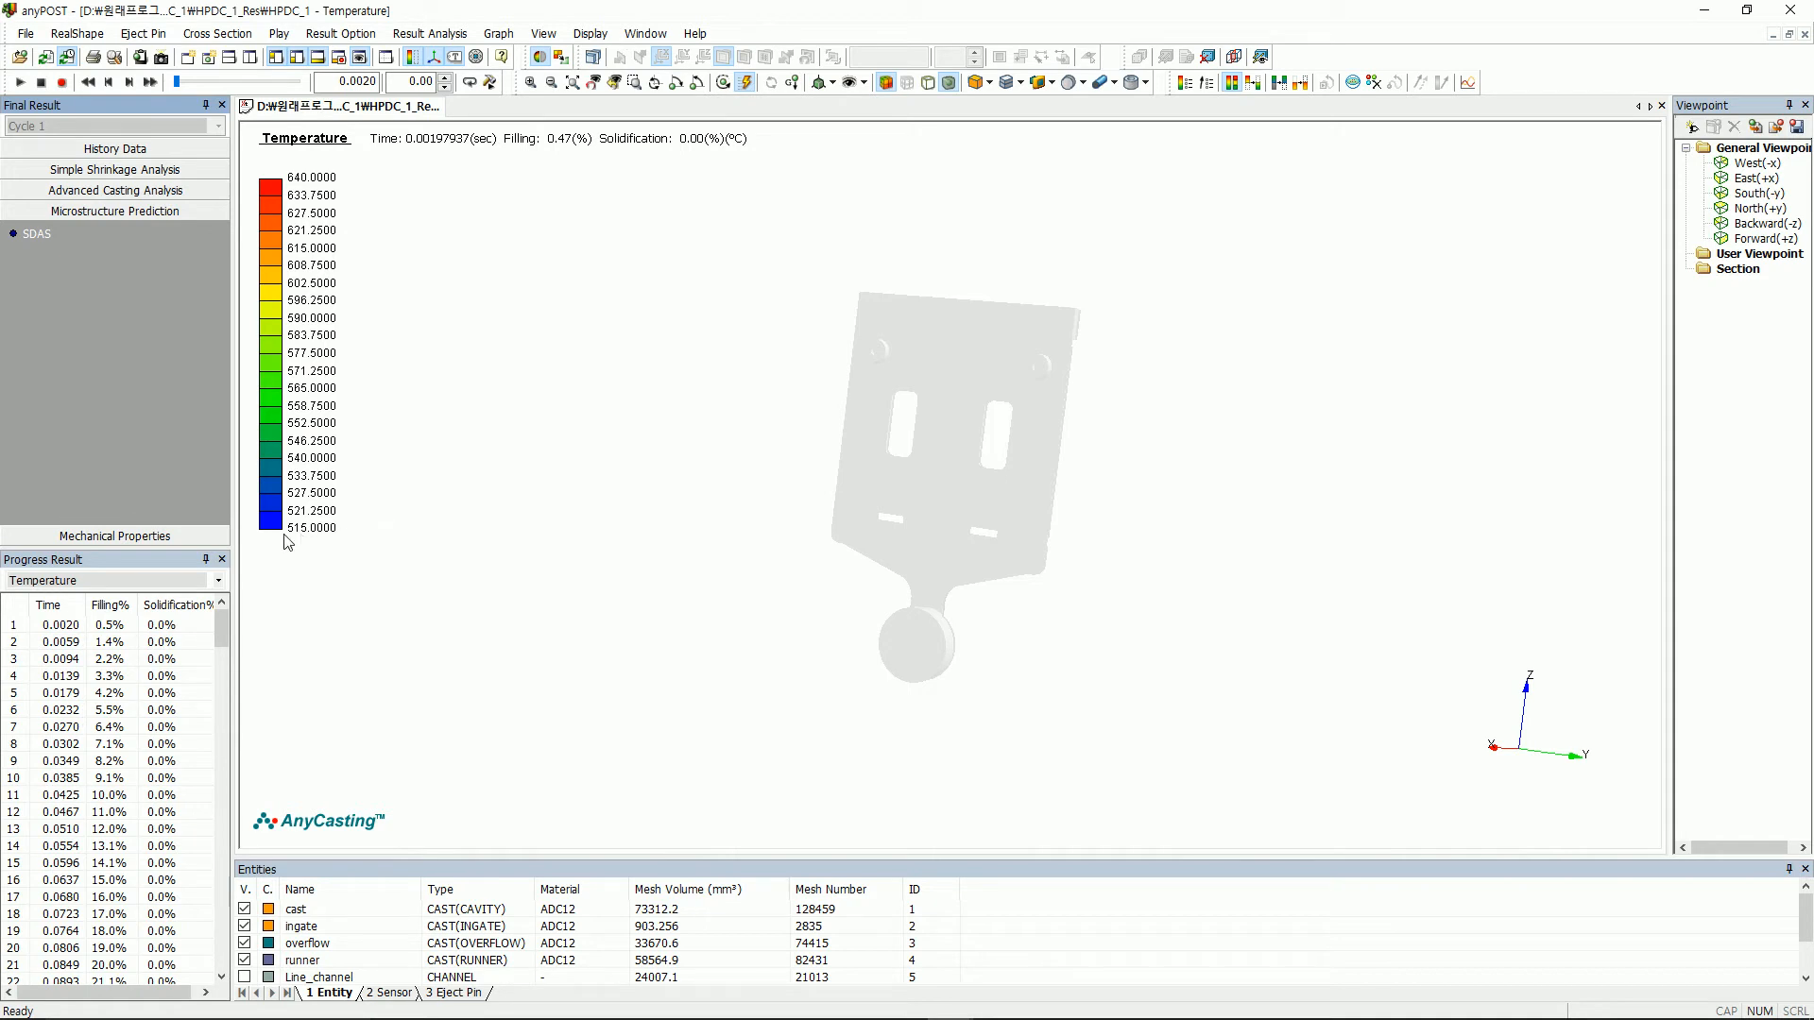
pyautogui.click(114, 148)
# - Display the Filling Sequence result, set its playback option to 100 and play the animation
pyautogui.click(63, 195)
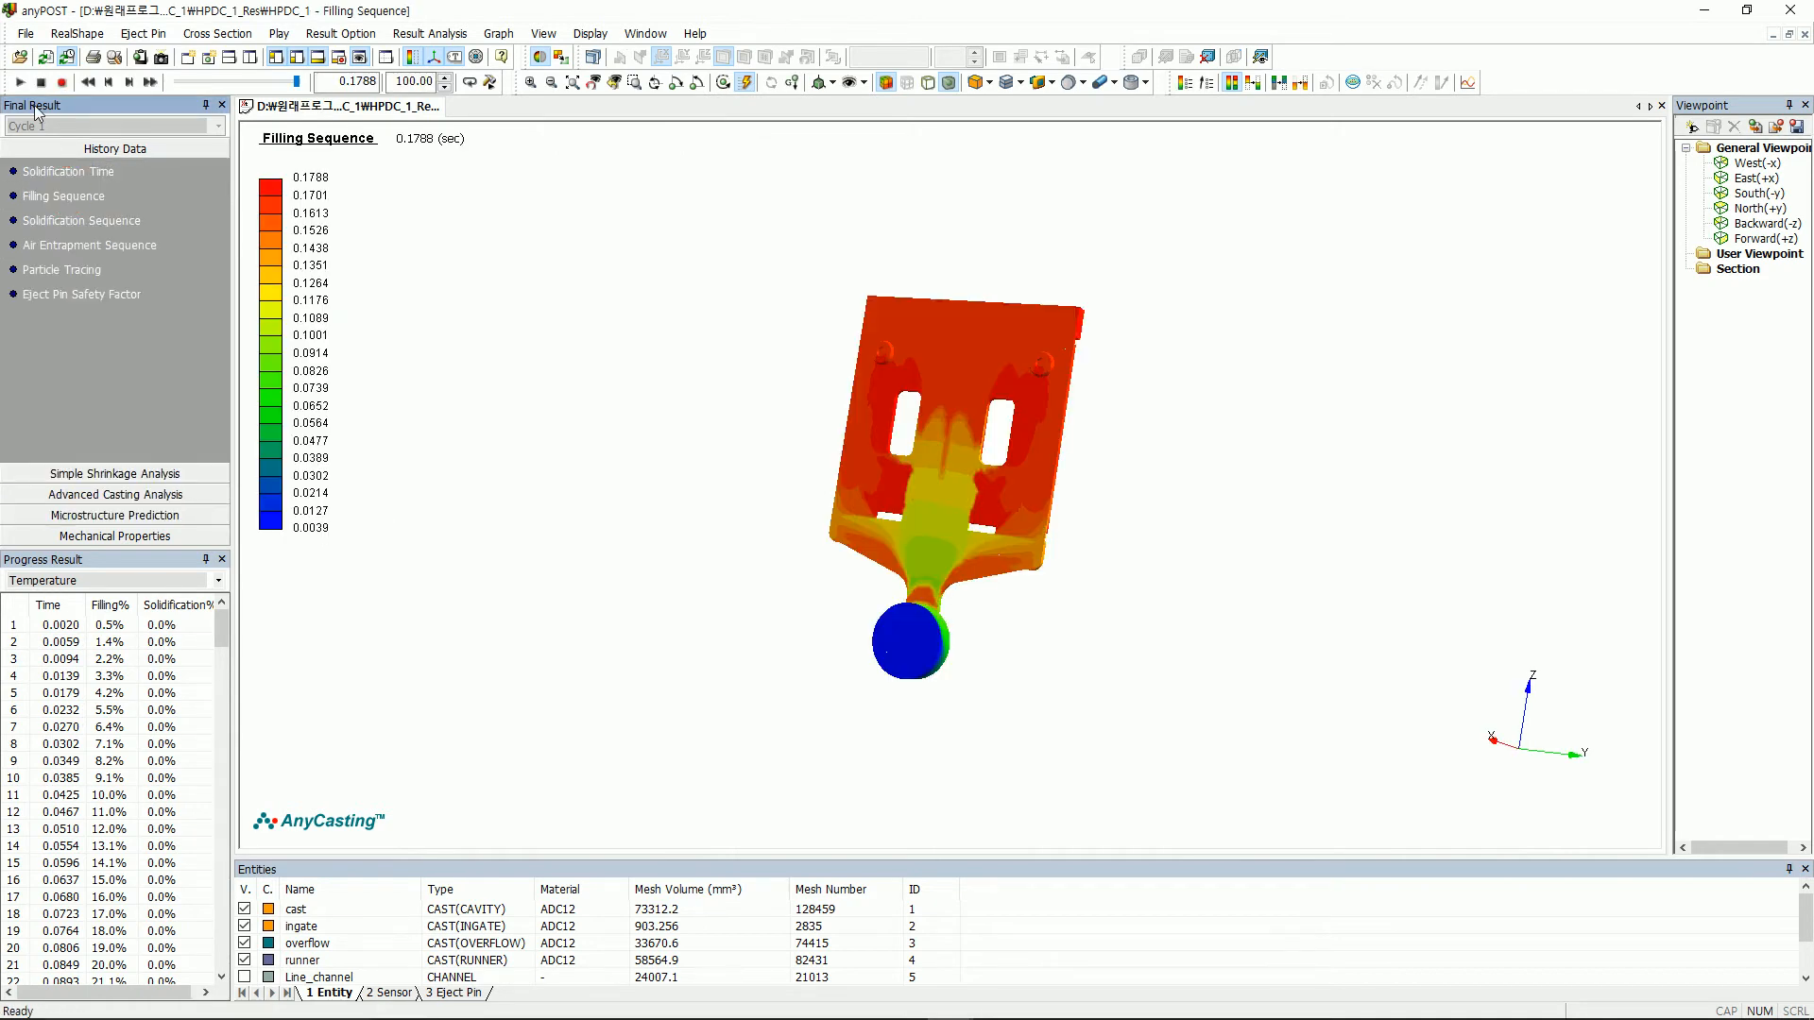
pyautogui.click(490, 82)
pyautogui.click(932, 488)
pyautogui.doubleClick(932, 488)
pyautogui.press('BackSpace')
pyautogui.write('100')
pyautogui.click(933, 564)
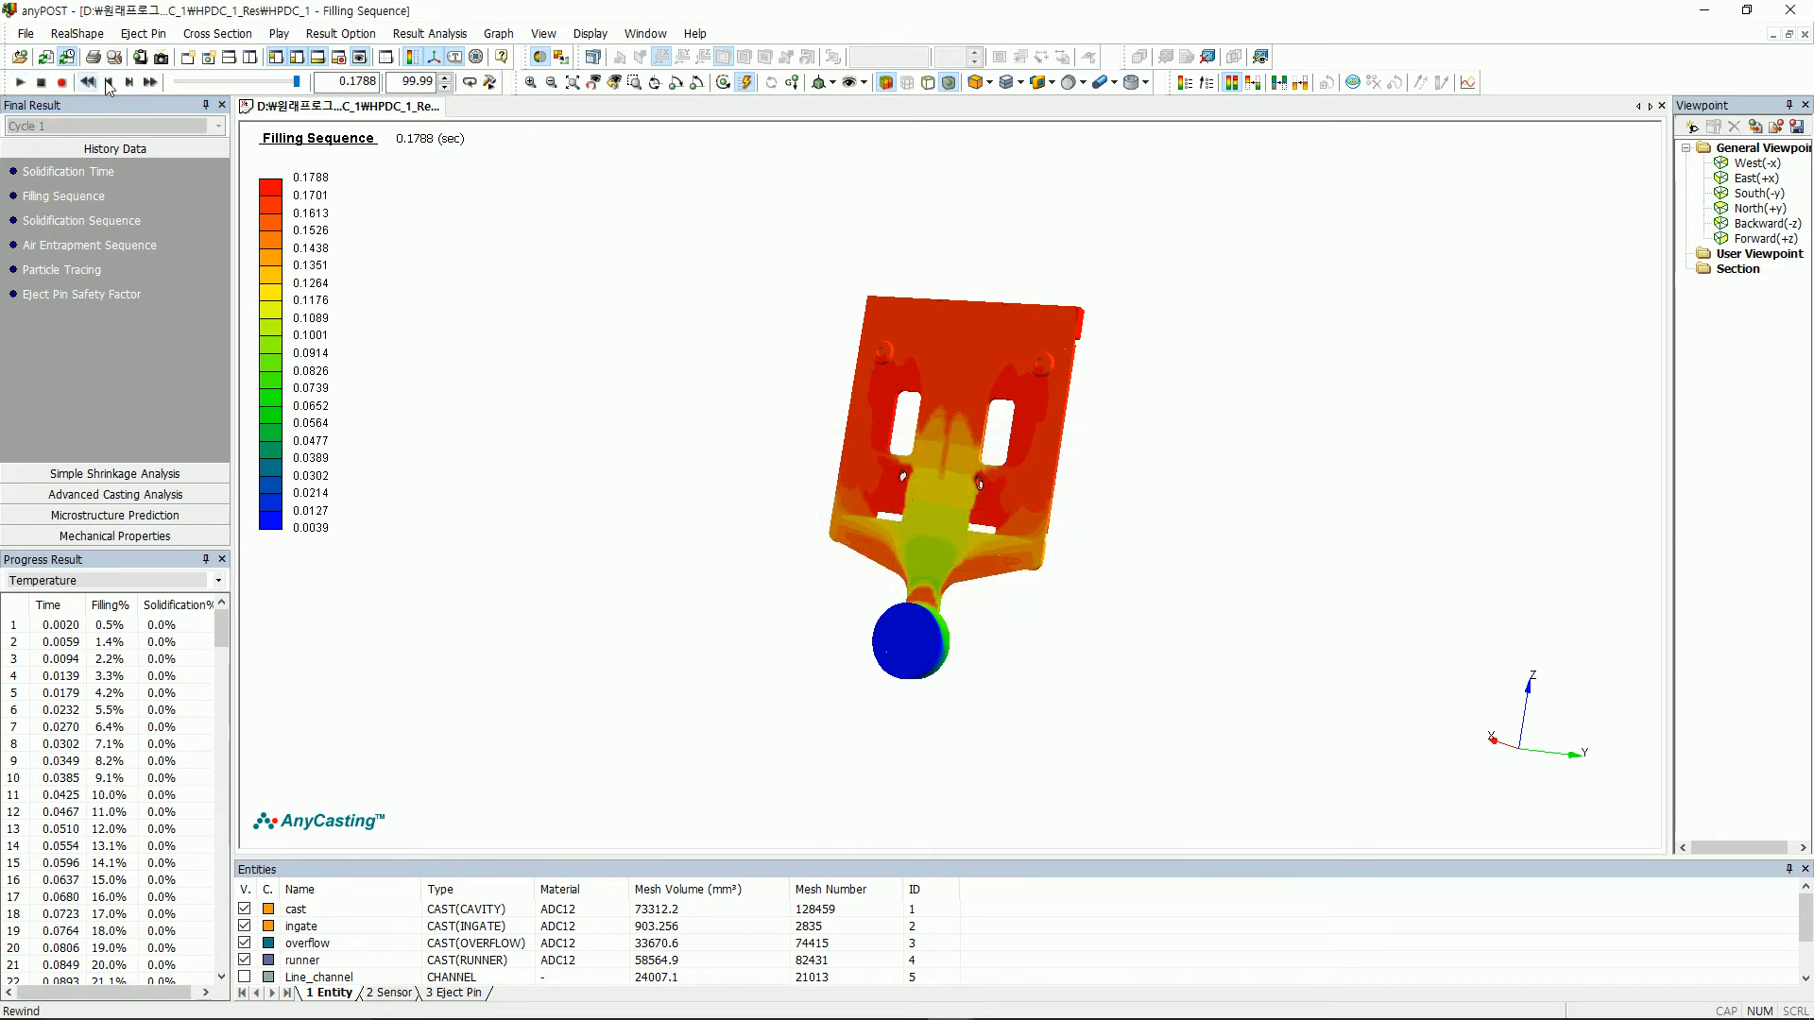
pyautogui.click(19, 83)
# - Display the Solidification Time result, play it with the alternate range display, and restore the full range display
pyautogui.doubleClick(83, 170)
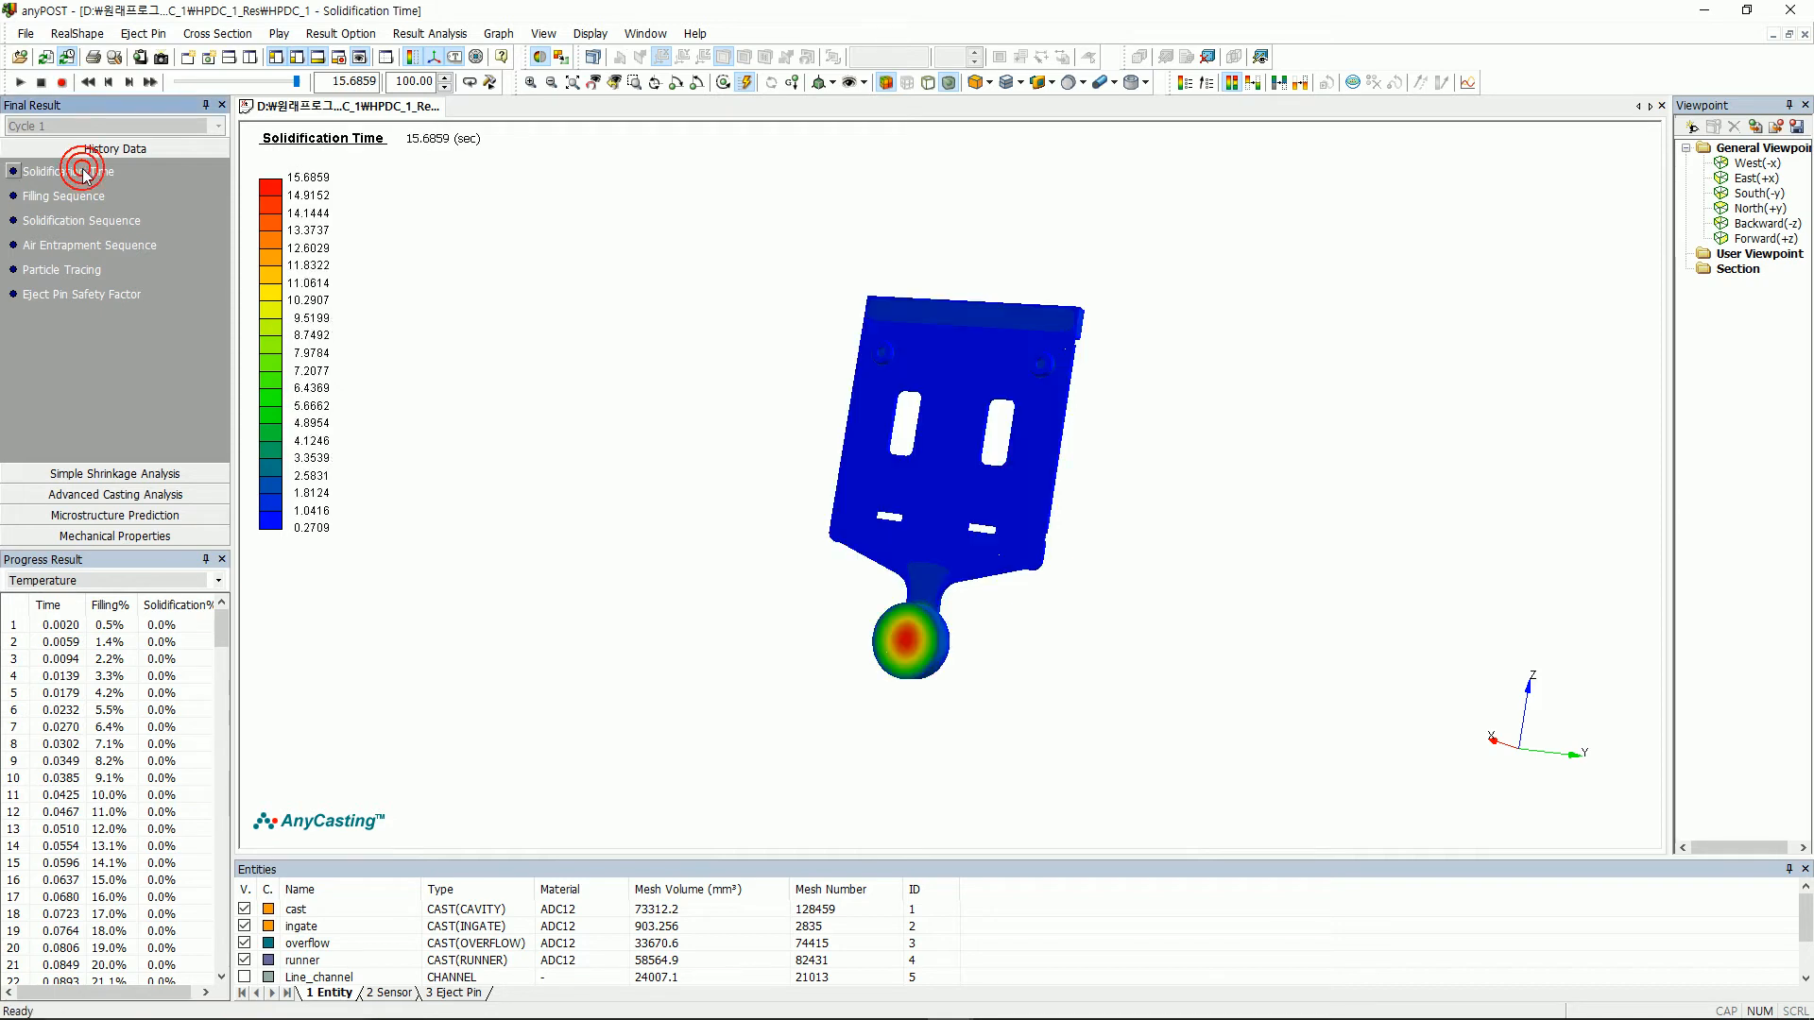
pyautogui.click(1255, 83)
pyautogui.click(17, 82)
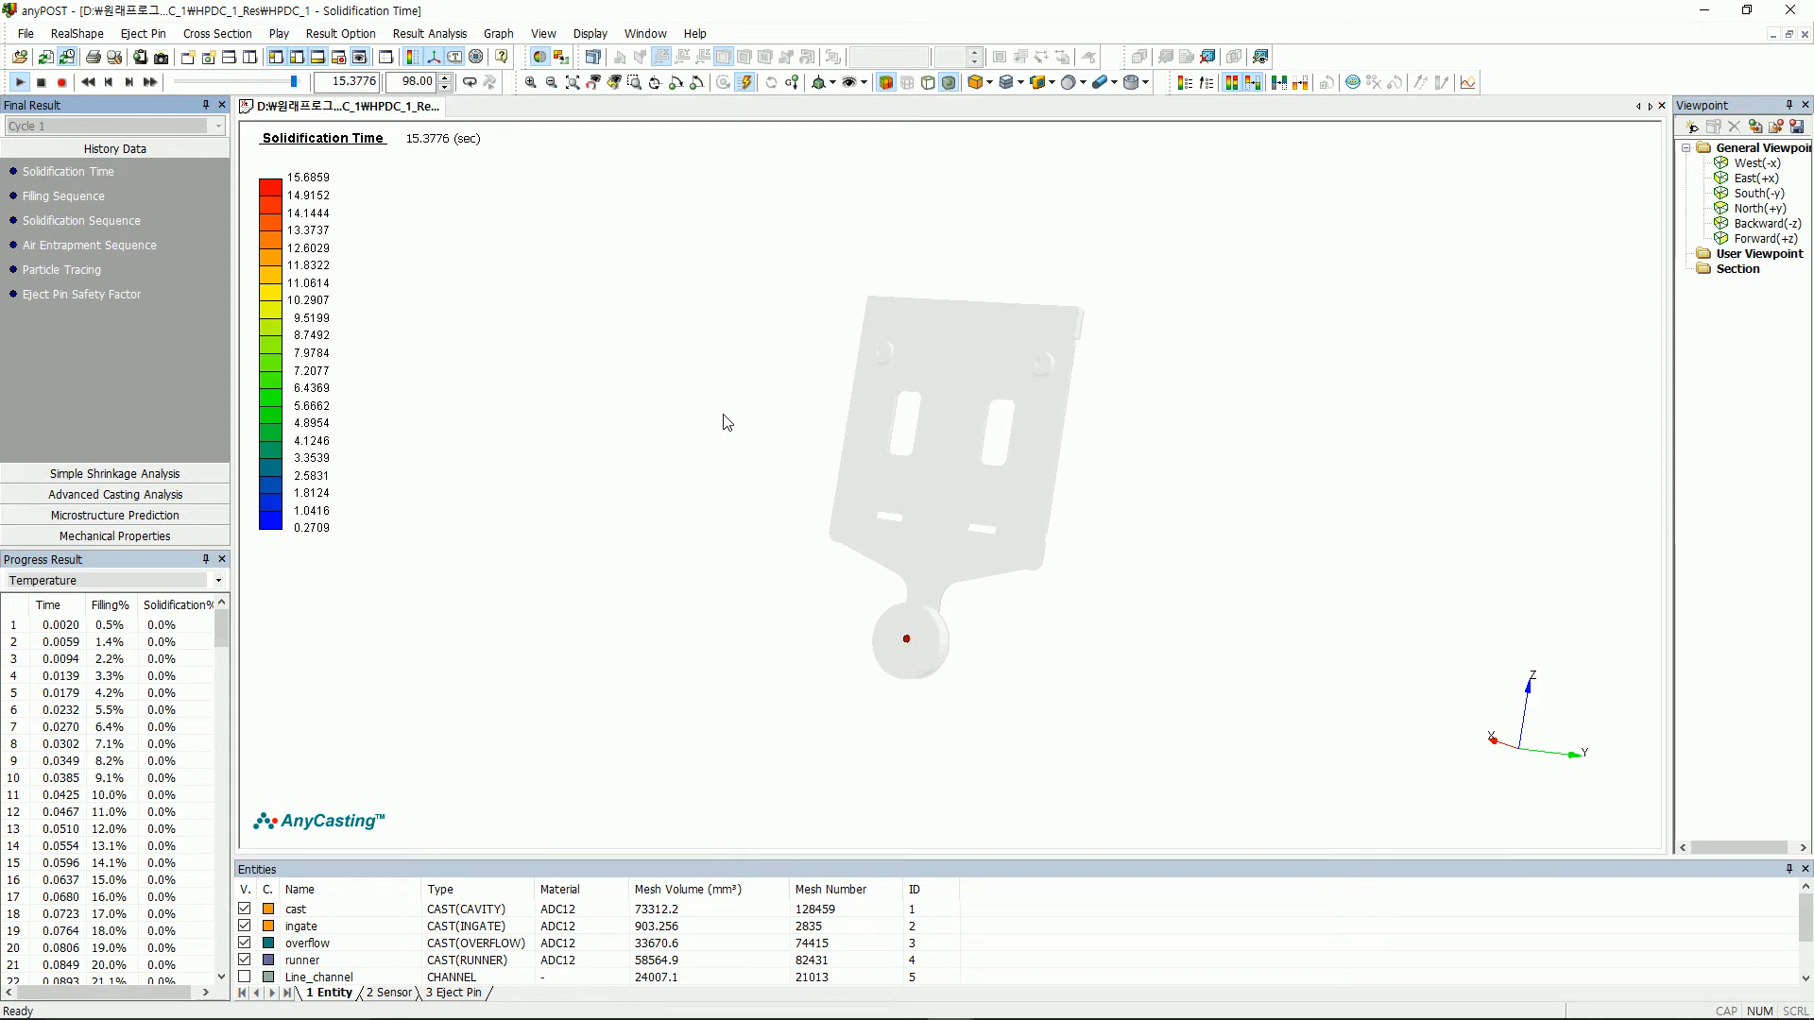
pyautogui.click(1252, 81)
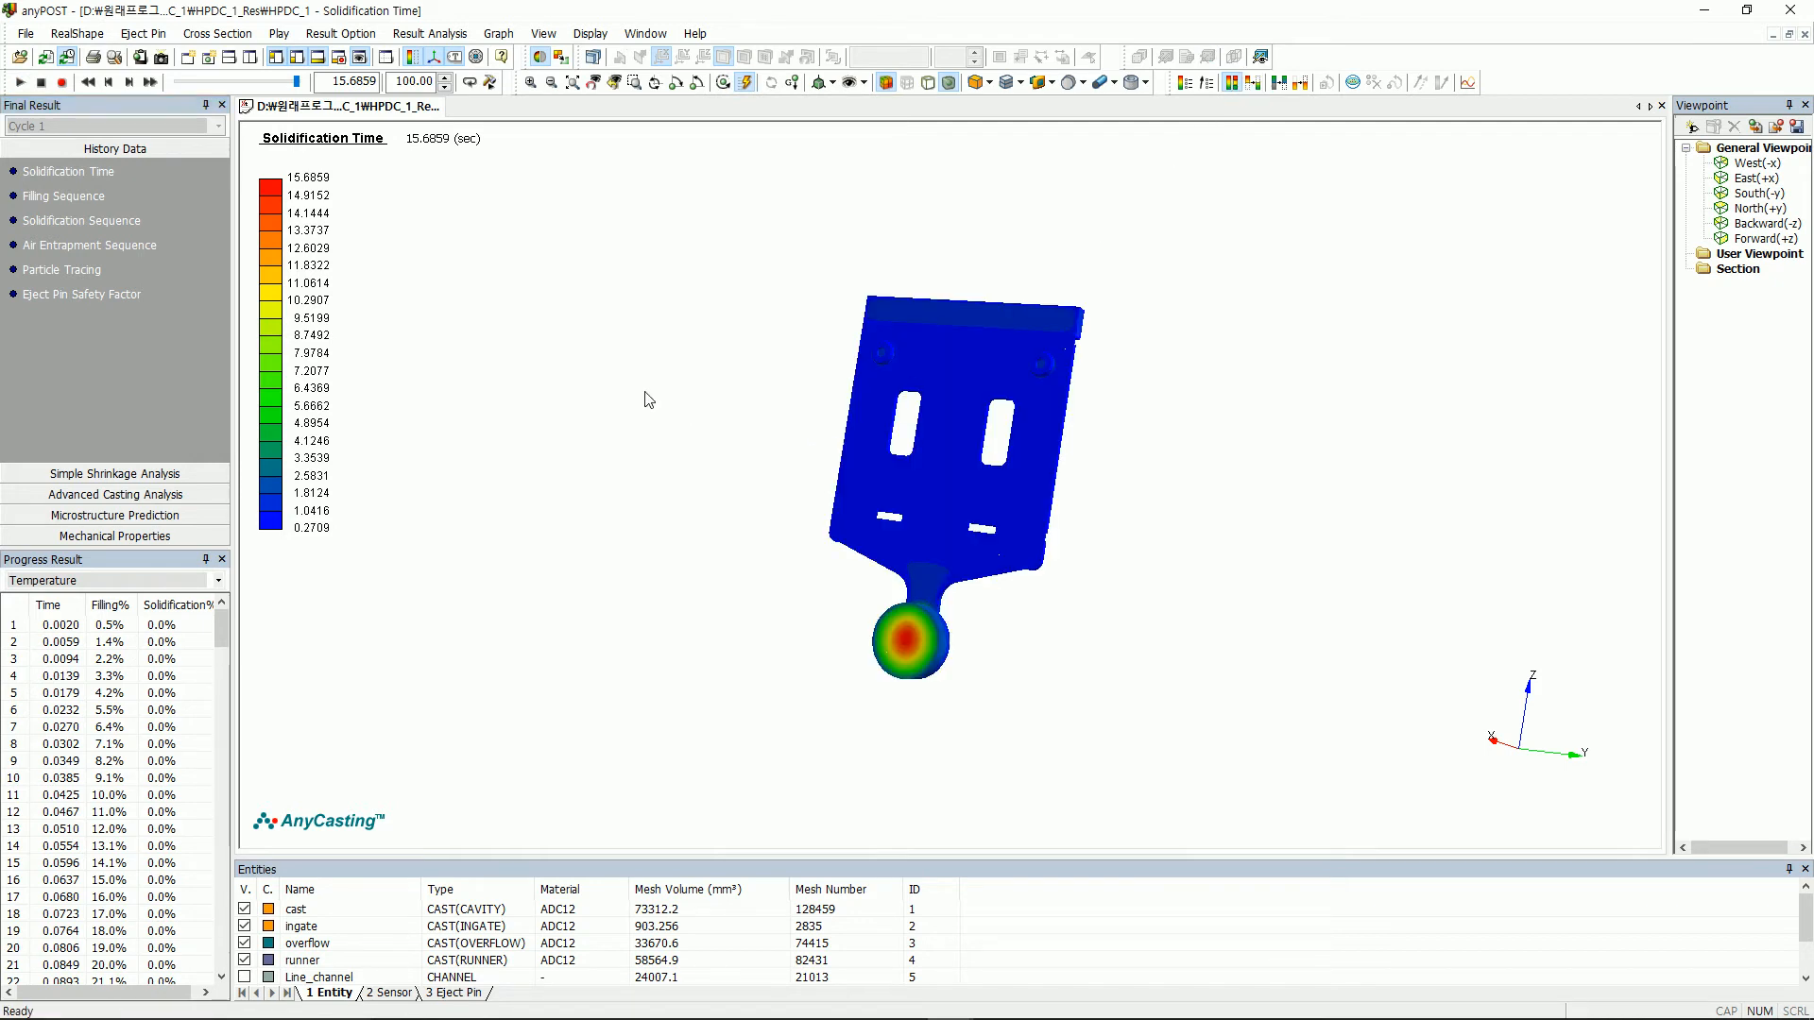
# - Display the Eject Pin Safety Factor result and set the die casting machine's ejecting direction to +X
pyautogui.click(61, 294)
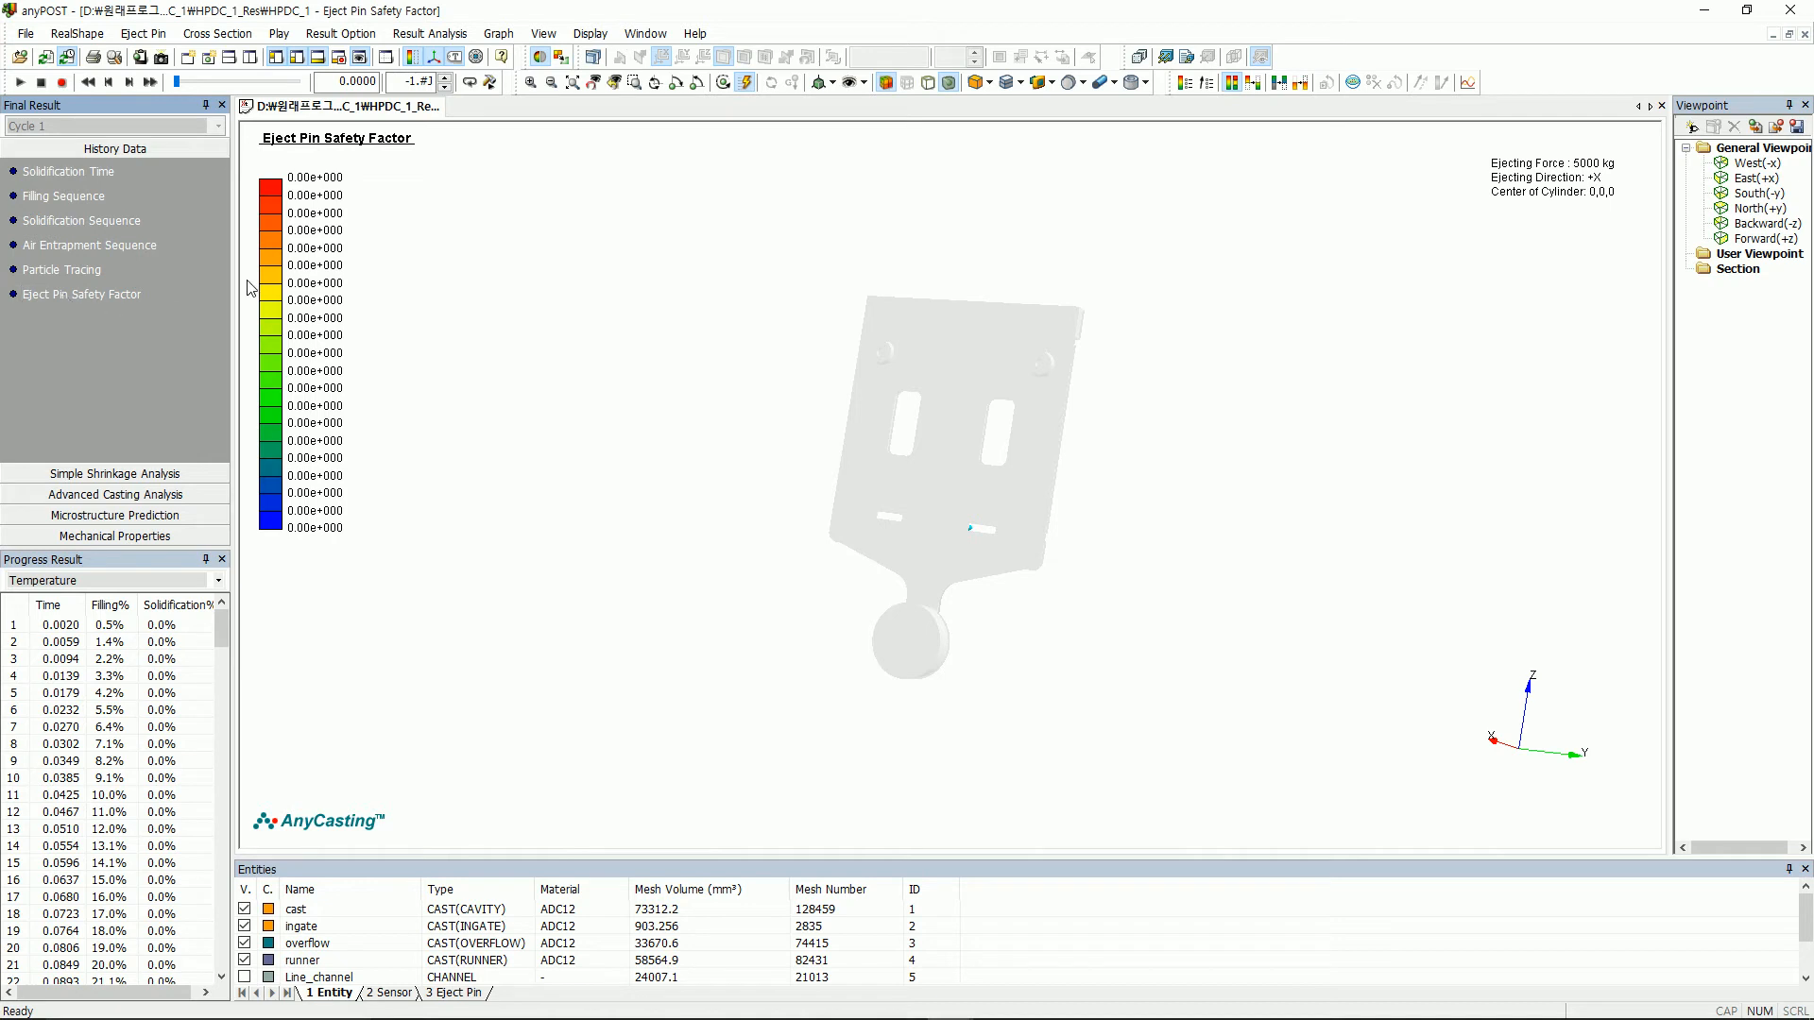
pyautogui.click(144, 34)
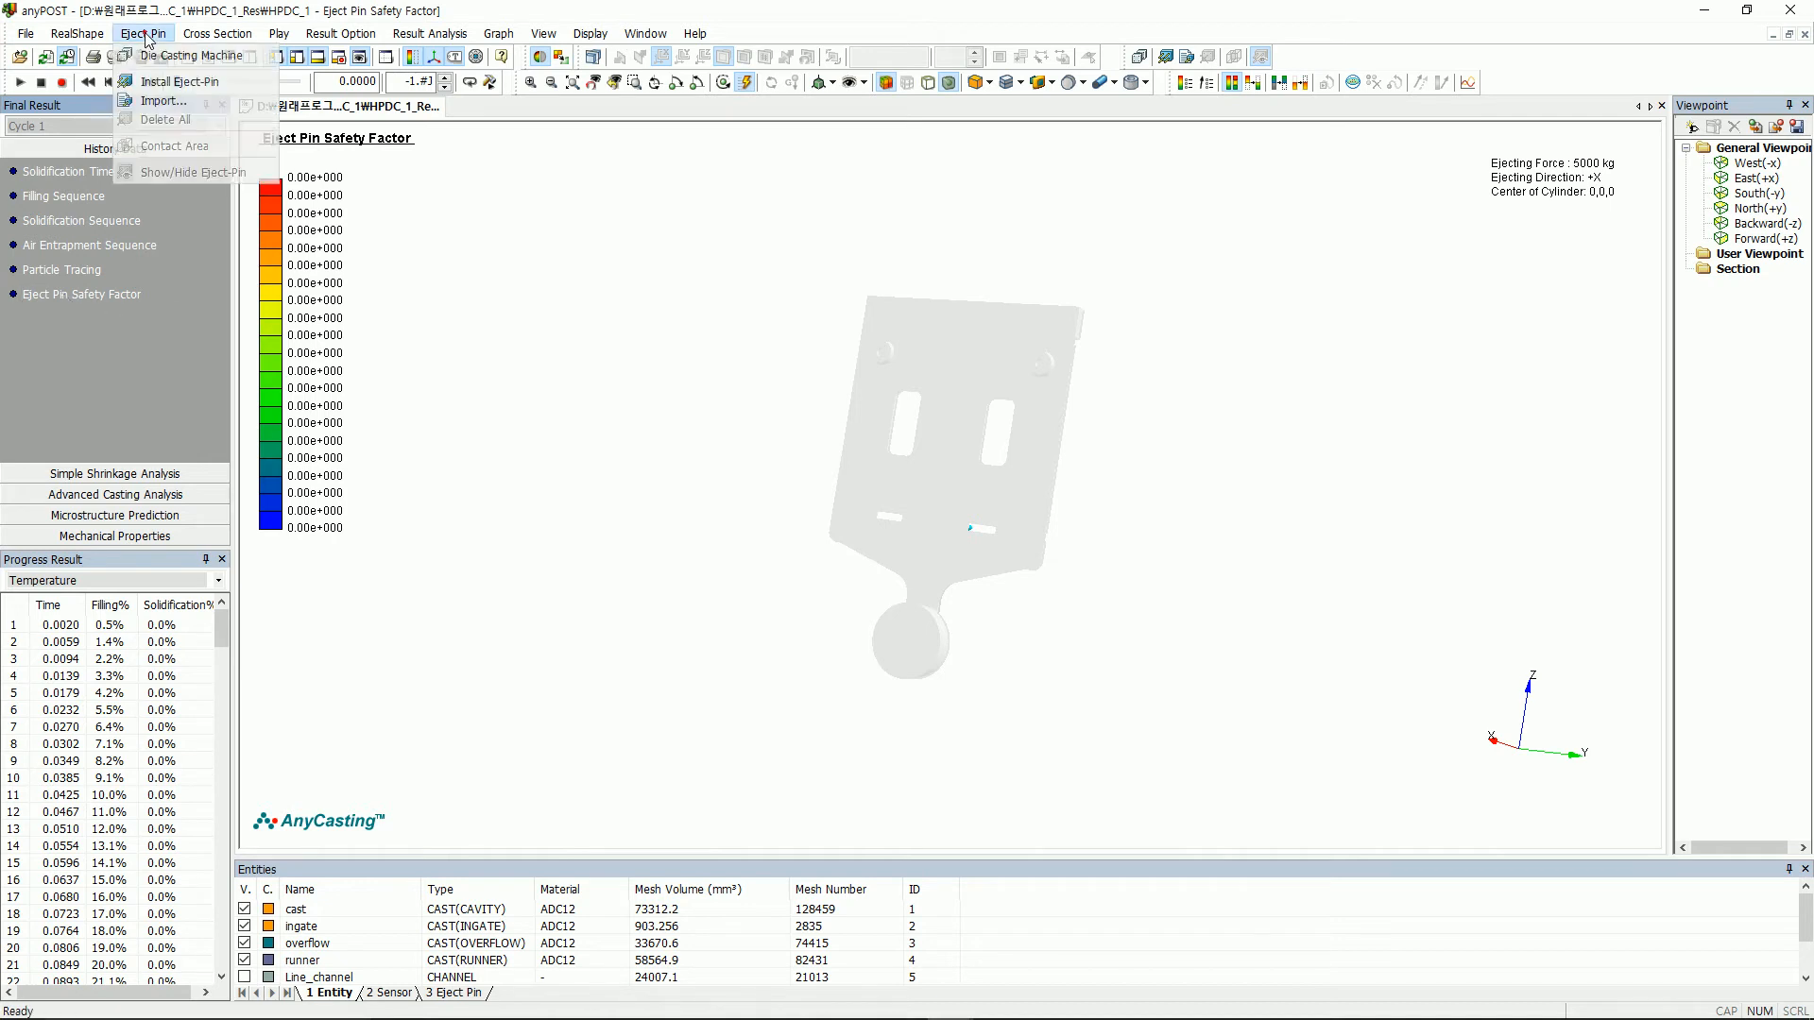
pyautogui.click(191, 54)
pyautogui.moveTo(964, 431); pyautogui.dragTo(1195, 484)
pyautogui.click(1213, 558)
pyautogui.click(1183, 573)
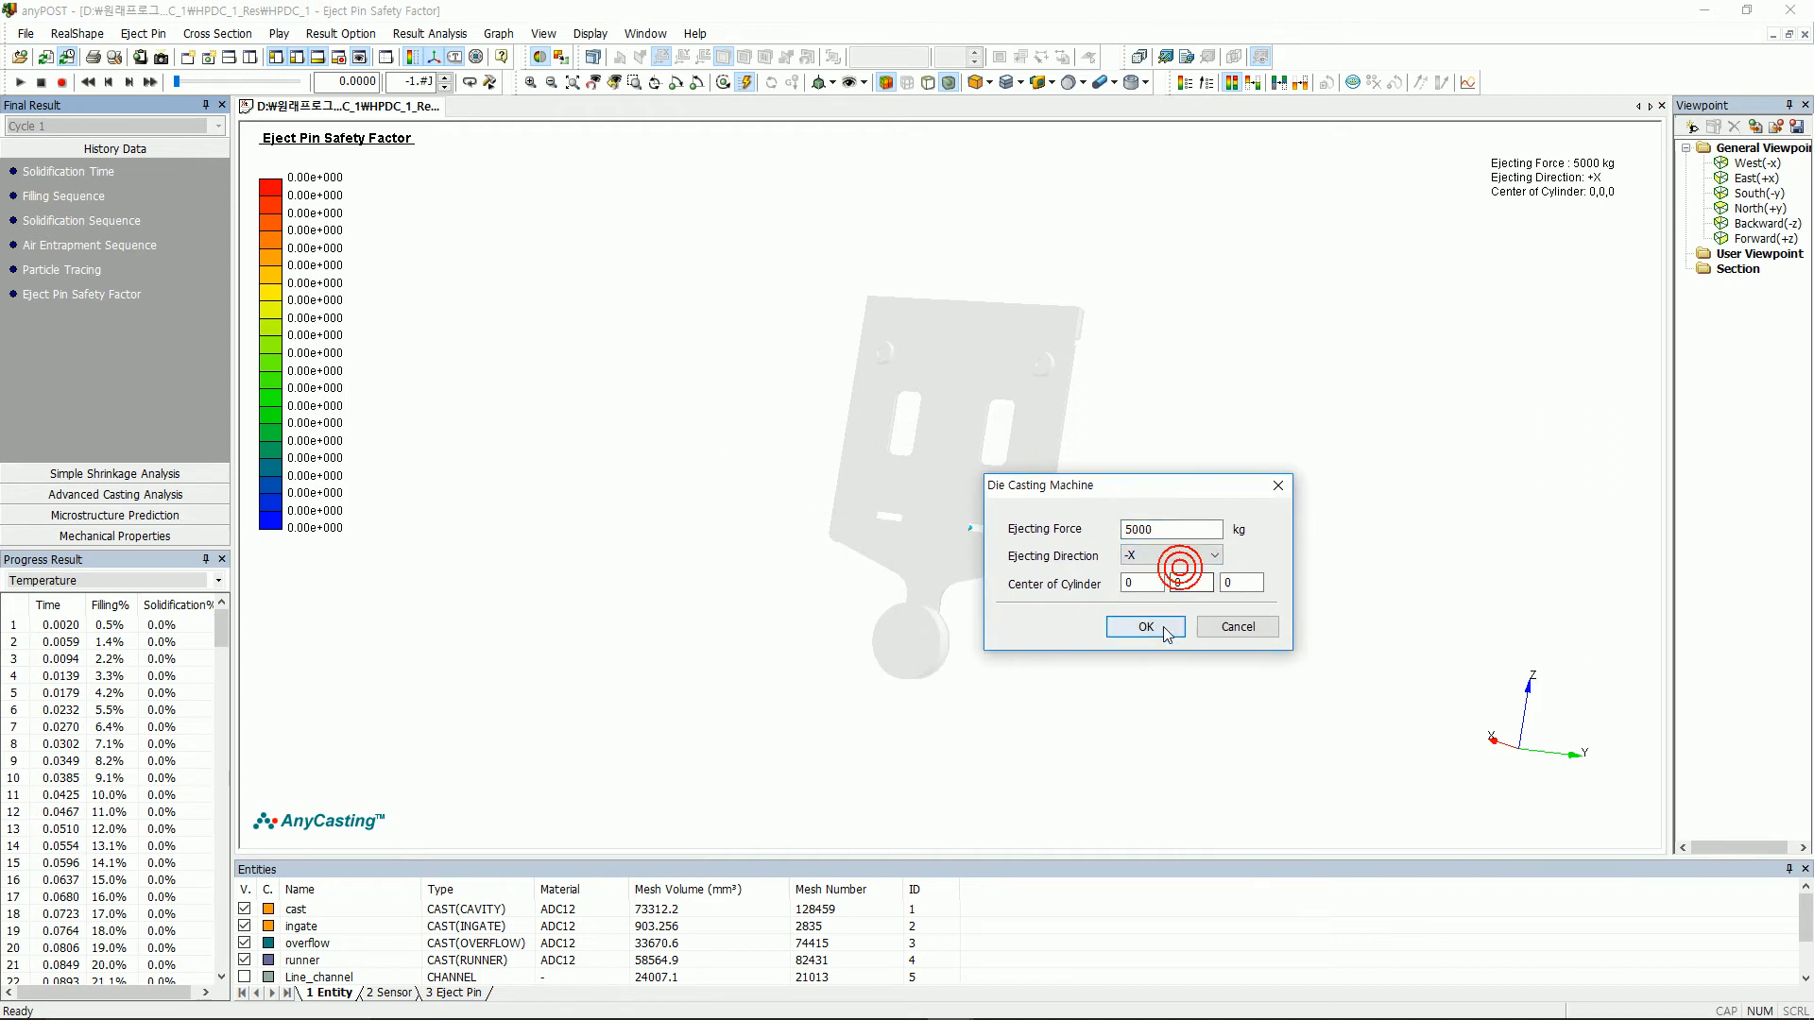
pyautogui.click(1177, 556)
pyautogui.click(1145, 586)
pyautogui.click(1138, 626)
pyautogui.moveTo(1068, 527); pyautogui.dragTo(728, 514)
pyautogui.moveTo(858, 438); pyautogui.dragTo(762, 430)
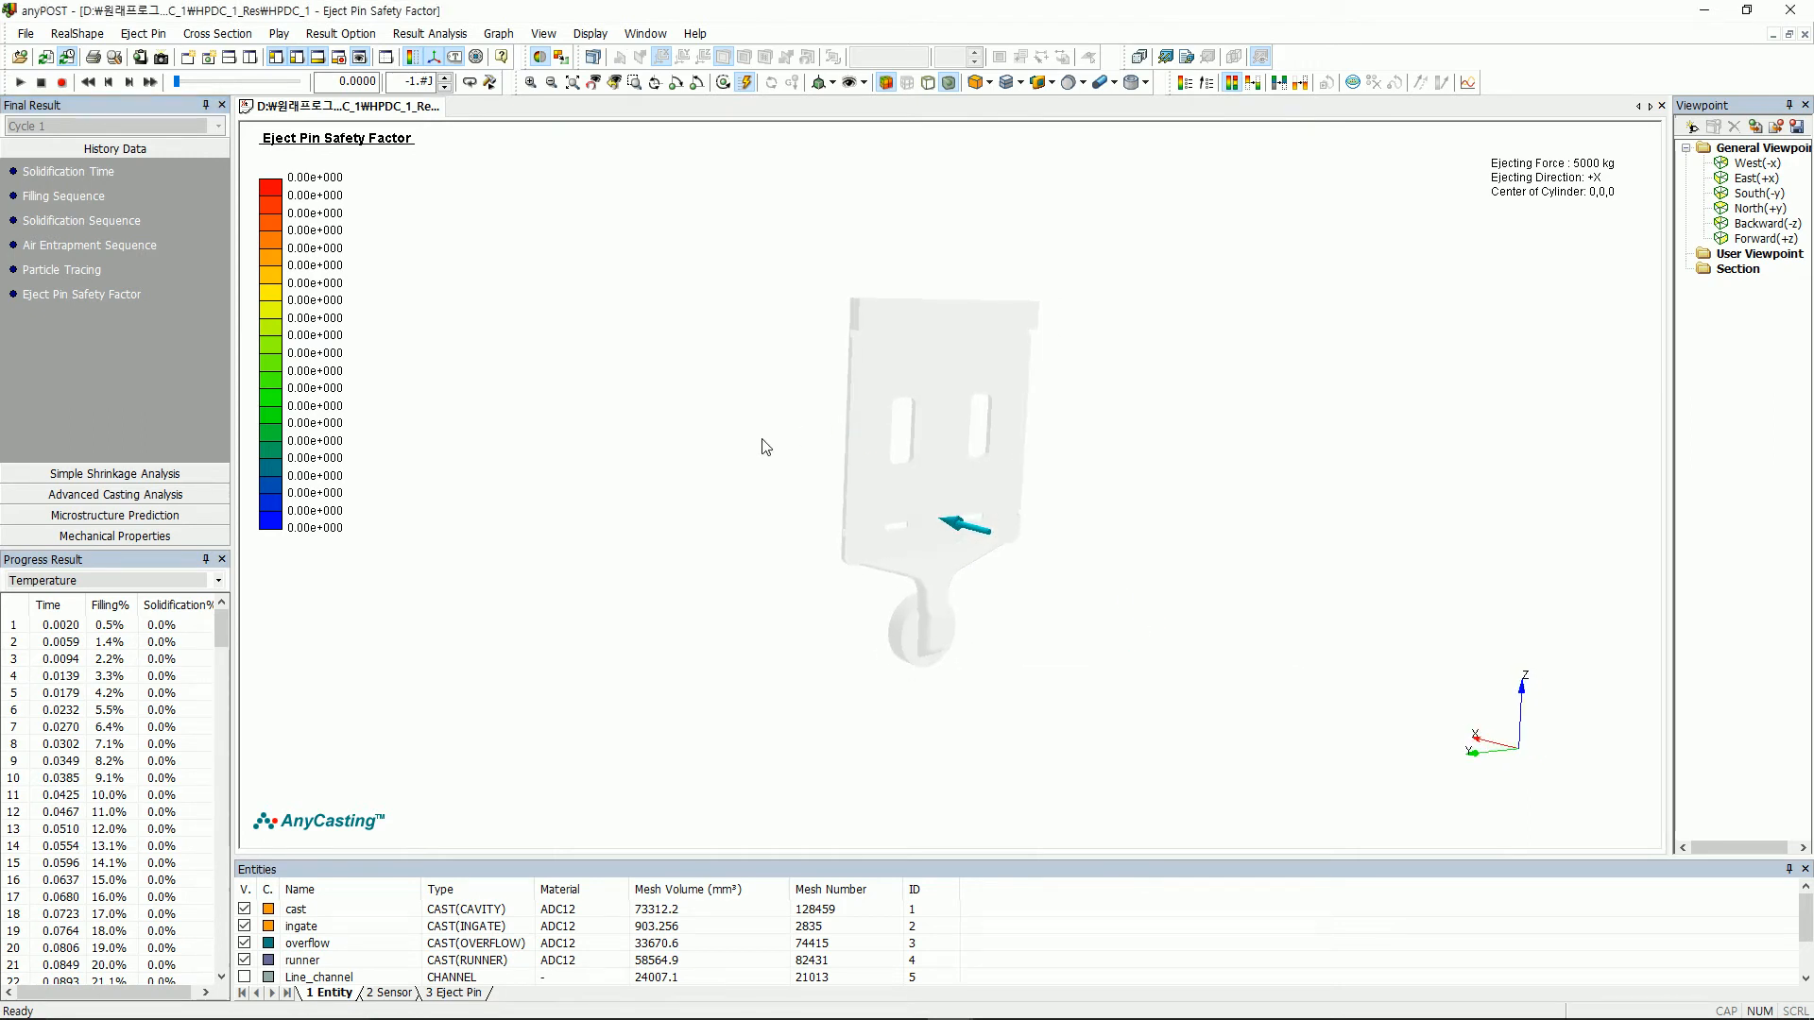
# - Install five eject pins of 200 mm length and 12 mm diameter: three across the plate's upper part, two near its lower edge
pyautogui.click(144, 34)
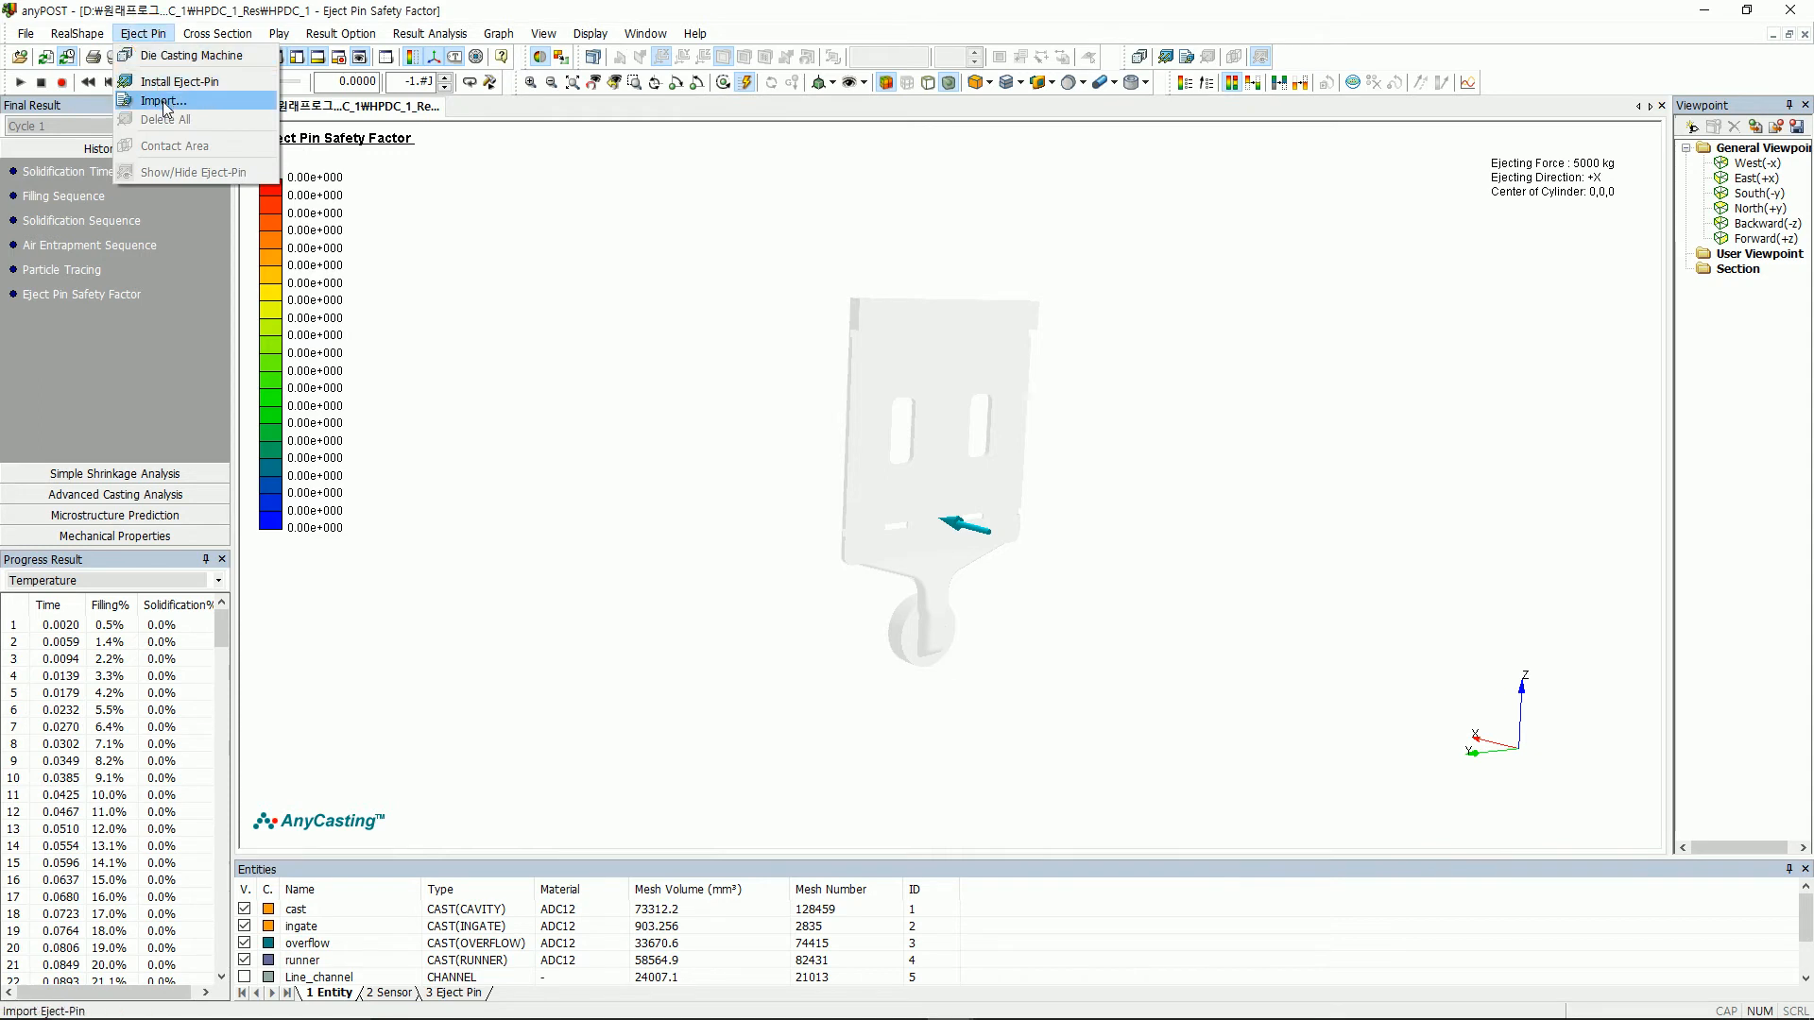
pyautogui.click(188, 84)
pyautogui.click(947, 376)
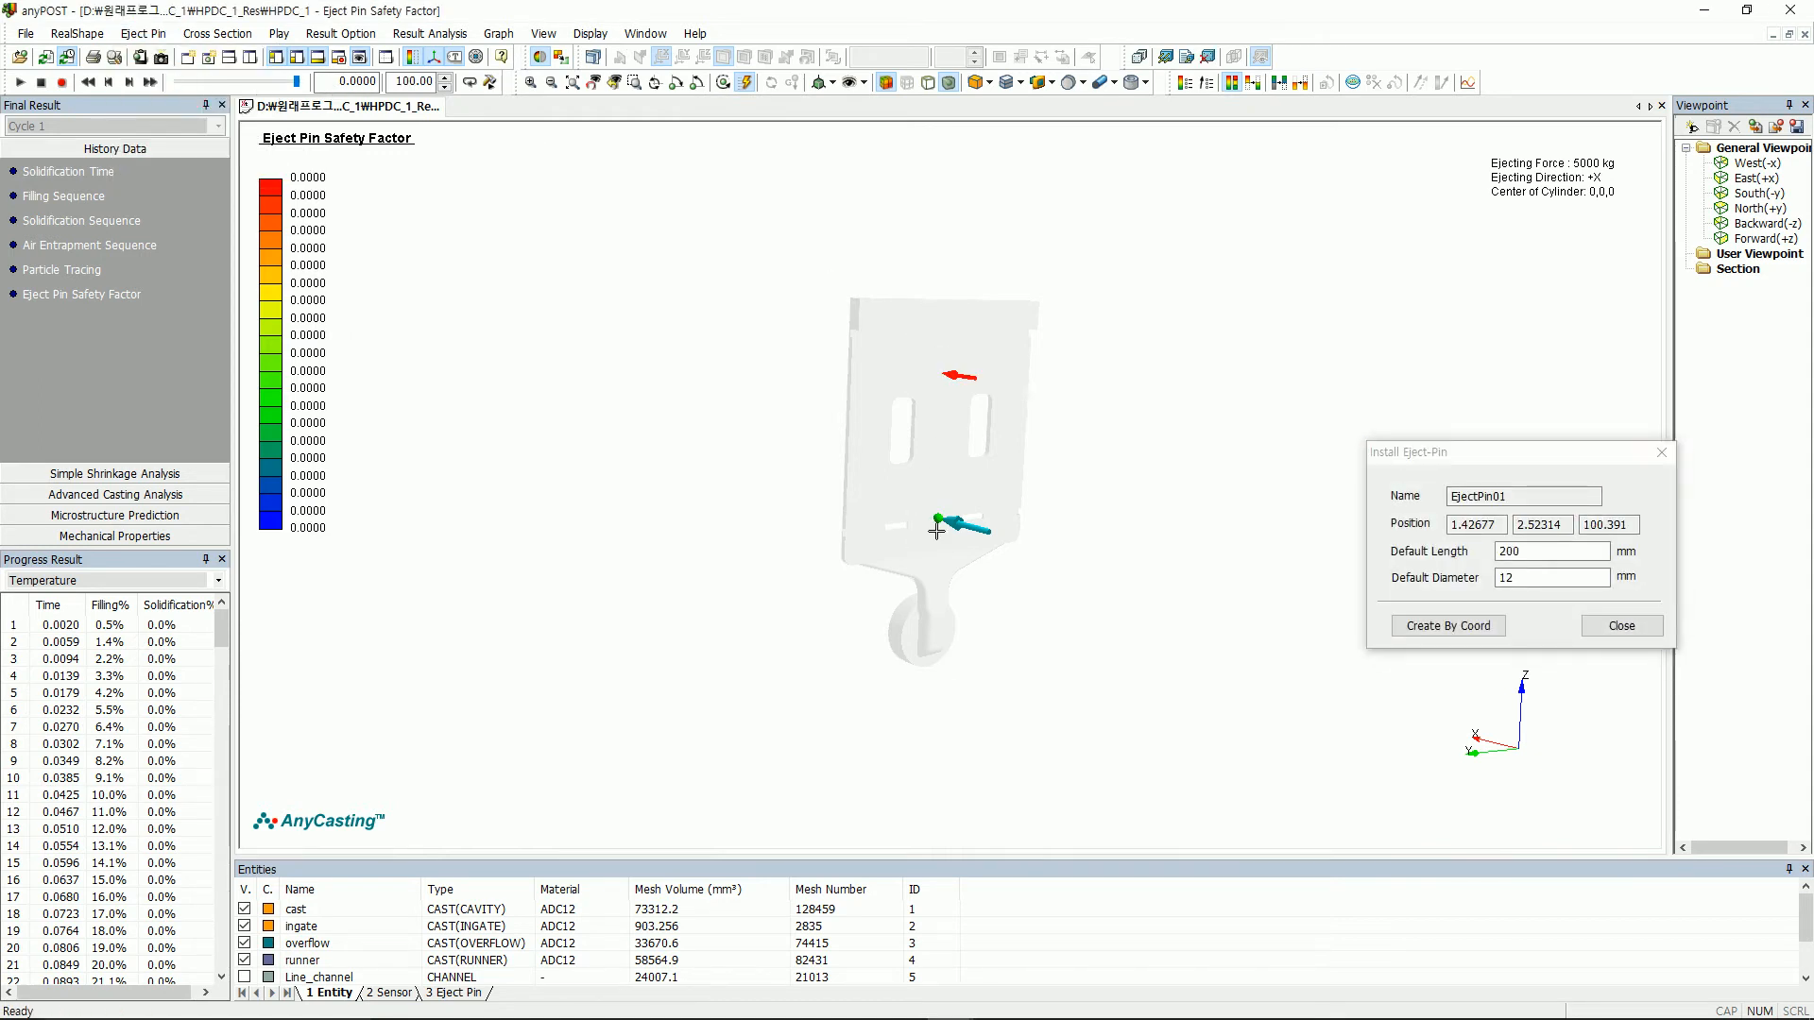
pyautogui.click(874, 375)
pyautogui.click(1013, 371)
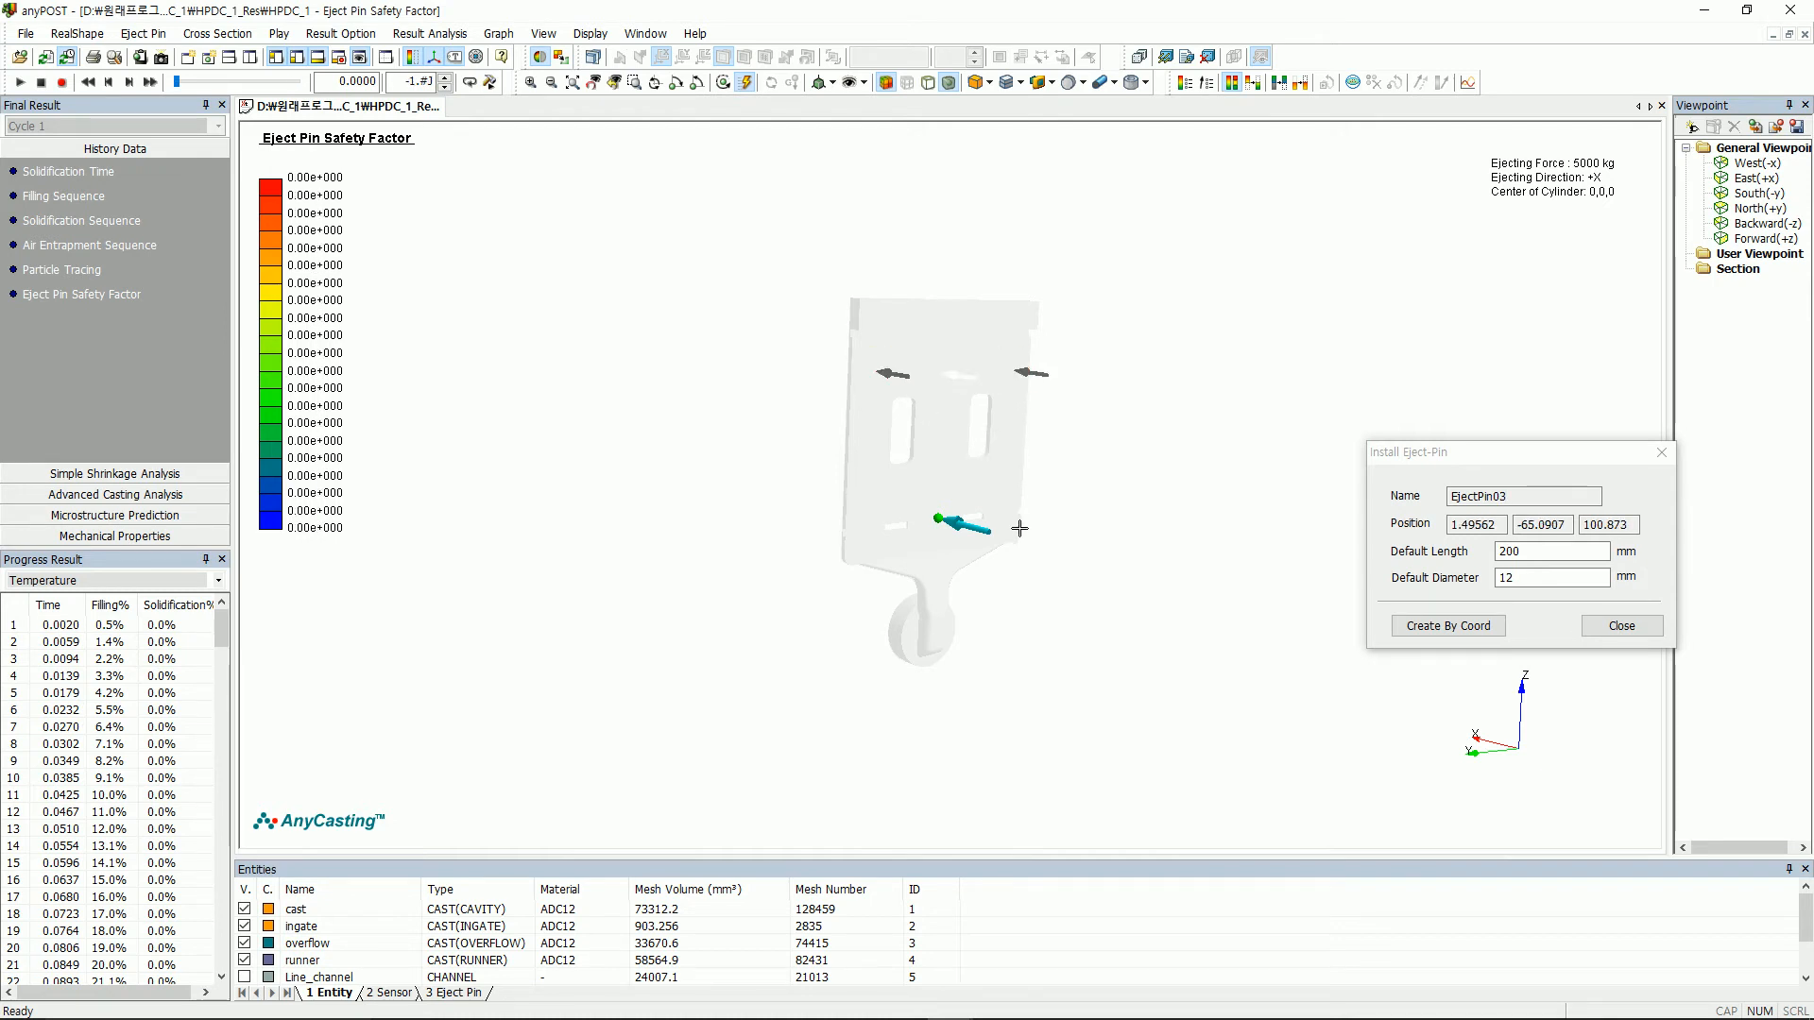
pyautogui.click(994, 494)
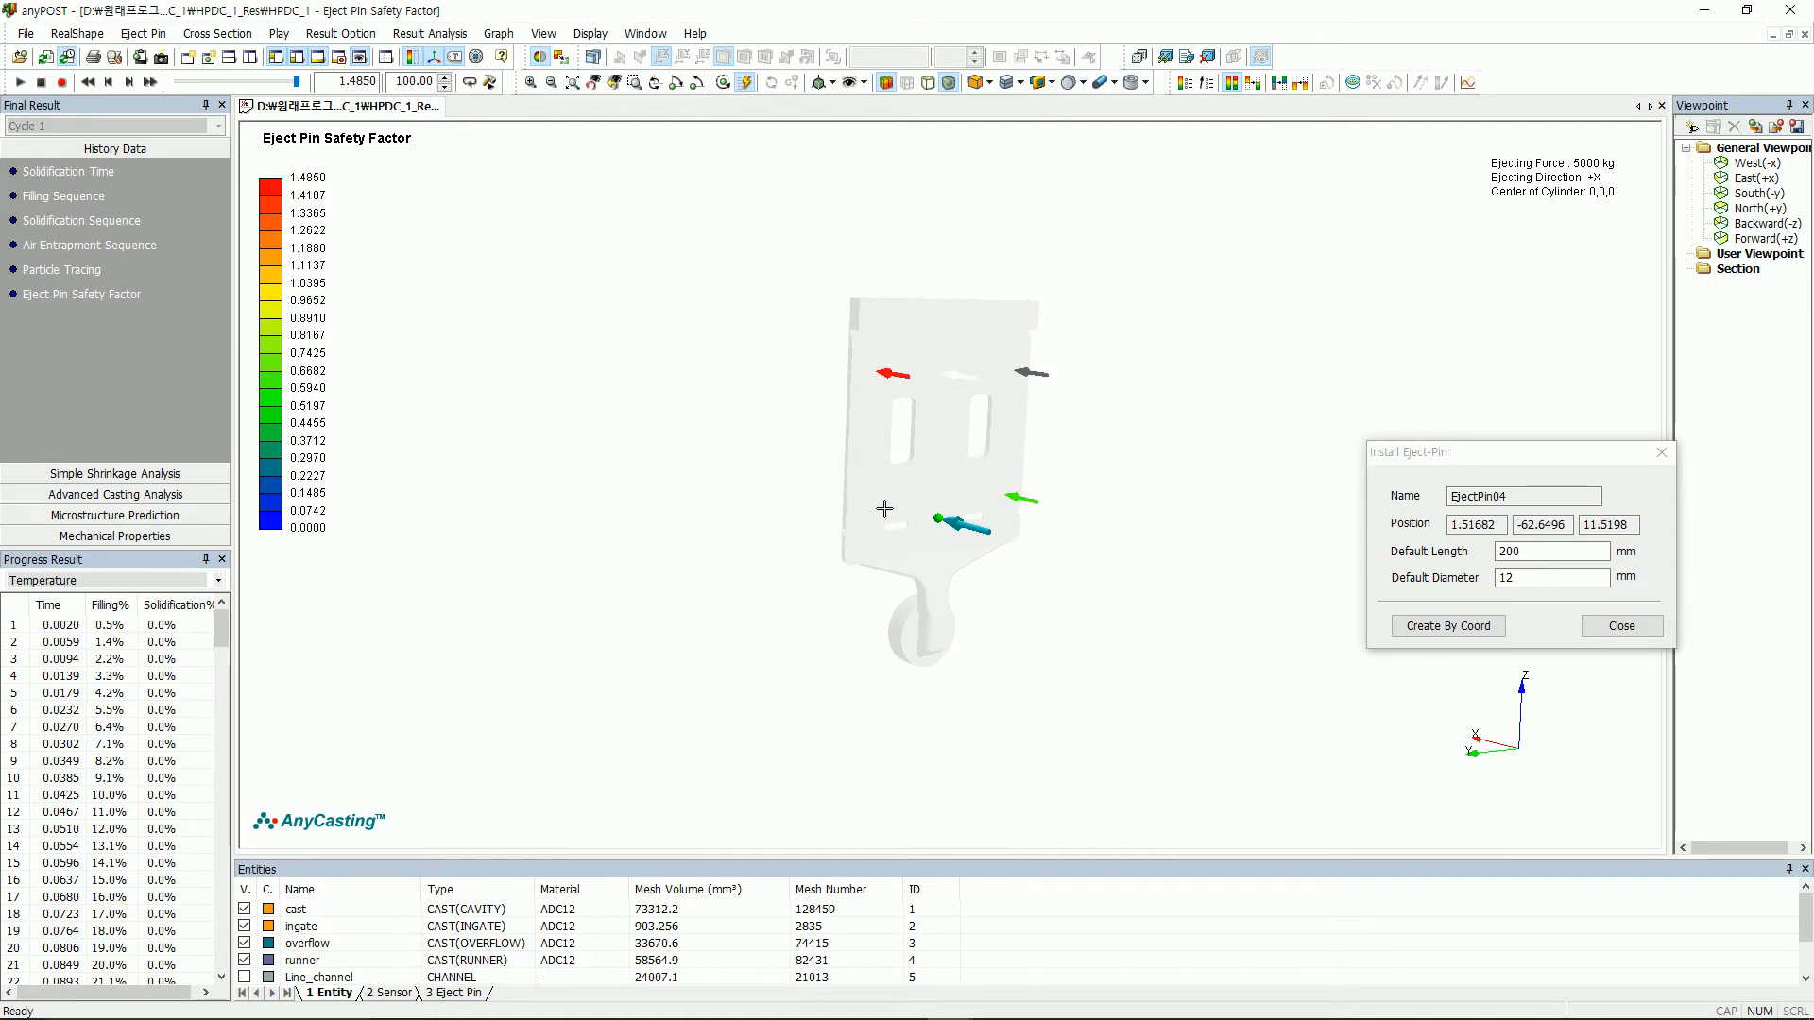
pyautogui.click(884, 509)
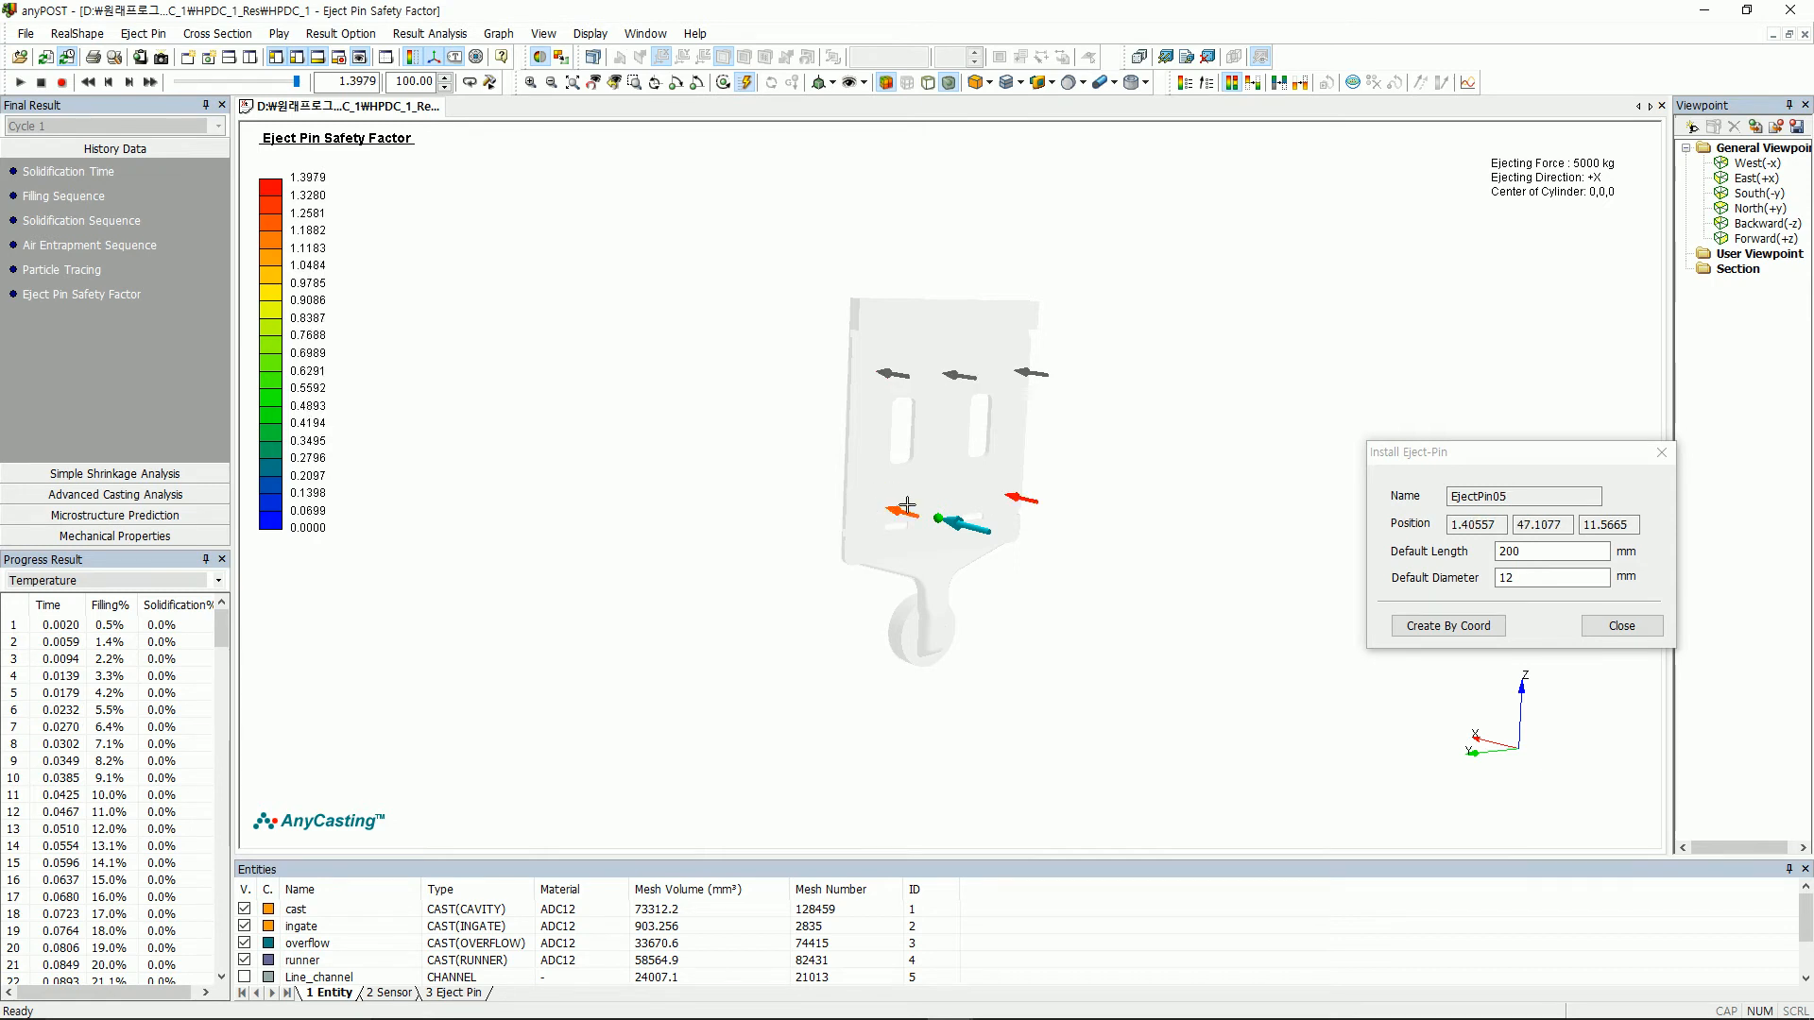
pyautogui.click(1615, 626)
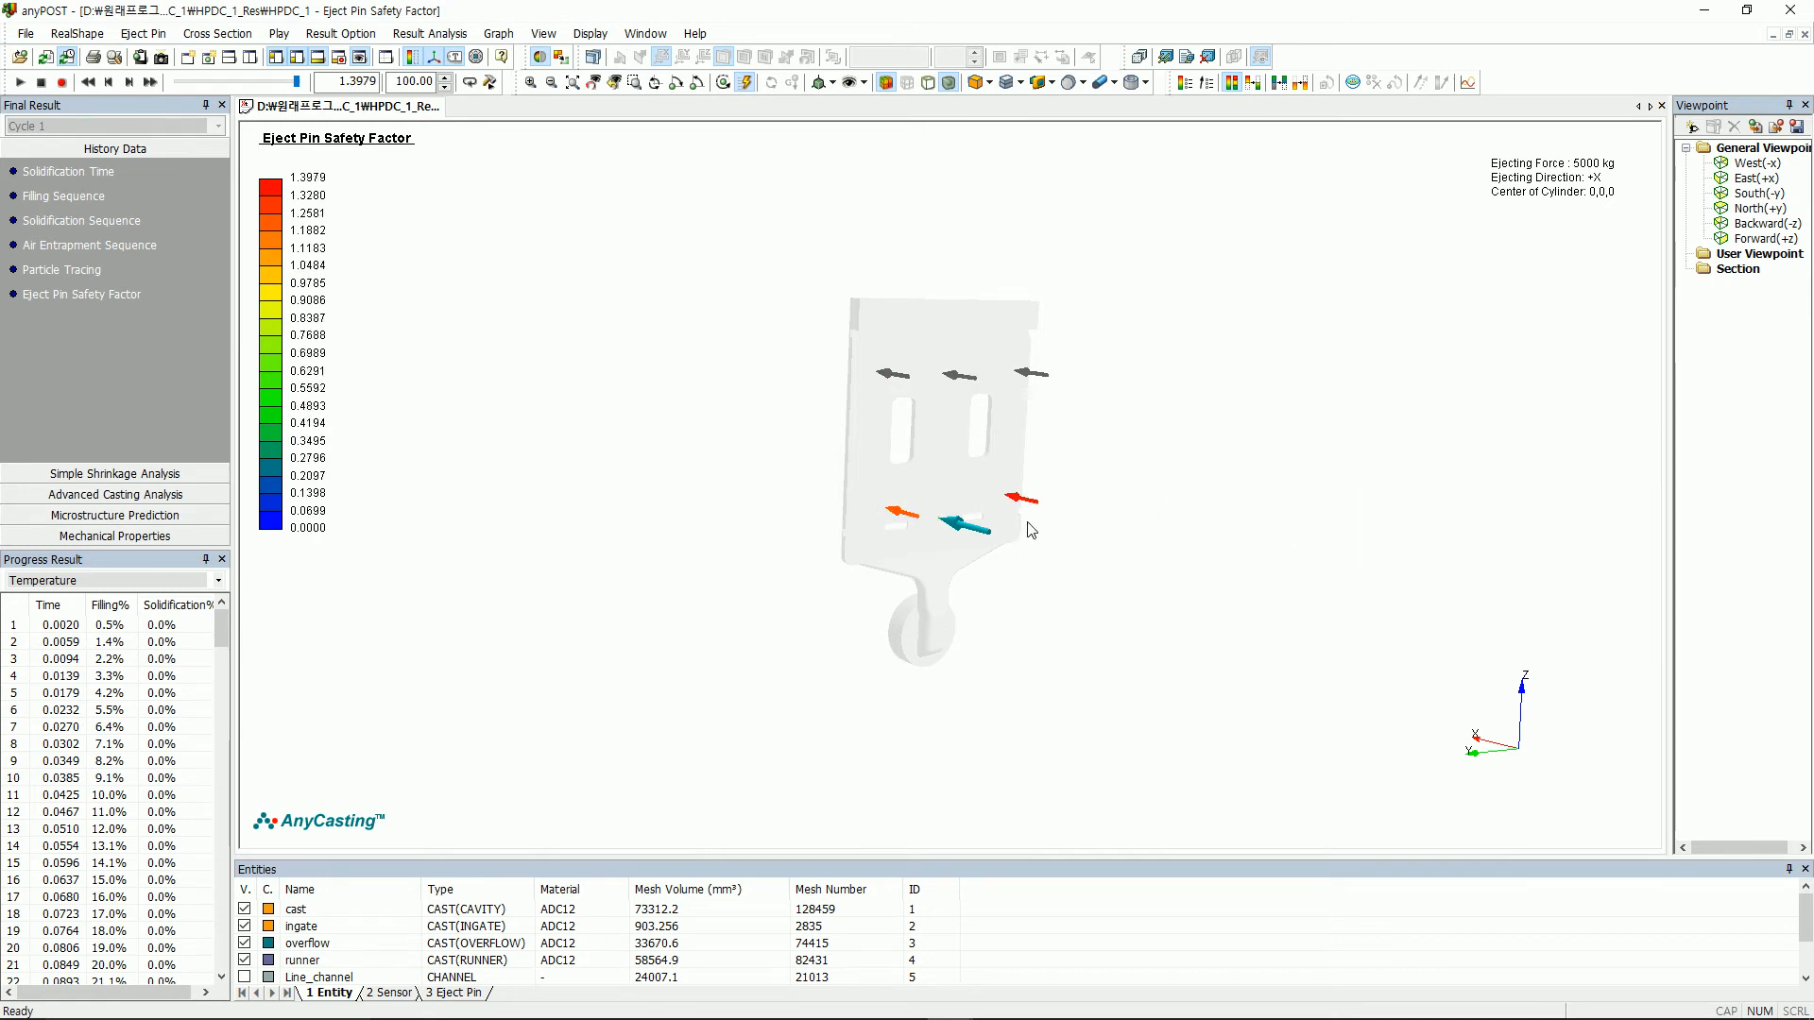
pyautogui.moveTo(1096, 510); pyautogui.dragTo(1035, 491)
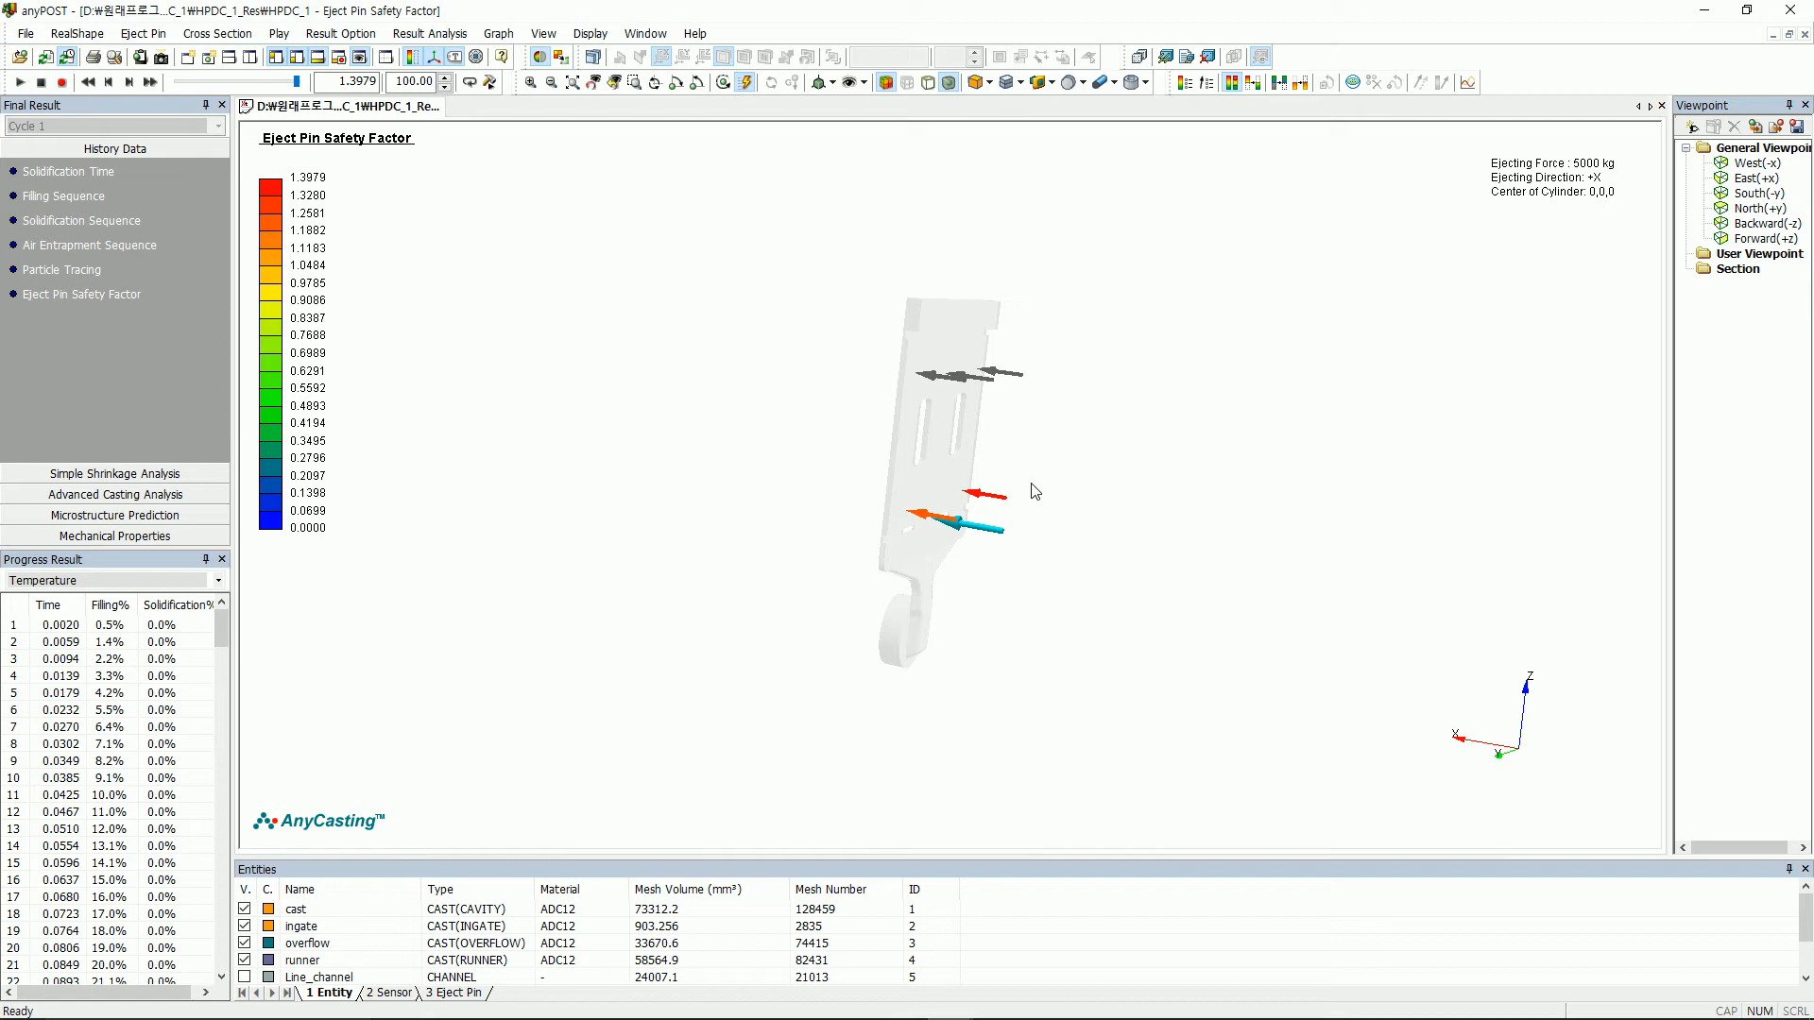
pyautogui.moveTo(1003, 492); pyautogui.dragTo(1162, 563)
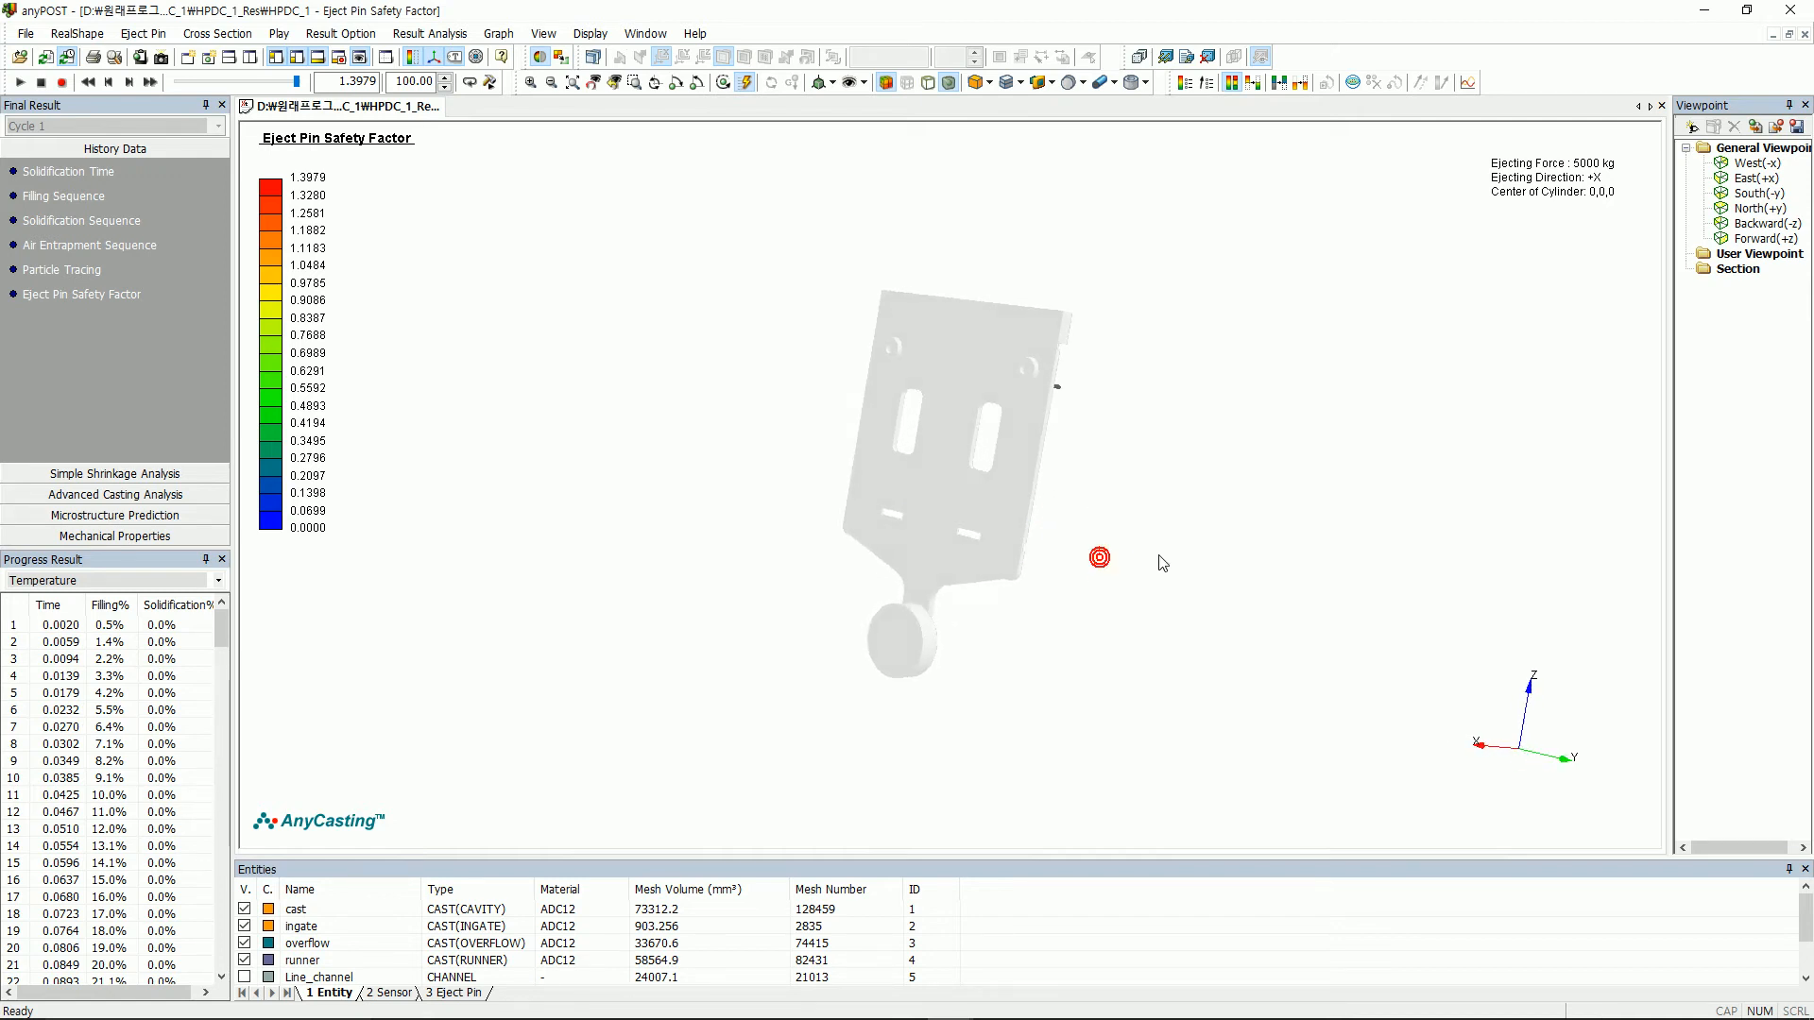
# - Display the Probabilistic Defect Parameter result with Retained Melt Modulus as the defect parameter
pyautogui.click(121, 494)
pyautogui.click(99, 237)
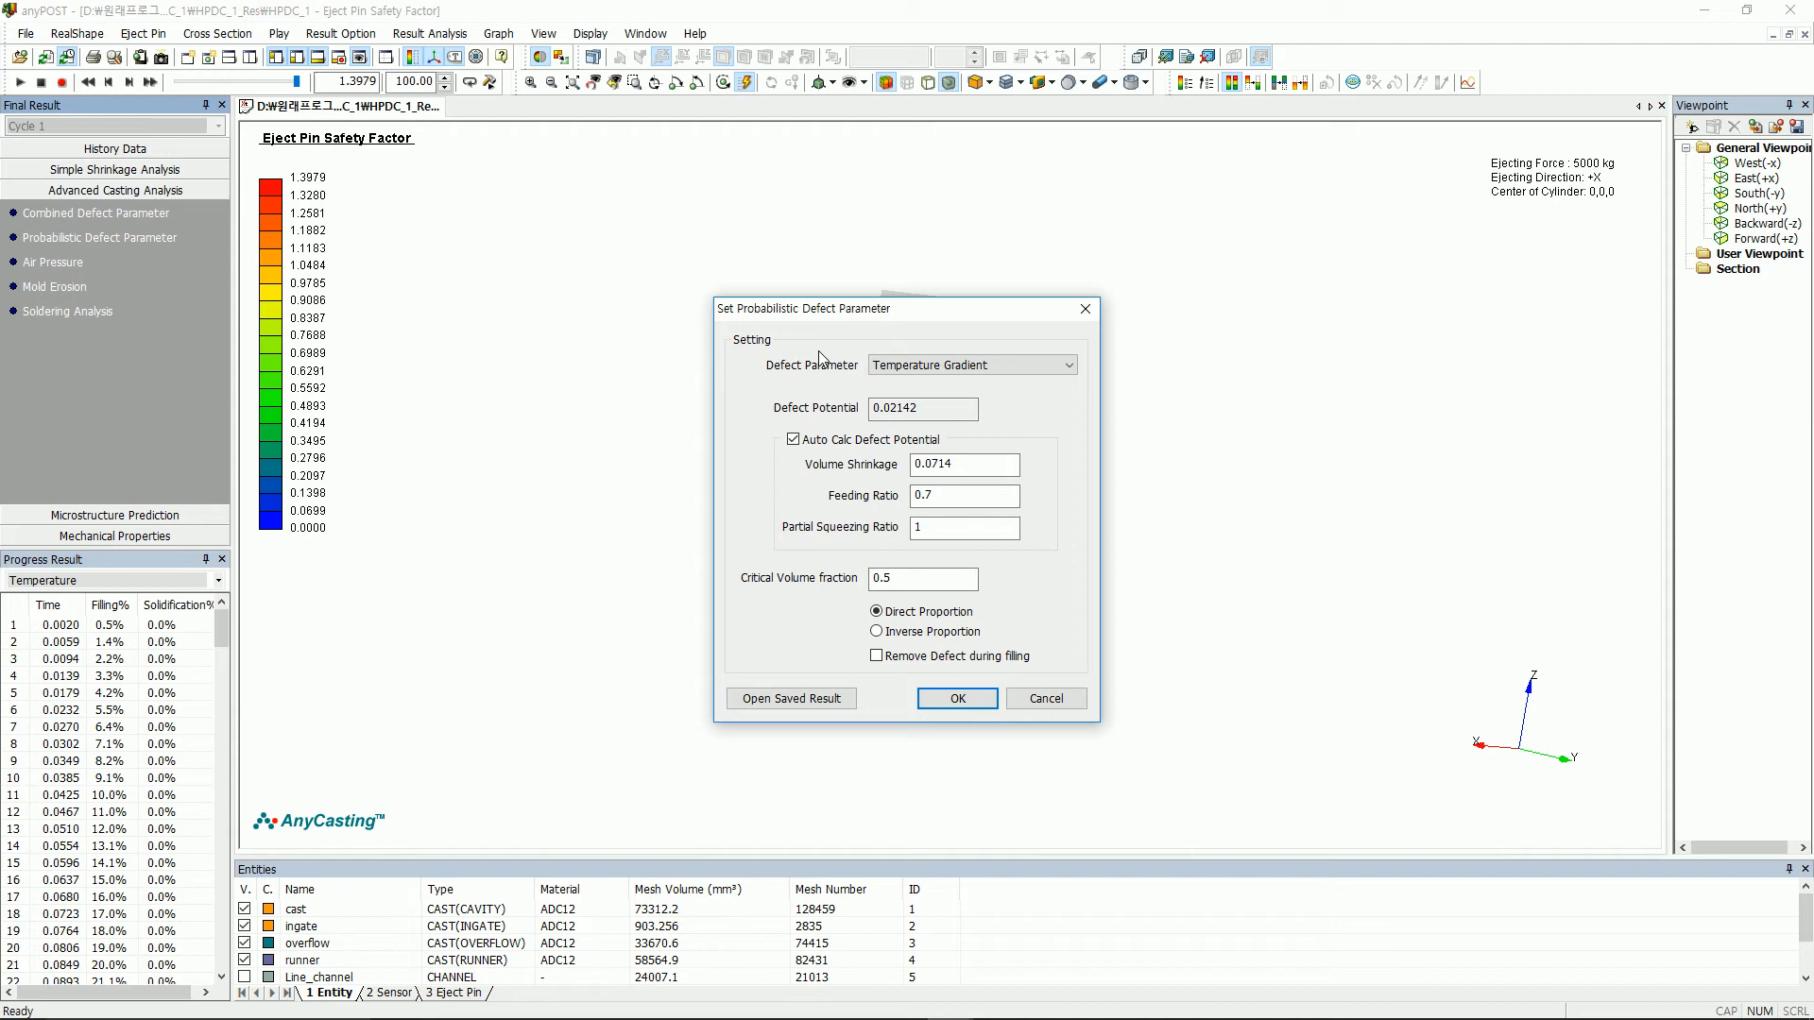
pyautogui.click(949, 365)
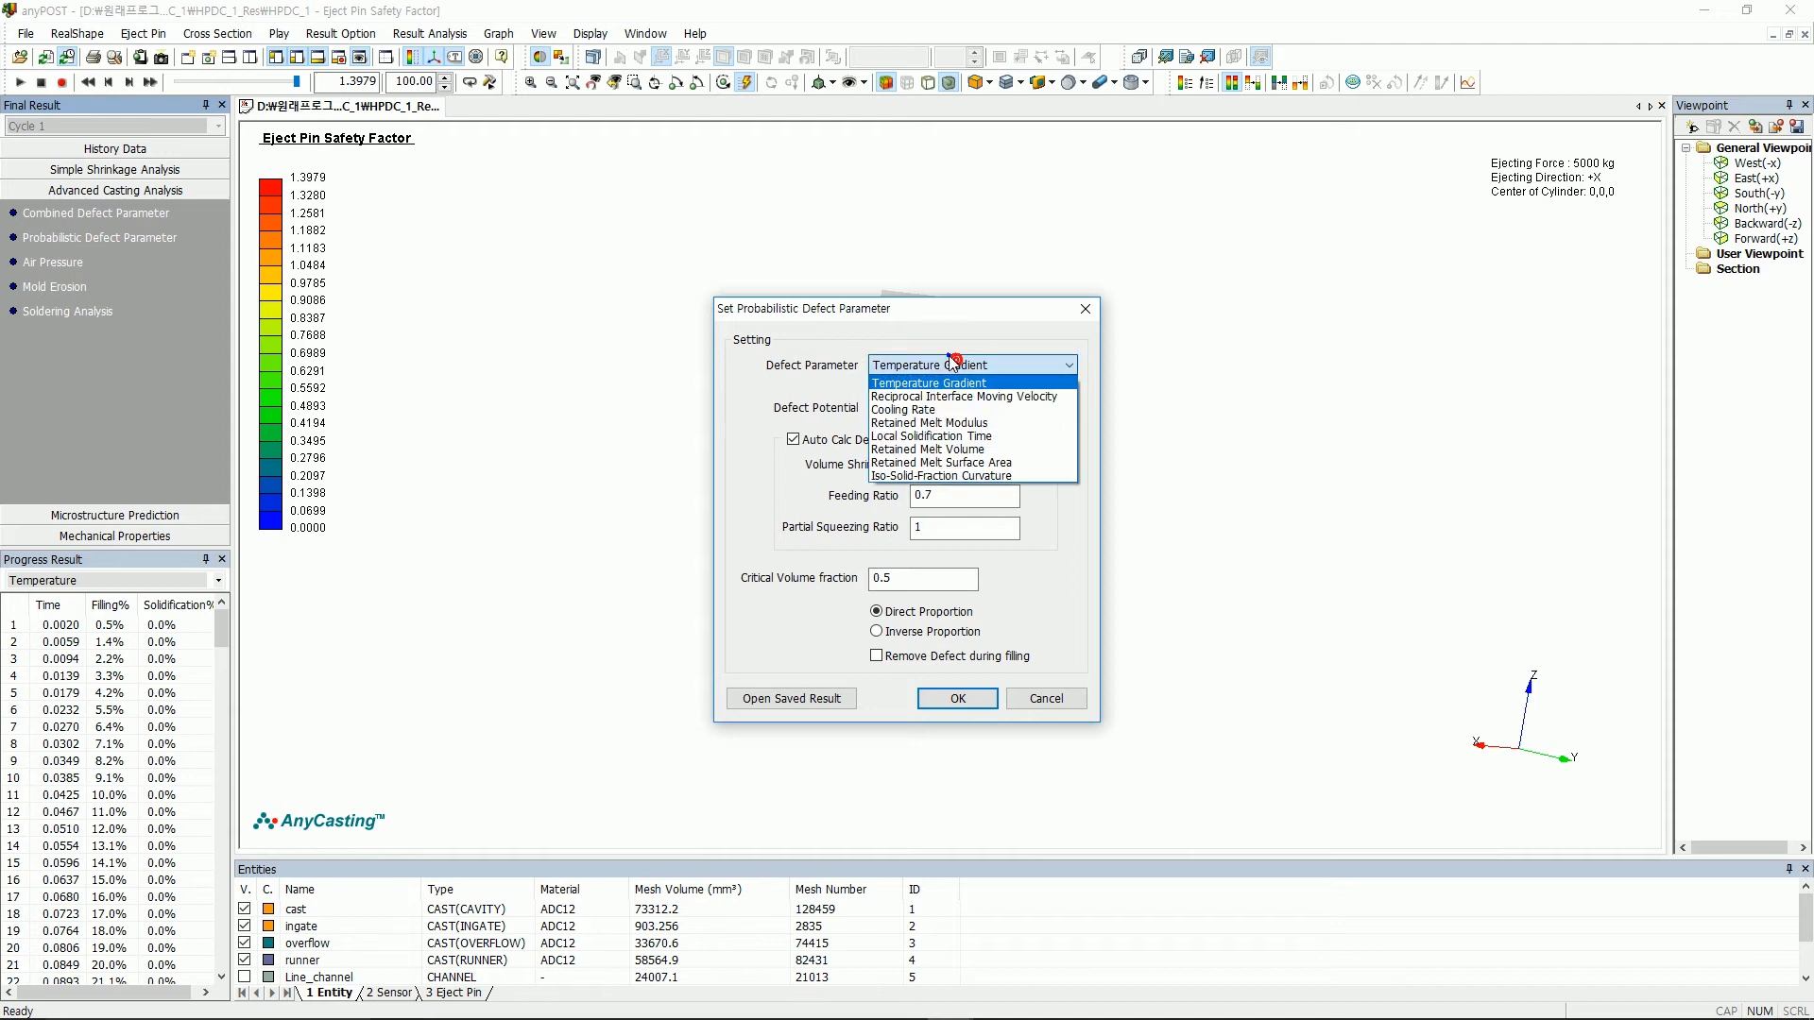
pyautogui.click(948, 424)
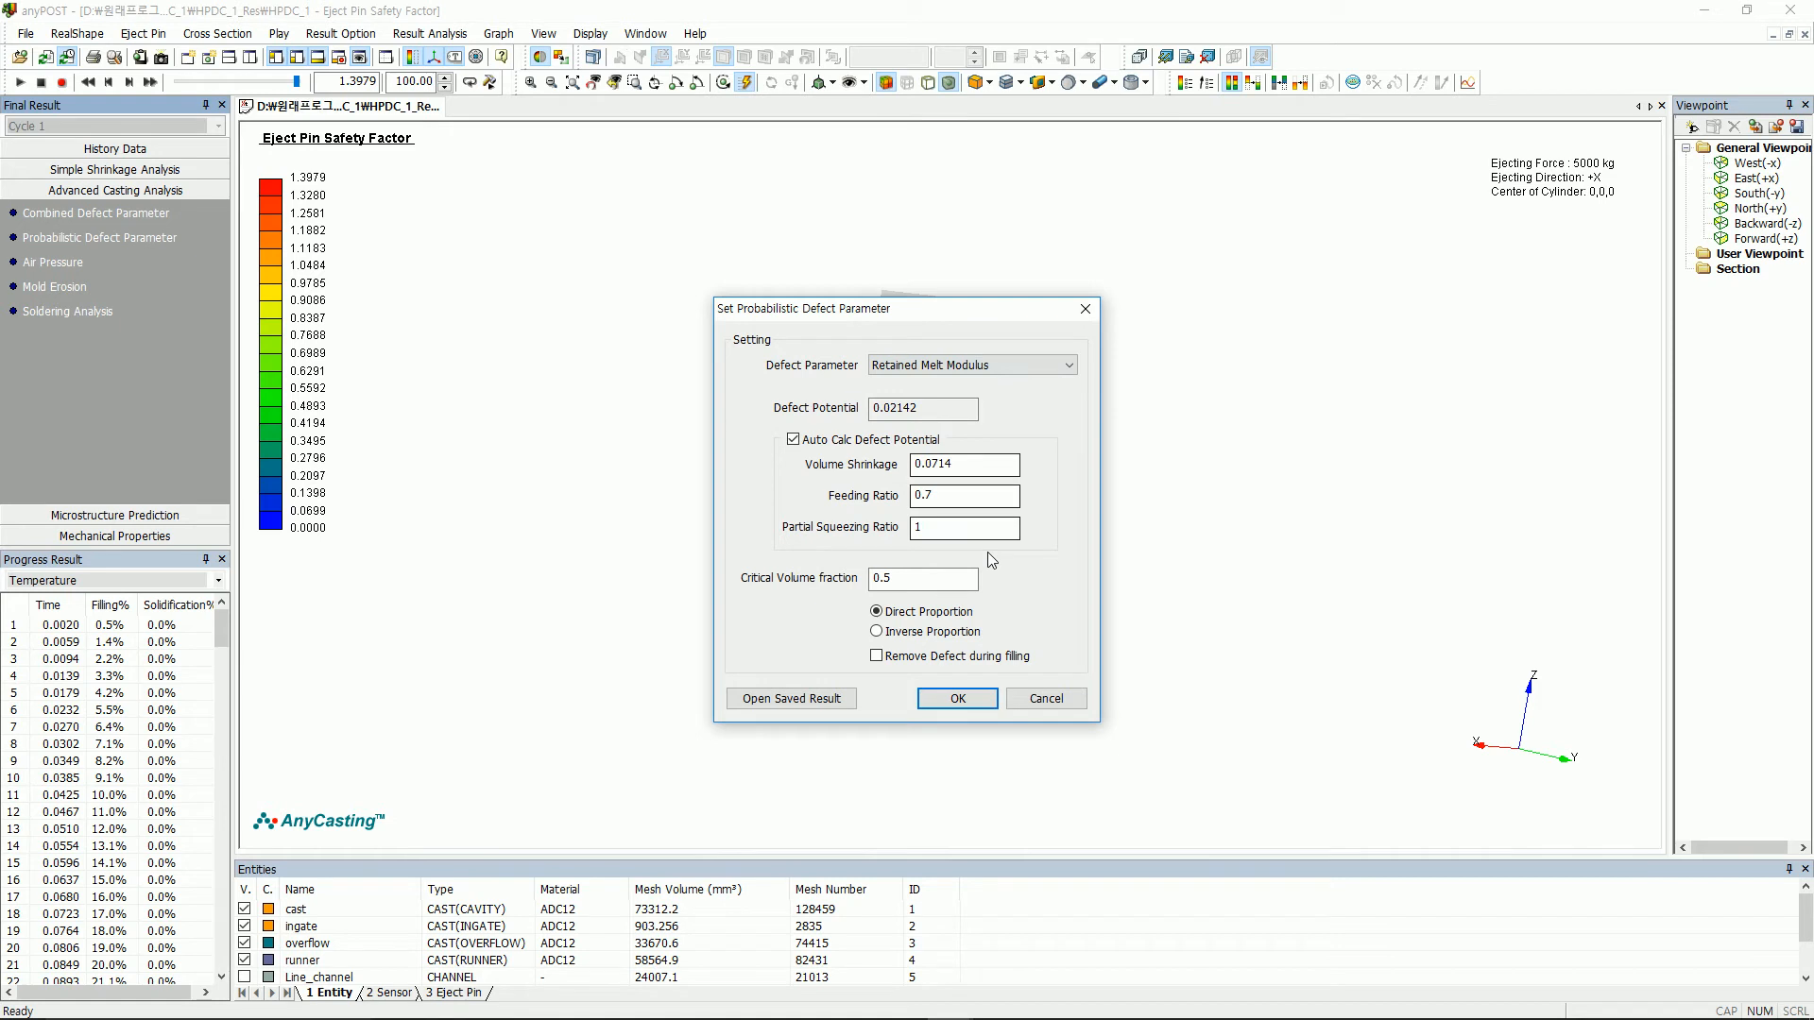
pyautogui.click(973, 699)
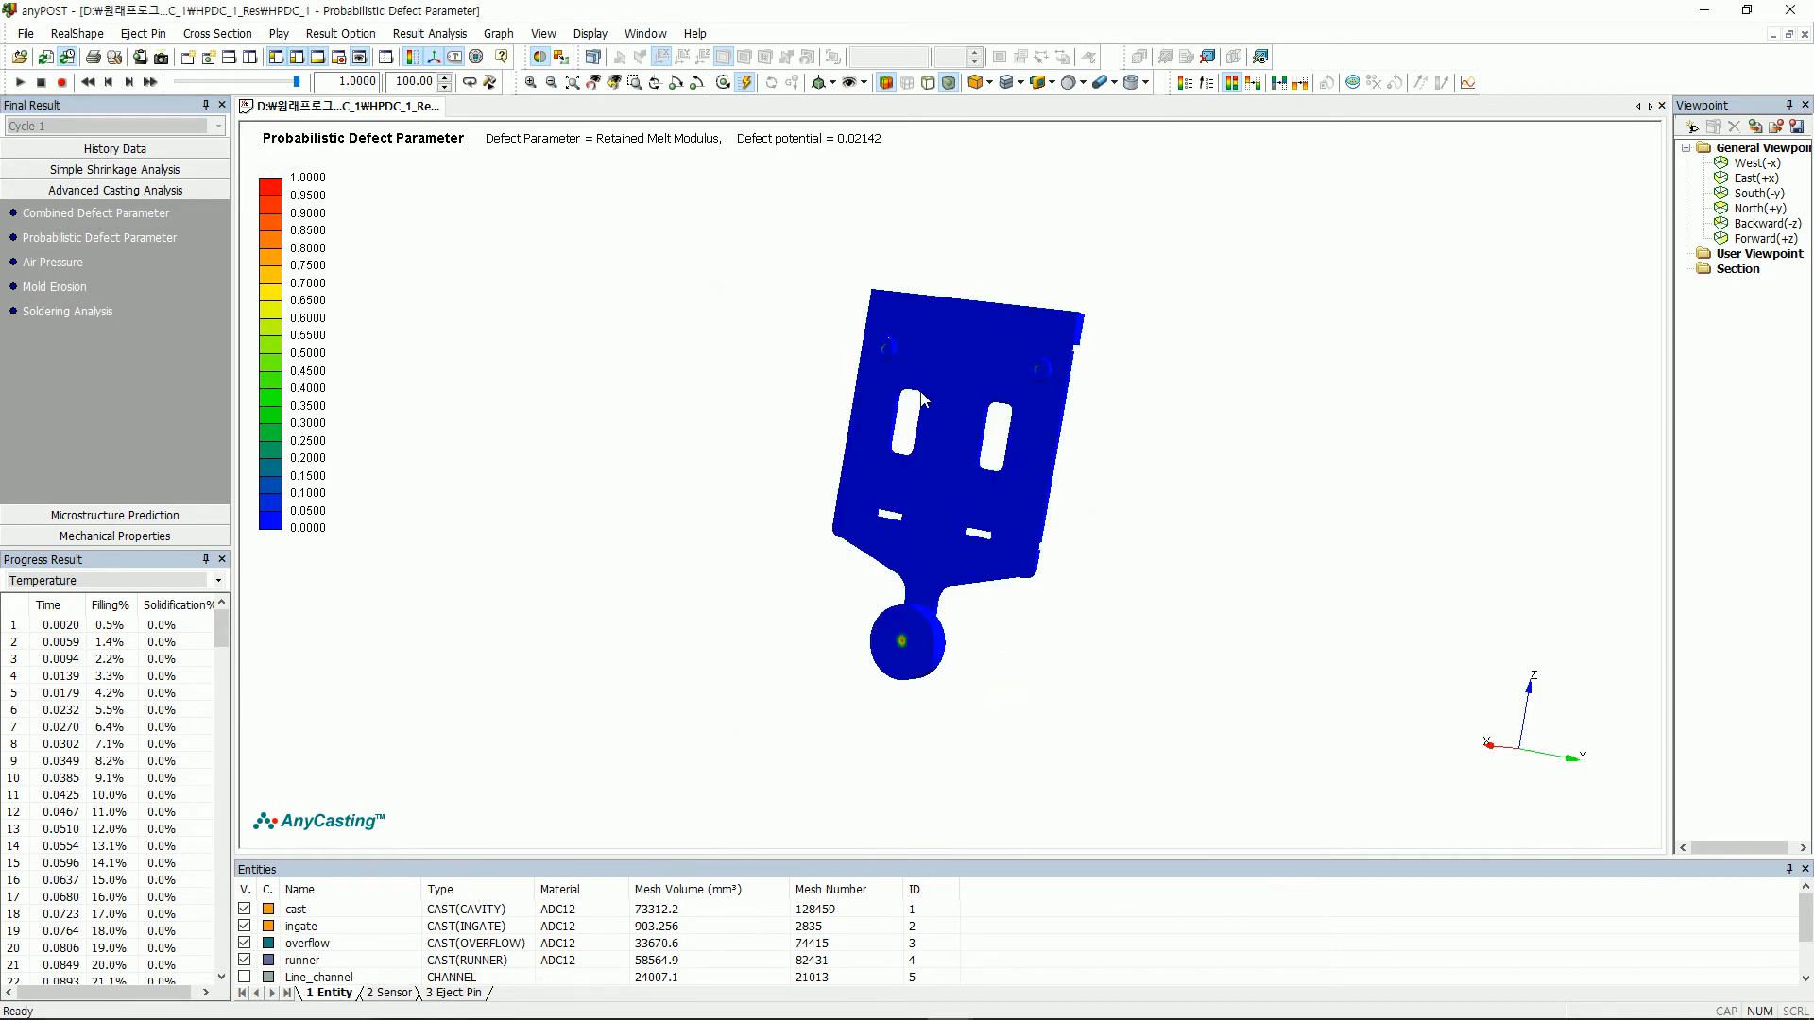
# - Turn on the cross section, flip its visible area and move the plane through the plate's thickness to examine the internal defect distribution
pyautogui.click(593, 58)
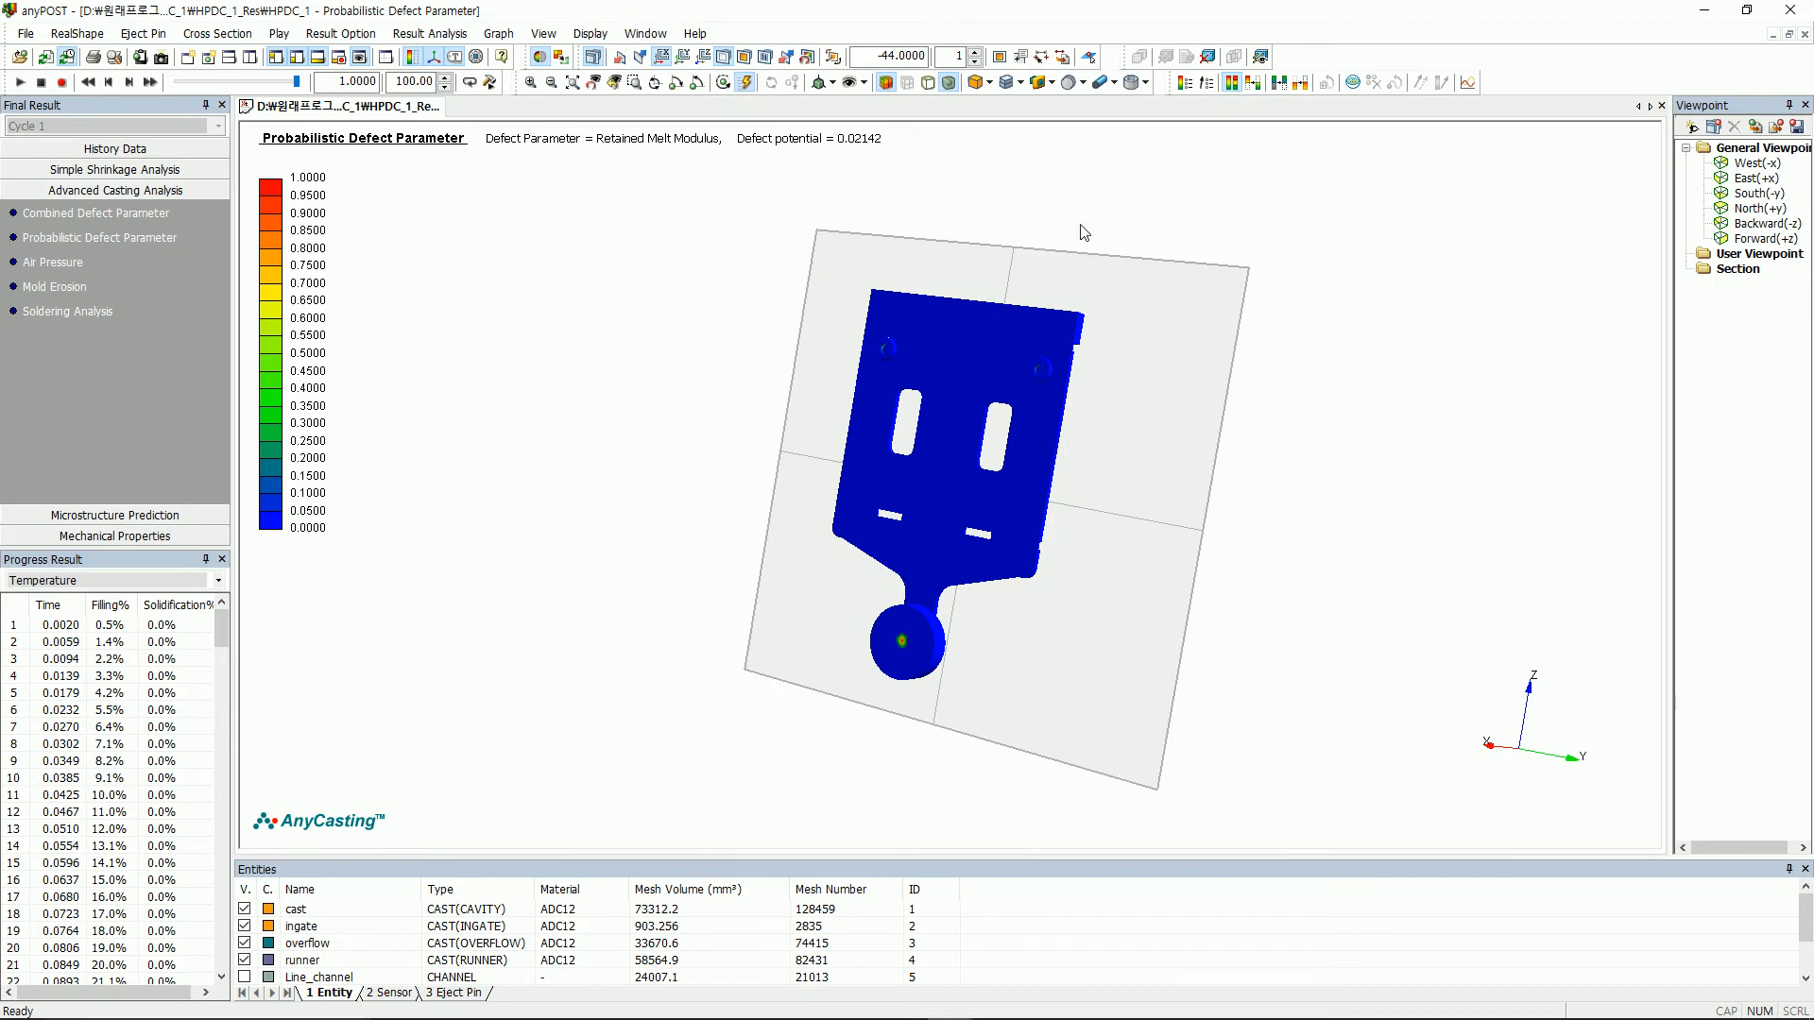
pyautogui.moveTo(1119, 260); pyautogui.dragTo(1077, 263)
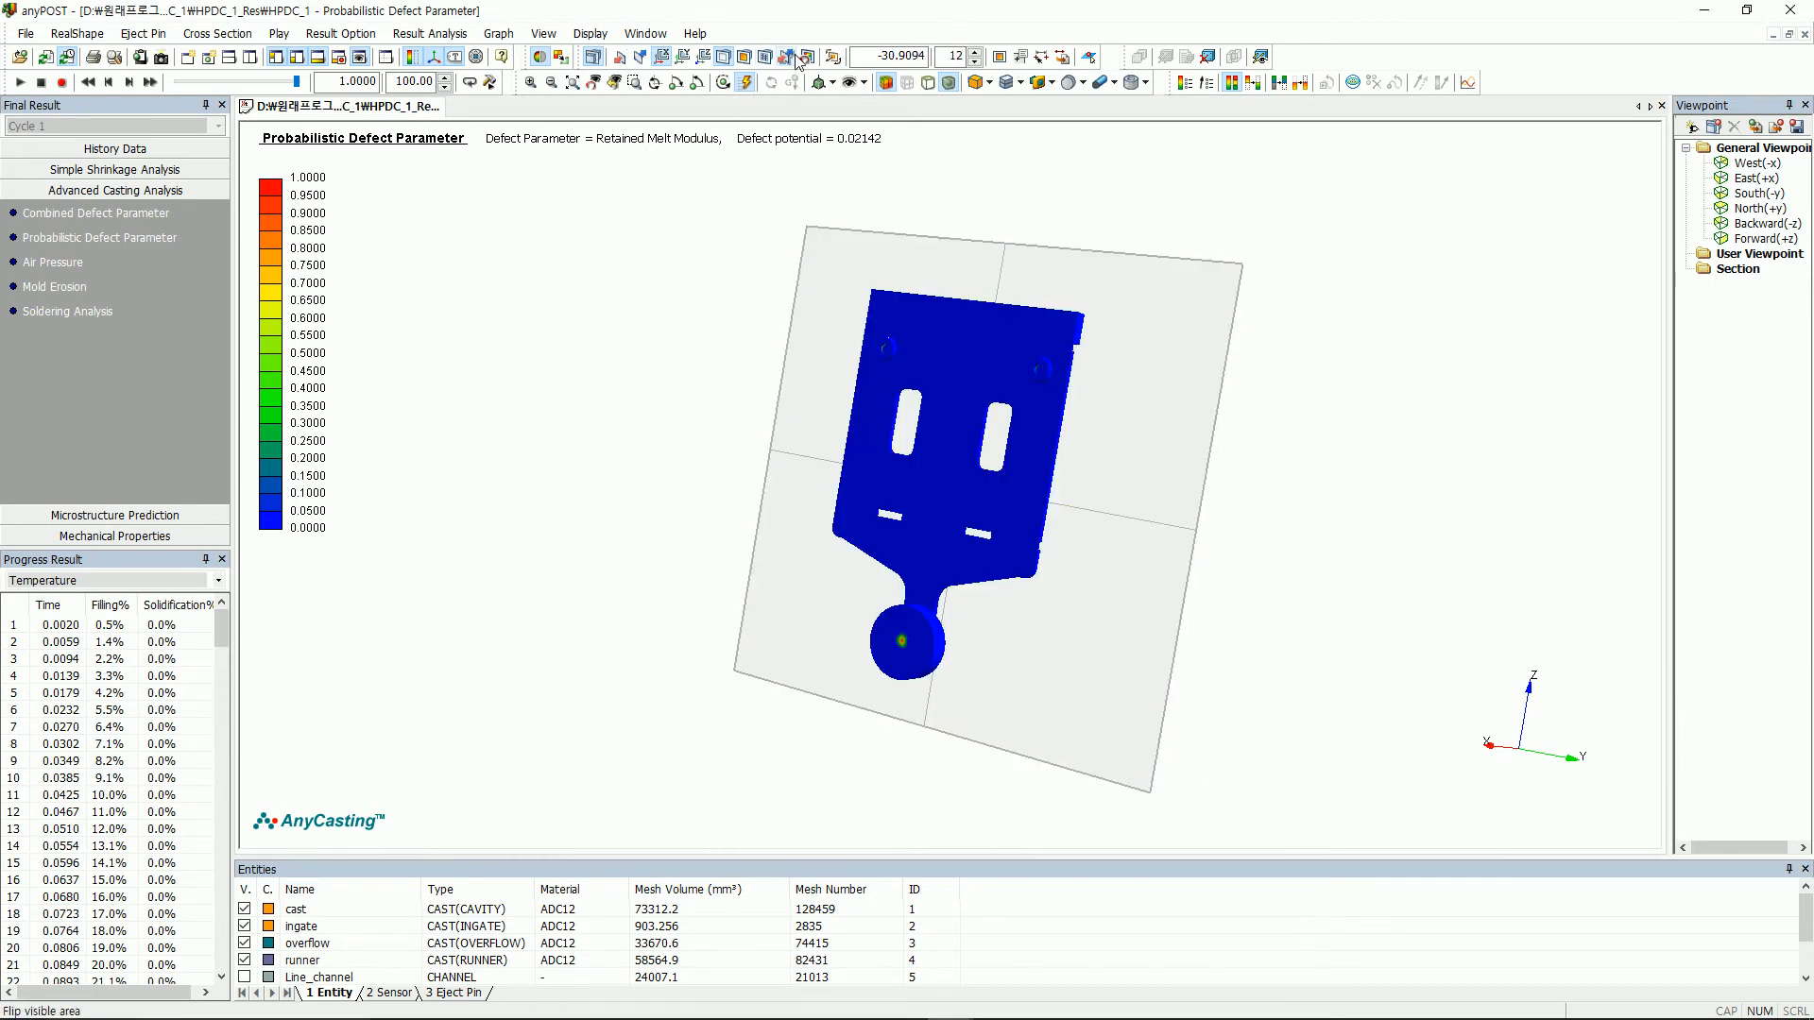
pyautogui.click(798, 60)
pyautogui.moveTo(1056, 513); pyautogui.dragTo(956, 517)
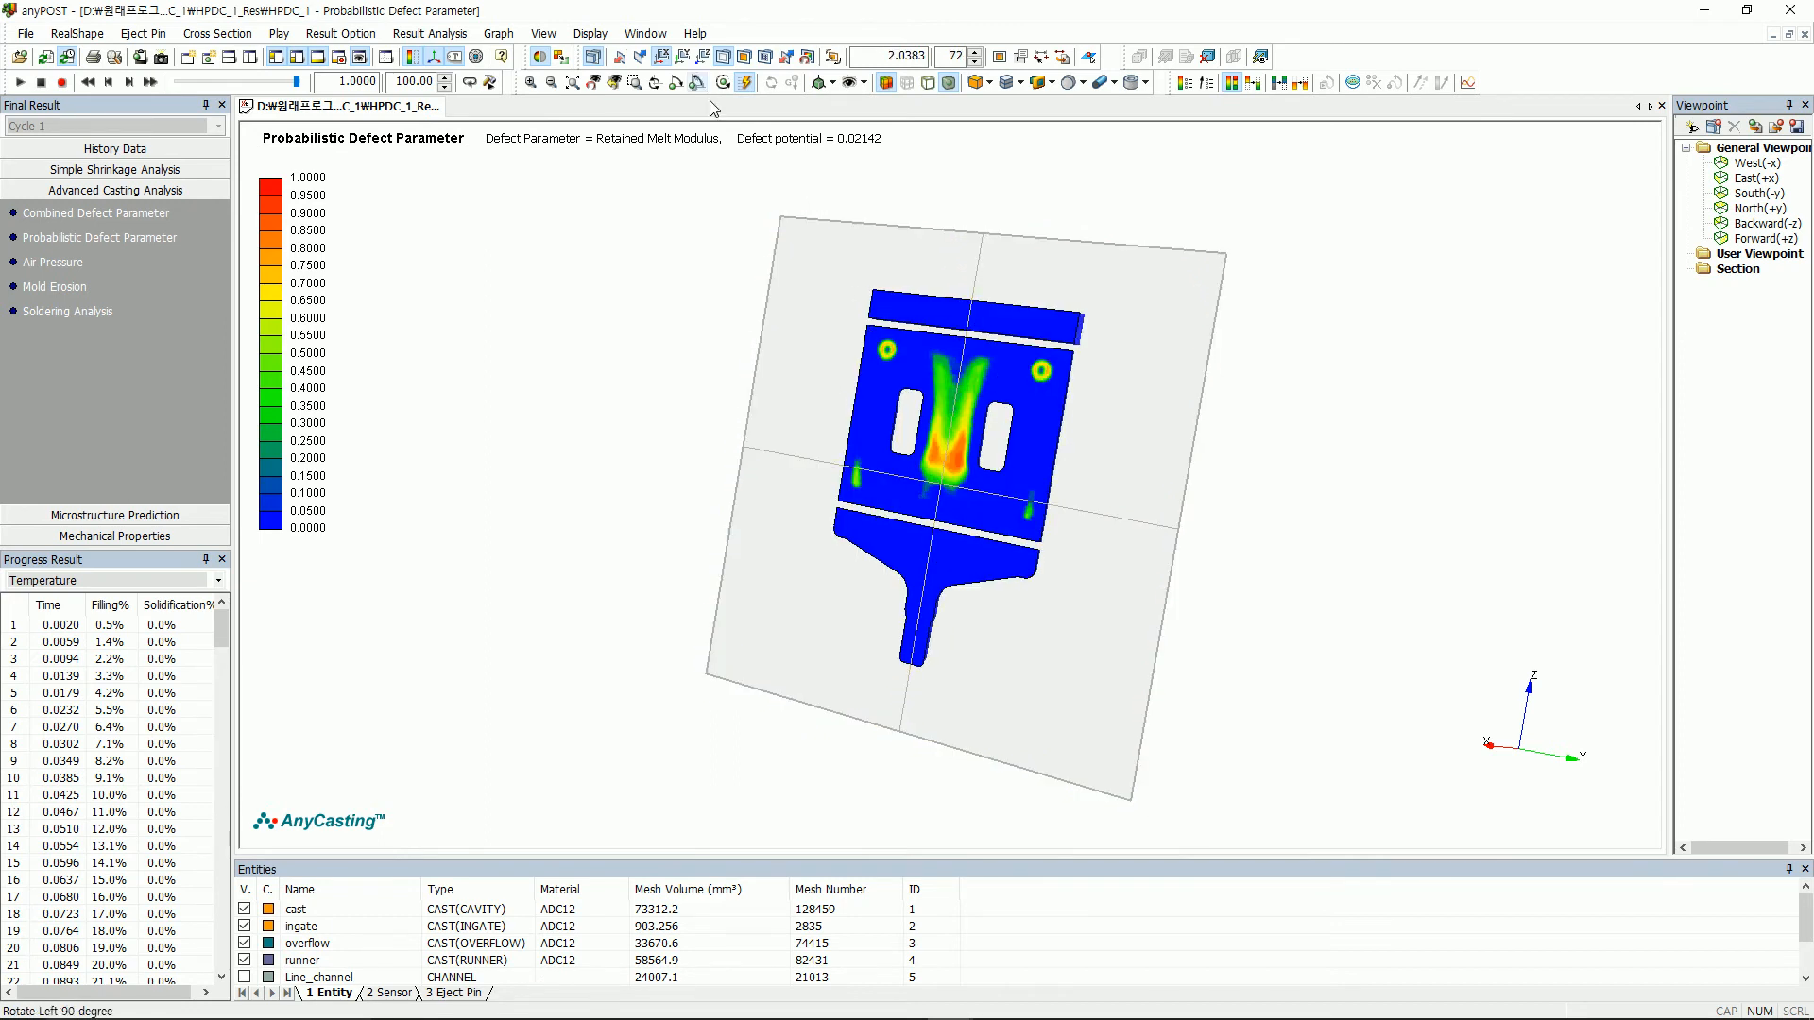
pyautogui.click(623, 59)
pyautogui.click(624, 59)
pyautogui.click(624, 59)
pyautogui.click(623, 59)
pyautogui.click(624, 61)
pyautogui.click(626, 63)
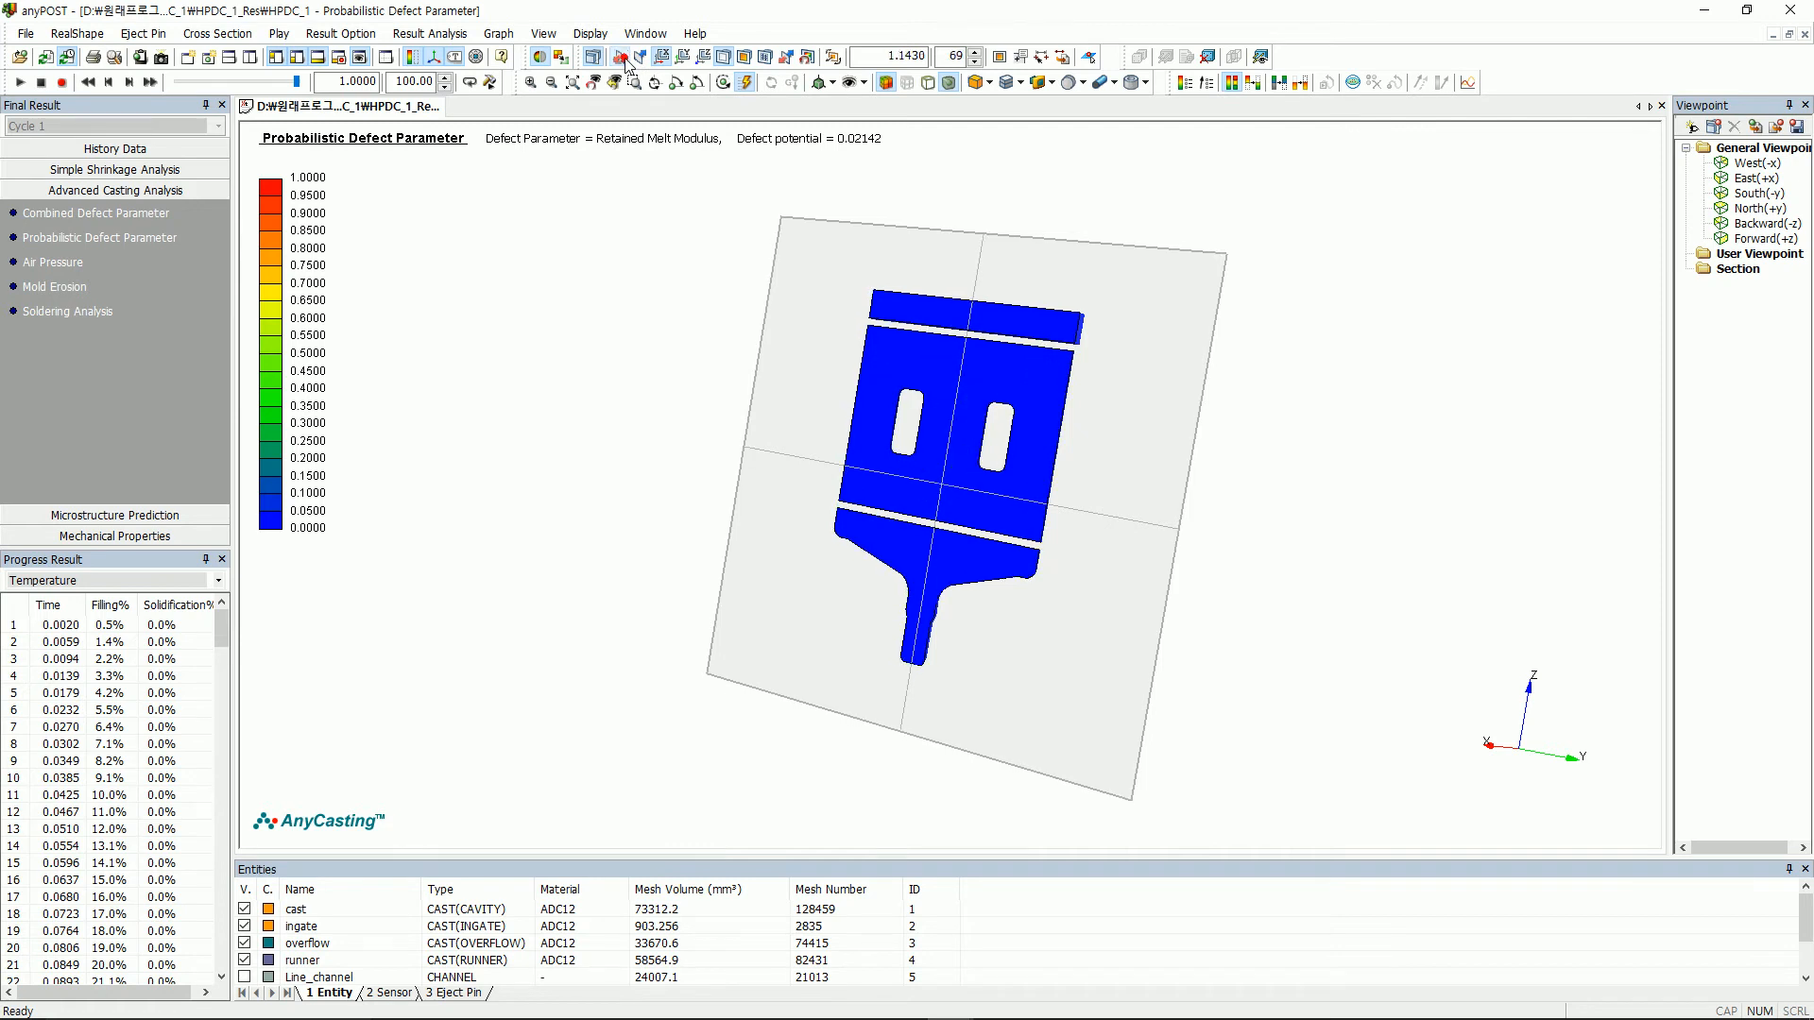
pyautogui.moveTo(977, 492); pyautogui.dragTo(804, 507)
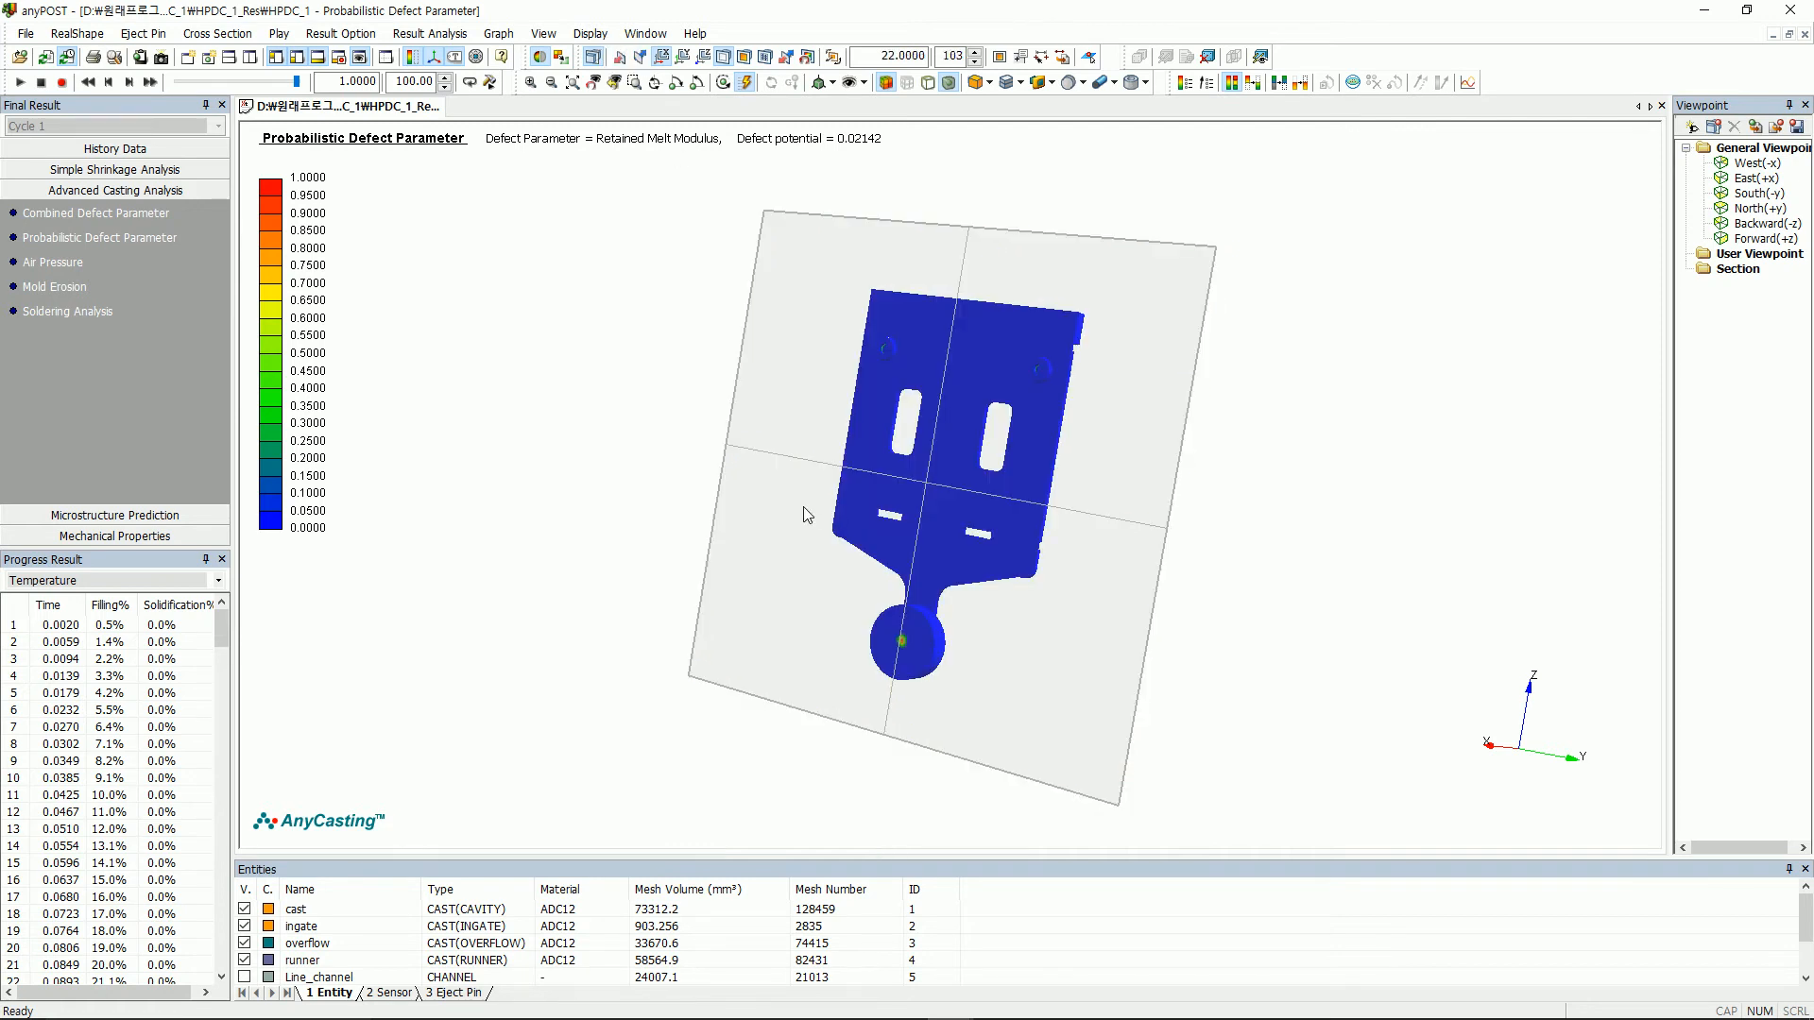
# - Display the Combined Defect Parameter result using the Modified_Niyama definition
pyautogui.click(136, 217)
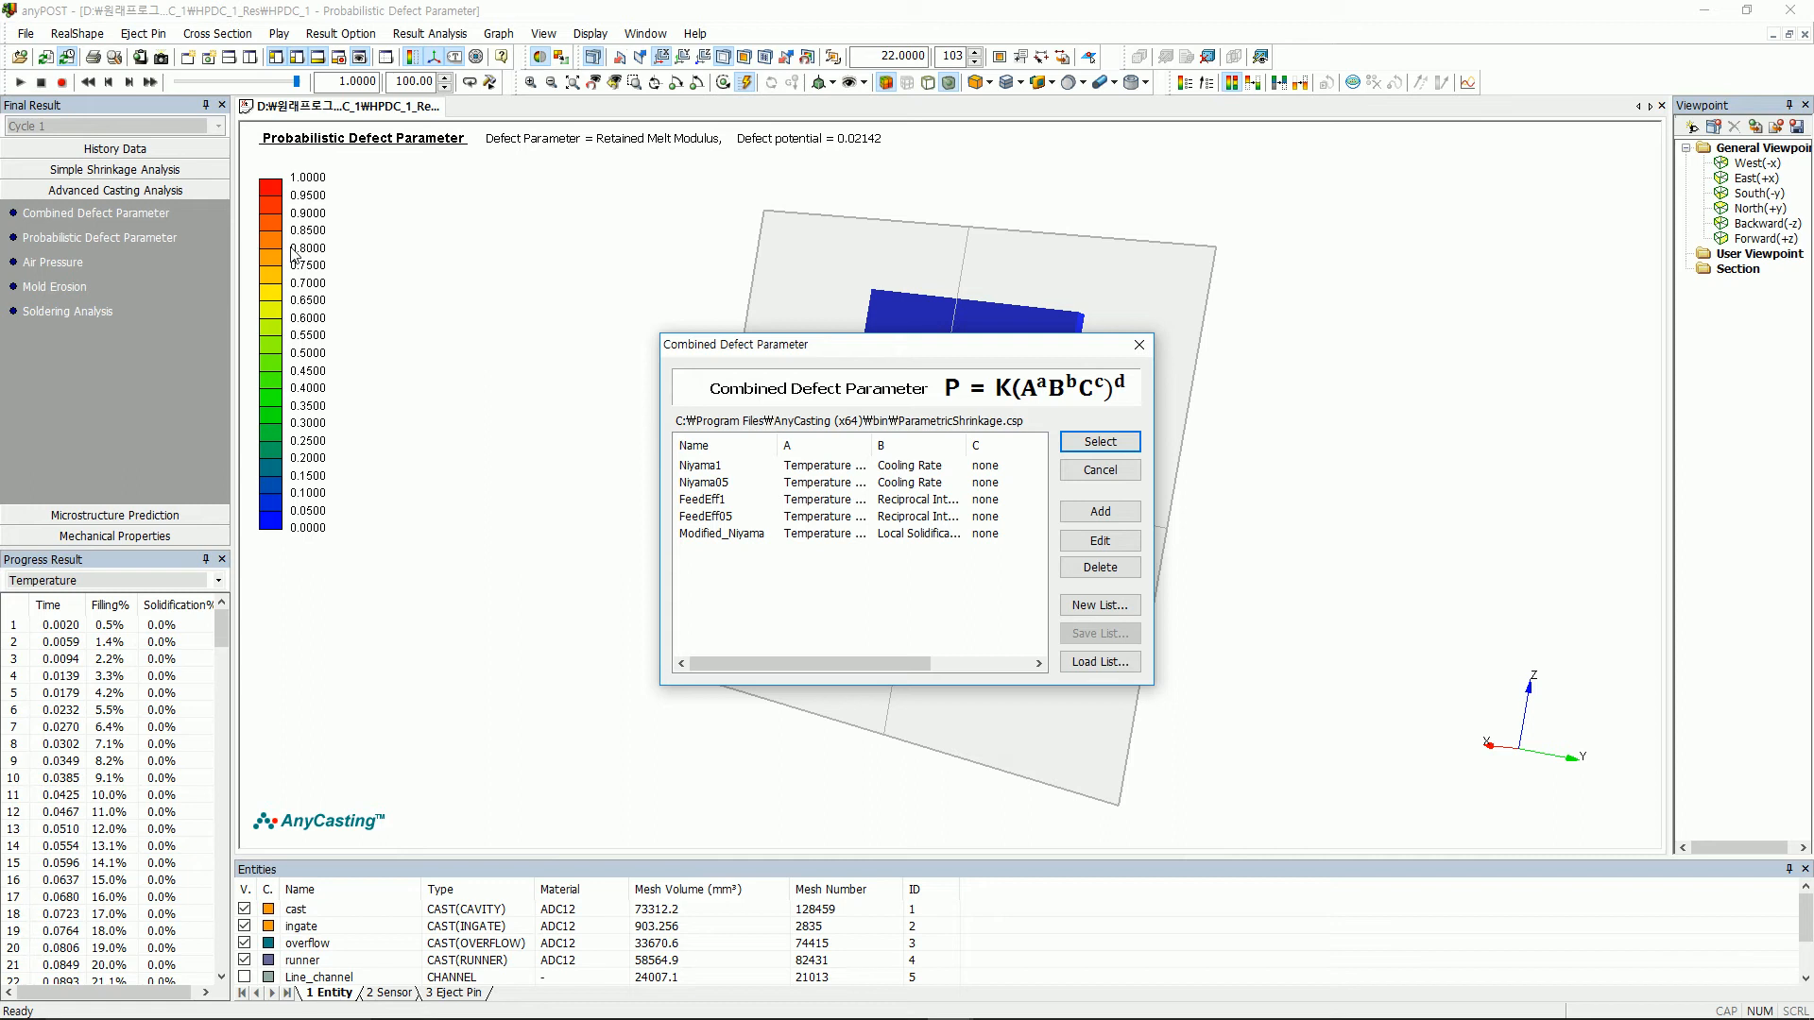
pyautogui.click(739, 535)
pyautogui.click(1099, 442)
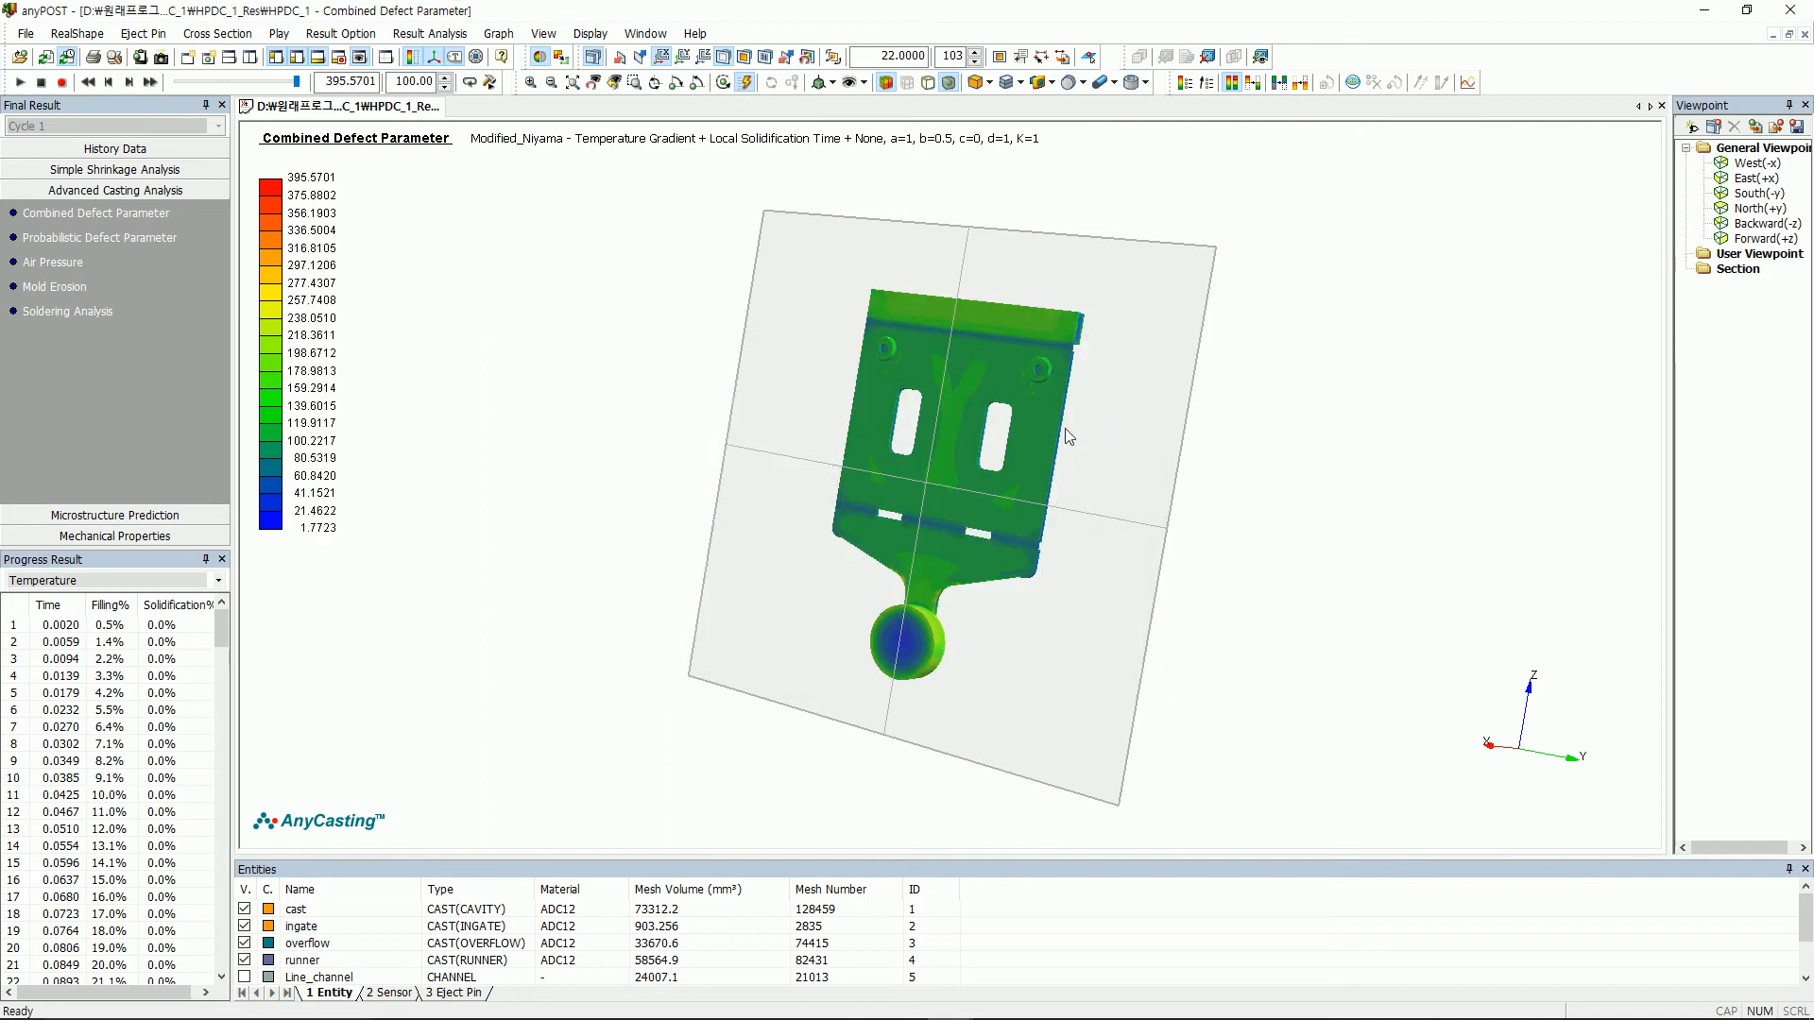
# - Display the Probabilistic Defect Parameter result with Combined Defect Parameter as the defect parameter
pyautogui.click(156, 237)
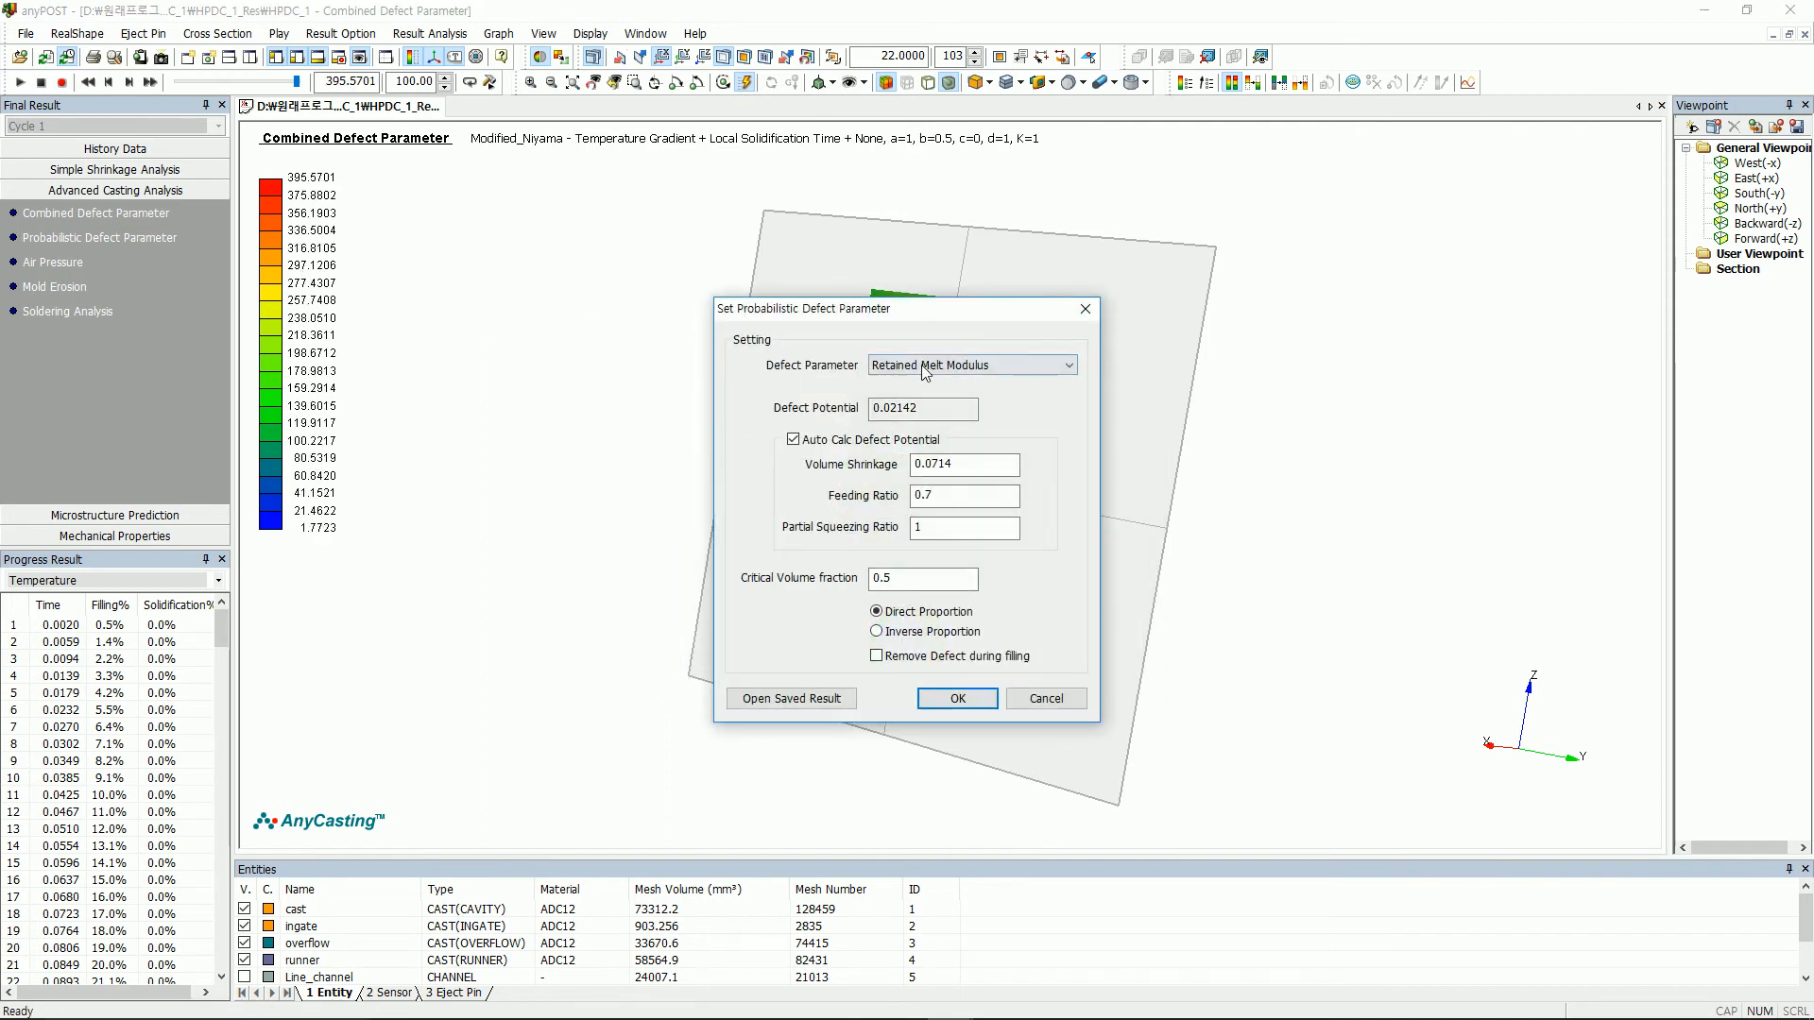
pyautogui.click(925, 368)
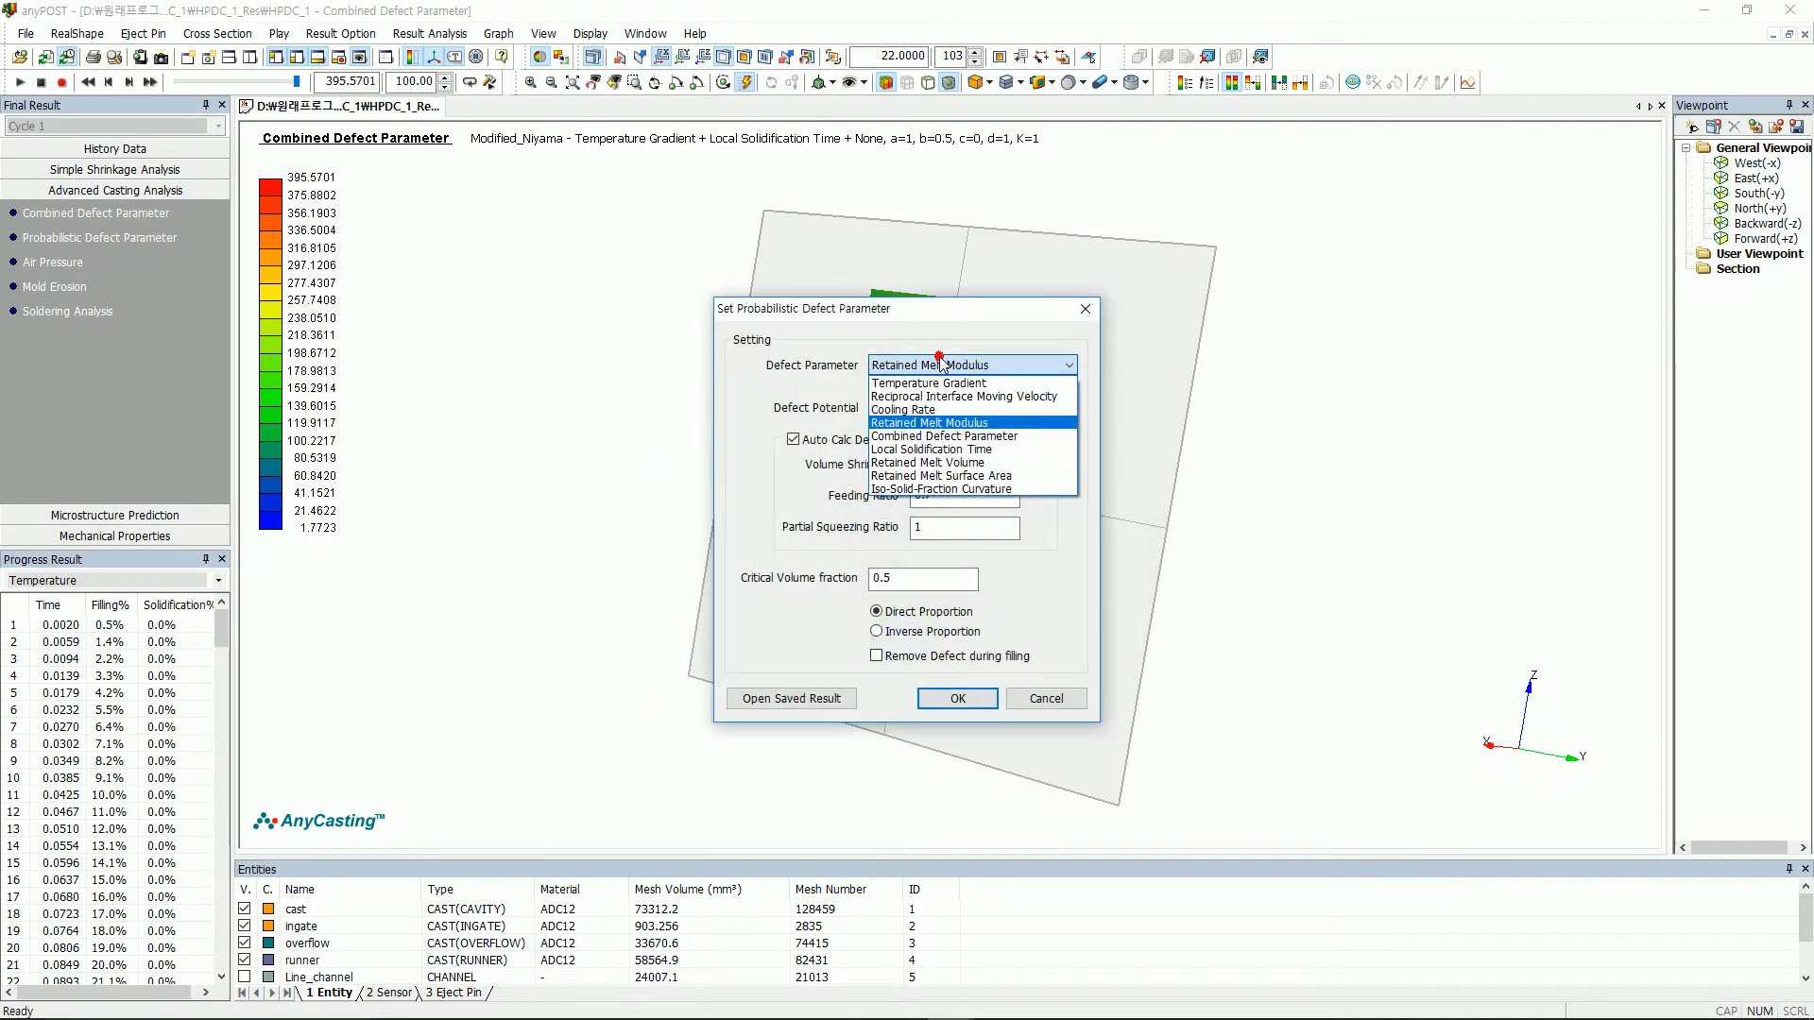
pyautogui.click(935, 437)
pyautogui.click(956, 698)
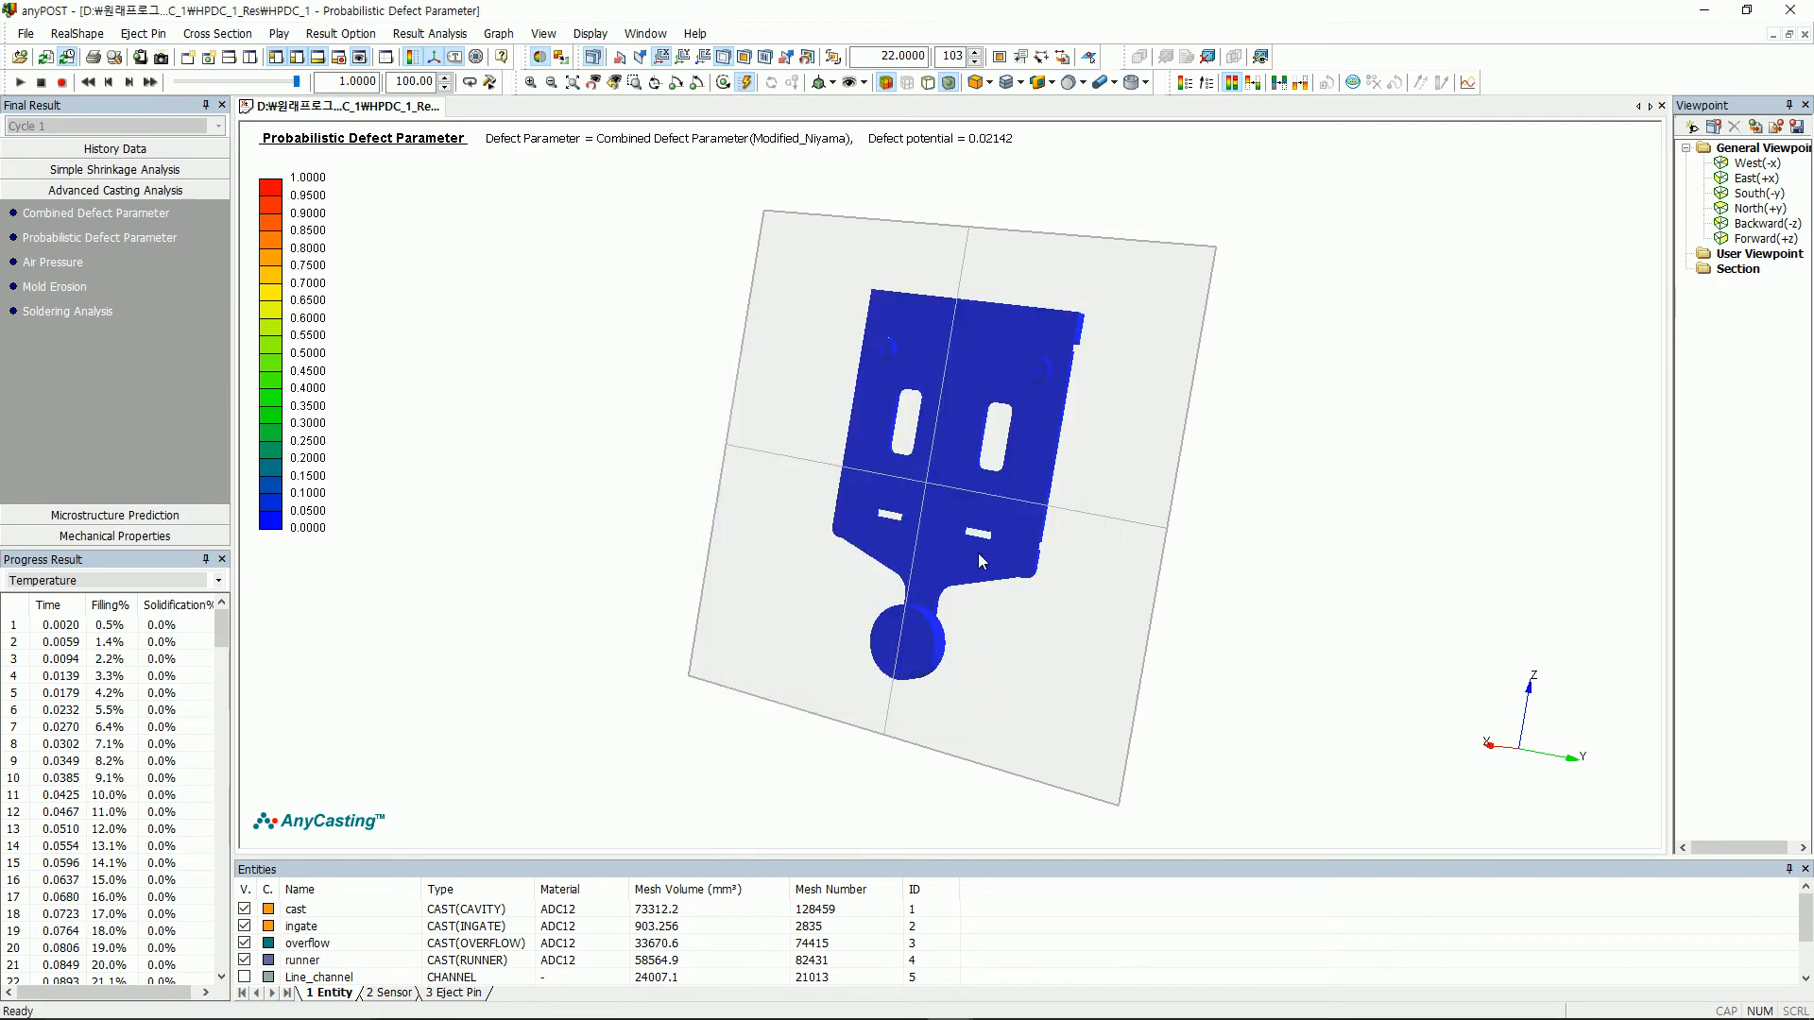
# - Move the section plane through the plate to examine the combined-parameter defects inside, and turn the cross section off
pyautogui.moveTo(963, 497); pyautogui.dragTo(1025, 512)
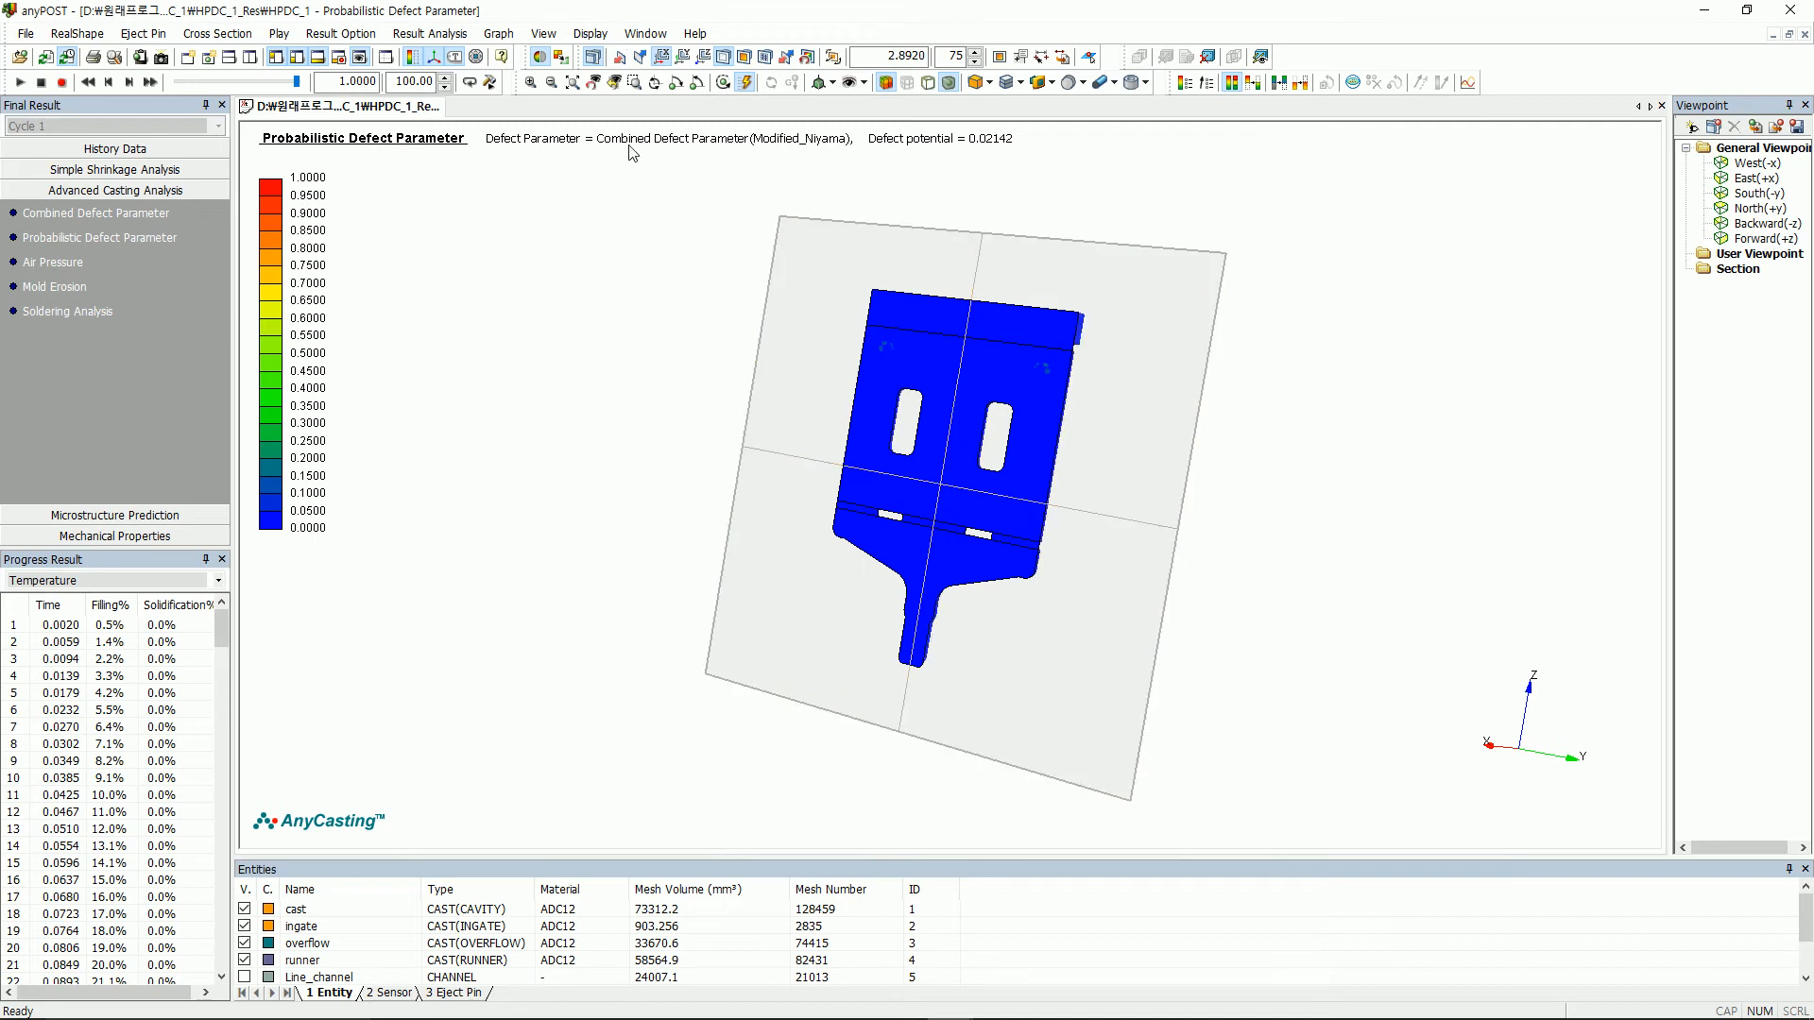
pyautogui.click(620, 57)
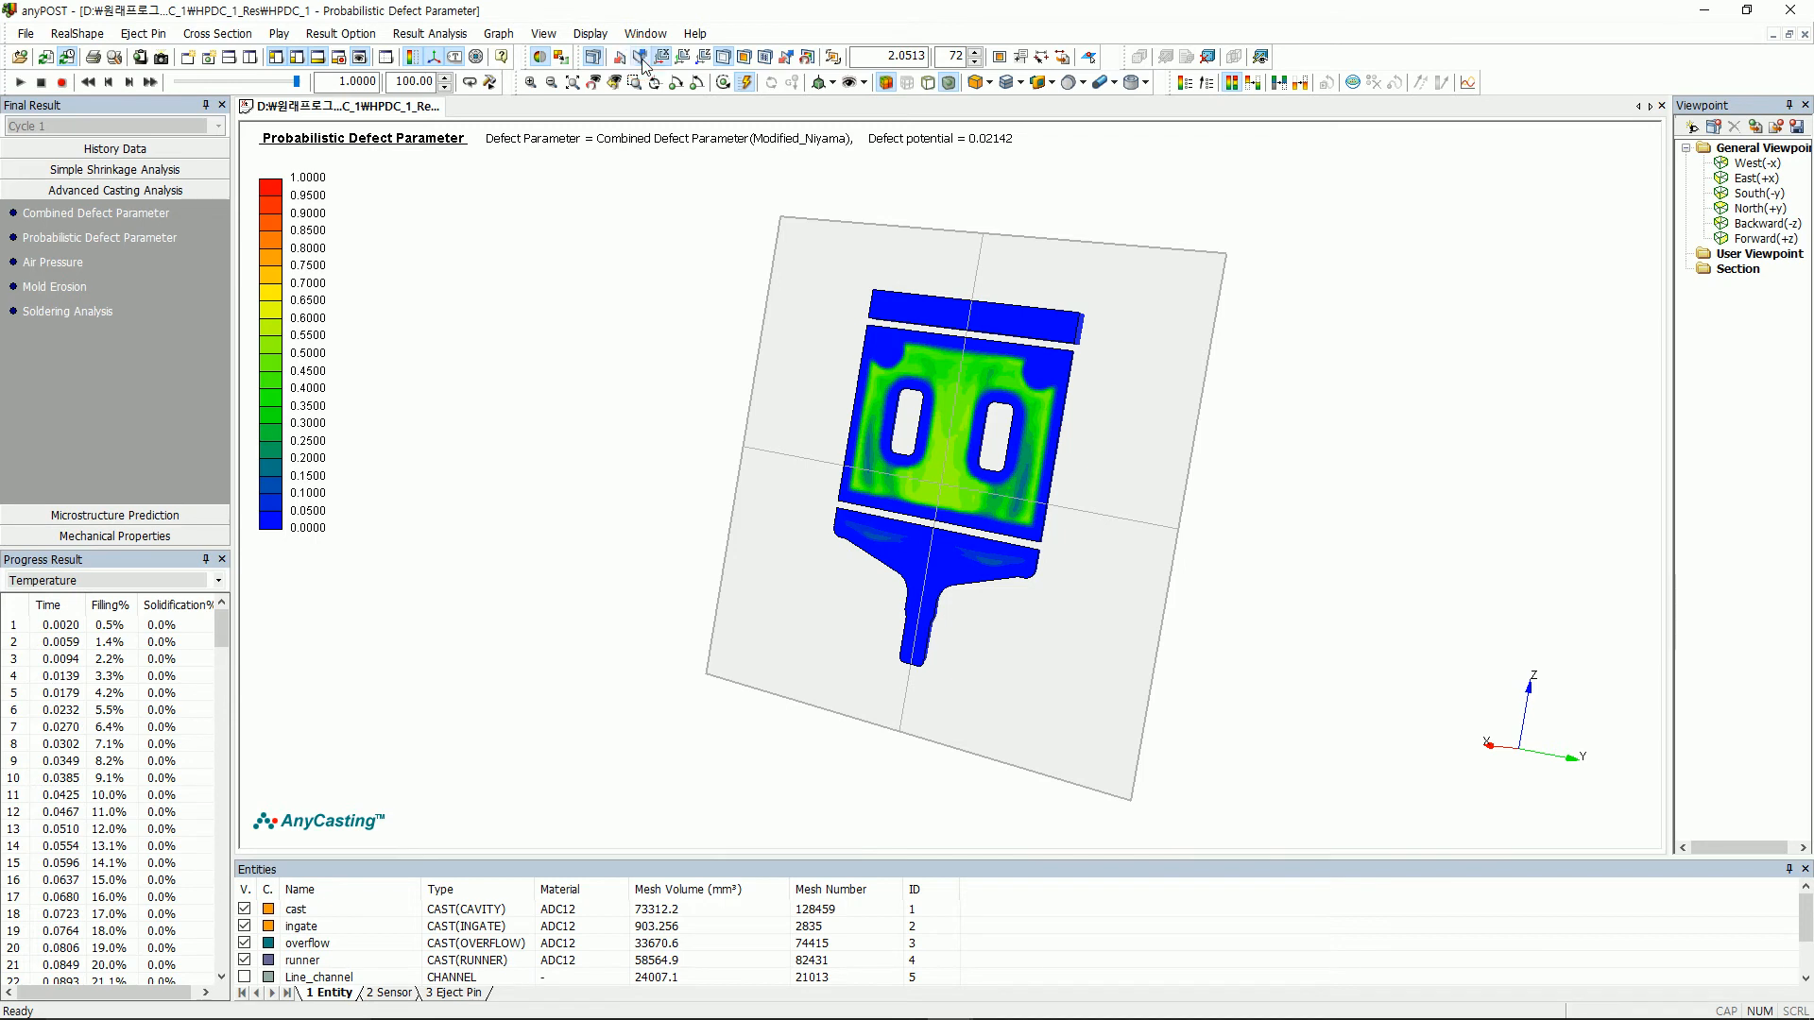
pyautogui.moveTo(790, 464); pyautogui.dragTo(644, 461)
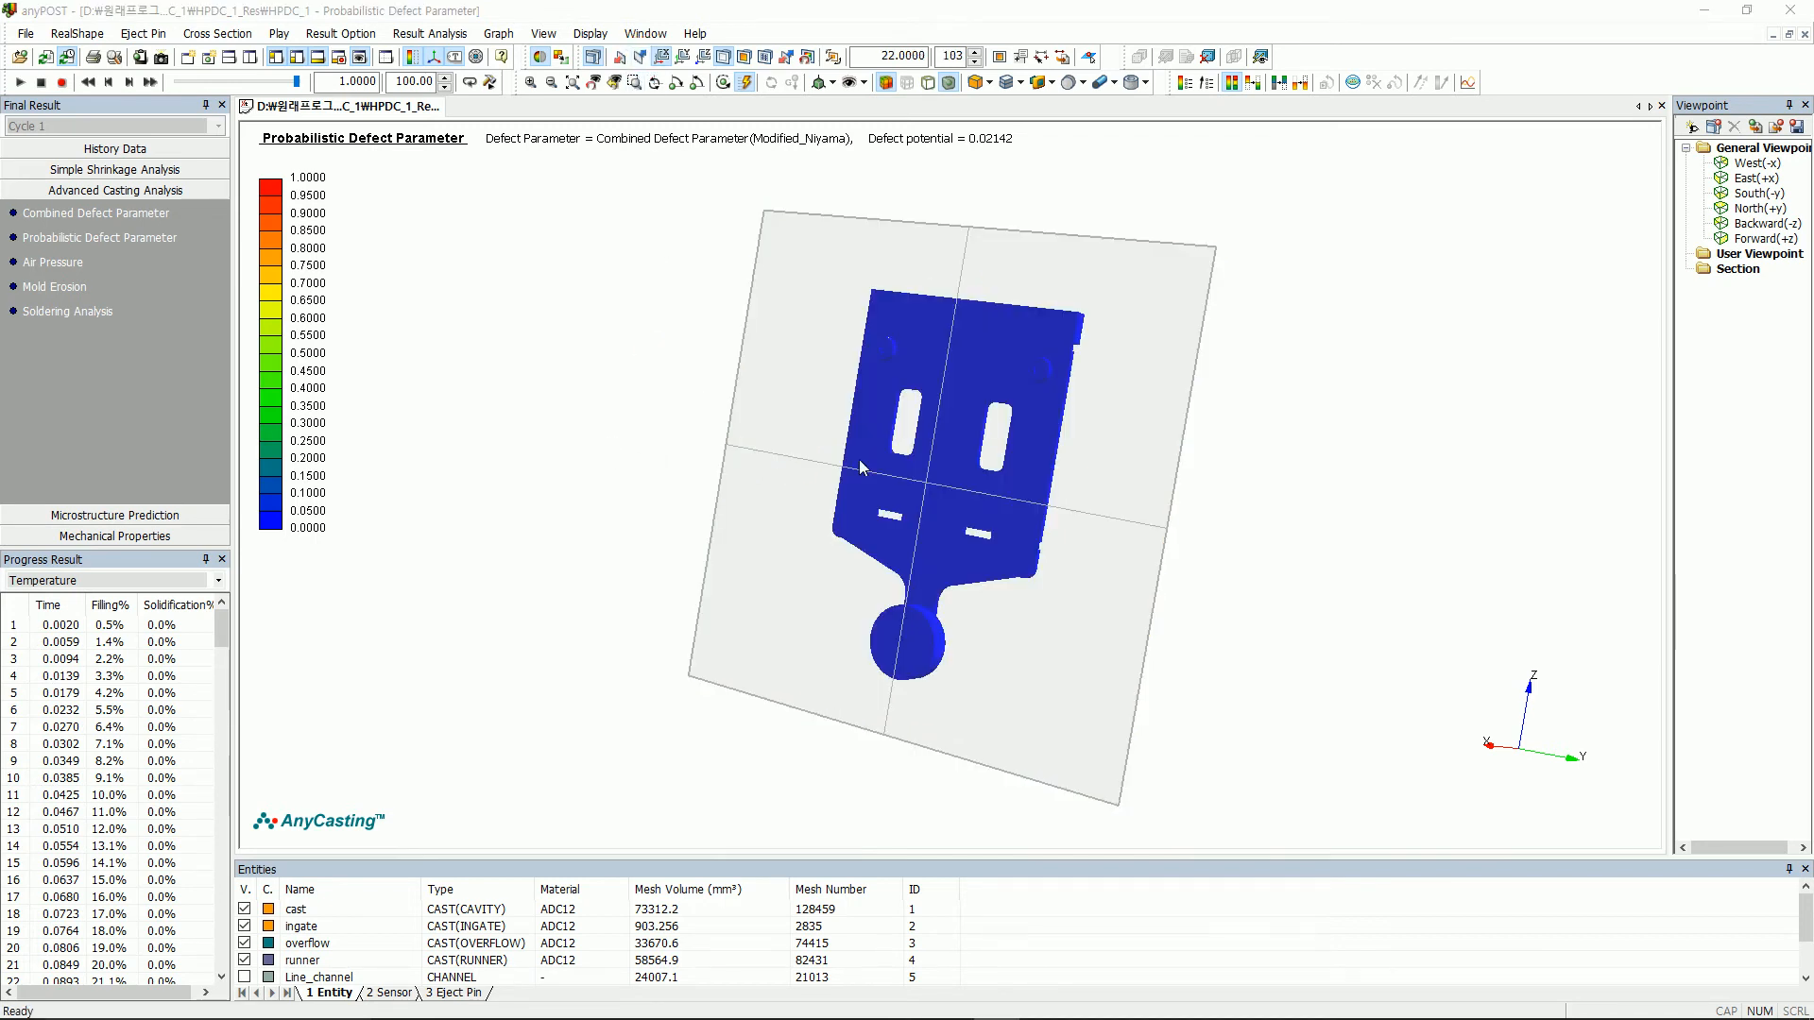
pyautogui.click(594, 57)
pyautogui.moveTo(793, 292); pyautogui.dragTo(810, 285)
pyautogui.scroll(4, 937, 374)
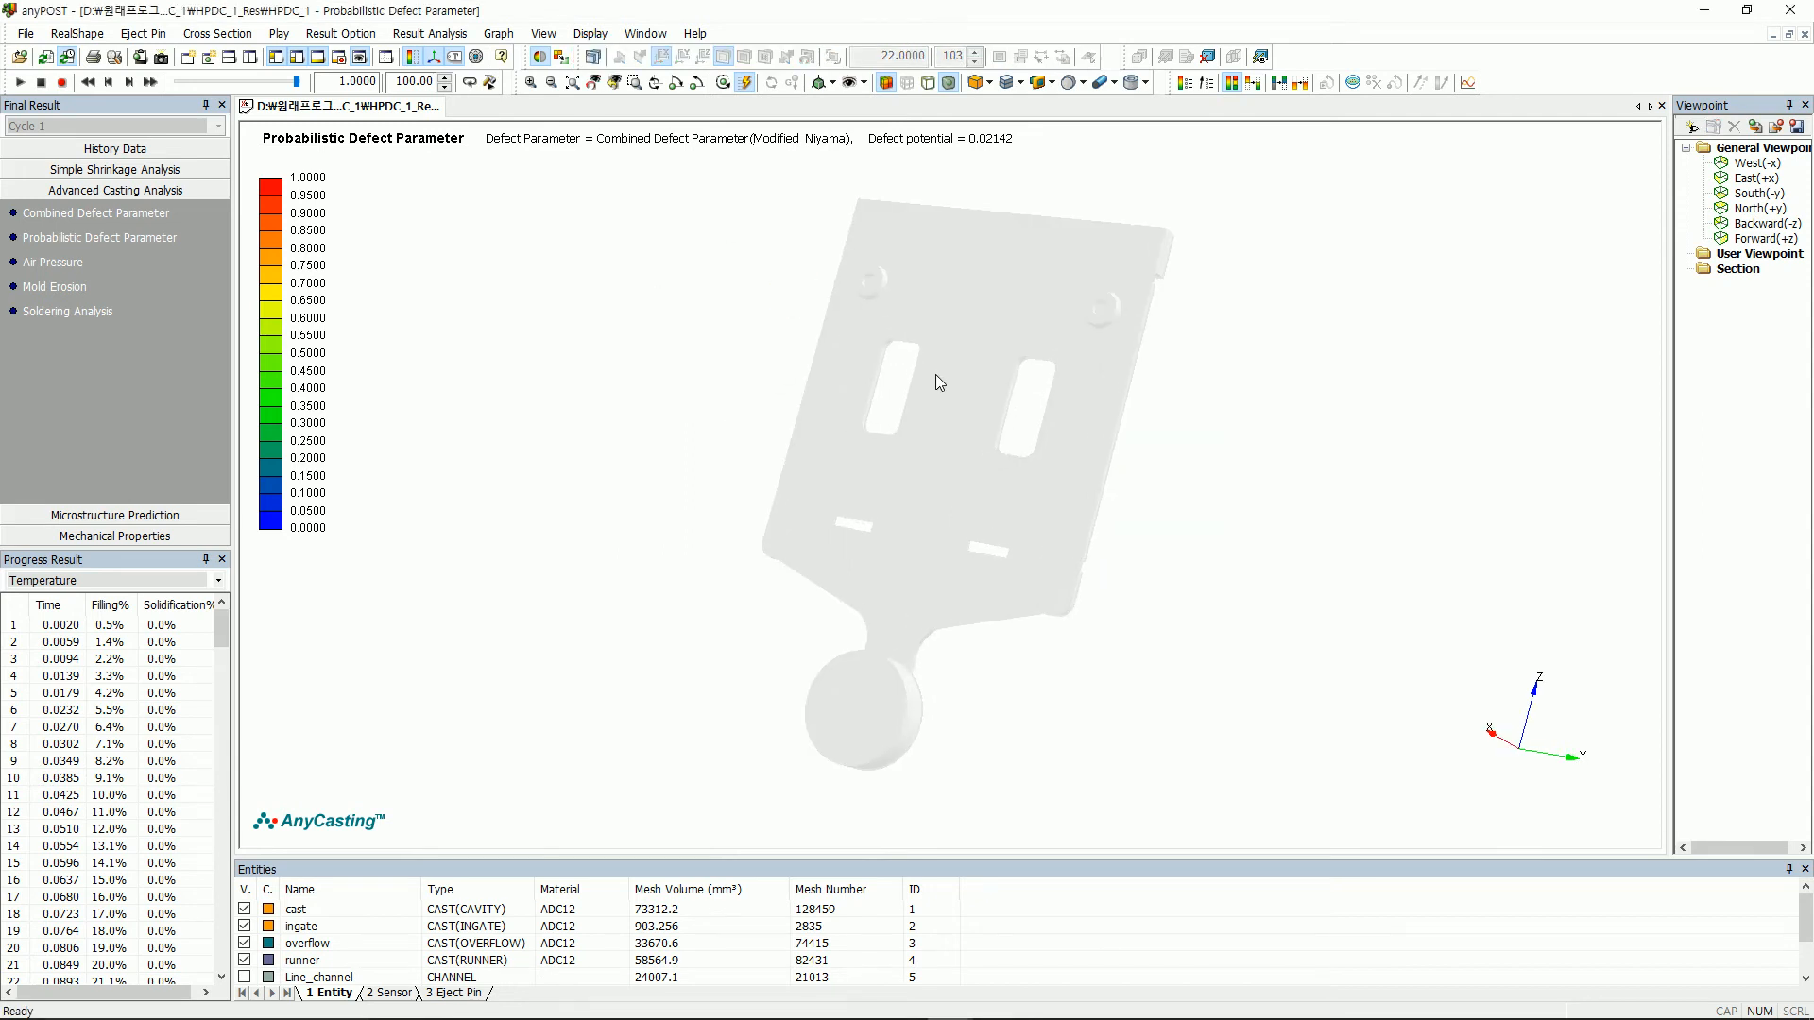
pyautogui.scroll(2, 936, 378)
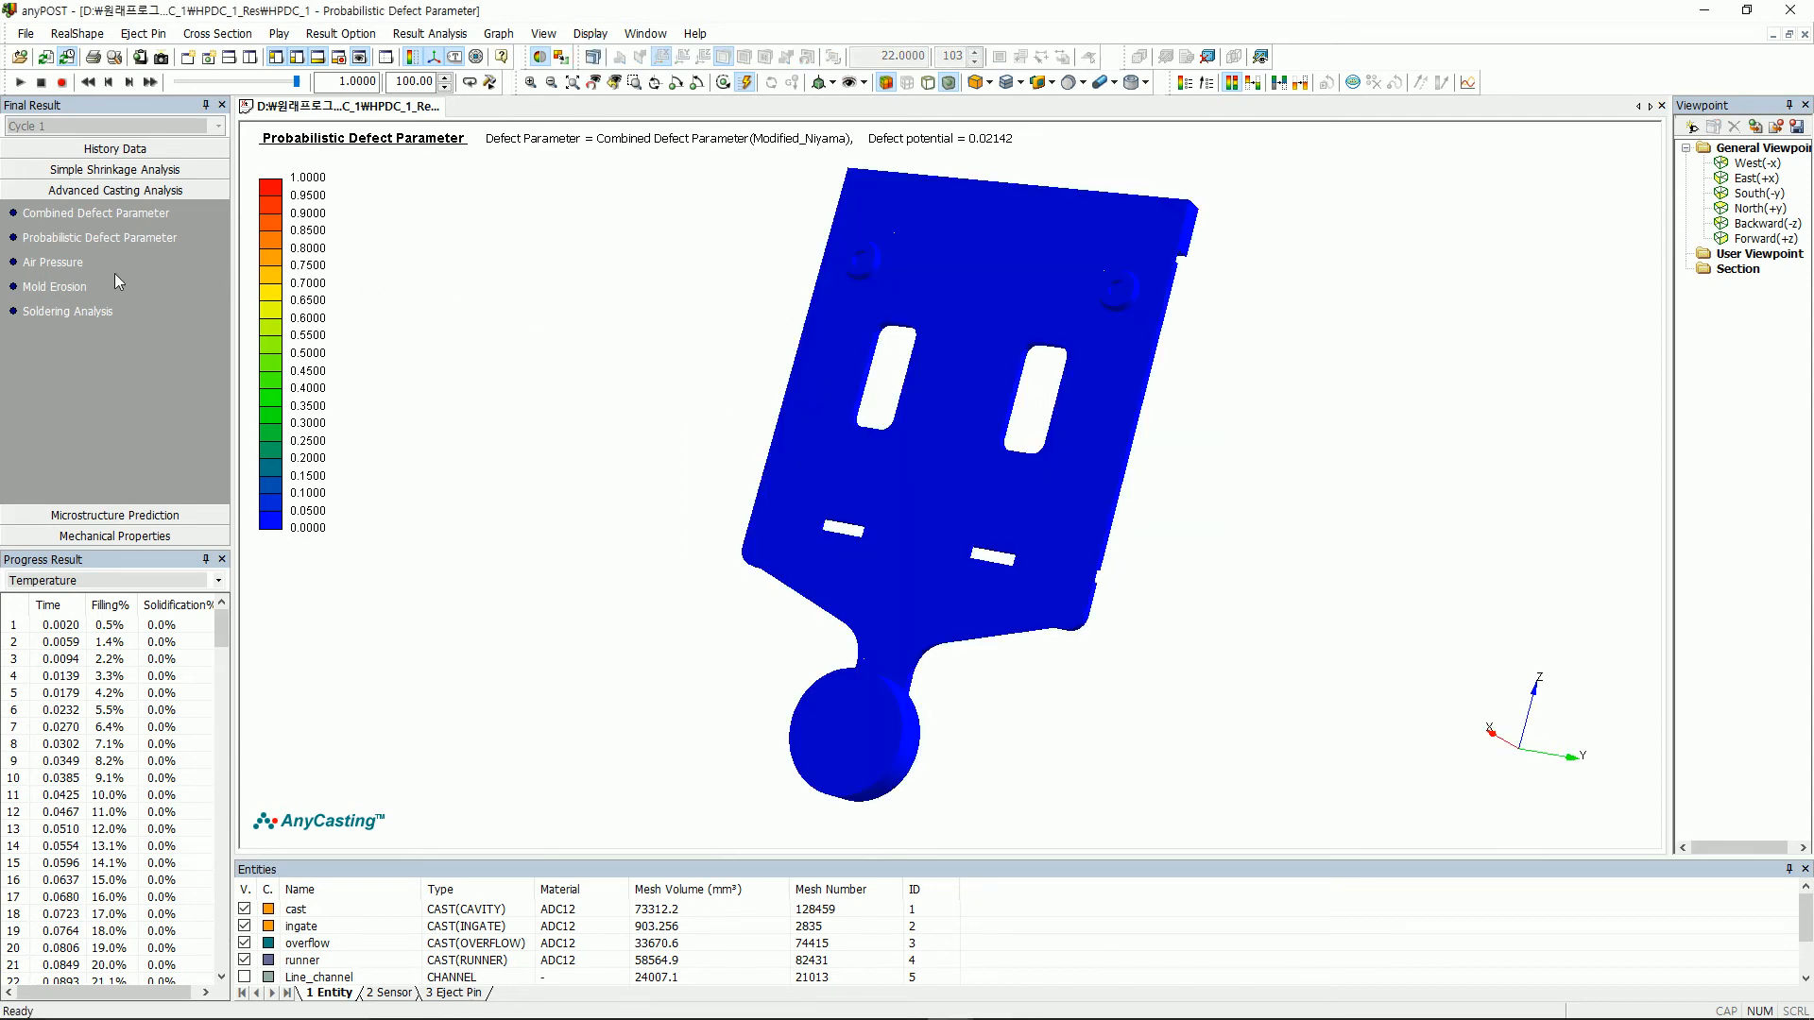
# - Display the Air Pressure result and set its contour maximum to a user-defined value of 500
pyautogui.click(57, 263)
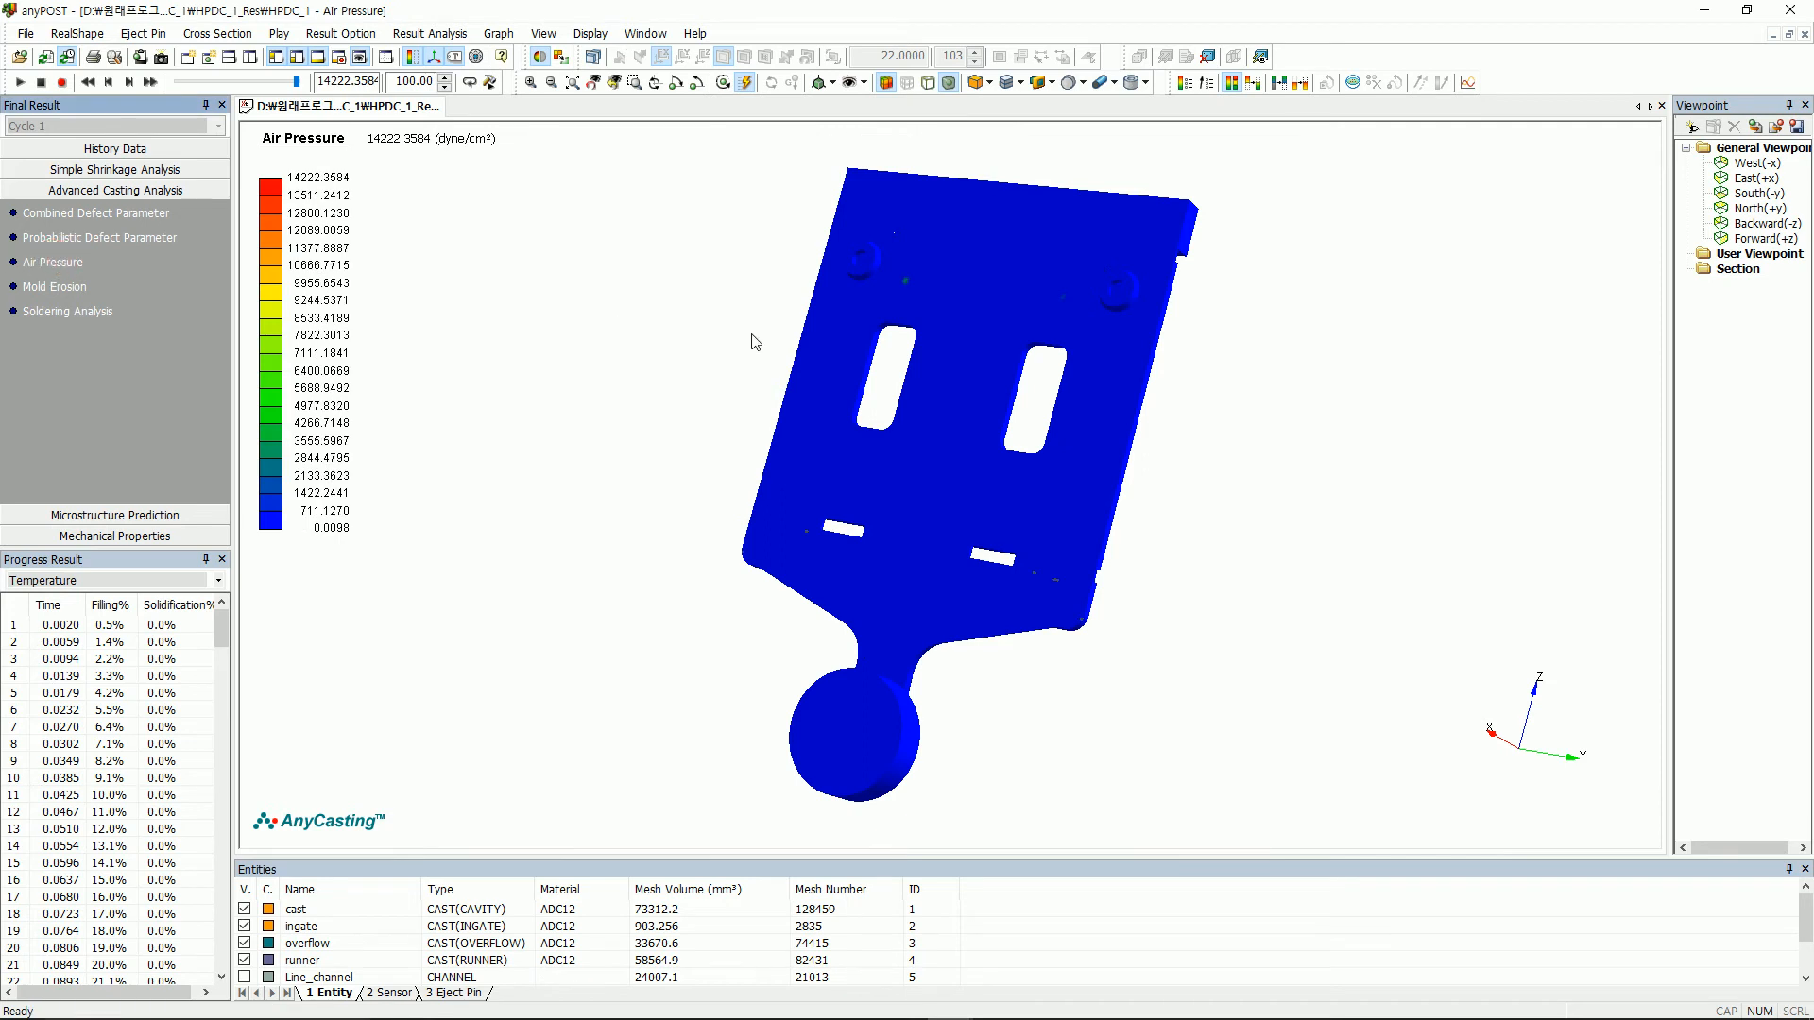
pyautogui.click(1184, 82)
pyautogui.moveTo(891, 236); pyautogui.dragTo(1439, 188)
pyautogui.click(1433, 332)
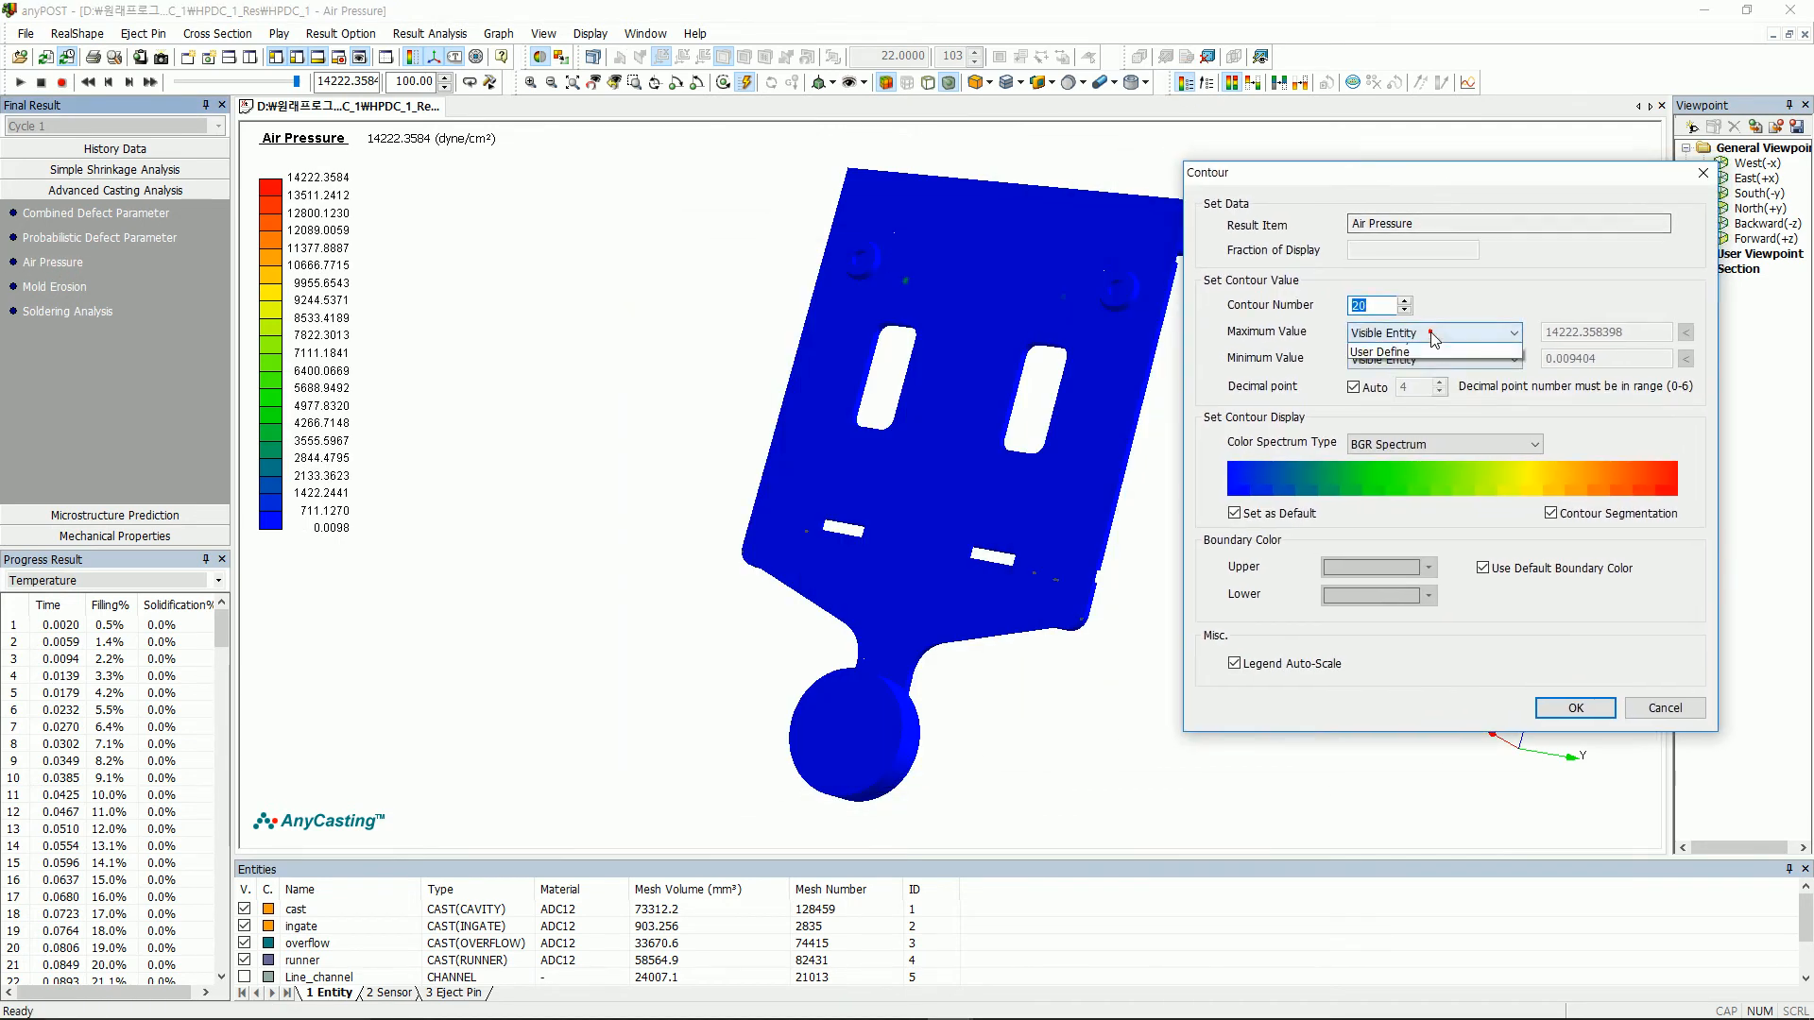
pyautogui.click(1405, 372)
pyautogui.write('500')
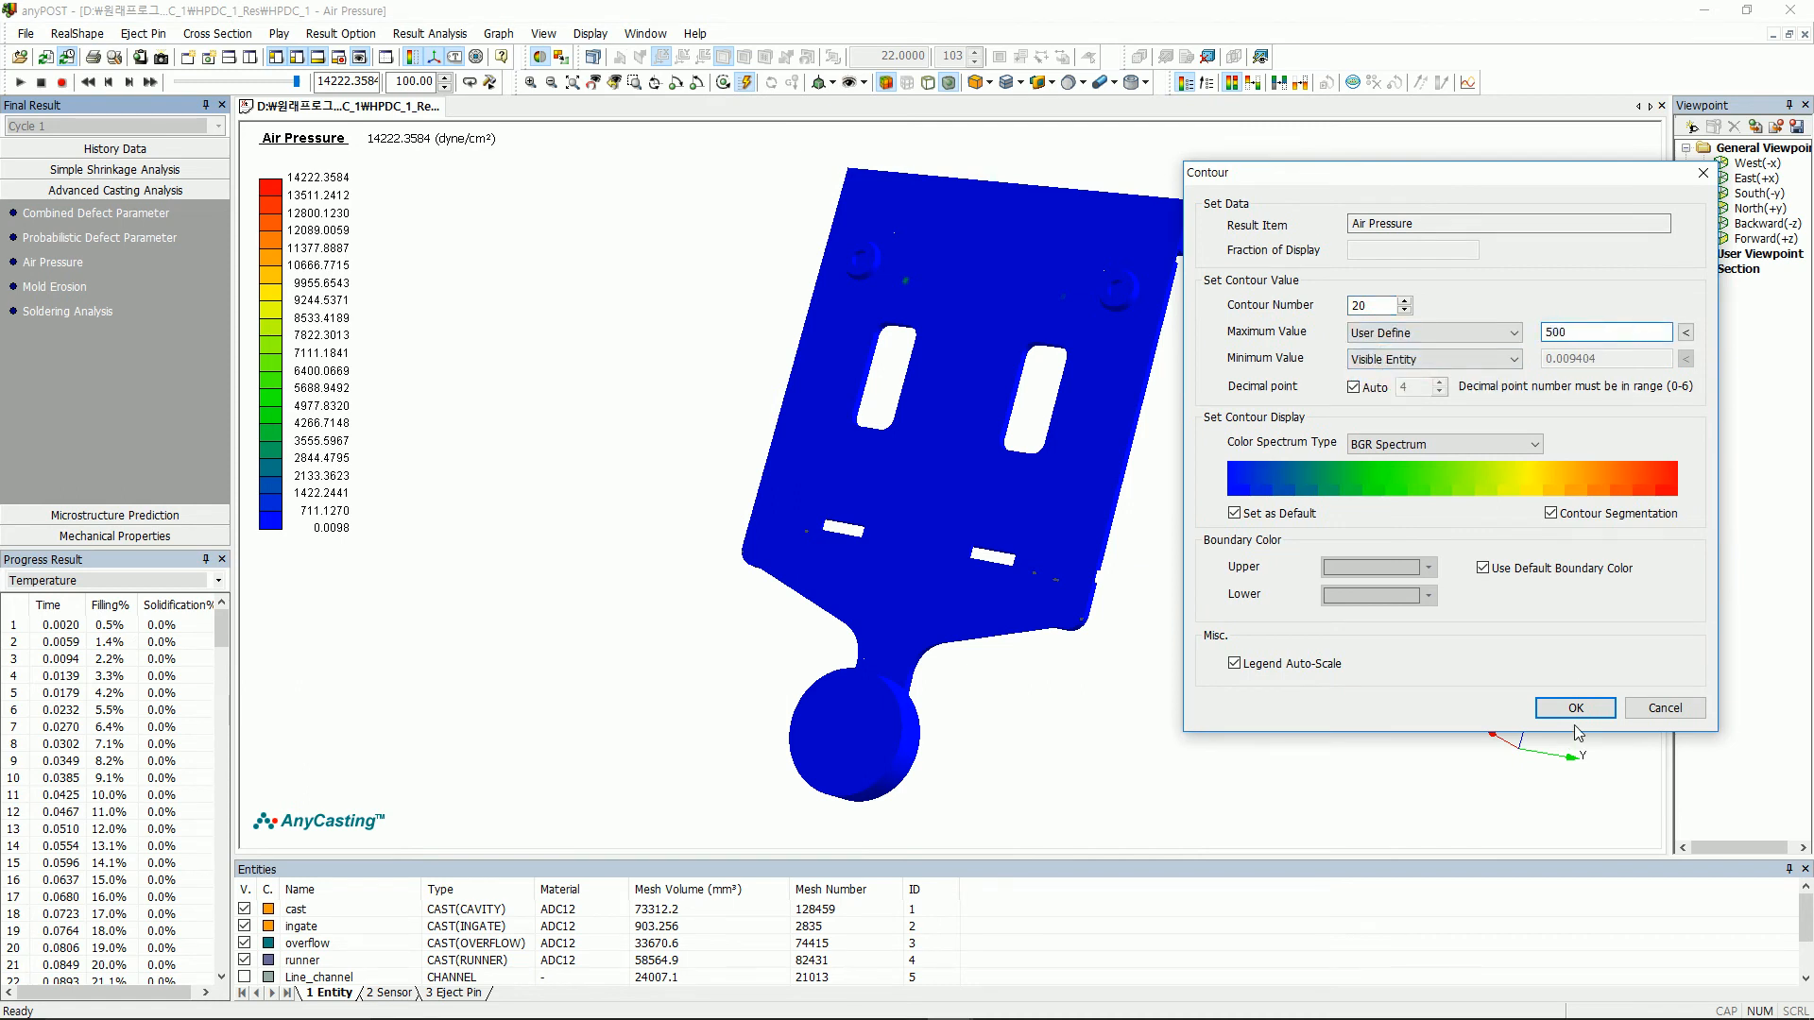
pyautogui.click(1575, 711)
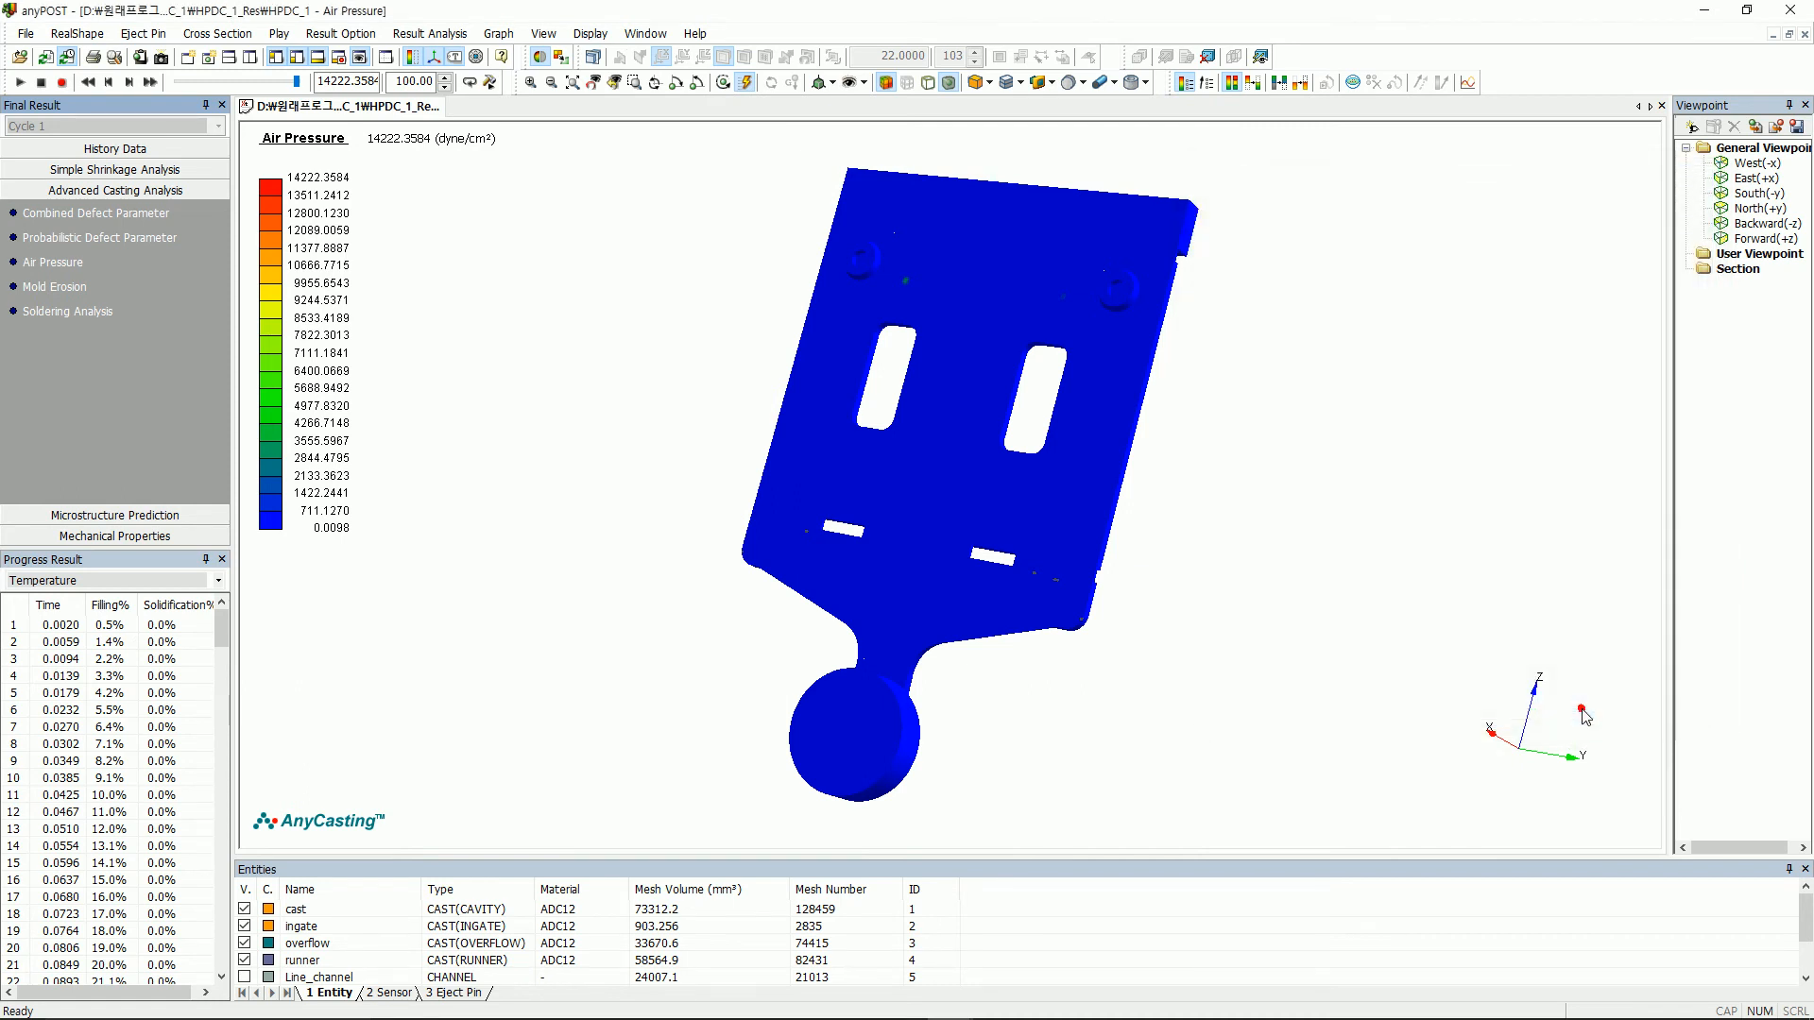
pyautogui.moveTo(1158, 579); pyautogui.dragTo(831, 425)
pyautogui.moveTo(1133, 310)
pyautogui.mouseDown()
pyautogui.moveTo(1024, 300)
pyautogui.moveTo(795, 359)
pyautogui.mouseUp()
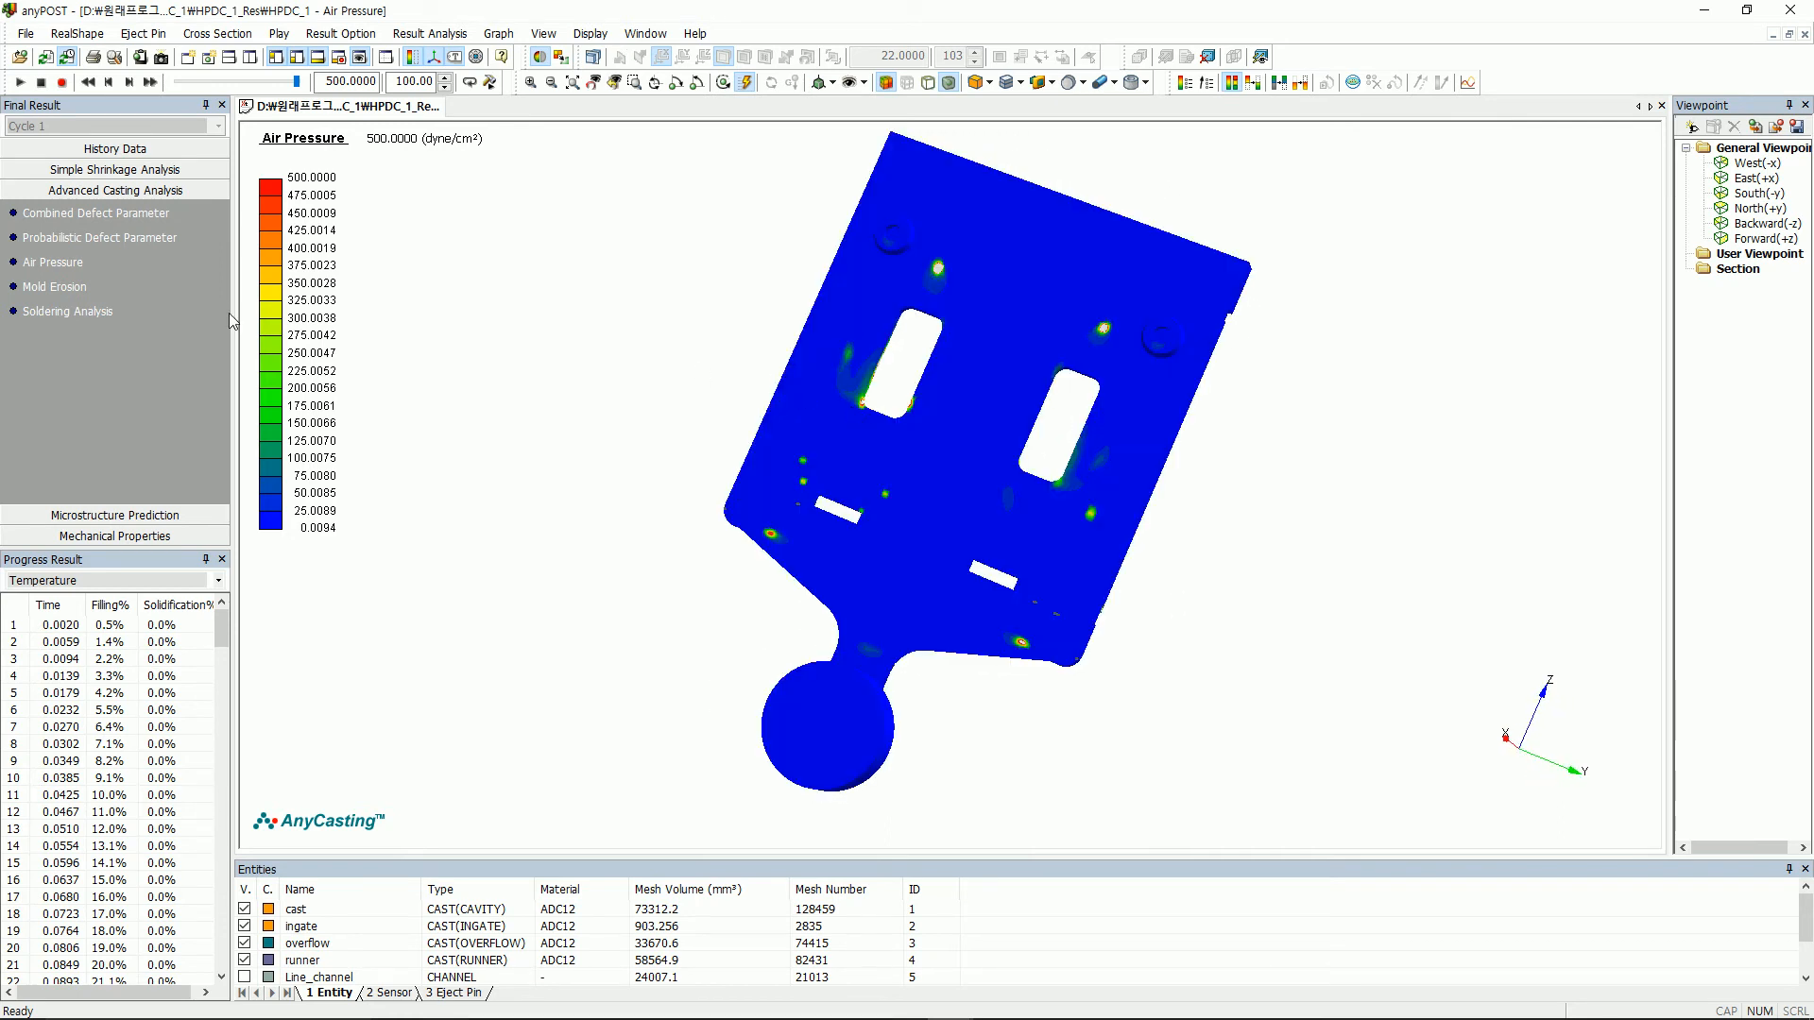
# - Display the Mold Erosion result and examine both faces of the casting, including the gate area
pyautogui.click(52, 287)
pyautogui.moveTo(907, 499)
pyautogui.mouseDown()
pyautogui.moveTo(712, 471)
pyautogui.moveTo(877, 512)
pyautogui.mouseUp()
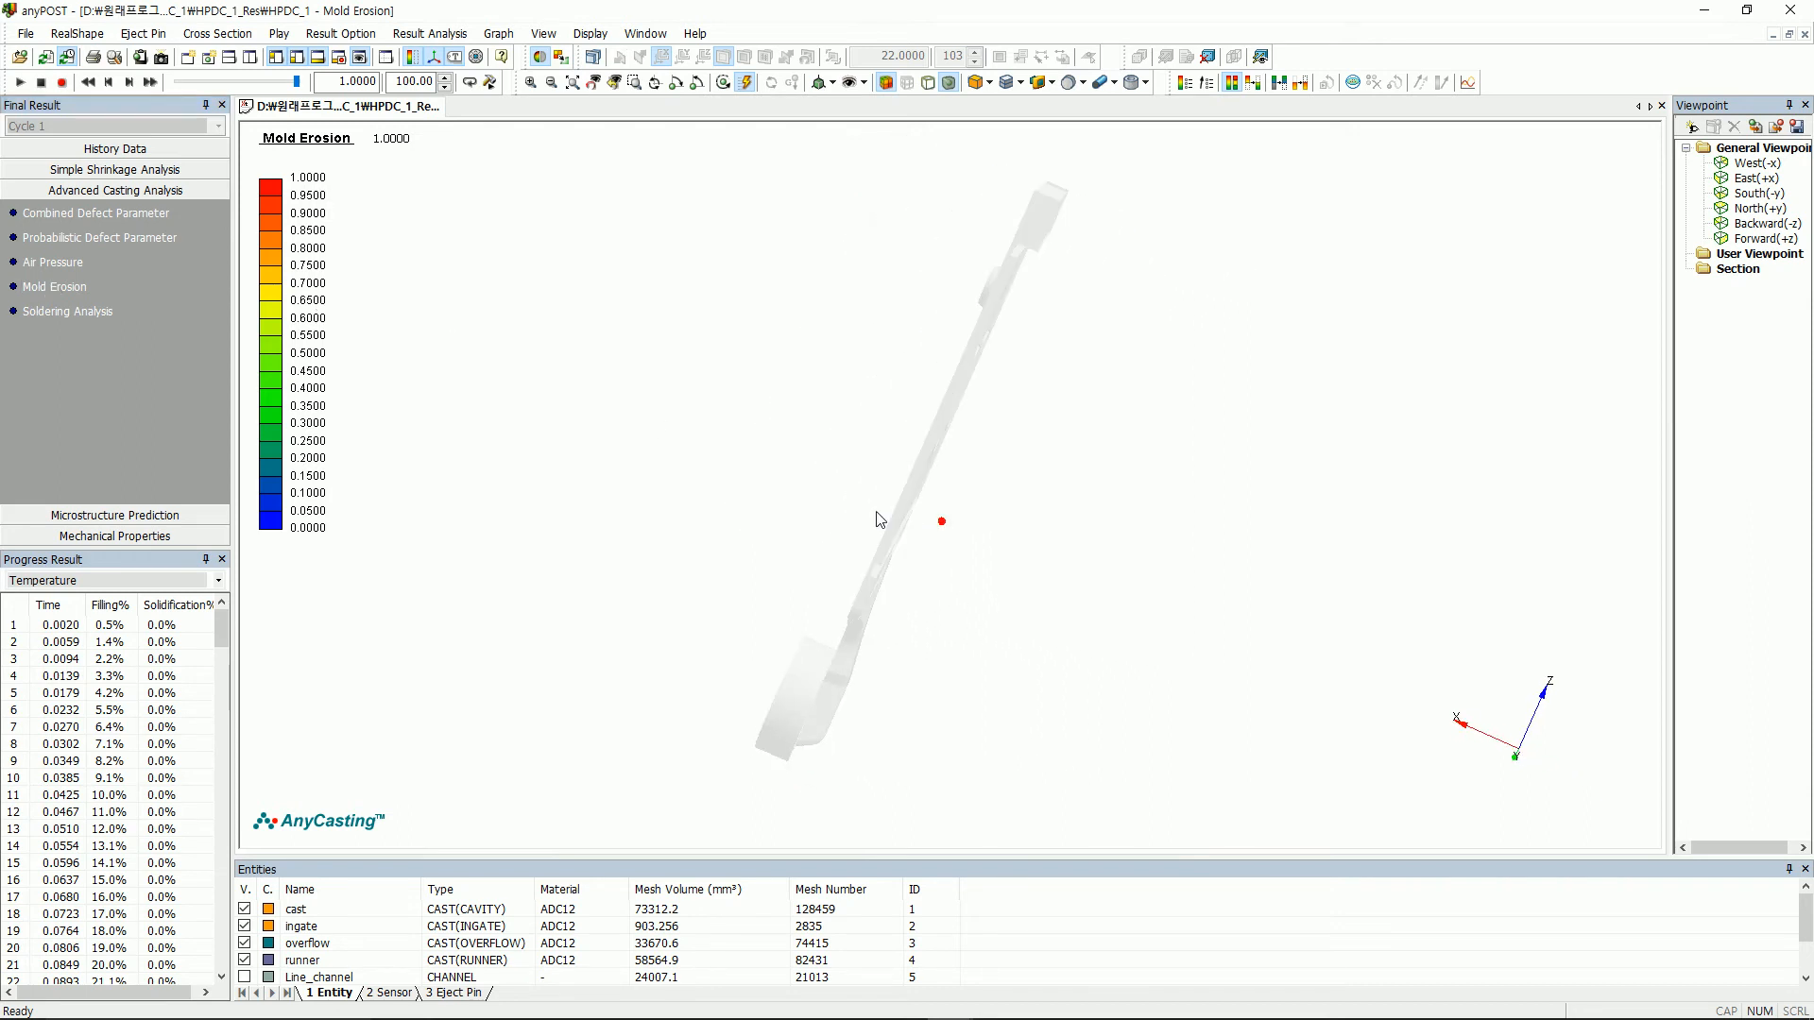
pyautogui.moveTo(939, 417); pyautogui.dragTo(830, 498)
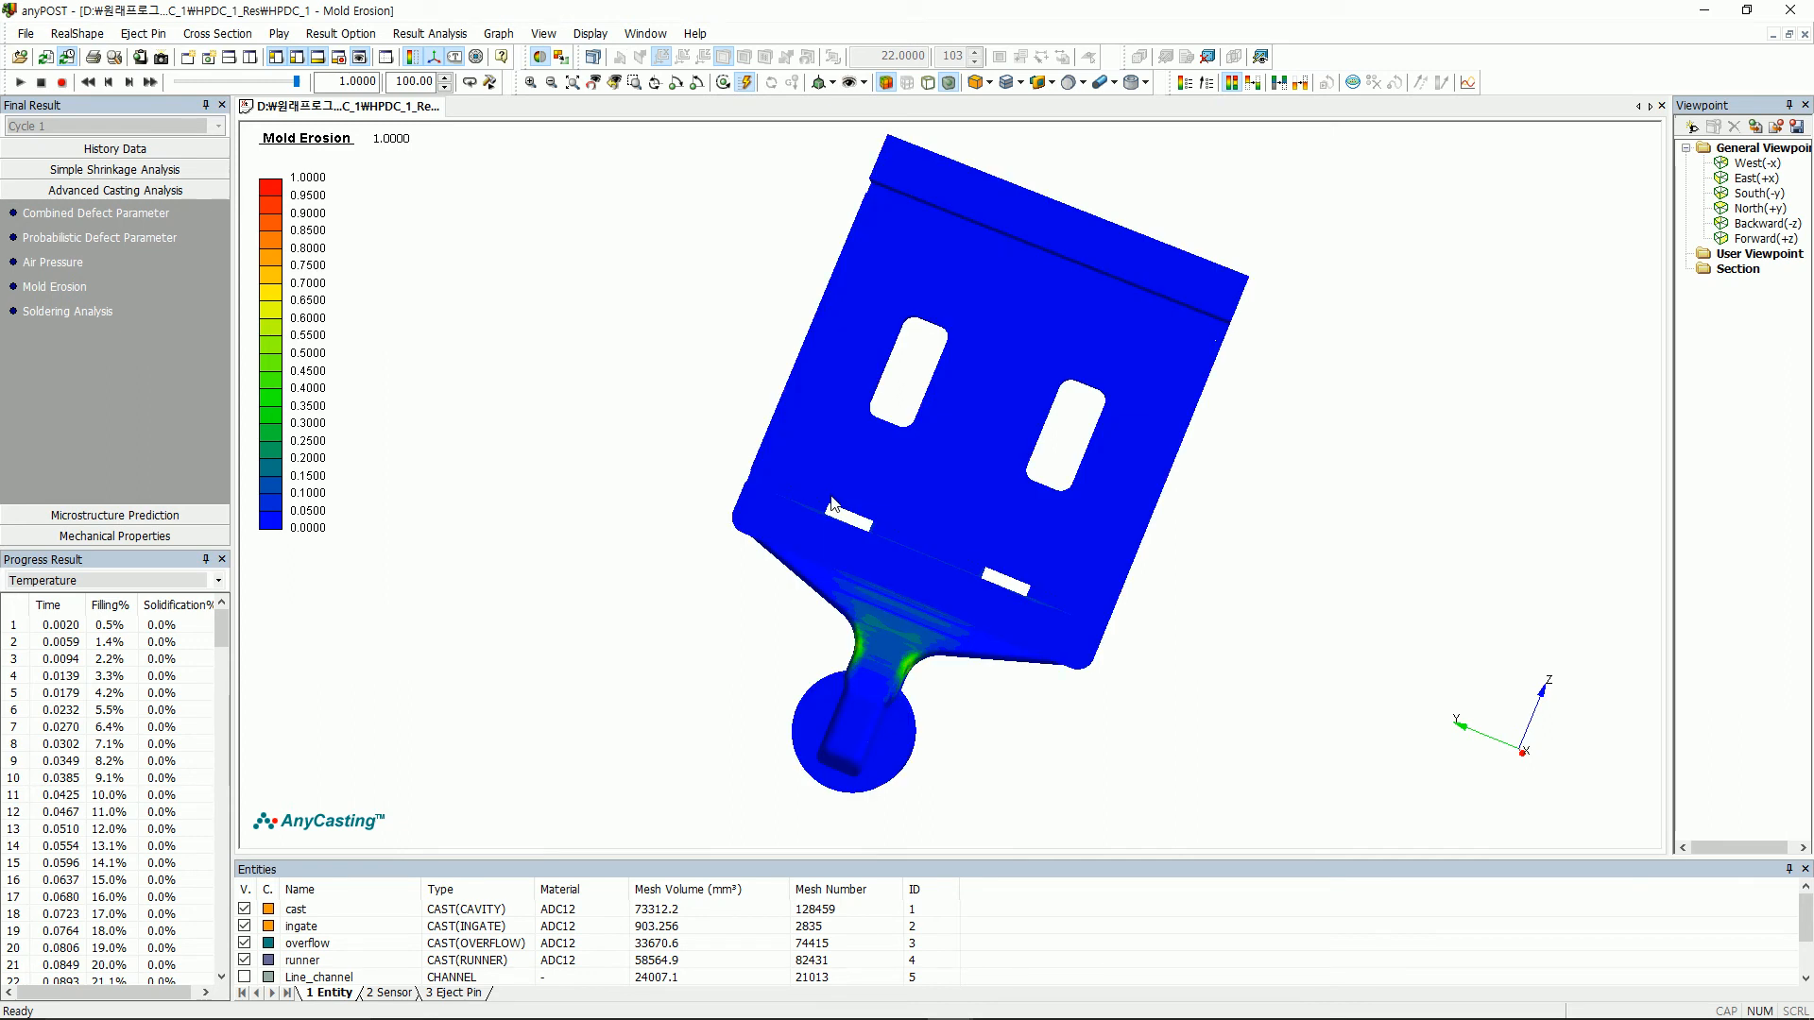
pyautogui.moveTo(1108, 455); pyautogui.dragTo(1276, 389)
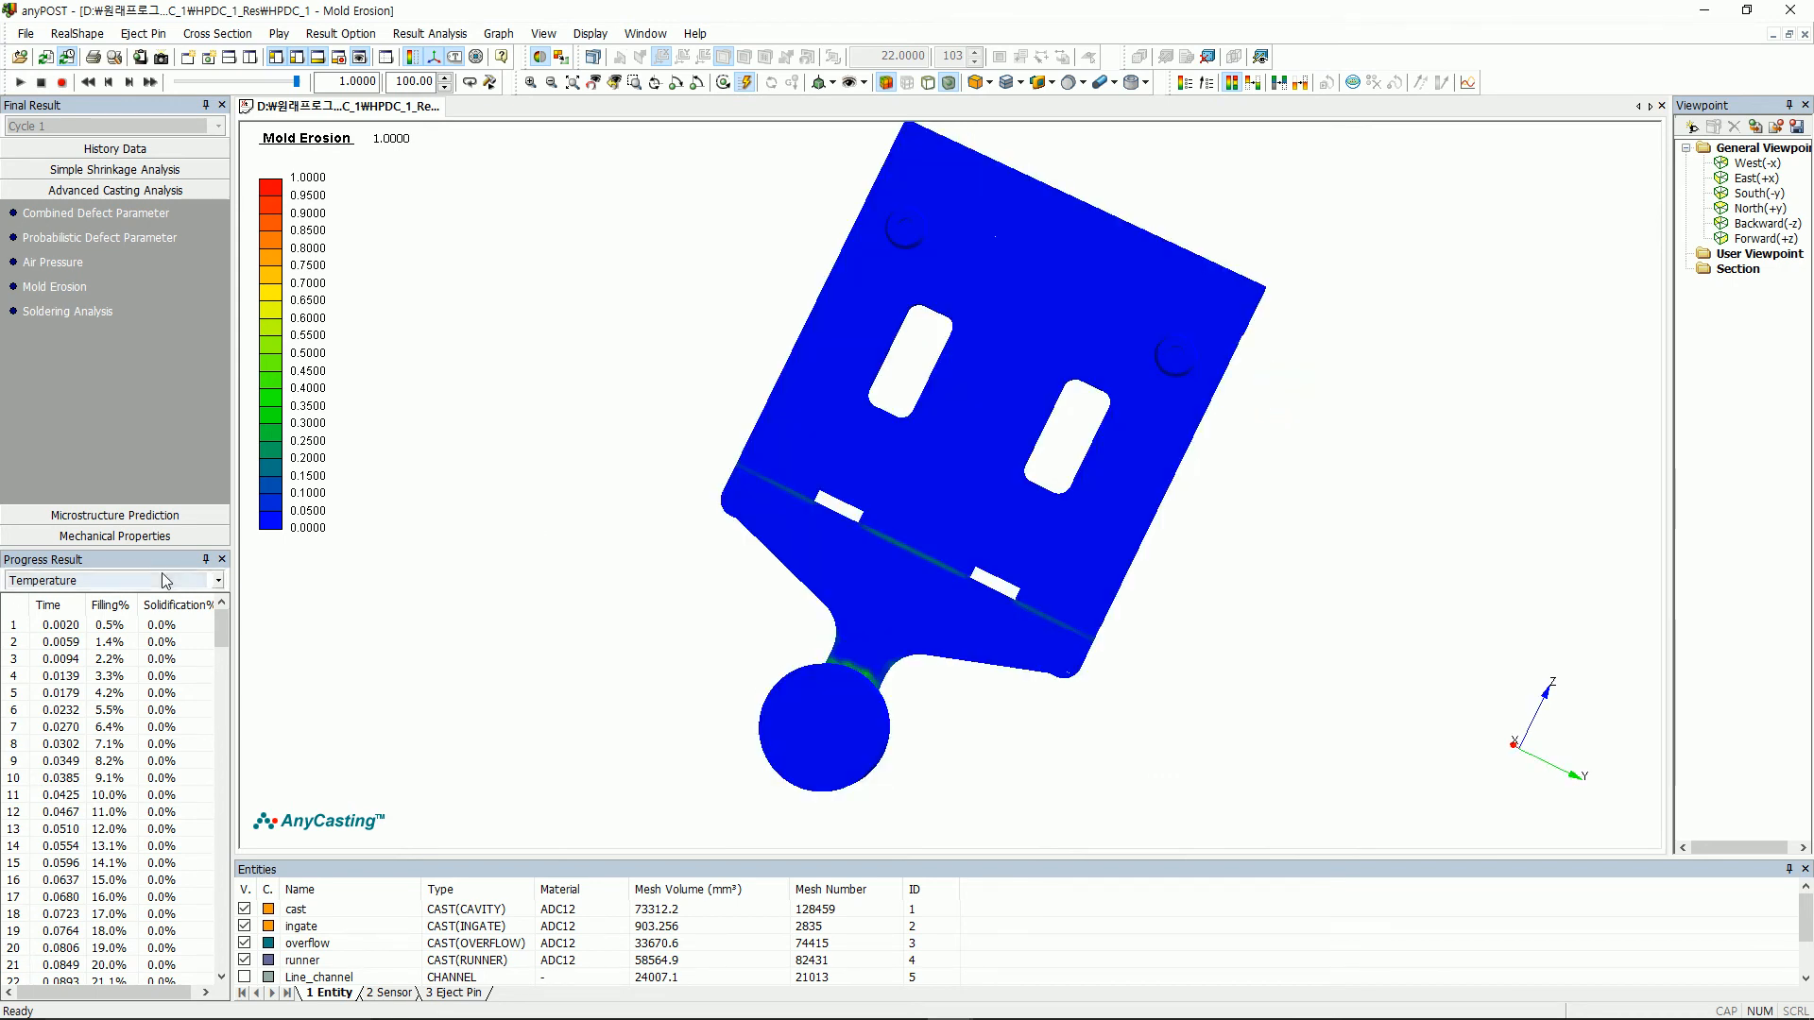
# - Display the Temperature progress result and step through the filling stages up to complete filling at step 101
pyautogui.click(125, 579)
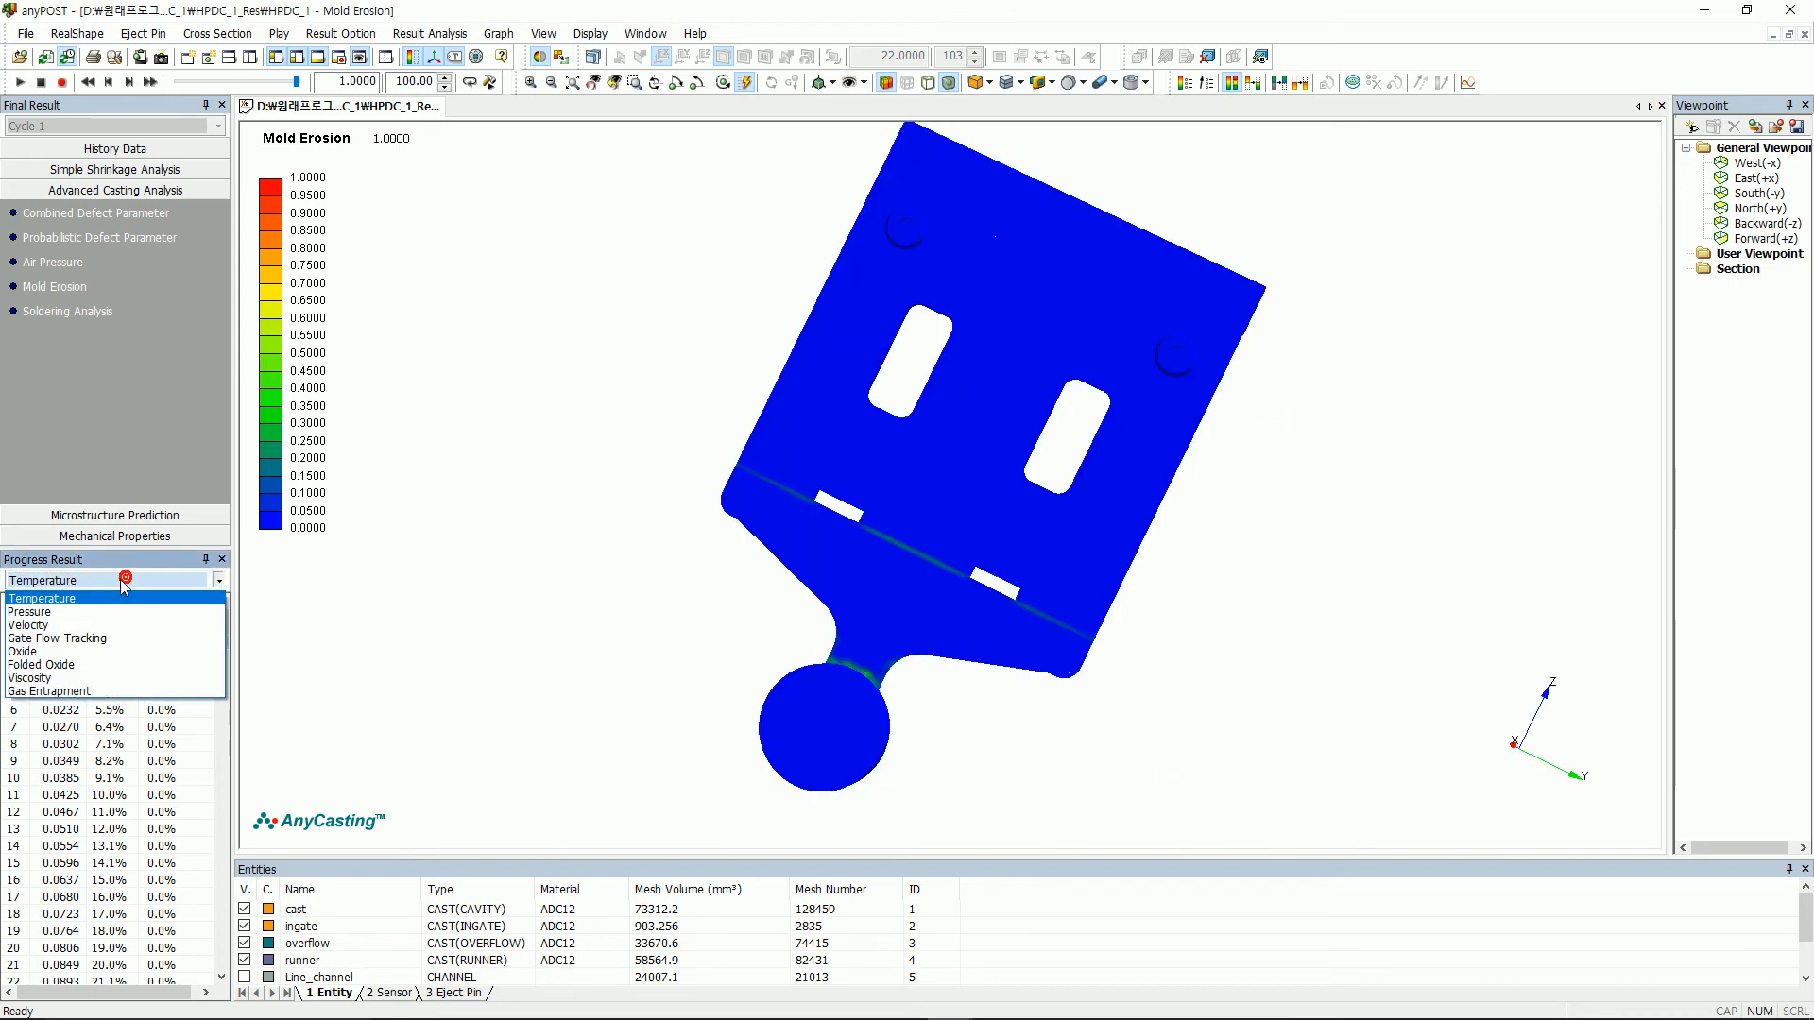
pyautogui.click(59, 599)
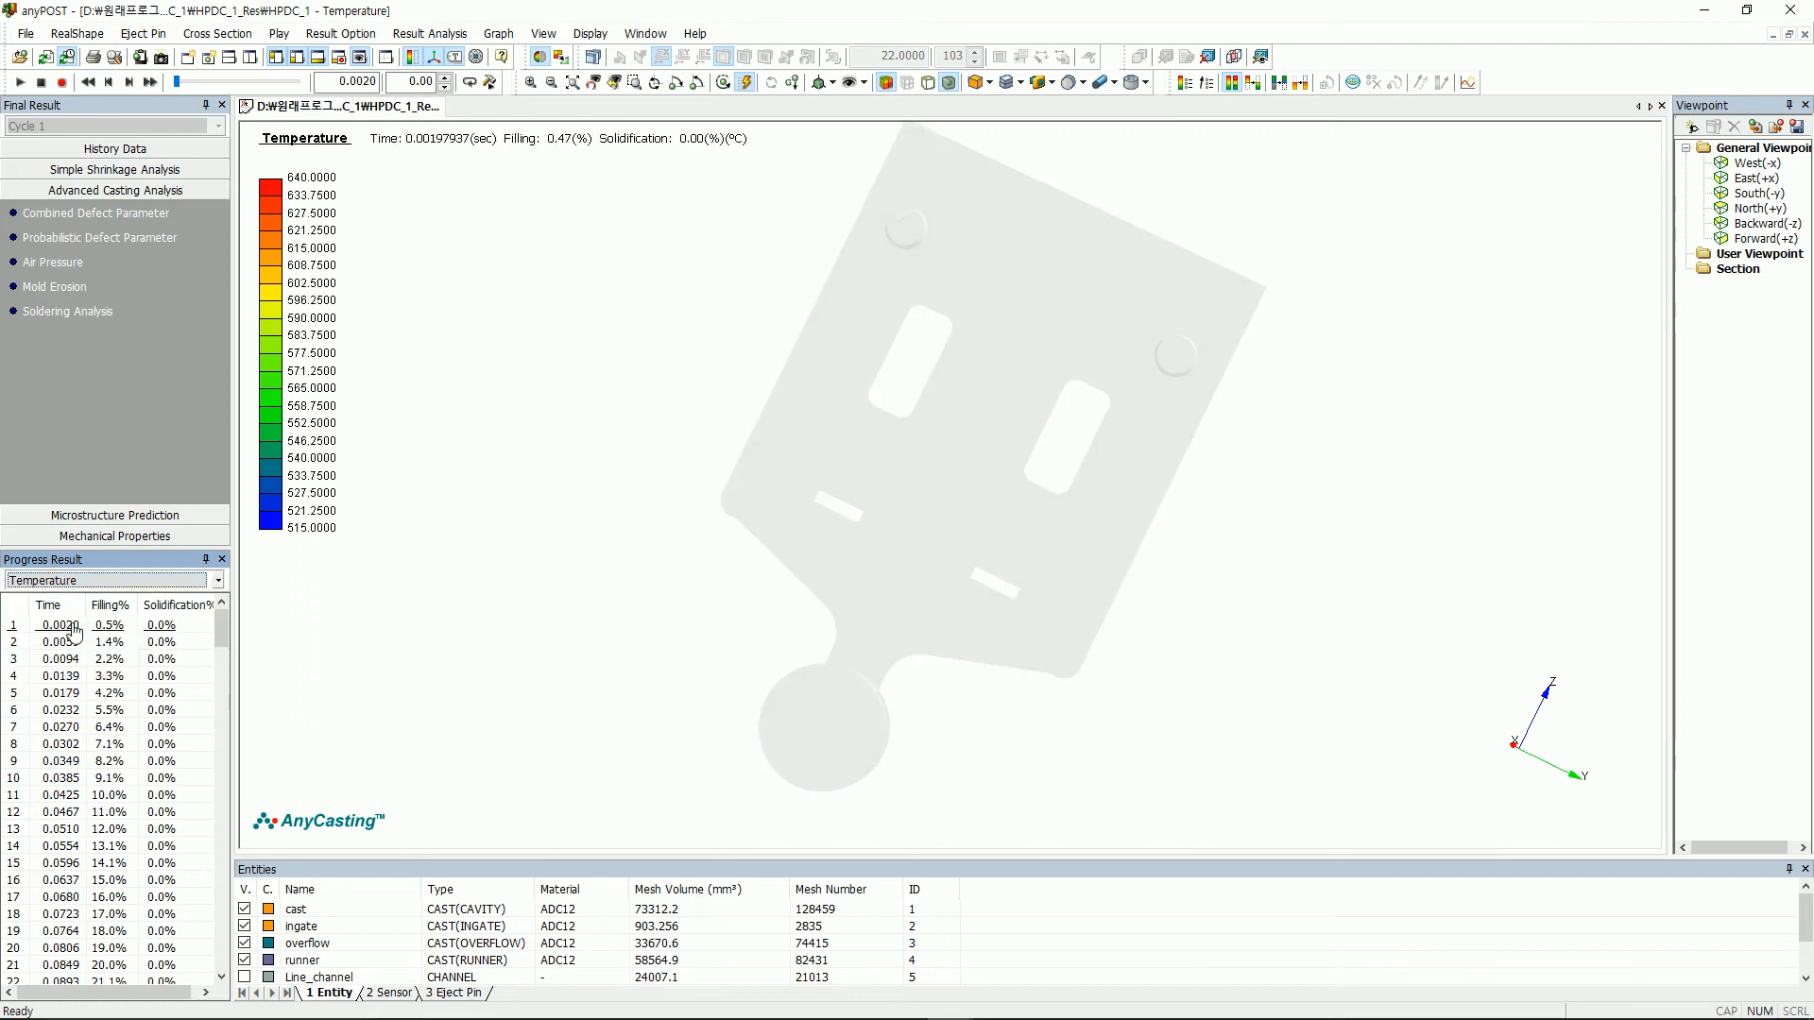
pyautogui.click(112, 897)
pyautogui.scroll(-6, 112, 897)
pyautogui.click(111, 884)
pyautogui.scroll(-4, 111, 892)
pyautogui.scroll(-14, 111, 891)
pyautogui.scroll(-4, 109, 882)
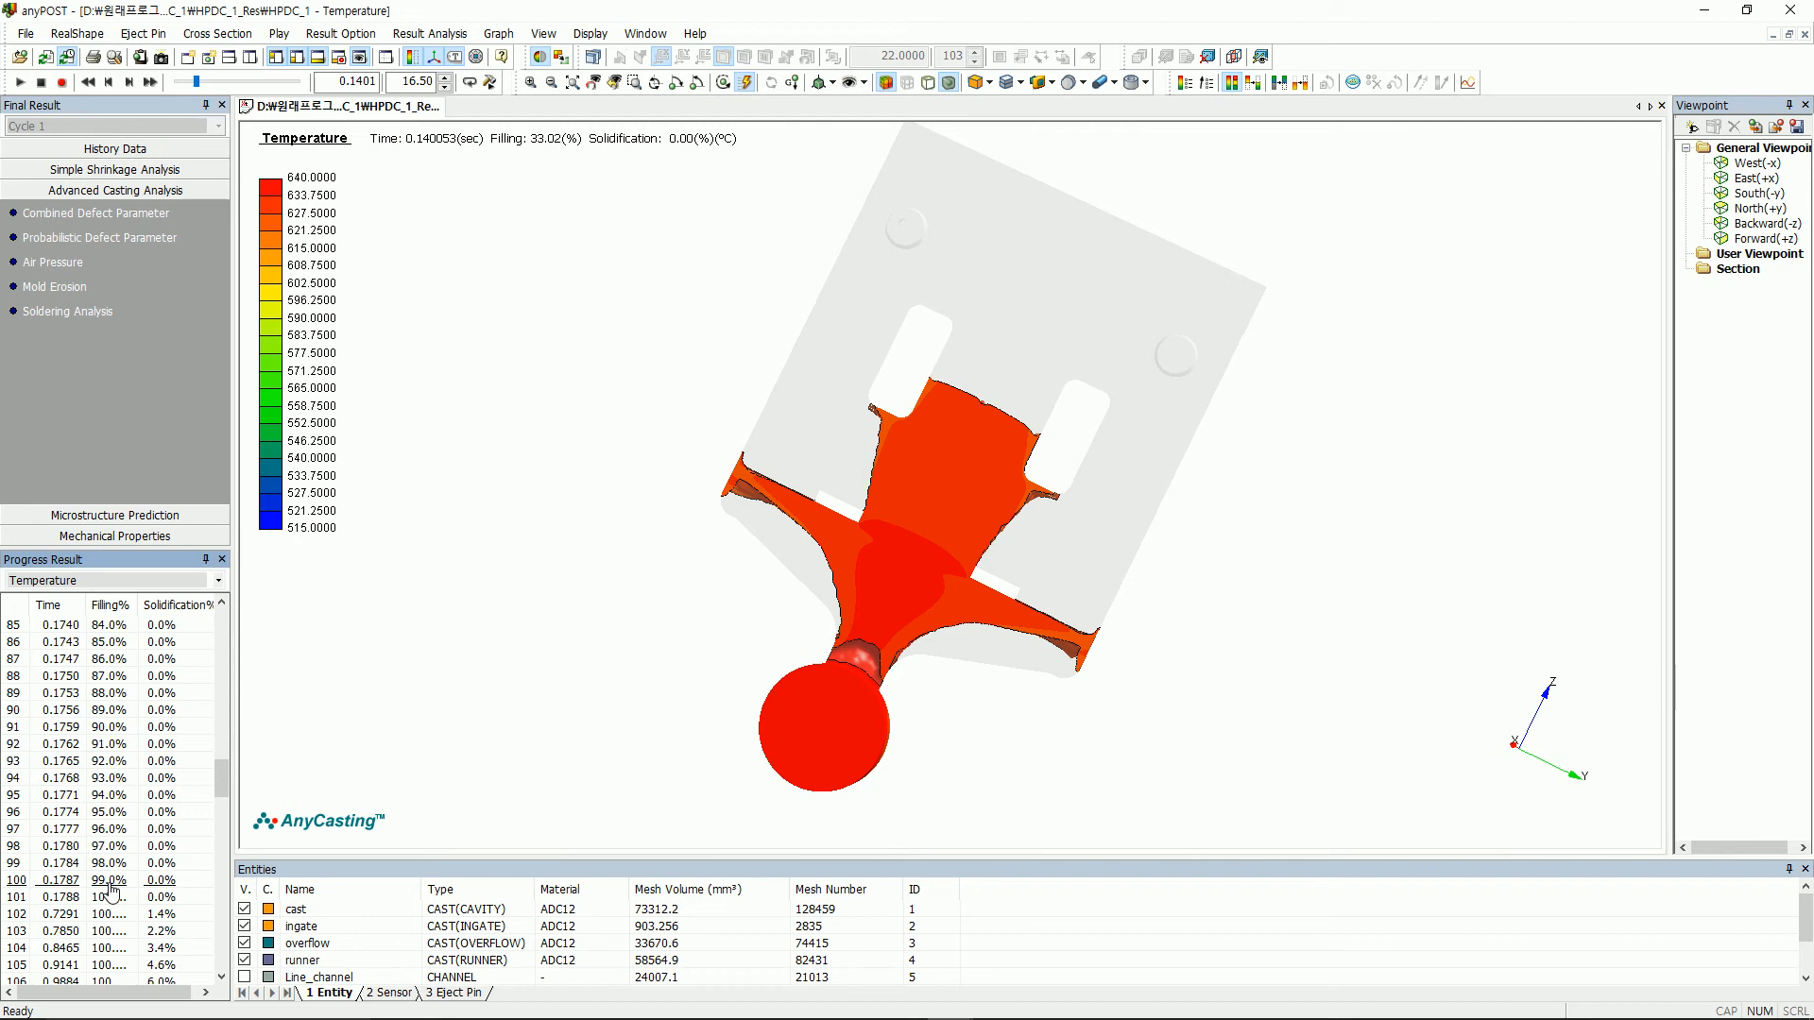
pyautogui.click(109, 881)
pyautogui.click(110, 898)
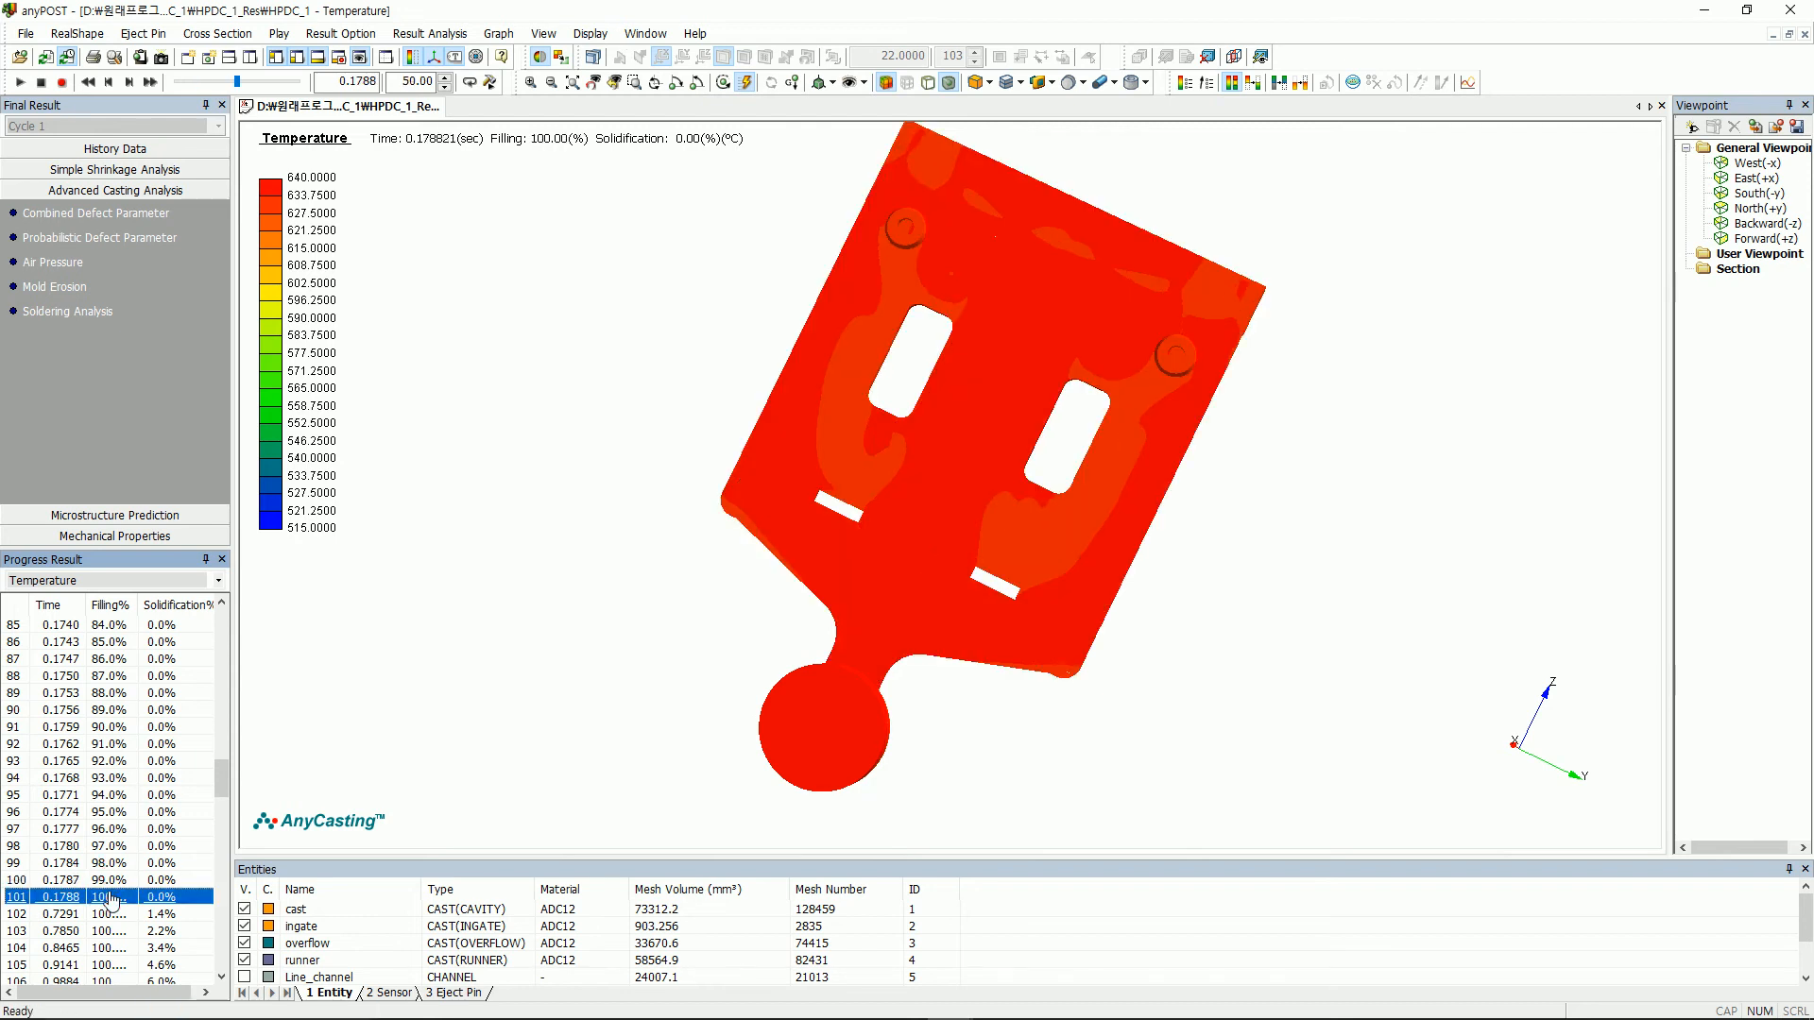
# - Step through the temperature results of the solidification phase from step 102 to step 155
pyautogui.scroll(-3, 111, 895)
pyautogui.click(108, 765)
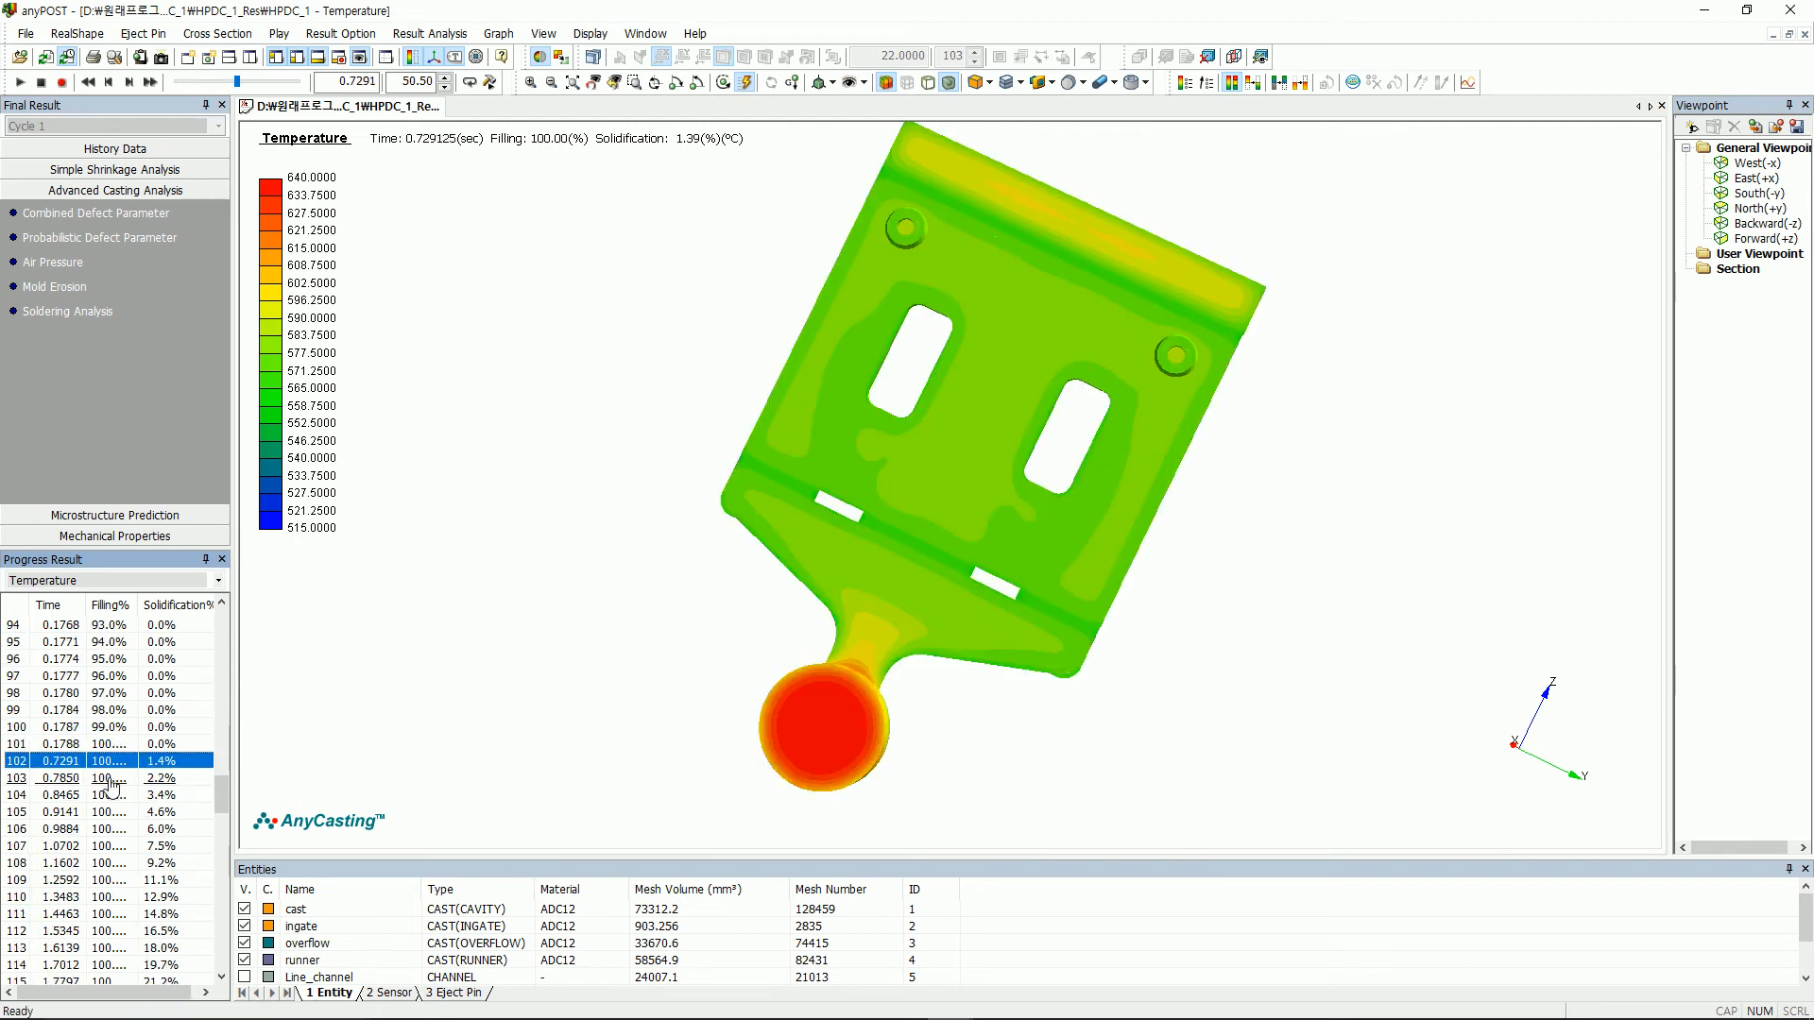
pyautogui.click(112, 781)
pyautogui.click(110, 796)
pyautogui.click(117, 916)
pyautogui.scroll(-5, 119, 926)
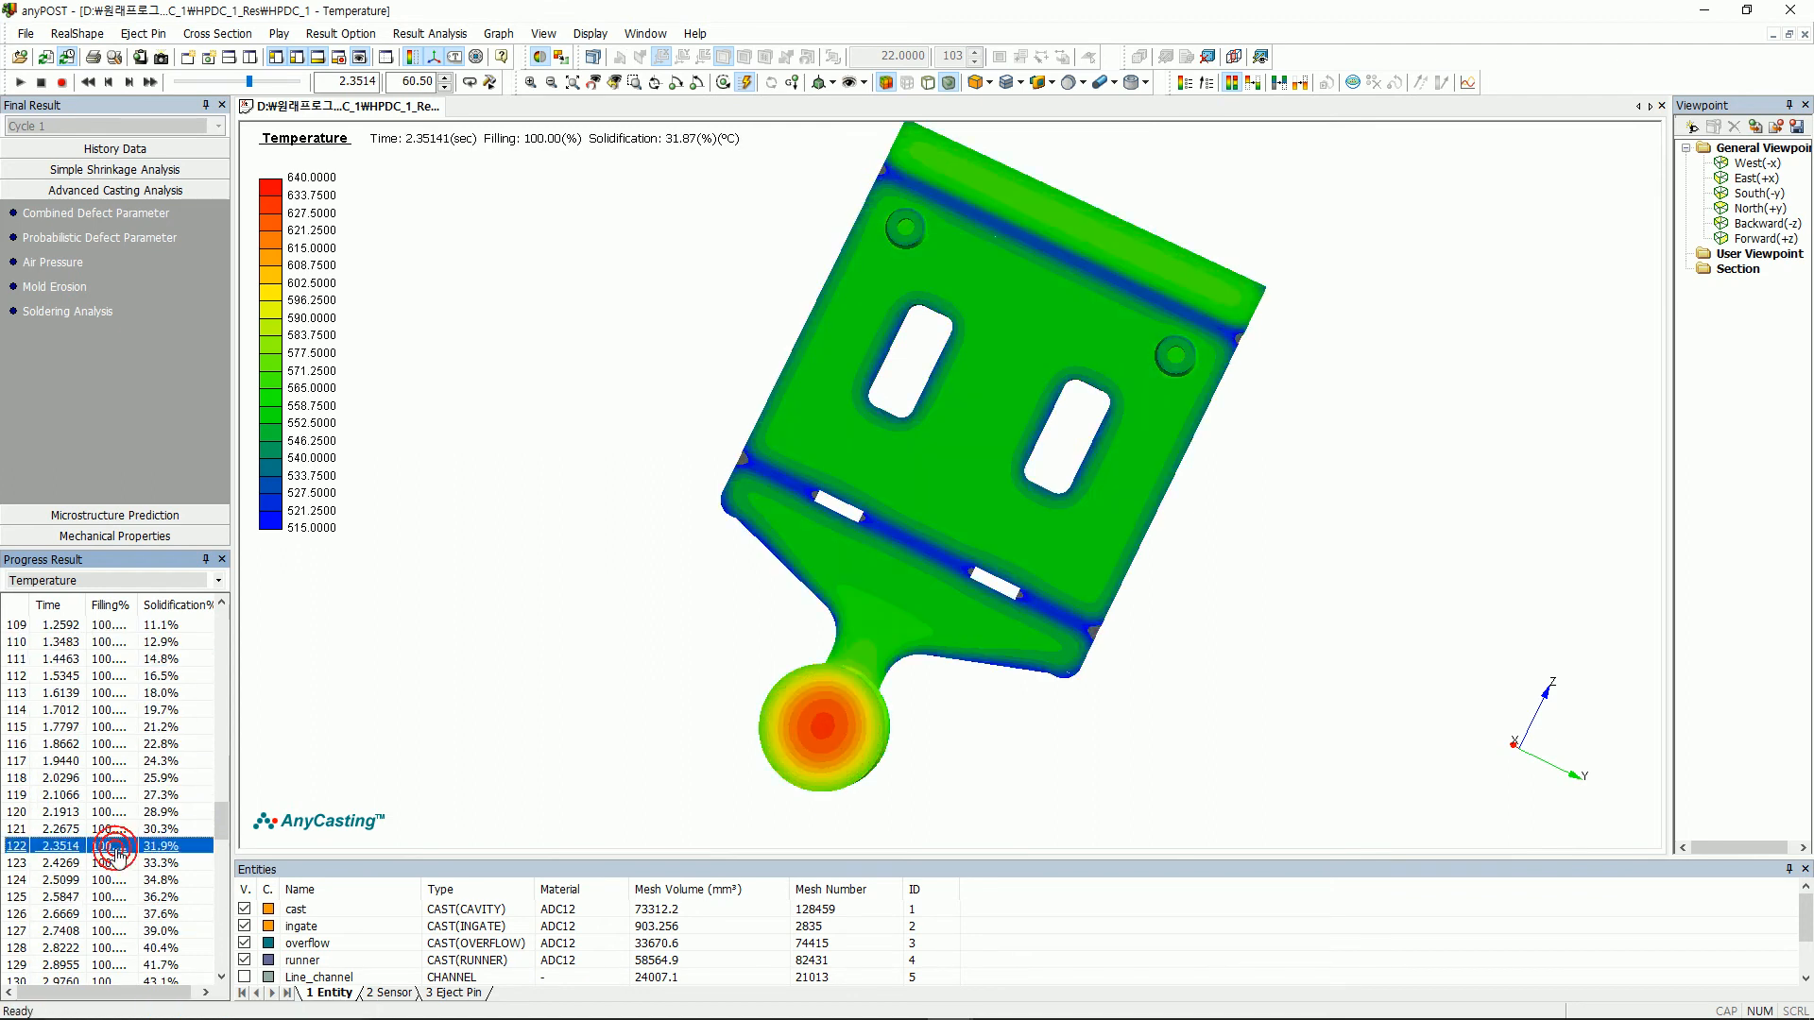
pyautogui.scroll(-3, 117, 855)
pyautogui.click(117, 850)
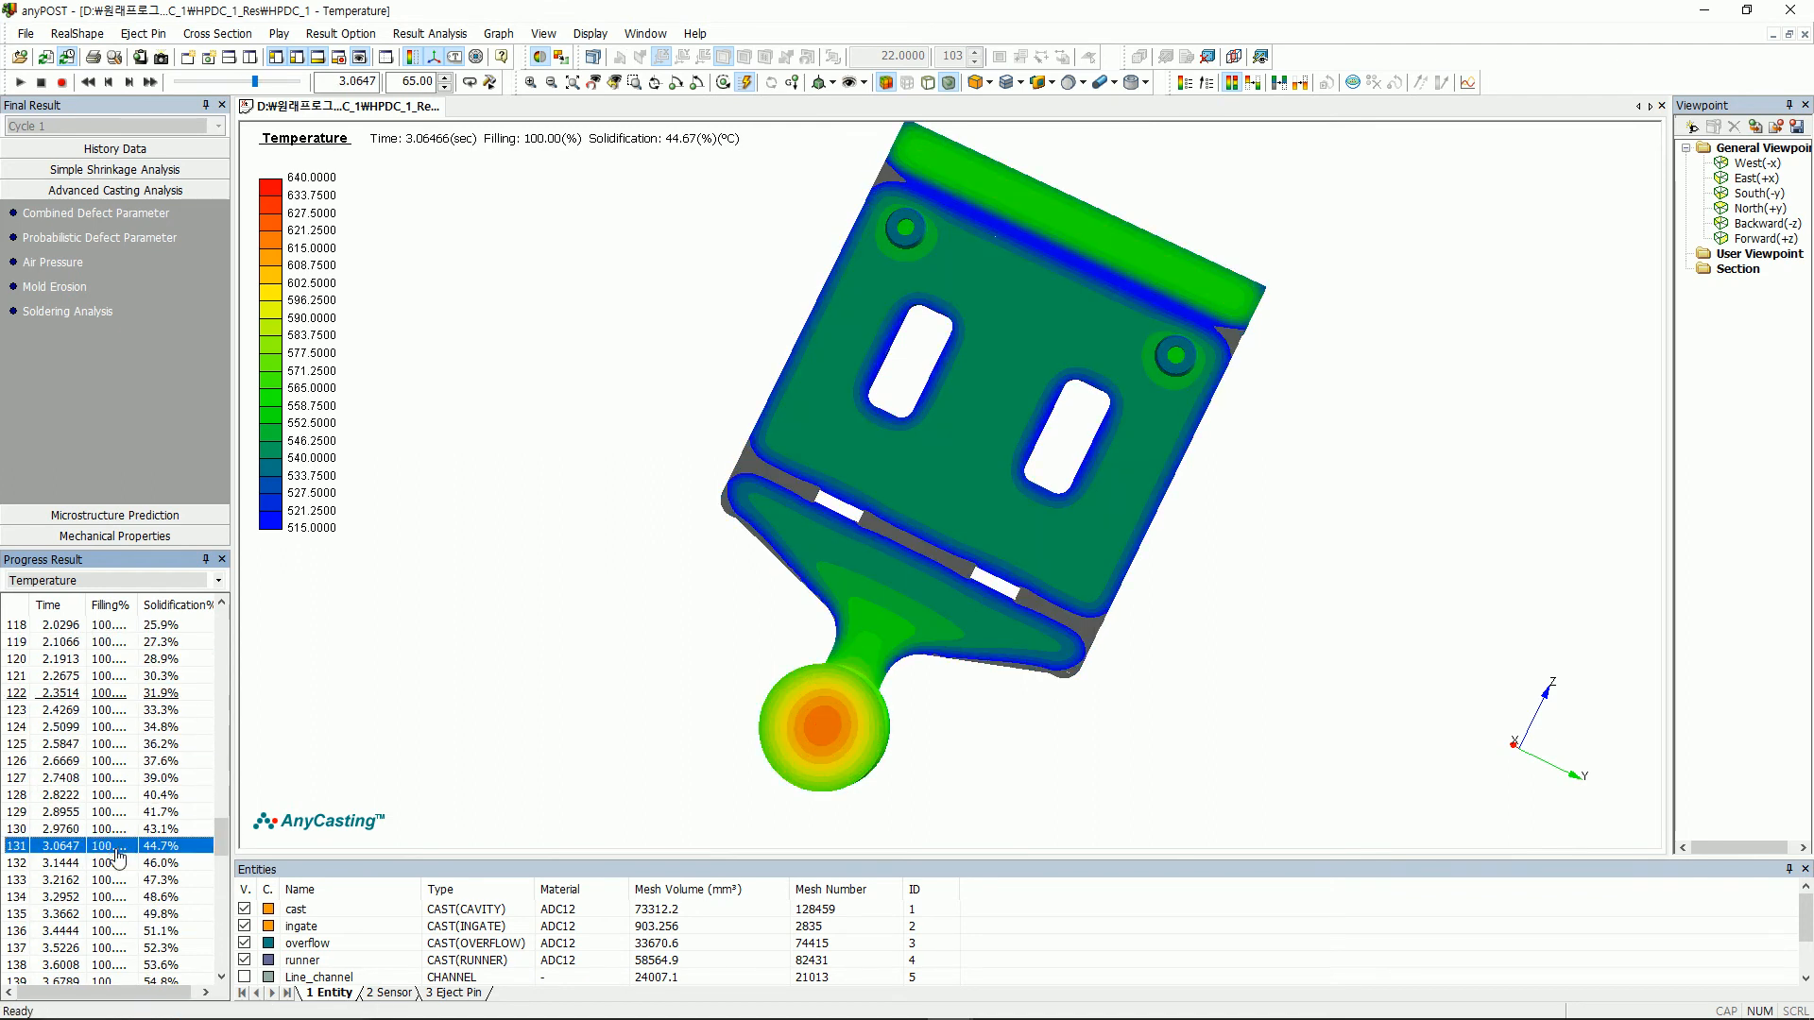
pyautogui.scroll(-4, 118, 855)
pyautogui.click(117, 848)
pyautogui.scroll(-4, 117, 856)
pyautogui.click(114, 848)
# - Examine the temperature results of the remaining solidification stages through to the final step 201
pyautogui.scroll(-2, 115, 847)
pyautogui.click(113, 848)
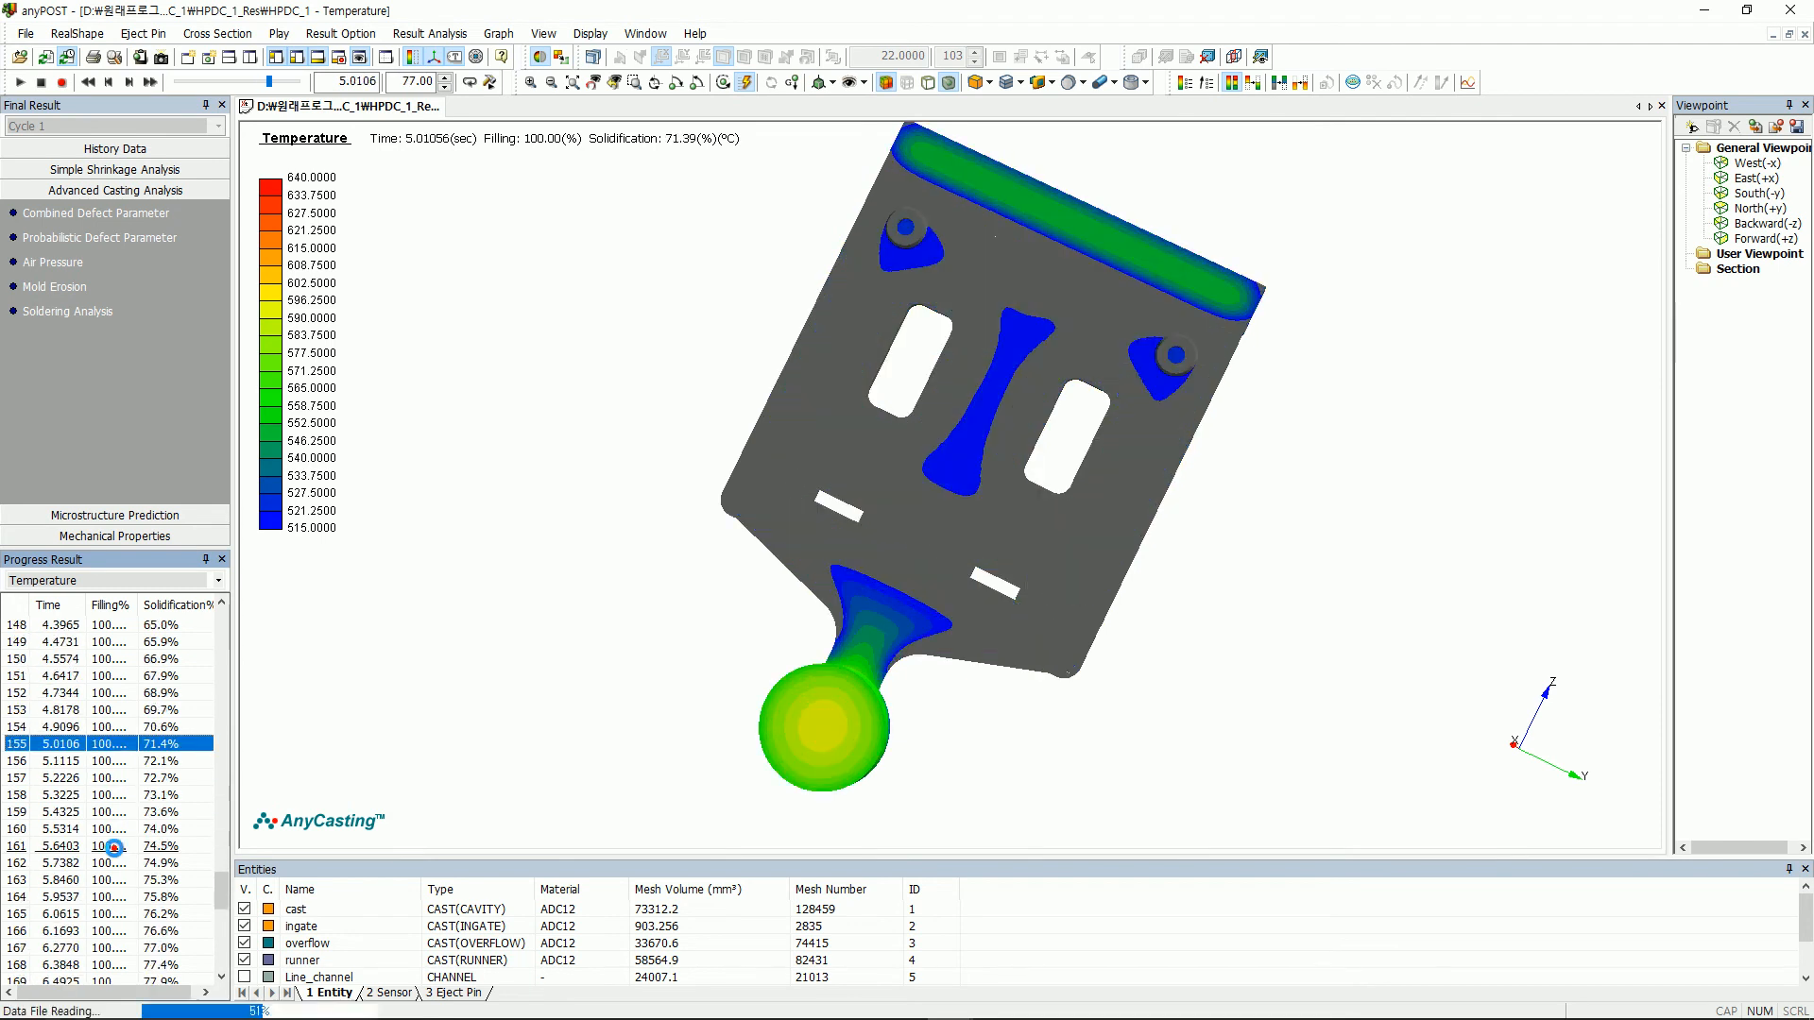
pyautogui.scroll(-1, 114, 848)
pyautogui.click(115, 848)
pyautogui.scroll(-1, 117, 855)
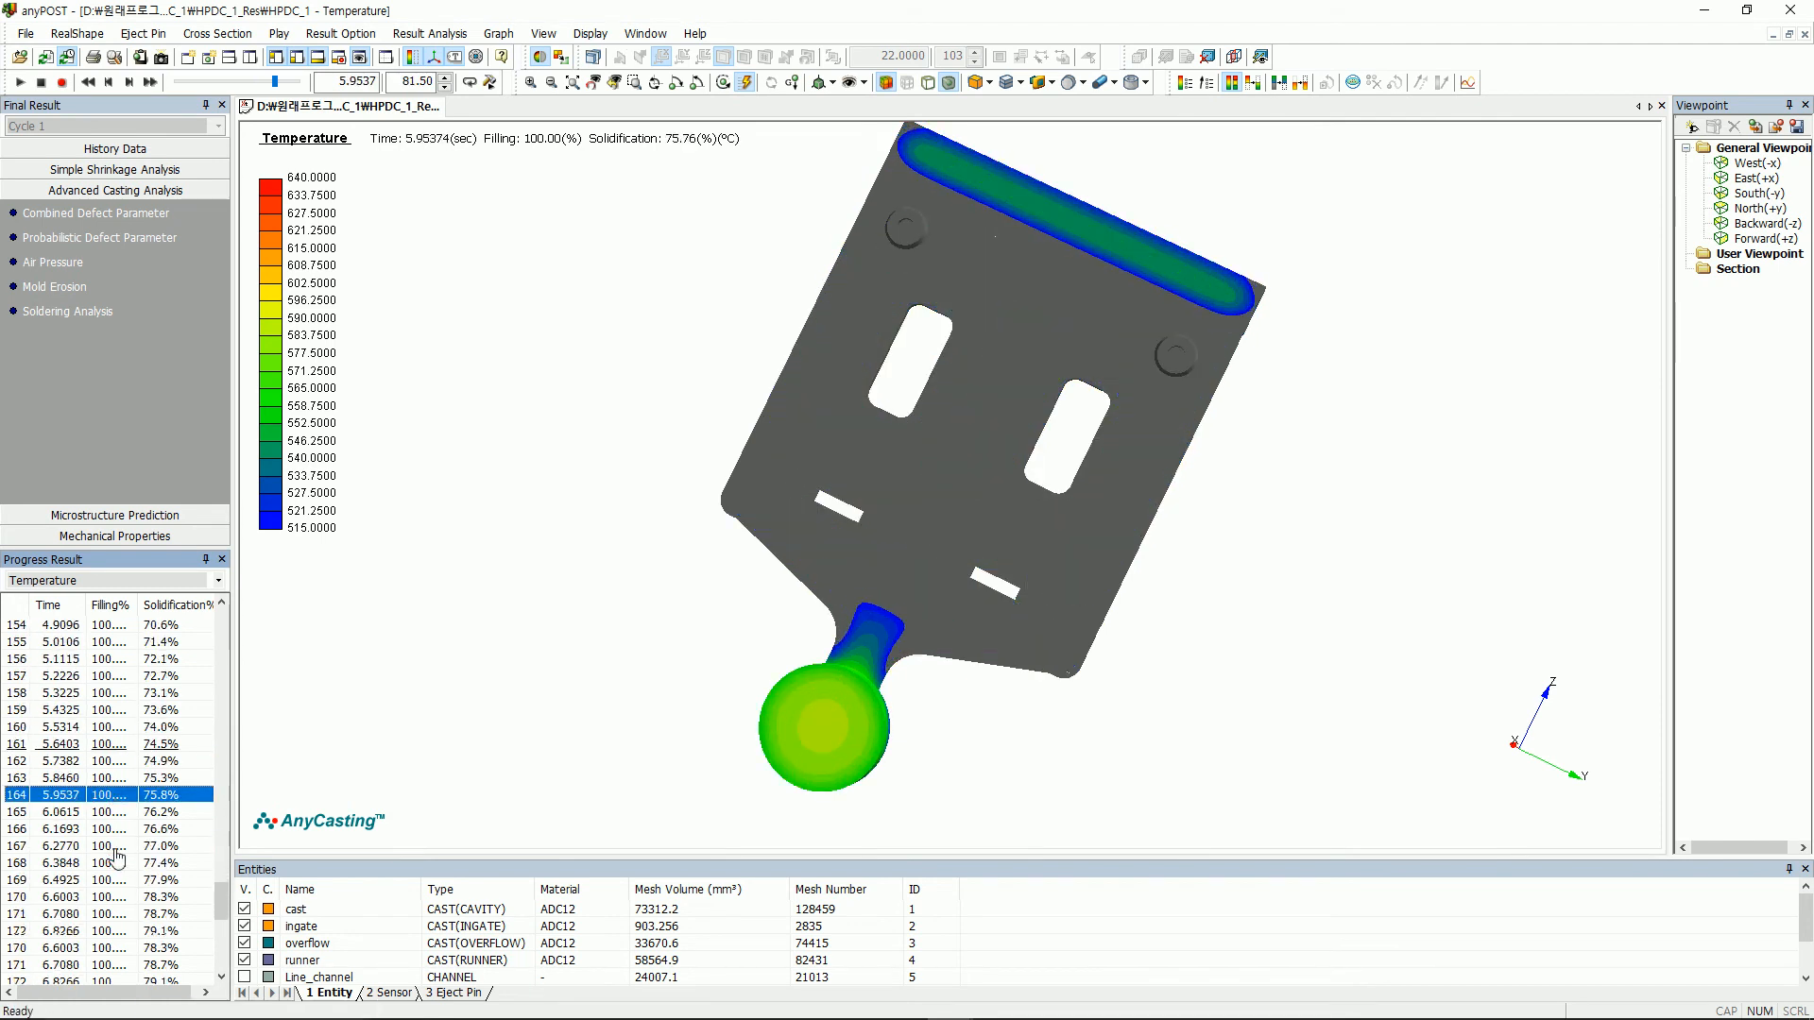
pyautogui.scroll(-4, 117, 857)
pyautogui.click(115, 848)
pyautogui.scroll(-4, 114, 855)
pyautogui.click(114, 847)
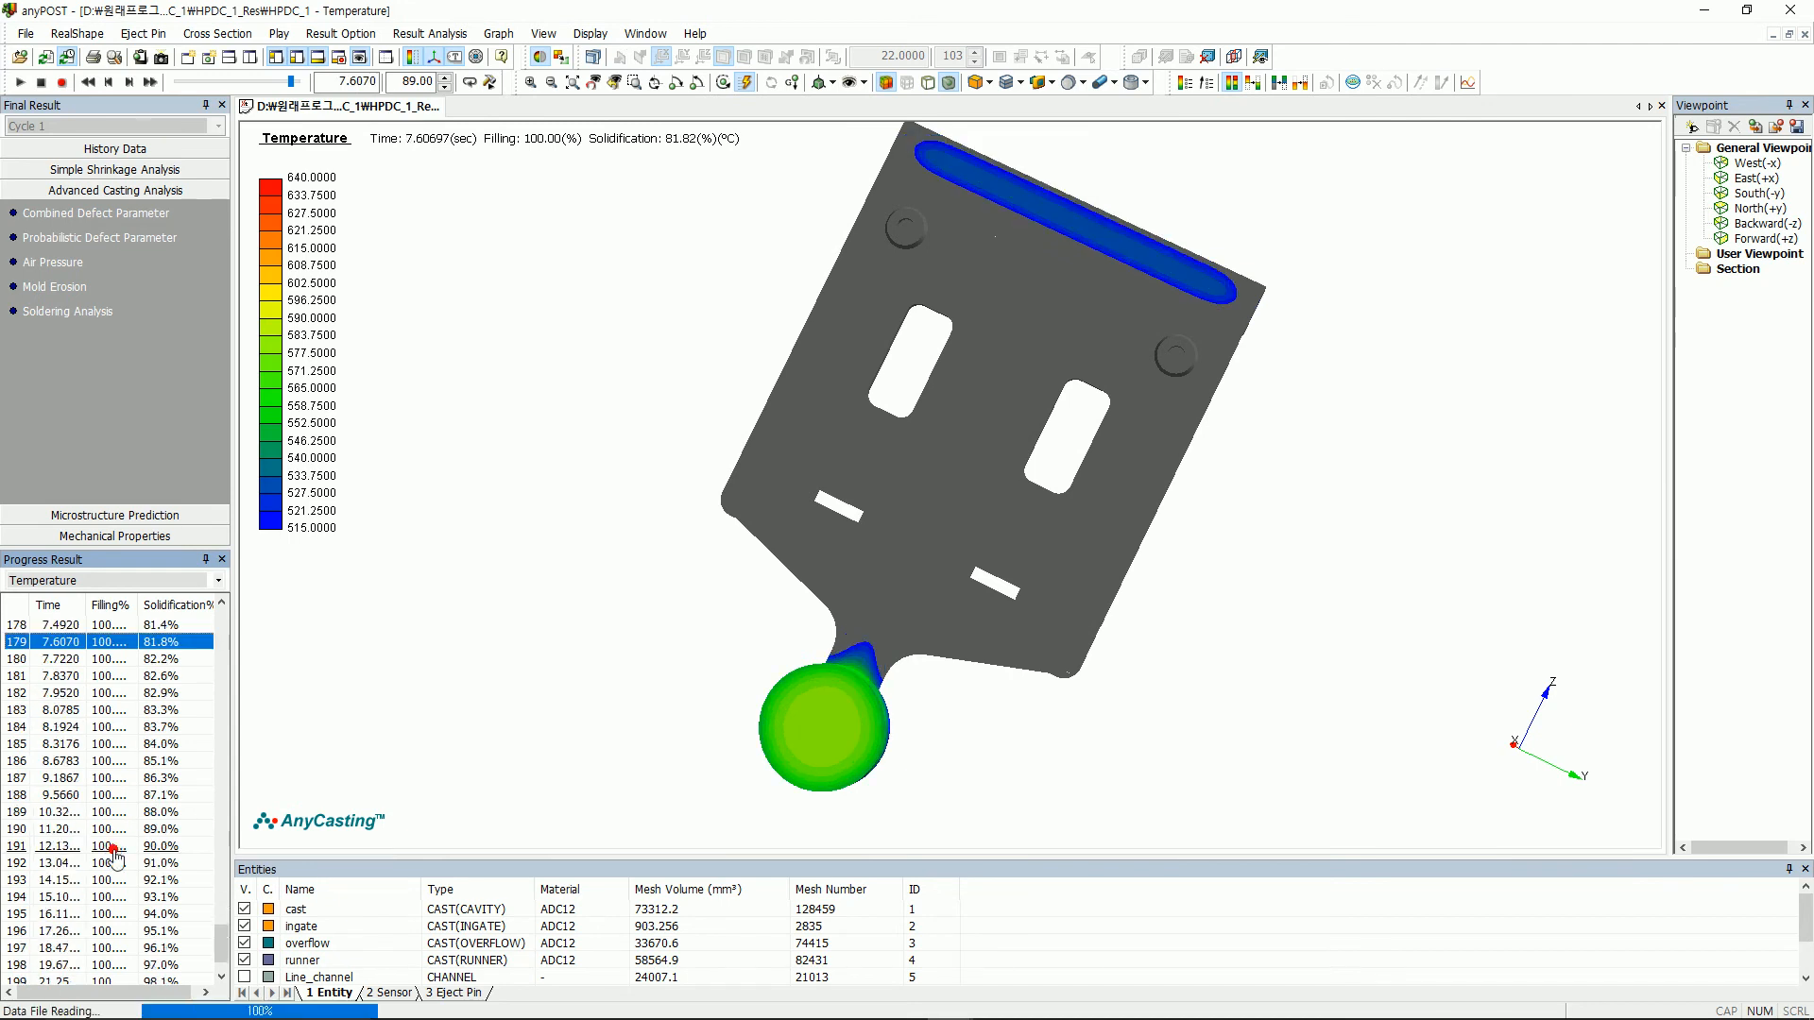
pyautogui.scroll(-1, 115, 857)
pyautogui.click(107, 964)
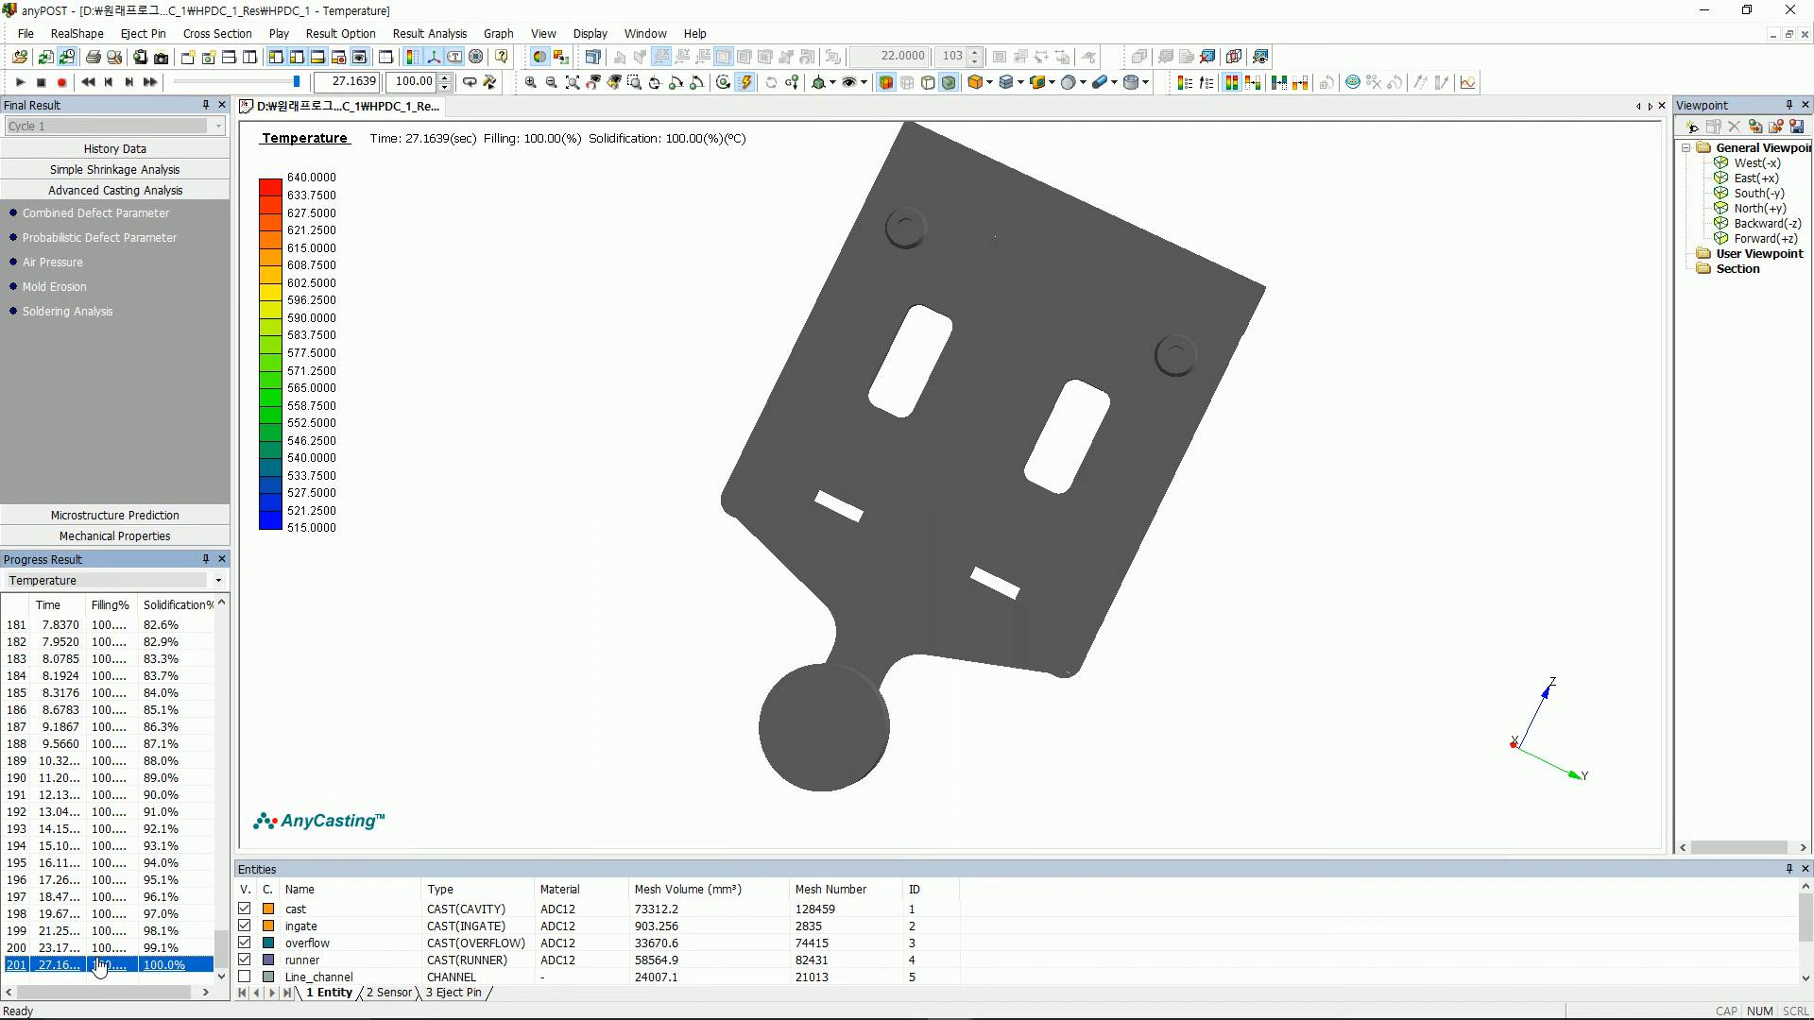
# - Display the Velocity progress result at step 101, the end of filling
pyautogui.click(124, 581)
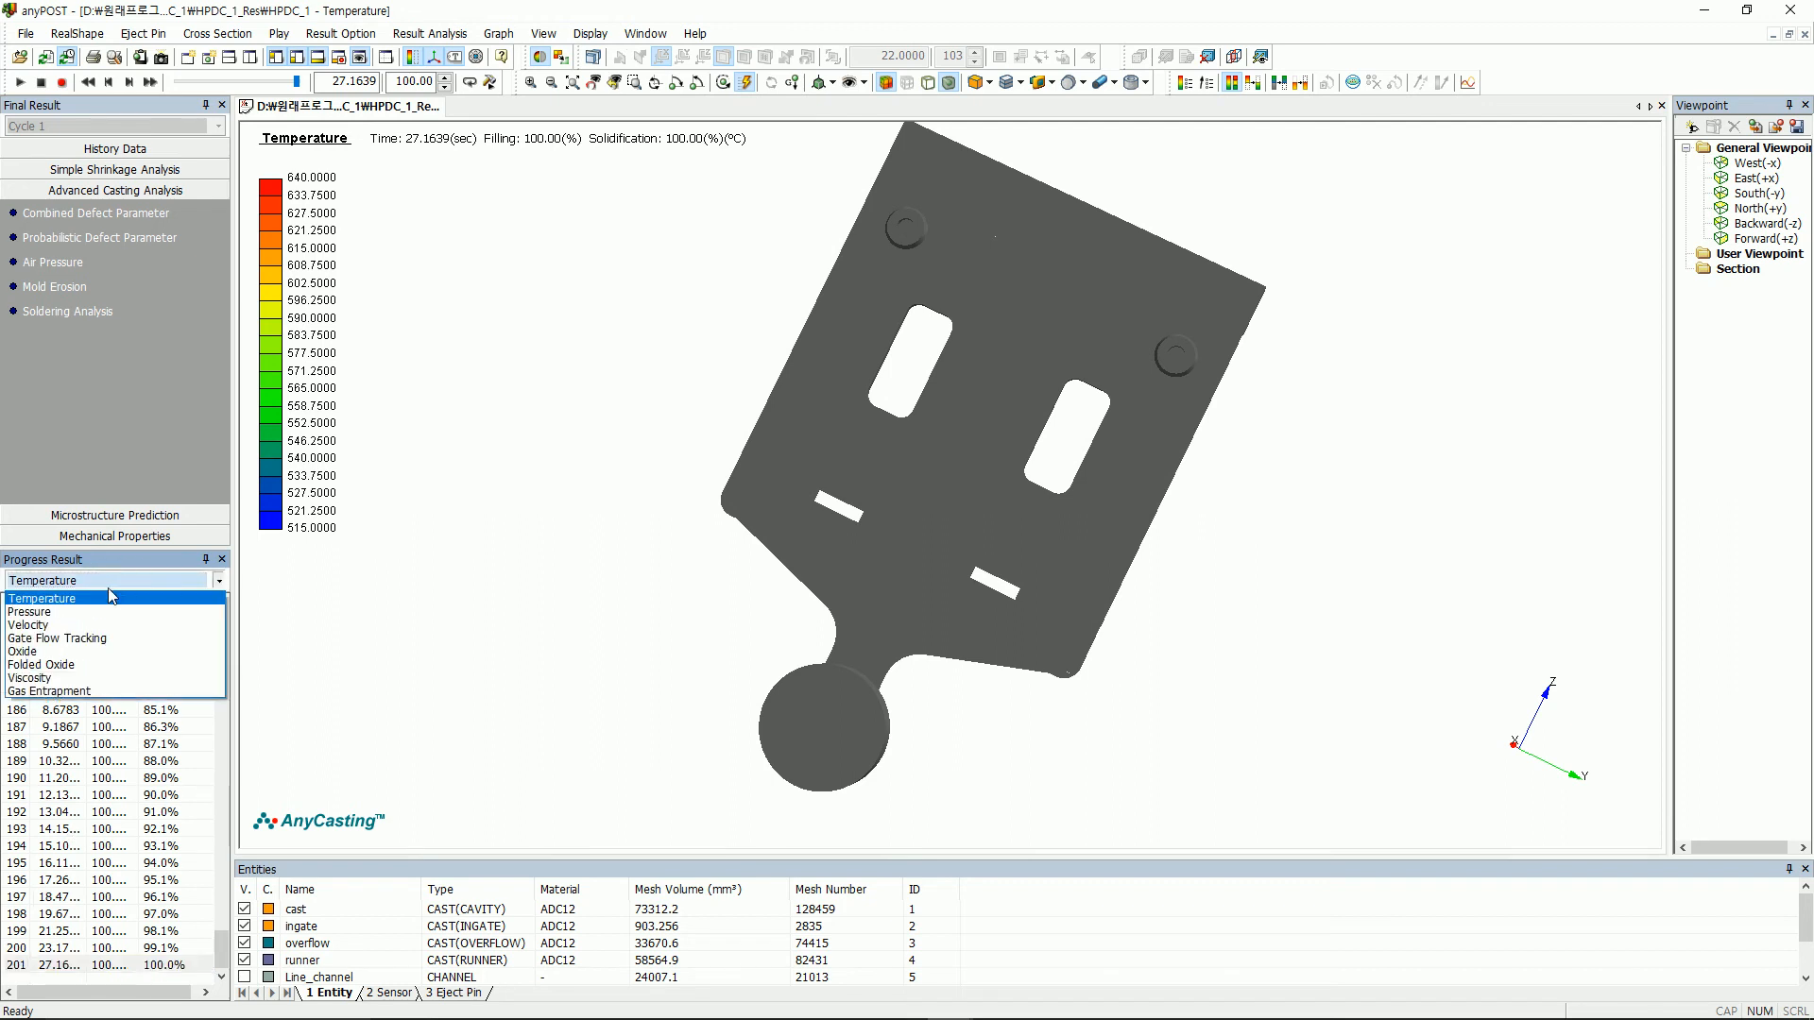
pyautogui.click(57, 624)
pyautogui.moveTo(216, 965); pyautogui.dragTo(216, 790)
pyautogui.click(131, 896)
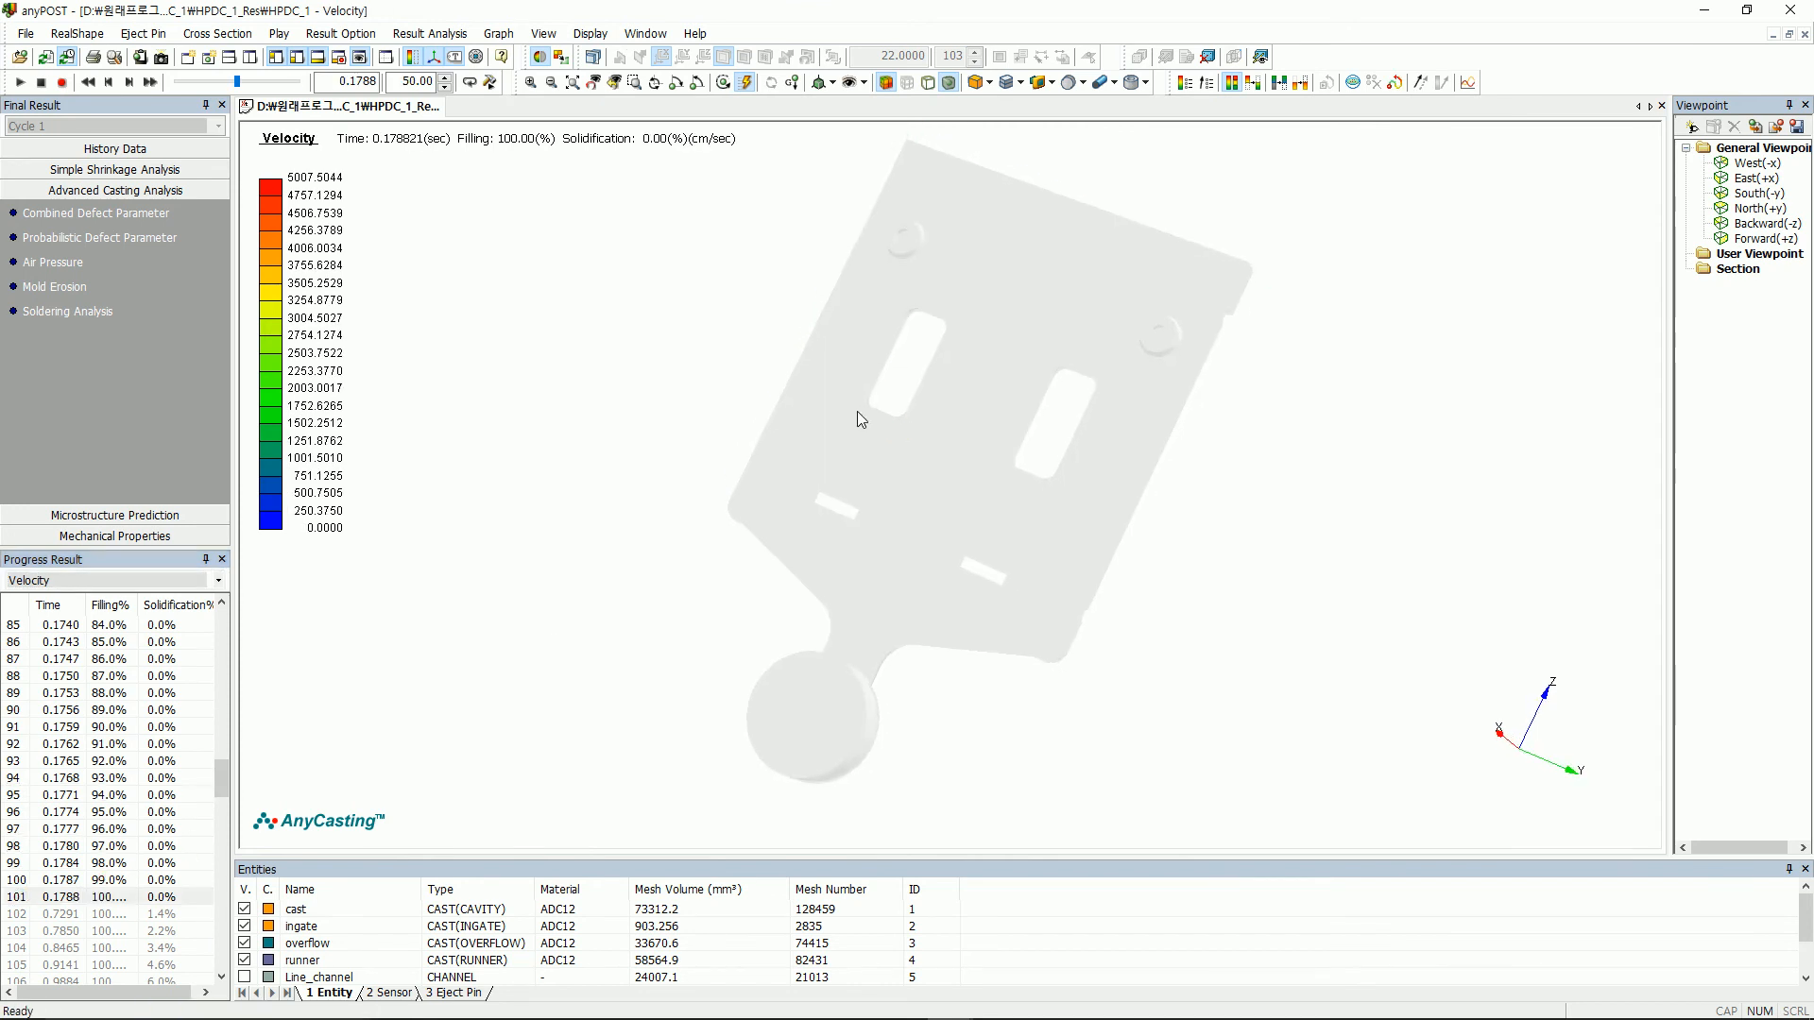
# - Set the velocity vectors to constant color and constant length, with a length of 10 pixels and a thickness of 2 pixels
pyautogui.click(1208, 83)
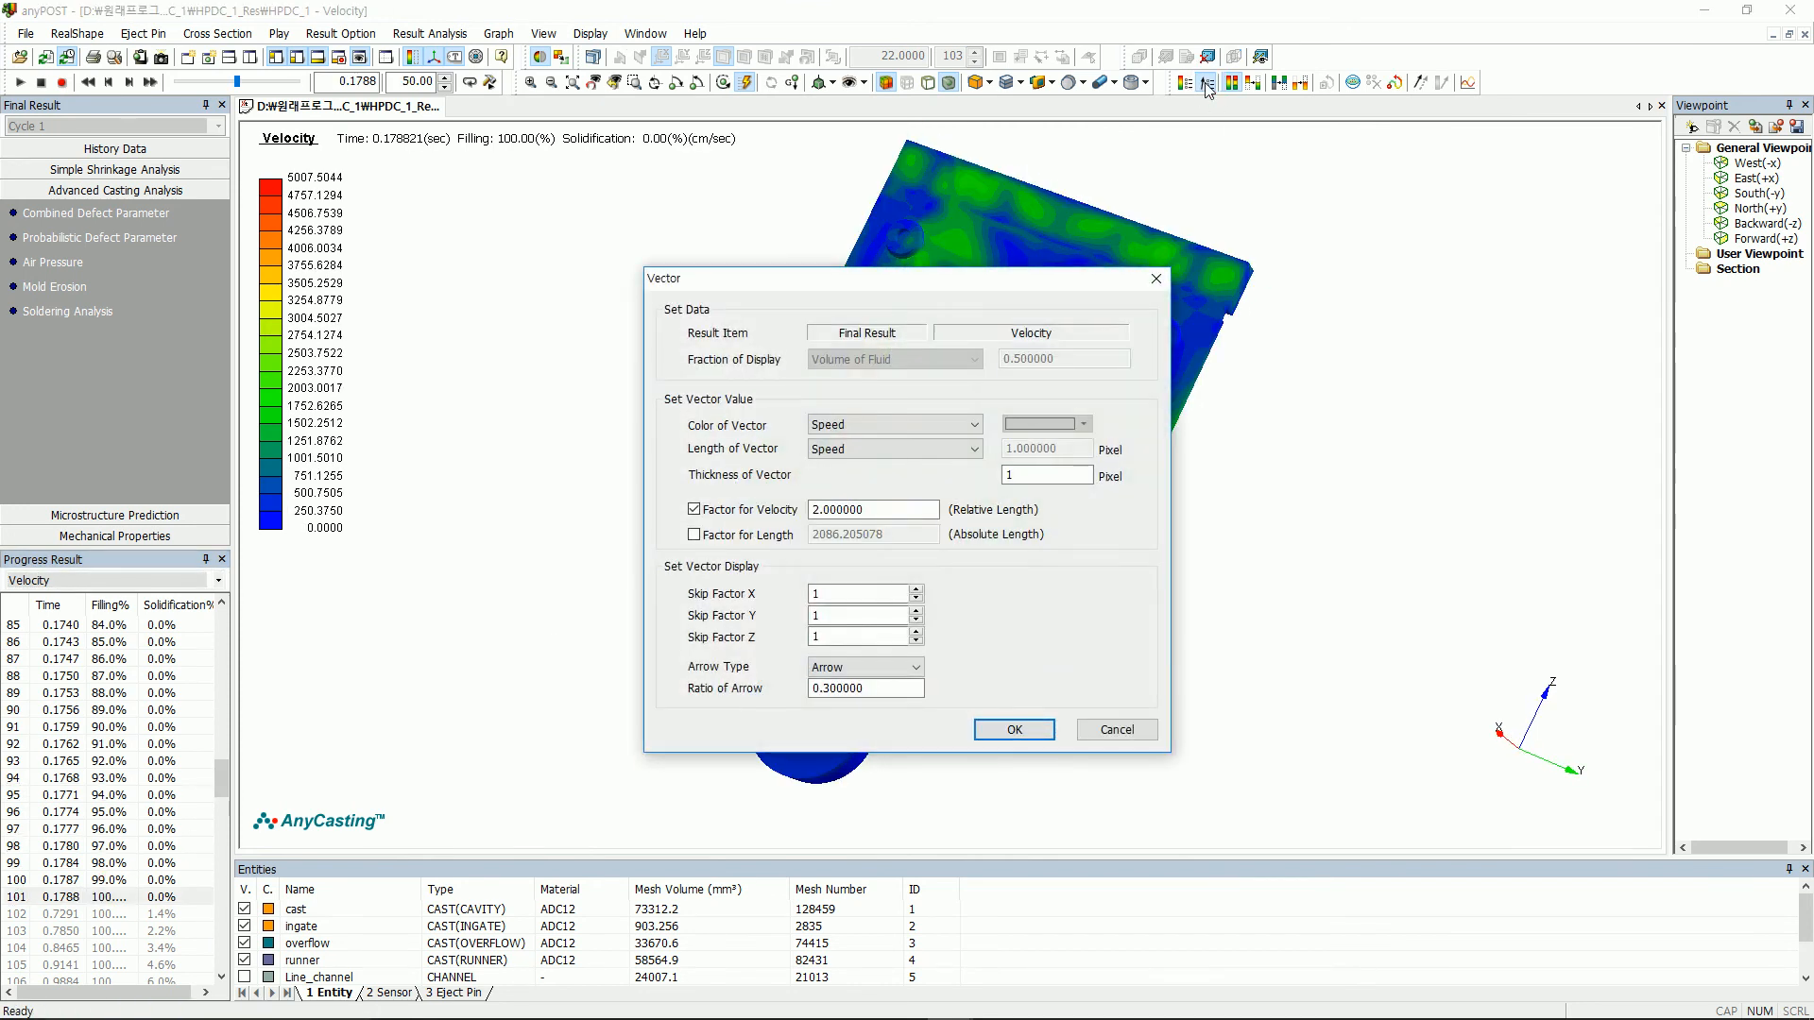
pyautogui.click(855, 424)
pyautogui.click(845, 451)
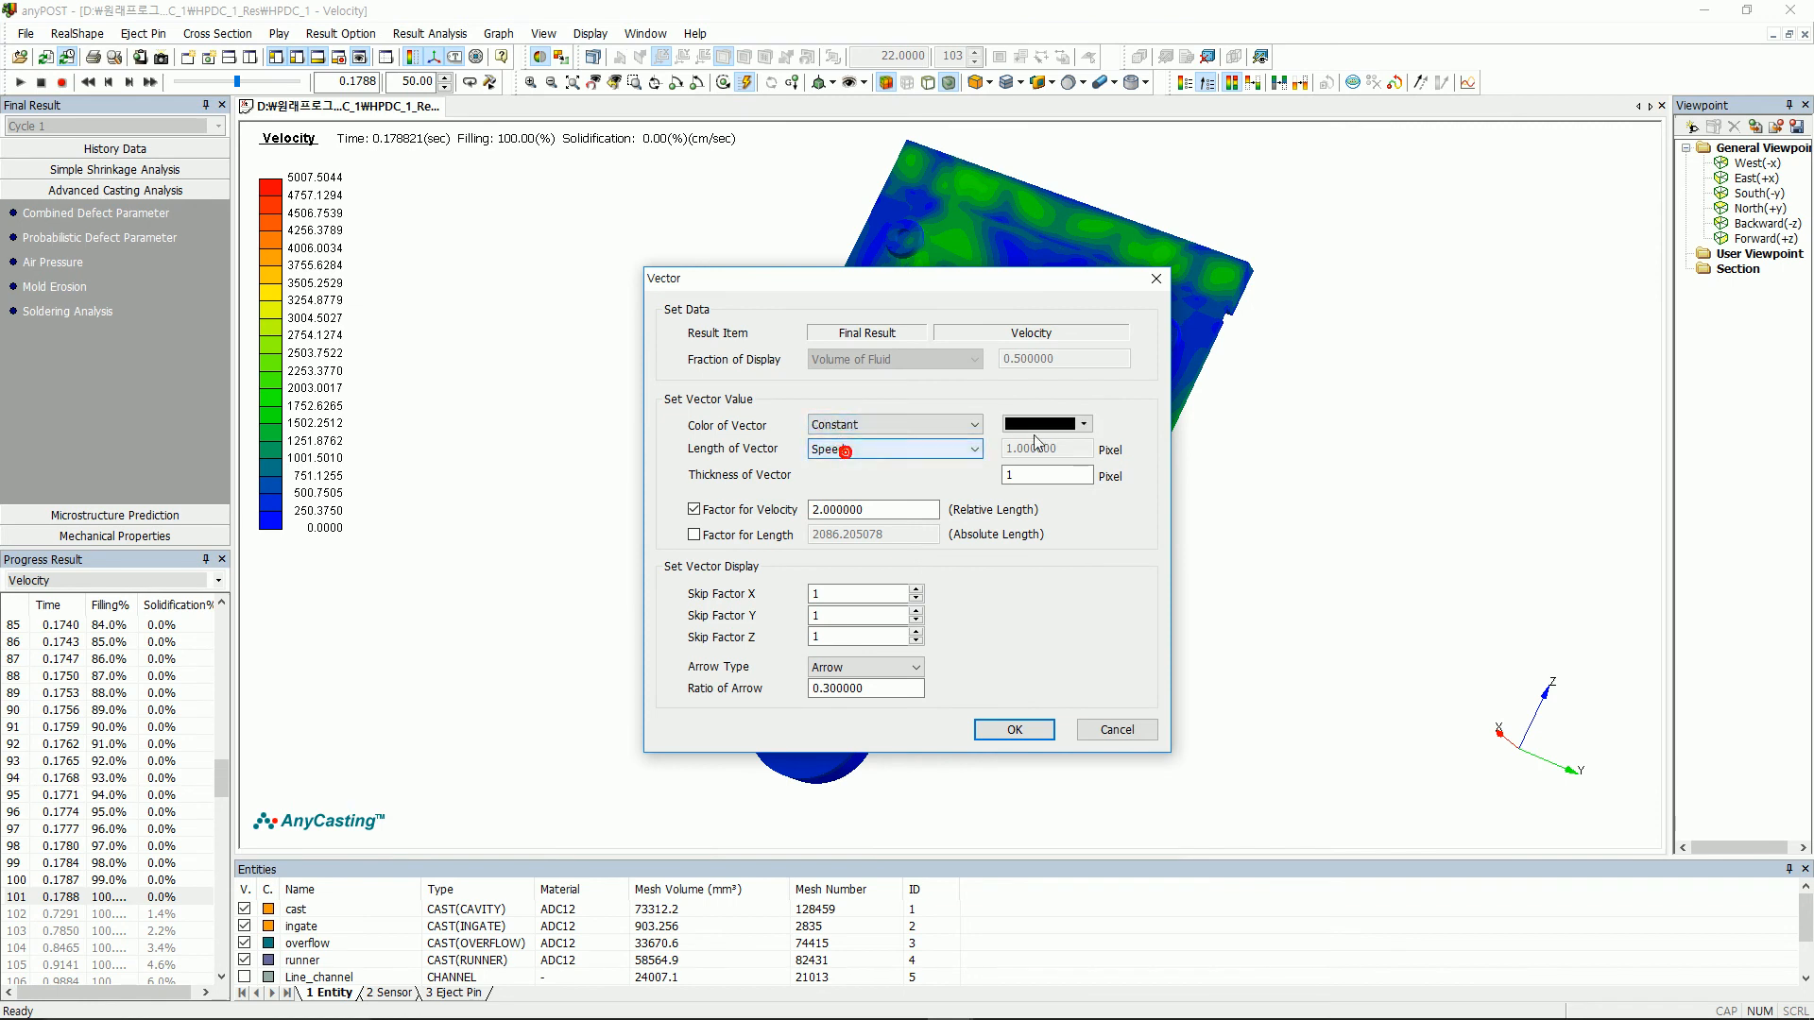
pyautogui.click(941, 452)
pyautogui.click(888, 477)
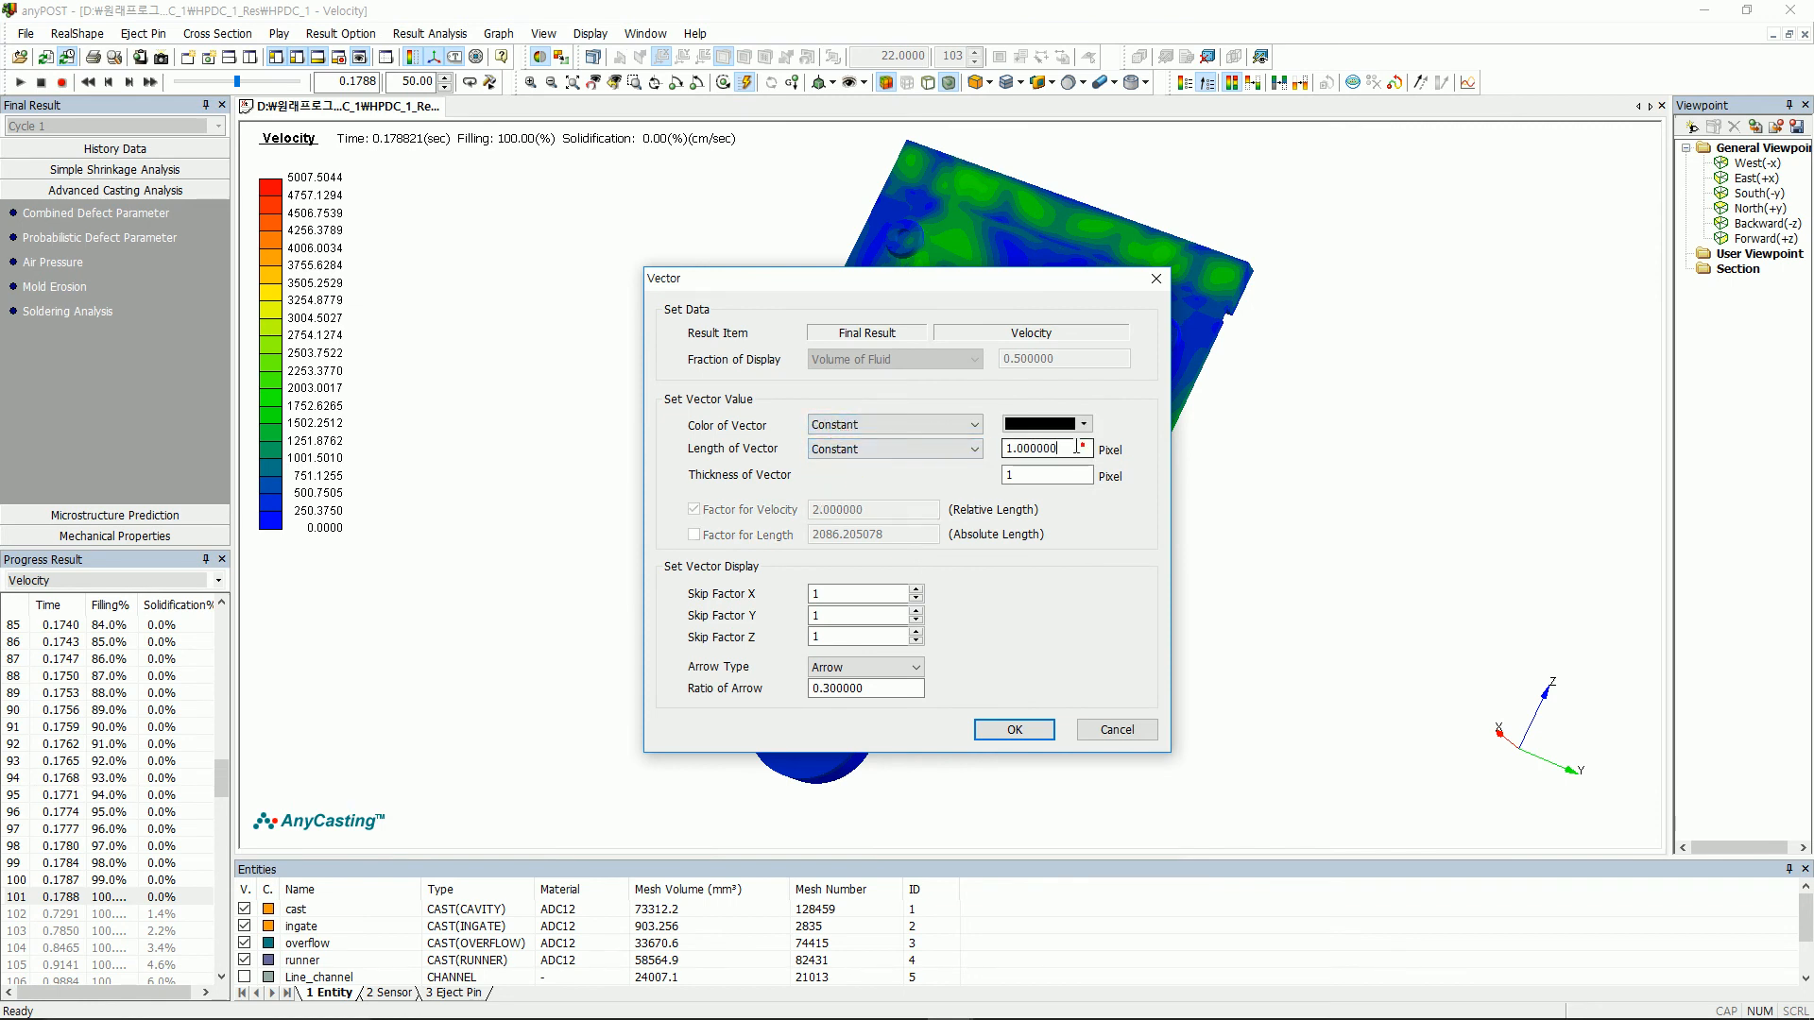
pyautogui.write('10')
pyautogui.doubleClick(1064, 474)
pyautogui.write('2')
pyautogui.press('Tab')
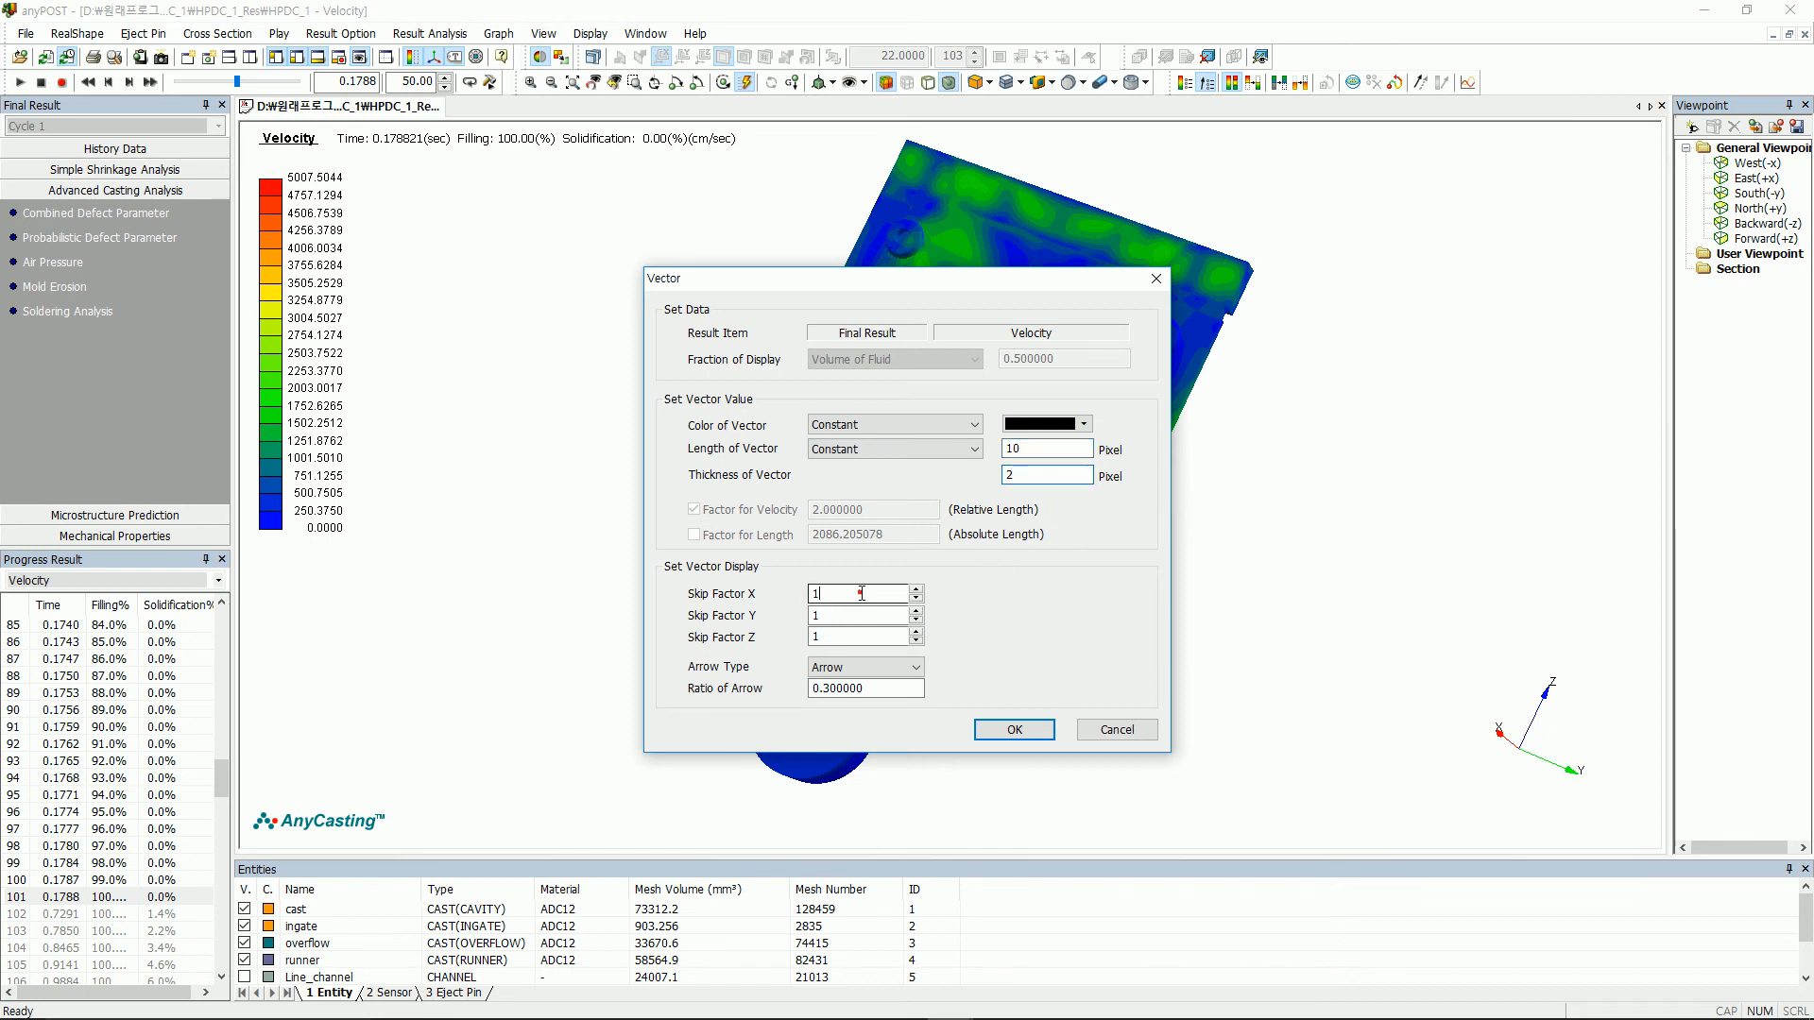
# - Set the vector skip factors for X, Y and Z to 6 and apply the vector settings
pyautogui.doubleClick(826, 616)
pyautogui.doubleClick(833, 635)
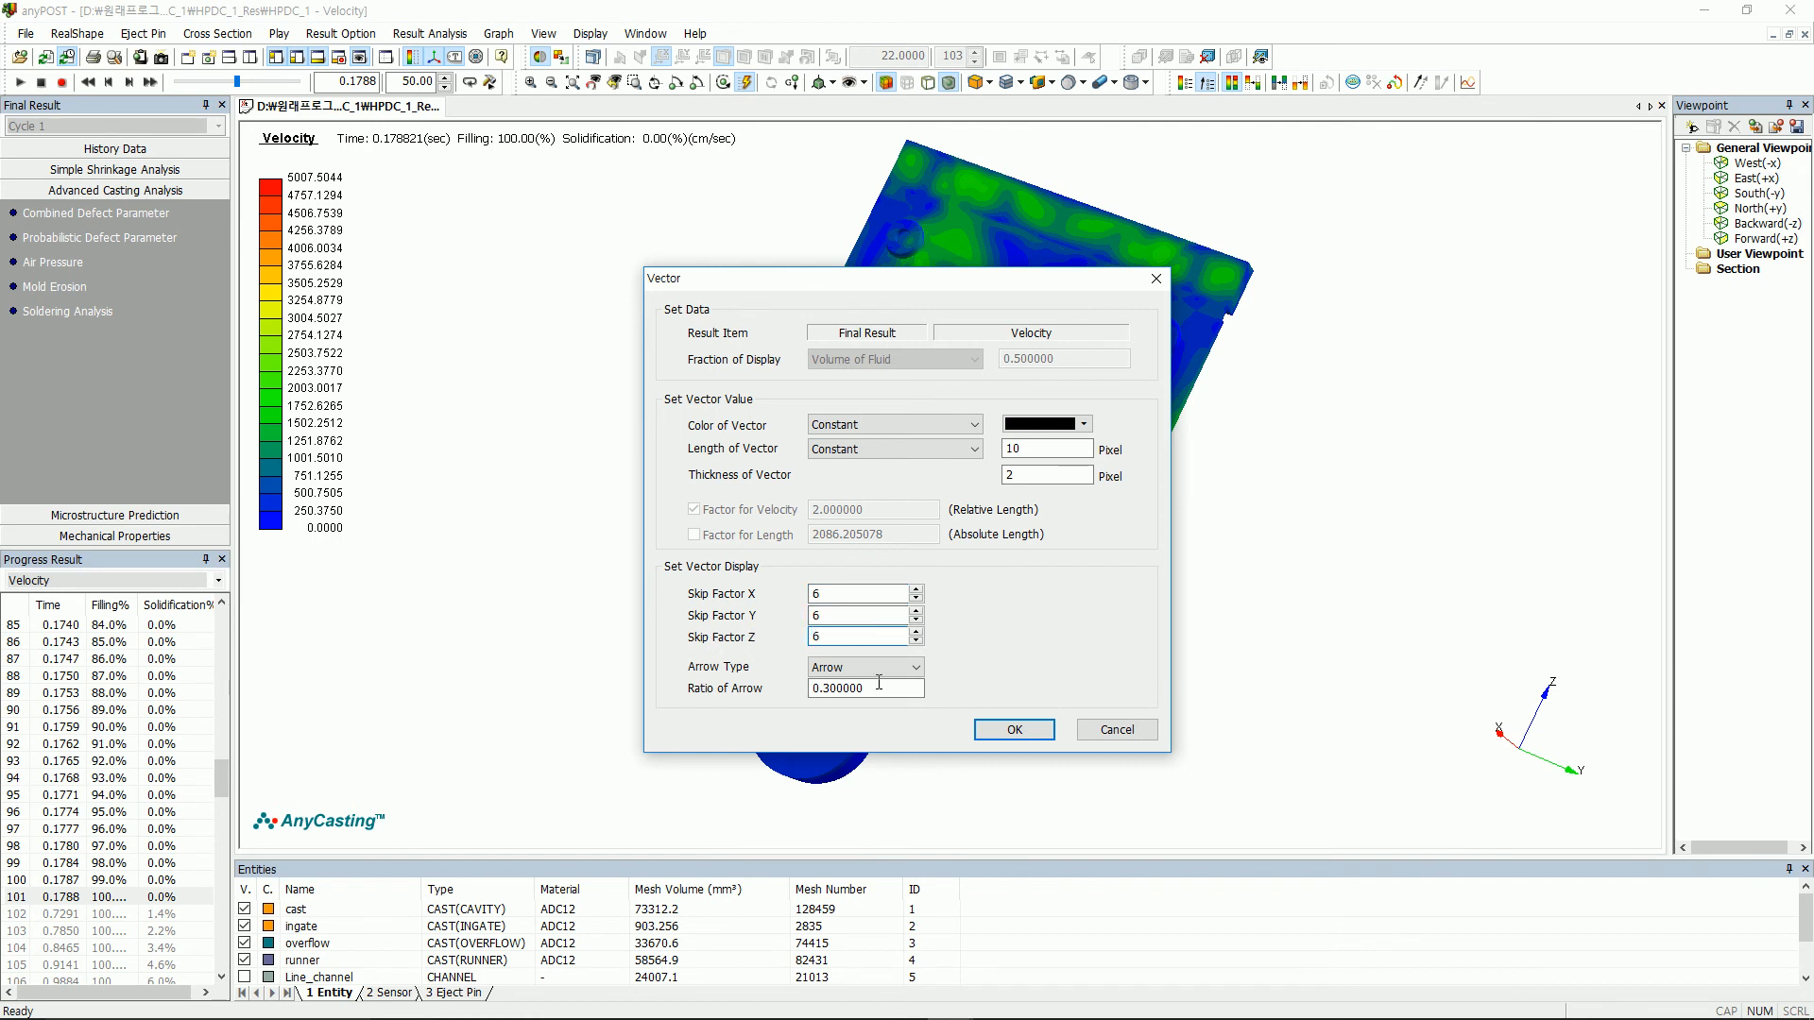
pyautogui.click(1014, 729)
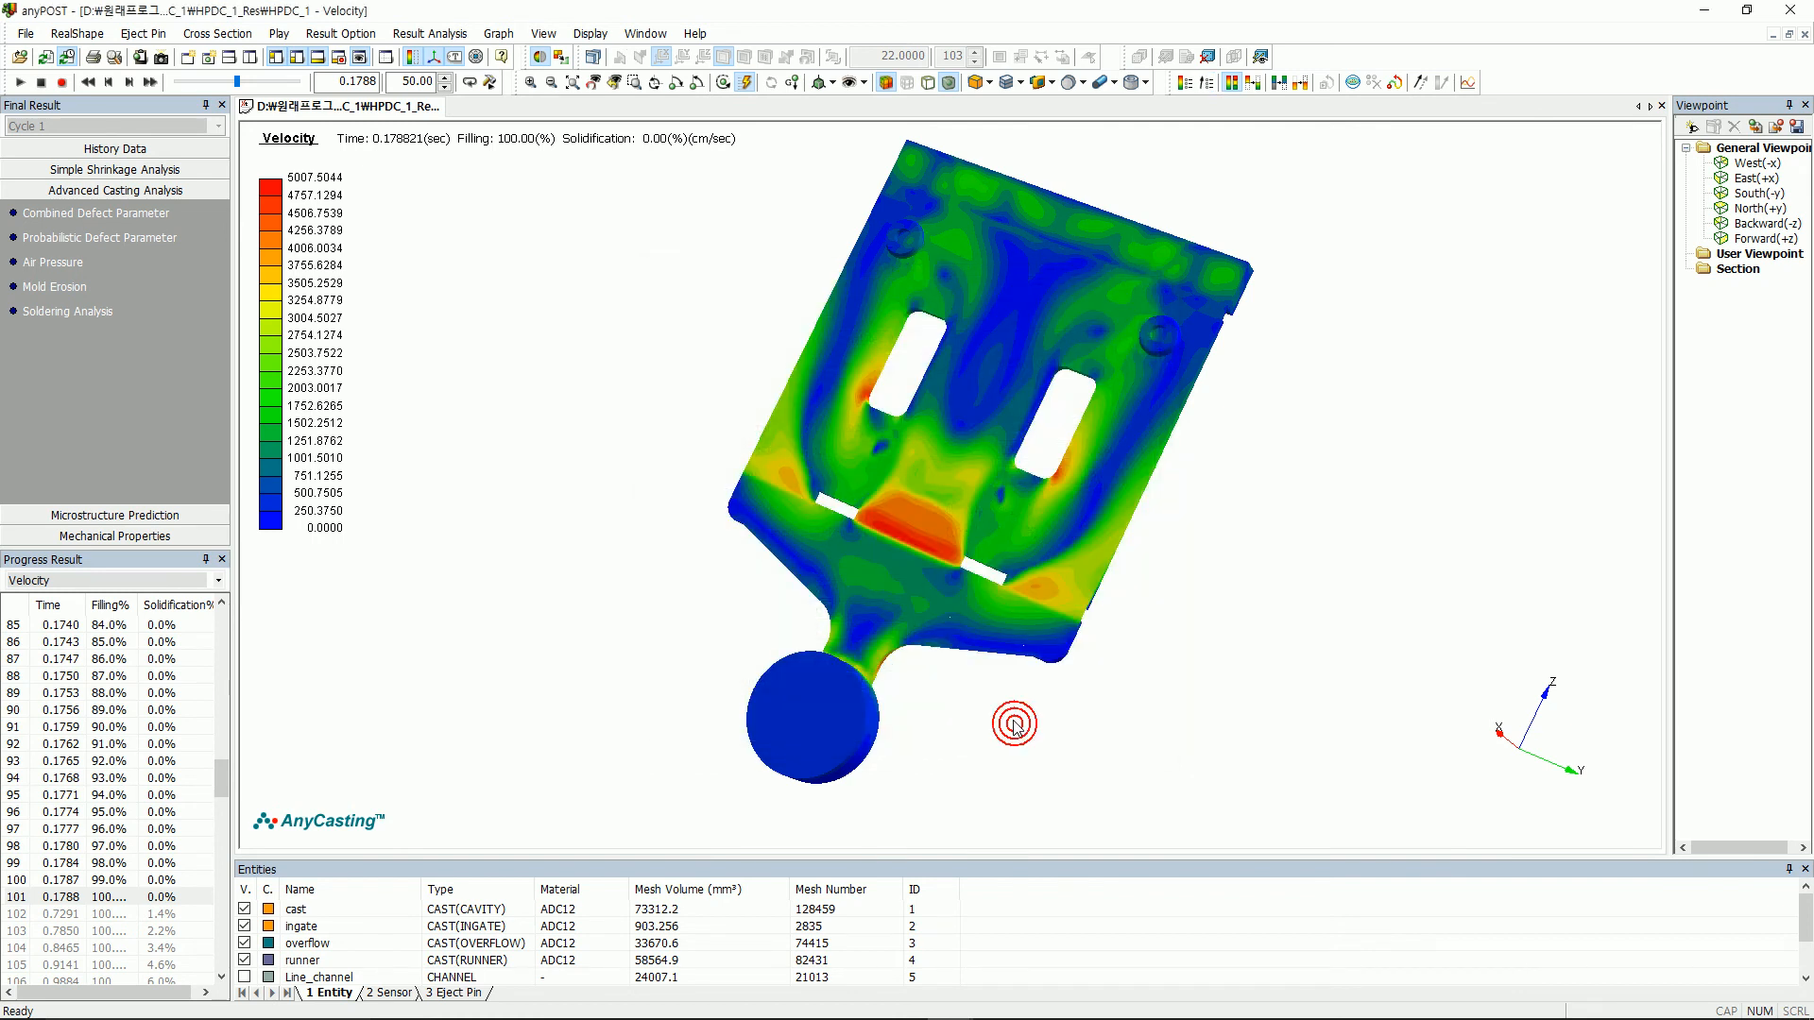
# - Turn on the cross section and show the velocity vectors together with the contour
pyautogui.click(594, 56)
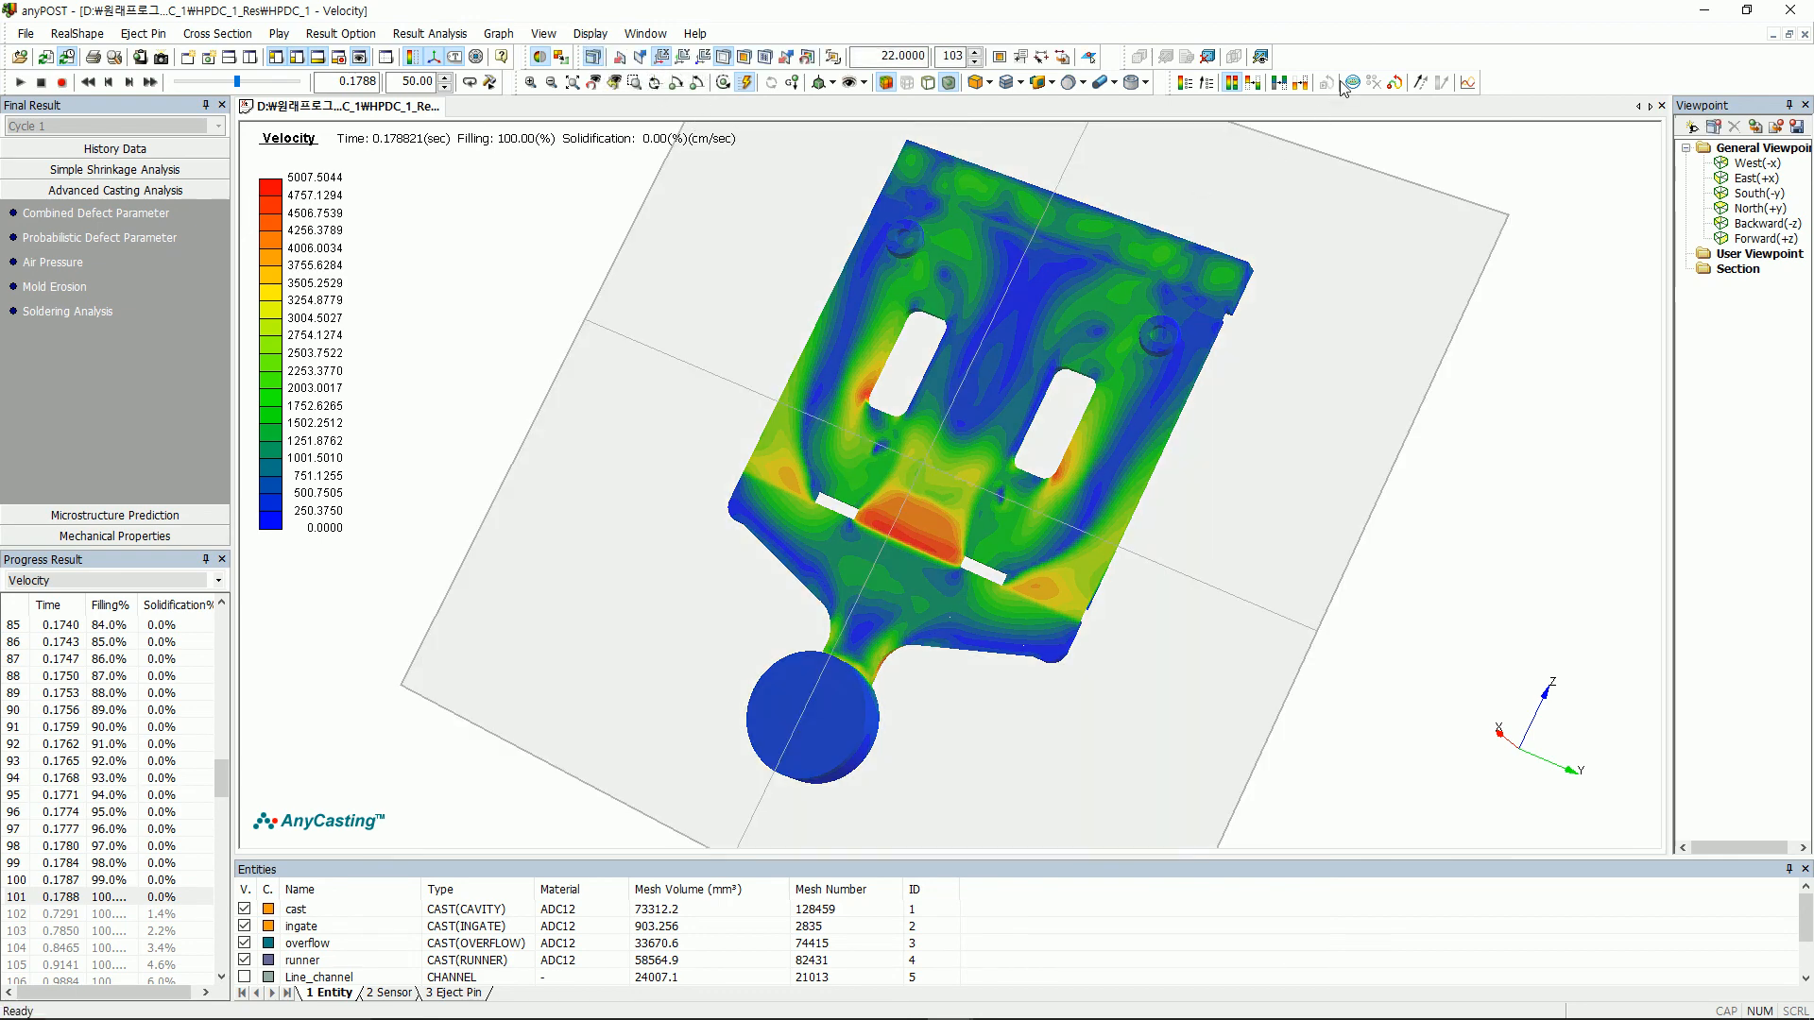
pyautogui.click(1420, 82)
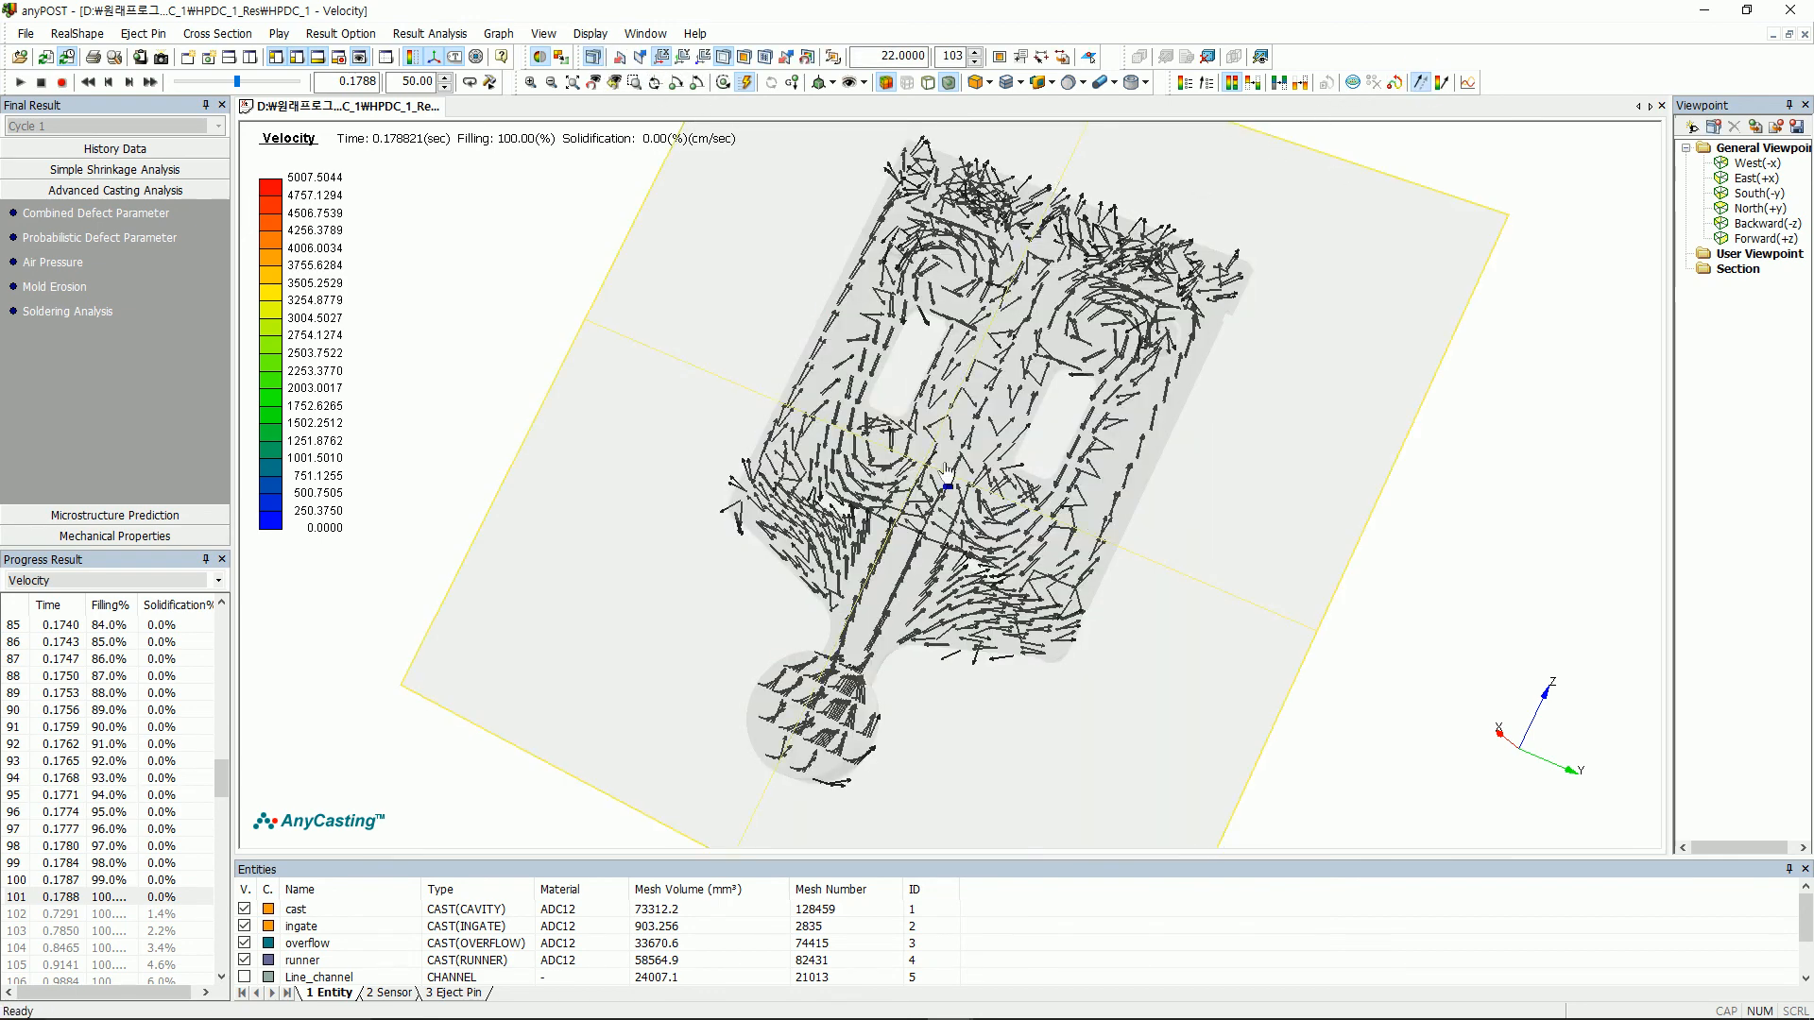
pyautogui.click(1442, 82)
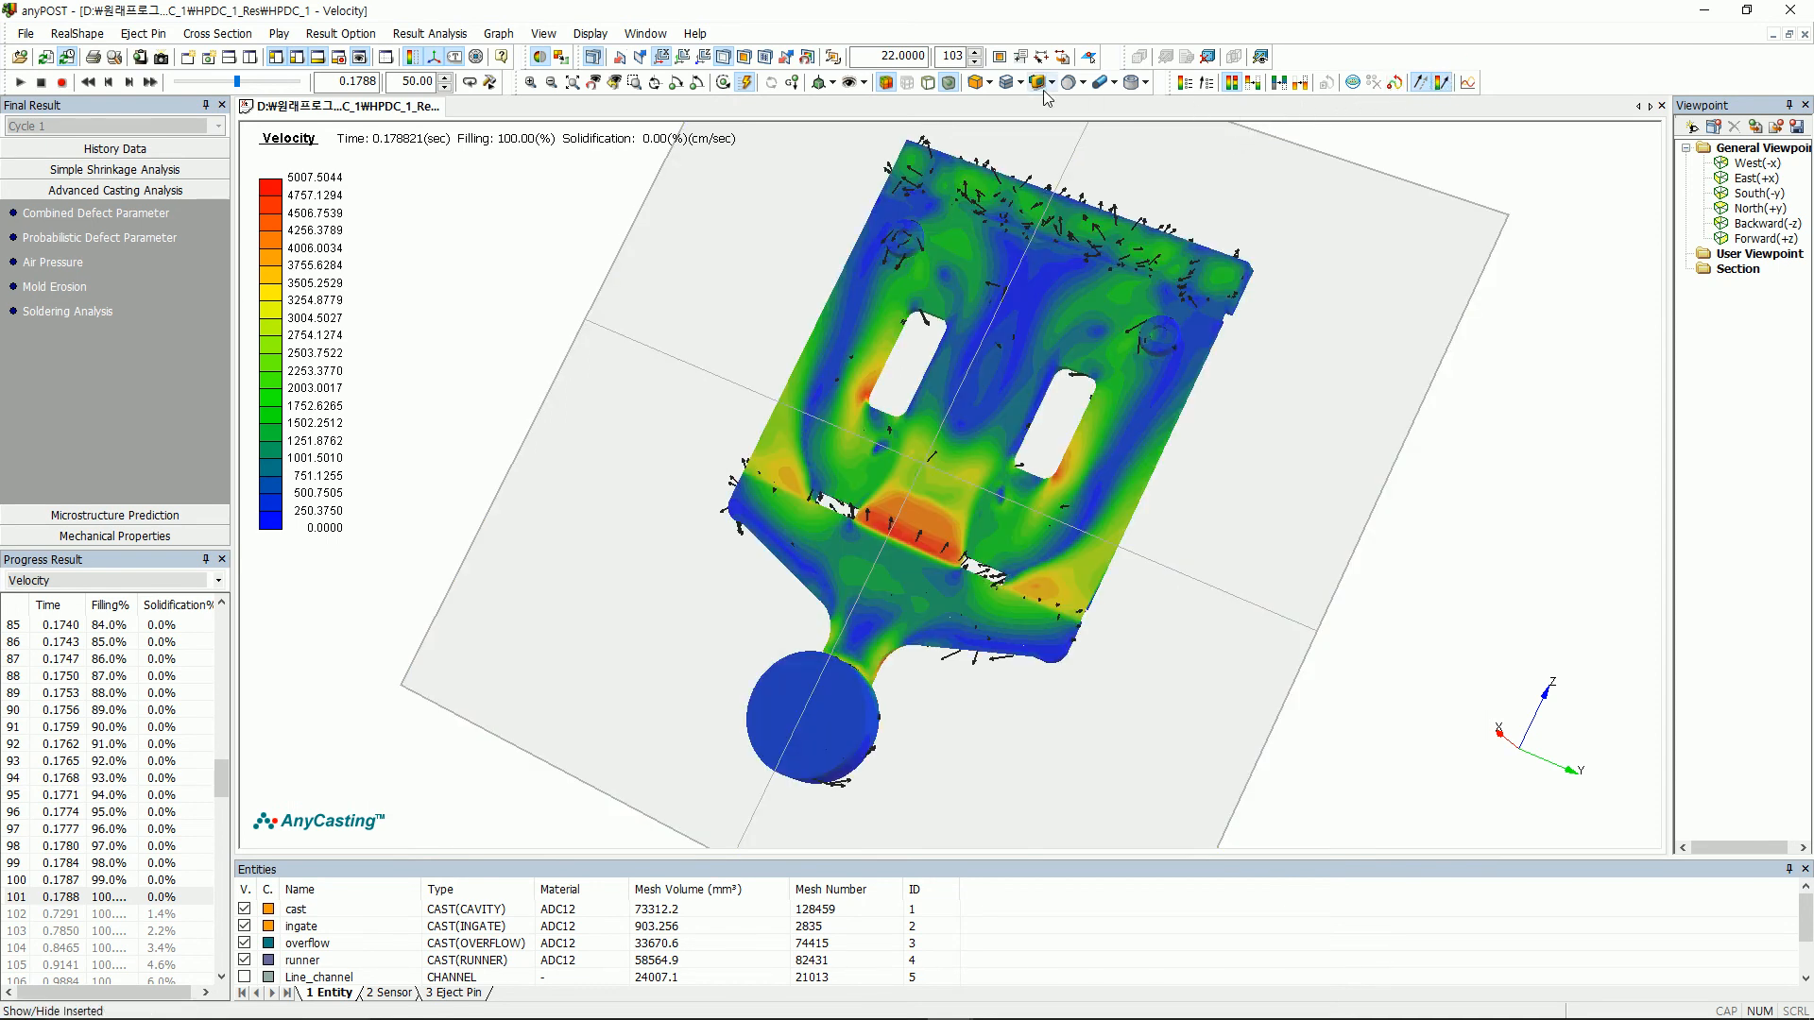
# - Cut the casting at the section plane, move the plane to 1.4426 and hide the plane outline
pyautogui.click(745, 59)
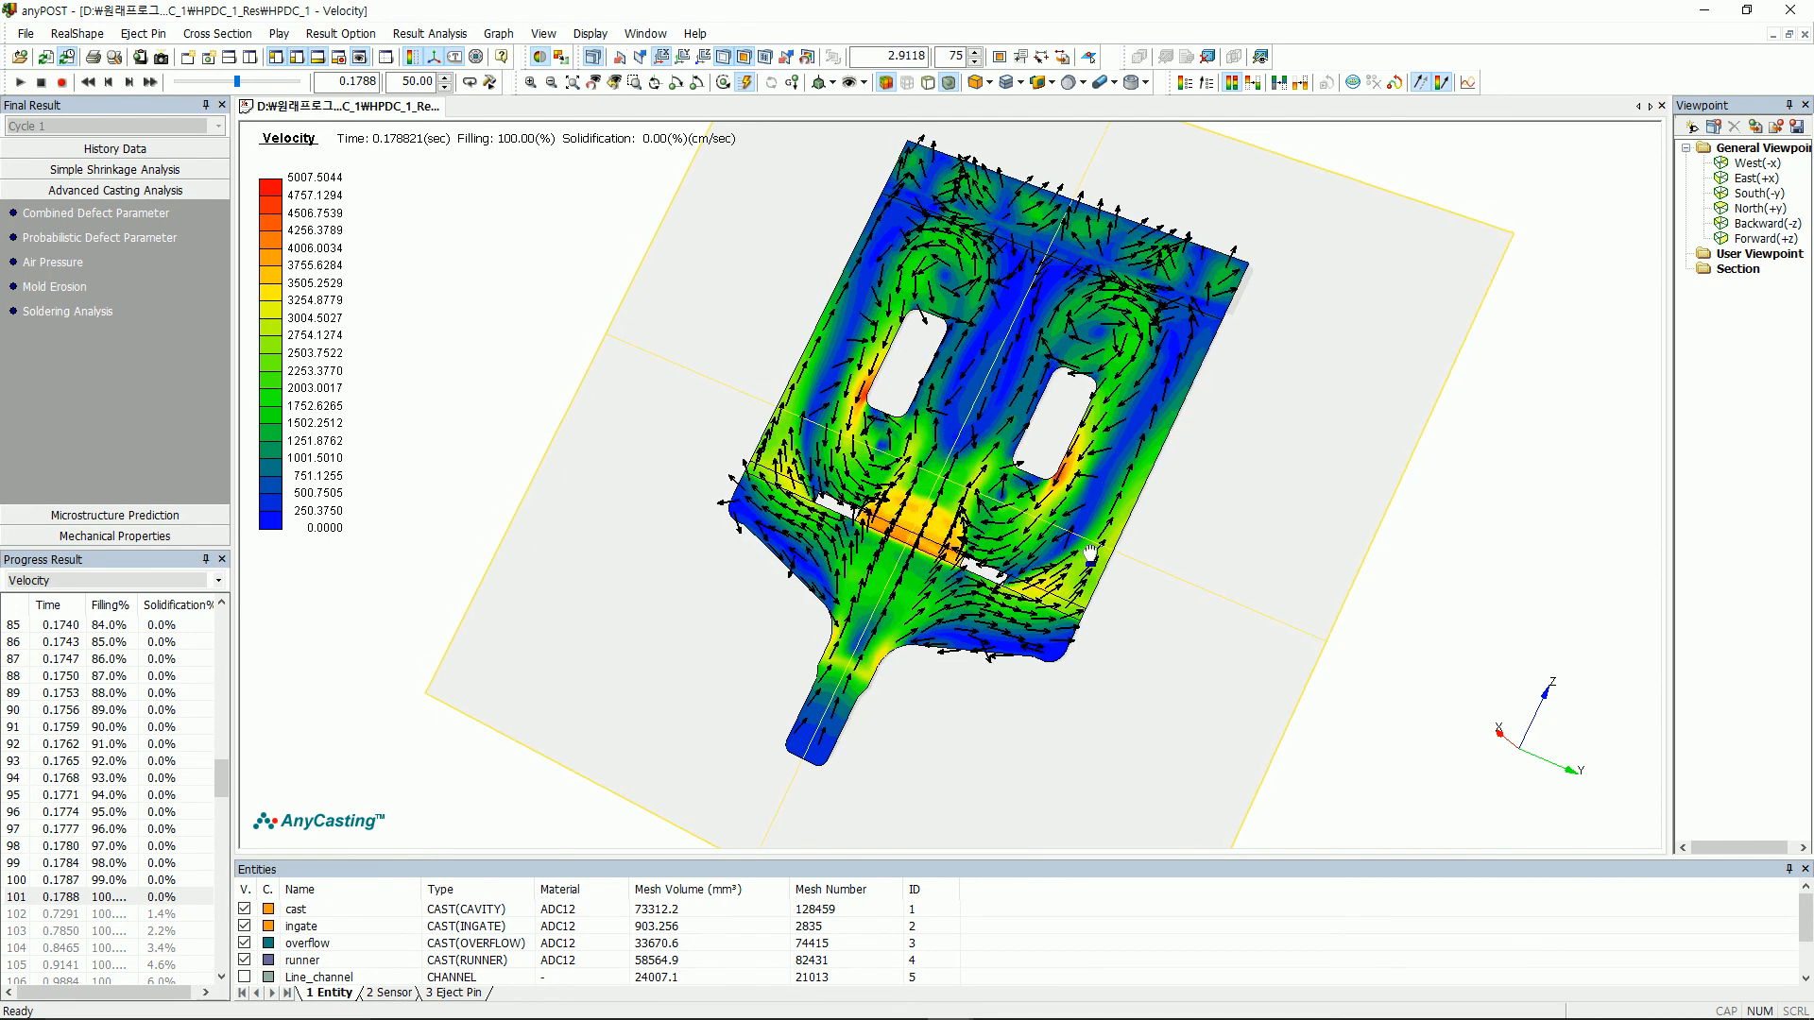
pyautogui.moveTo(1095, 555); pyautogui.dragTo(1097, 557)
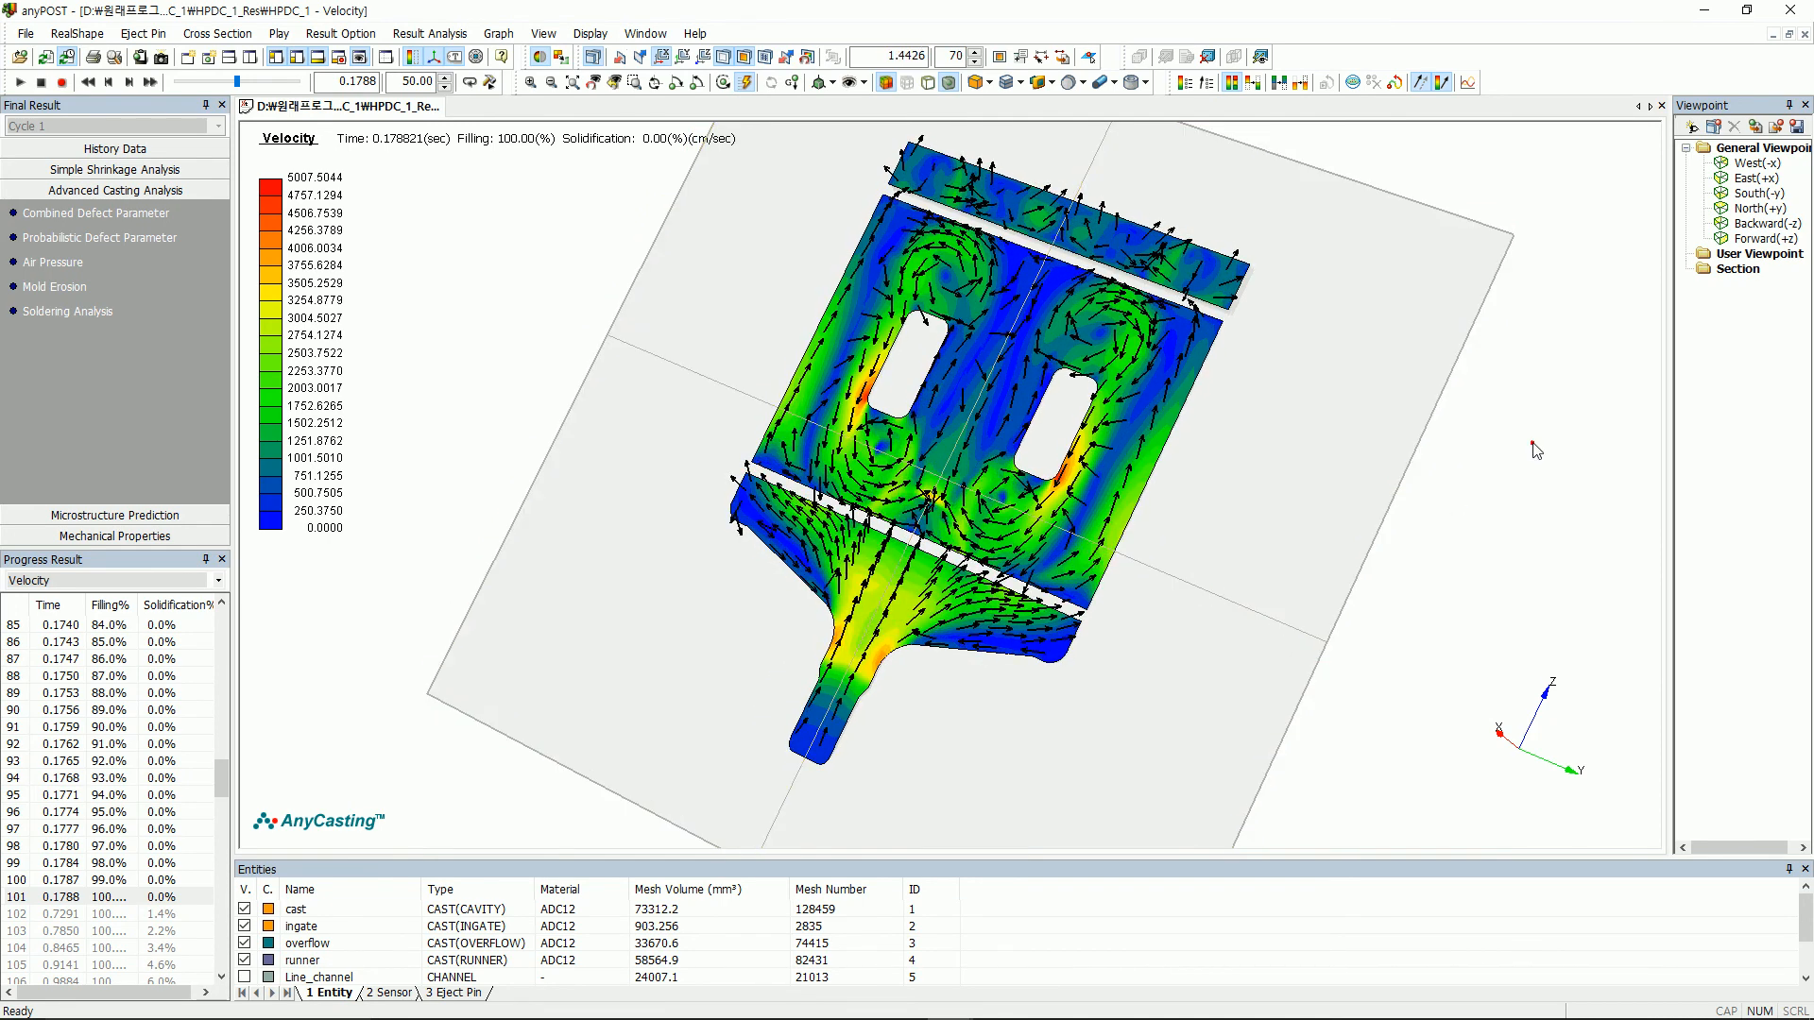
pyautogui.moveTo(1531, 441); pyautogui.dragTo(1516, 416)
pyautogui.click(723, 57)
pyautogui.moveTo(744, 226); pyautogui.dragTo(746, 245)
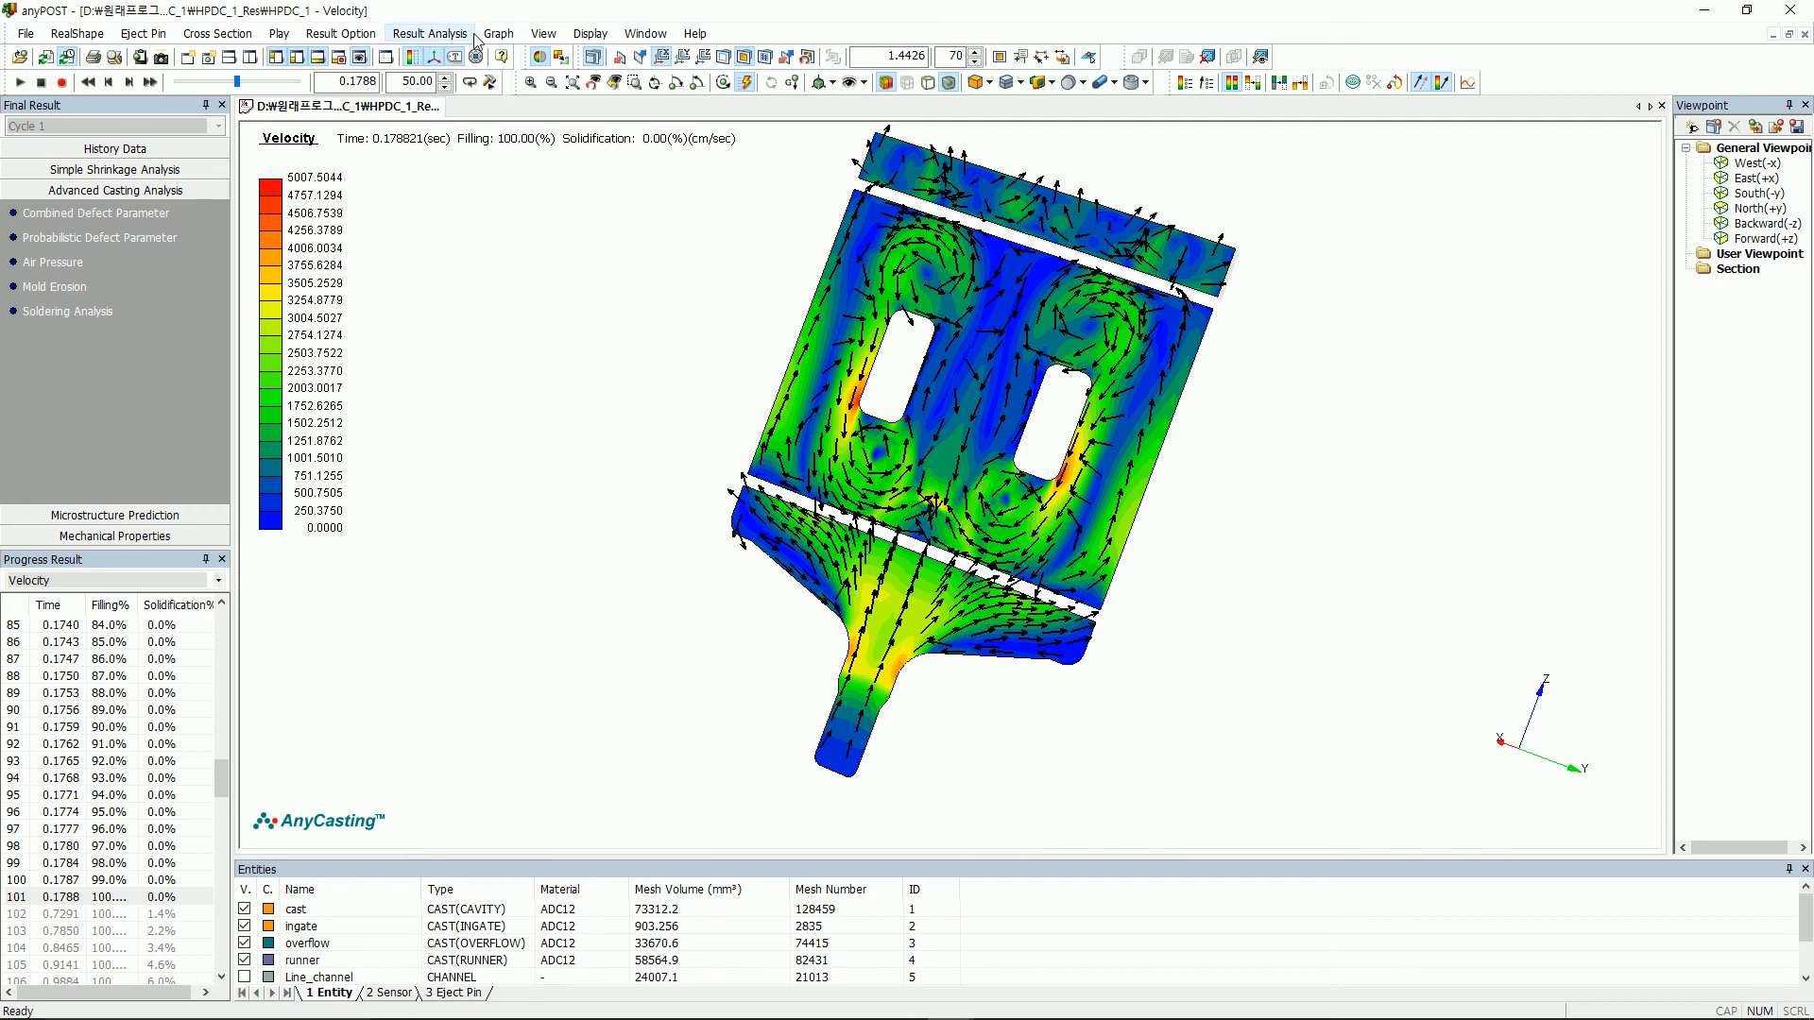
# - Set up streamline seeds on the contact between the runner as main entity and default (air) as sub entity
pyautogui.click(340, 33)
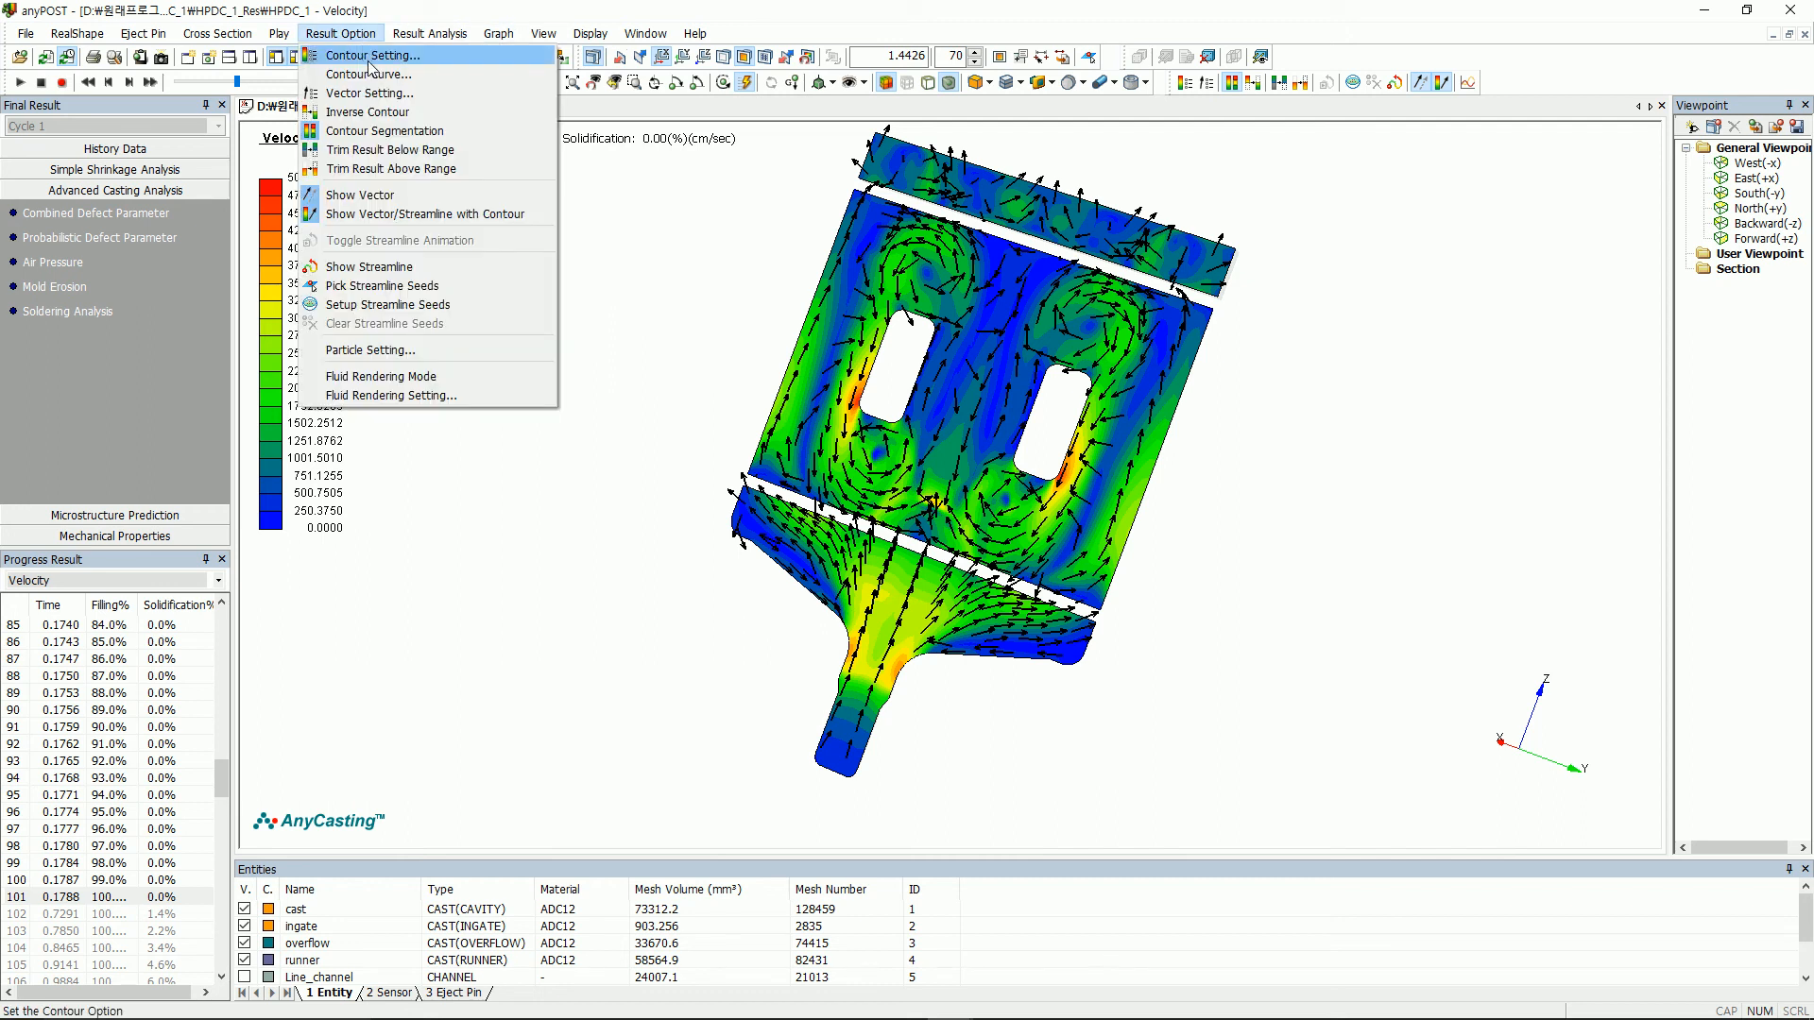
pyautogui.click(387, 305)
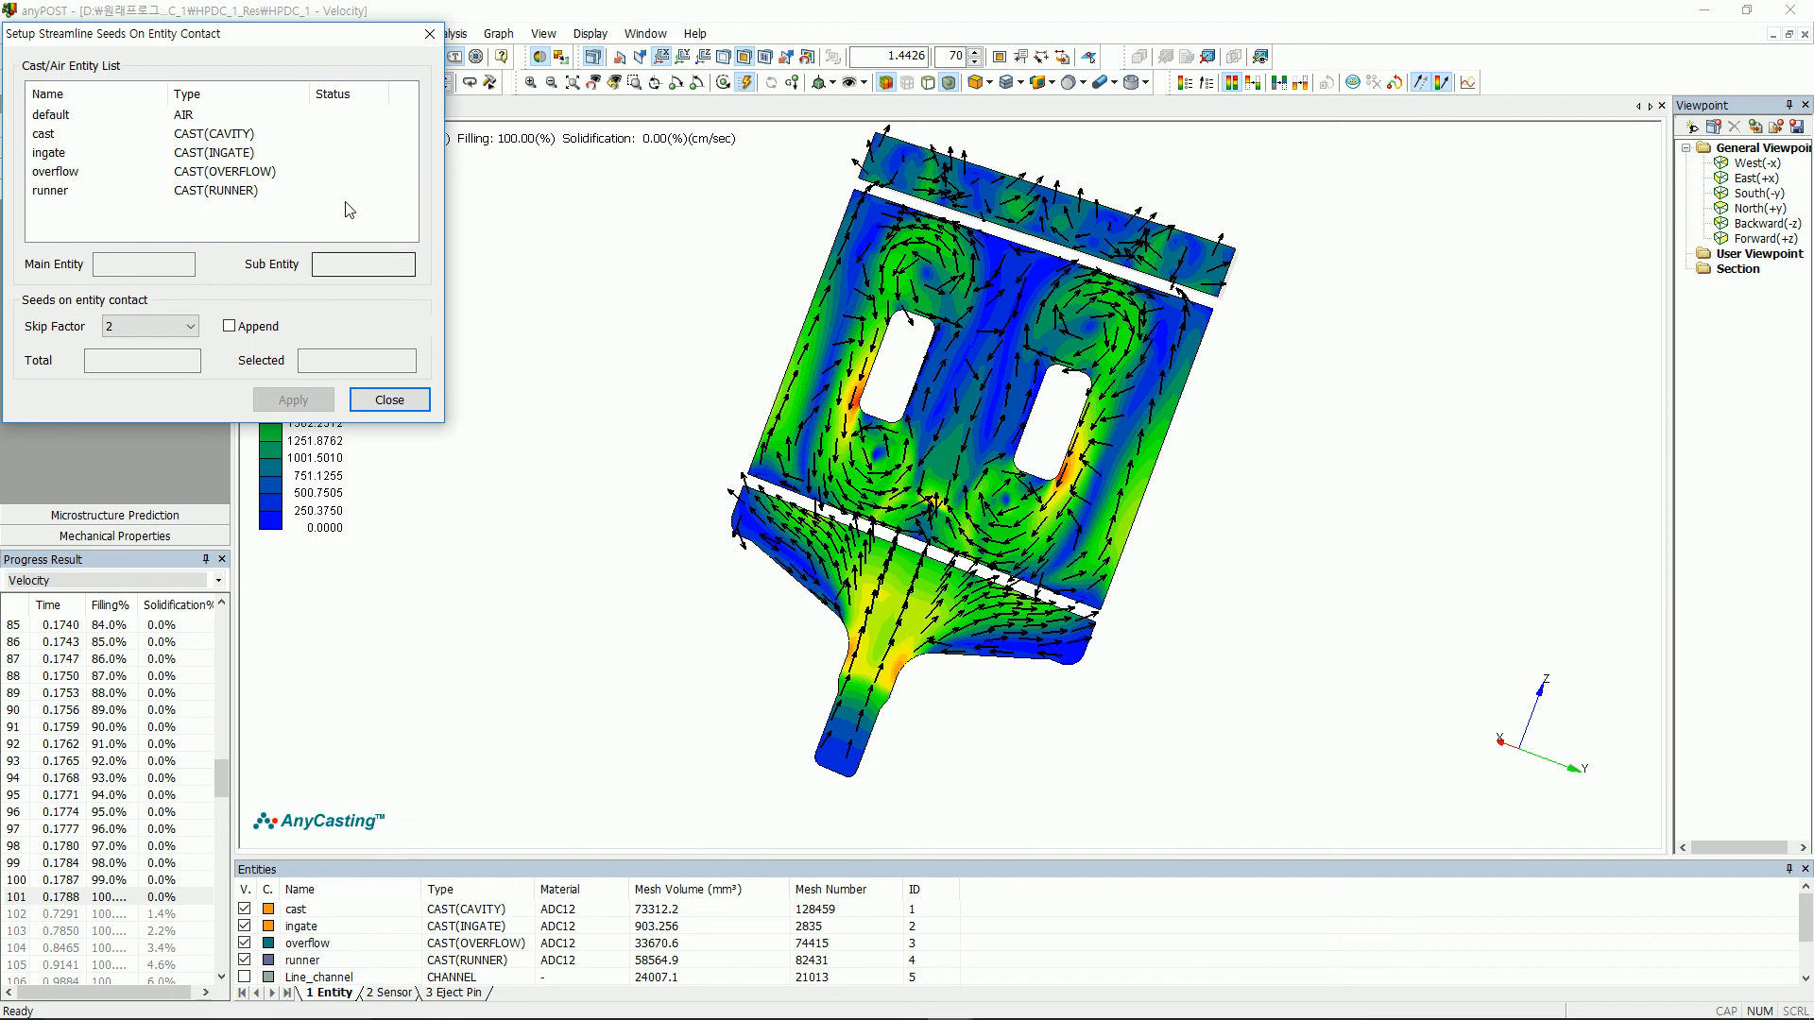
pyautogui.click(160, 190)
pyautogui.rightClick(161, 188)
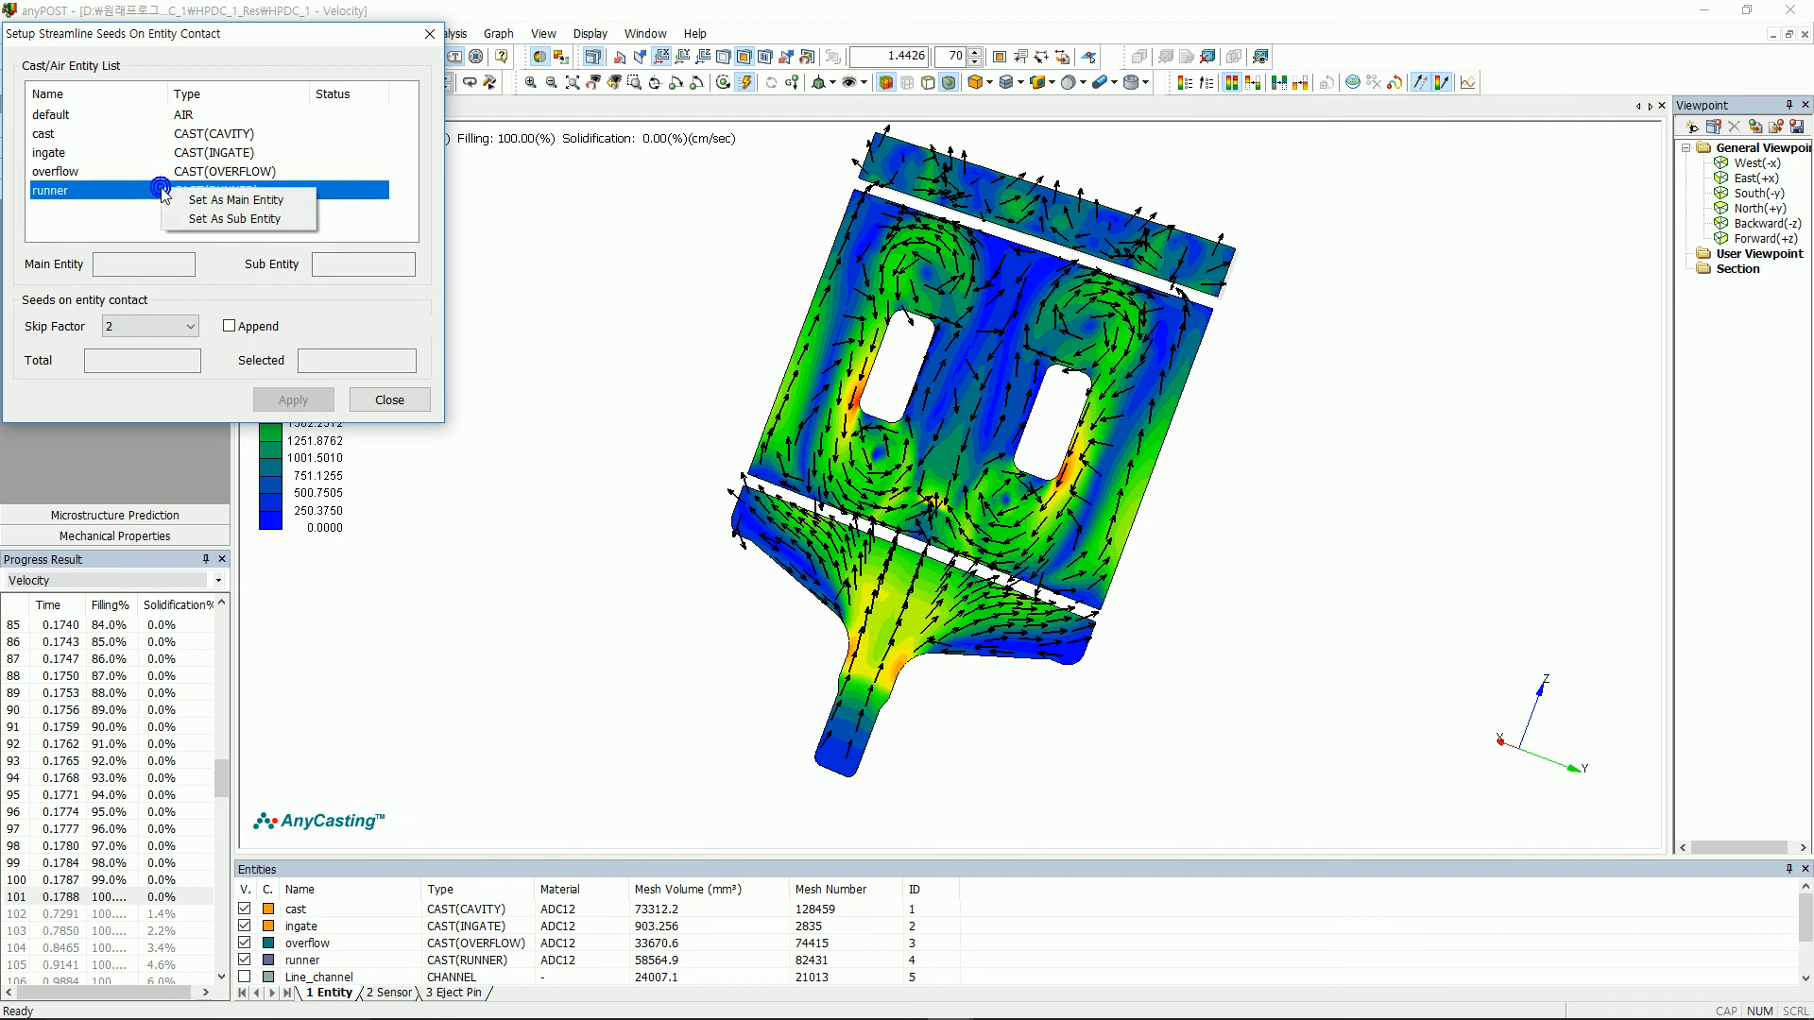
pyautogui.click(263, 203)
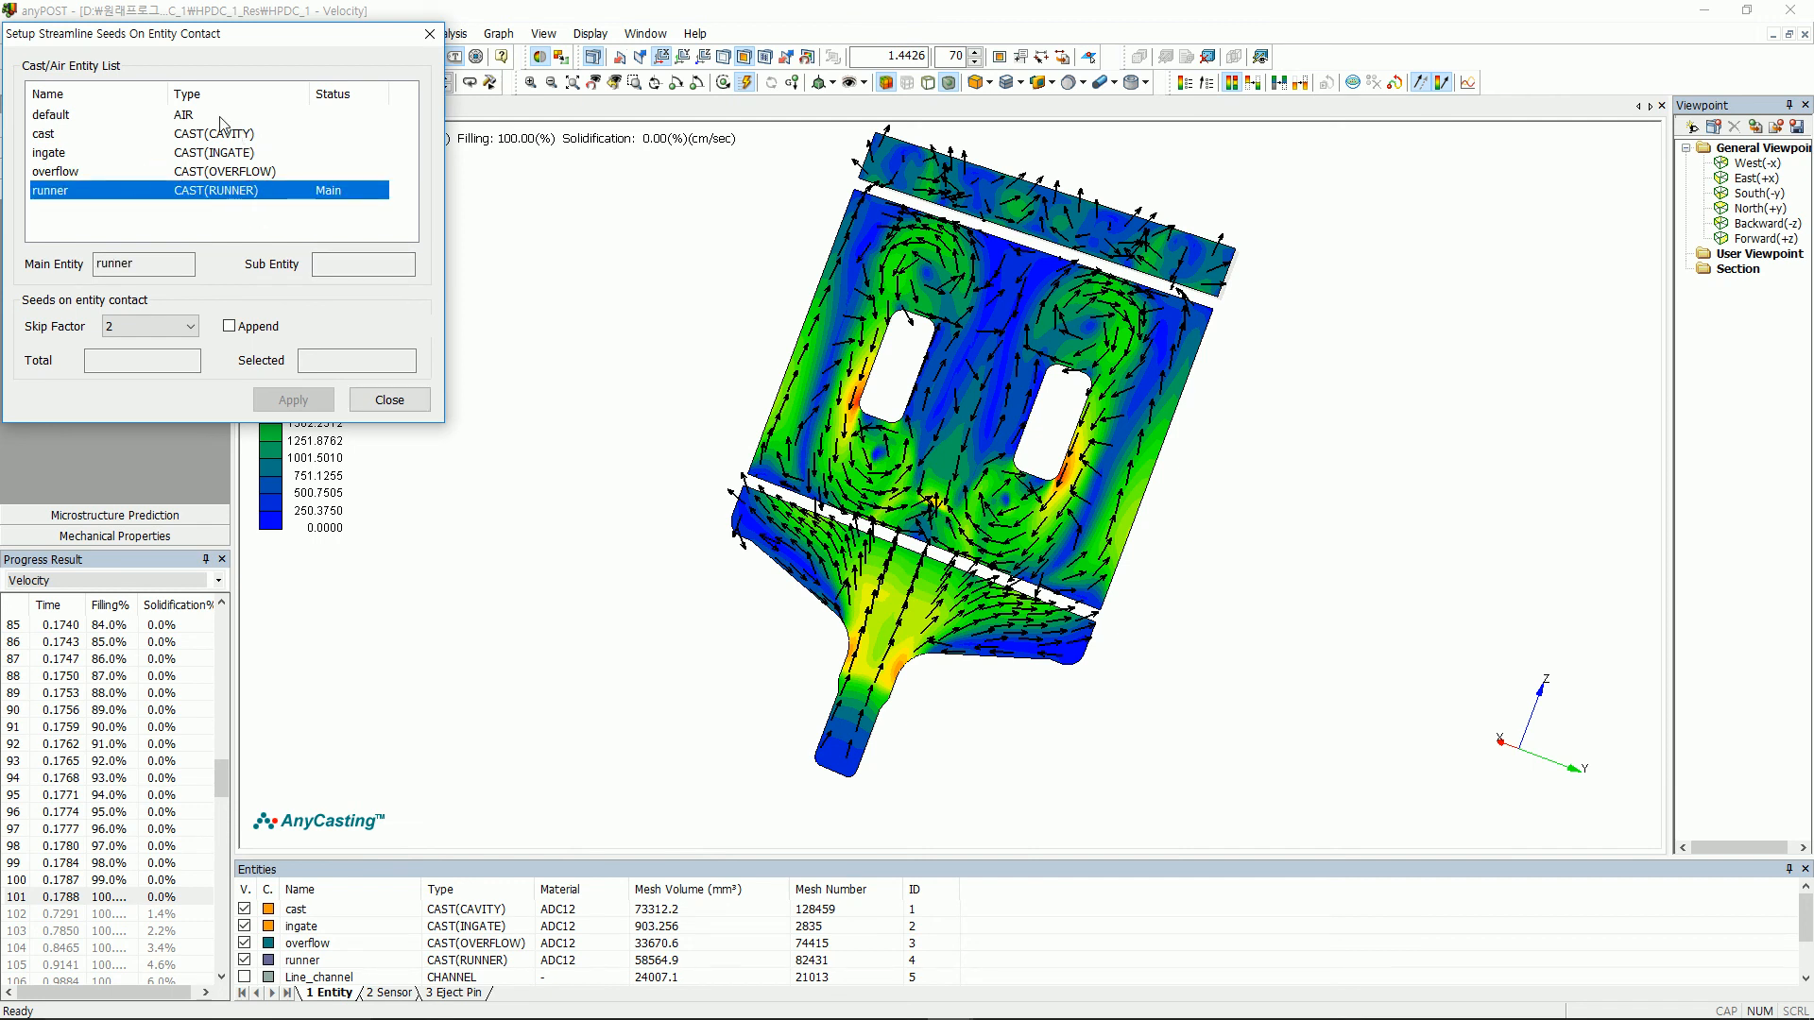
pyautogui.click(212, 114)
pyautogui.rightClick(212, 114)
pyautogui.click(274, 145)
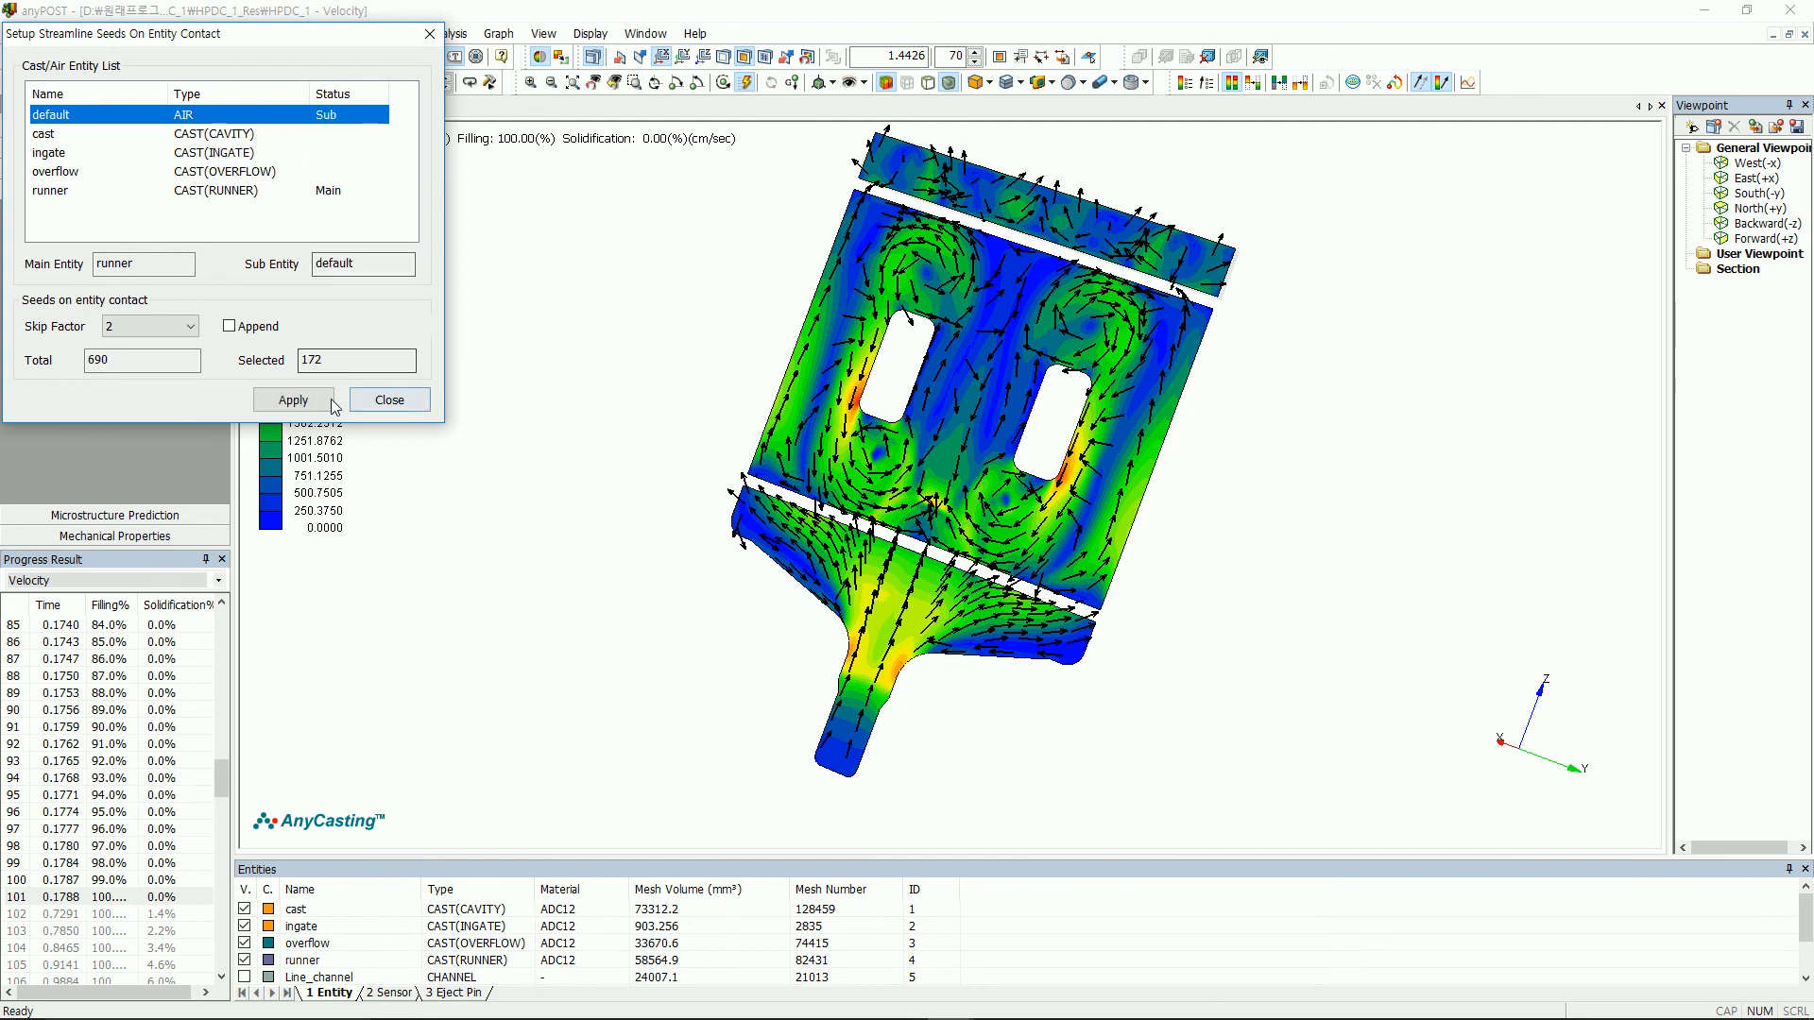
pyautogui.click(291, 399)
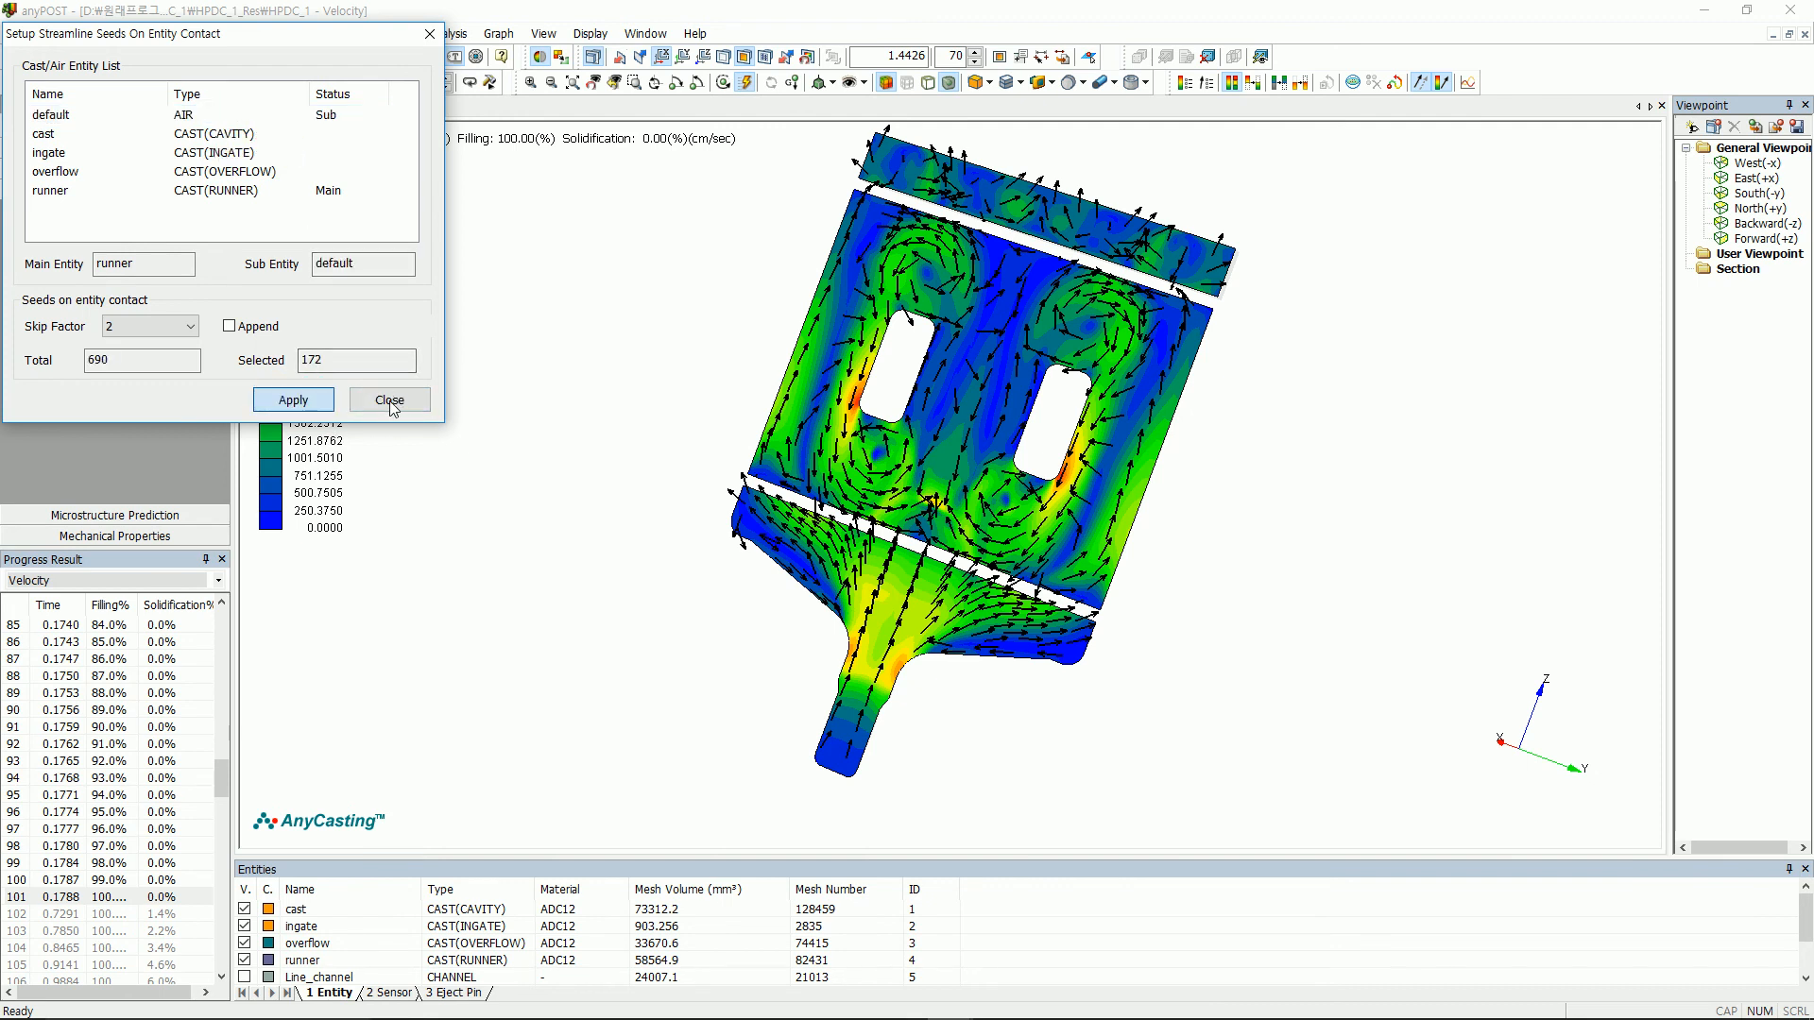
pyautogui.click(329, 401)
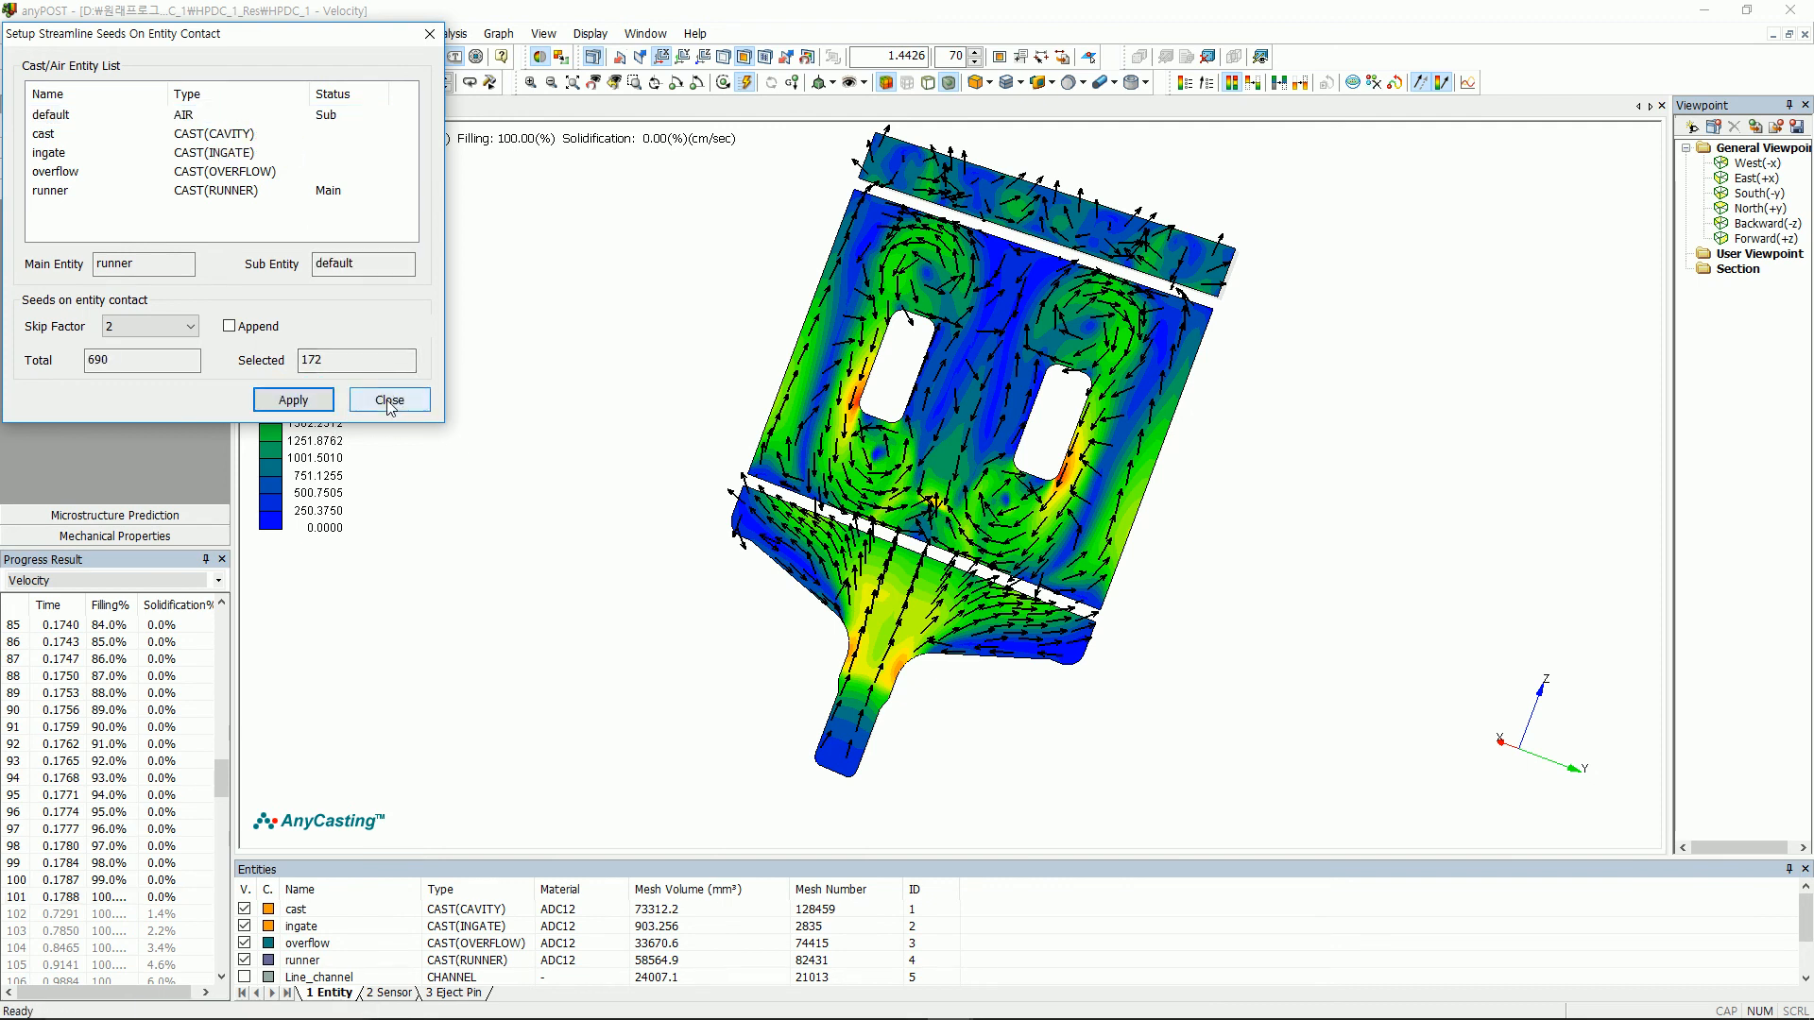
pyautogui.click(387, 402)
# - Show the velocity streamlines from the runner seeds and play the result animation
pyautogui.click(341, 33)
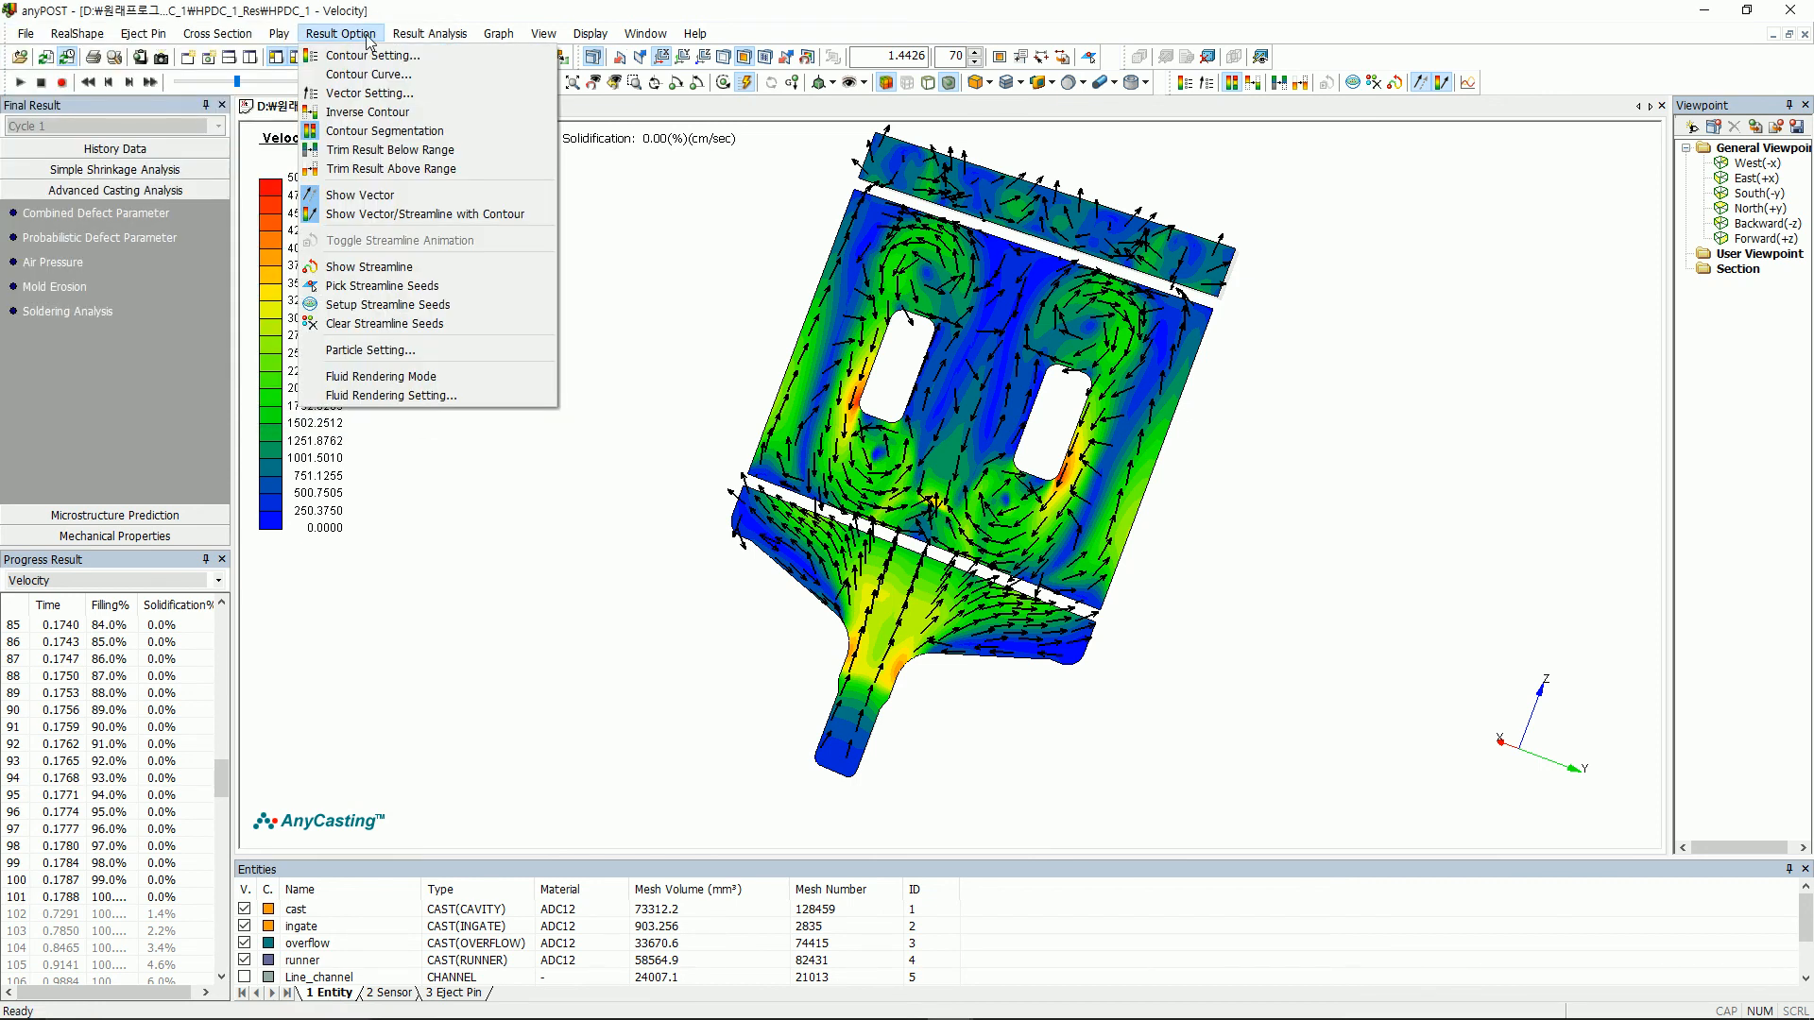
pyautogui.click(403, 274)
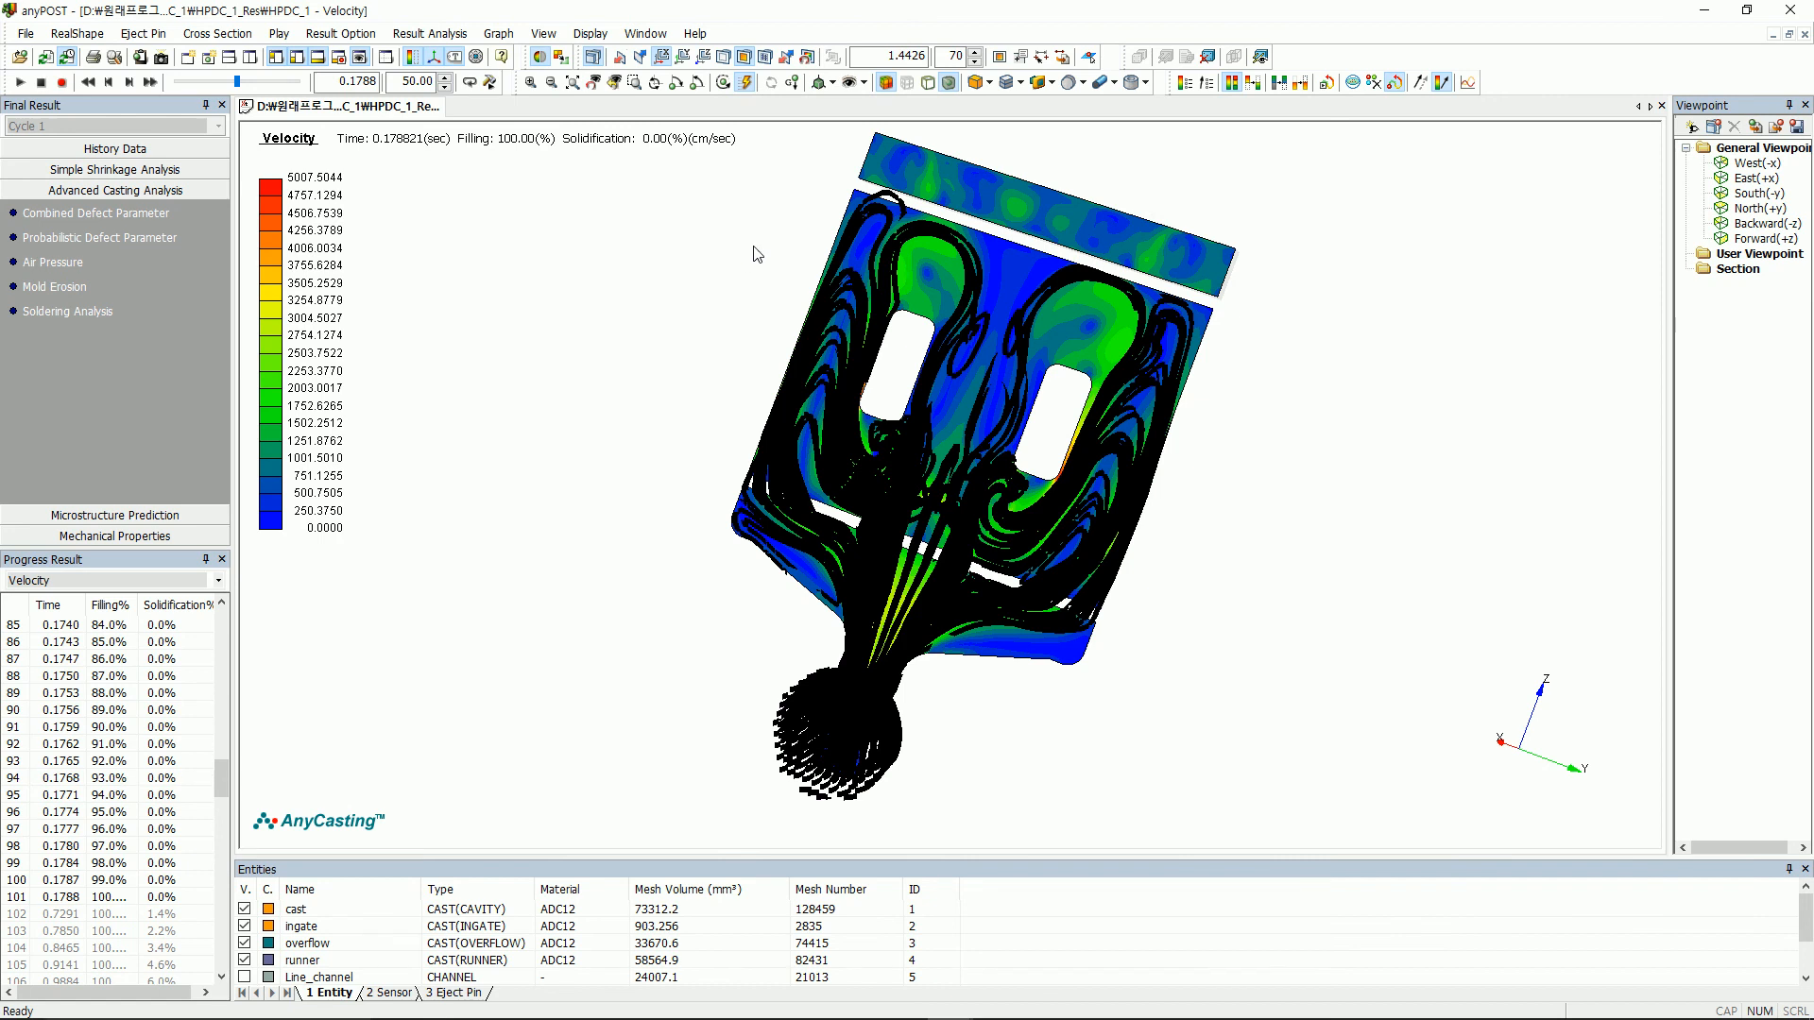
pyautogui.click(21, 83)
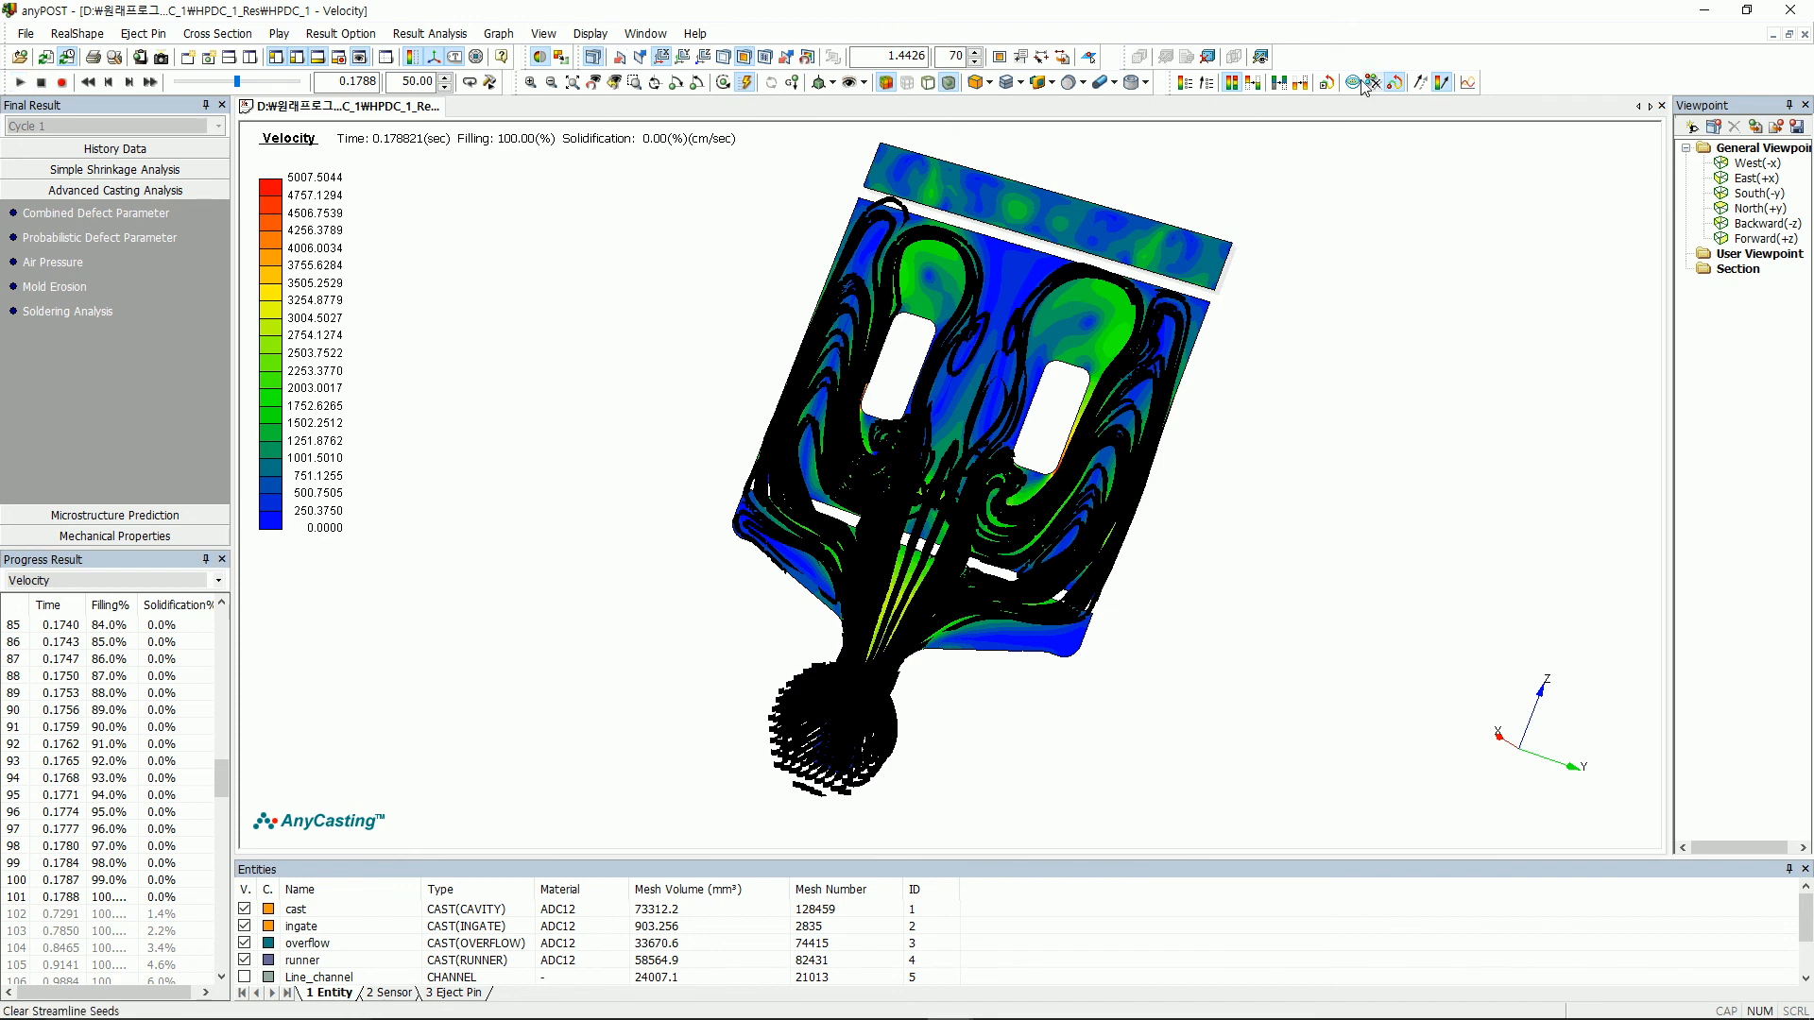
# - Hide the velocity streamlines and vectors and turn off the cross section to show the whole casting
pyautogui.click(1439, 82)
pyautogui.click(1398, 82)
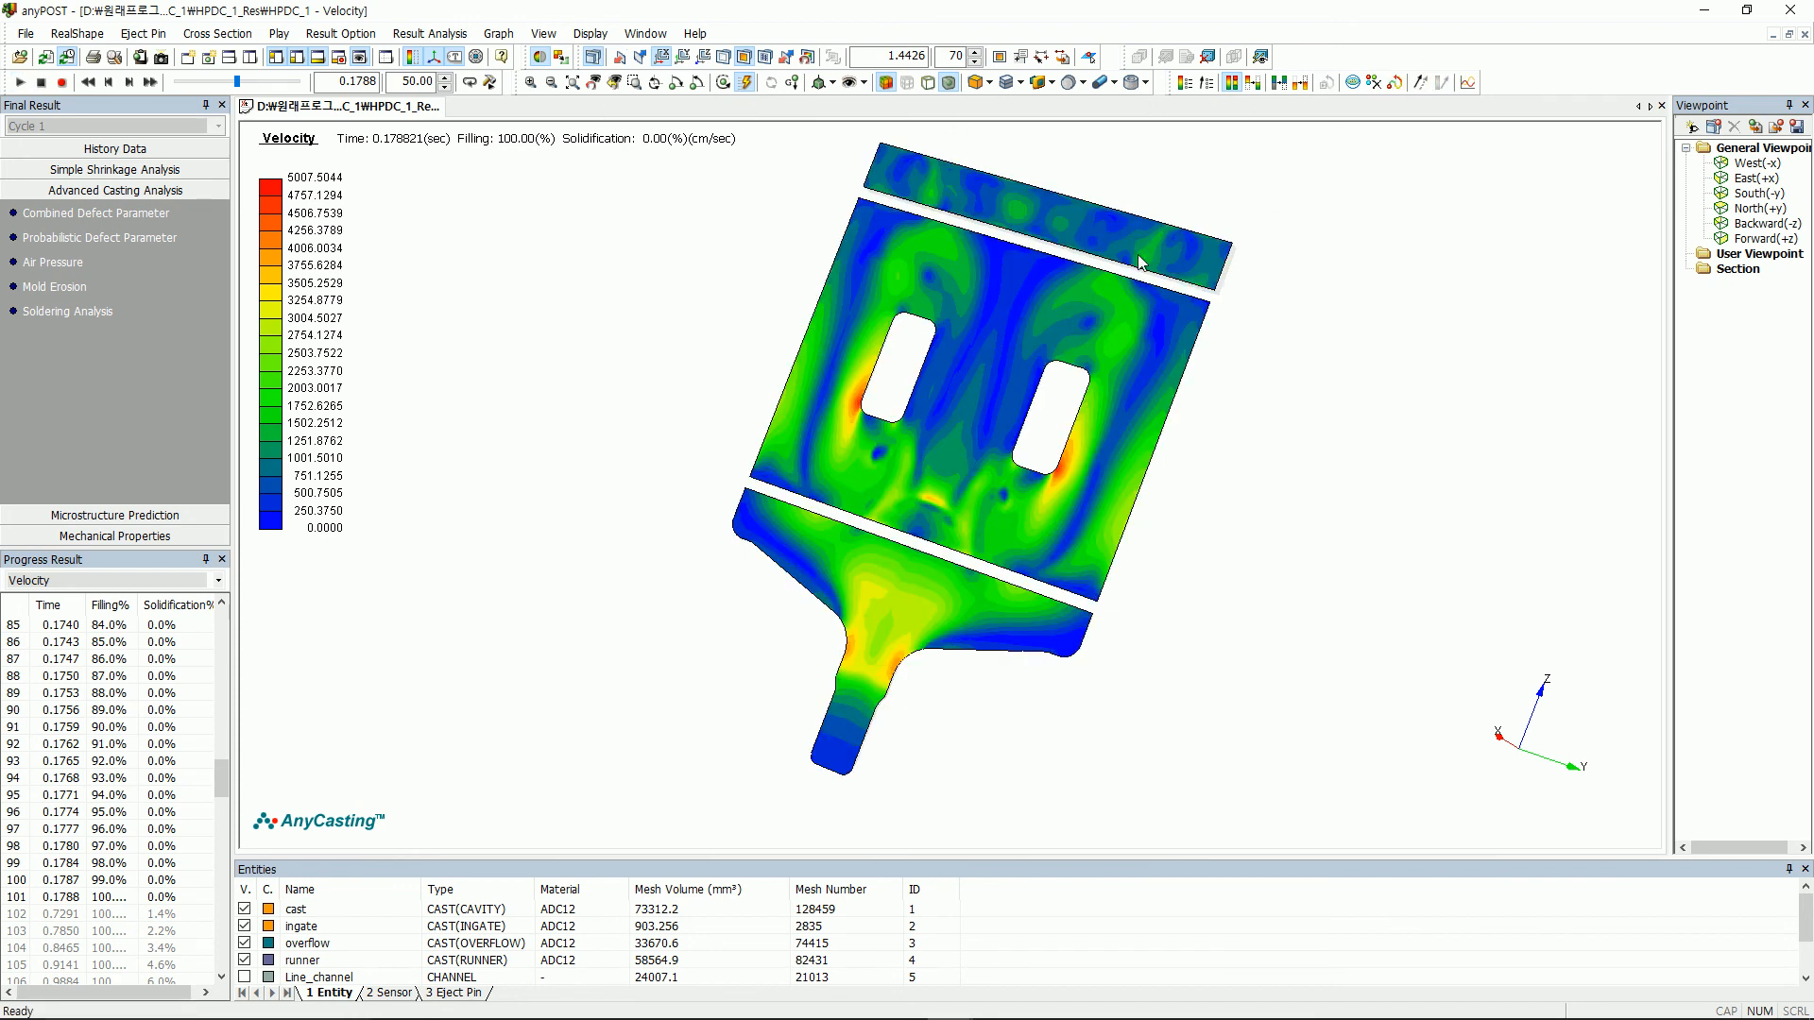
pyautogui.click(594, 58)
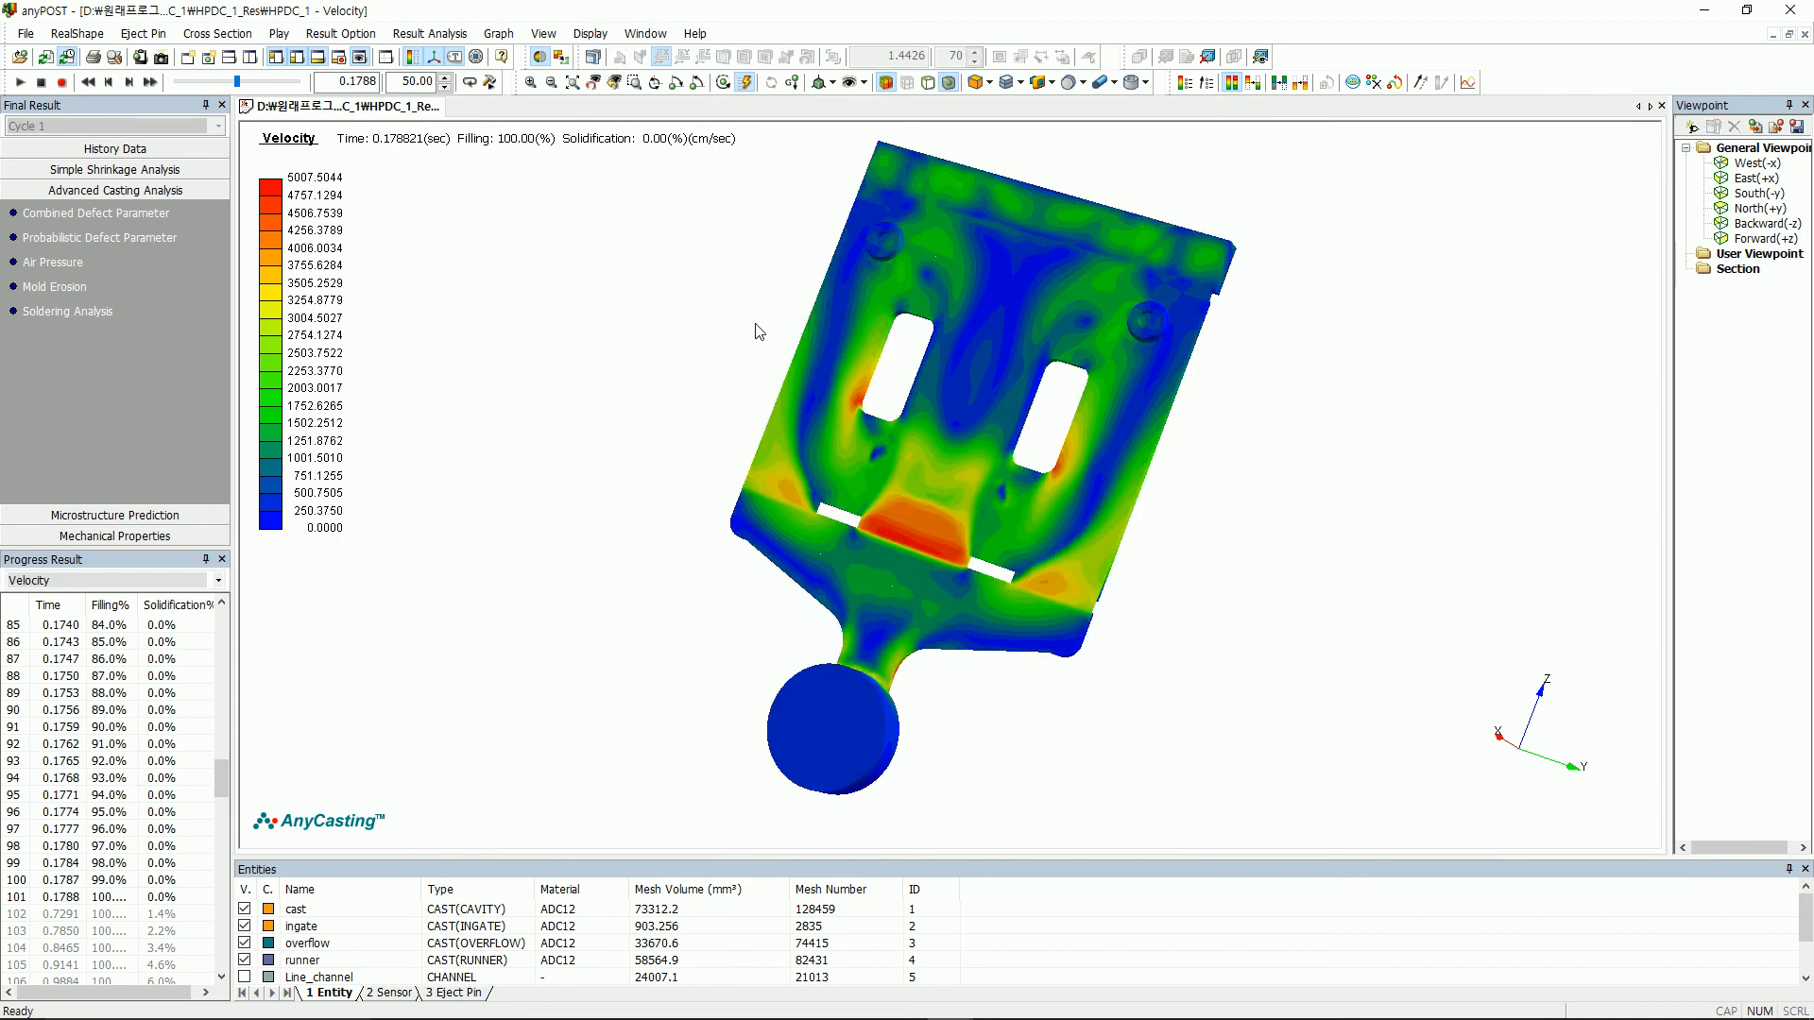
pyautogui.moveTo(756, 324); pyautogui.dragTo(749, 325)
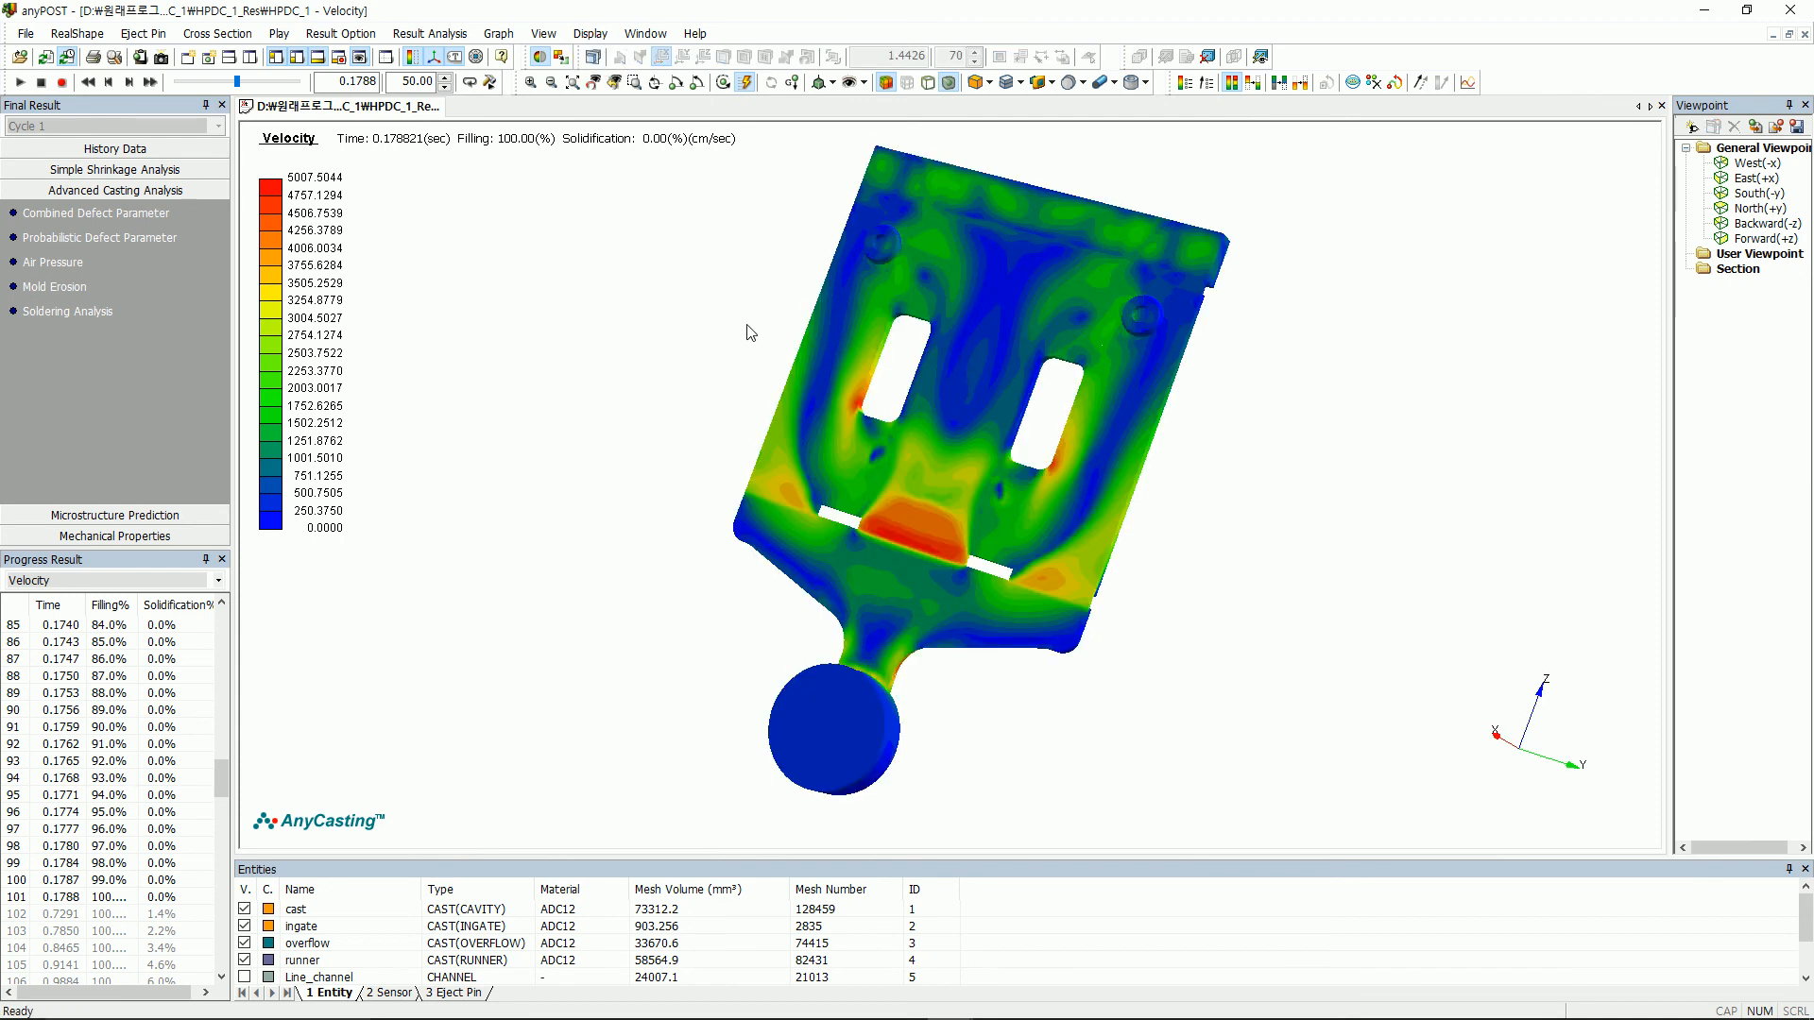
# - Display the Gate Flow Tracking progress result on the fully filled casting
pyautogui.click(141, 580)
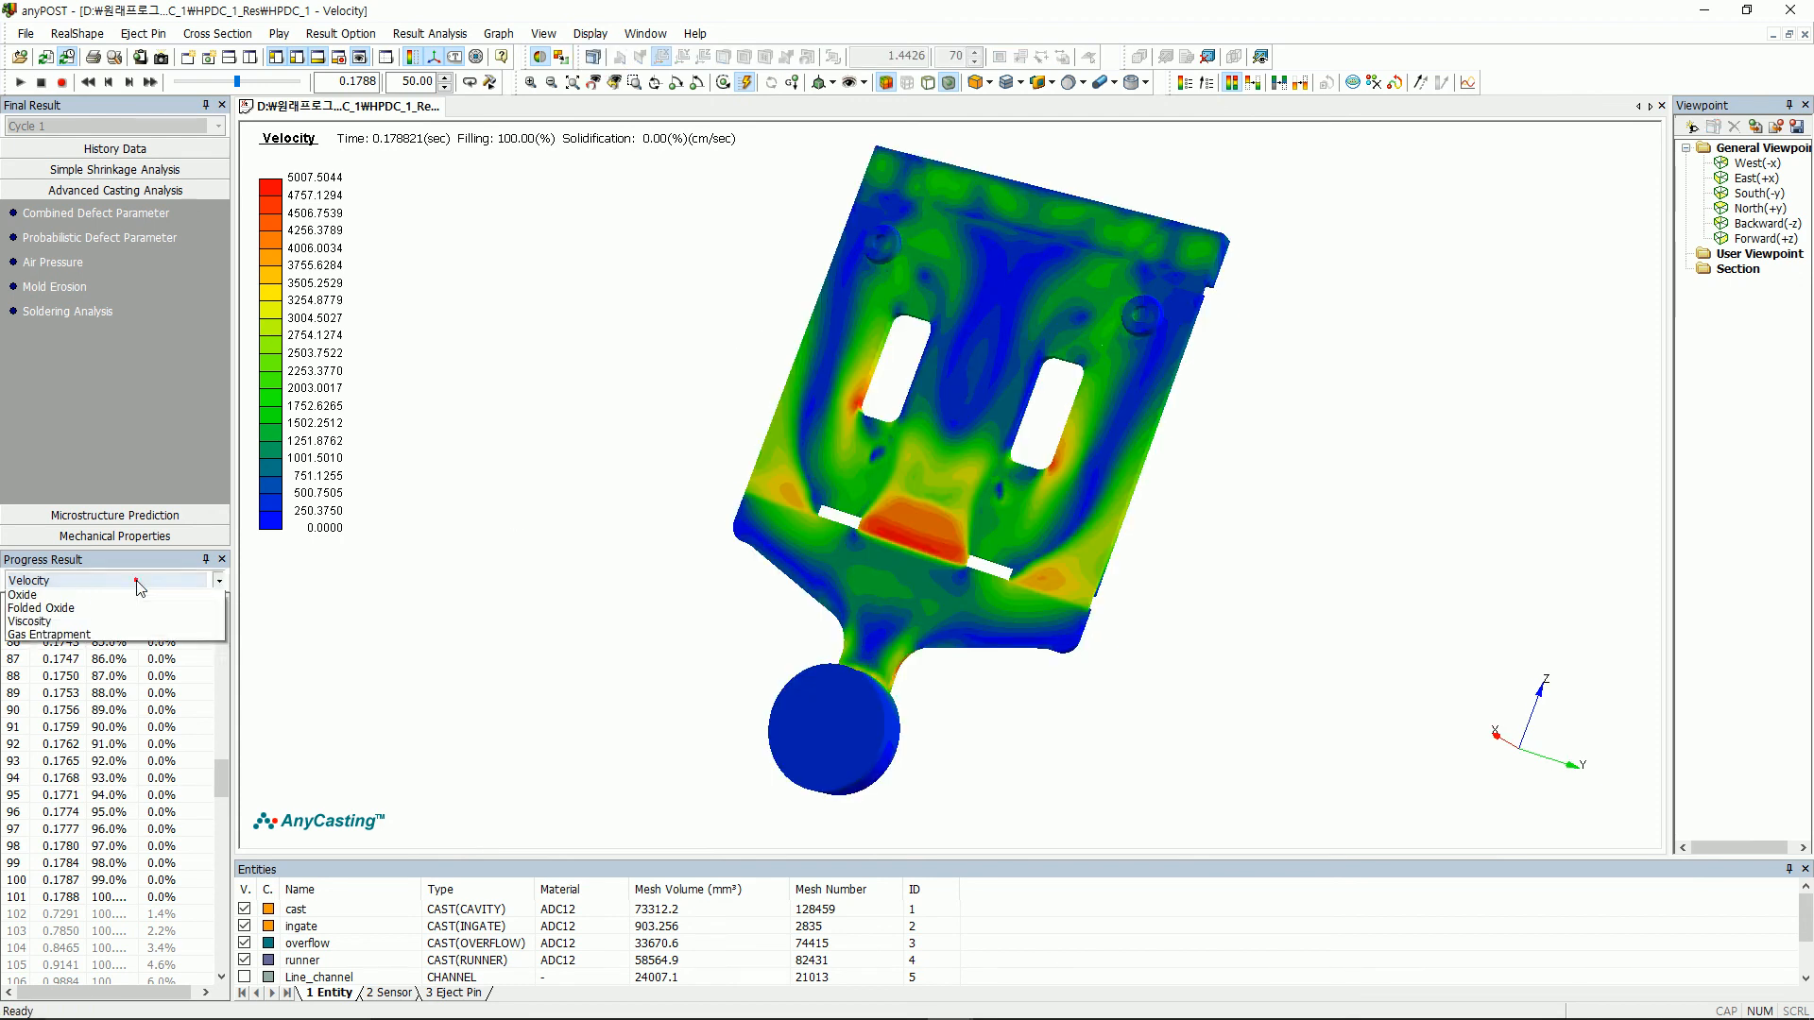
pyautogui.click(86, 641)
pyautogui.moveTo(738, 398); pyautogui.dragTo(725, 413)
pyautogui.moveTo(1177, 417); pyautogui.dragTo(1206, 425)
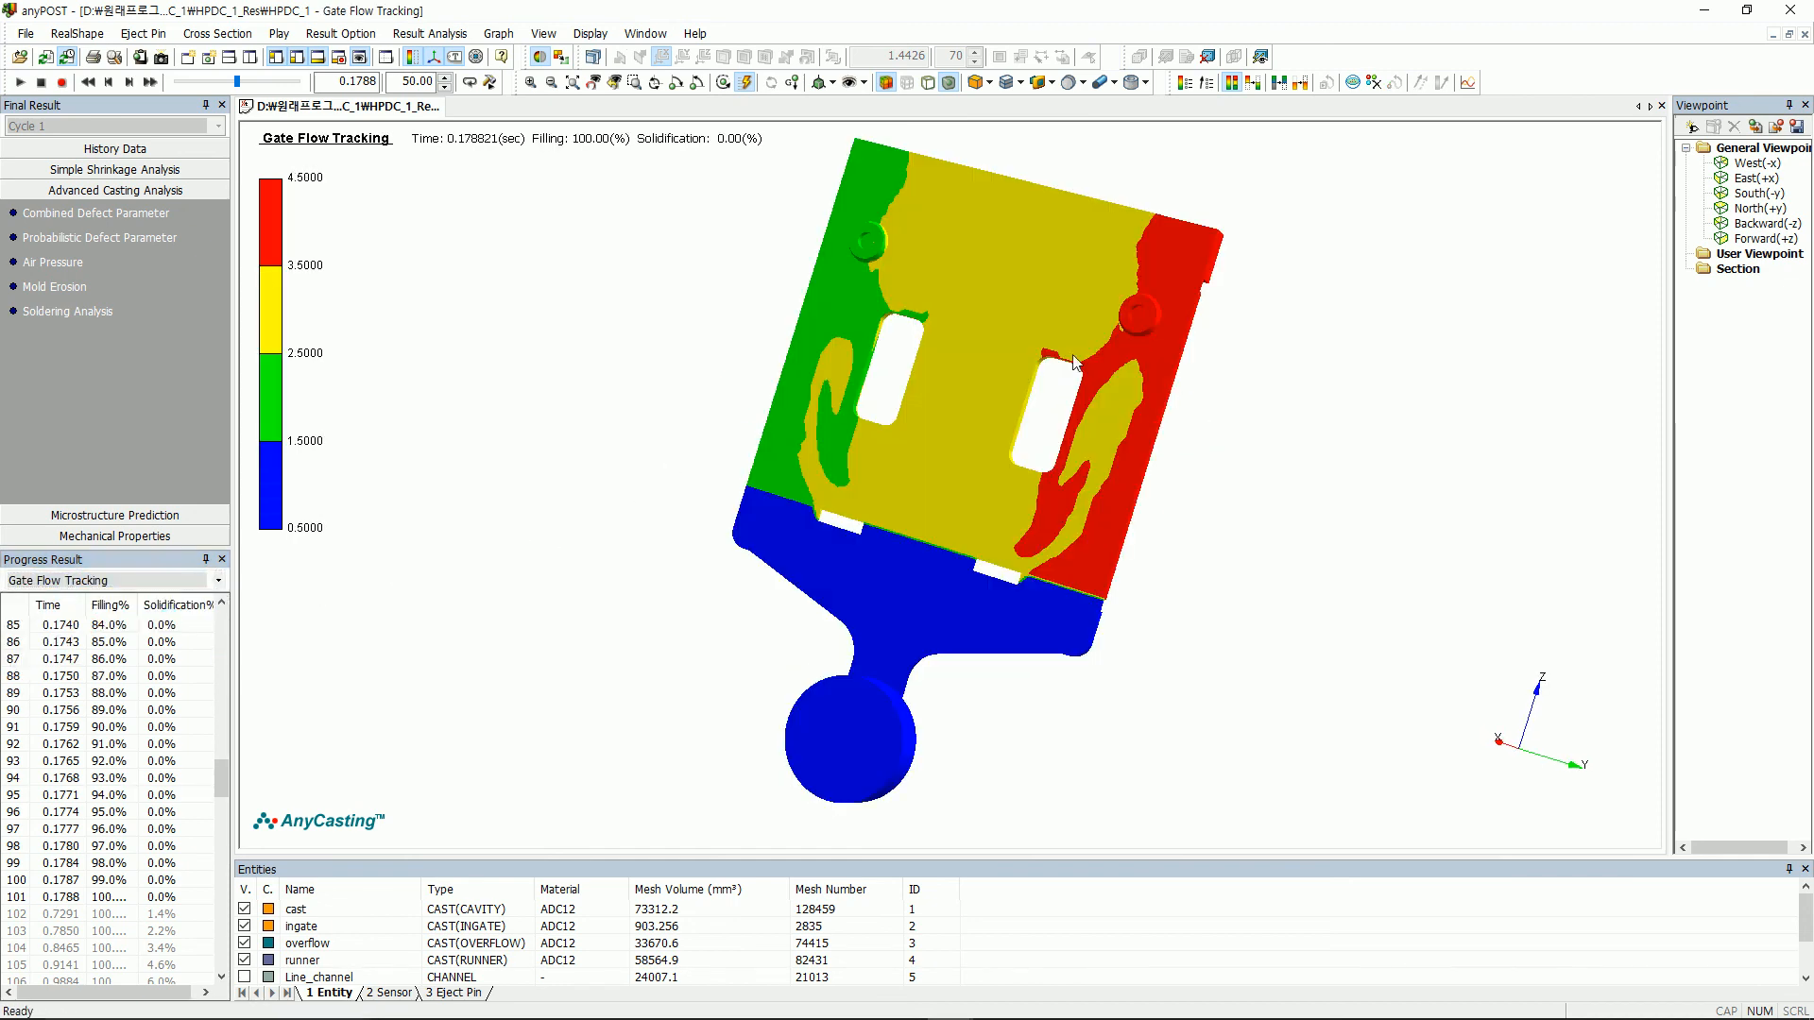
# - Check the gate flow tracking volume table for each gate ID, then close it
pyautogui.click(418, 35)
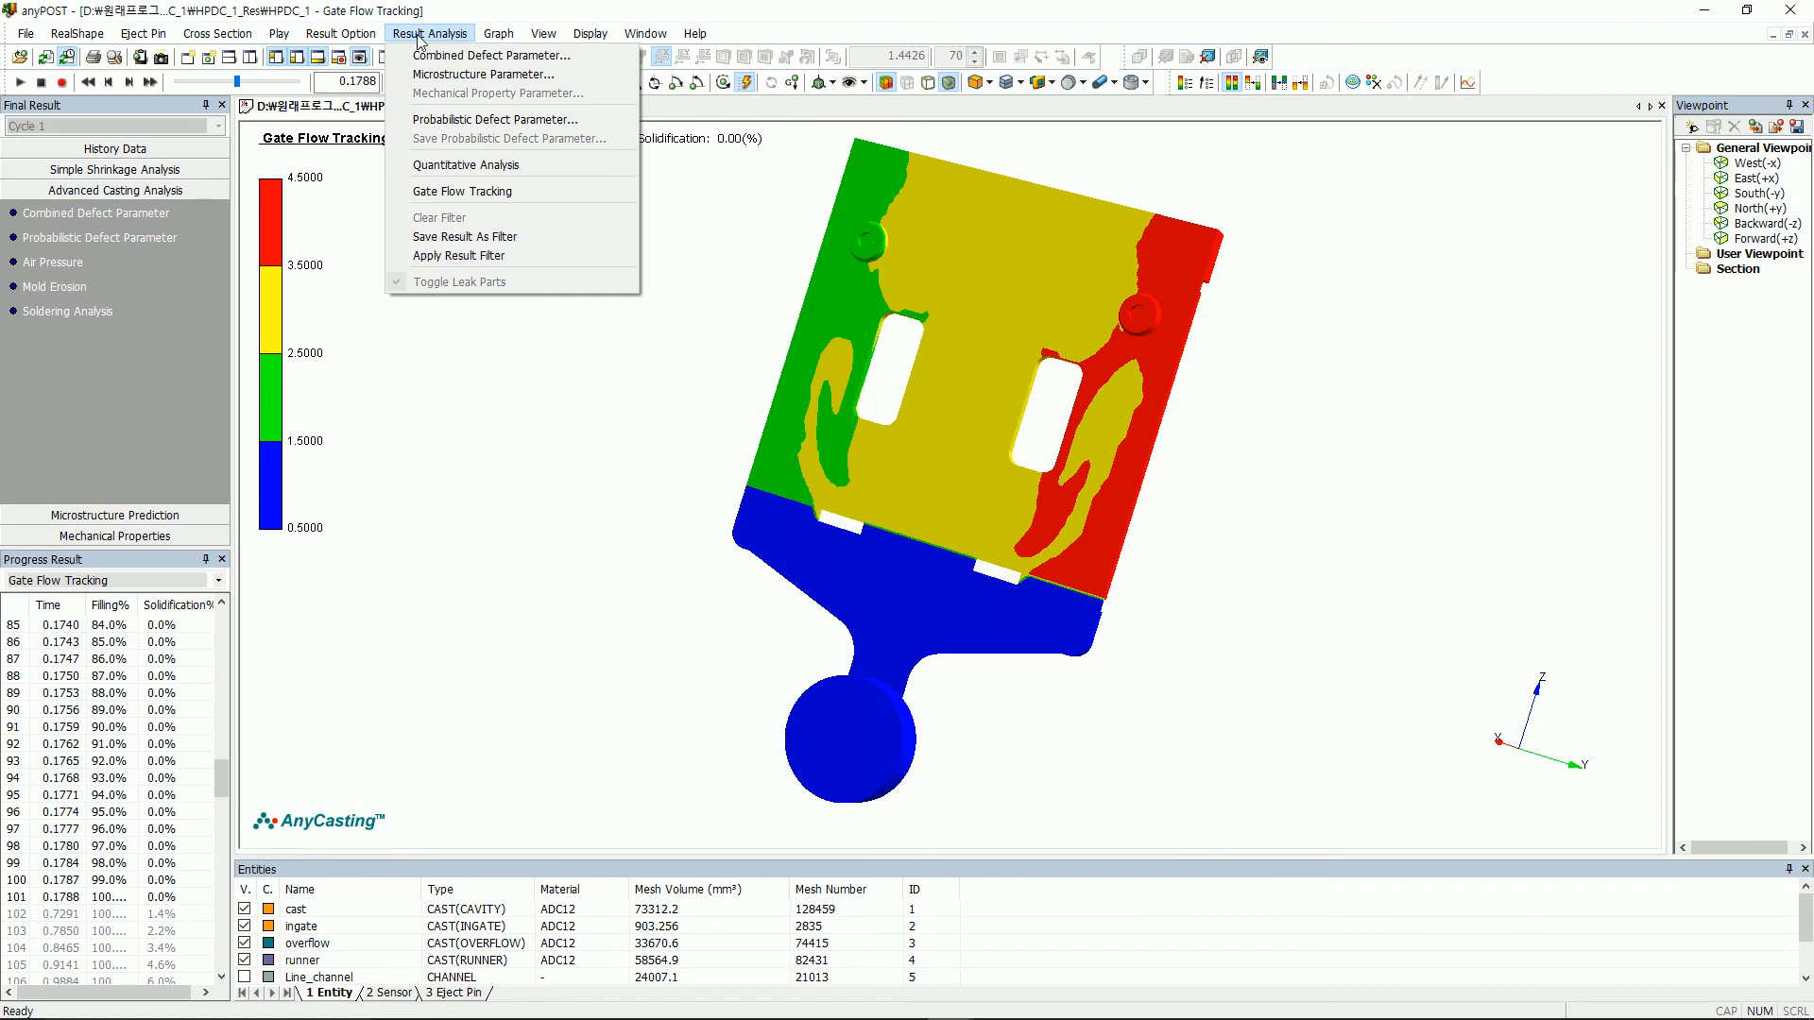
pyautogui.click(462, 190)
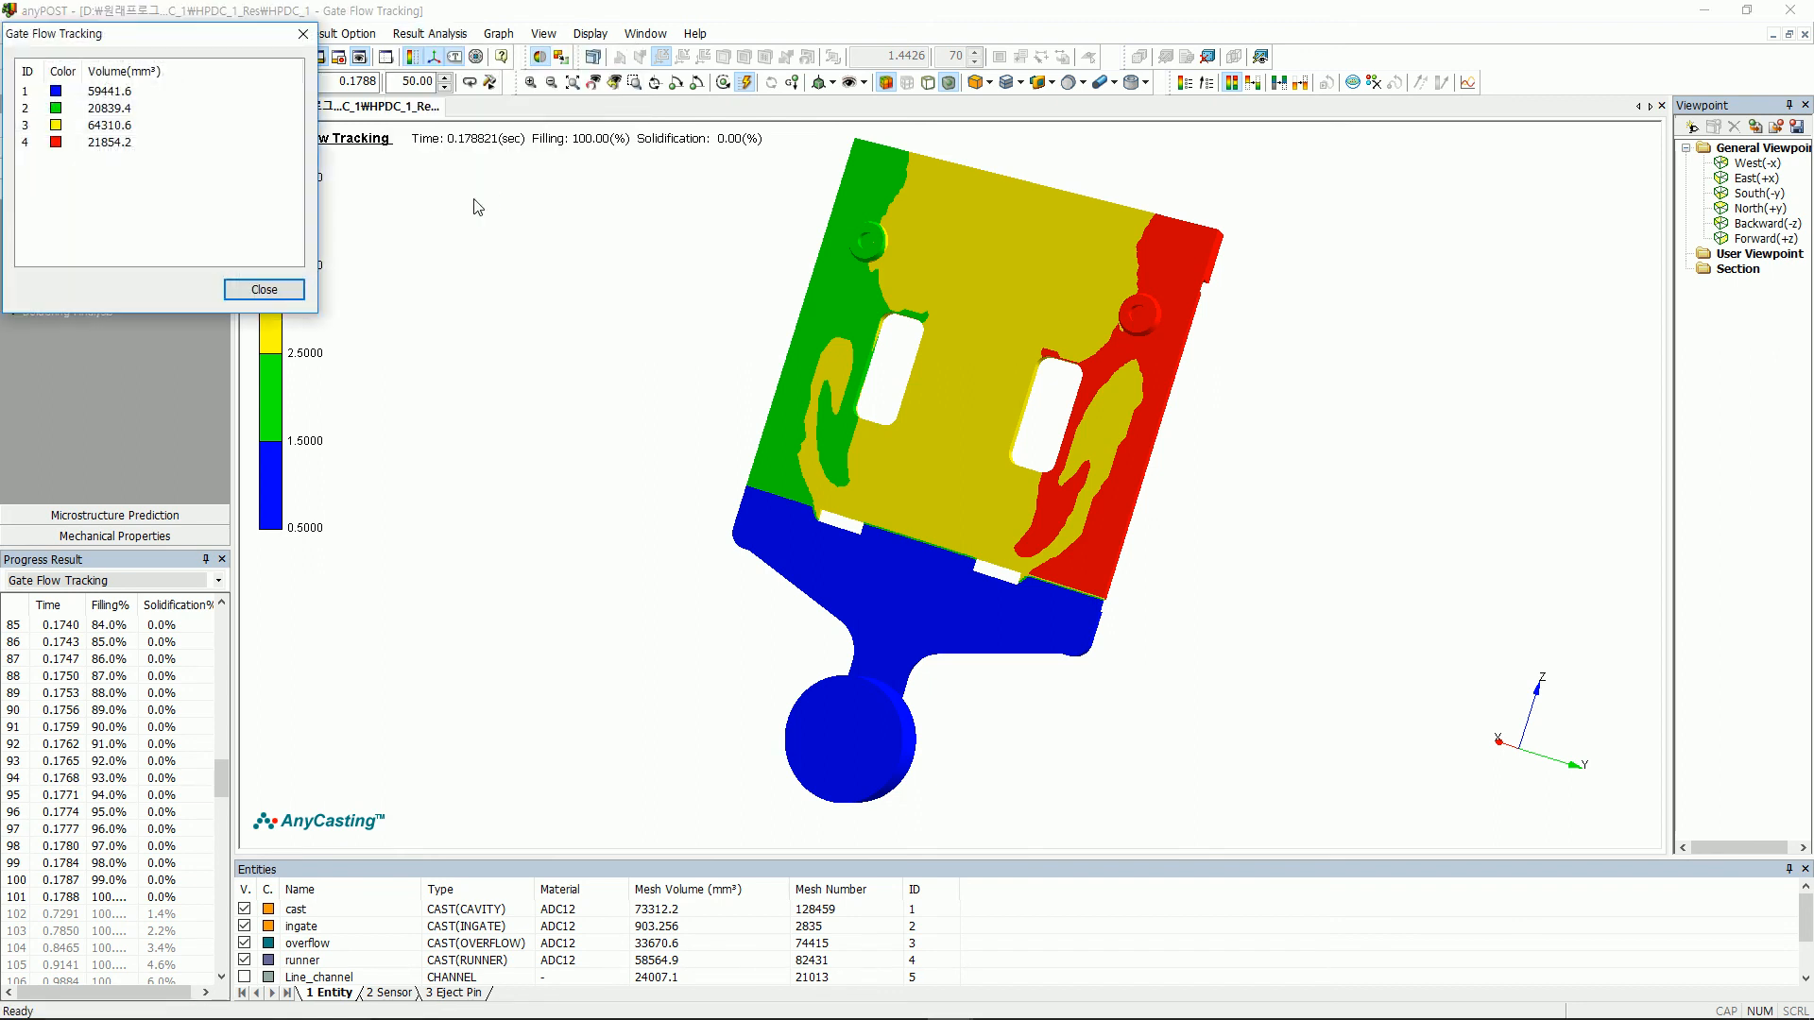
pyautogui.moveTo(183, 39); pyautogui.dragTo(552, 226)
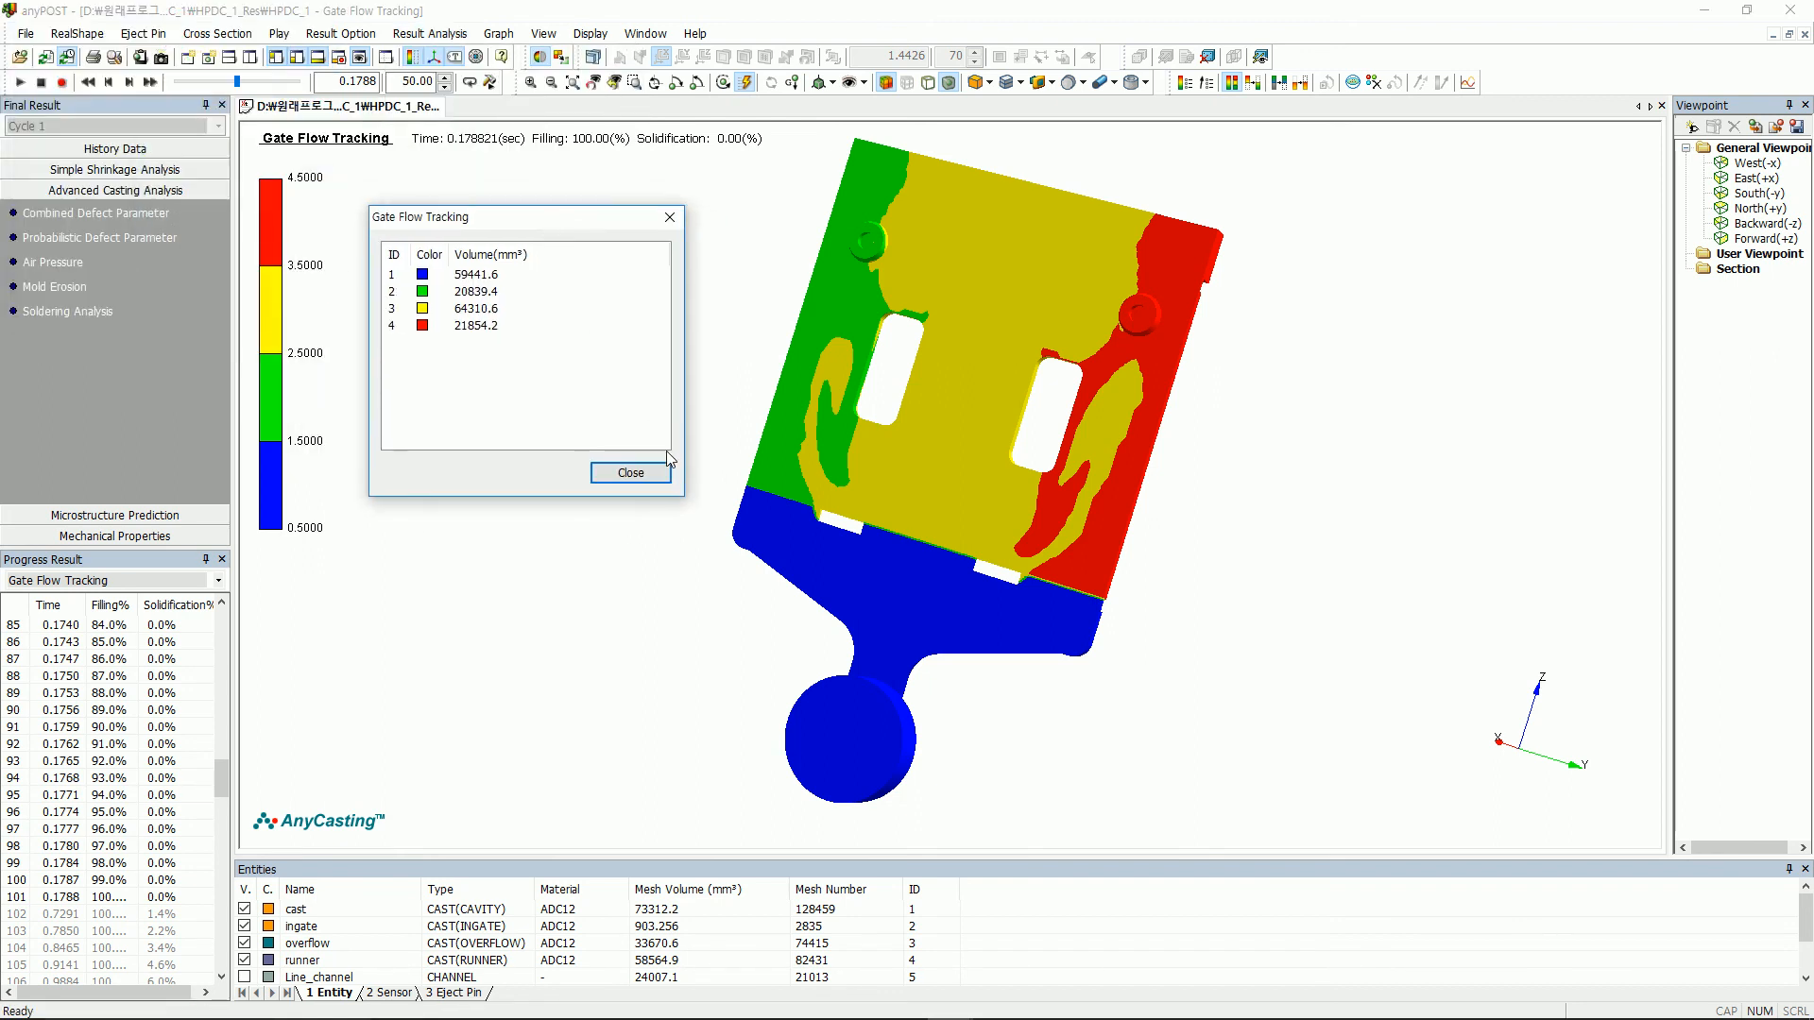
pyautogui.click(637, 476)
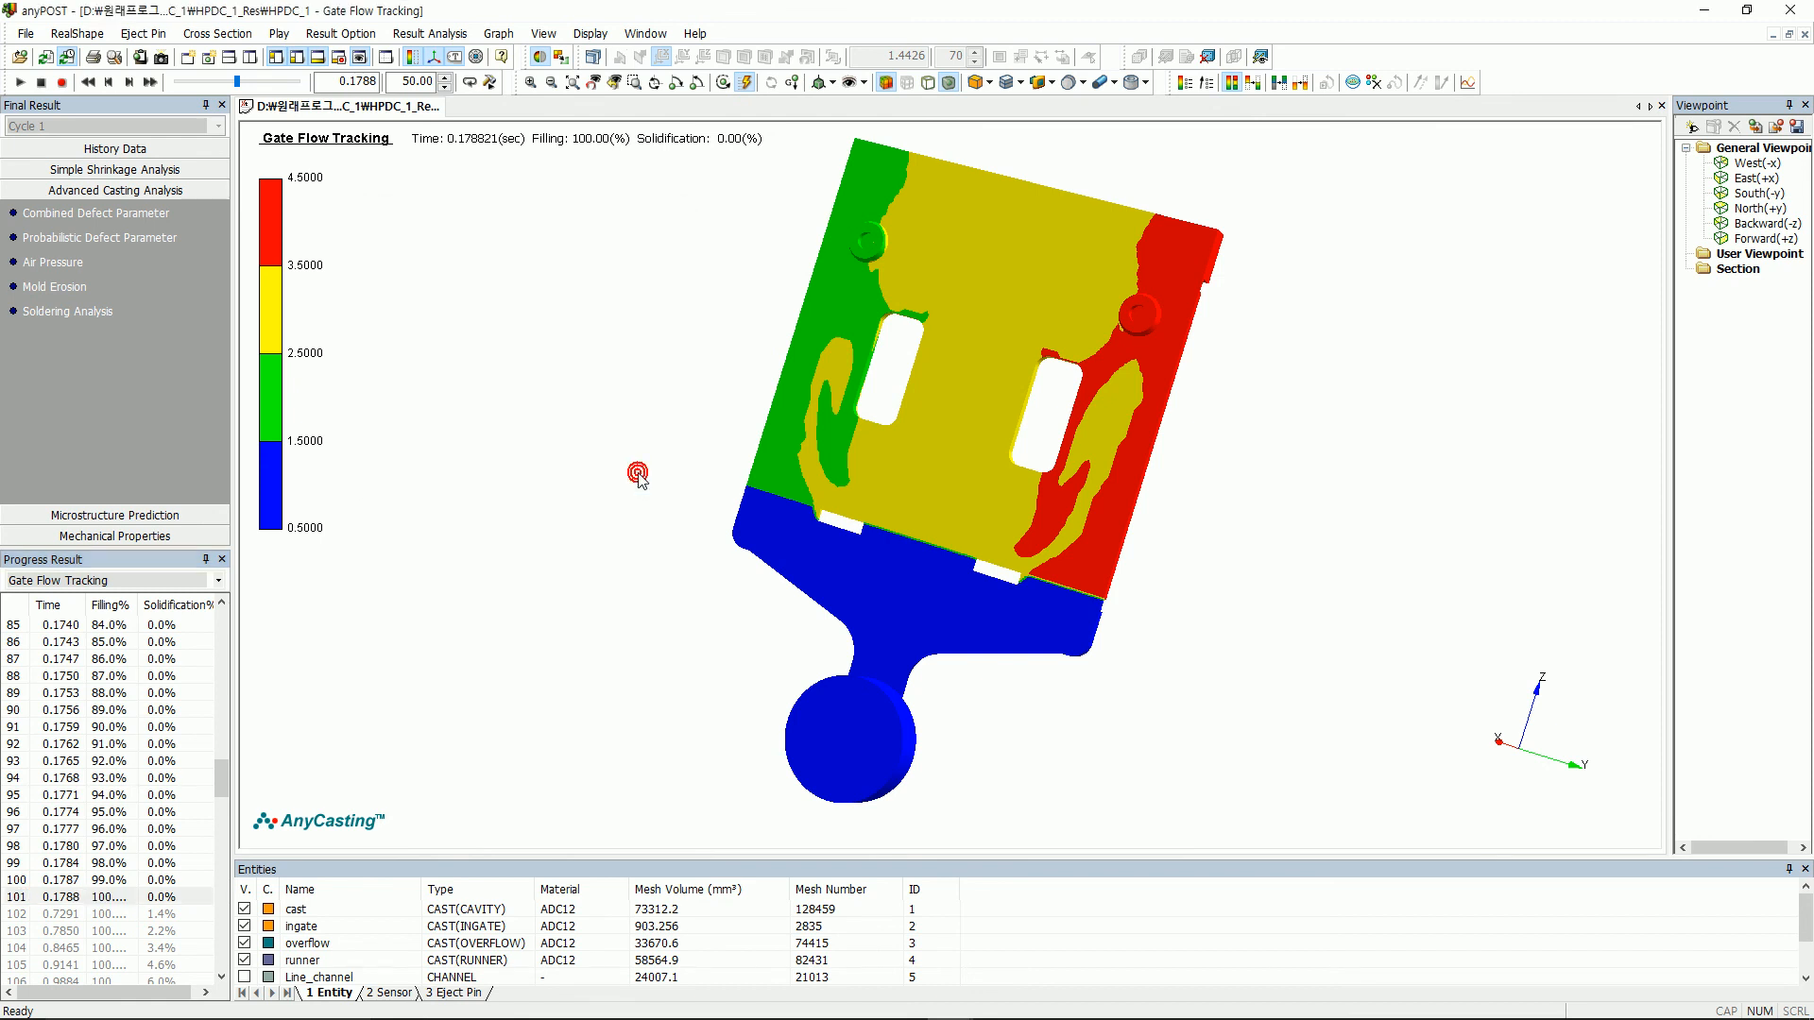
# - Display the Oxide progress result at time step 101 (0.1788 s) and inspect its distribution over the casting
pyautogui.click(217, 580)
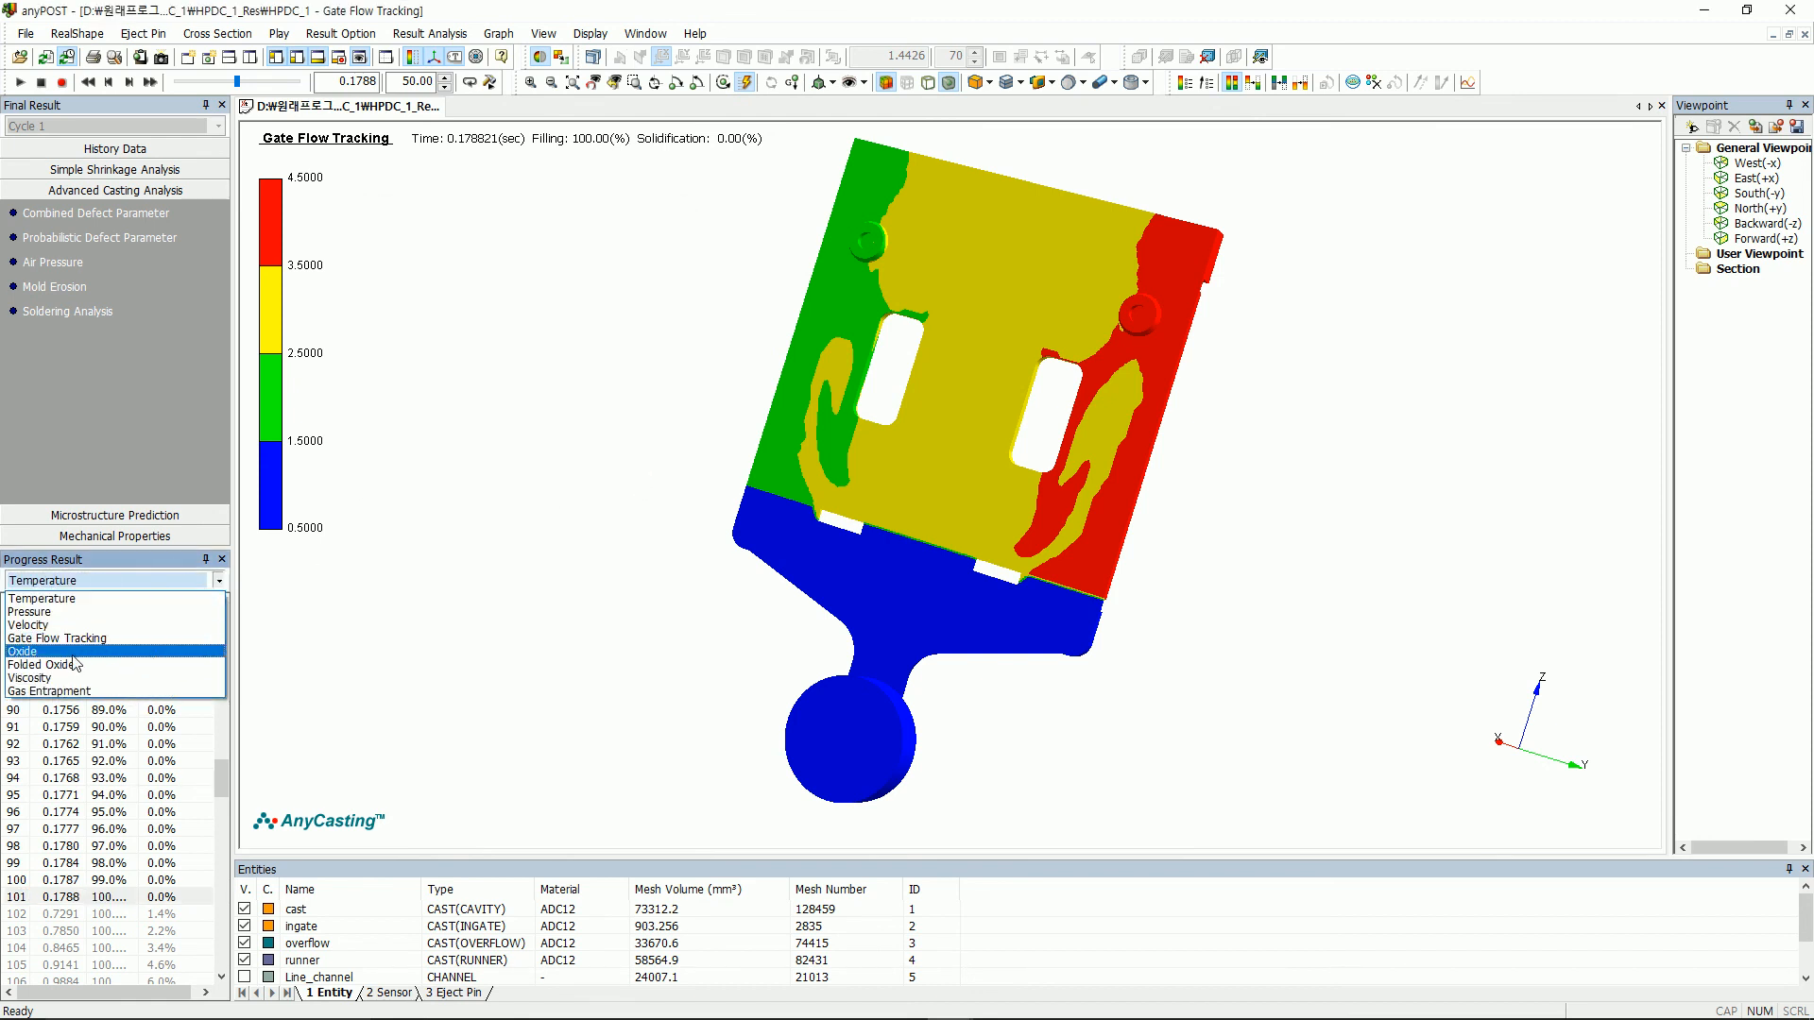
pyautogui.click(70, 659)
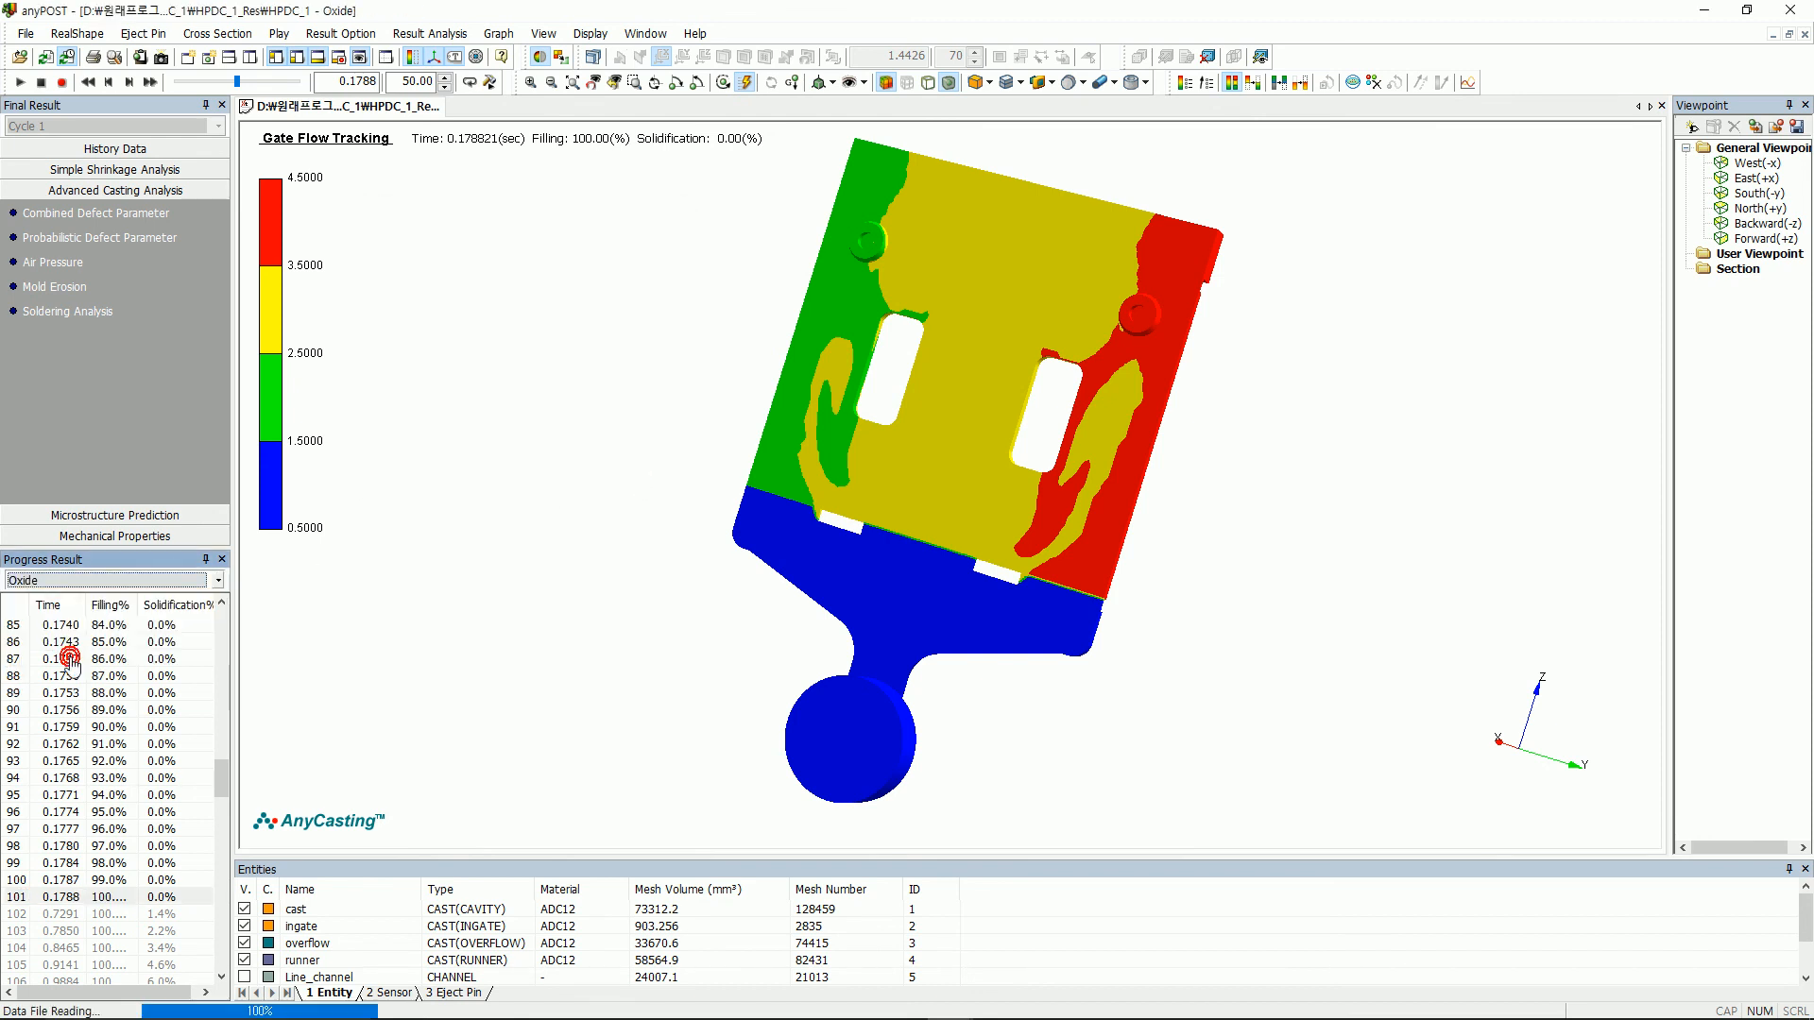
pyautogui.click(104, 900)
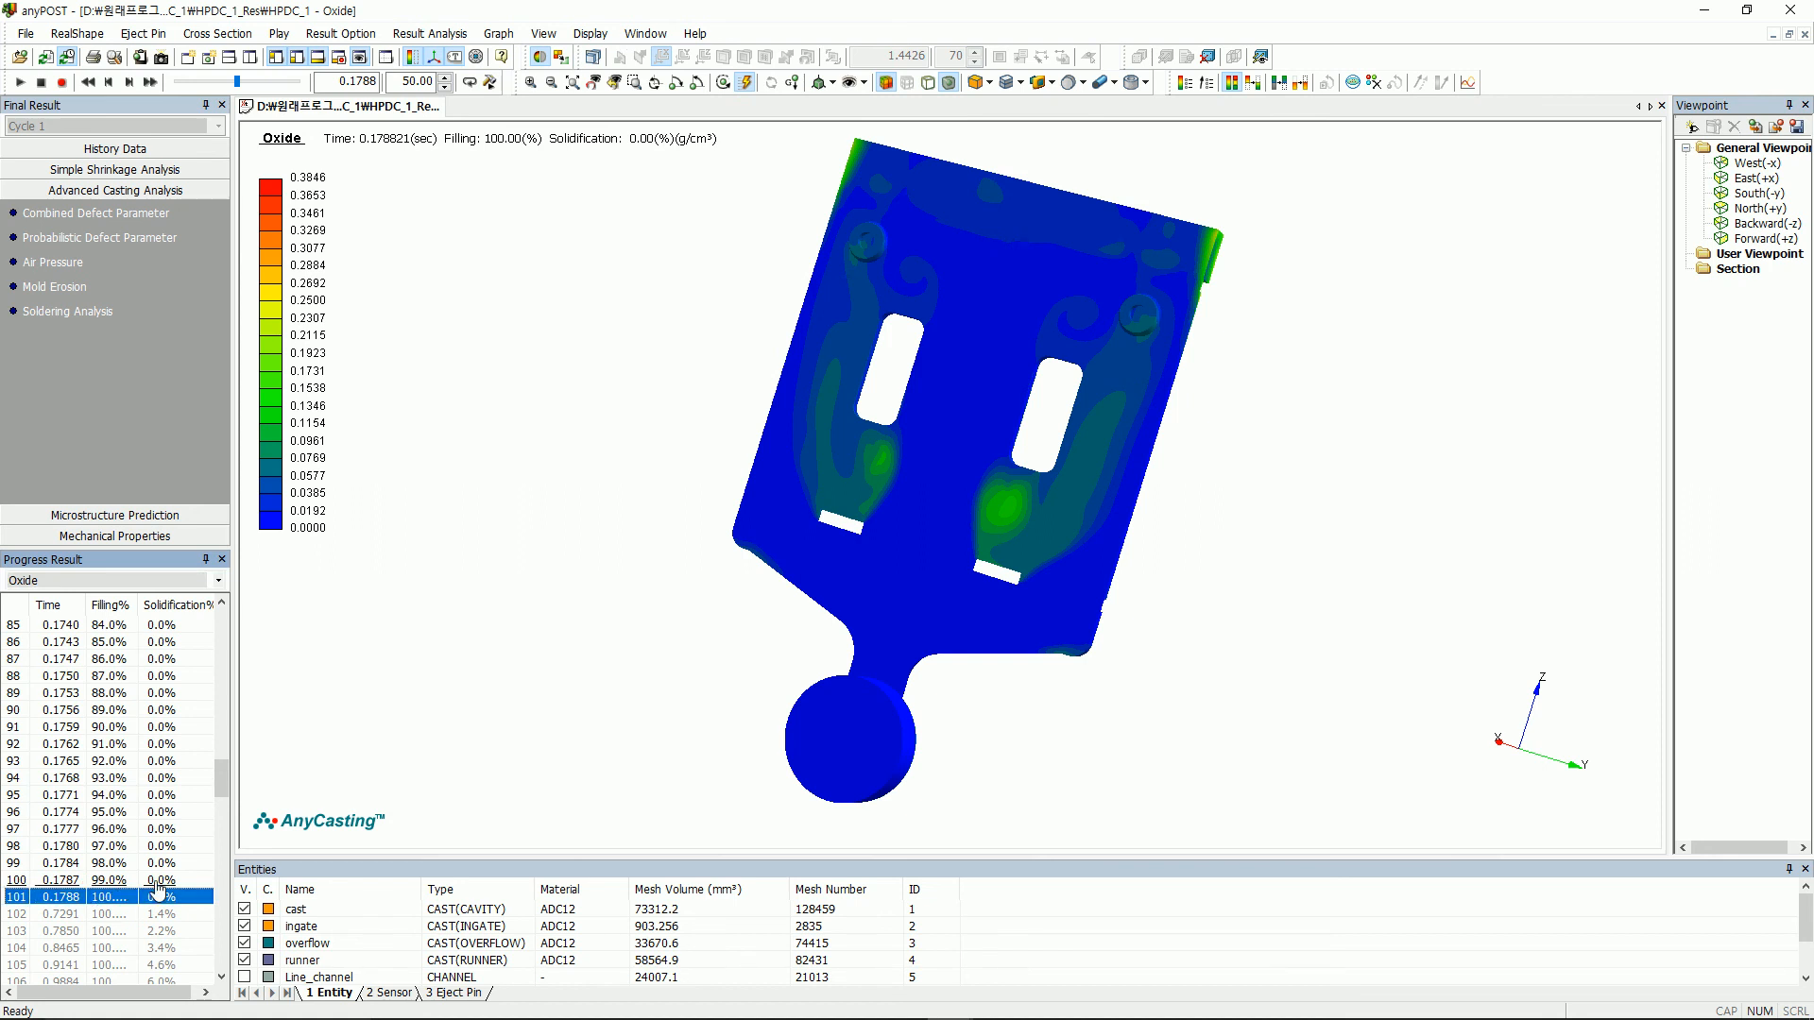
pyautogui.moveTo(1215, 343); pyautogui.dragTo(1149, 502)
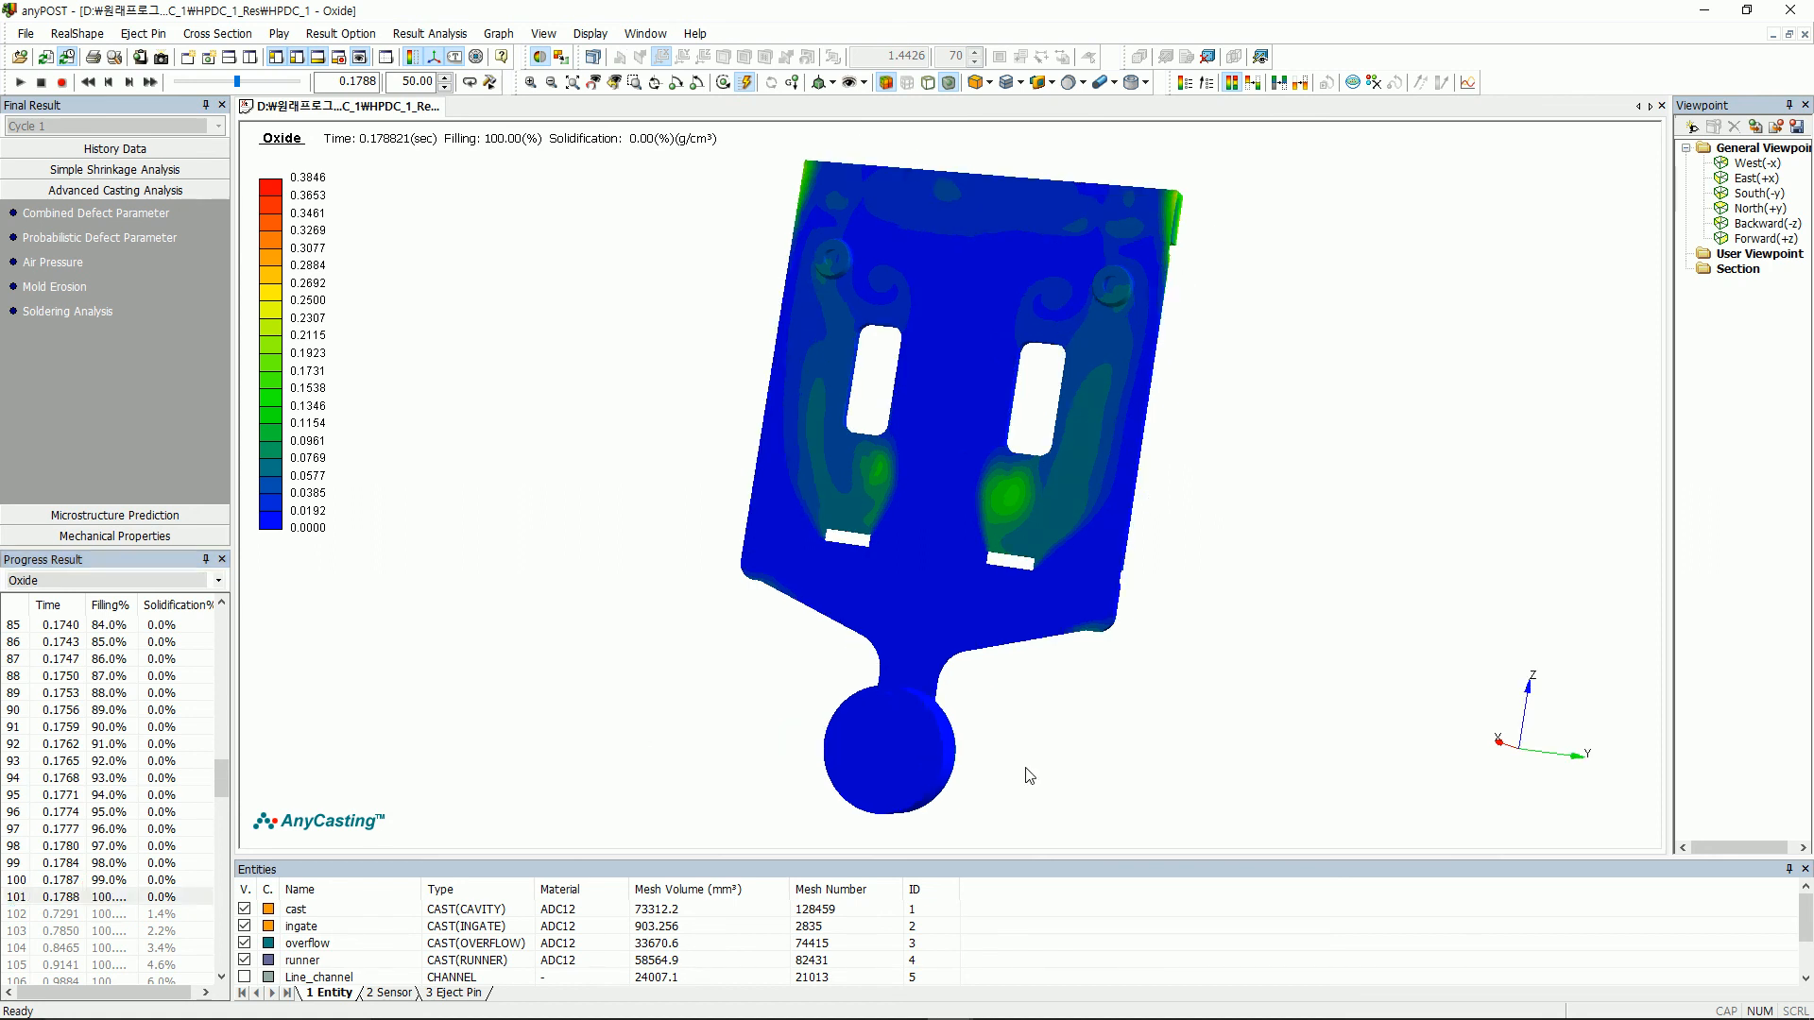
# - Display the Gas Entrapment progress result at time step 101 (0.1788 s)
pyautogui.click(104, 580)
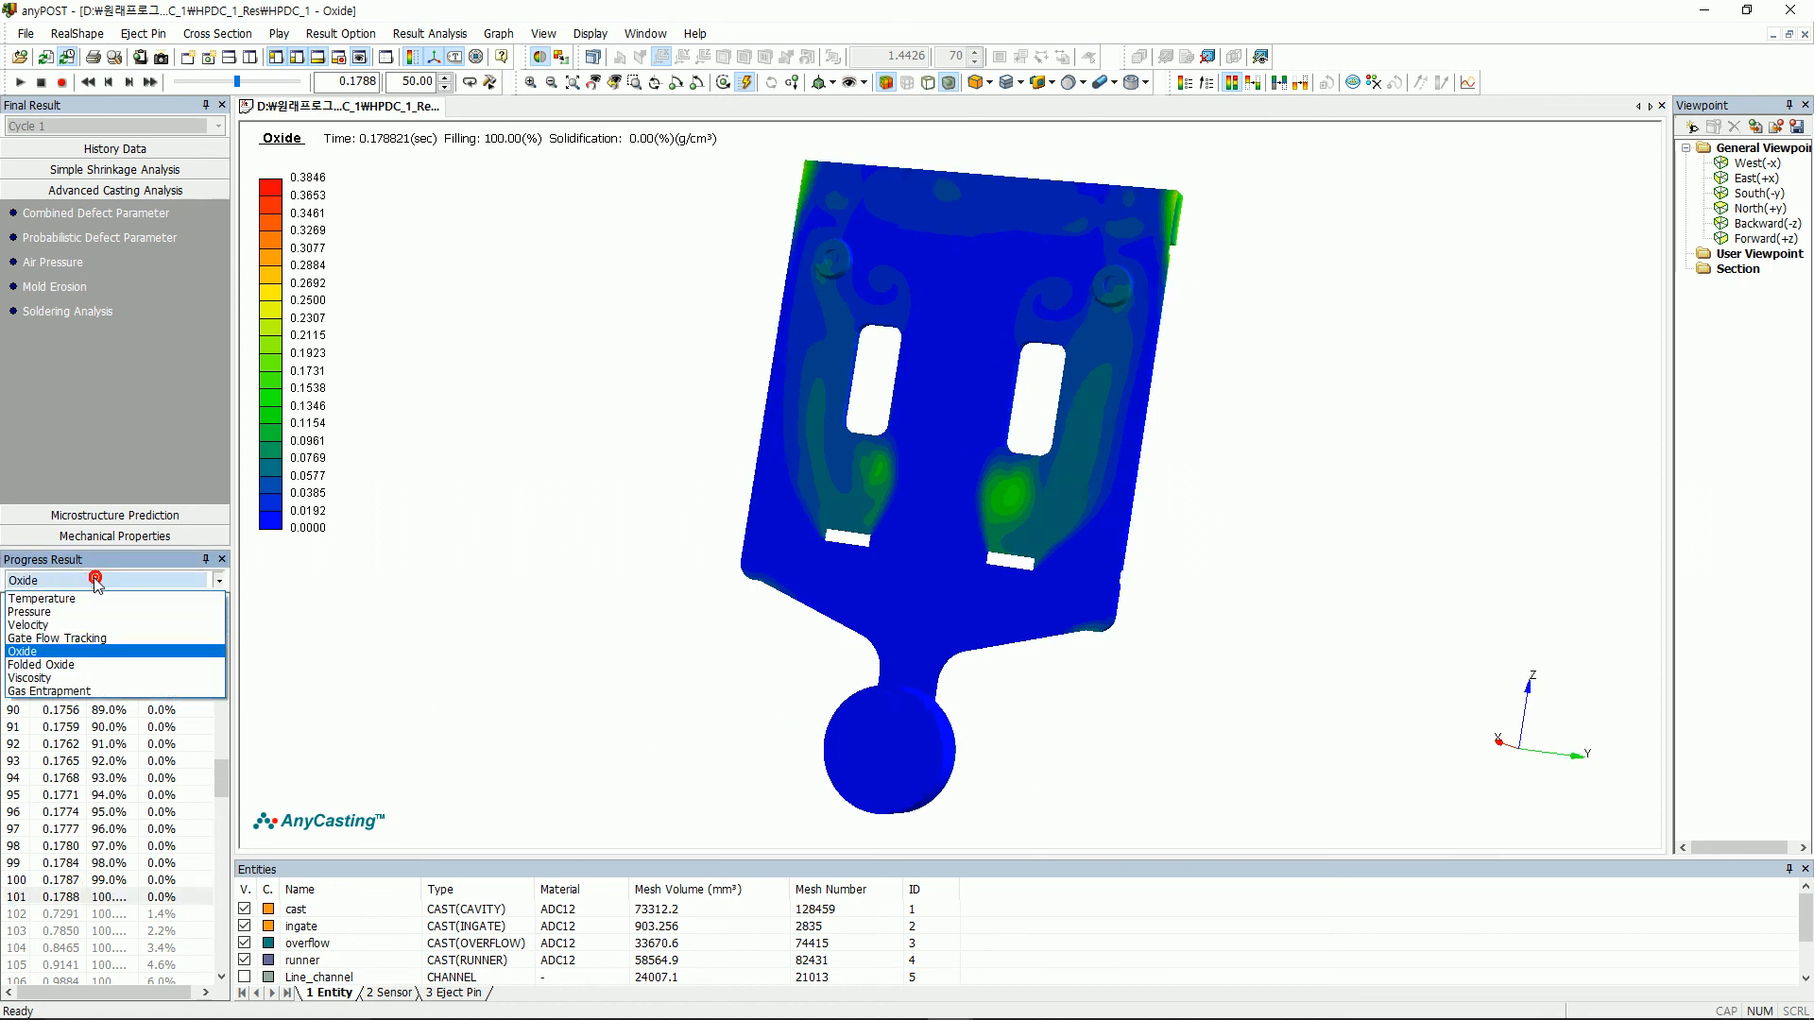
pyautogui.click(74, 698)
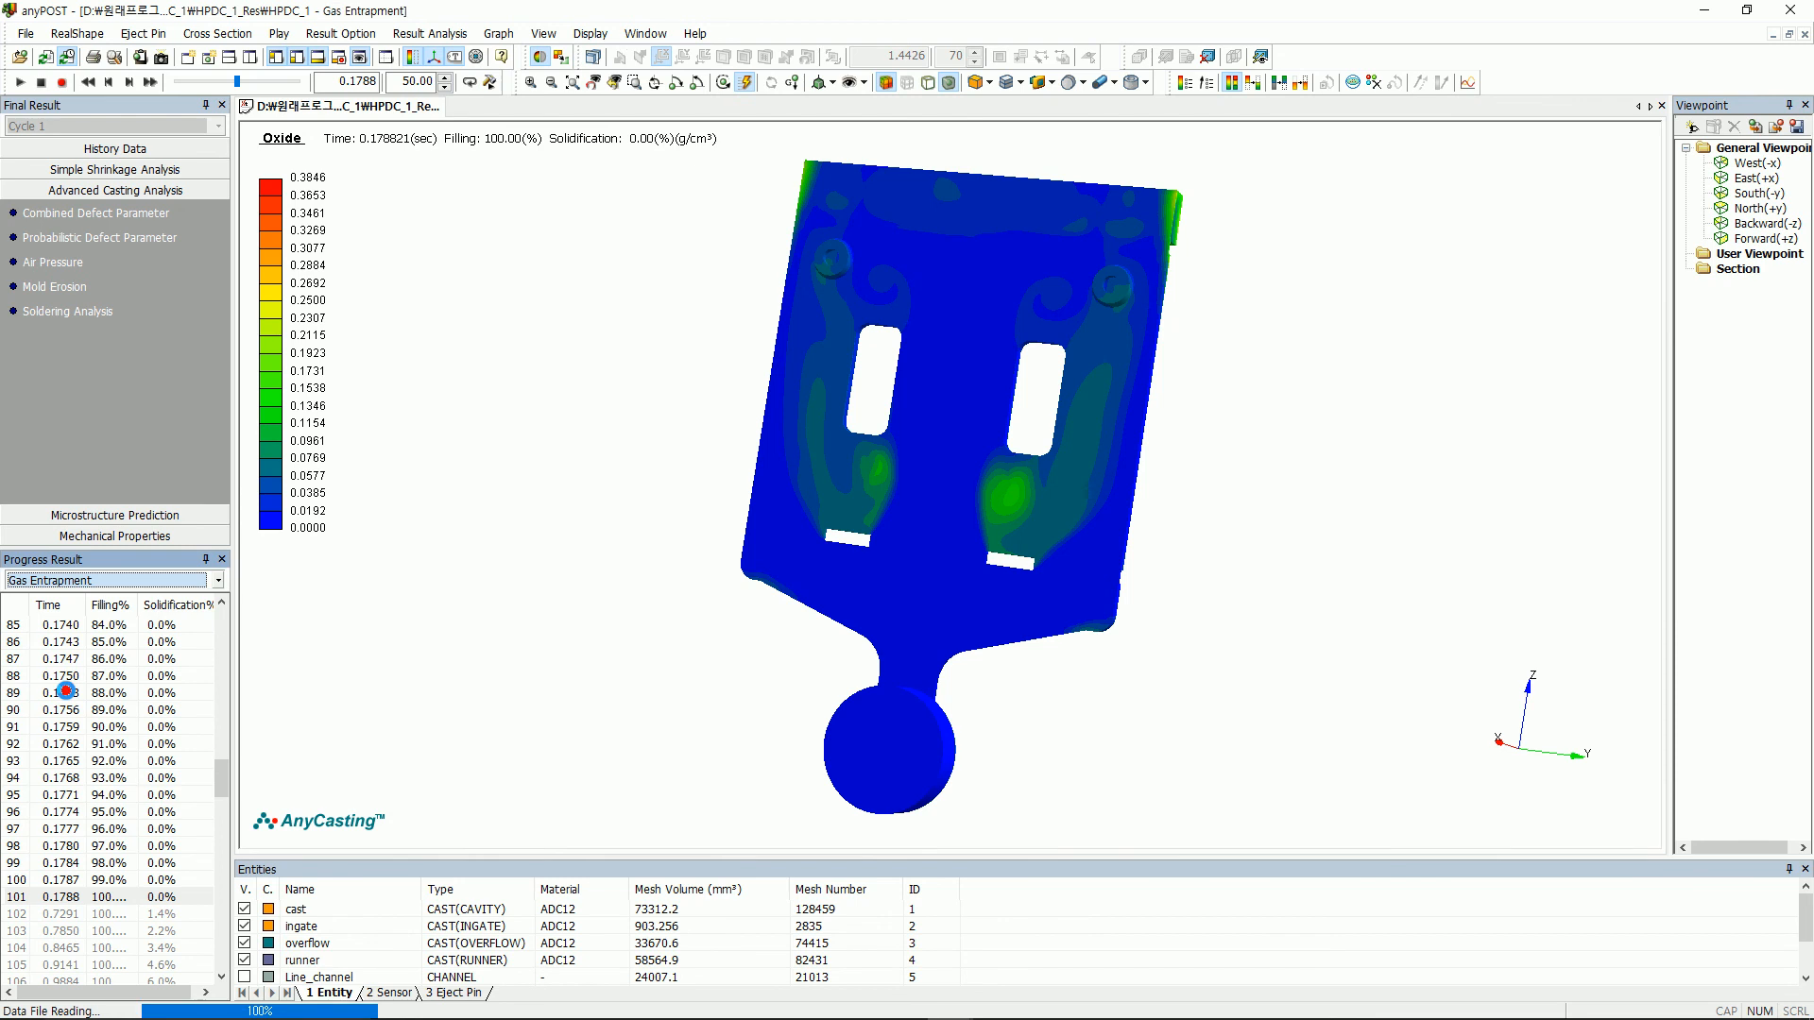
pyautogui.click(113, 897)
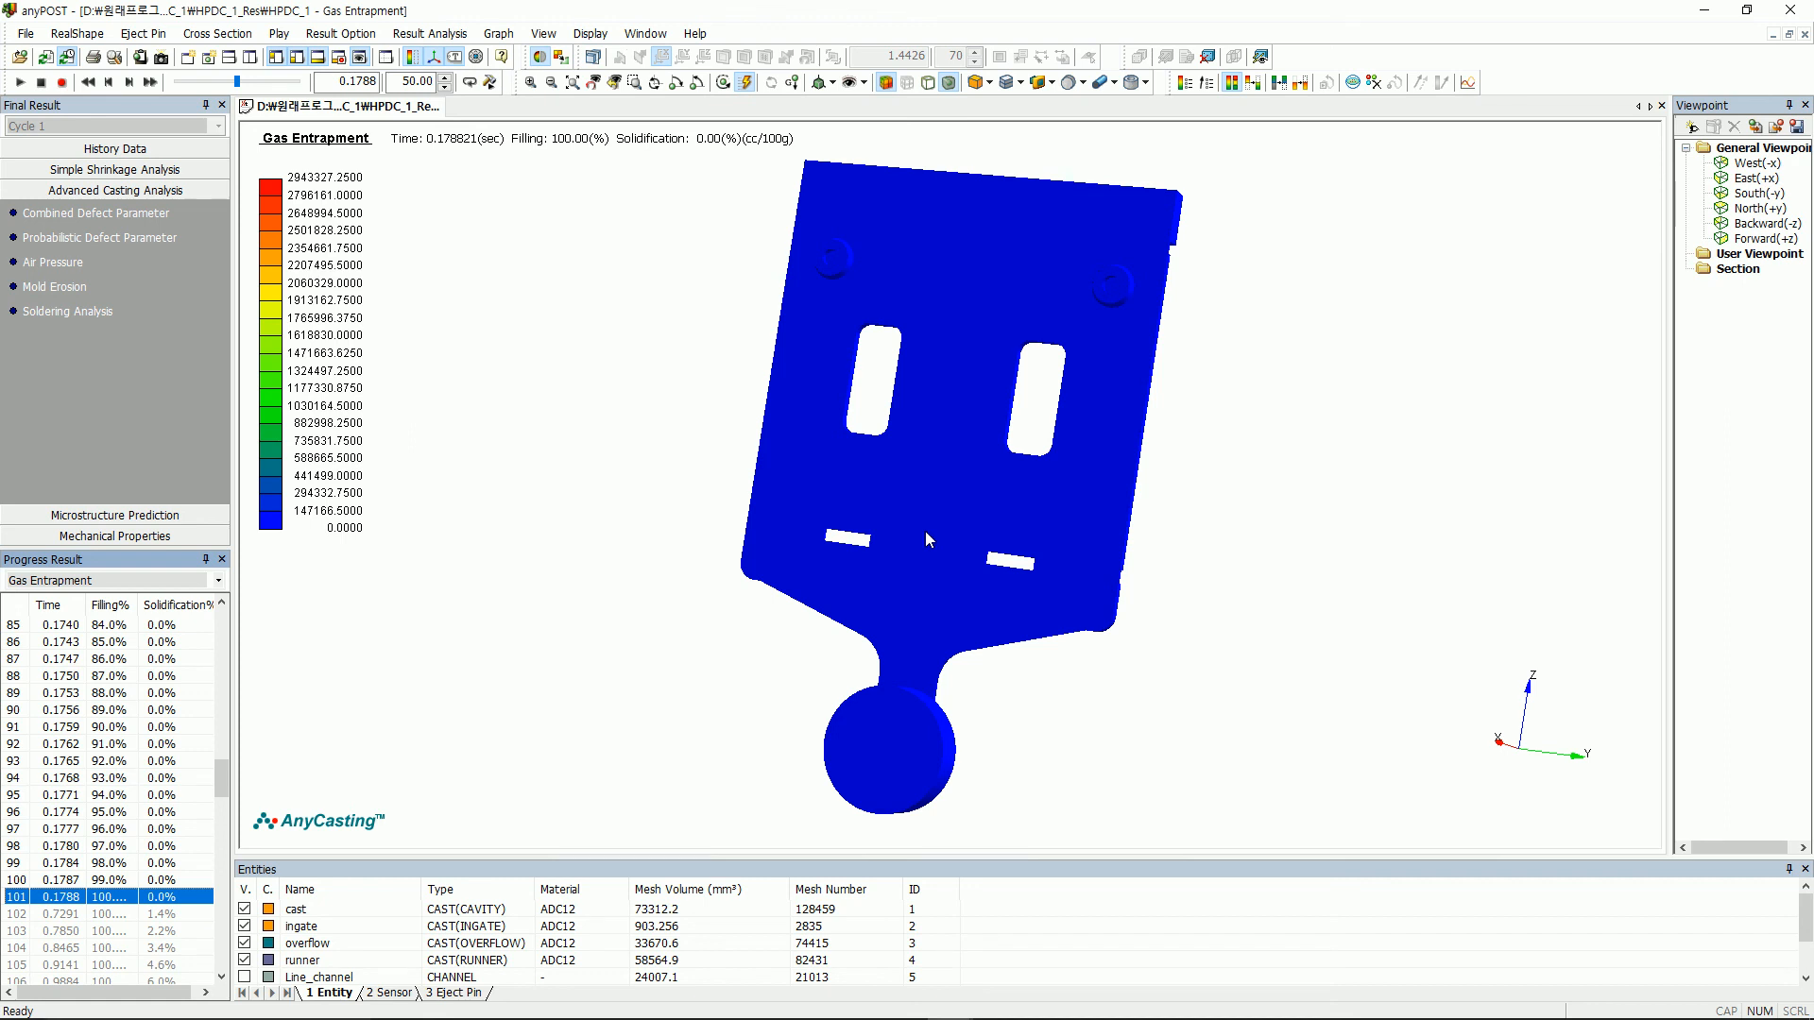
# - Set the gas entrapment contour's maximum to a user-defined value of 1000 and inspect the casting from both sides
pyautogui.moveTo(926, 531); pyautogui.dragTo(758, 429)
pyautogui.click(1185, 82)
pyautogui.click(968, 397)
pyautogui.click(856, 442)
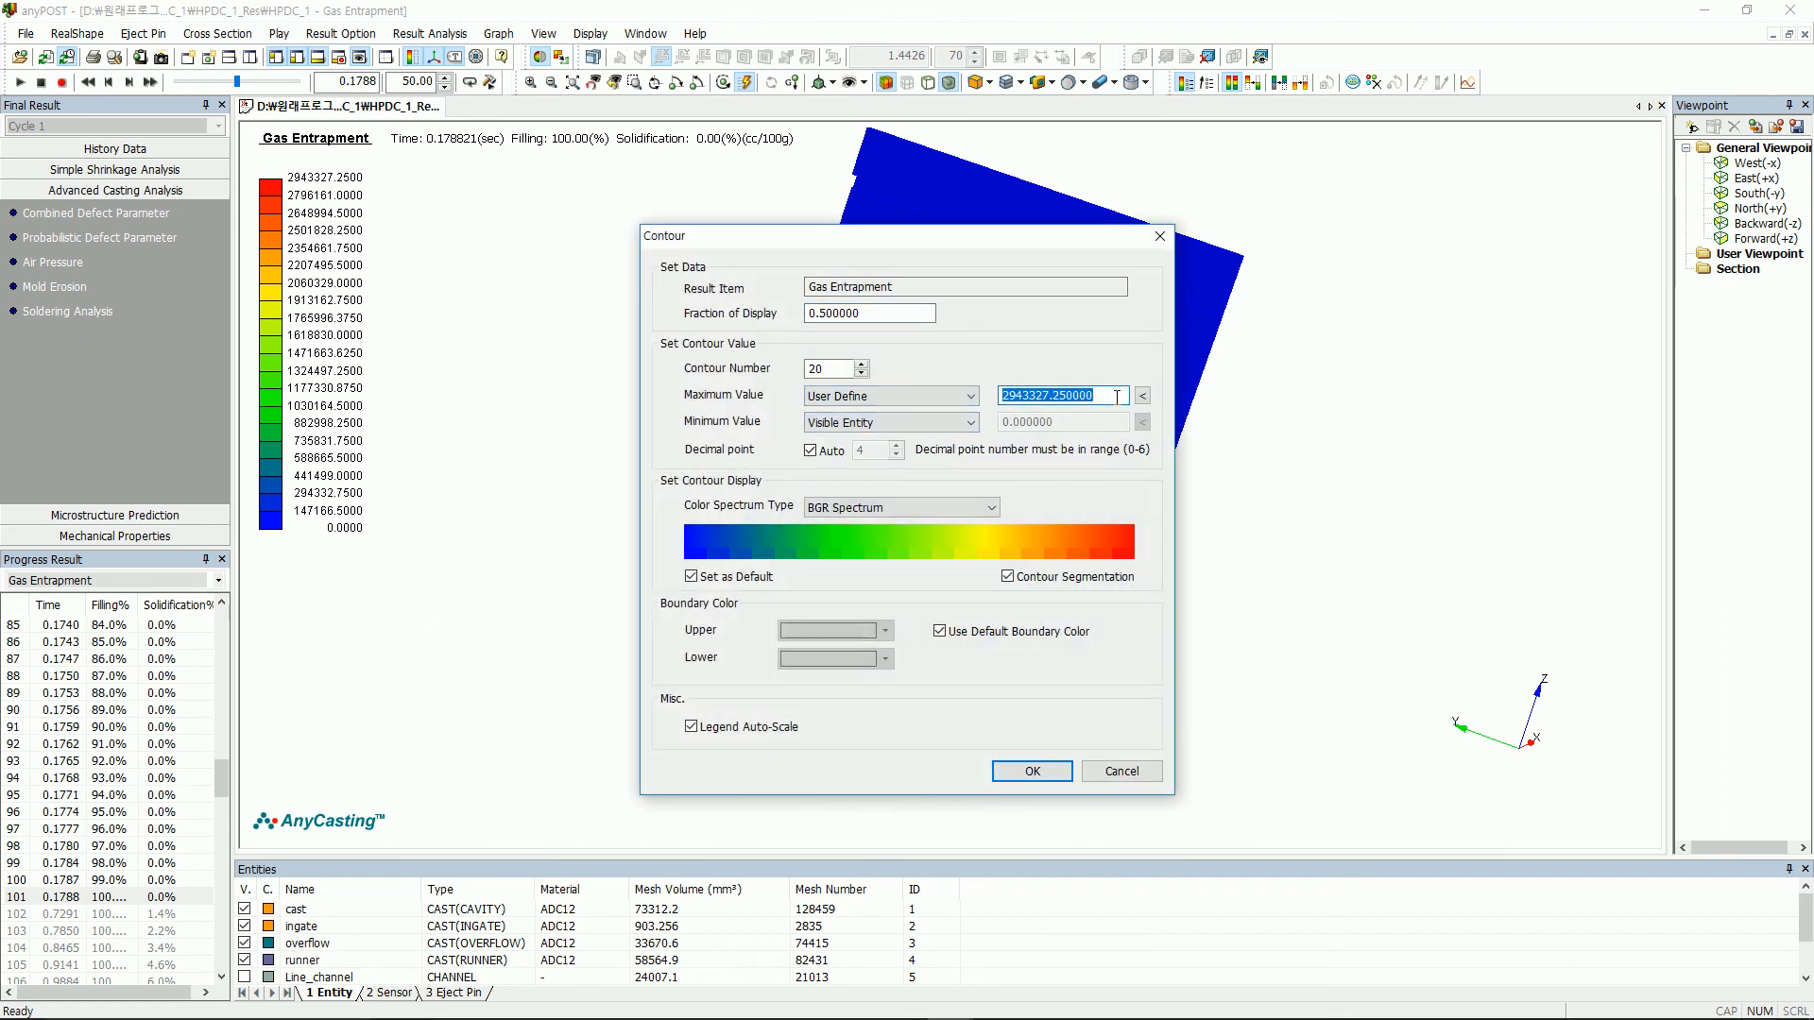
pyautogui.write('1')
pyautogui.press('Return')
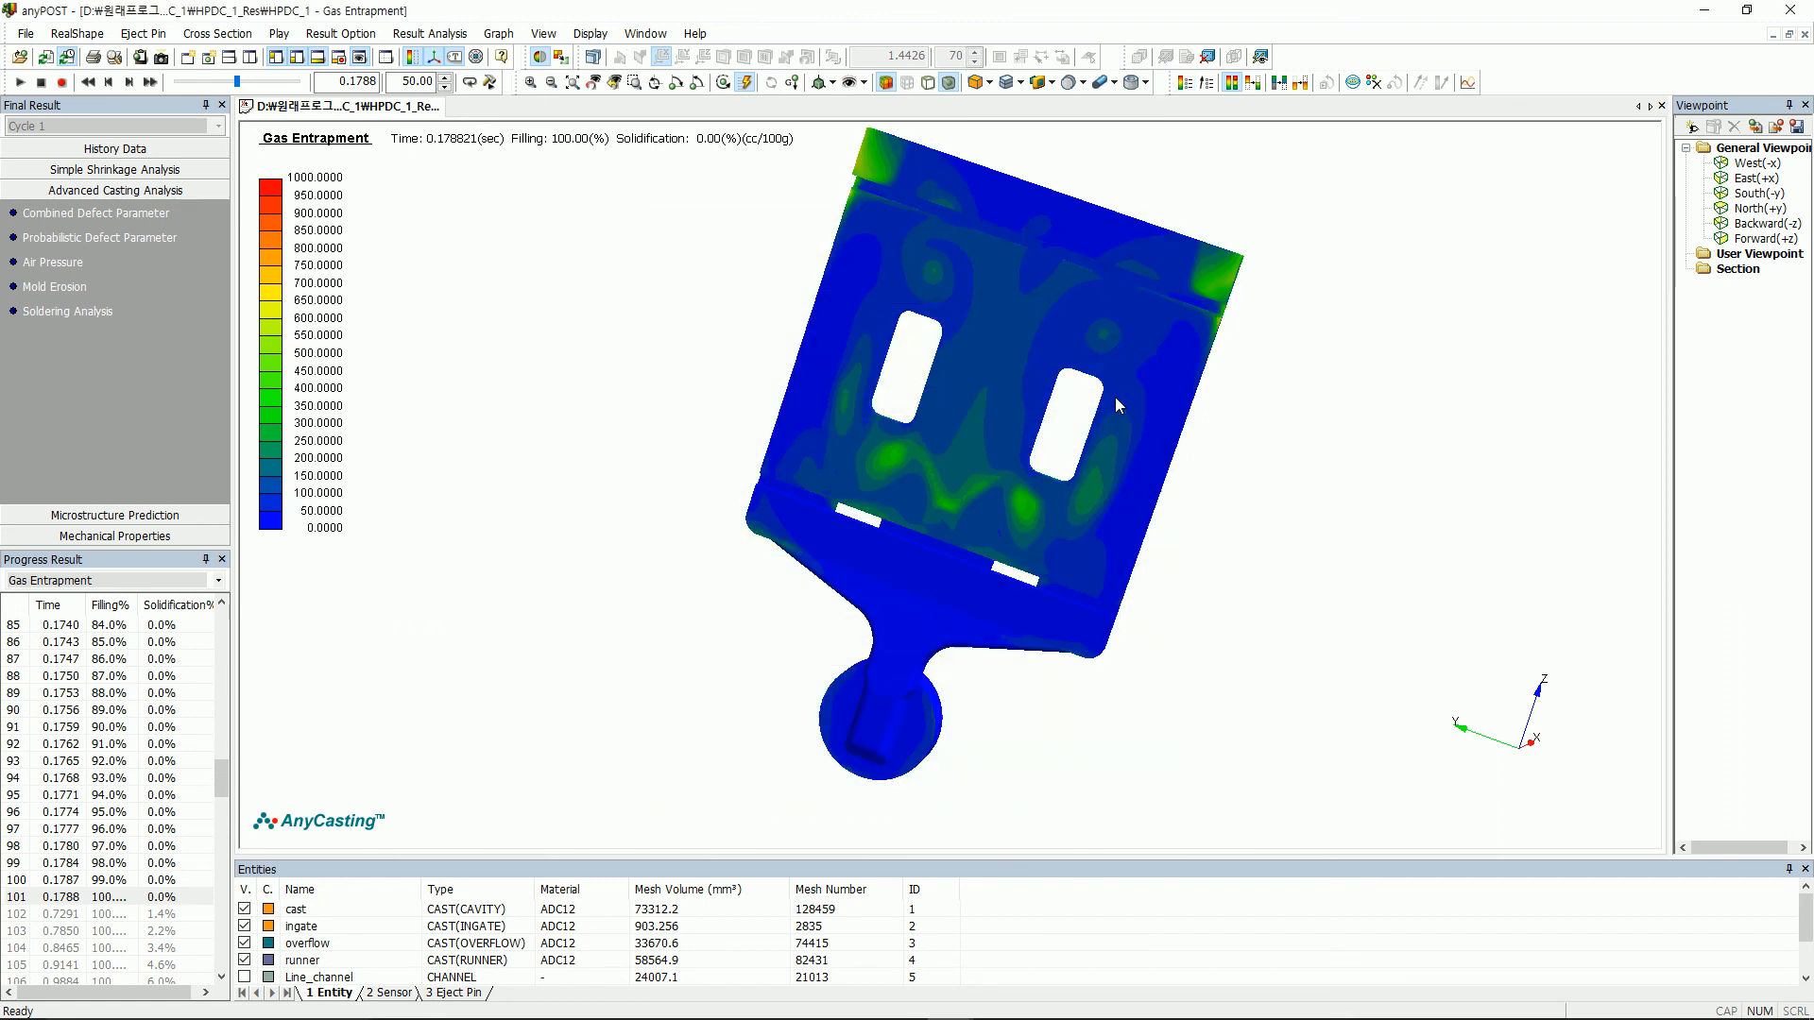
pyautogui.moveTo(948, 406); pyautogui.dragTo(1246, 627)
pyautogui.moveTo(858, 415); pyautogui.dragTo(802, 433)
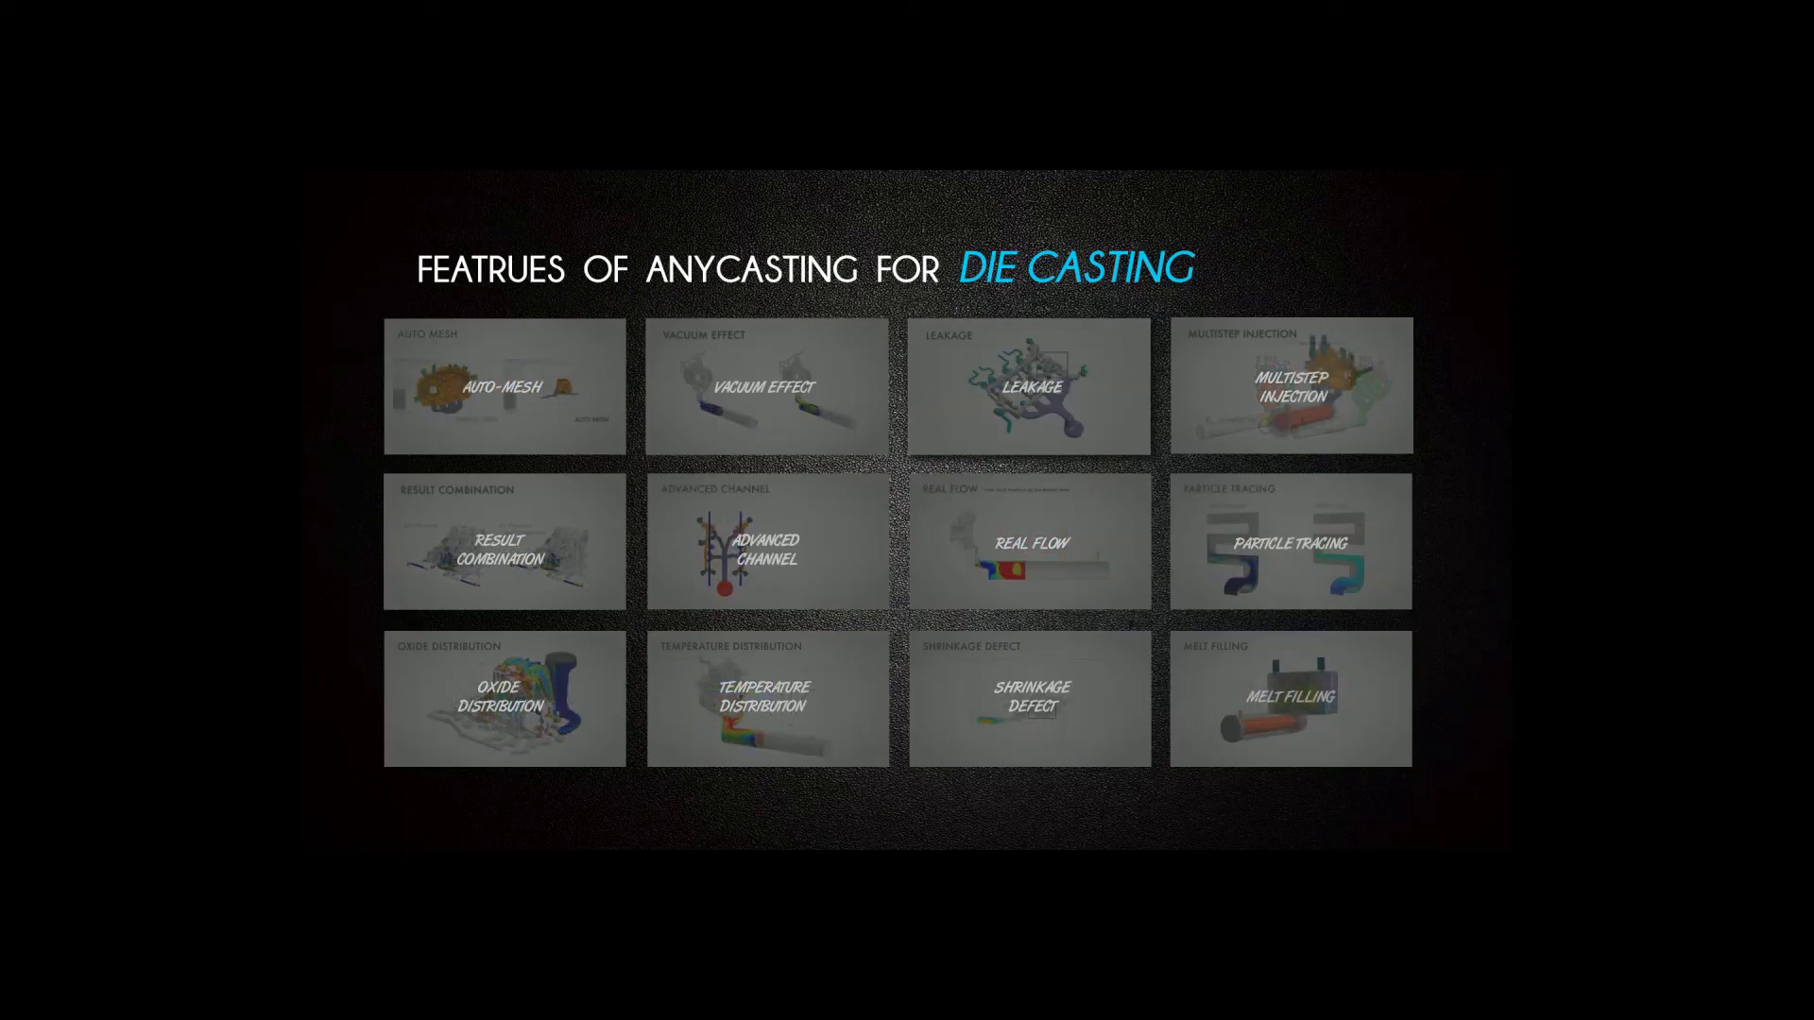